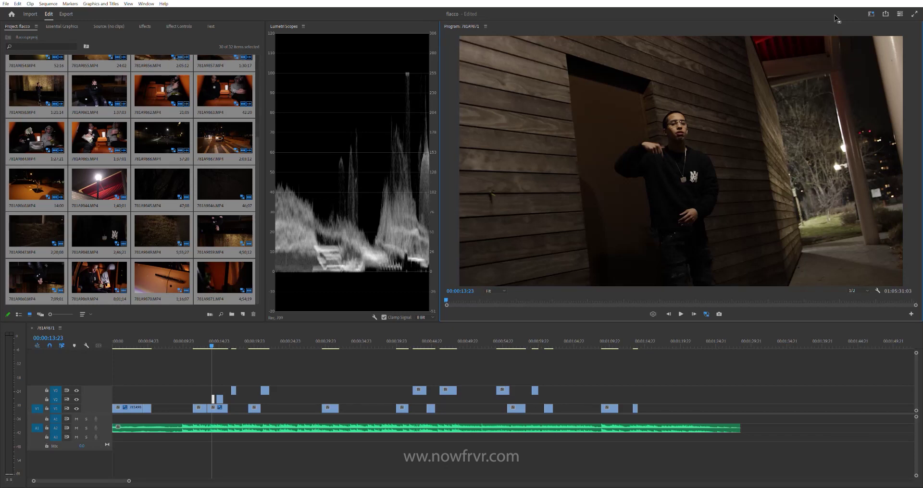
Step: Trim the V3 overlay clip so it ends at the playhead
key("space")
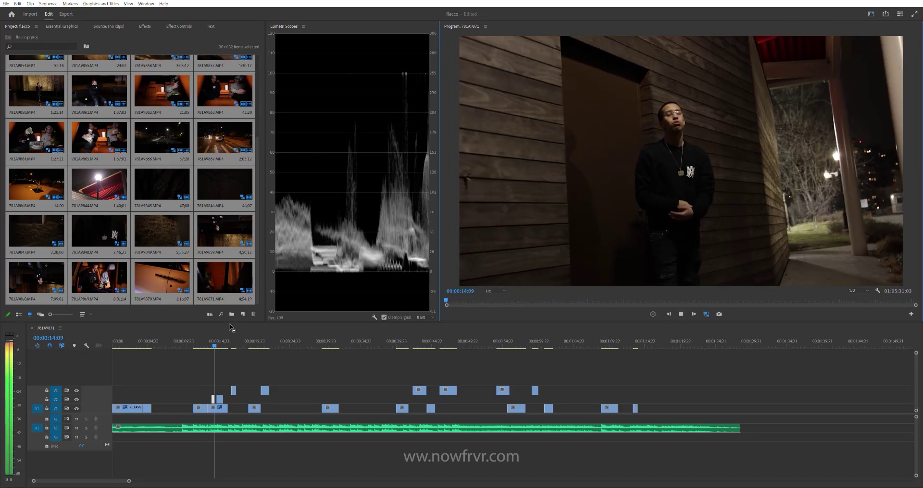
scroll(220, 383, "up", 3)
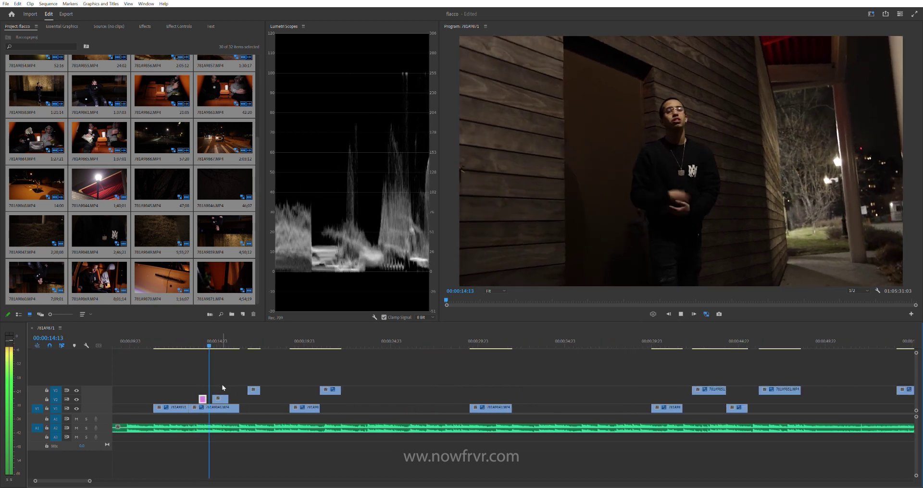
scroll(240, 394, "up", 2)
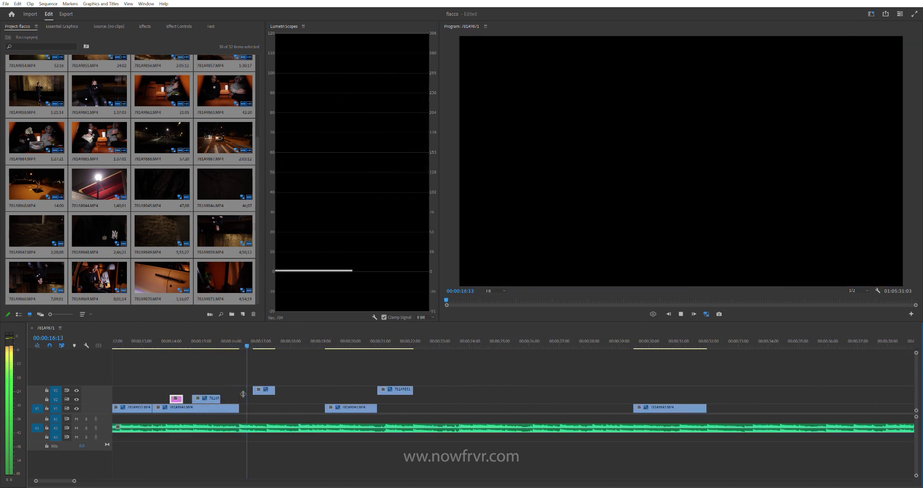
key("space")
key("space")
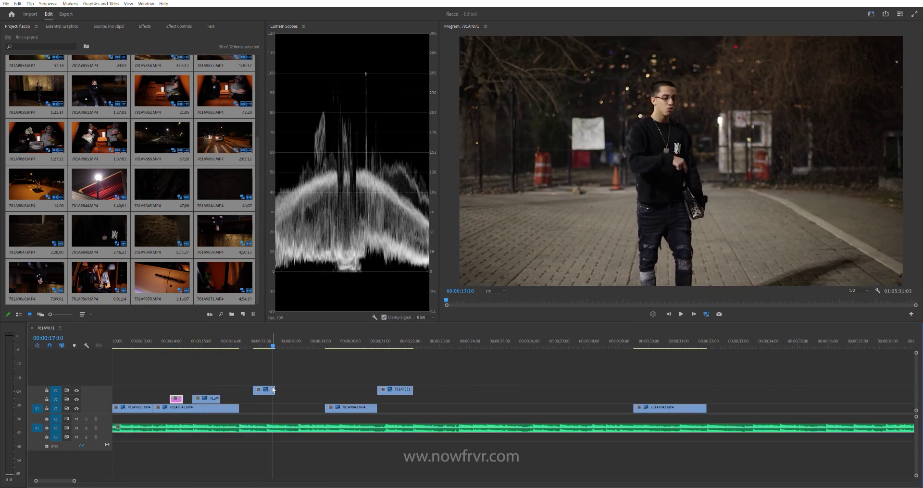
left_click_drag(284, 389, 268, 390)
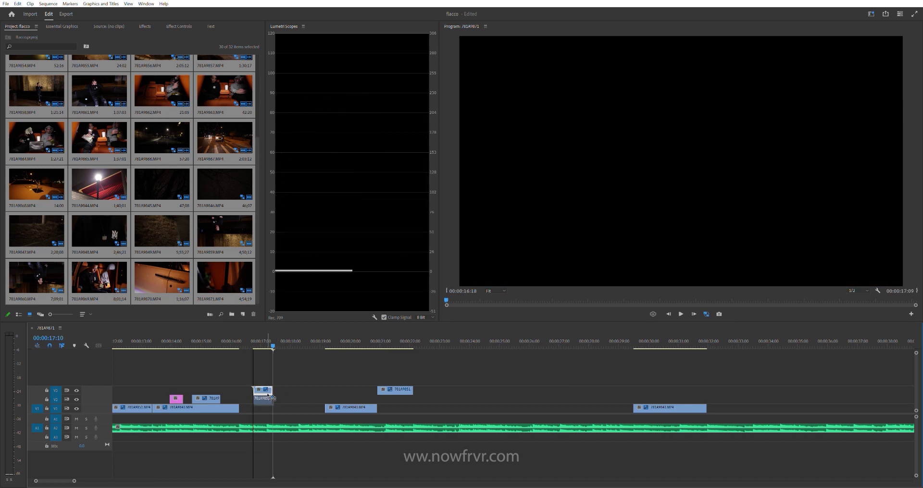
Step: Extend the end of the main V1 clip to 21:01
scroll(282, 404, "down", 3)
scroll(338, 399, "up", 3)
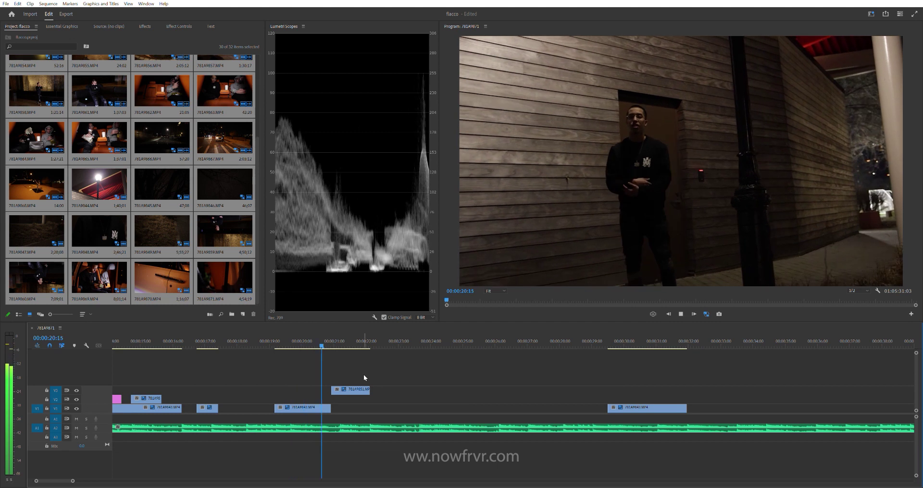
key("space")
left_click(338, 342)
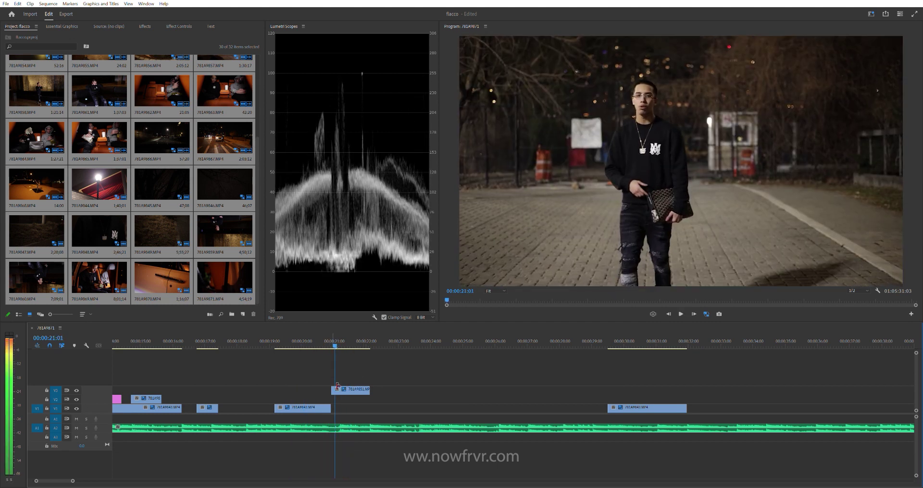
left_click_drag(333, 405, 335, 405)
Step: Review the edit on V1, then zoom out and move to about 42 seconds
key("space")
left_click(310, 335)
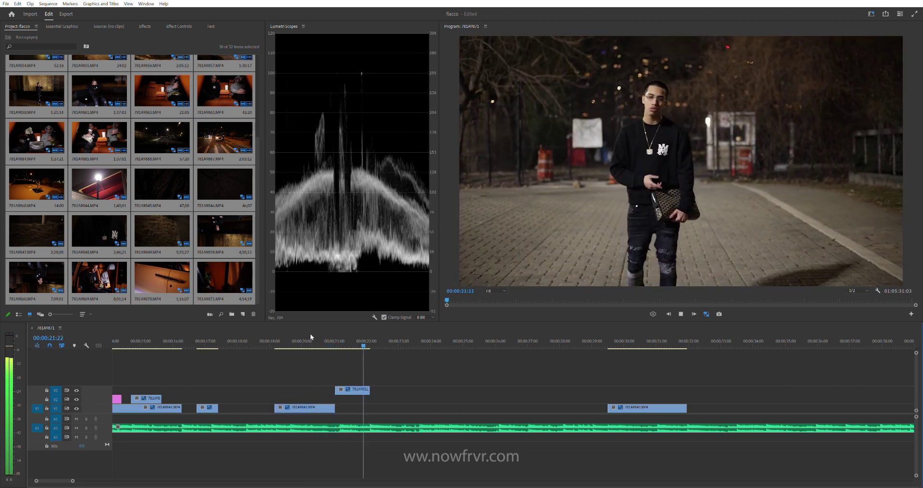
key("space")
key("space")
key("space")
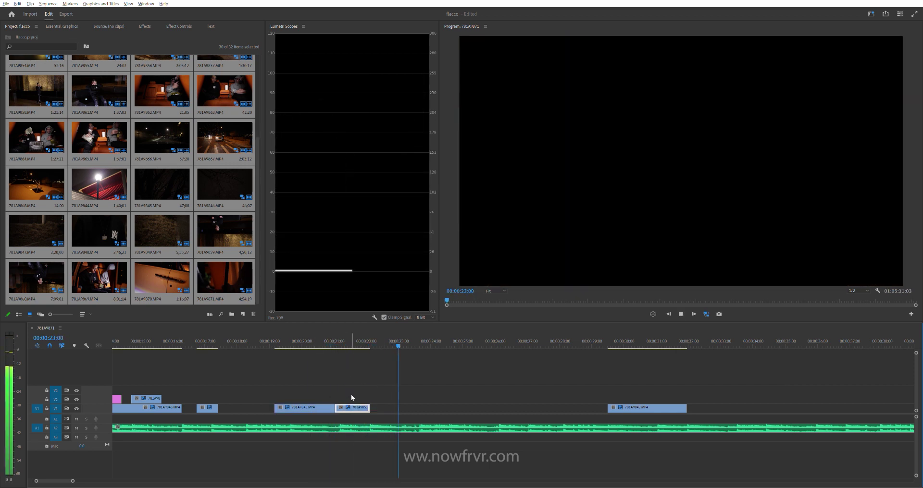
key("minus")
key("minus")
key("minus")
left_click(264, 341)
key("space")
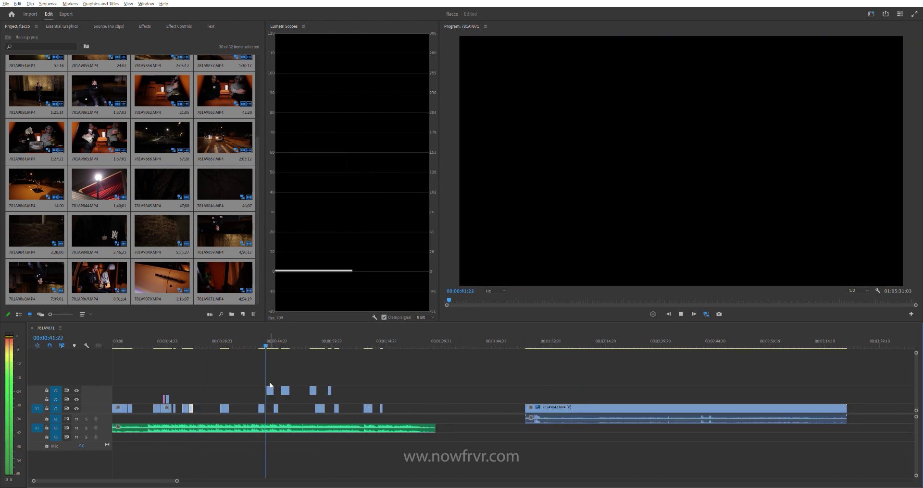
Step: Trim the overlay clip's end to 44:02 and drop it onto V1
key("equal")
key("equal")
key("equal")
scroll(394, 385, "up", 3)
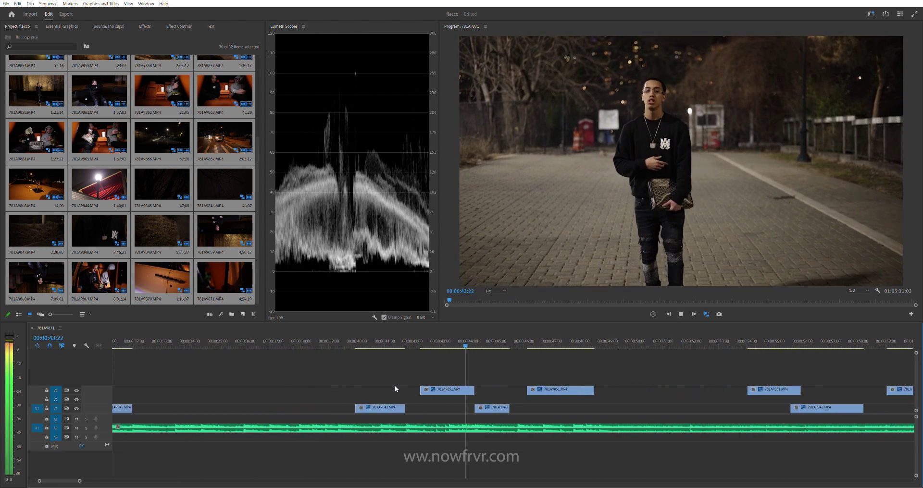
left_click(457, 341)
left_click(471, 341)
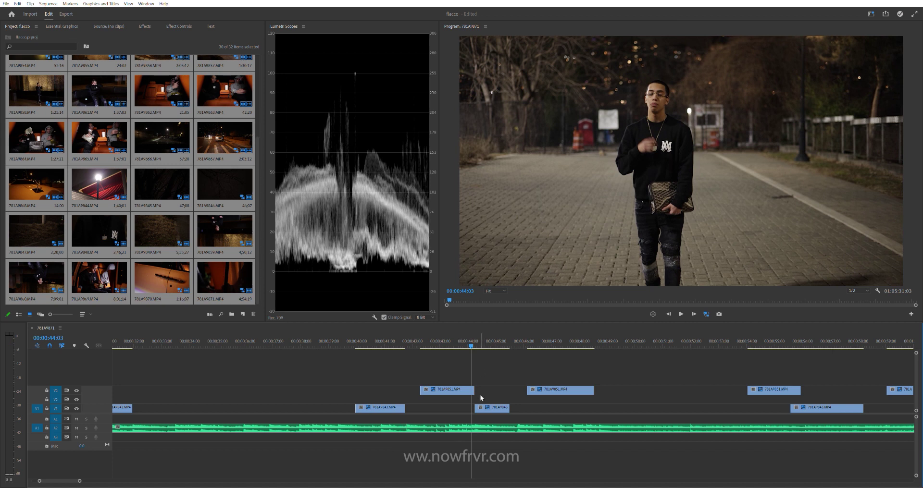
left_click(469, 342)
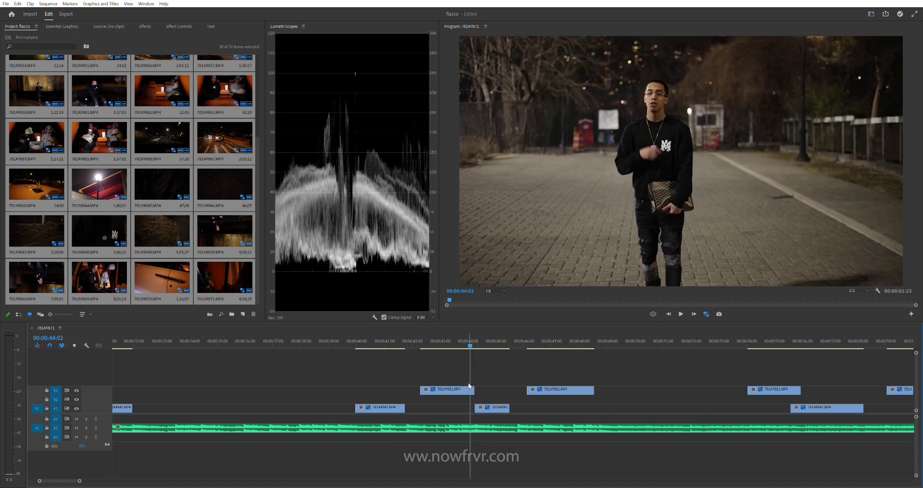
mouse_move(480, 387)
left_mouse_down()
mouse_move(465, 387)
mouse_move(466, 408)
left_mouse_up()
Step: Trim the start of clip 781A9843 later, to around 44:17
key("space")
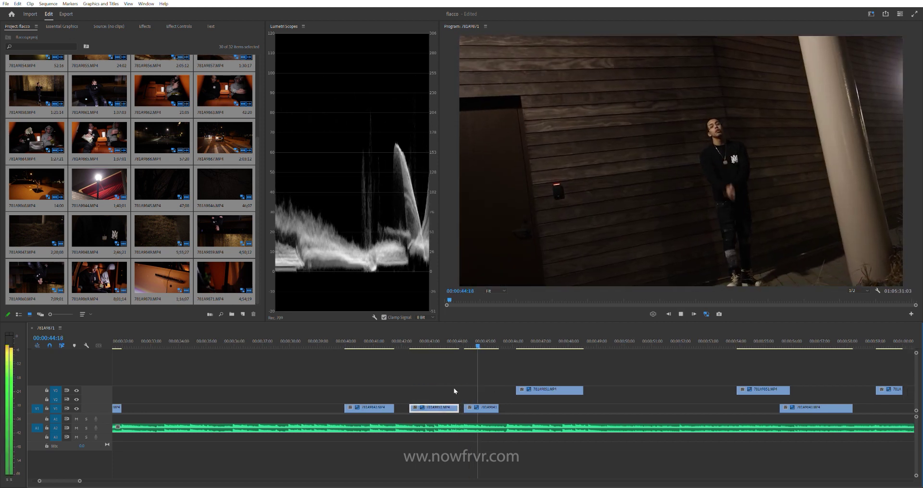
key("space")
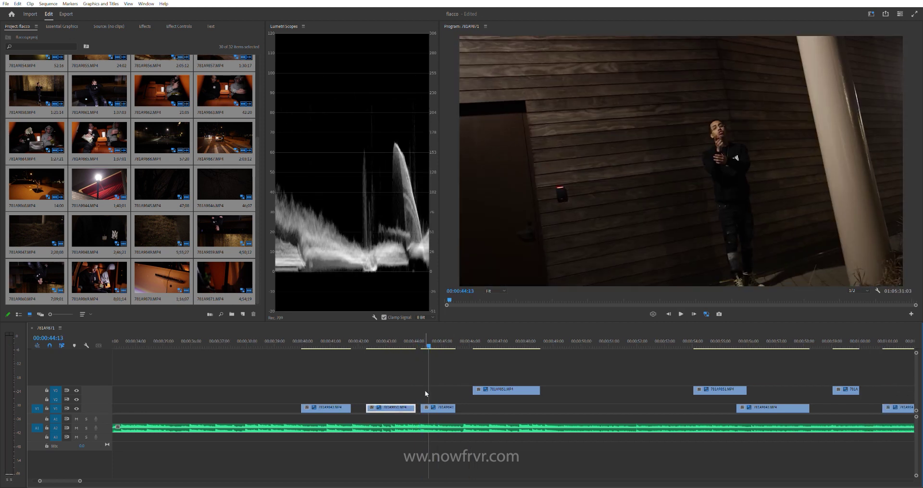
key("Right")
key("Right")
key("Right")
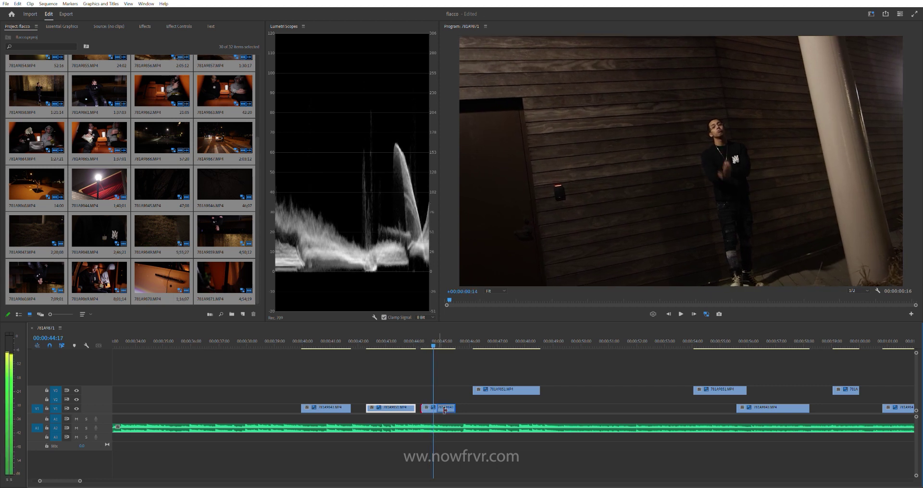
left_click_drag(425, 411, 442, 409)
Step: Play through the trimmed cut, leaving the playhead at 46:07
key("space")
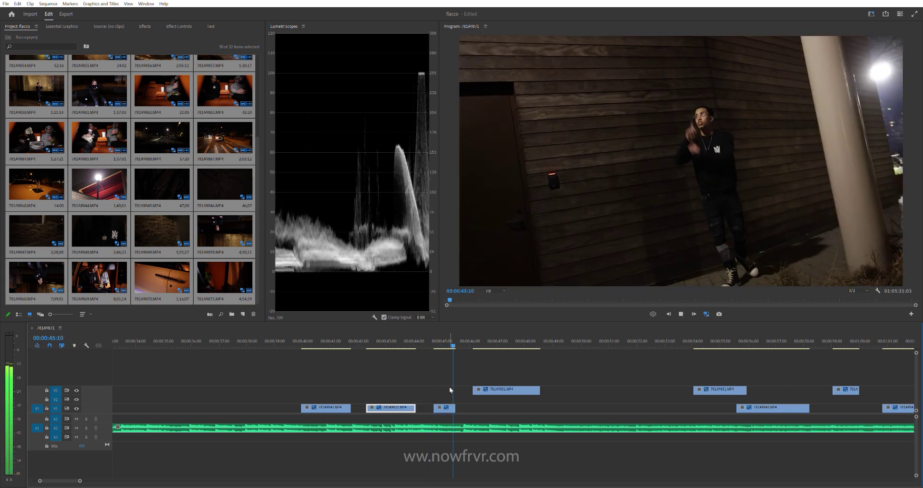
left_click(442, 339)
key("space")
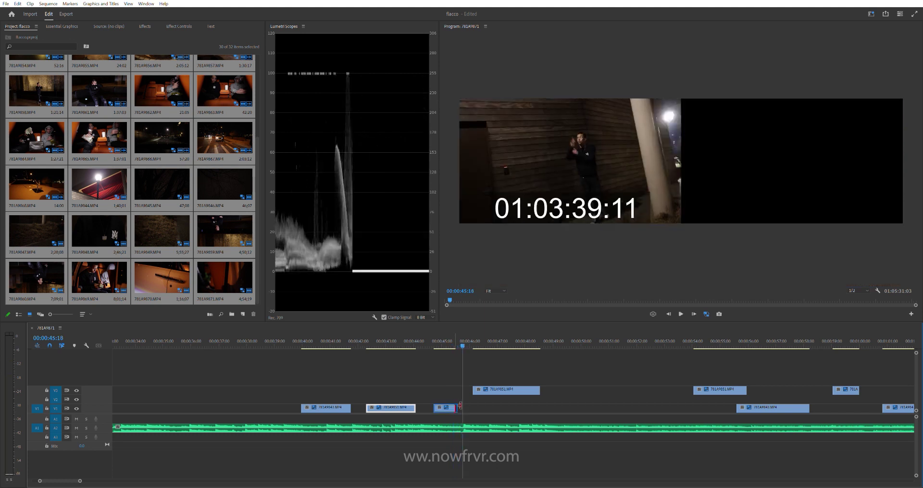
left_click(447, 336)
key("space")
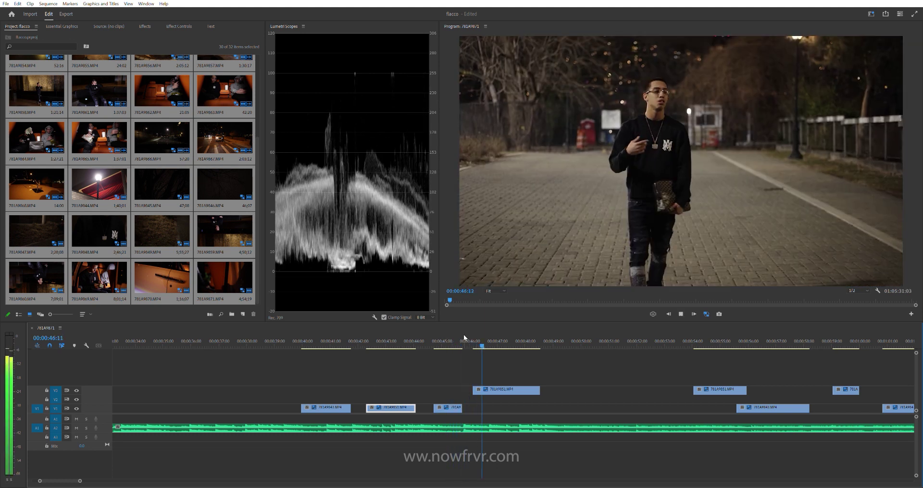
left_click(476, 343)
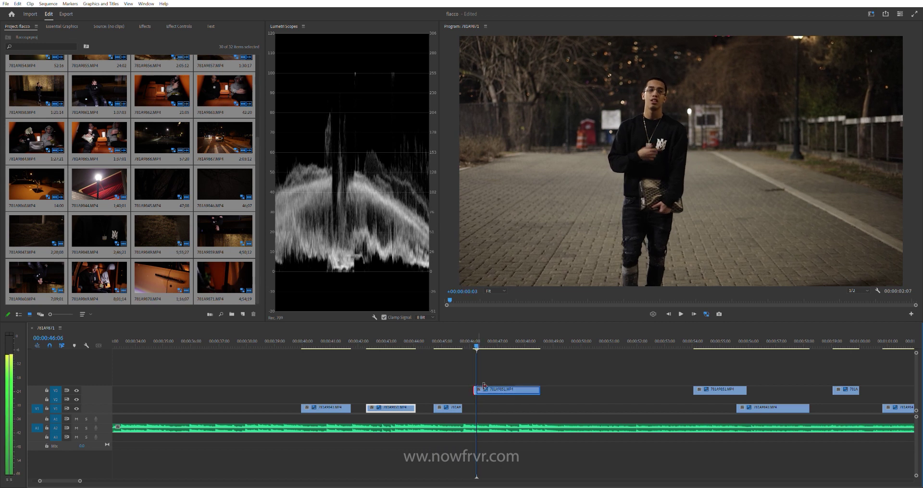
scroll(490, 401, "down", 2)
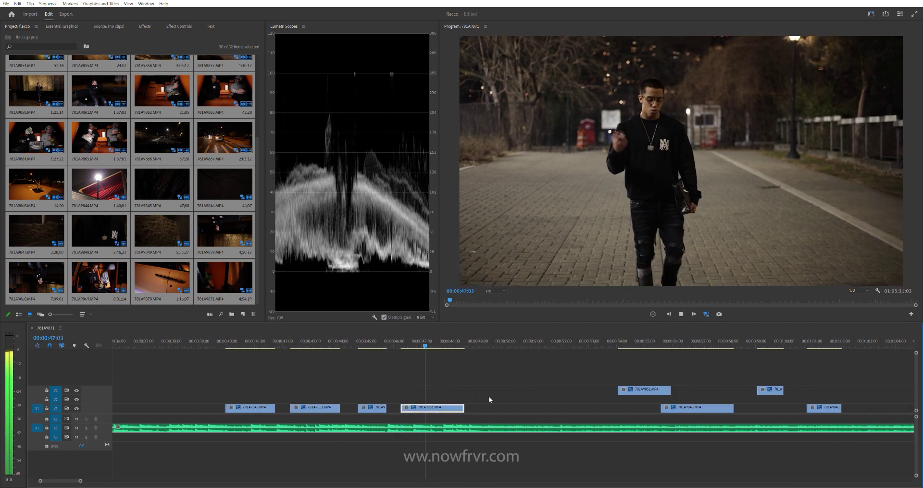
Step: Trim the start of clip 781A9851 slightly
key("space")
left_click_drag(410, 404, 408, 403)
key("space")
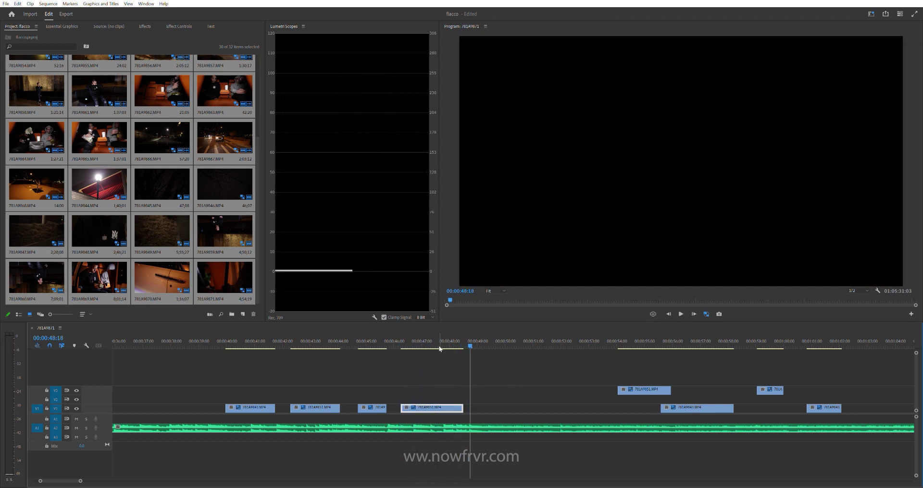
Step: Scrub to 55:21 and move clip 781A9851 down onto V1 there
left_click(442, 342)
key("space")
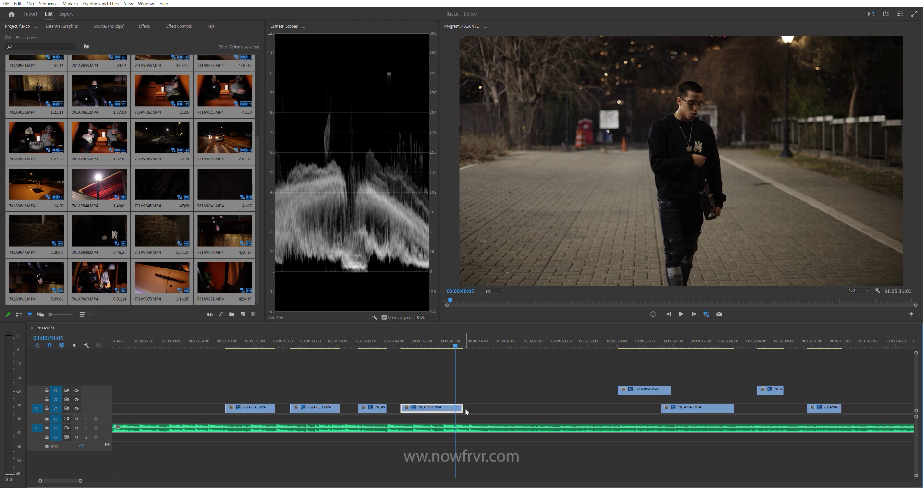
key("space")
key("space")
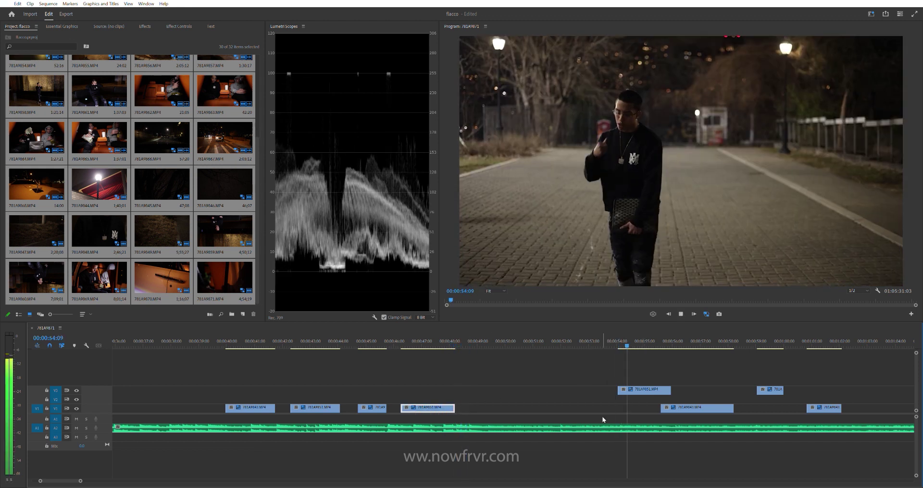
key("equal")
left_click_drag(617, 340, 640, 340)
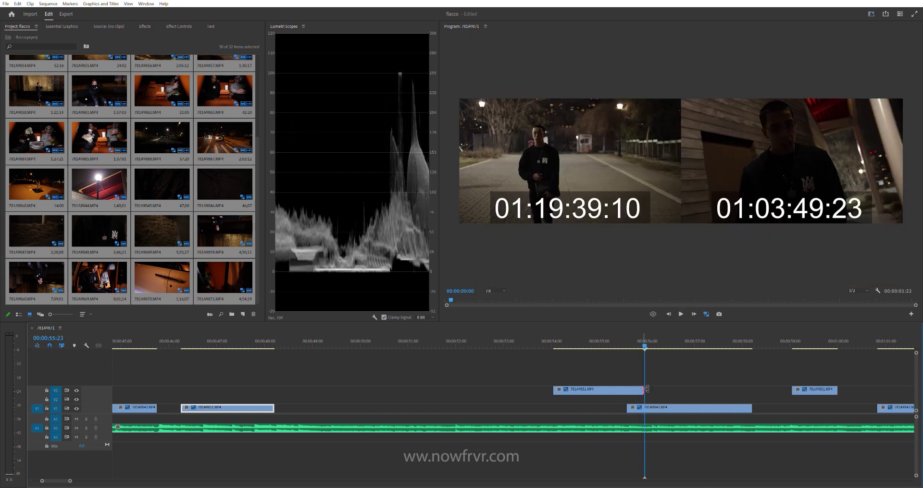
key("space")
left_click_drag(625, 390, 627, 408)
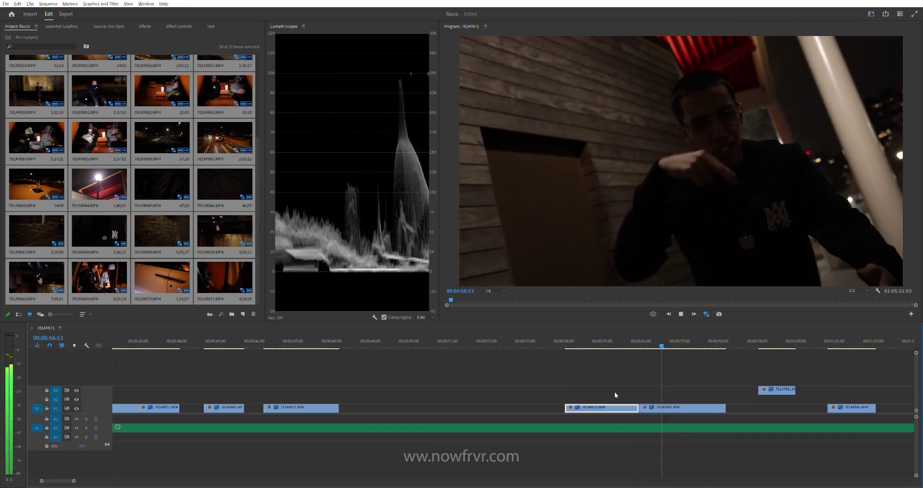
Step: Zoom the timeline out to show the whole sequence
key("minus")
key("minus")
key("minus")
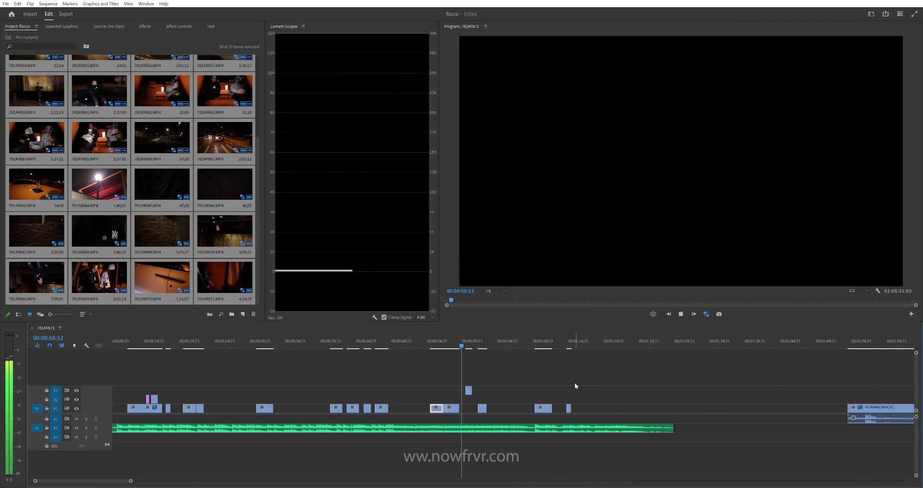
key("equal")
key("equal")
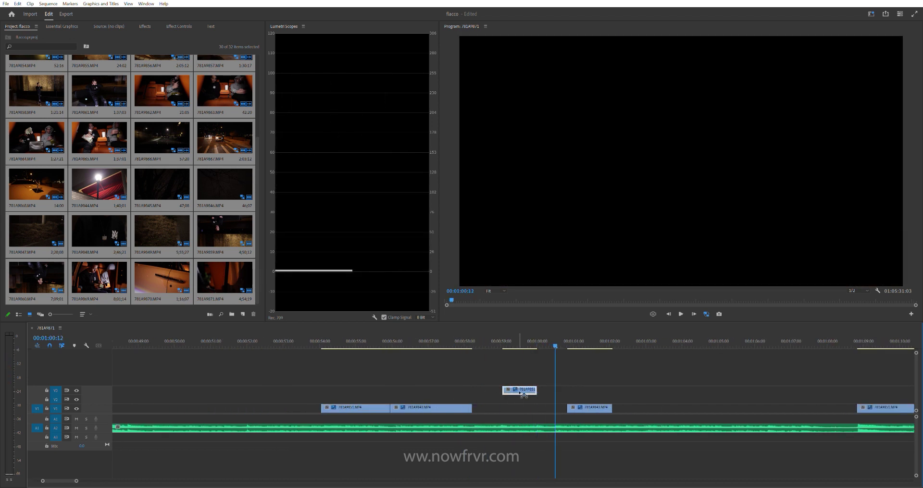
key("minus")
key("minus")
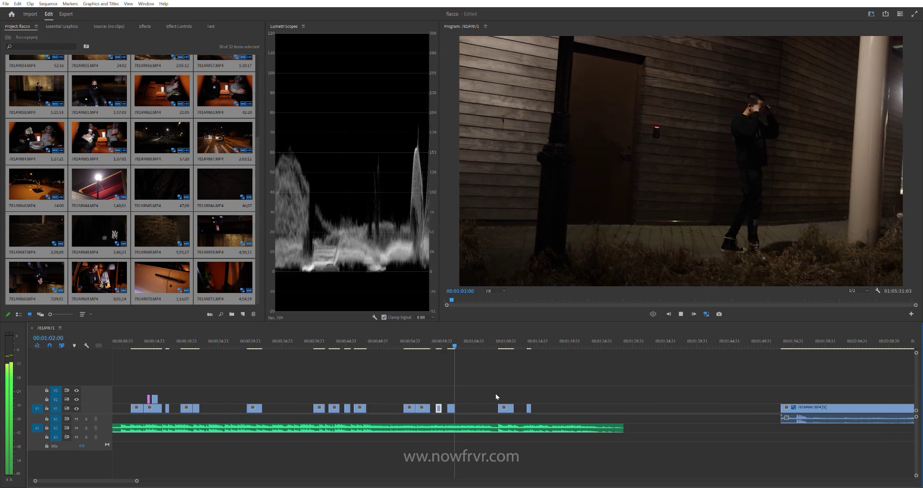
key("minus")
key("minus")
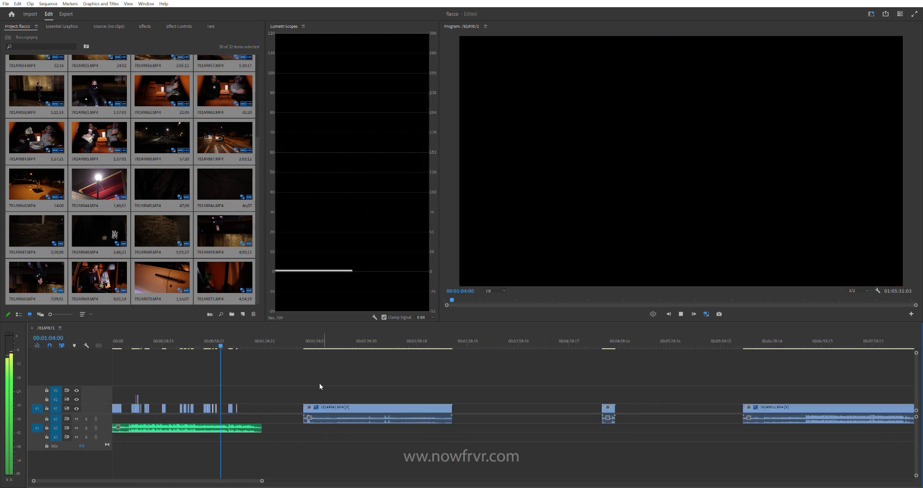
Step: Skim through the sequence to locate the hallway performance shot 781A9857
key("Down")
key("minus")
key("Down")
key("minus")
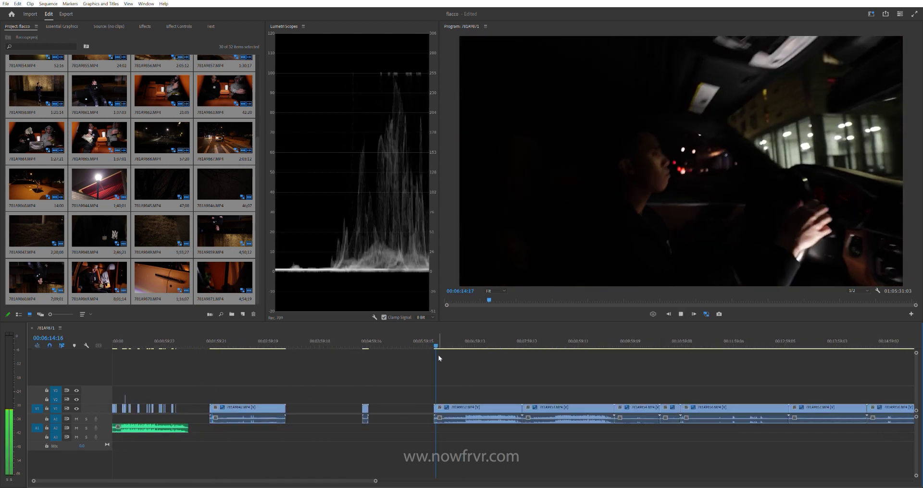
key("minus")
key("minus")
key("Down")
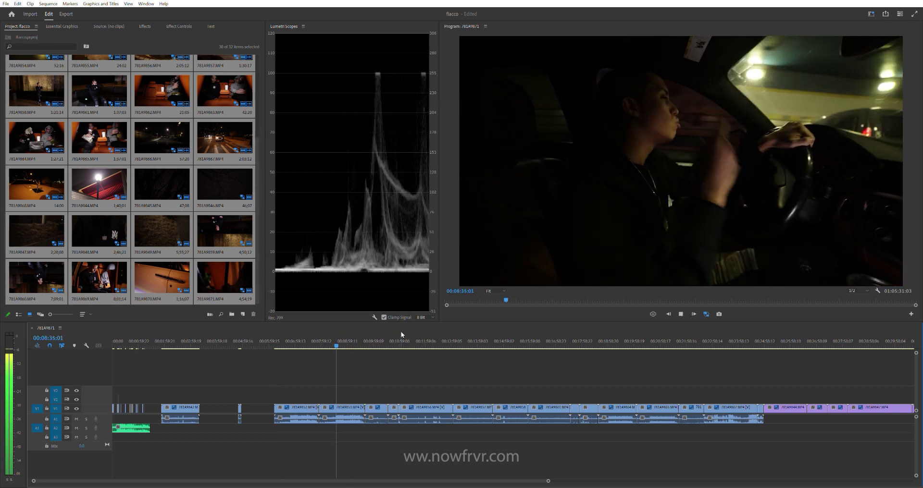
key("Down")
left_click_drag(400, 341, 531, 333)
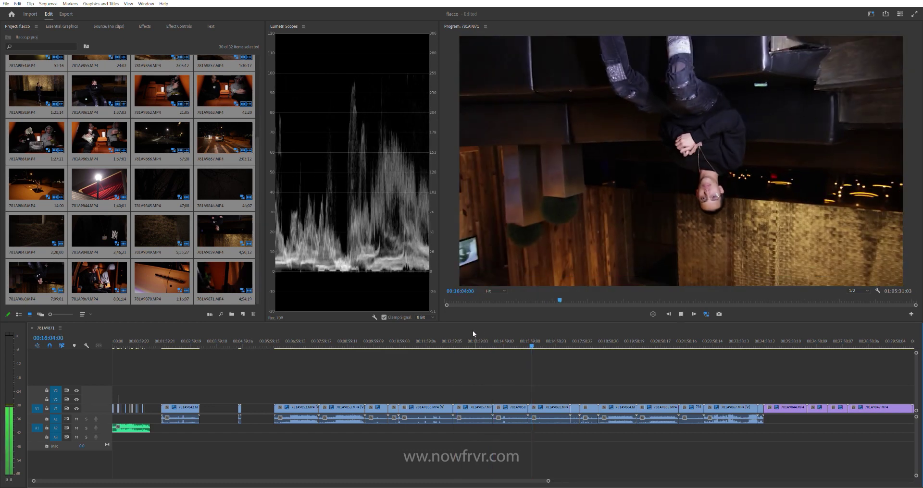
left_click_drag(477, 336, 458, 336)
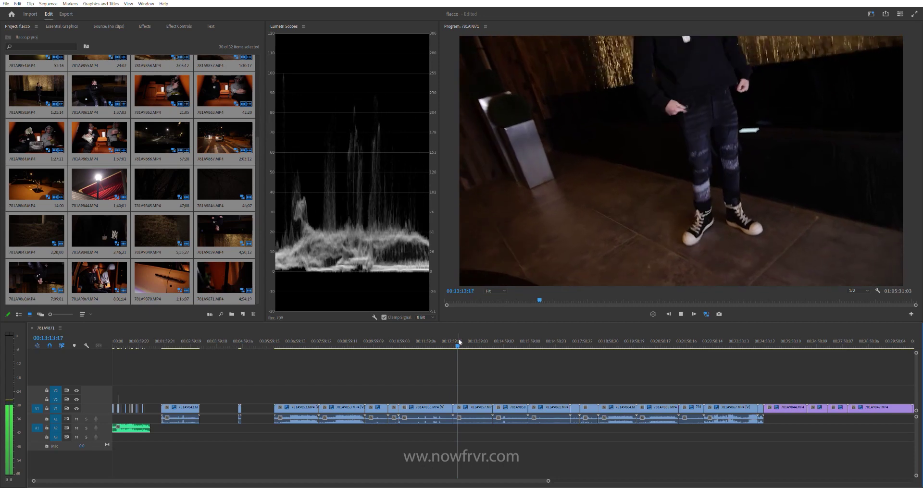
left_click(407, 335)
left_click(465, 332)
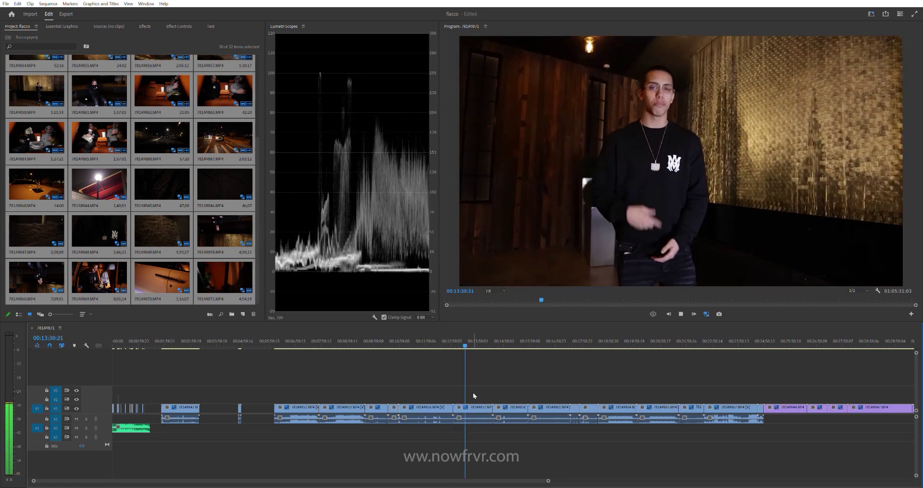
Step: Drag clip 781A9857 from V1 up onto V3 near the sequence start
left_click(478, 407)
left_click_drag(473, 406, 141, 389)
key("equal")
key("equal")
key("equal")
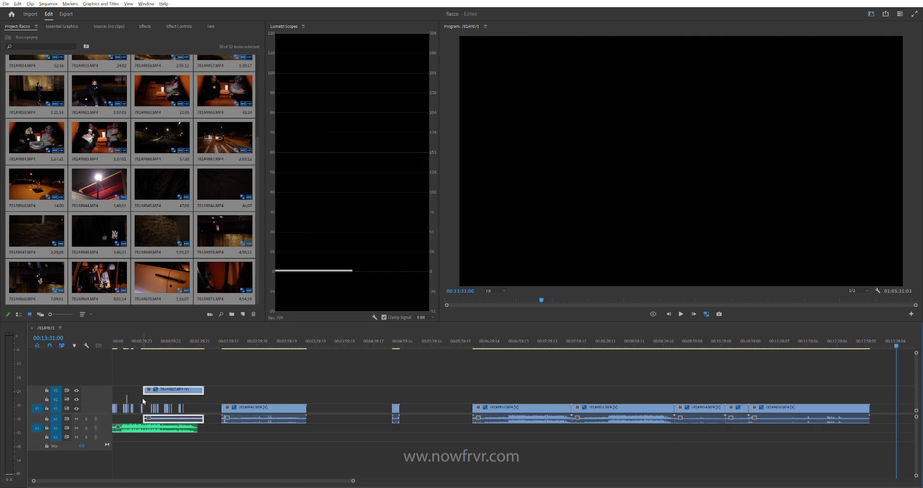
Step: Slide the 781A9857 clip on V3 earlier to start with the music
left_click(151, 362)
key("space")
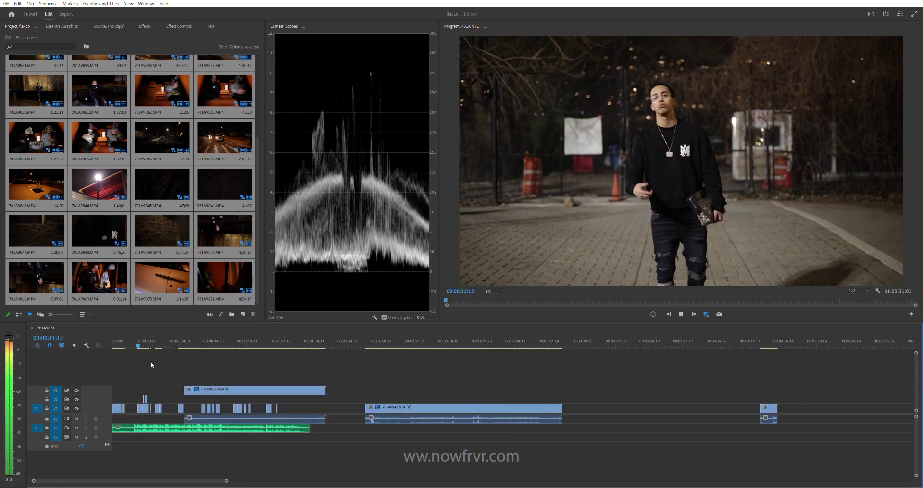
key("equal")
key("equal")
key("equal")
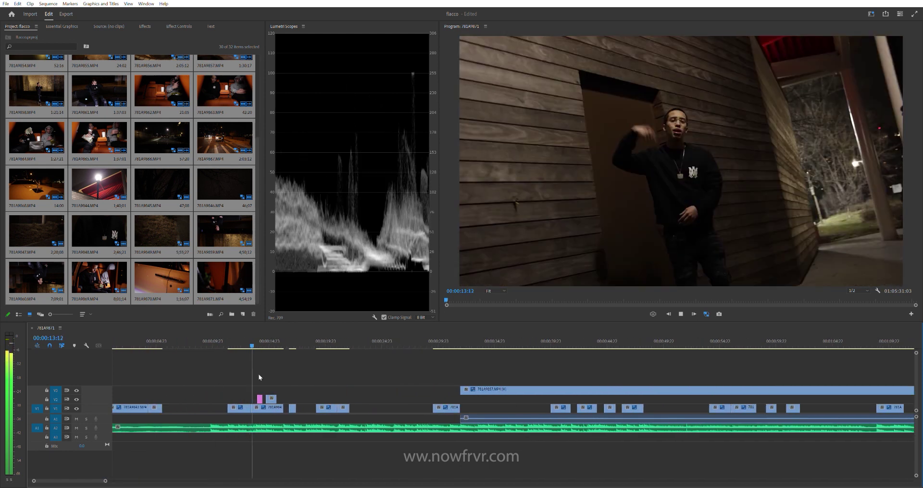
key("space")
mouse_move(364, 379)
left_mouse_down()
mouse_move(277, 384)
mouse_move(289, 386)
left_mouse_up()
key("space")
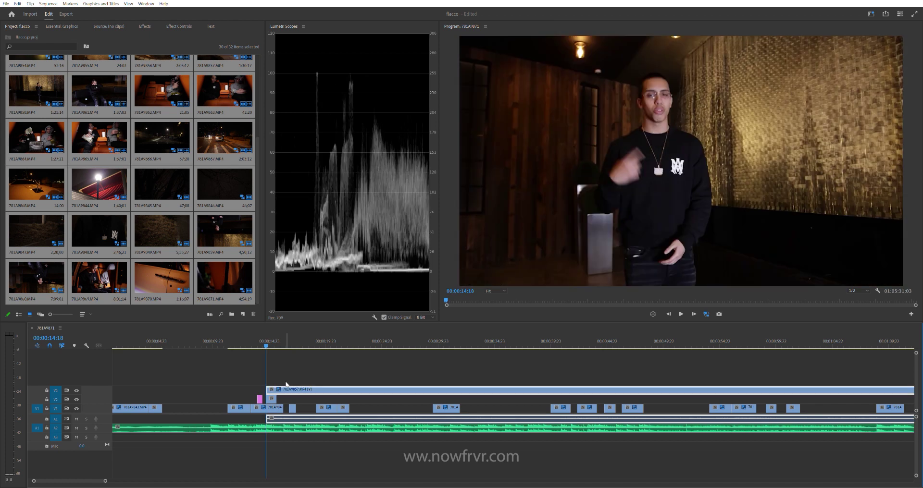
Step: Deselect the clip and play the sequence from the beginning
scroll(247, 396, "up", 2)
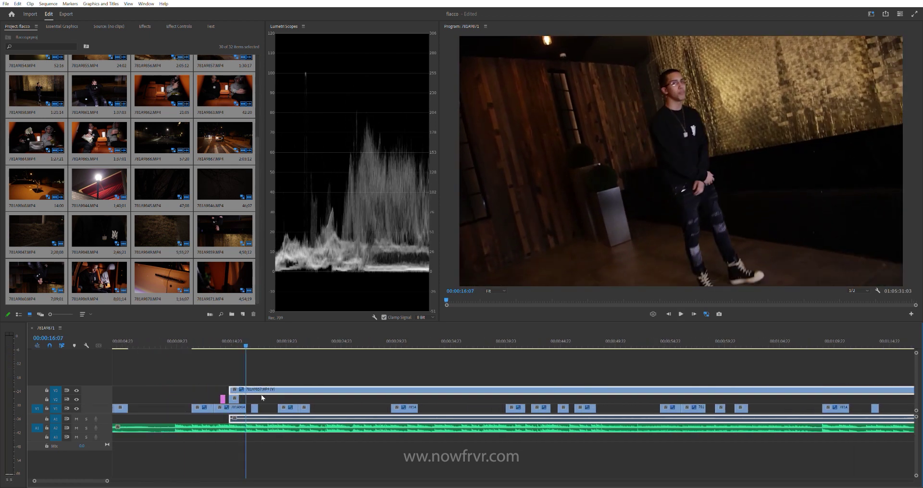
left_click(317, 409)
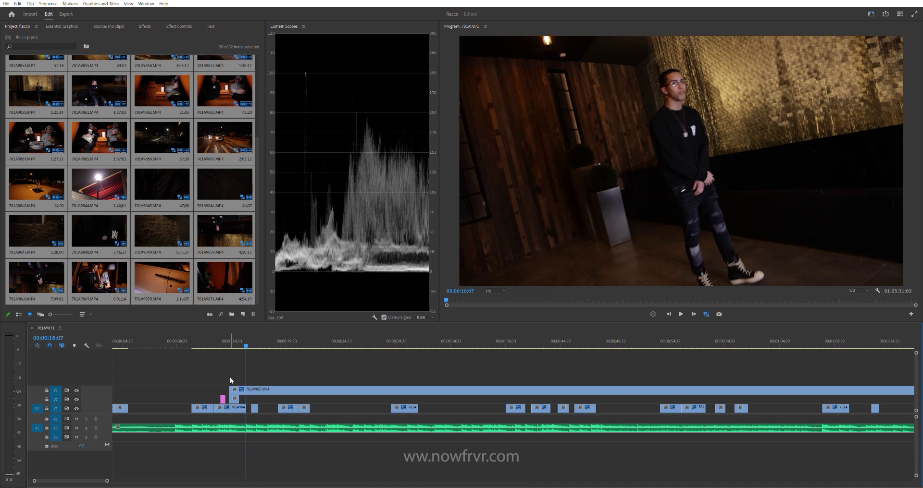
key("Home")
key("space")
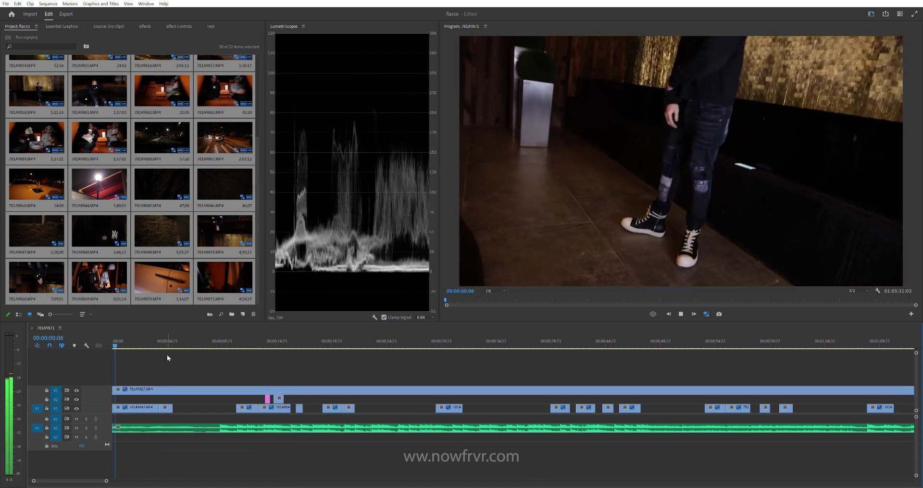
scroll(164, 368, "up", 2)
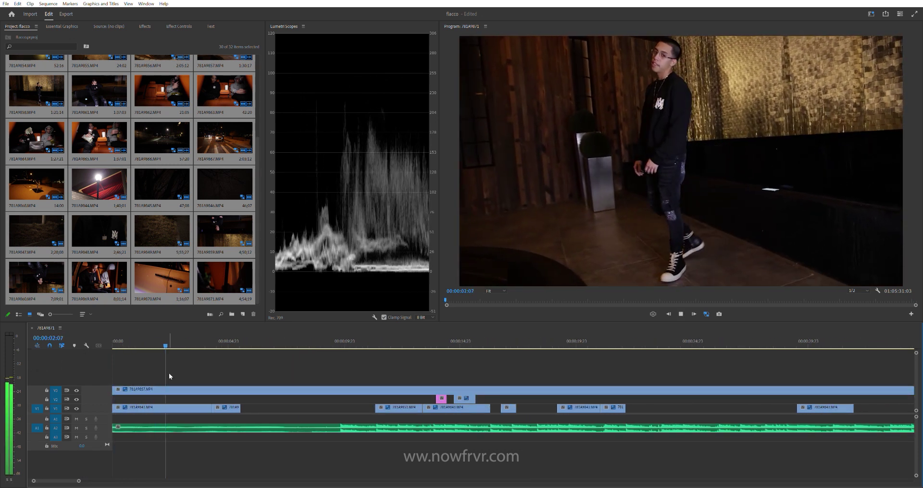
Step: Replay the opening and park the playhead at about 3 seconds
key("Home")
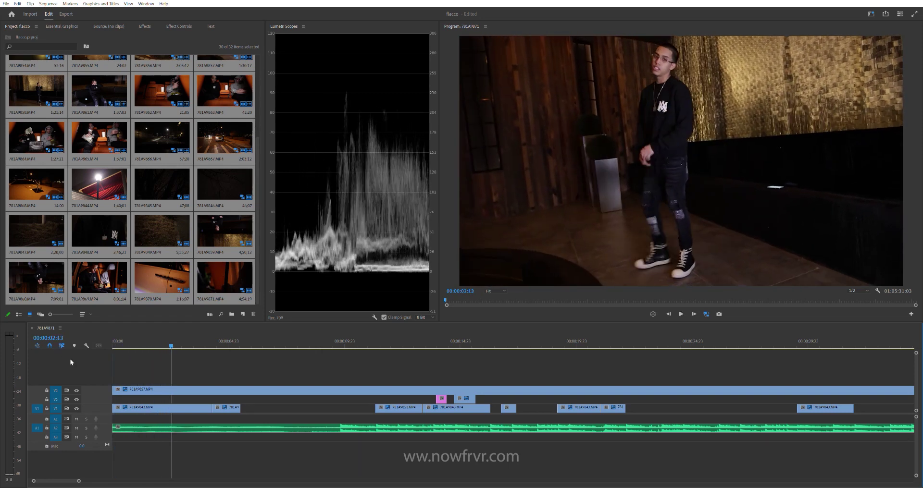
key("space")
key("space")
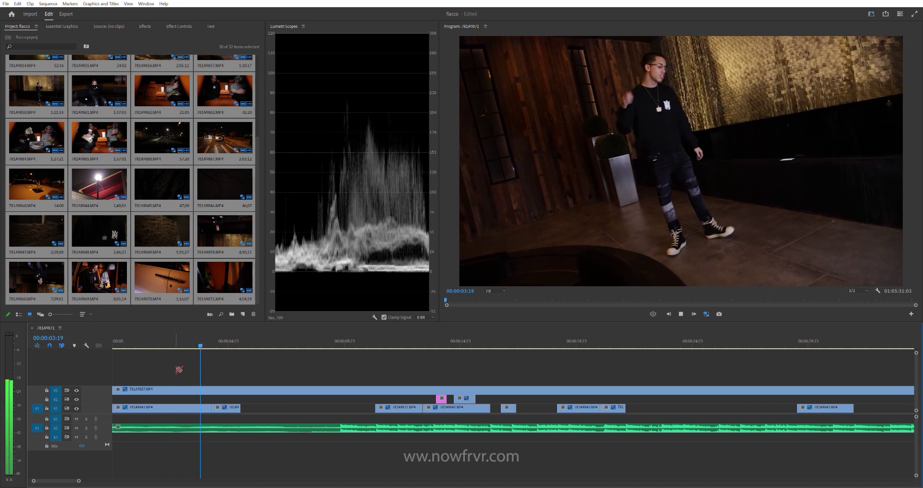
key("minus")
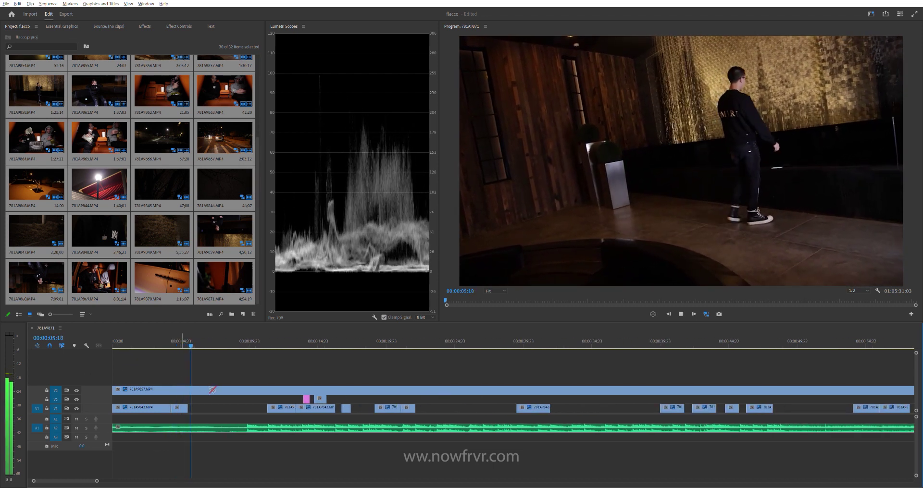
key("equal")
key("equal")
left_click(158, 336)
Step: Razor-cut the V3 clip 781A9857 at about 3 seconds
key("space")
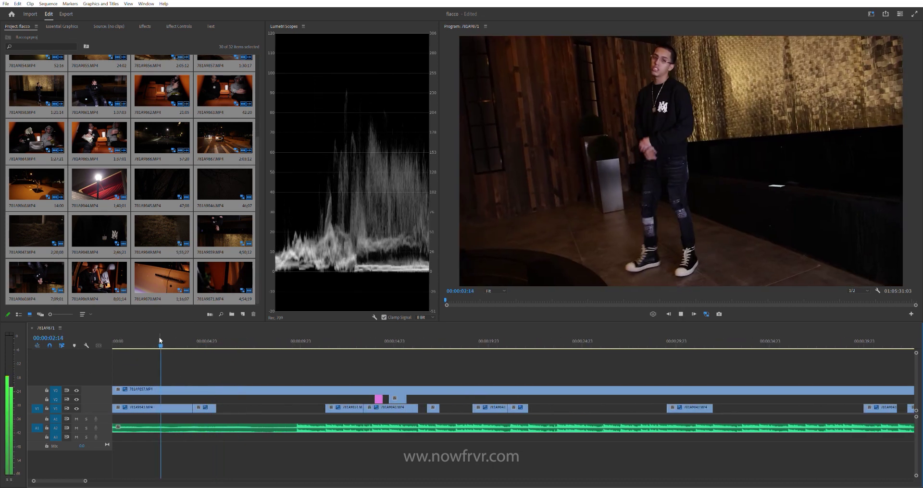
key("c")
left_click(172, 390)
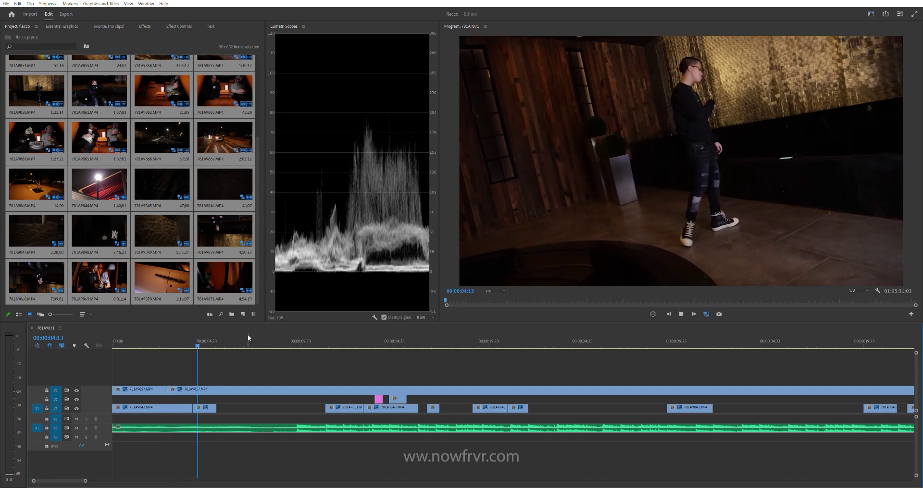
key("equal")
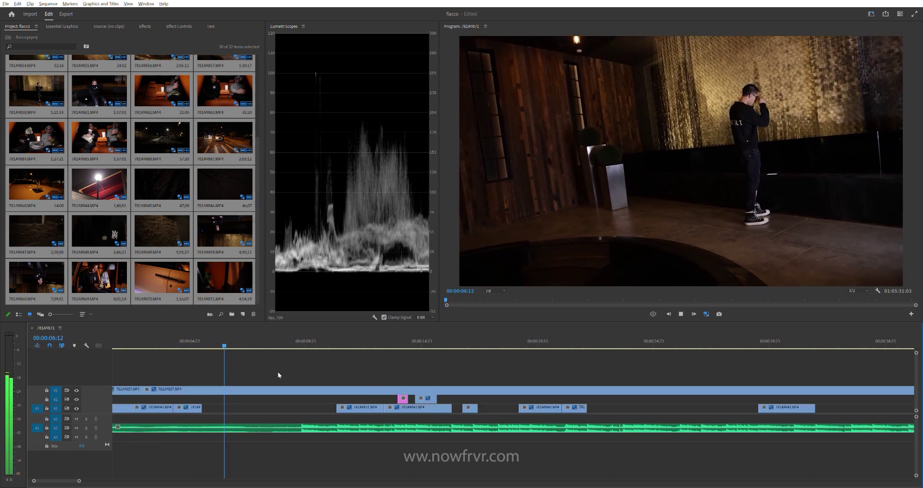
key("minus")
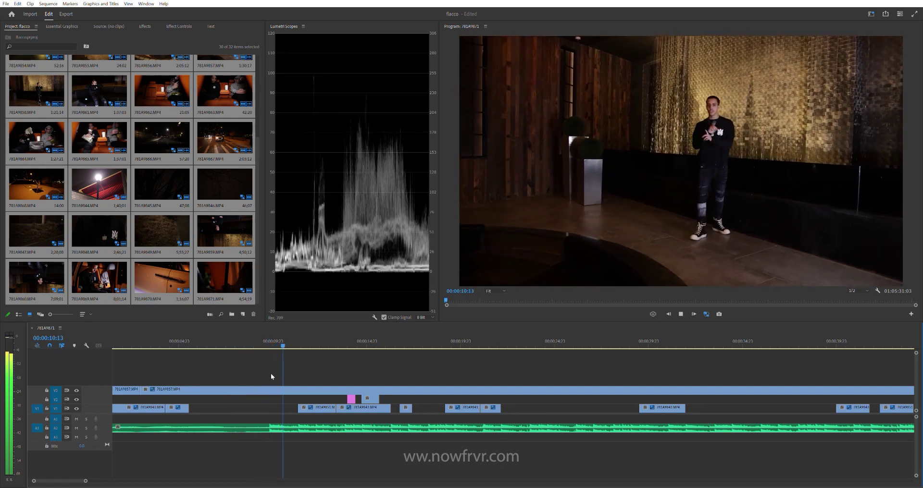
key("space")
left_click_drag(269, 336, 269, 341)
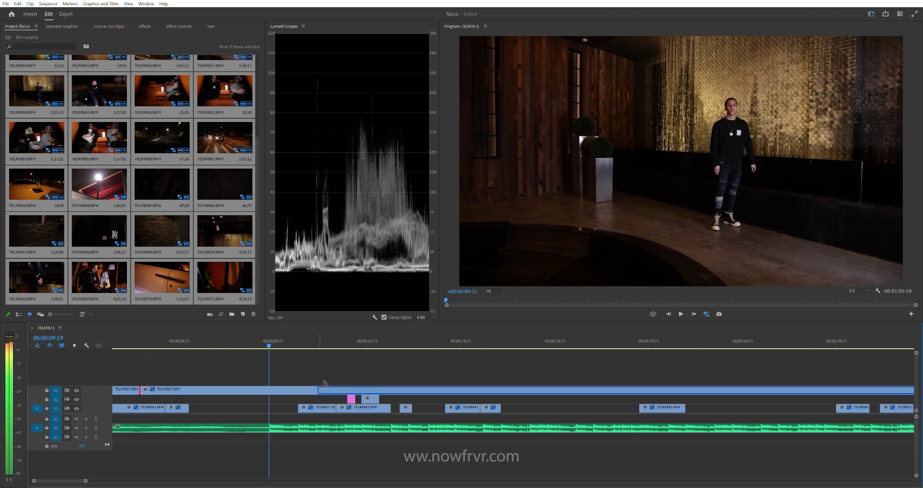
Step: Trim the second V3 piece to start at 00:00:09:19, leaving a gap
left_click_drag(271, 394, 273, 396)
key("space")
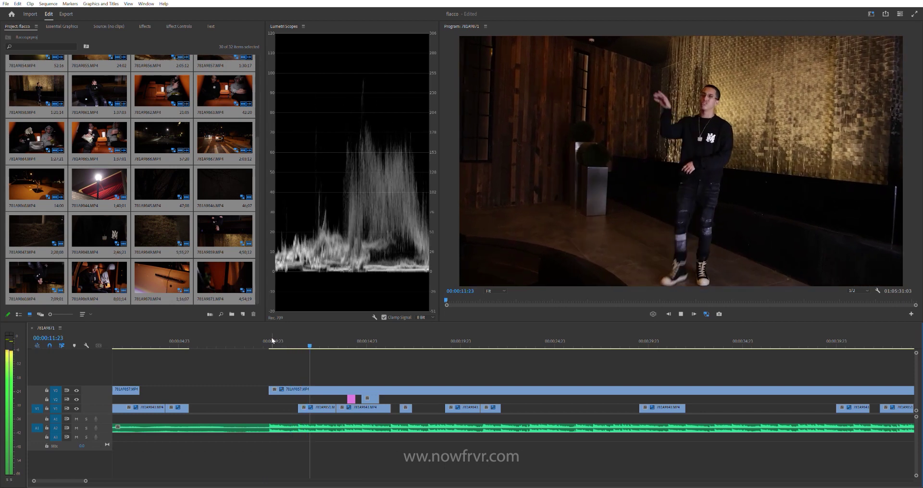
left_click(293, 335)
key("space")
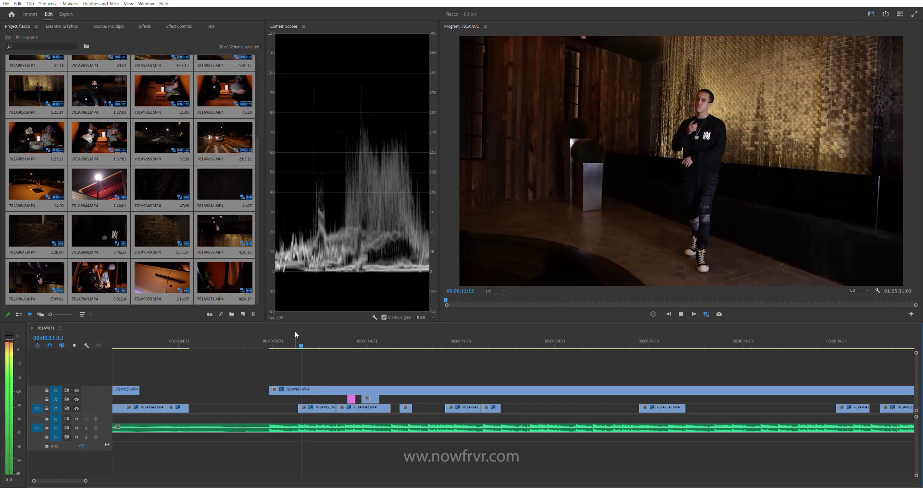
Step: Split the V3 clip at about 00:00:11:10
left_click(278, 331)
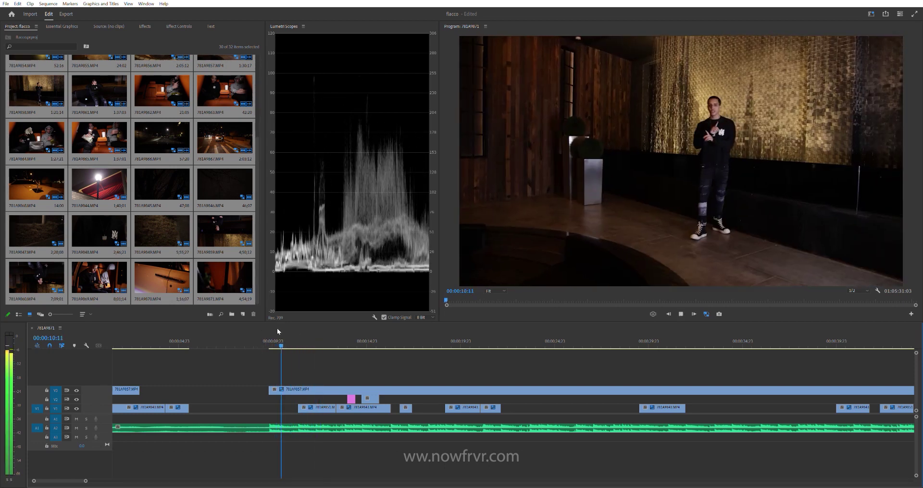
left_click(277, 330)
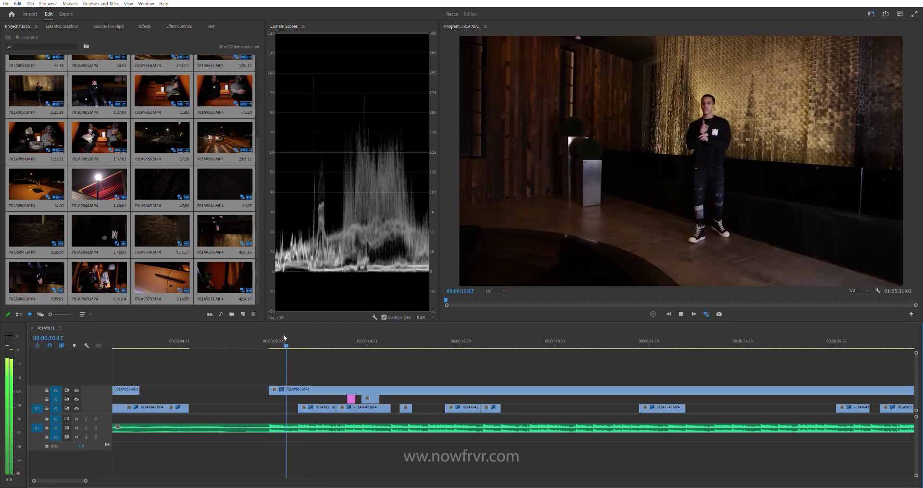
key("space")
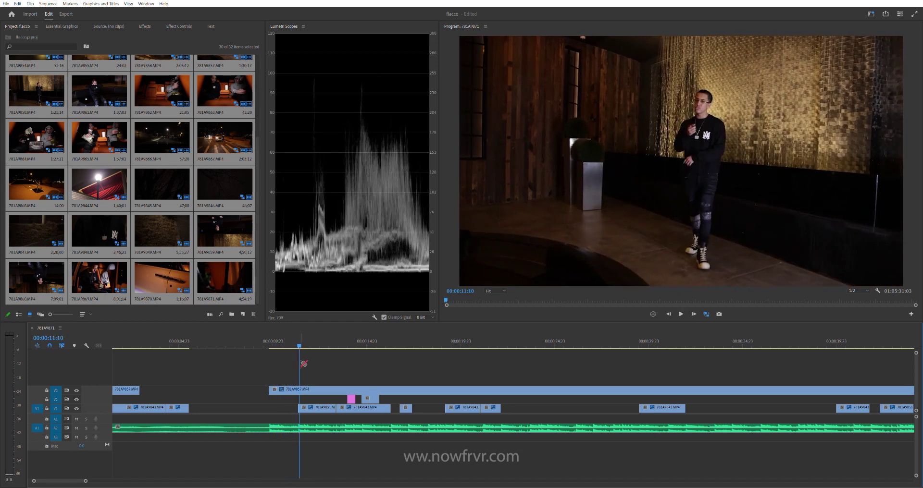
key("space")
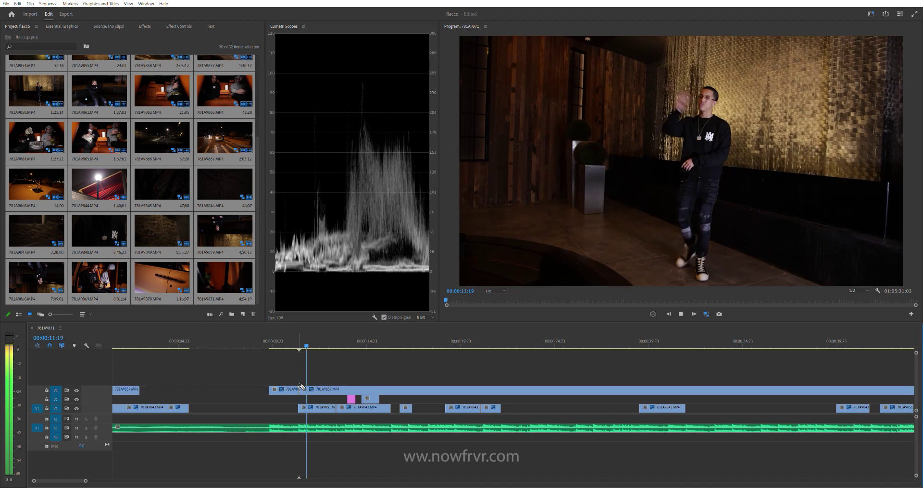
key("=")
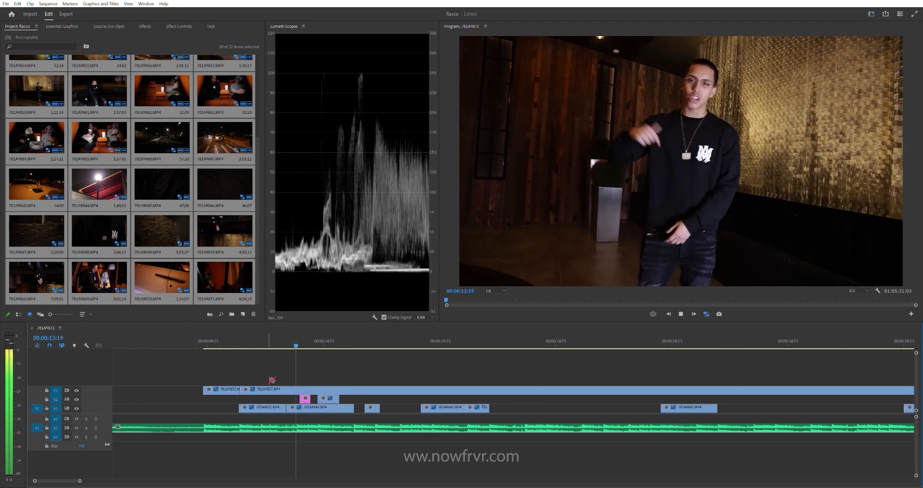
key("=")
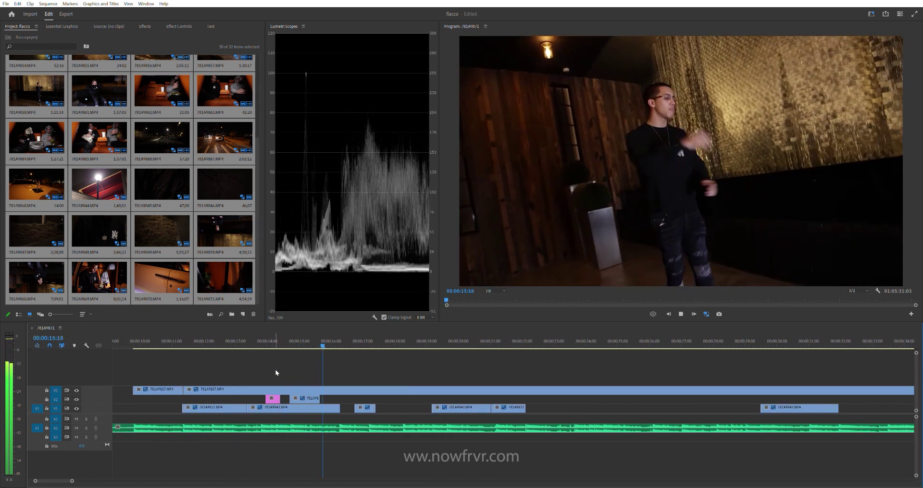
Step: Review around 15 seconds and select the long remaining V3 clip
left_click(312, 341)
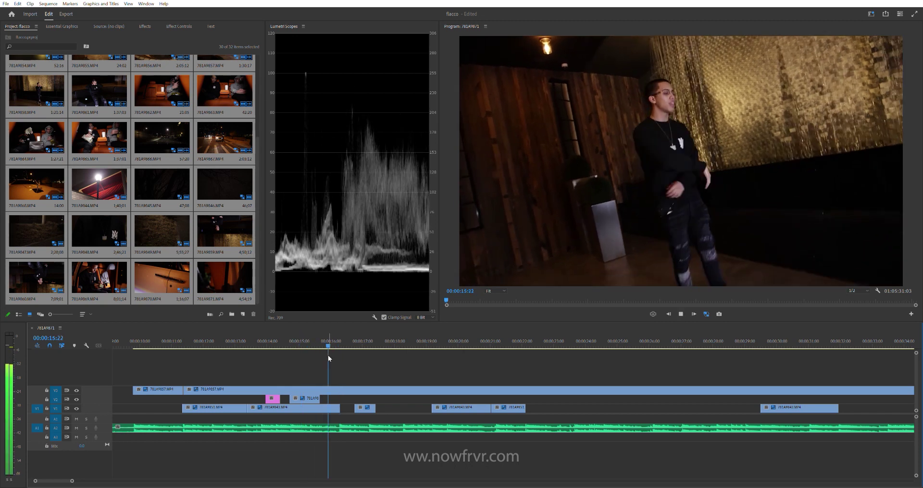
left_click(301, 339)
left_click(298, 339)
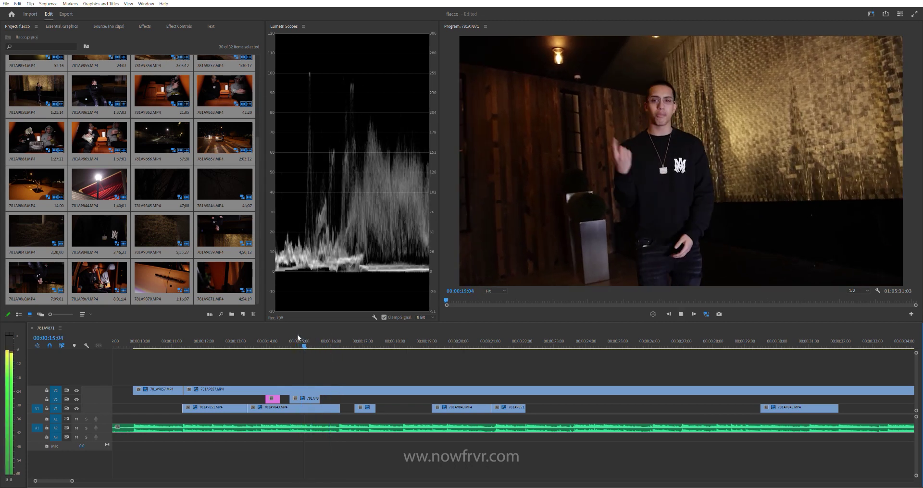
left_click(188, 388)
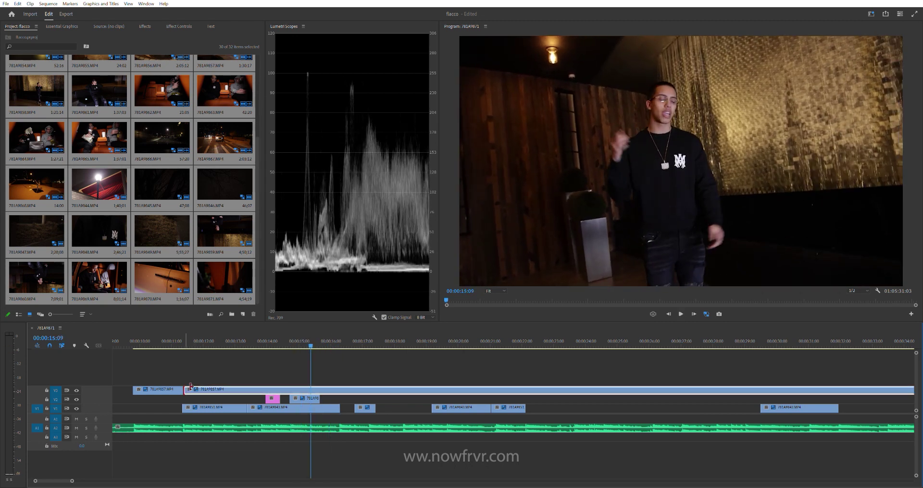
left_click_drag(191, 387, 311, 389)
left_click(300, 333)
key("space")
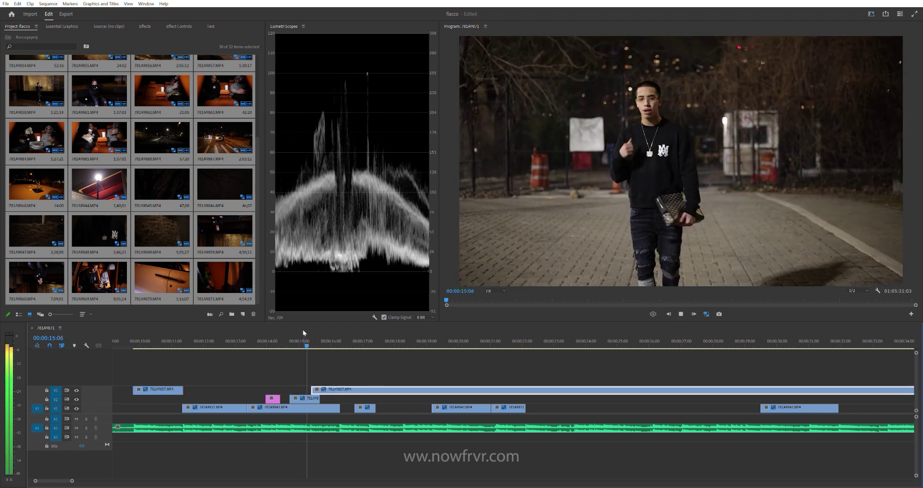
left_click(303, 332)
key("space")
key("space")
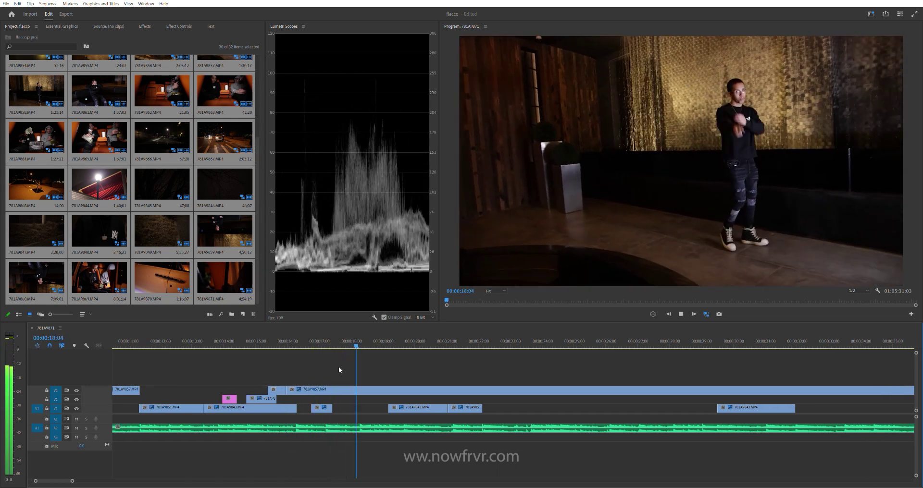
left_click(349, 332)
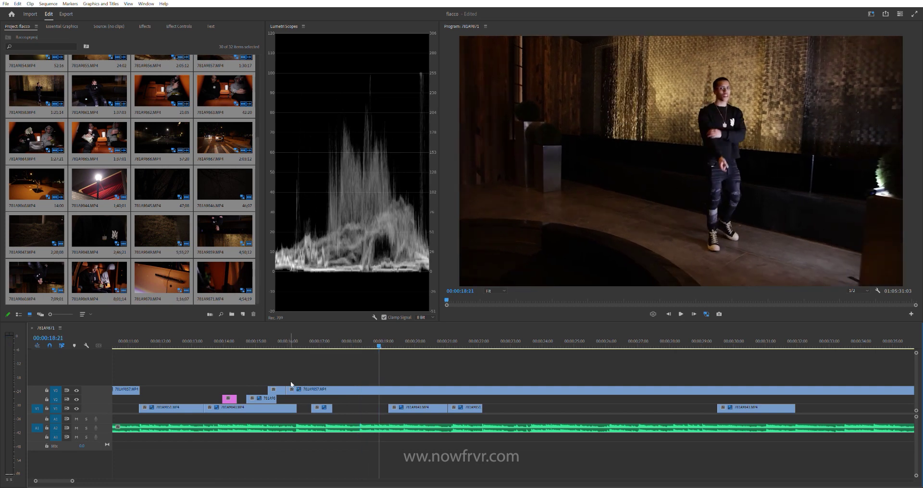
scroll(360, 371, "down", 2)
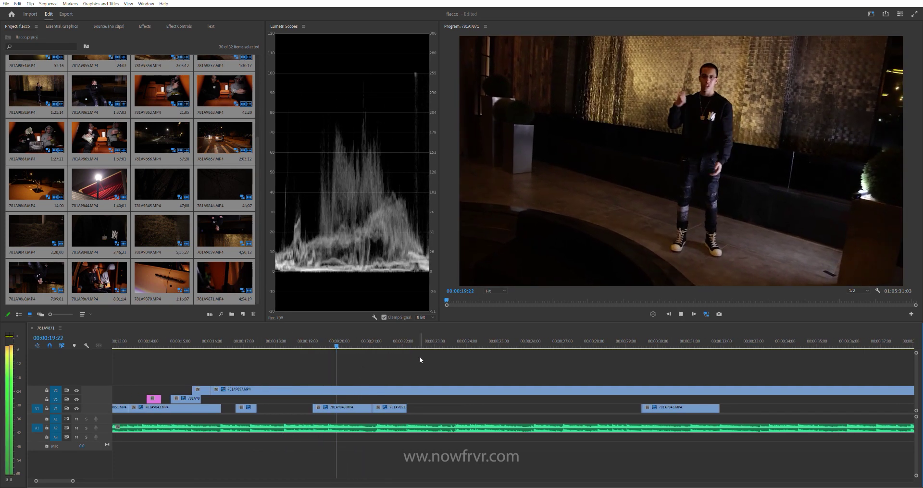
scroll(413, 358, "down", 1)
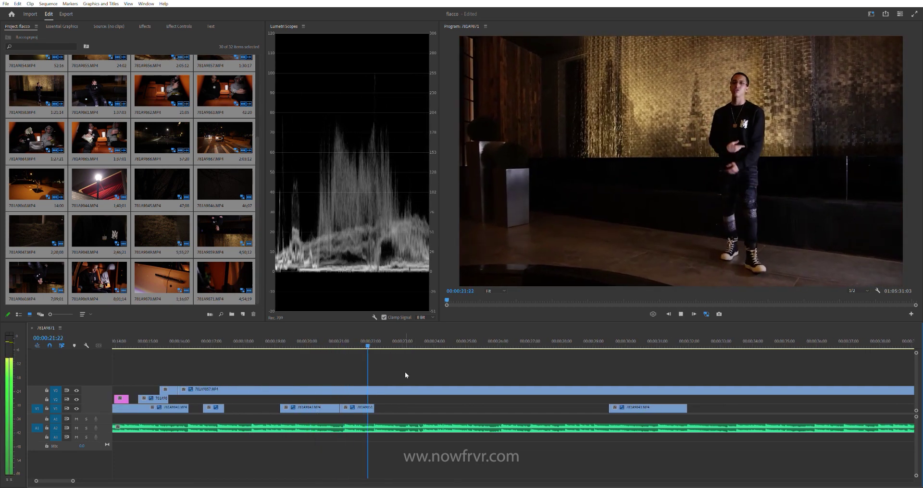
key("minus")
key("space")
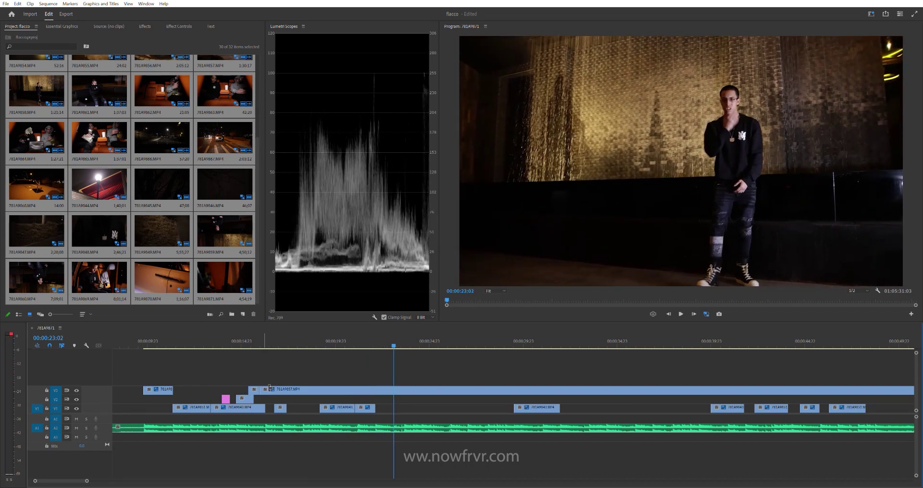
left_click_drag(383, 384, 375, 387)
Step: Review the trimmed edit between about 21 and 25 seconds
left_click(371, 334)
key("space")
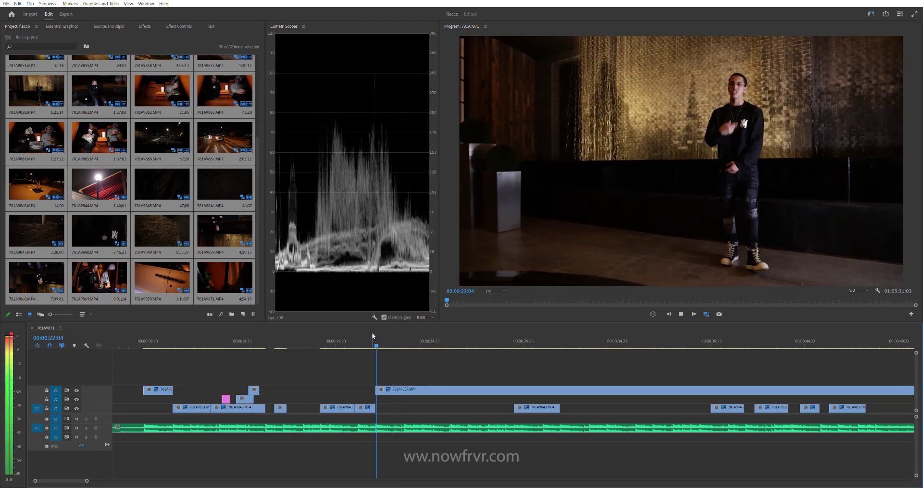
left_click(366, 330)
key("space")
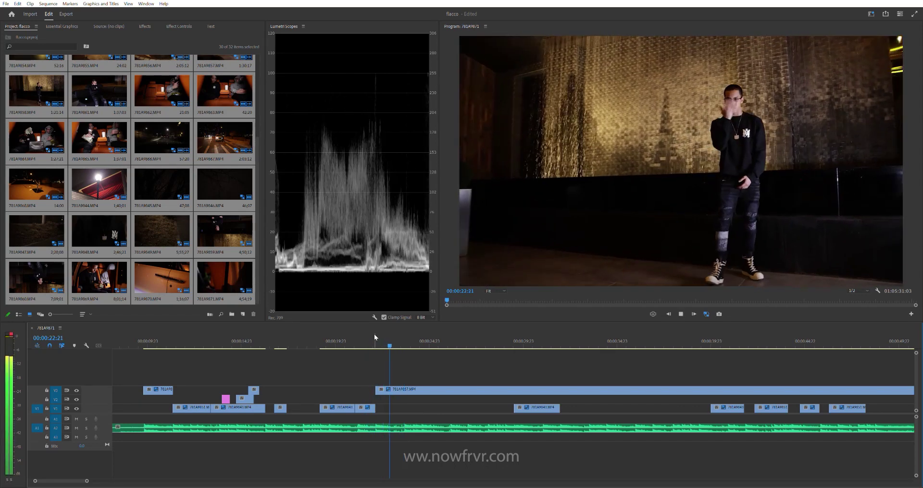
key("space")
key("space")
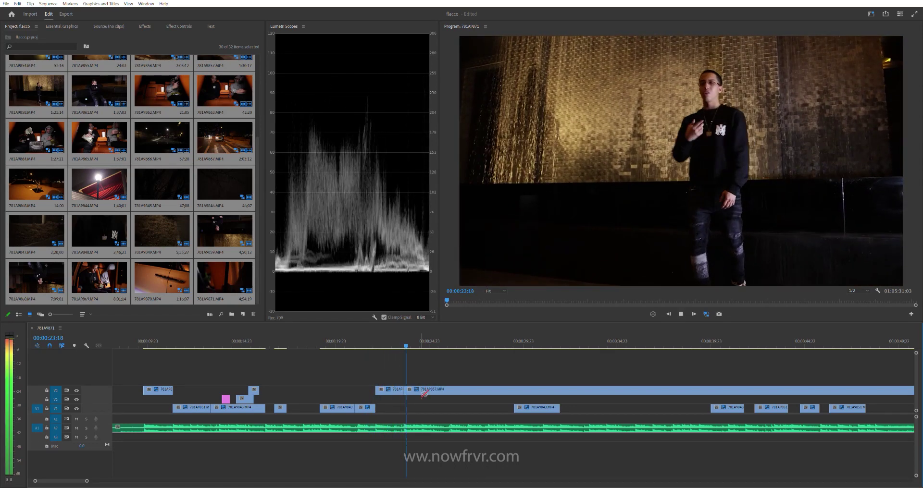
key("minus")
key("space")
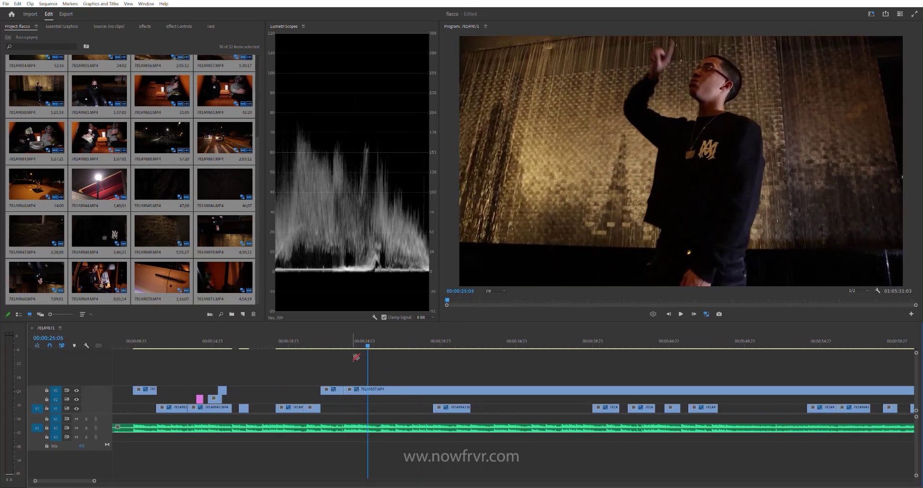
left_click(324, 338)
left_click_drag(324, 335, 321, 331)
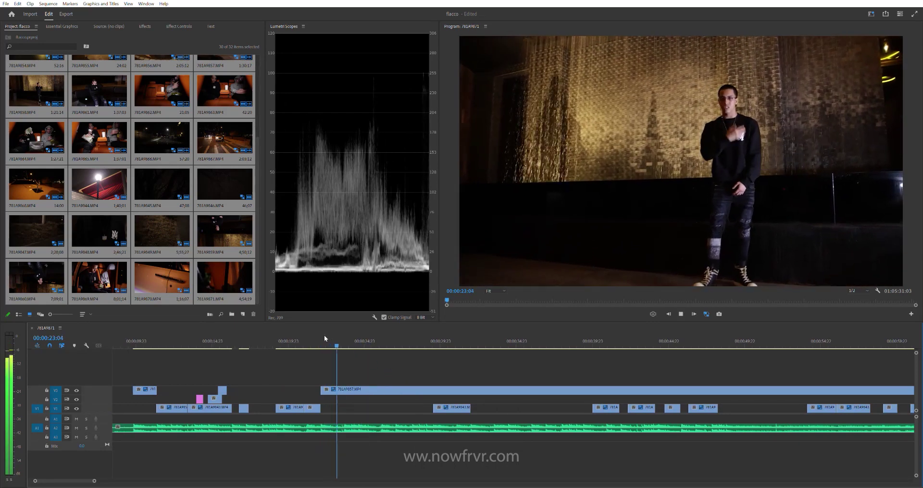
key("space")
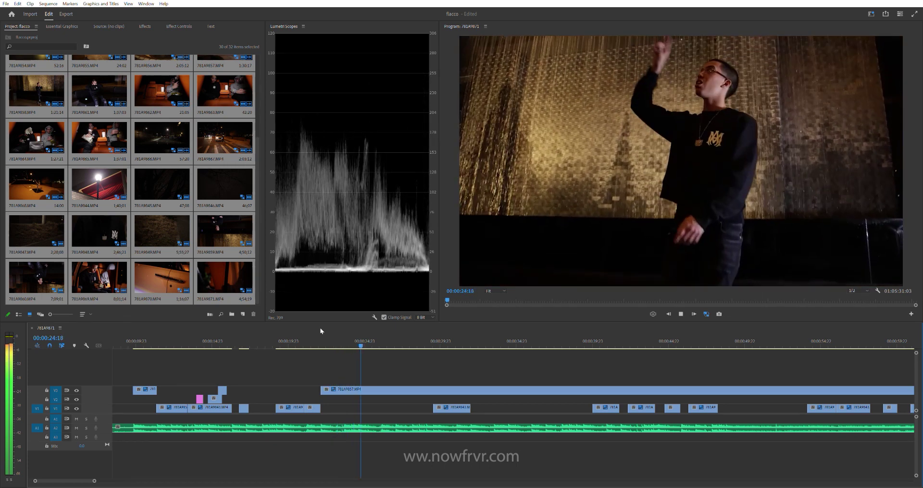
key("space")
Step: Trim the start of V3 clip 781A9057 to 24:14
left_click(378, 343)
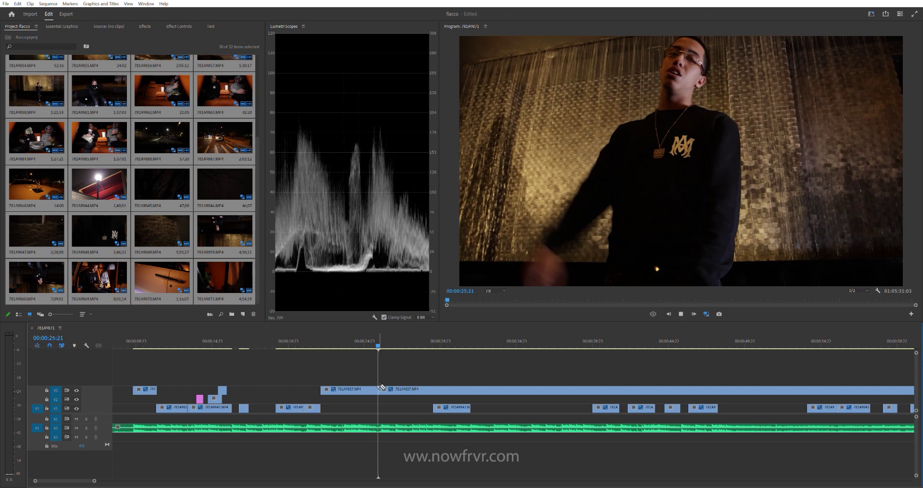
key("space")
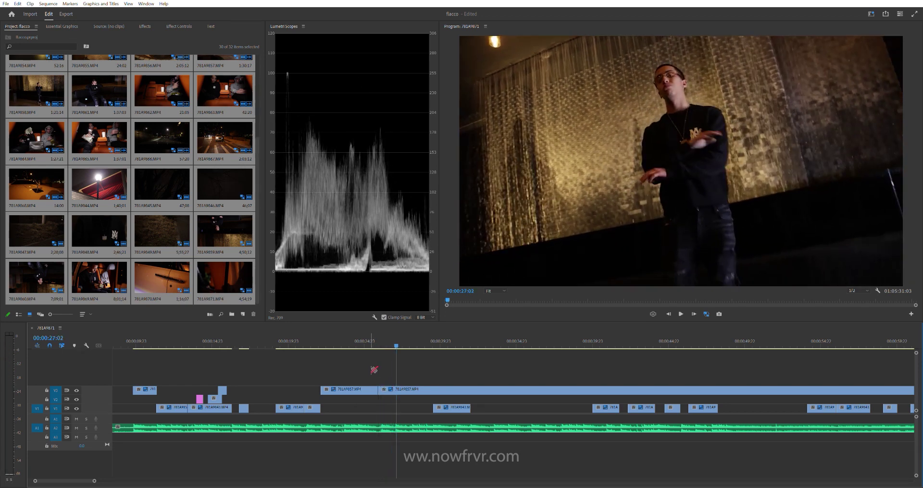
left_click(330, 341)
key("space")
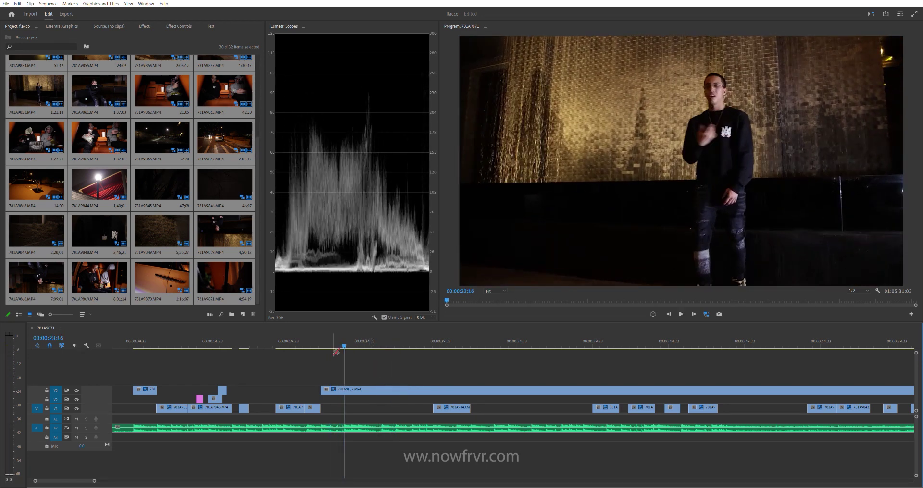
key("space")
left_click(322, 390)
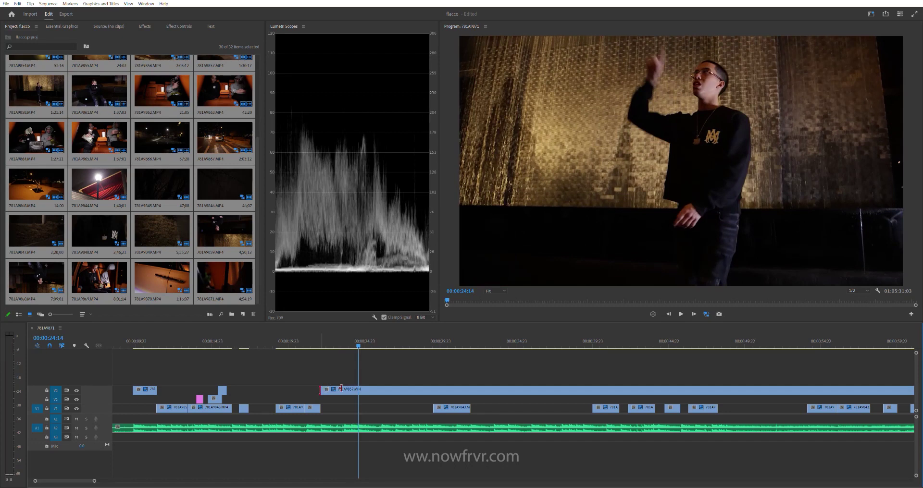
key("space")
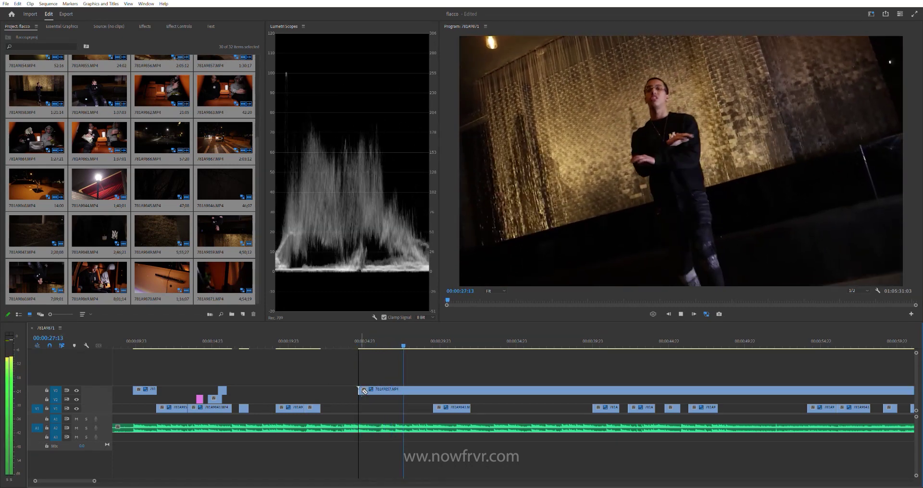
Step: Split the V3 clip at about 28 seconds
left_click(405, 339)
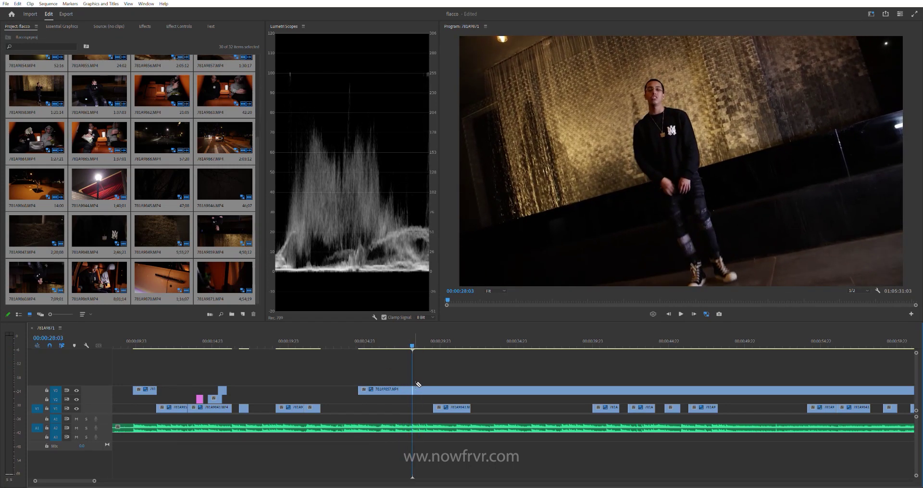
key("space")
scroll(388, 373, "up", 2)
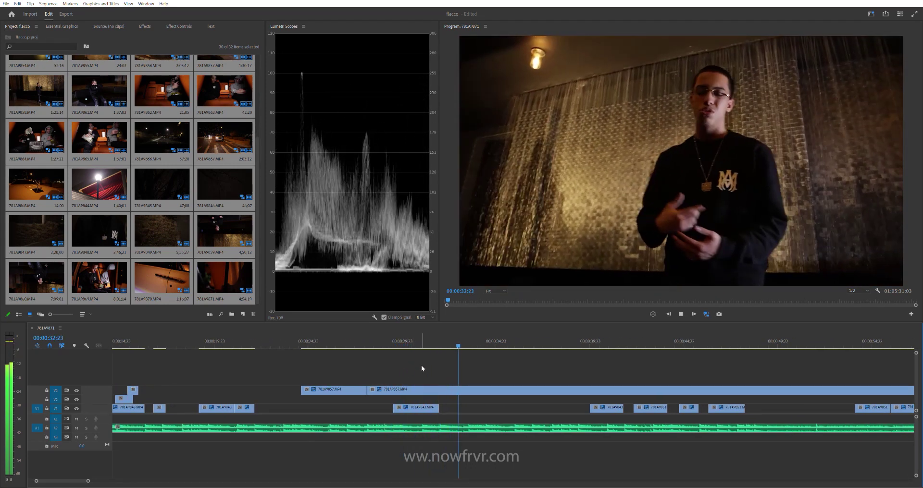
Step: Cut the V3 clip at 33:05 and delete the footage between 28 and 33 seconds
mouse_move(432, 341)
left_mouse_down()
mouse_move(463, 336)
mouse_move(457, 343)
left_mouse_up()
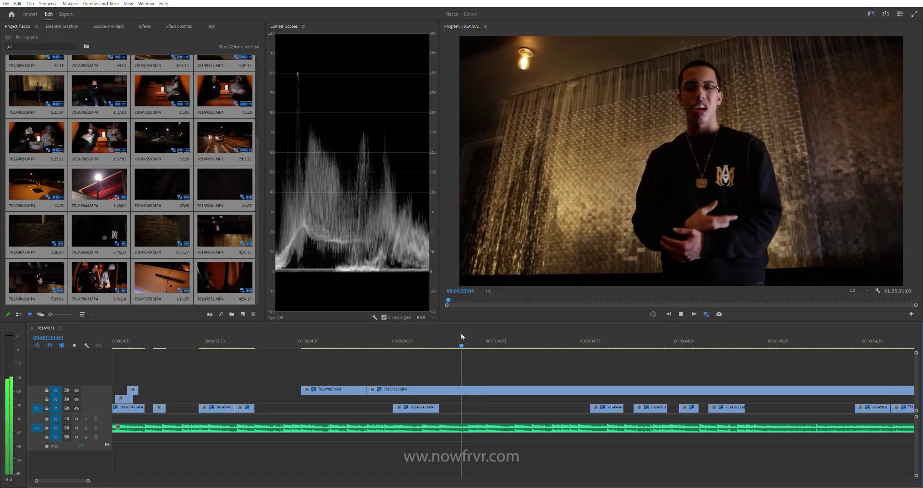
key("space")
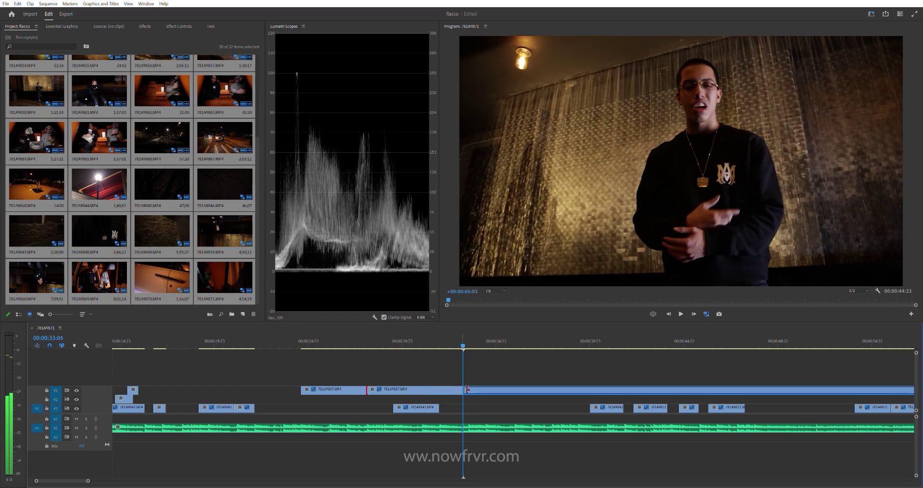
left_click_drag(468, 390, 467, 390)
left_click(467, 390)
key("space")
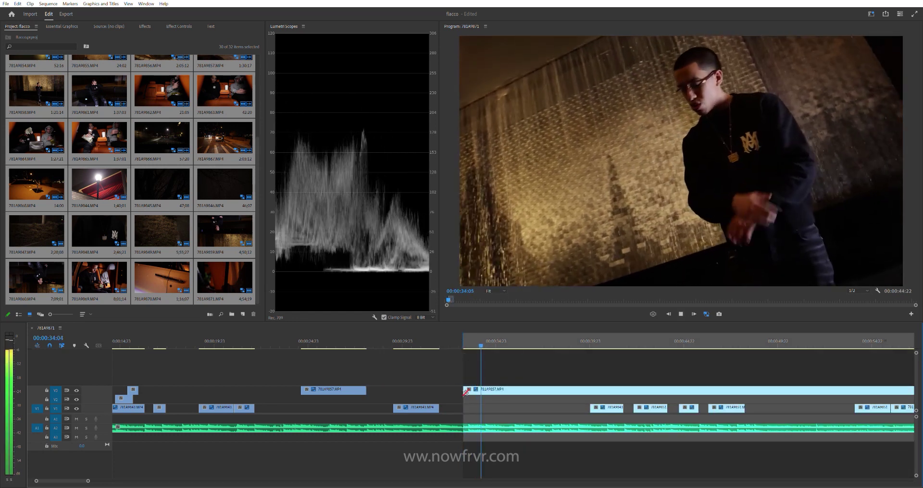
left_click(460, 338)
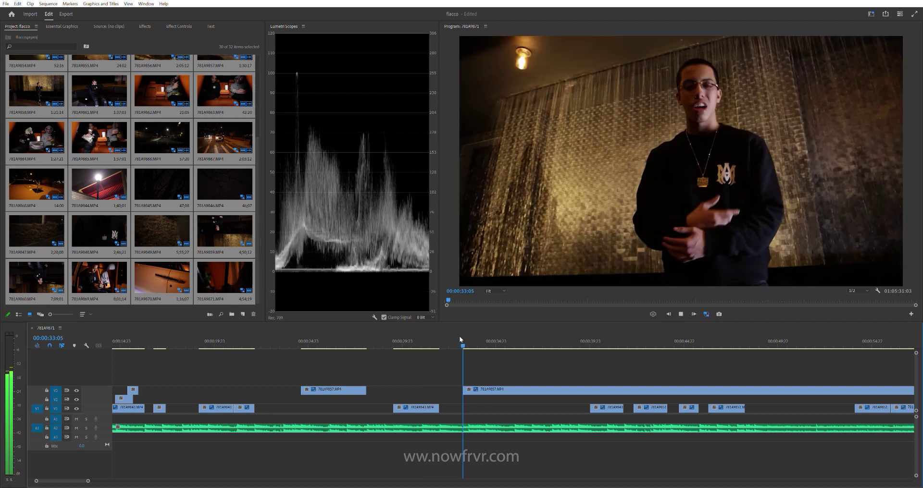
Step: Nudge the next V3 clip's start and review it from 33:23
key("space")
left_click(460, 334)
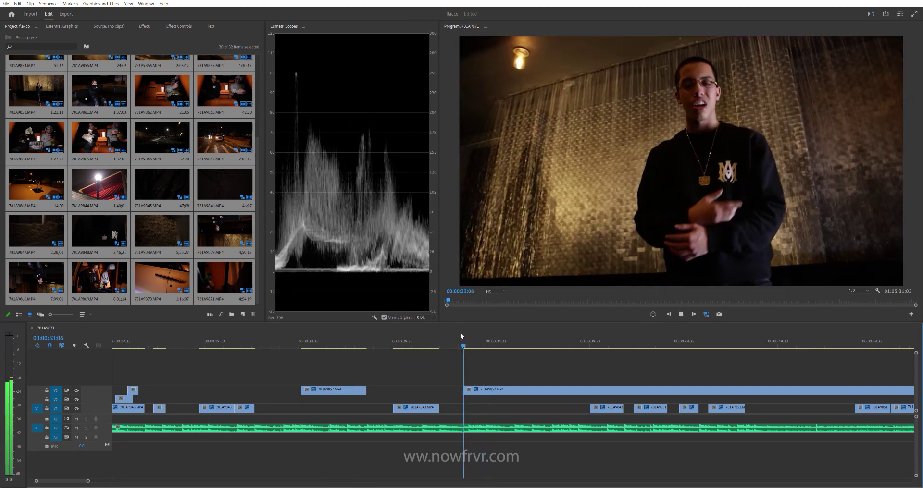
key("space")
key("c")
key("Left")
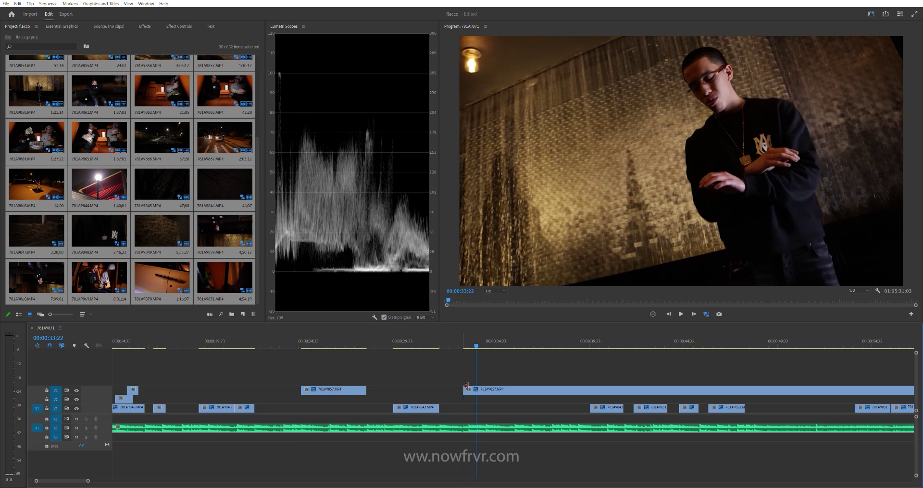
key("Right")
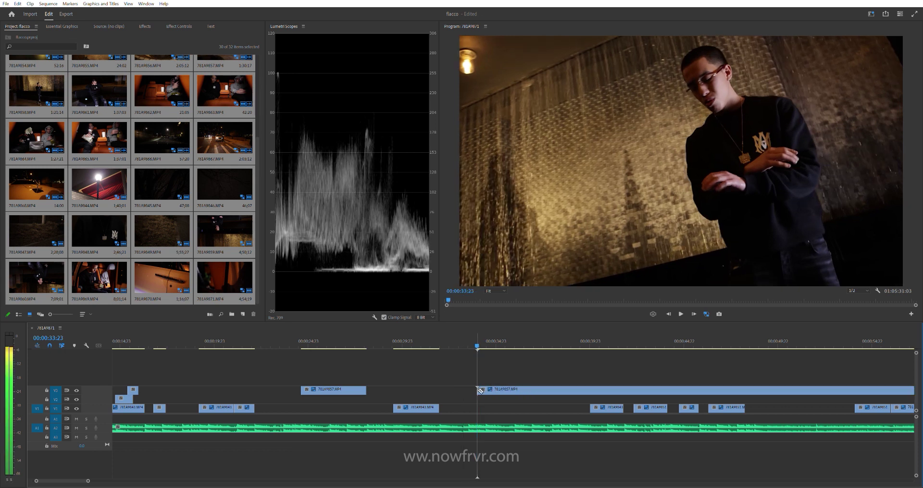
key("space")
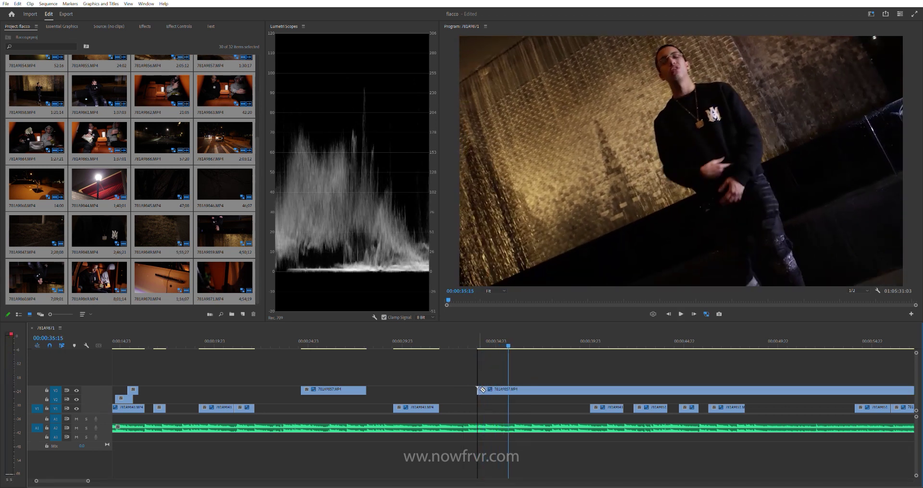
Step: Split the V3 clip at 35:16 and select the piece after the cut
key("space")
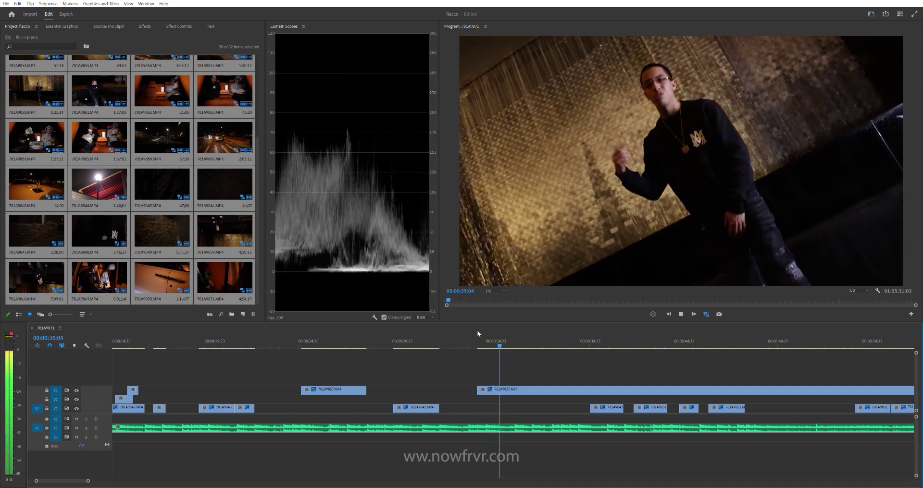
key("space")
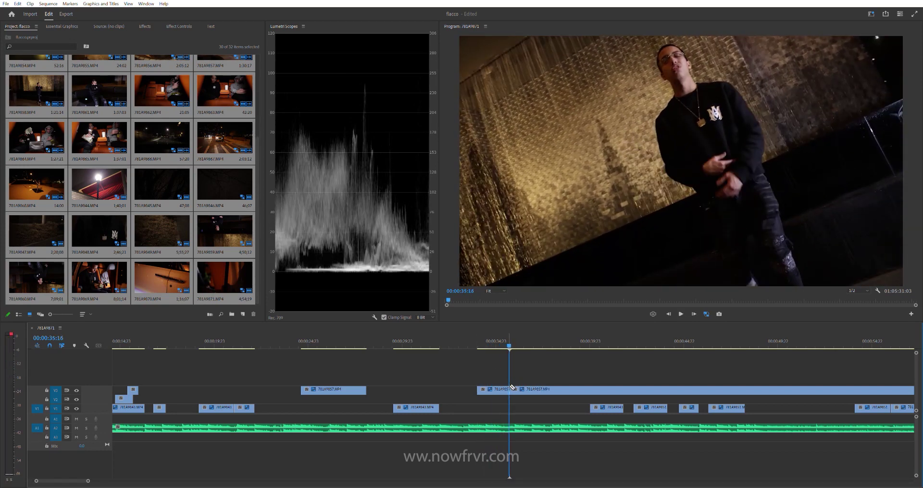
key("space")
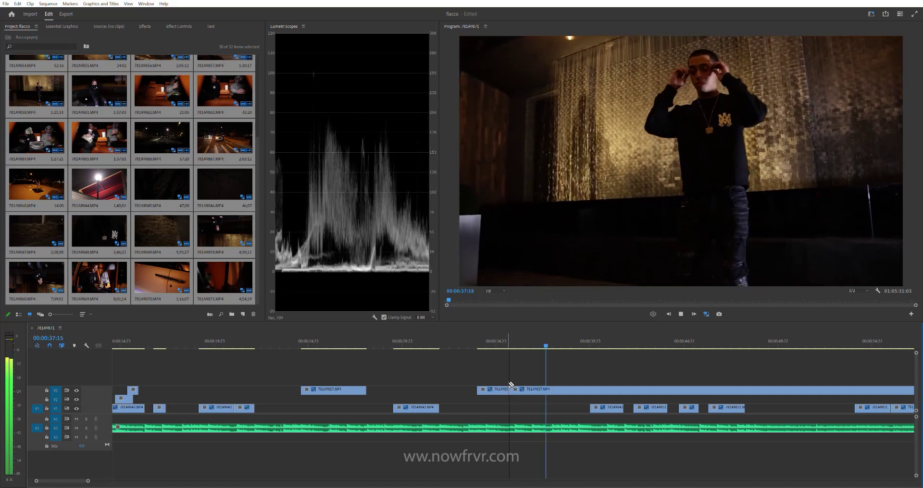
key("space")
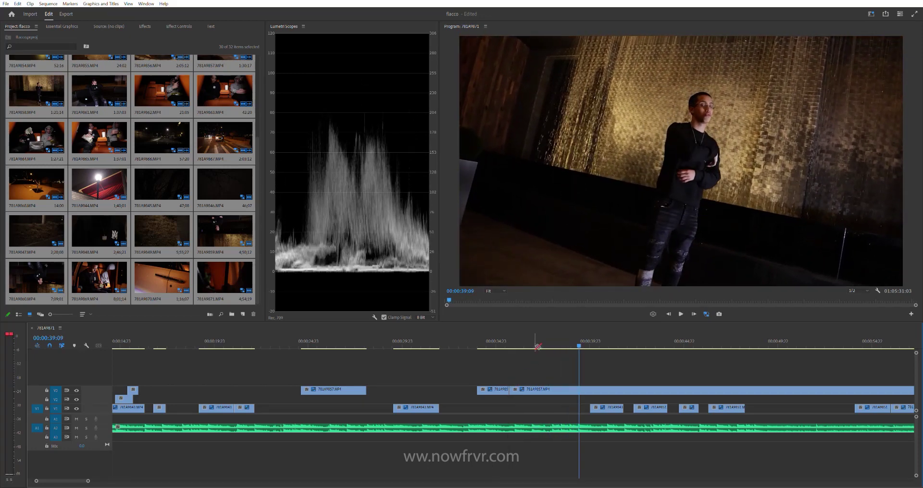
key("shift+k")
key("=")
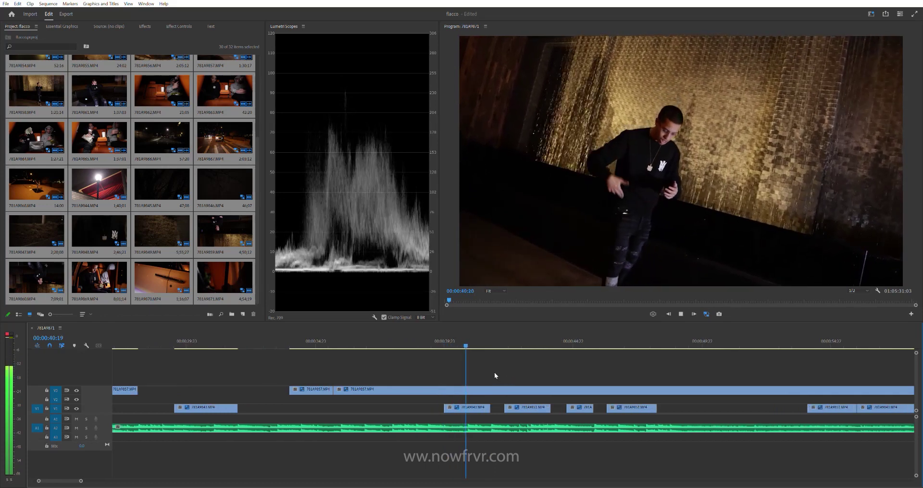
key("c")
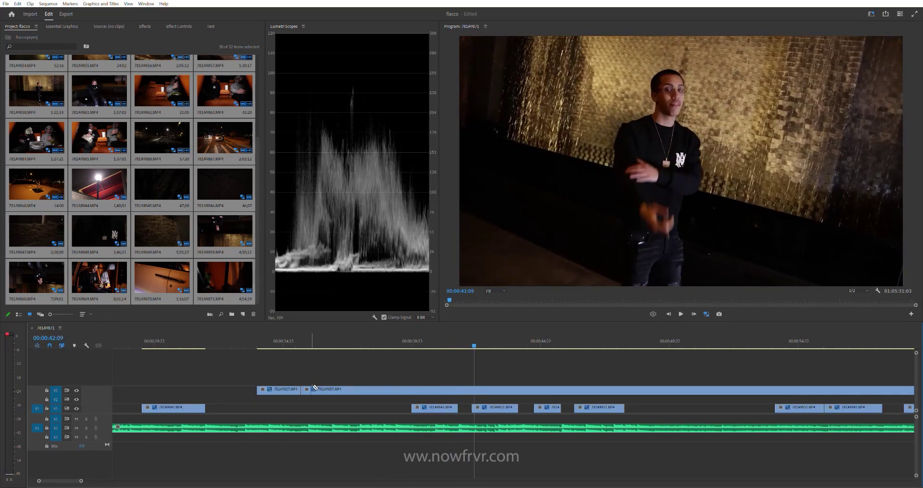
left_click(306, 387)
left_click_drag(316, 387, 459, 389)
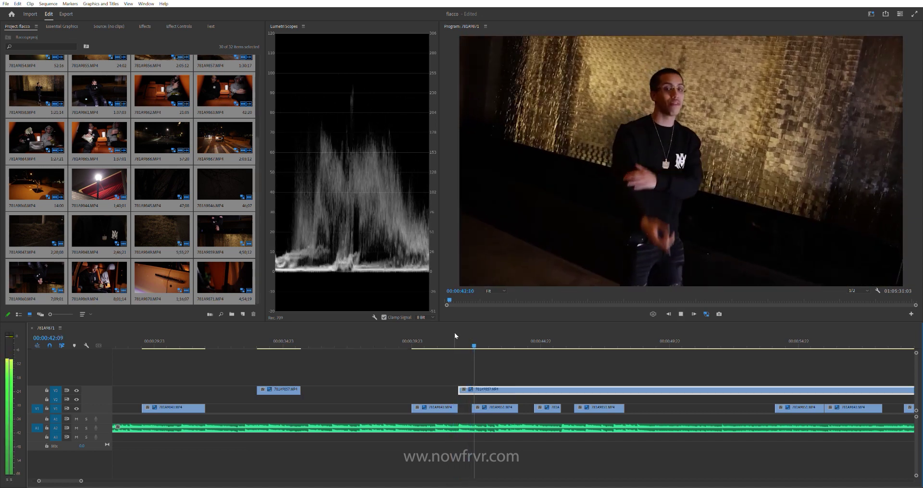
key("space")
key("space")
key("space")
key("space")
key("space")
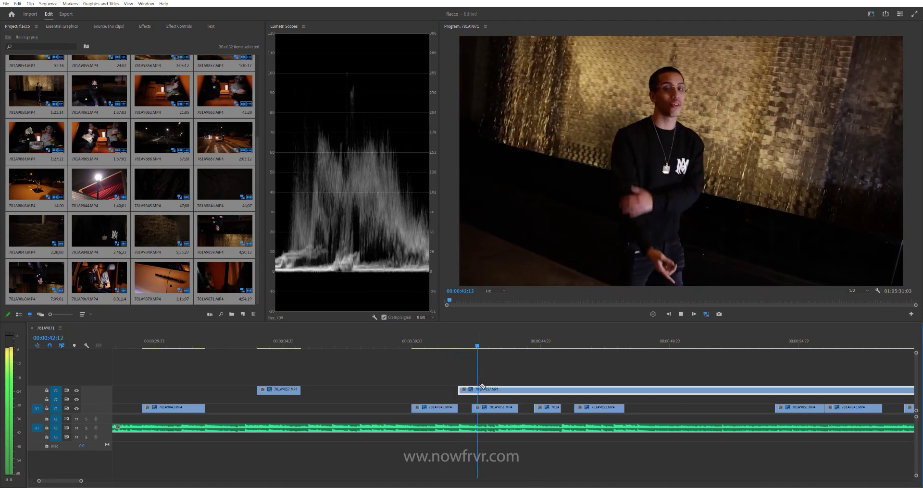
key("space")
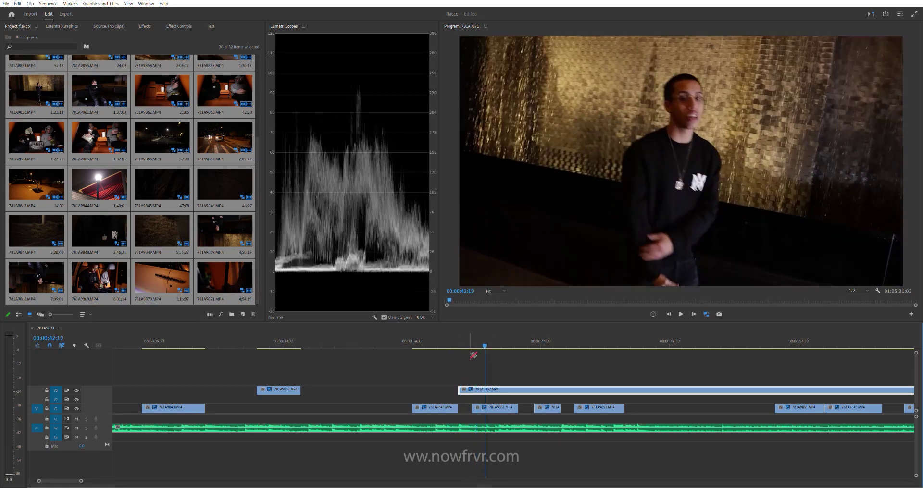
left_click(455, 336)
key("space")
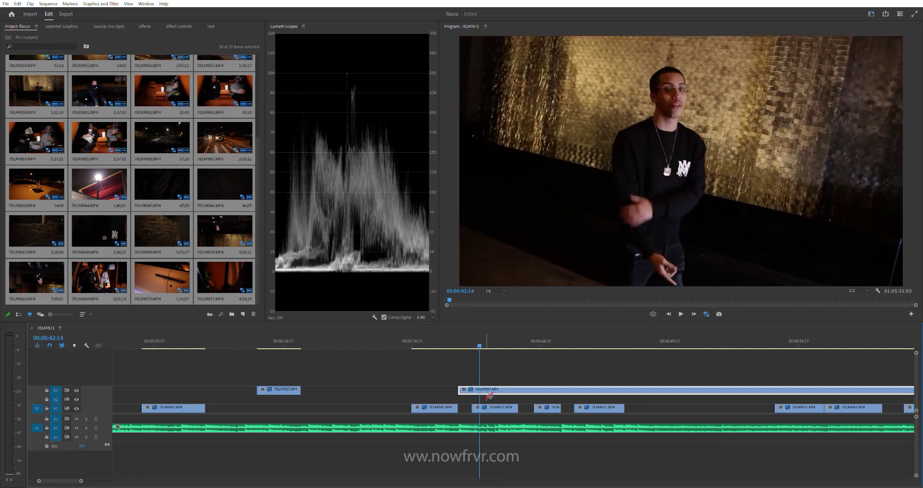
key("space")
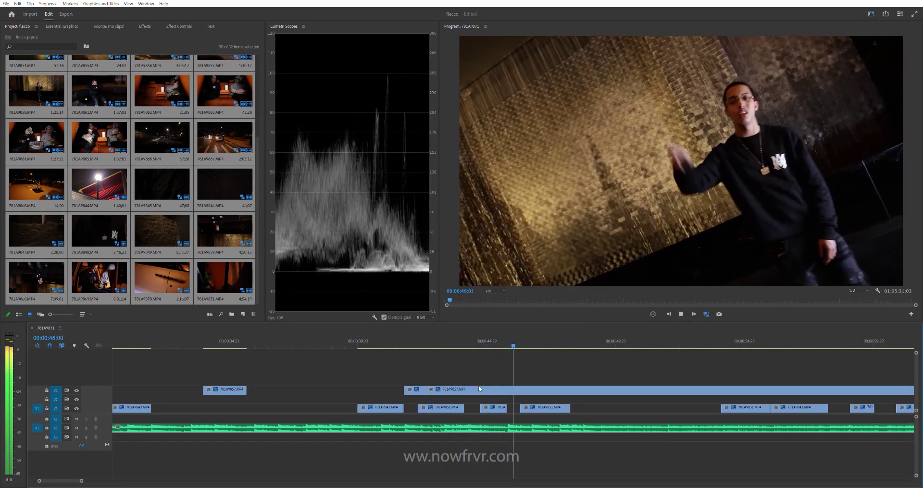
key("minus")
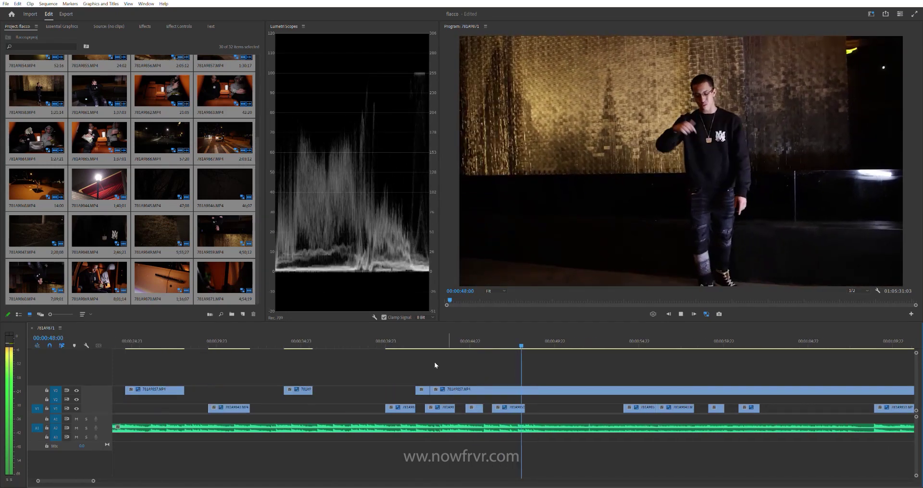
key("minus")
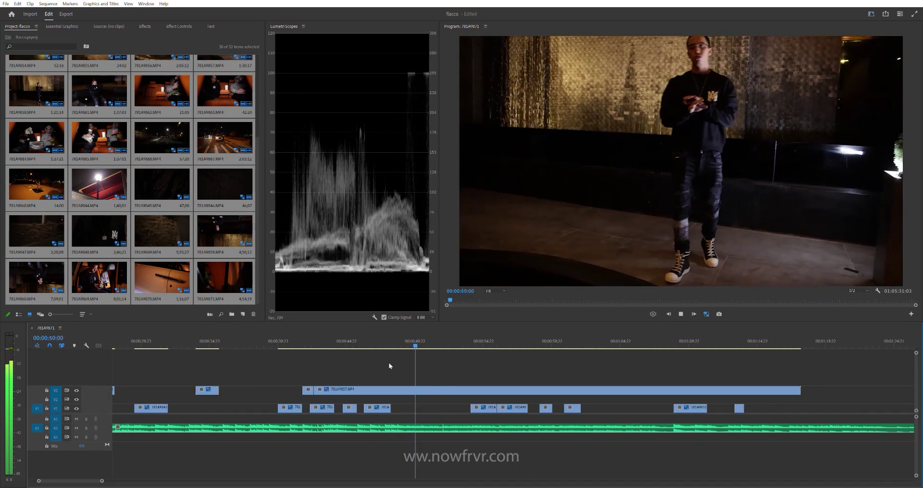
key("minus")
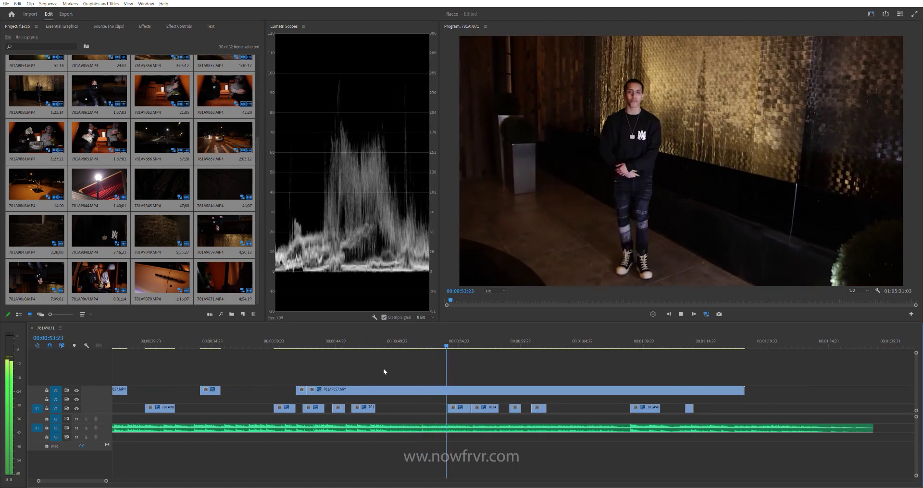
key("minus")
key("minus")
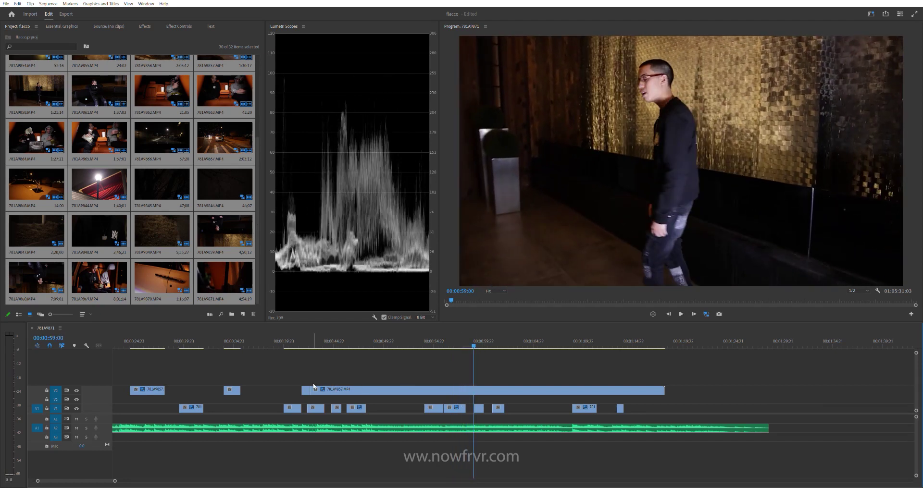
Step: Trim the top-track clip's start later to about 57:18 and play back across the edit
left_click_drag(317, 387, 466, 390)
left_click(461, 341)
key("space")
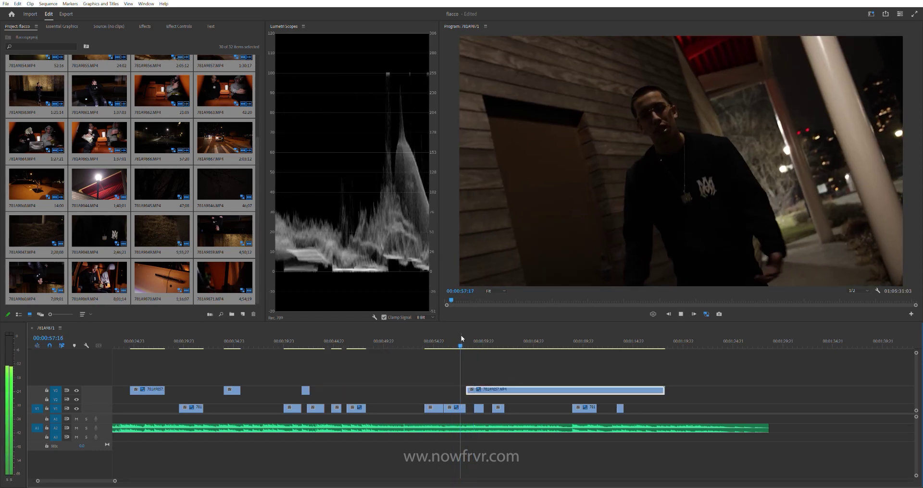
left_click(460, 340)
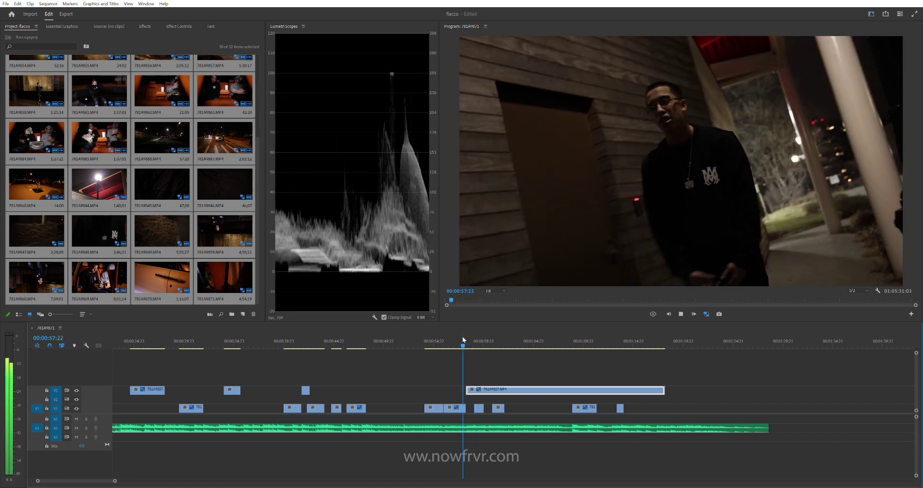
left_click(461, 342)
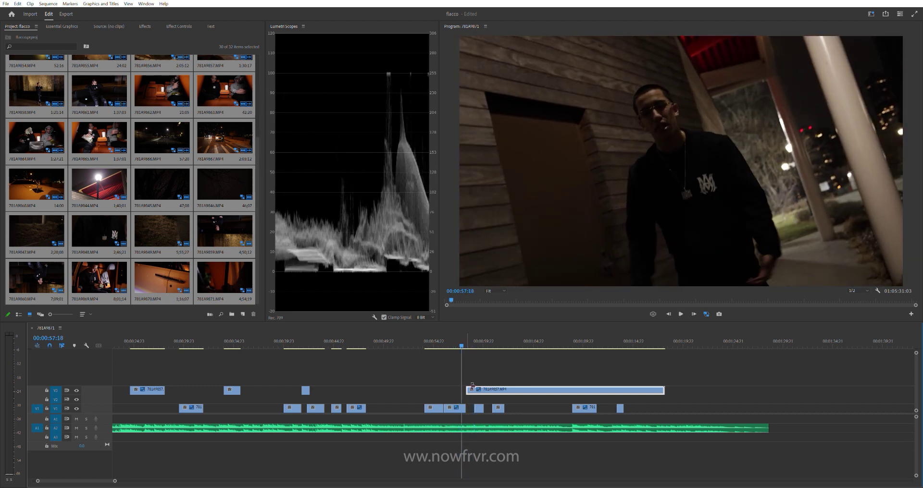
left_click_drag(469, 389, 463, 390)
key("space")
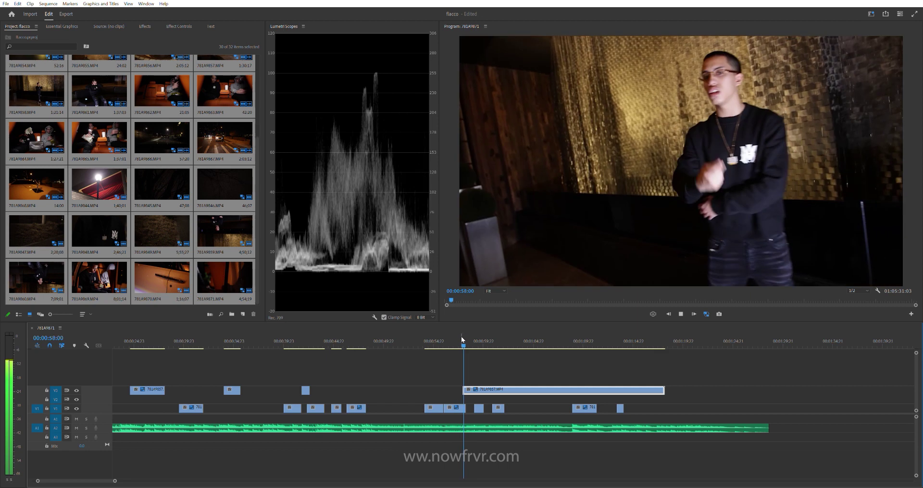
key("space")
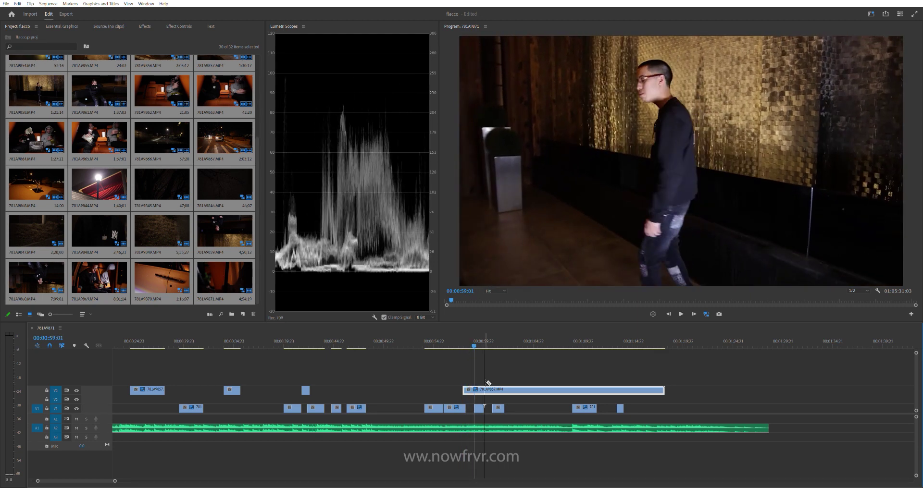
key("space")
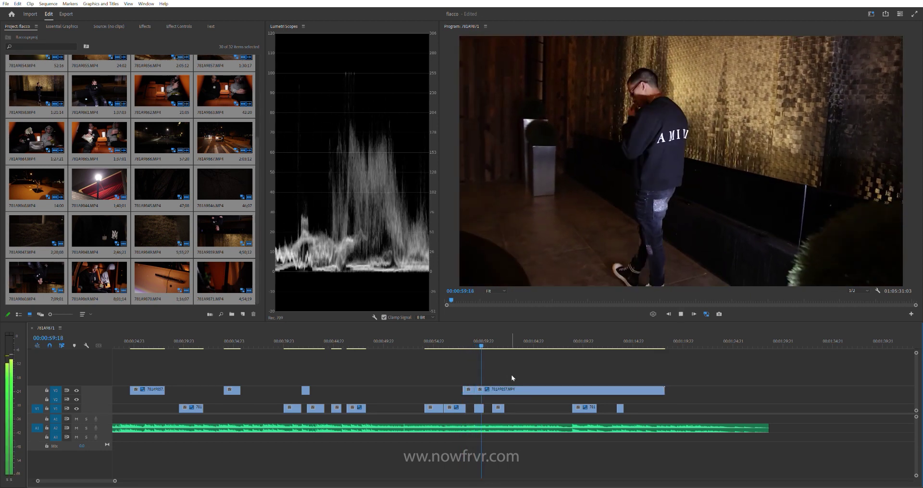
Step: Trim clip 781A9857's start later to around 1:02 and review the trimmed section
key("=")
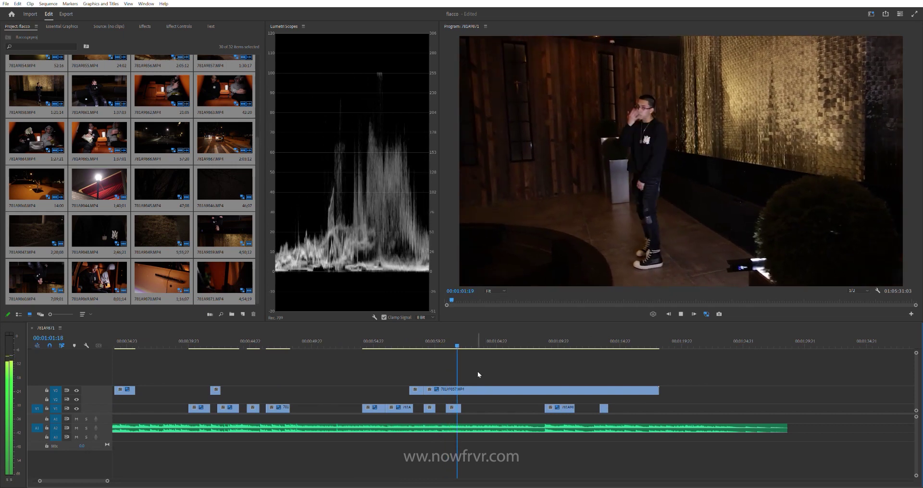
key("space")
left_click(428, 388)
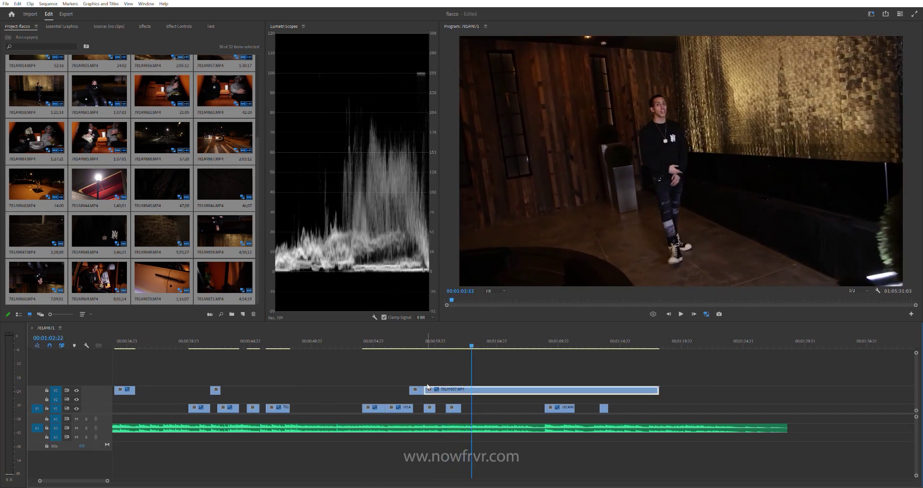
left_click_drag(432, 388, 461, 388)
left_click(456, 338)
key("space")
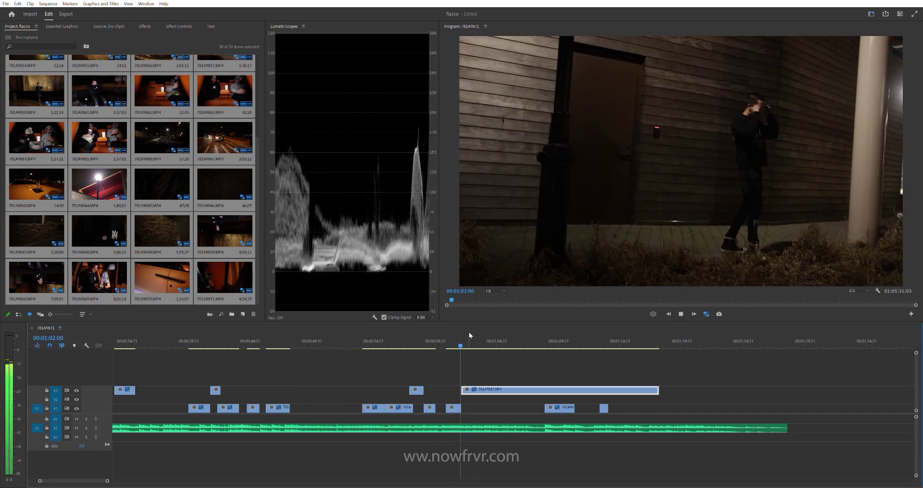
key("space")
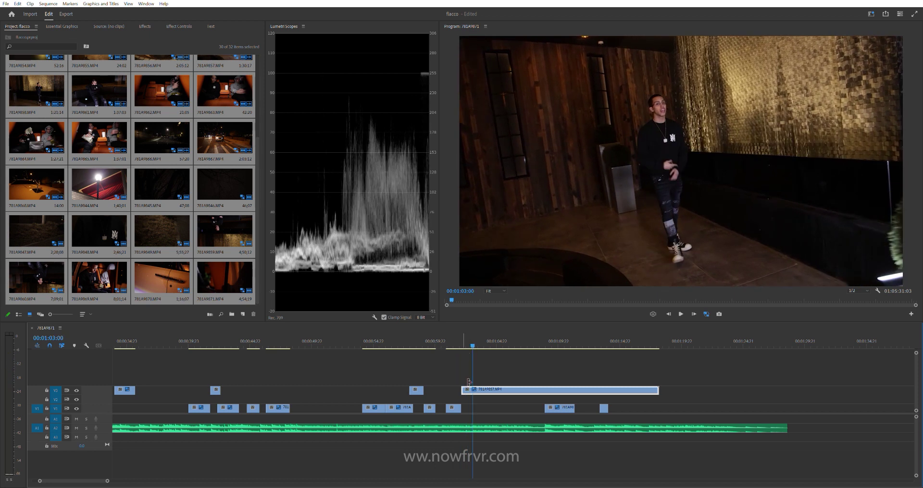
Step: Find the cut point near 1:03 and split the top clip there with Ctrl+K
key("Left")
key("Left")
key("Left")
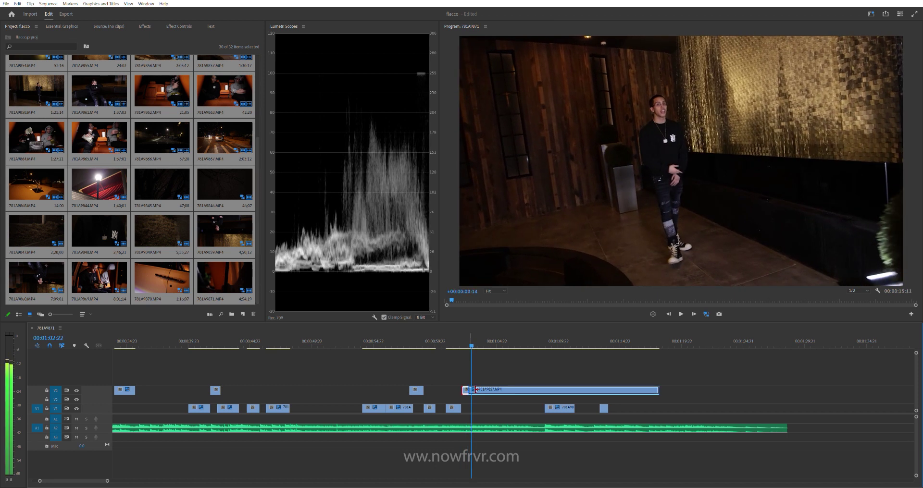
key("space")
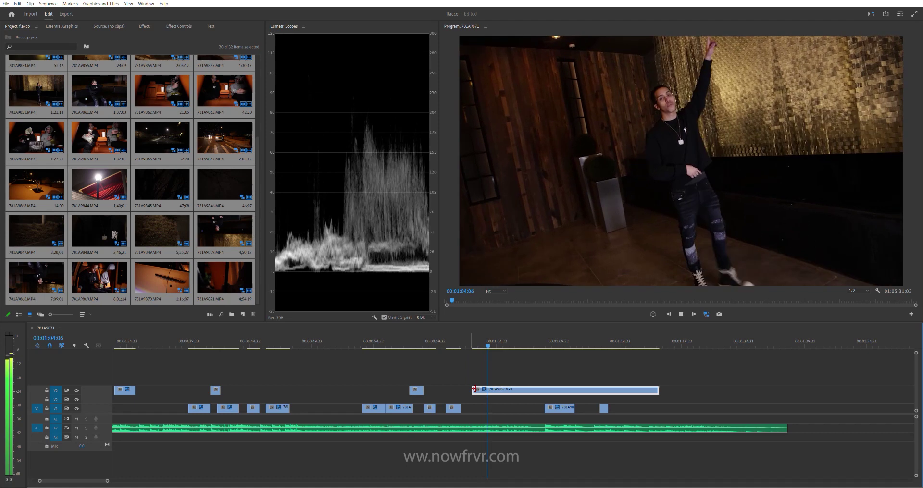
left_click(478, 335)
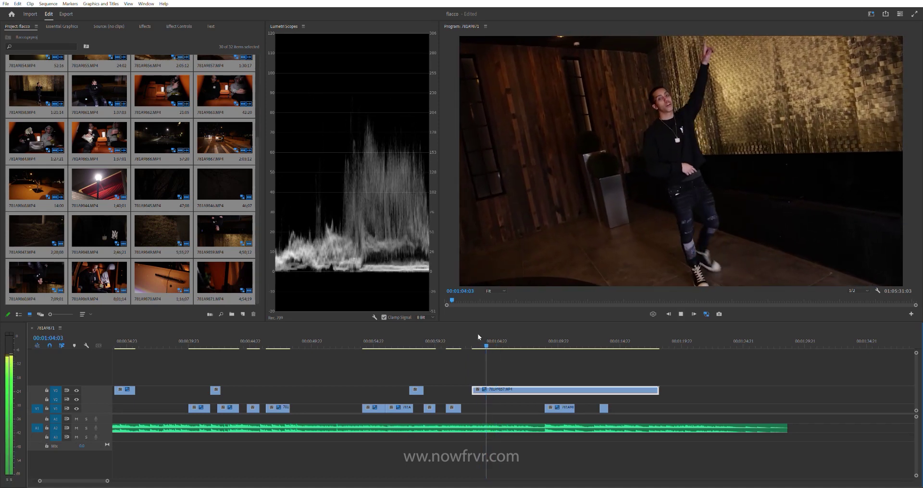
left_click(475, 333)
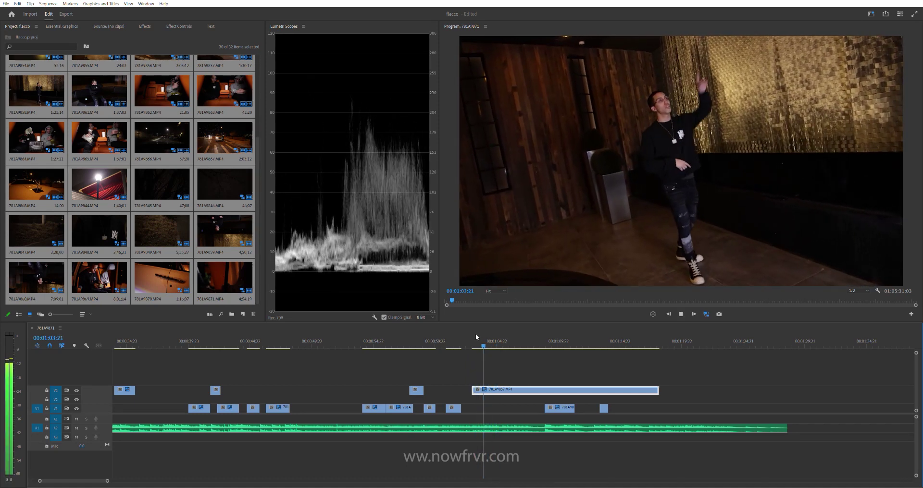
left_click(475, 334)
key("ctrl+k")
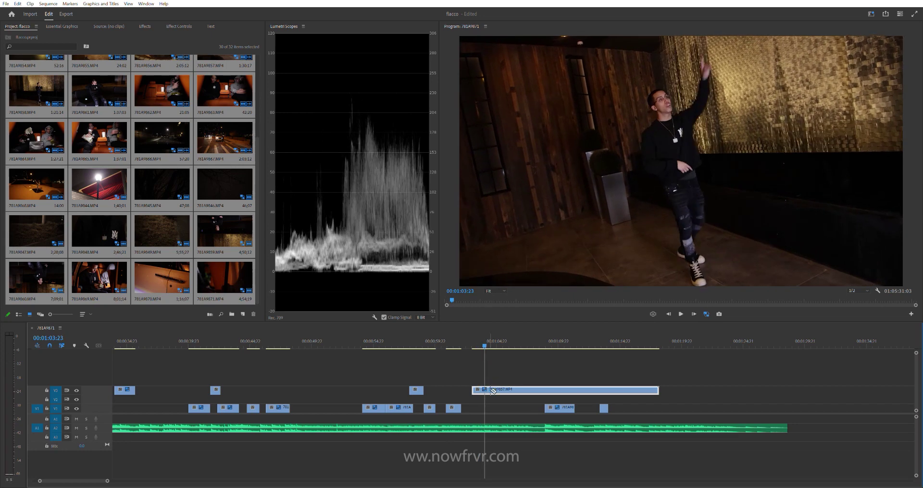
Step: Trim the clip's start later to the playhead at about 1:06:23
scroll(473, 389, "down", 2)
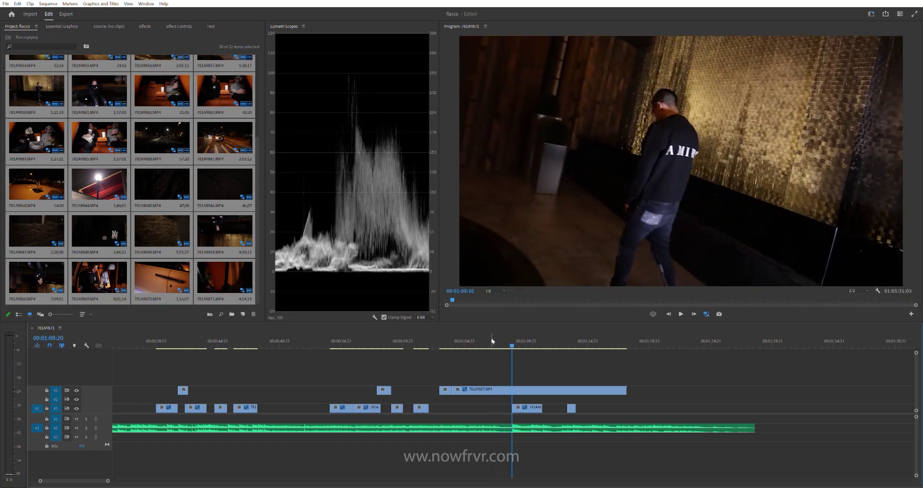
left_click(486, 342)
key("space")
left_click(486, 343)
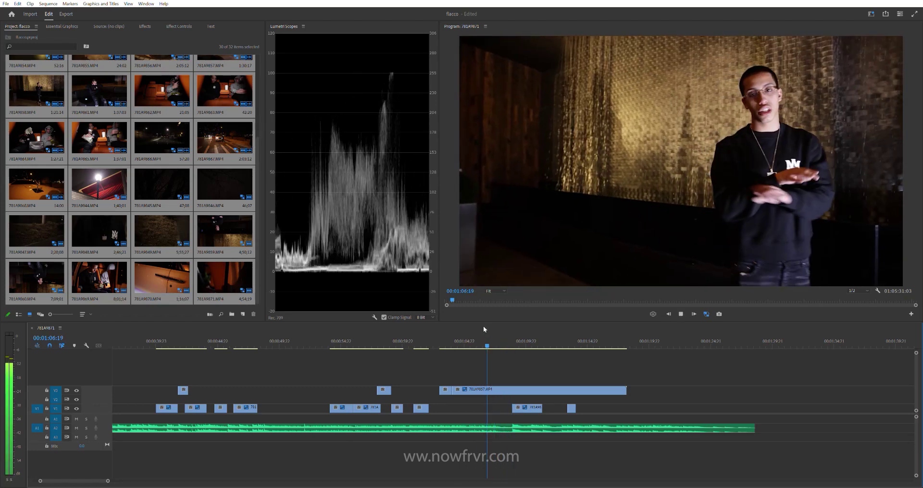
left_click_drag(461, 387, 490, 391)
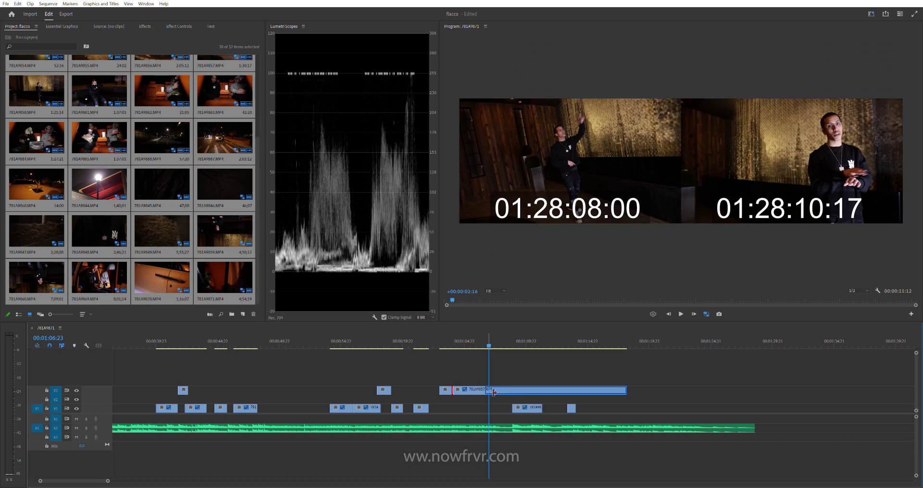
key("space")
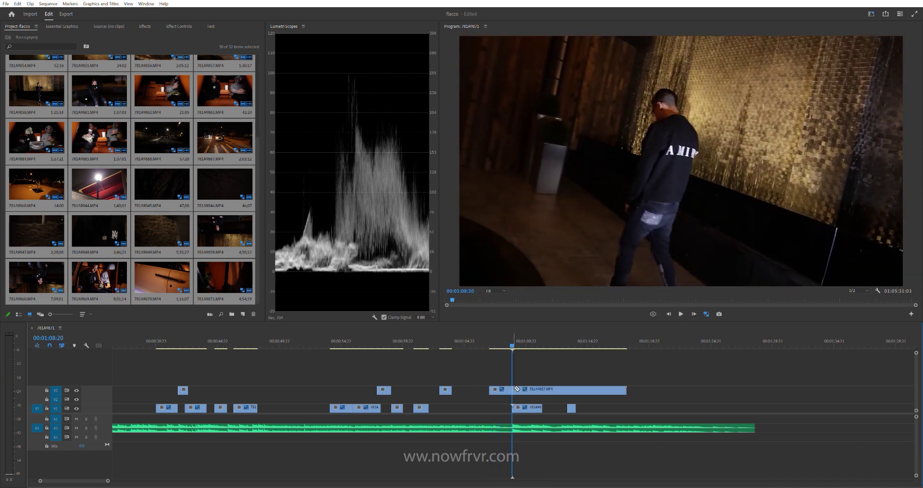
key("equal")
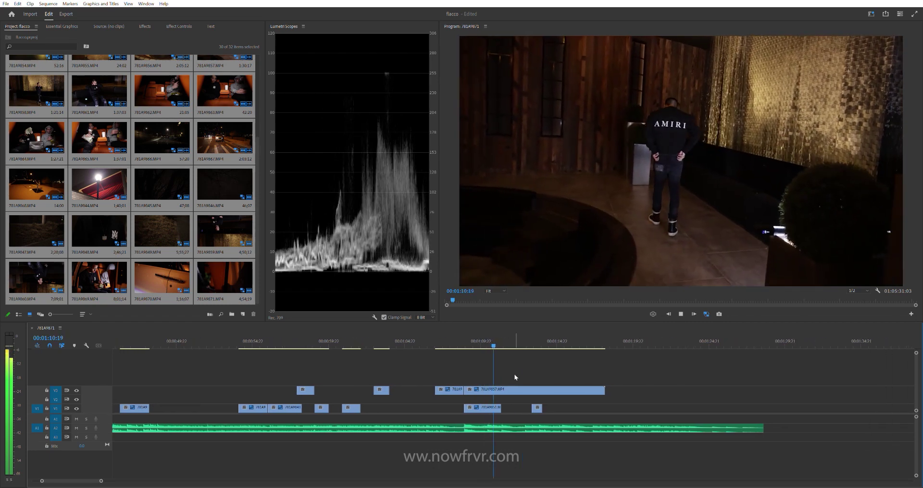
key("minus")
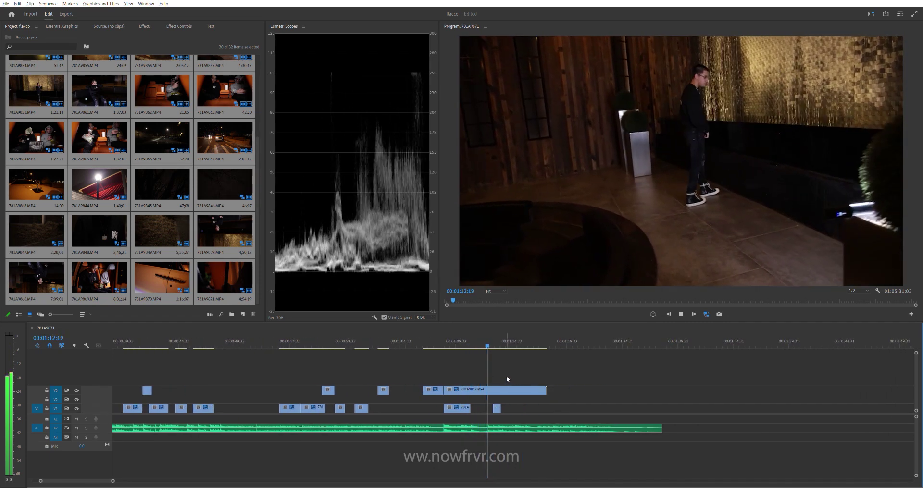
key("minus")
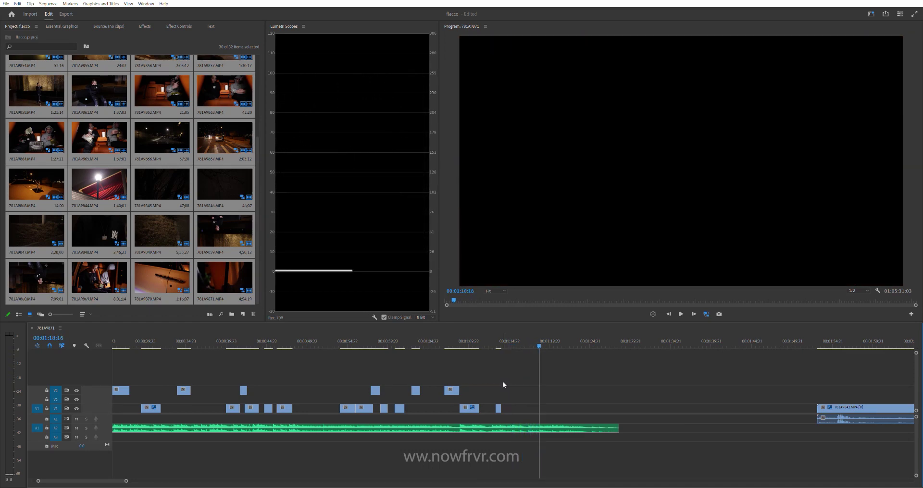
Step: Drag the upper B-roll clip down onto V1 at about 10 seconds and check its placement
key("space")
key("minus")
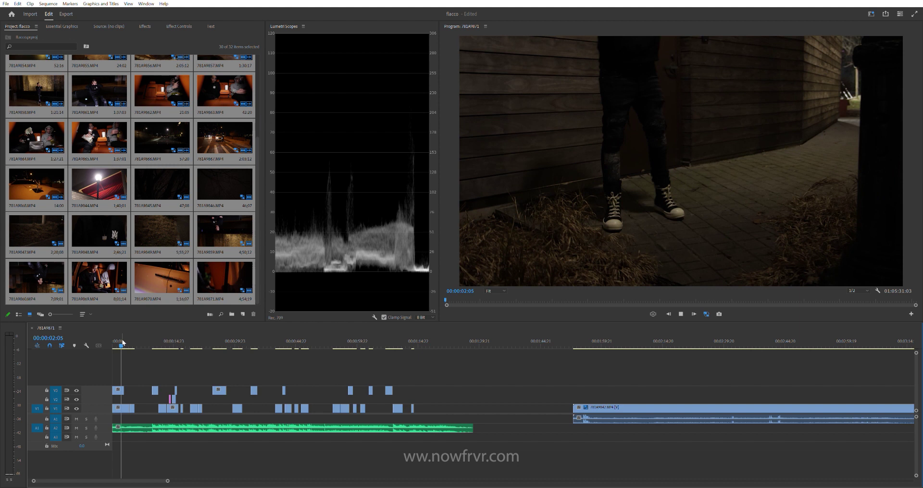
key("equal")
key("equal")
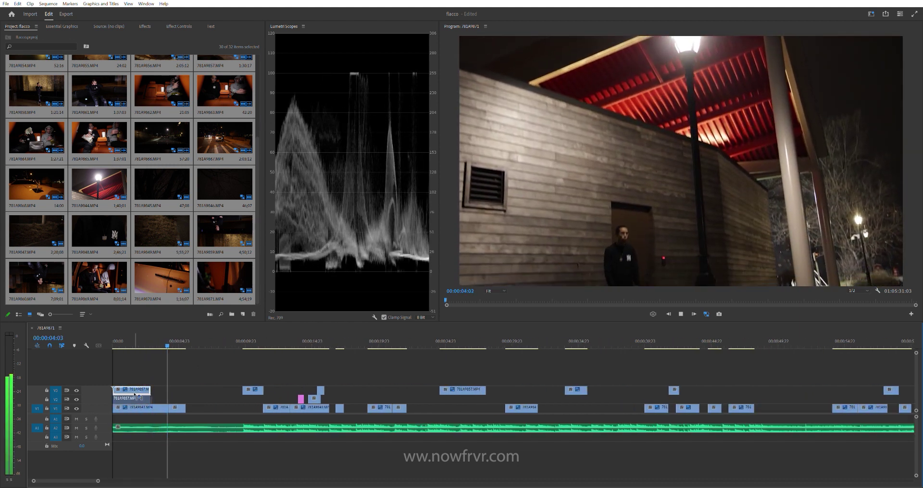
left_click_drag(139, 394, 139, 400)
left_click_drag(250, 406, 250, 407)
left_click(247, 341)
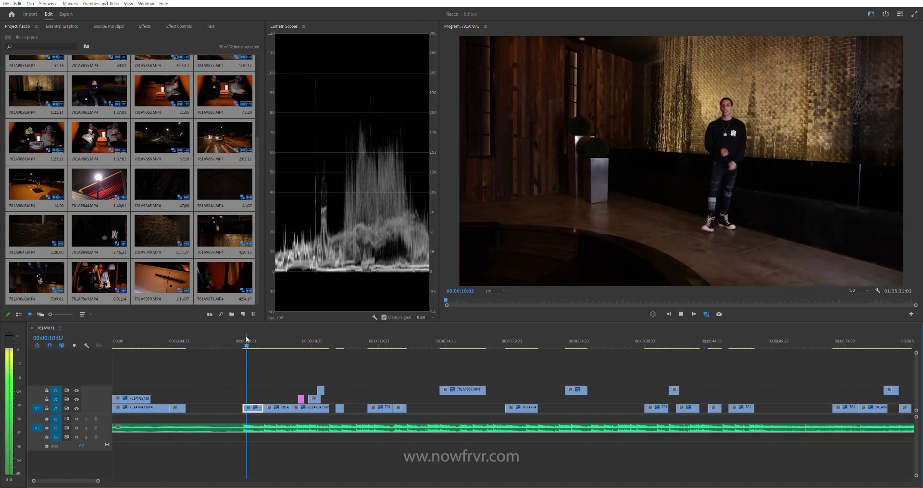
key("minus")
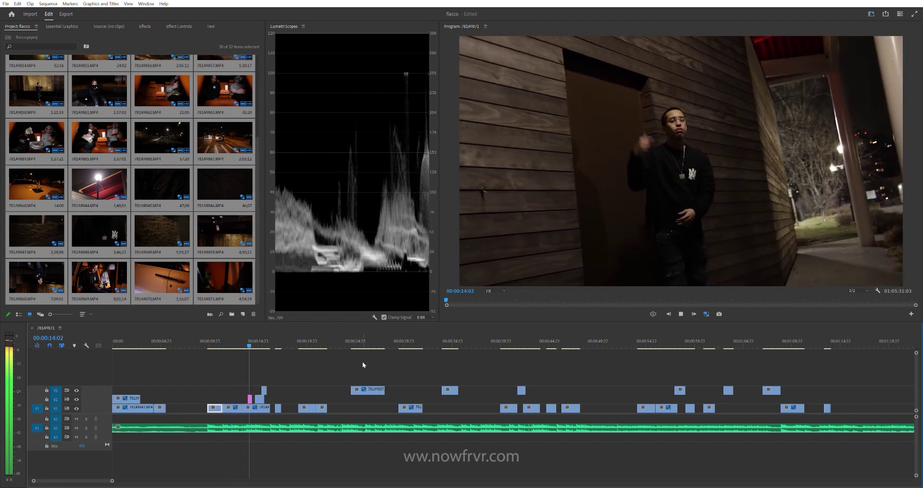
left_click(240, 332)
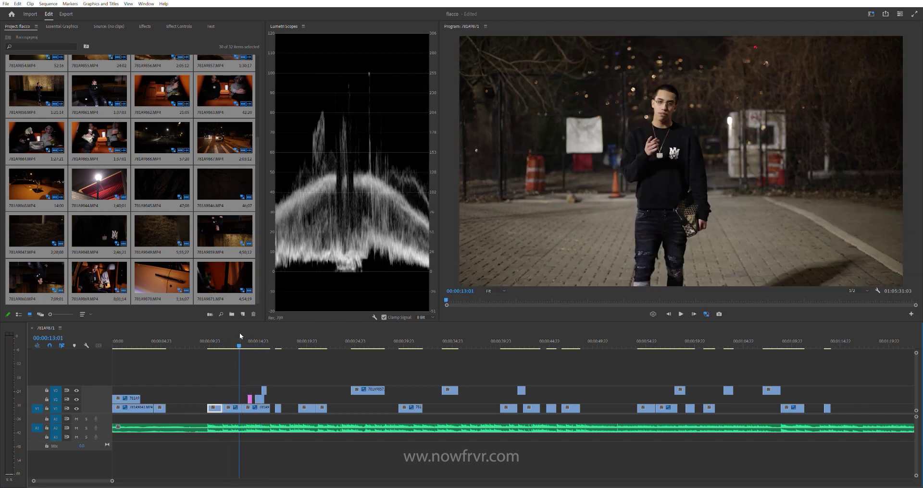
key("equal")
key("equal")
key("equal")
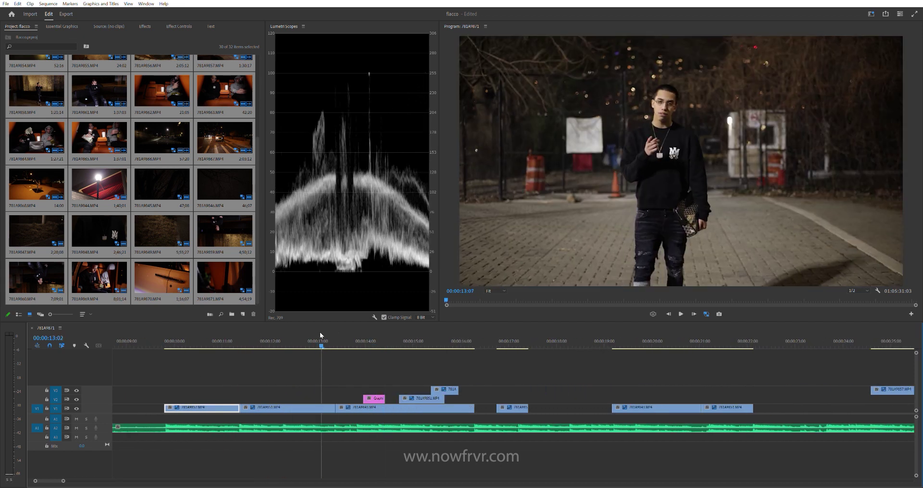
Step: Replay the main-track cut around 13:13 to check its timing
left_click(301, 336)
key("space")
key("space")
left_click(331, 333)
key("space")
left_click(330, 337)
key("space")
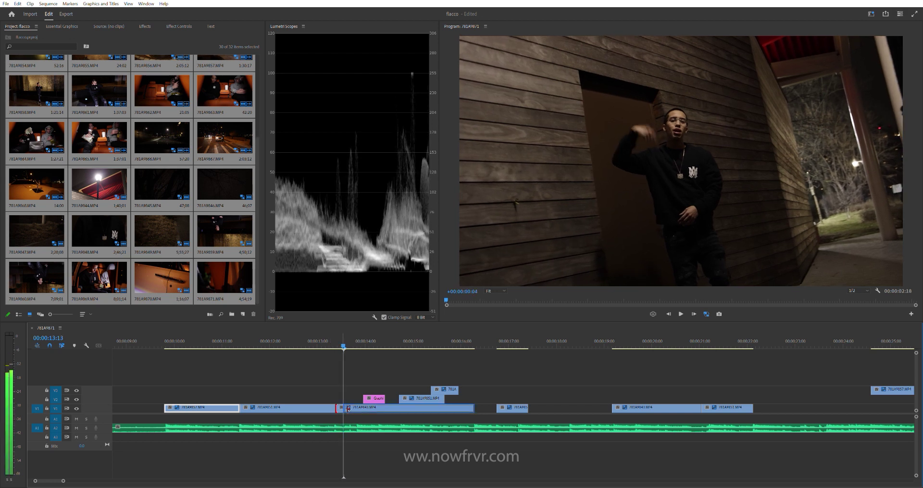
key("space")
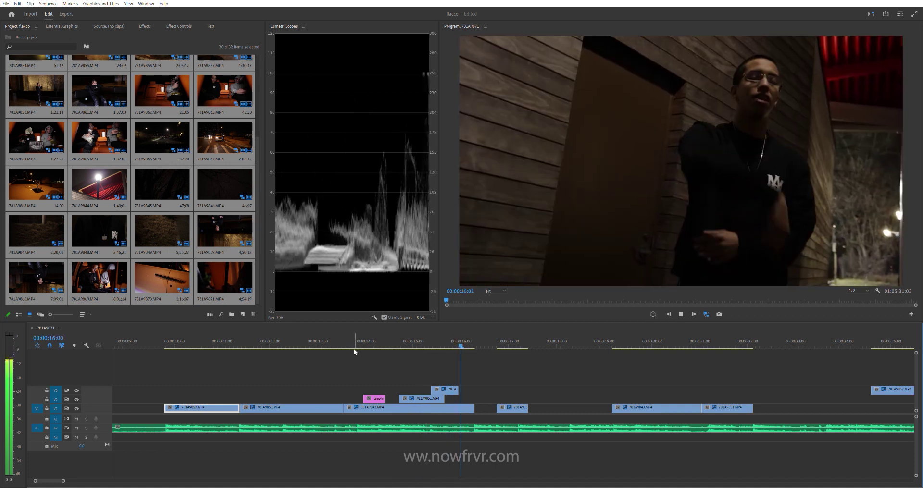
Step: Delete the small pink graphics clip on V2 near 14 seconds
left_click(380, 343)
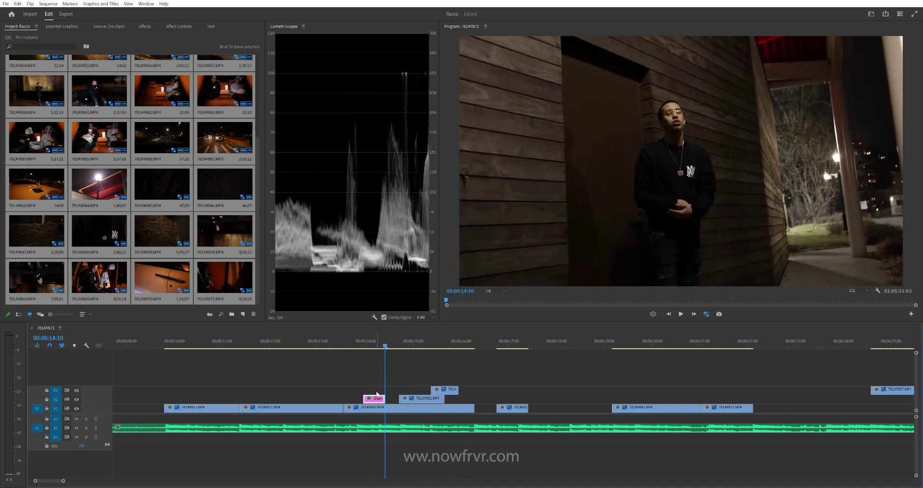
key("space")
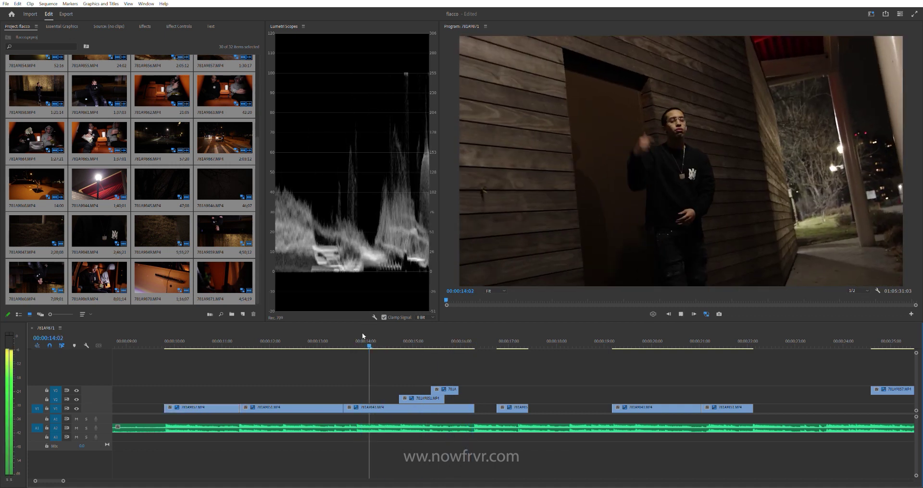
key("minus")
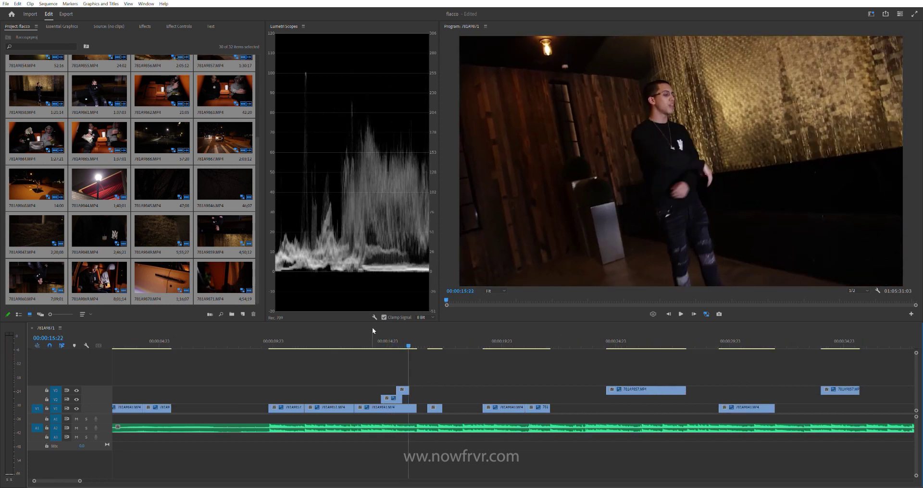
Step: Review the section from 14:08 and move the upper clip there down a track
left_click(373, 342)
key("space")
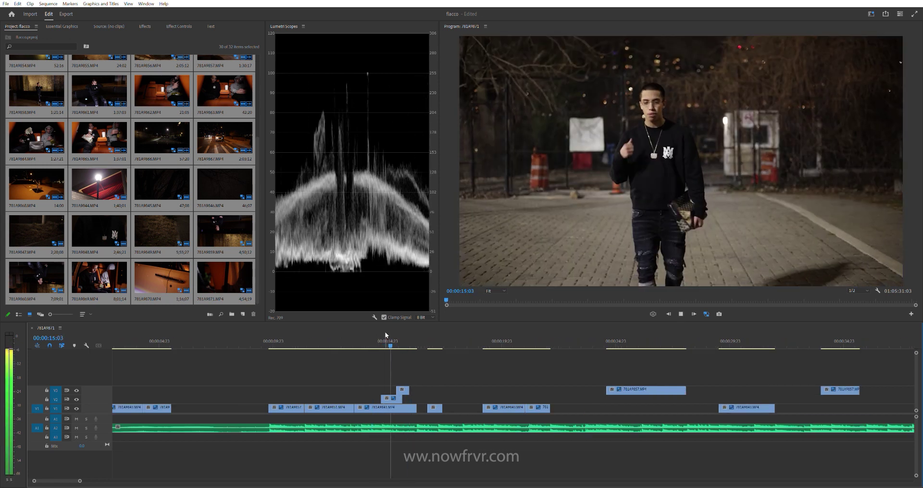
left_click(402, 342)
key("equal")
key("space")
key("space")
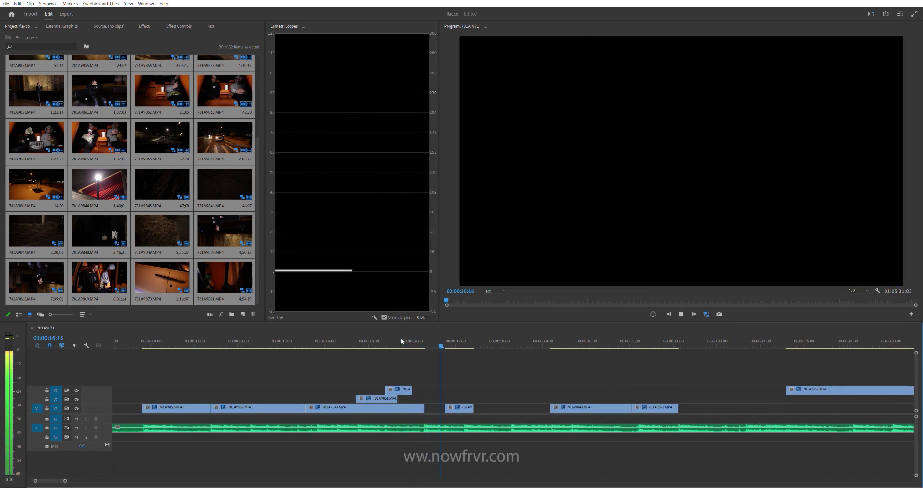
key("minus")
key("minus")
key("equal")
key("equal")
key("equal")
left_click(399, 343)
left_click_drag(423, 390, 425, 397)
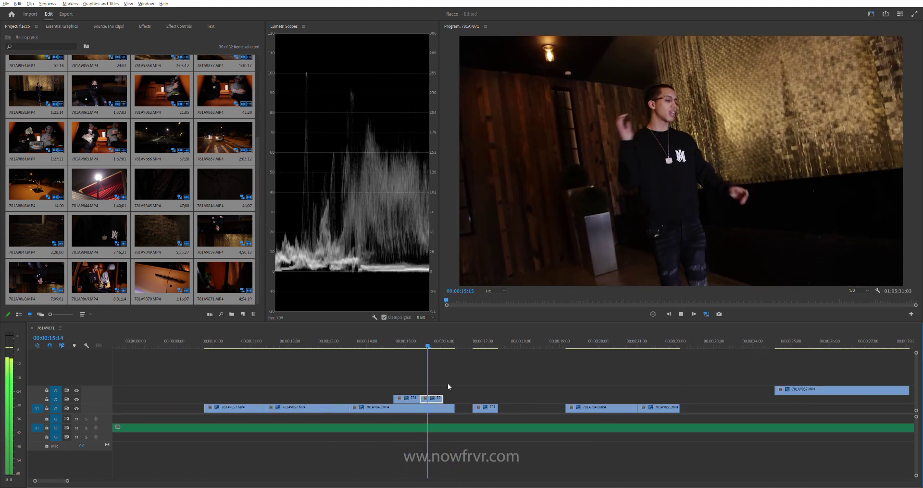
Step: Shift clip 781A9857 down a track with Alt+Down and zoom in around 57 seconds
left_click(498, 389)
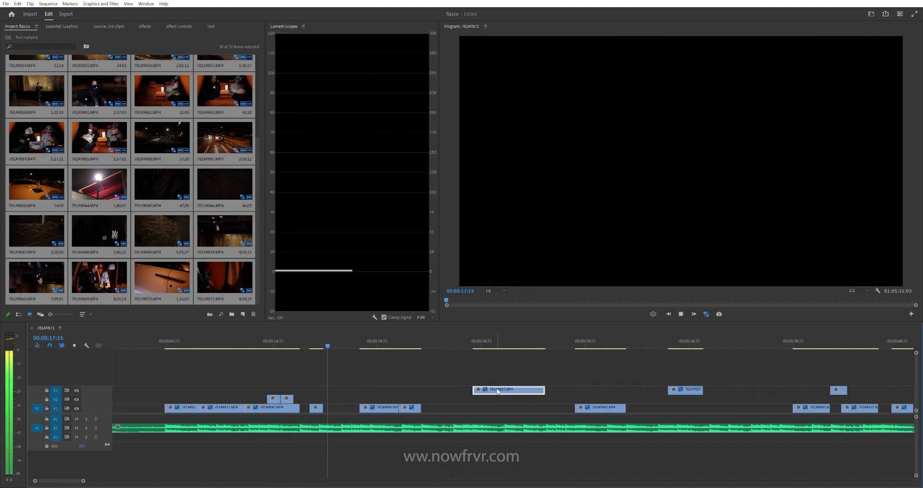
key("minus")
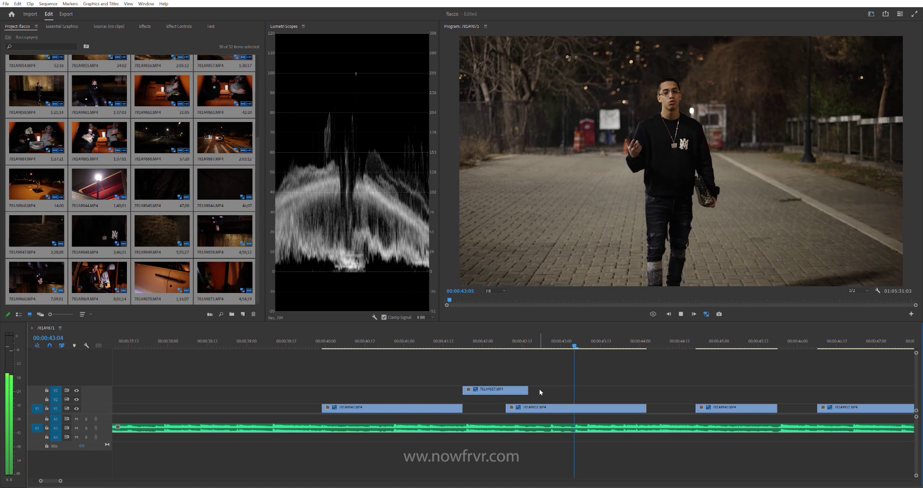
key("alt+Down")
key("alt+Down")
key("minus")
key("backslash")
key("space")
left_click(483, 342)
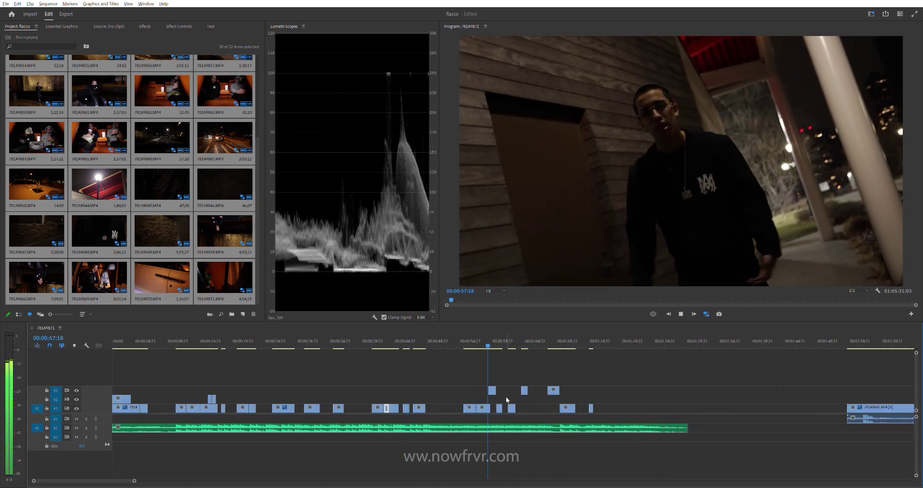
key("equal")
key("equal")
key("equal")
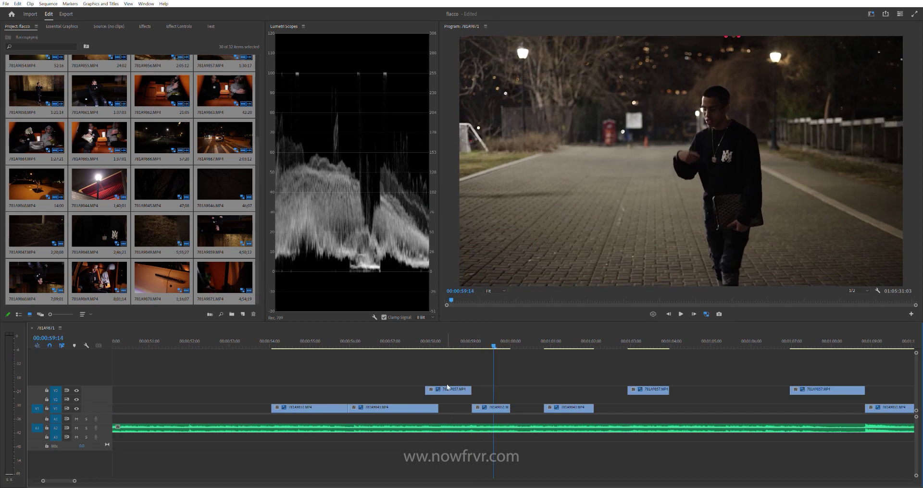
Step: Drag clip 781A9857 and the next two upper clips down onto V1
left_click_drag(446, 389, 446, 407)
left_click_drag(653, 395, 653, 408)
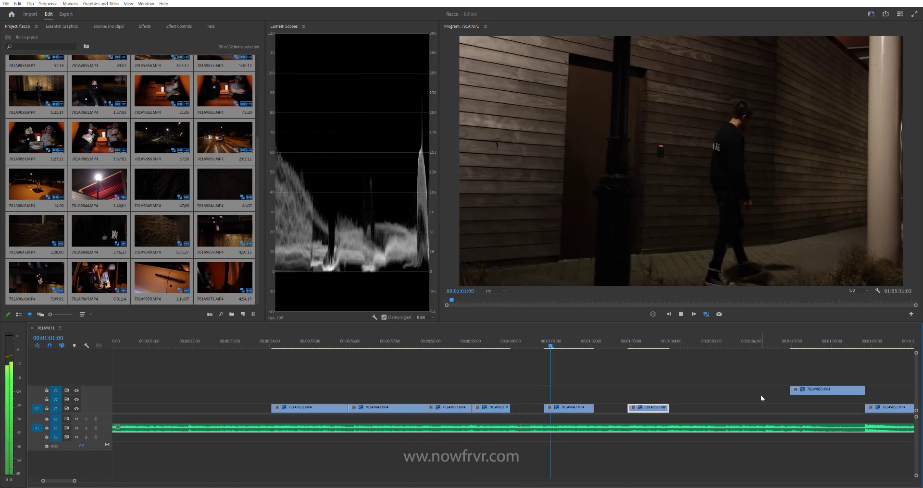
left_click_drag(827, 389, 827, 408)
key("minus")
key("minus")
key("minus")
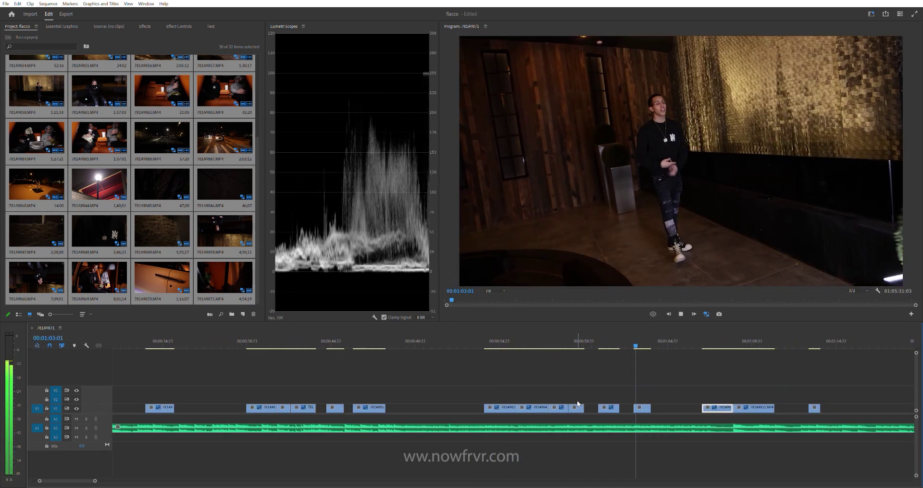
key("minus")
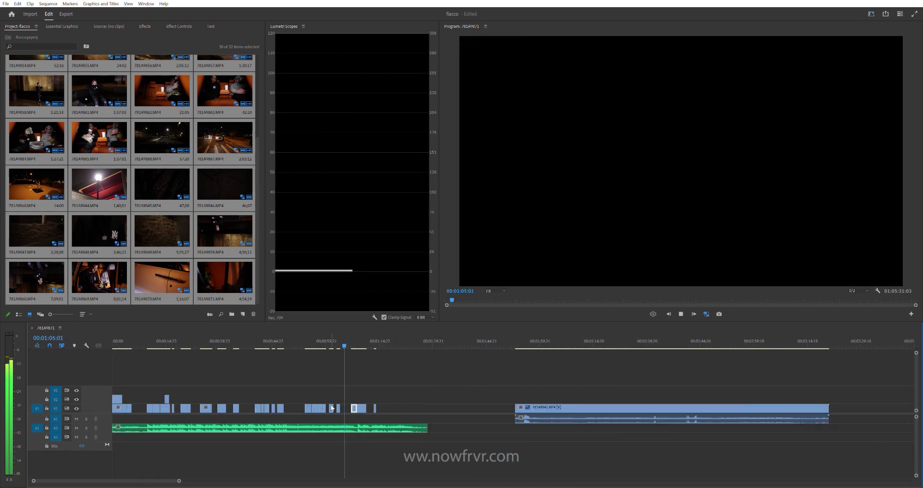
Step: Locate the street-driving clips 781A9852 and 781A9853 after 4:46 on V1/A1 and delete them
key("minus")
key("minus")
left_click(450, 342)
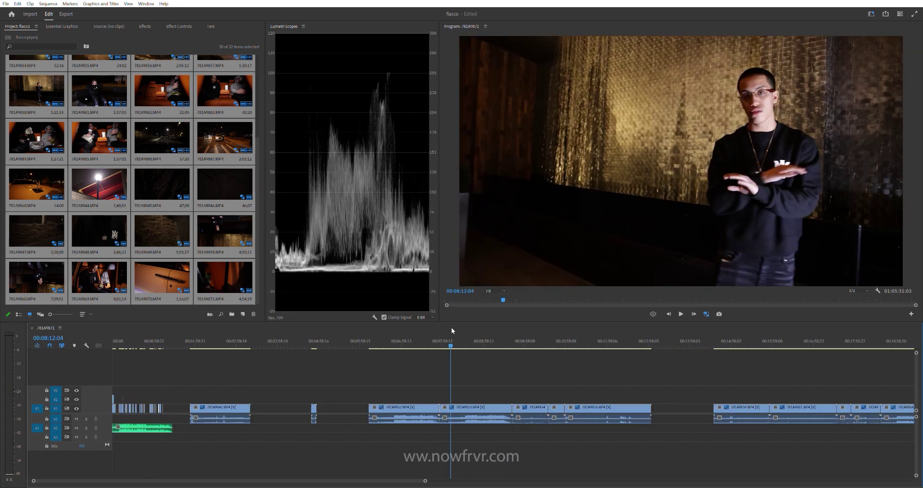
key("minus")
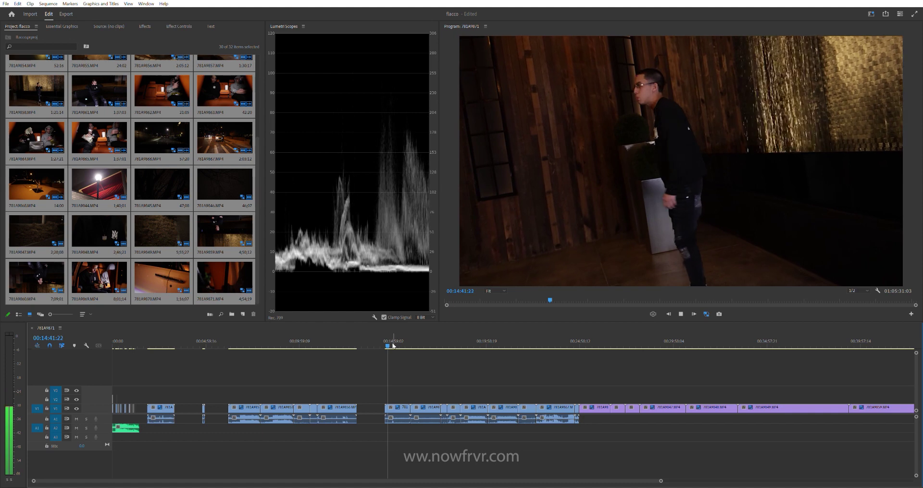
key("minus")
key("minus")
key("equal")
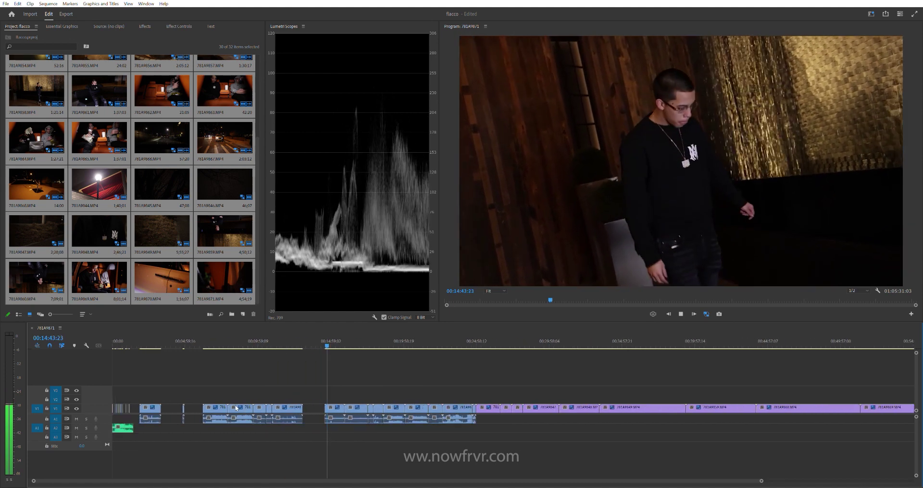
key("equal")
left_click(220, 342)
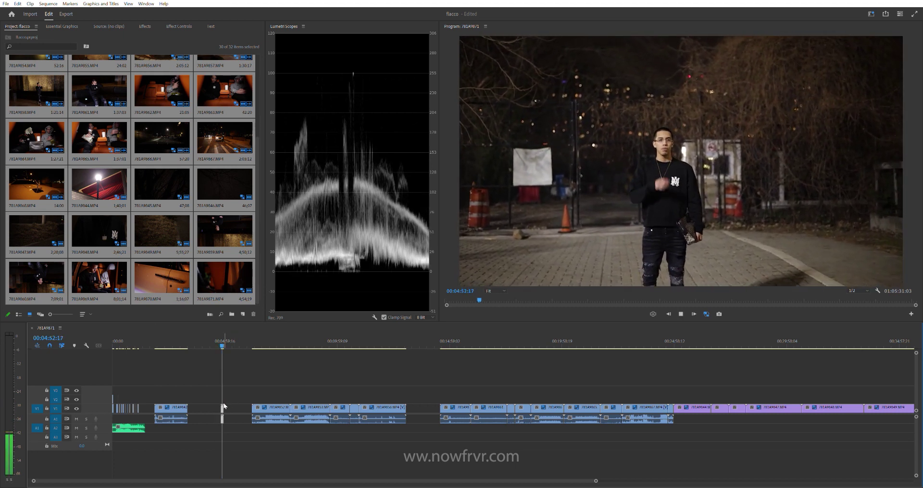
key("Down")
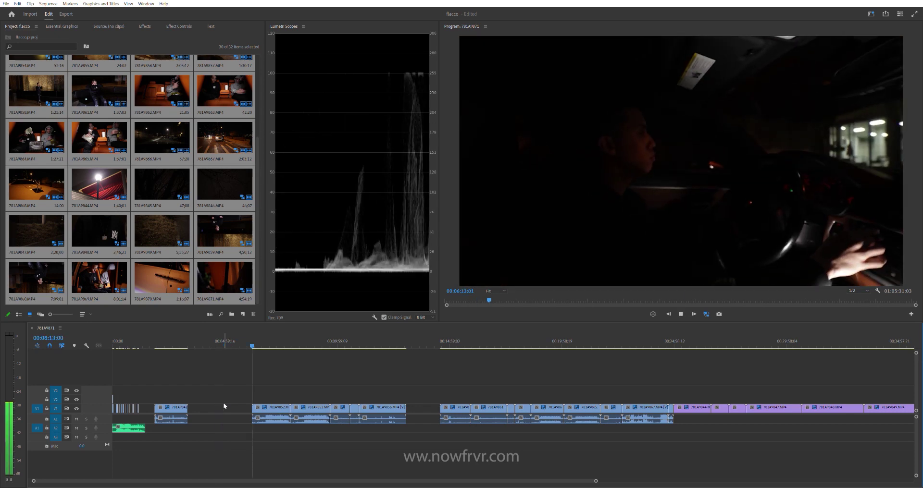
key("Down")
key("Down")
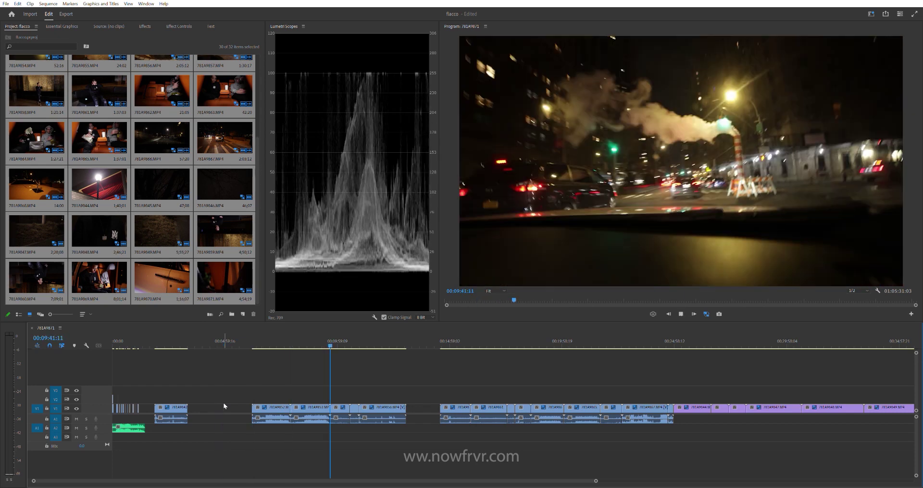
left_click(286, 404)
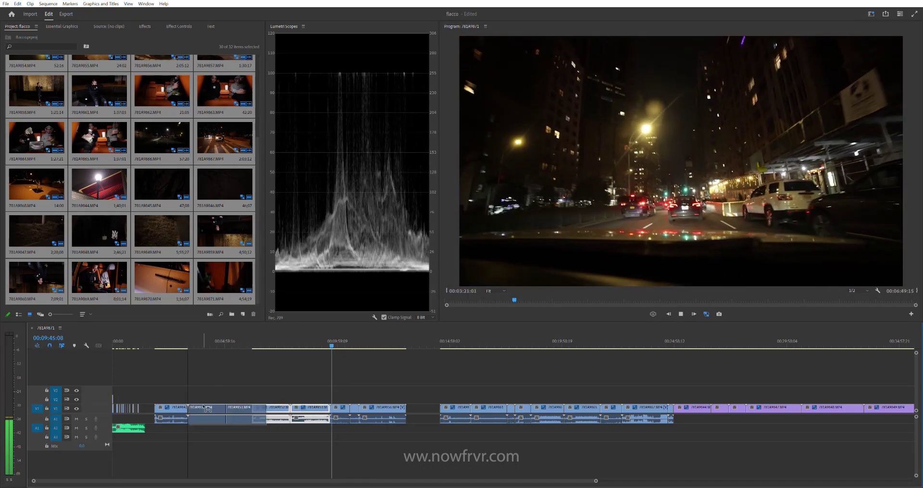
key("Delete")
key("minus")
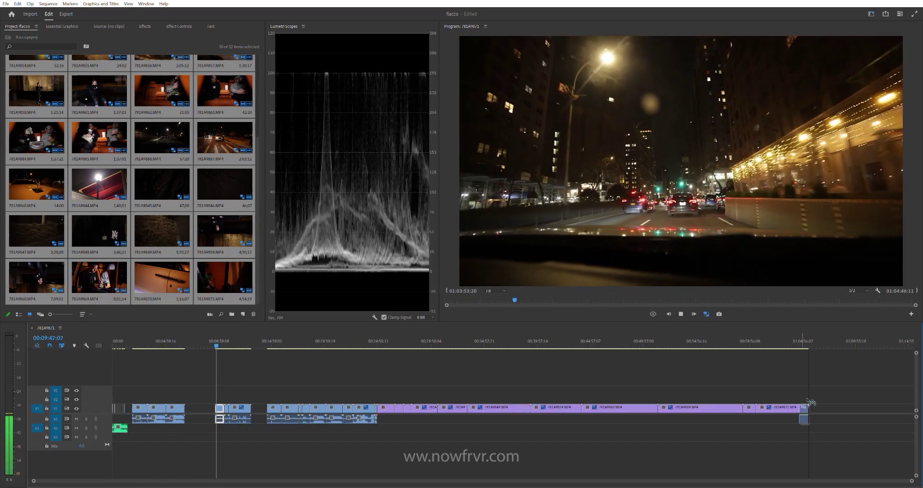
Step: Move two small clips from around 10 minutes to the far end of the sequence
left_click_drag(219, 404, 781, 407)
key("Down")
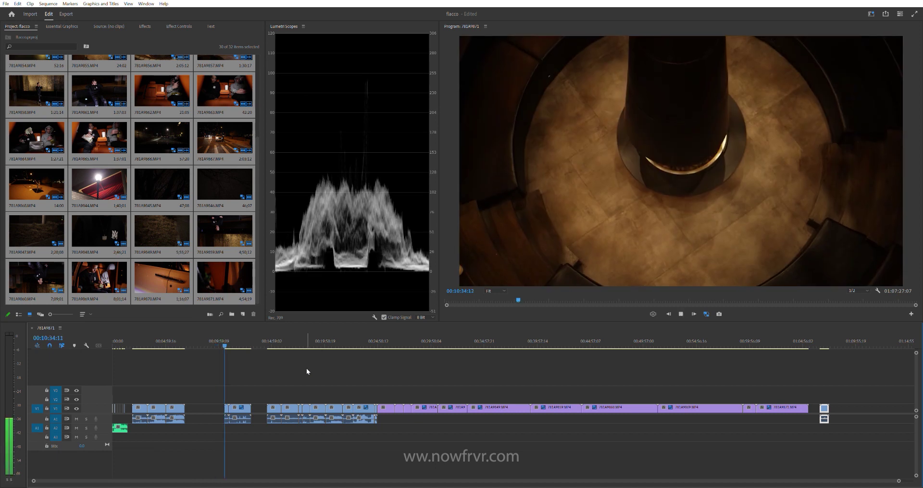
left_click_drag(197, 341, 245, 336)
mouse_move(246, 408)
left_mouse_down()
mouse_move(787, 365)
mouse_move(840, 408)
left_mouse_up()
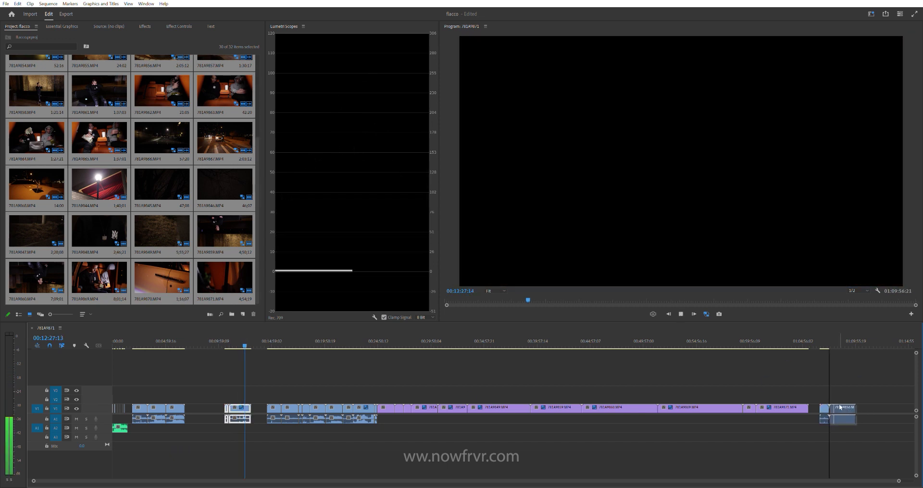
Step: Preview the next clip around 15:06 and drag it back to follow the first group
key("Down")
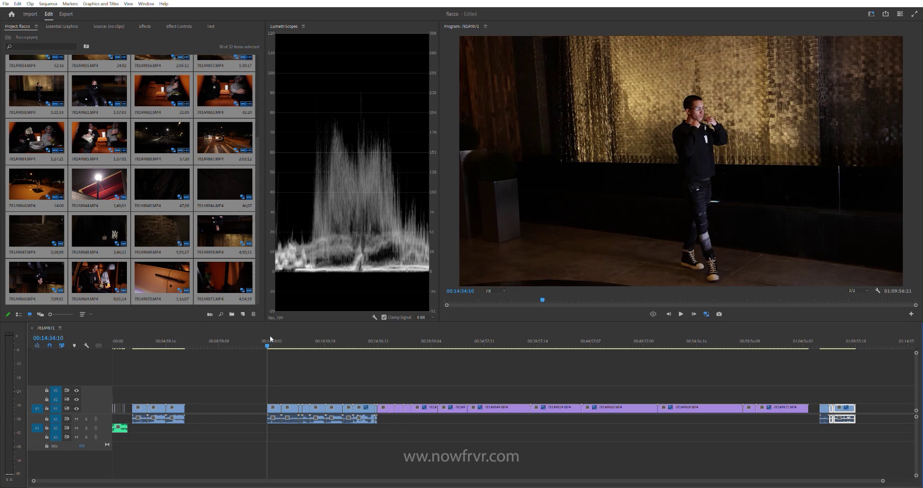
key("space")
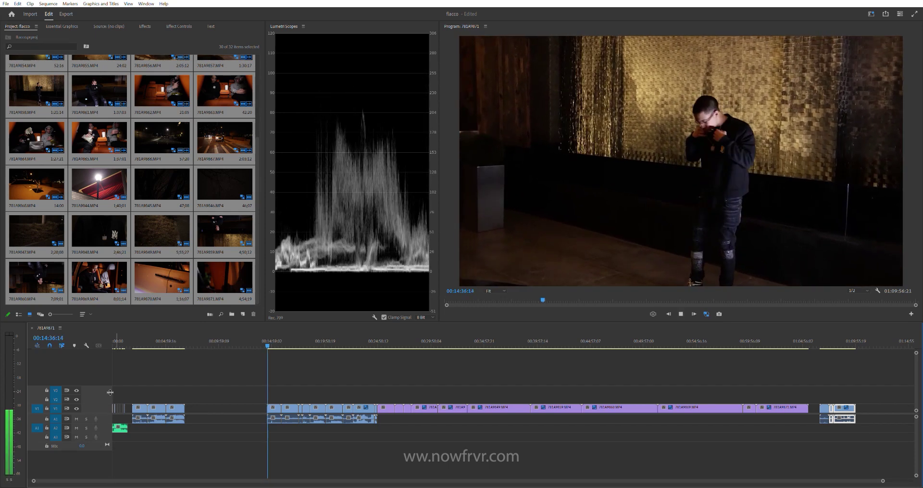
left_click(273, 342)
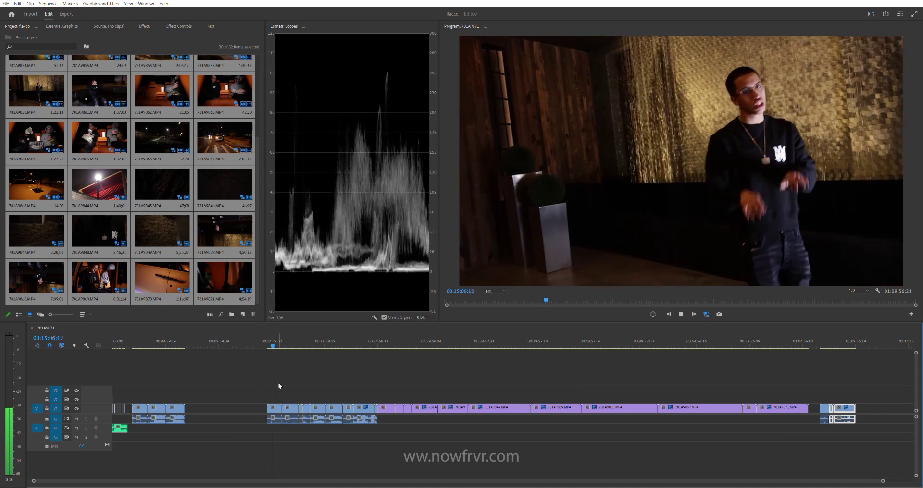
left_click_drag(277, 408, 201, 408)
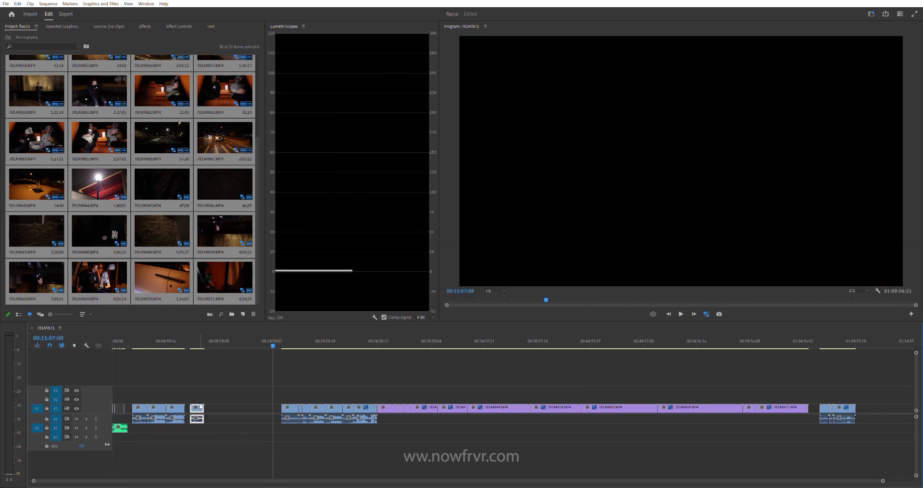
Step: Move the next second-group clip back after the first group and play the result
left_click(288, 335)
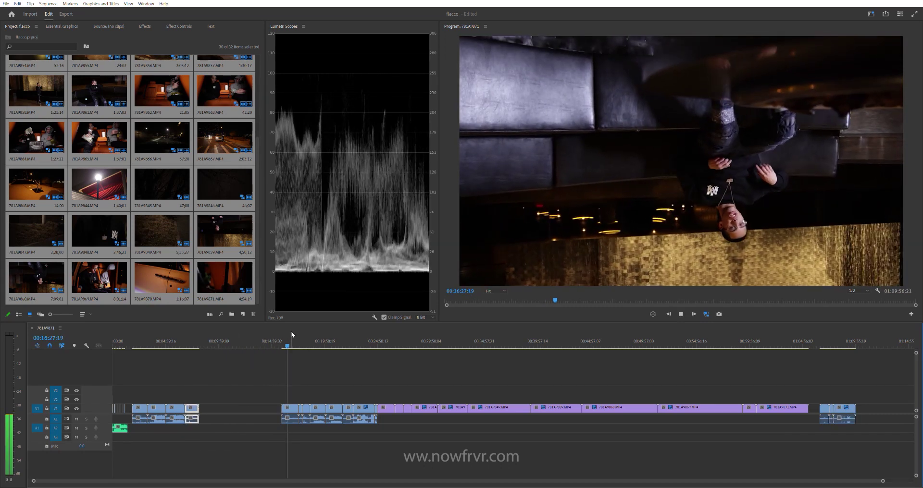
left_click_drag(289, 408, 207, 408)
left_click(301, 336)
key("space")
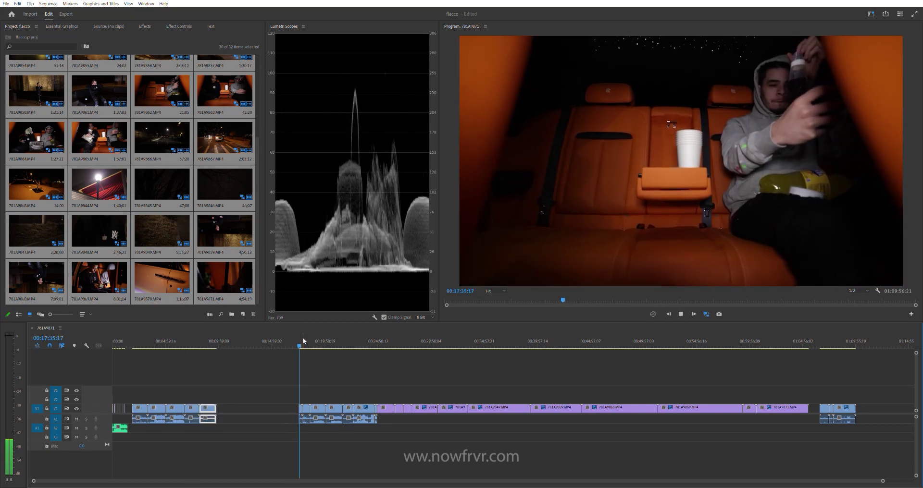
Step: Skim the footage for a usable shot and move that clip to the first group's end
left_click(303, 340)
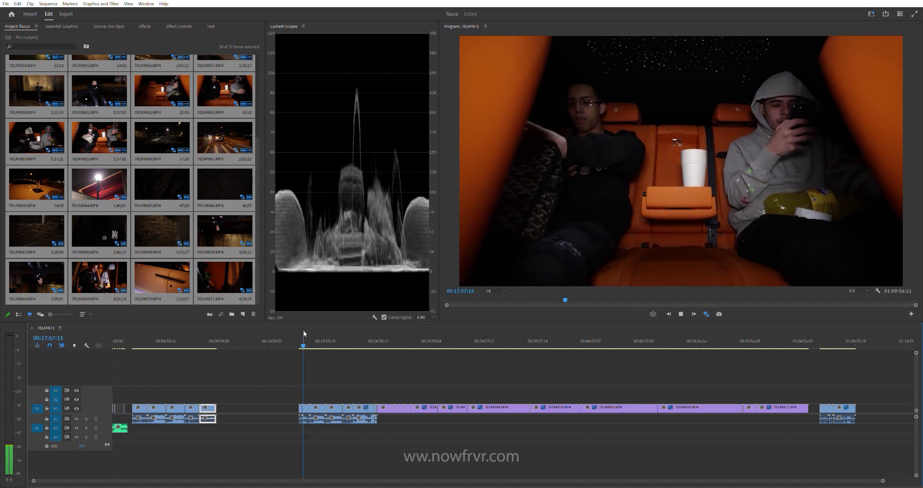
left_click(302, 334)
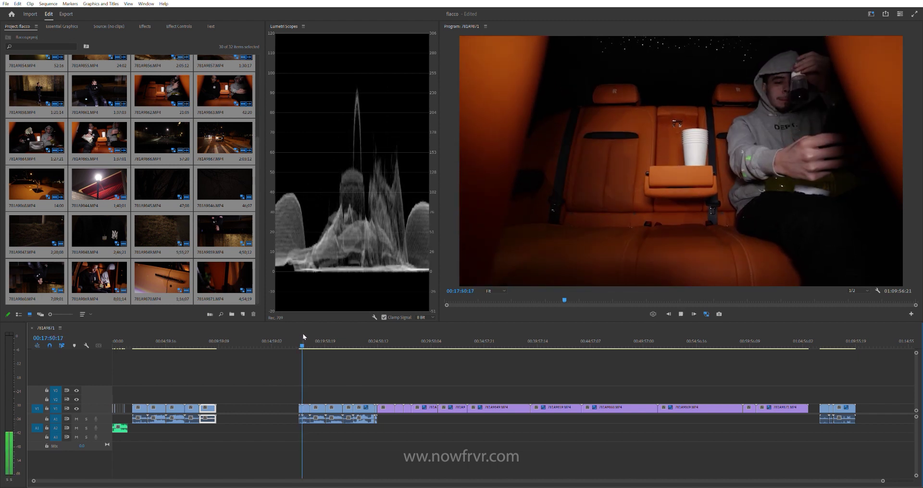
left_click(305, 337)
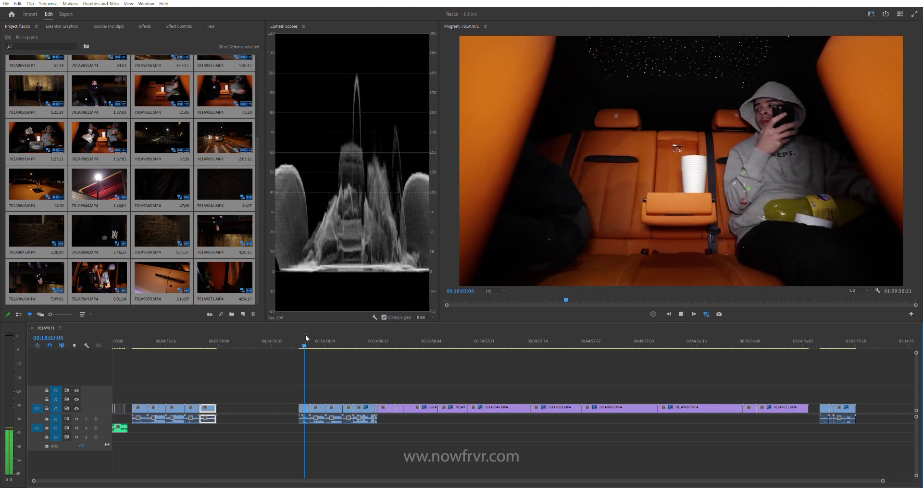
left_click(307, 336)
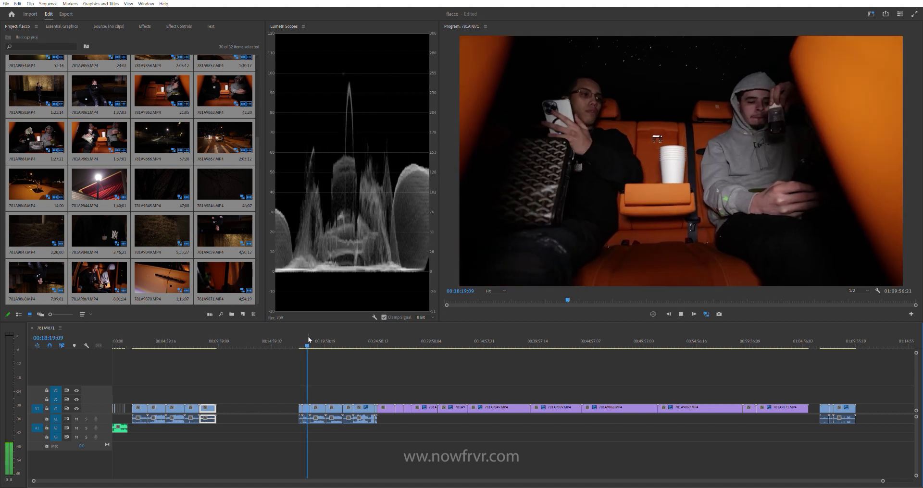
left_click_drag(308, 337, 312, 339)
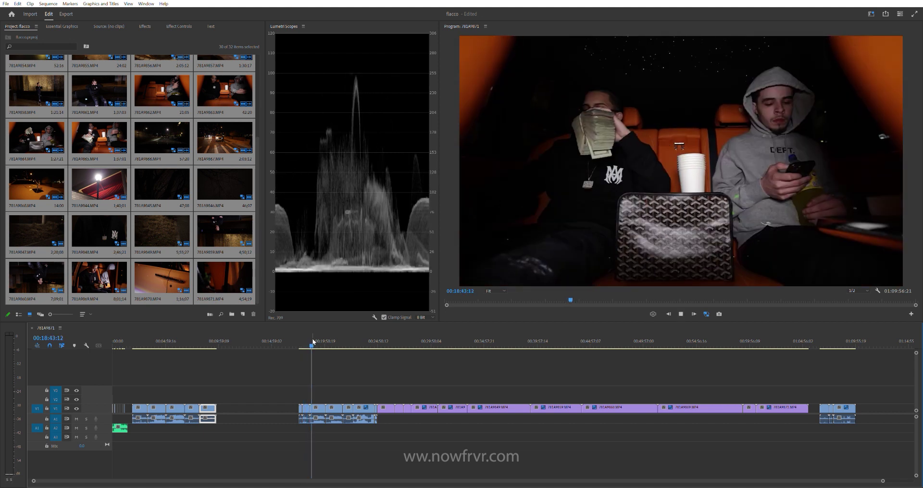
left_click_drag(313, 338, 317, 342)
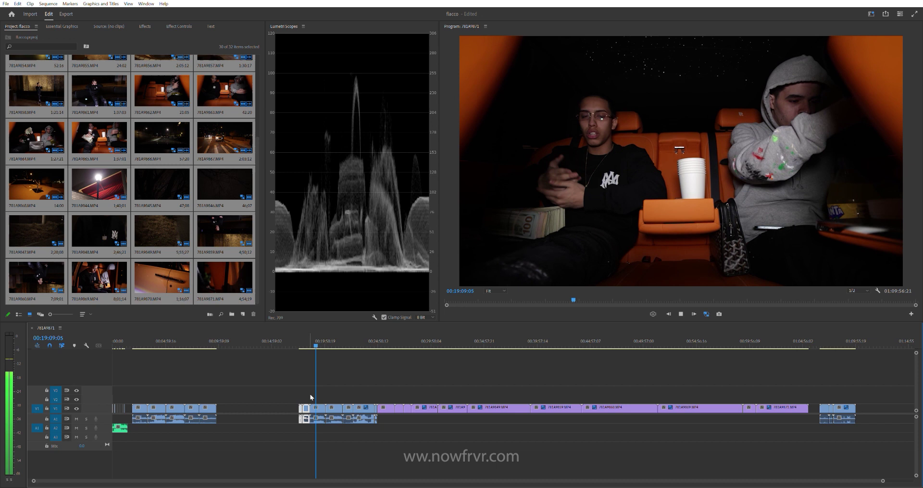
left_click_drag(317, 406, 224, 408)
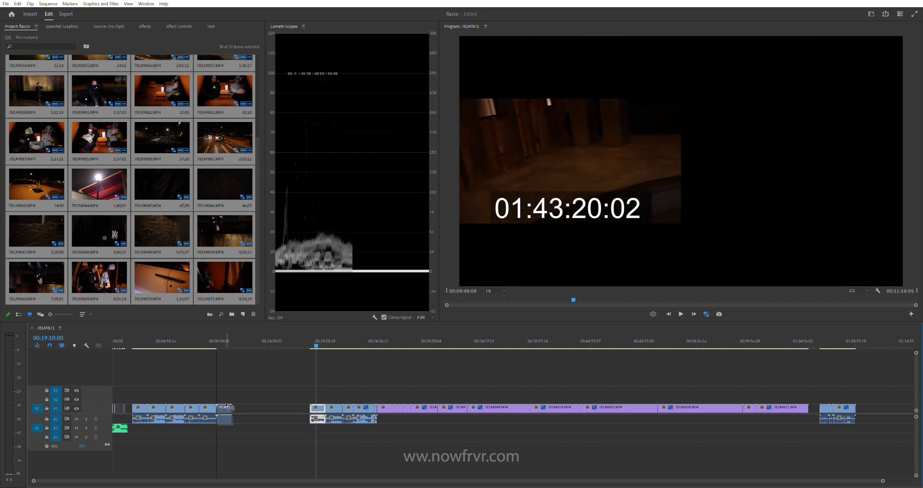
left_click(328, 337)
Step: Move more clips left after the first group, sending one to the sequence end
left_click_drag(337, 408, 240, 408)
key("space")
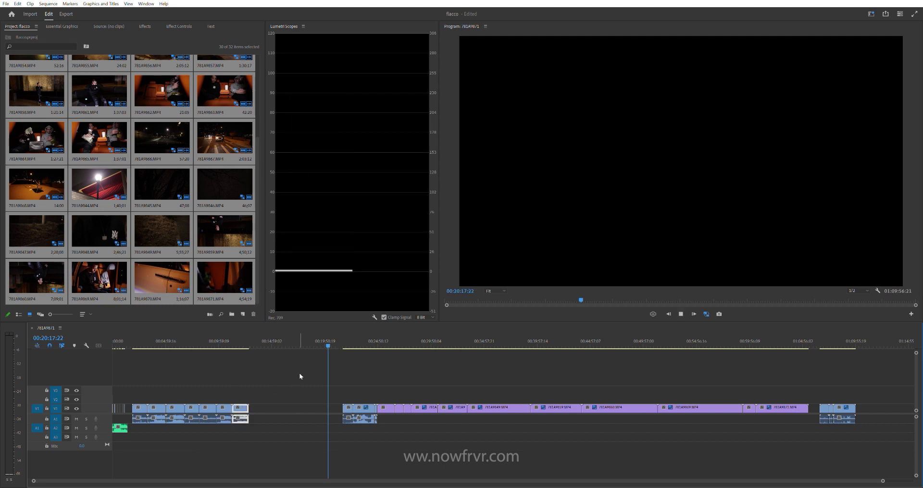
left_click(346, 342)
key("space")
left_click_drag(348, 408, 853, 412)
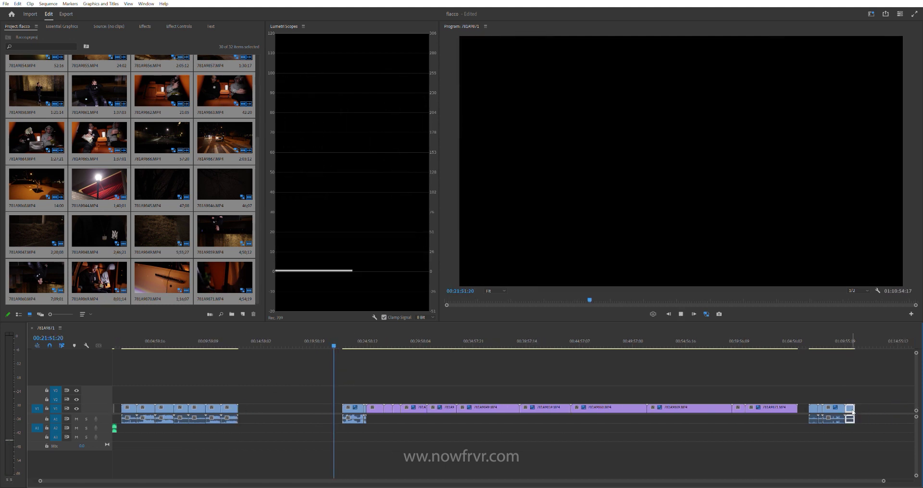
key("Down")
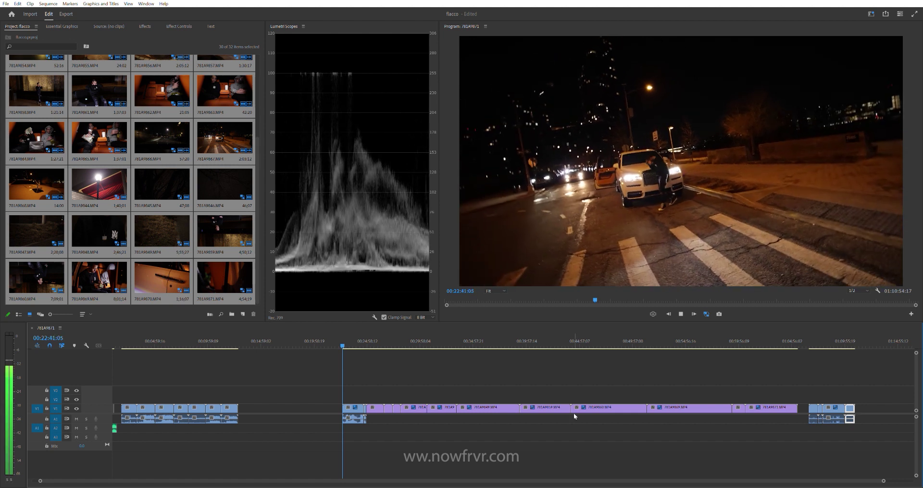
left_click_drag(354, 407, 250, 408)
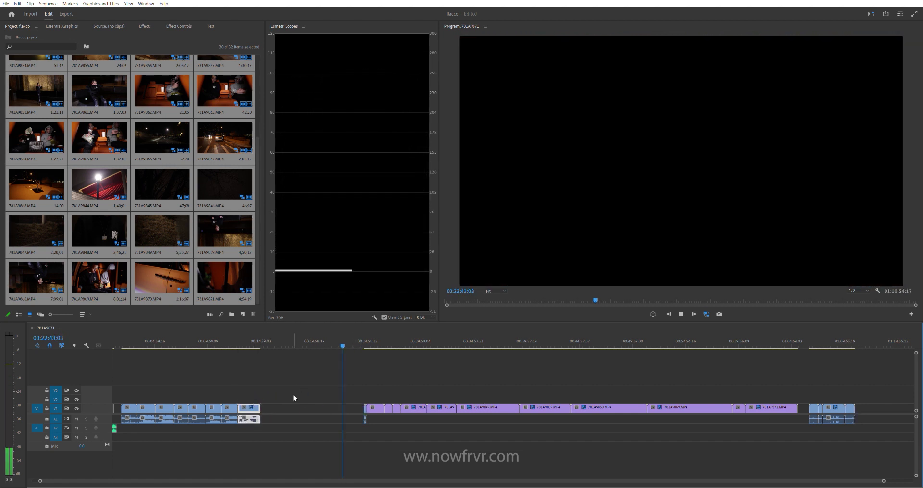
Step: Lengthen the last clip's end and marquee-select the purple clips
key("Down")
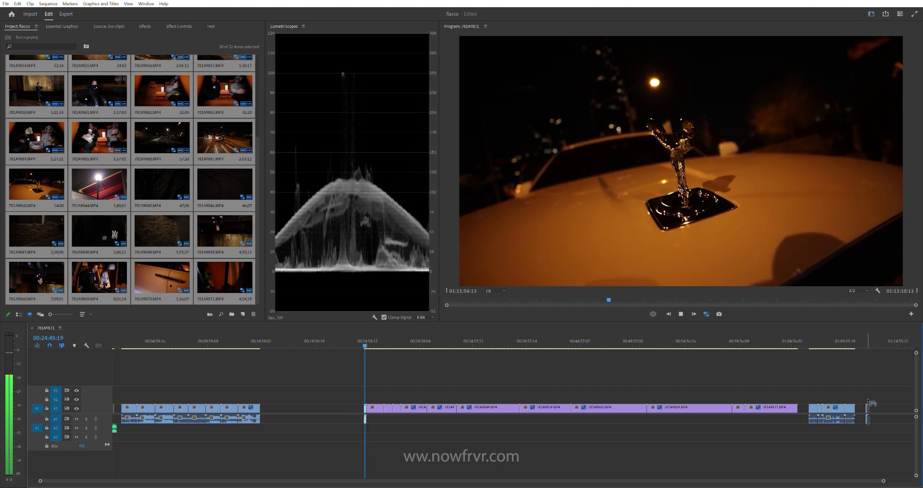
left_click_drag(854, 408, 867, 404)
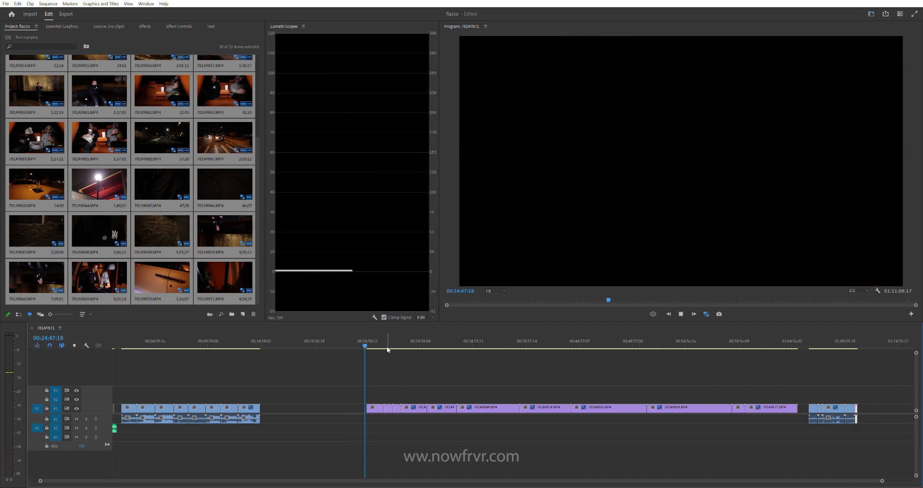
key("Down")
left_click_drag(374, 398, 519, 420)
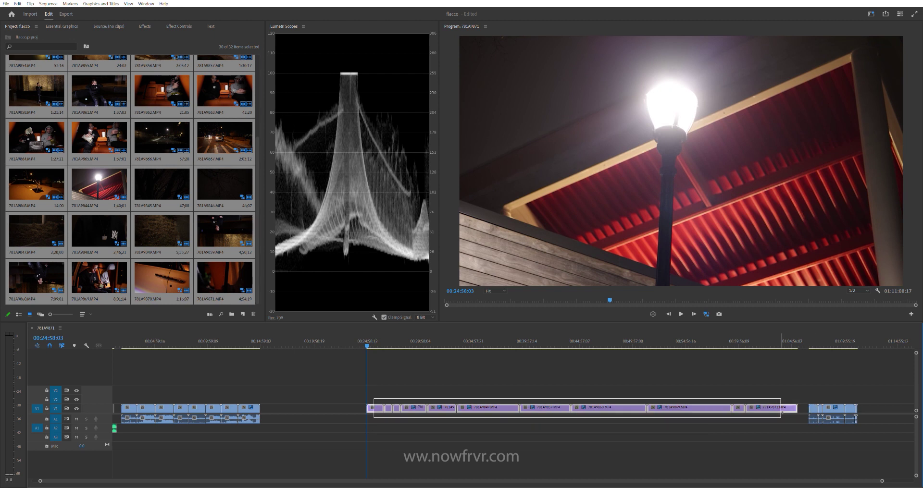
Step: Cut the selected purple clips into separate shots with Scene Edit Detection (Ctrl+R)
left_click_drag(780, 418, 779, 416)
key("ctrl+r")
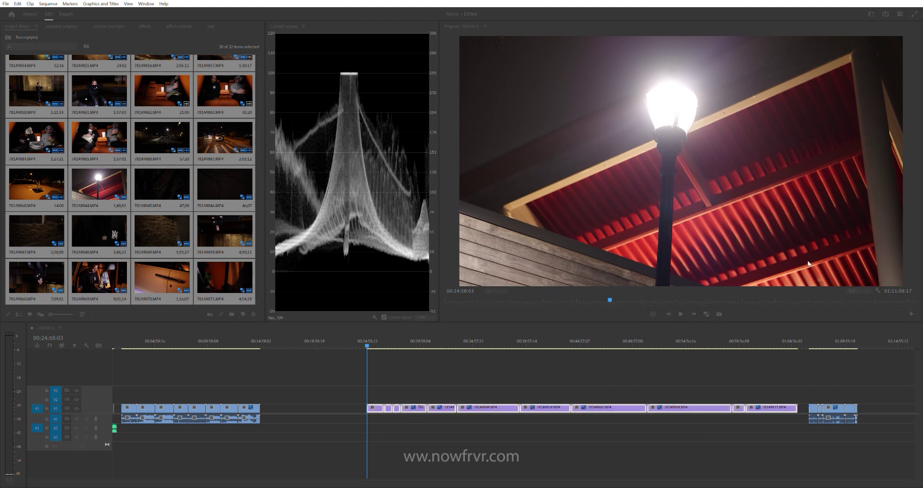
key("Return")
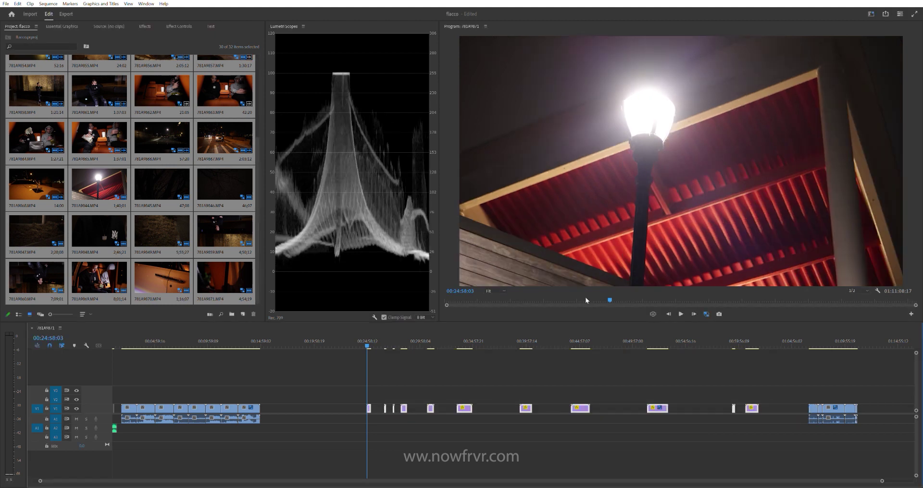
Step: Ripple delete the unwanted short pieces, closing the gaps between the remaining shots
key("shift+Delete")
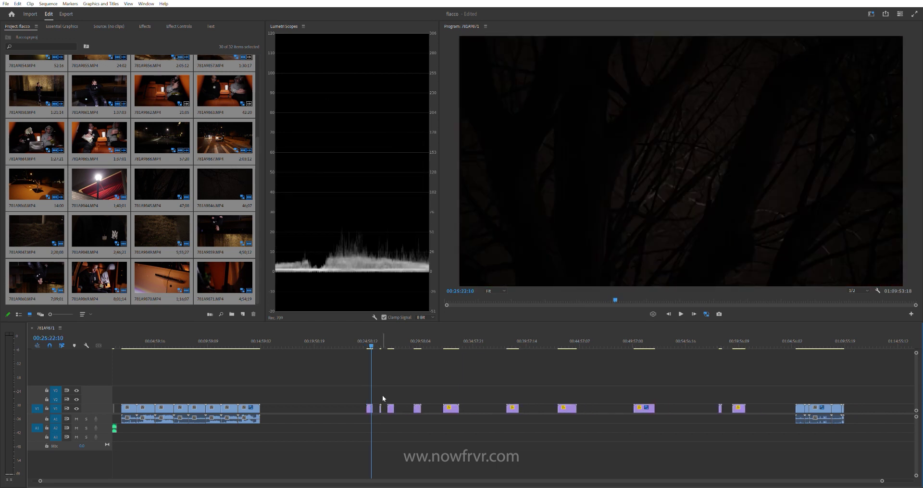
key("shift+Delete")
key("space")
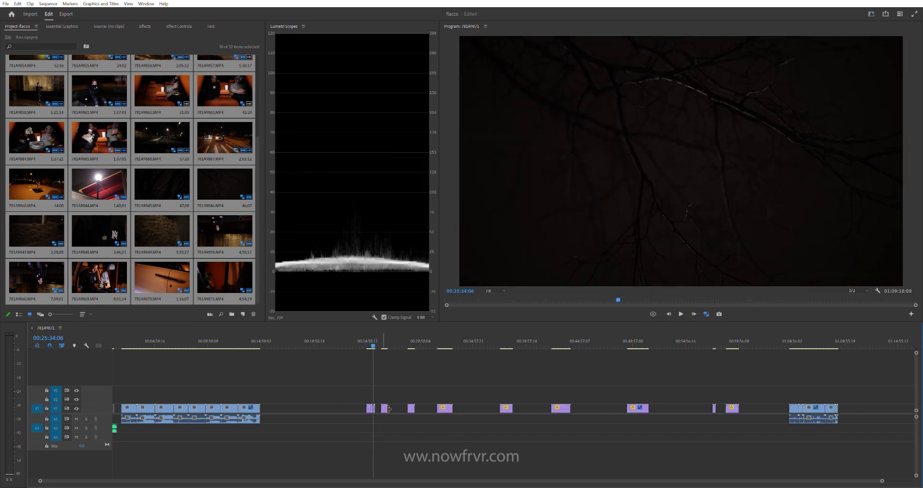
key("shift+Delete")
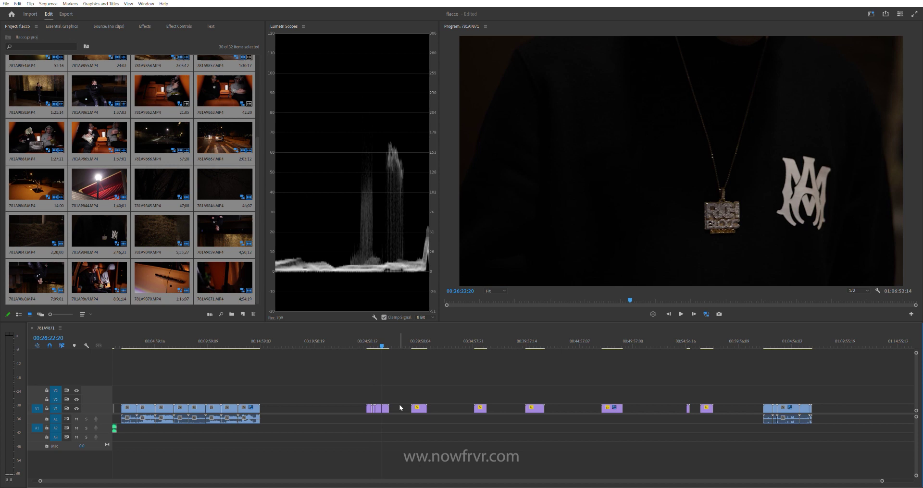
key("shift+Delete")
key("Down")
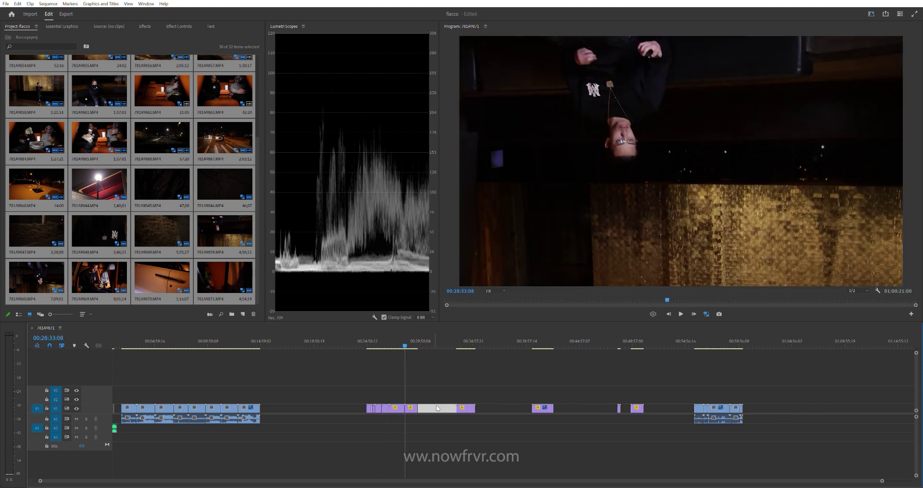
key("Down")
key("Down")
key("shift+Delete")
key("Down")
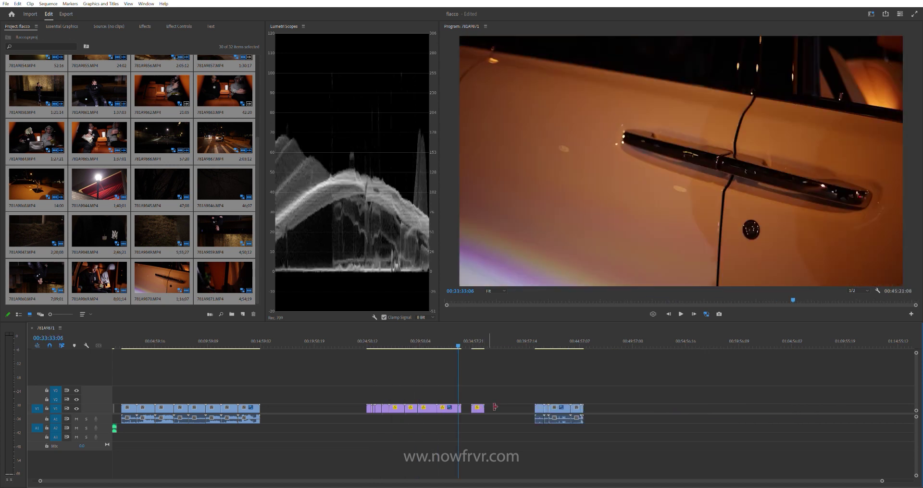
Step: Play back the trimmed B-roll and pull a later shot out of the purple group
key("Down")
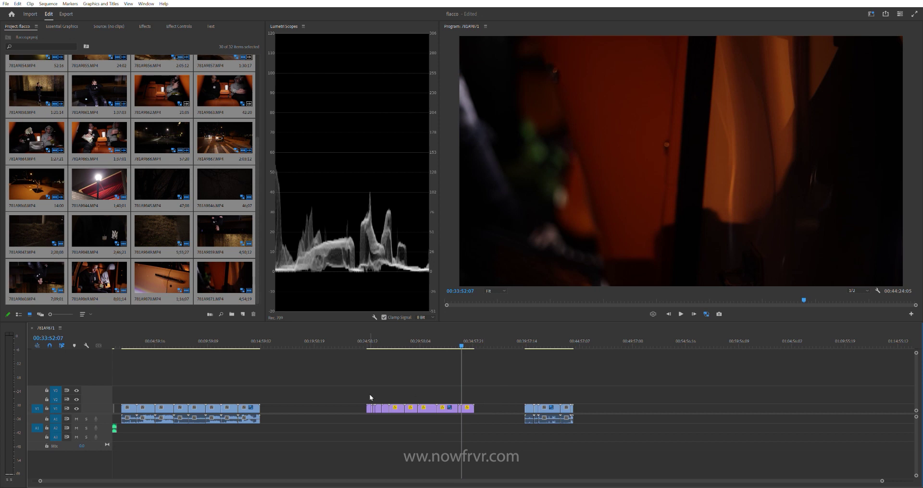
left_click(362, 343)
key("Down")
key("Down")
key("Down")
key("Down")
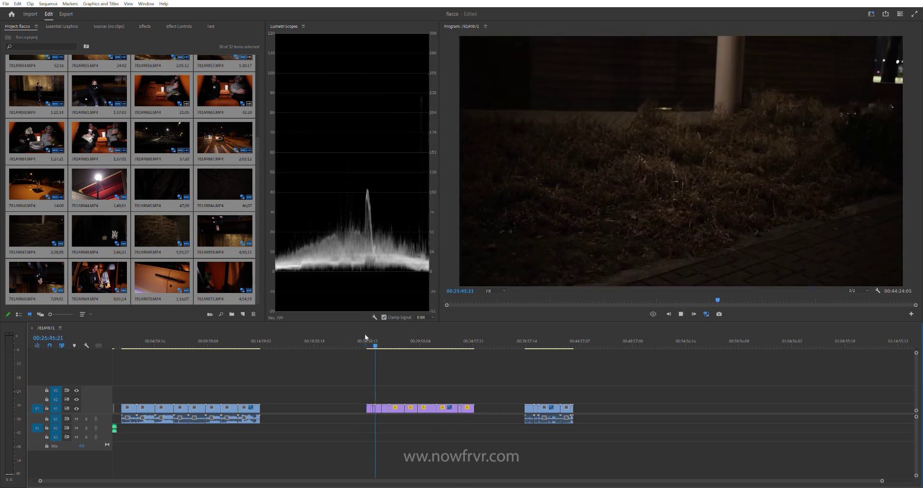
key("Down")
key("Down")
key("Down")
key("space")
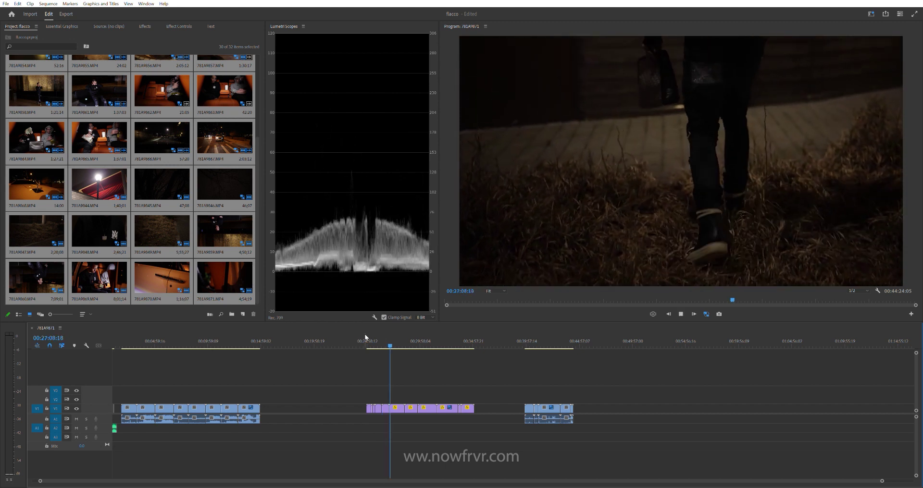
left_click(397, 336)
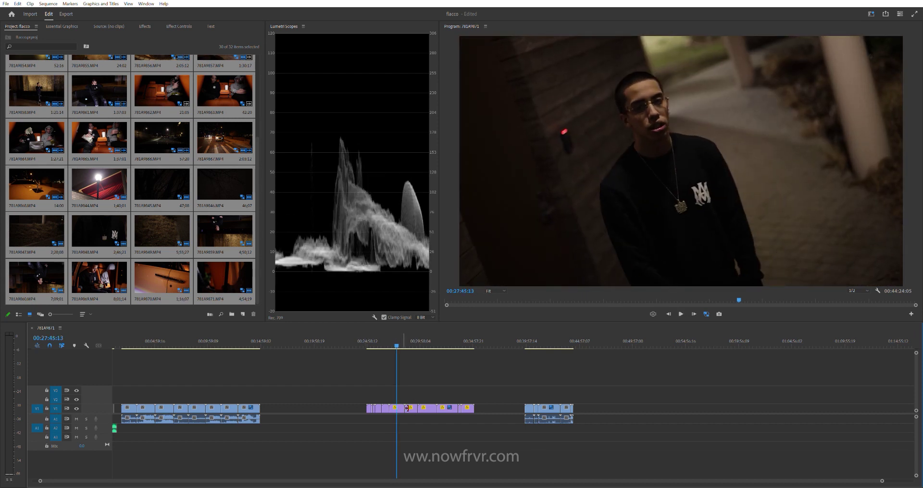
left_click_drag(397, 409, 315, 392)
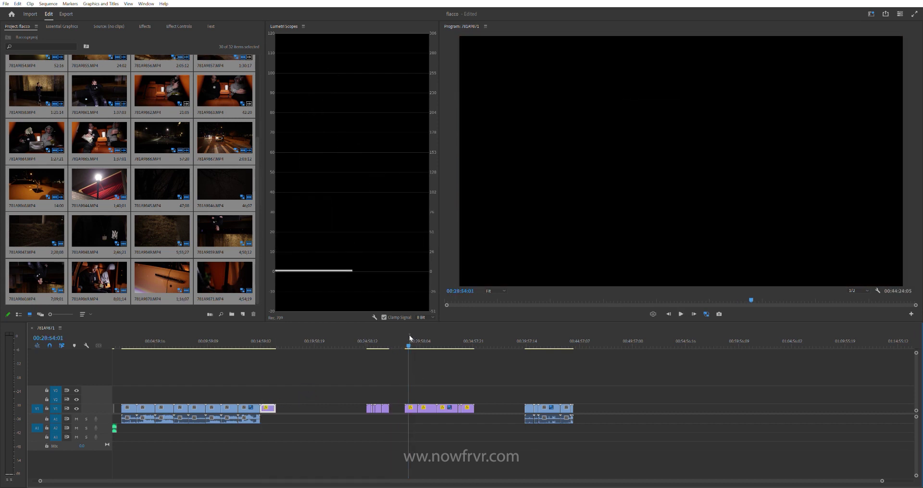
Step: Move three small B-roll clips on V1 left so they follow the first group
key("space")
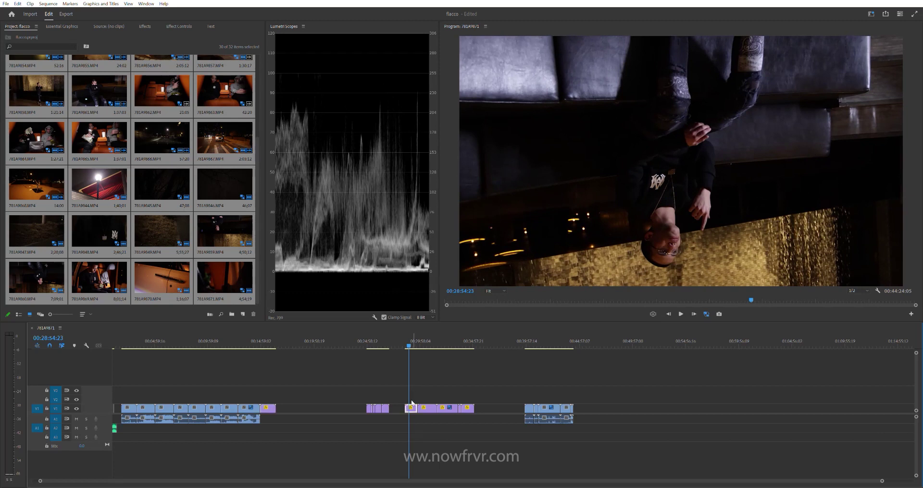
left_click_drag(411, 408, 283, 408)
key("space")
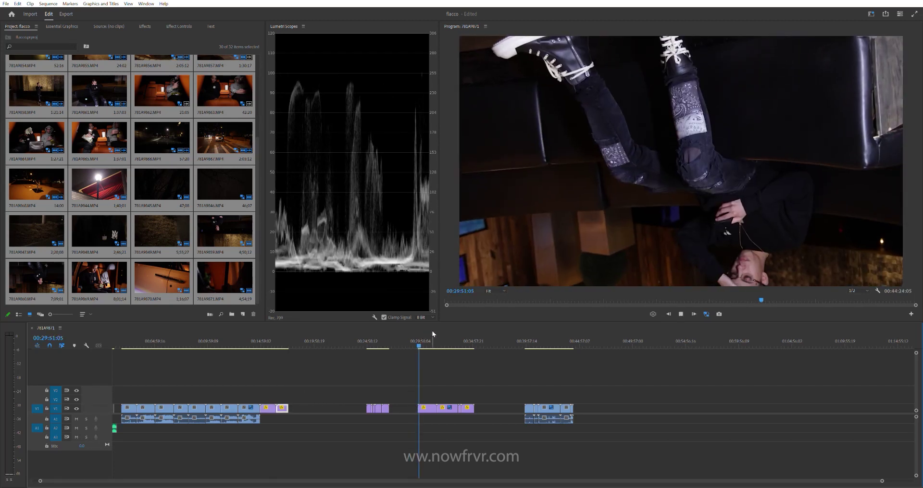
mouse_move(432, 408)
left_mouse_down()
mouse_move(328, 397)
mouse_move(305, 408)
left_mouse_up()
key("space")
left_click_drag(449, 408, 321, 408)
Step: Preview the repositioned B-roll clip by playing and scrubbing through it
left_click(461, 336)
key("space")
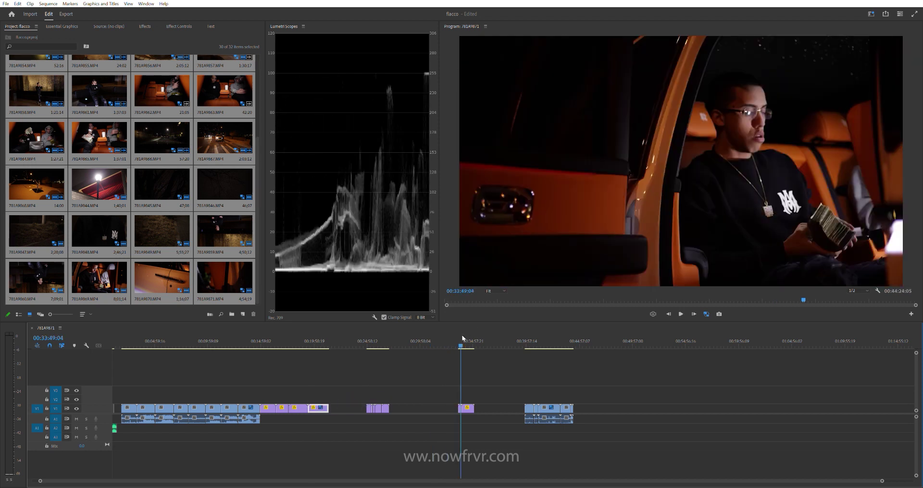
left_click_drag(463, 337, 469, 335)
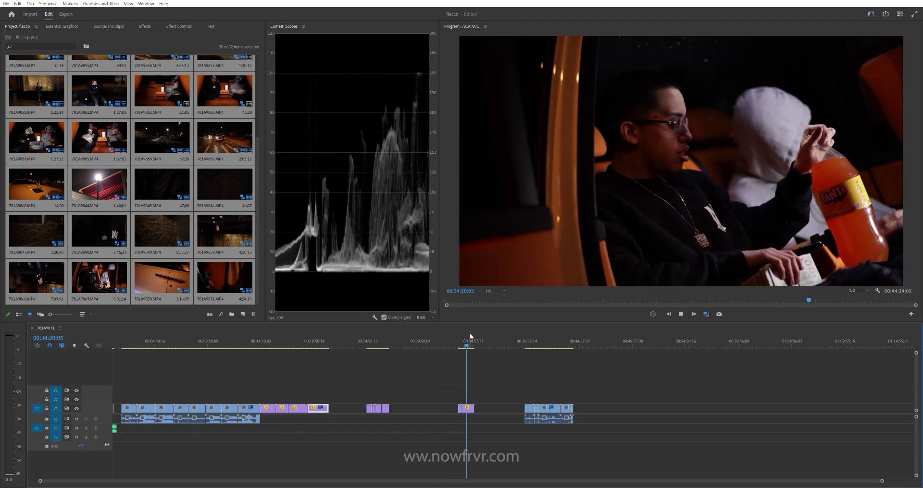
key("space")
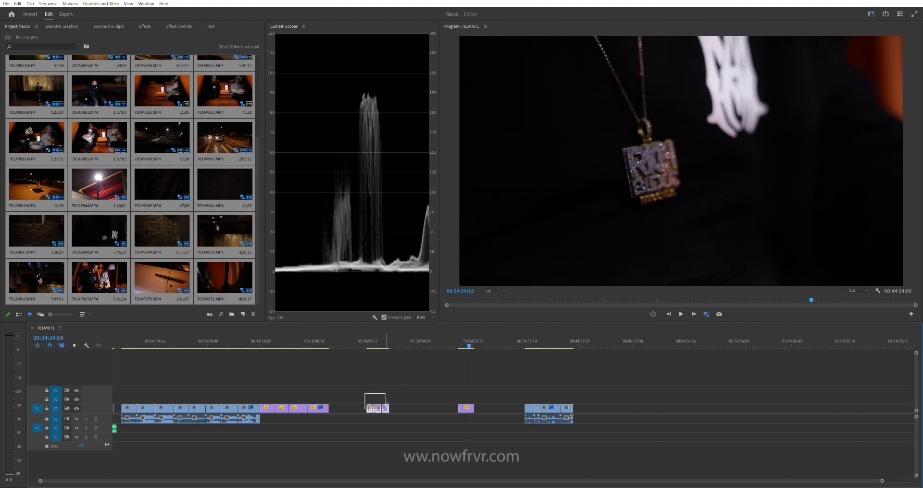
Step: Slide the remaining purple clip groups left to close the gaps, review them, and save
left_click_drag(381, 405, 447, 402)
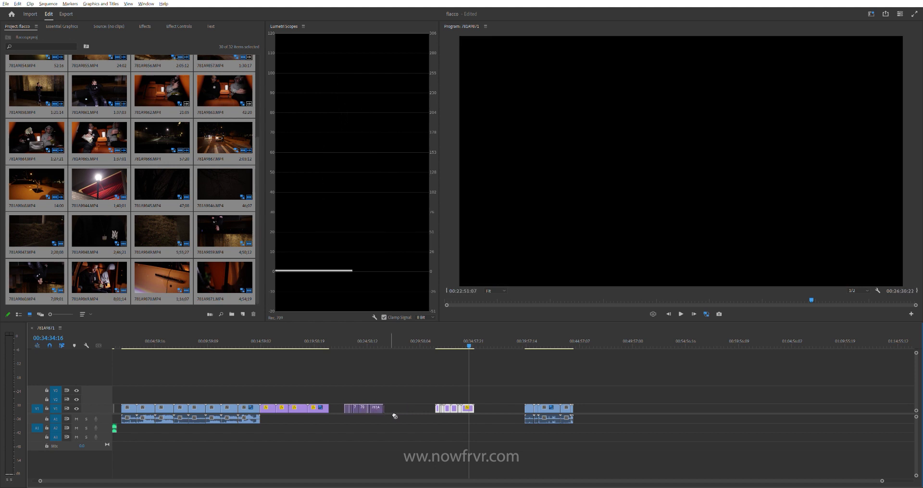
mouse_move(470, 402)
left_mouse_down()
mouse_move(383, 407)
mouse_move(412, 415)
left_mouse_up()
left_click(405, 341)
key("space")
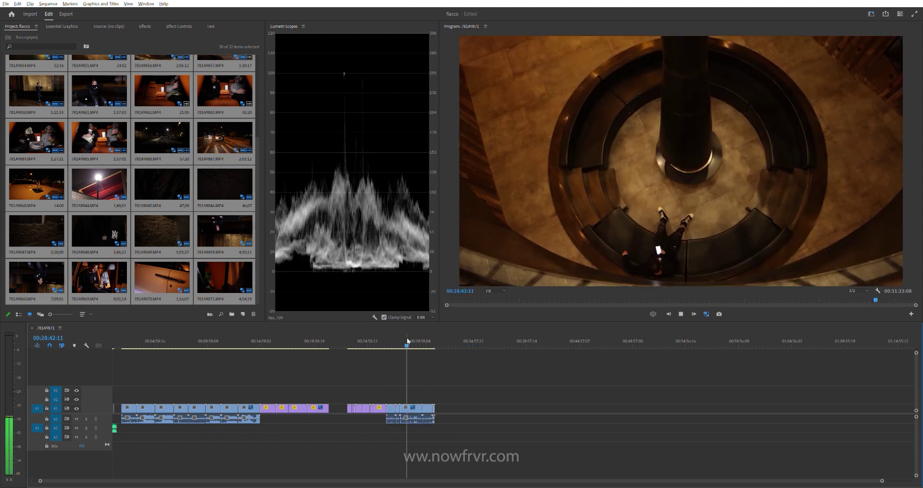
left_click_drag(407, 342, 413, 342)
key("=")
key("minus")
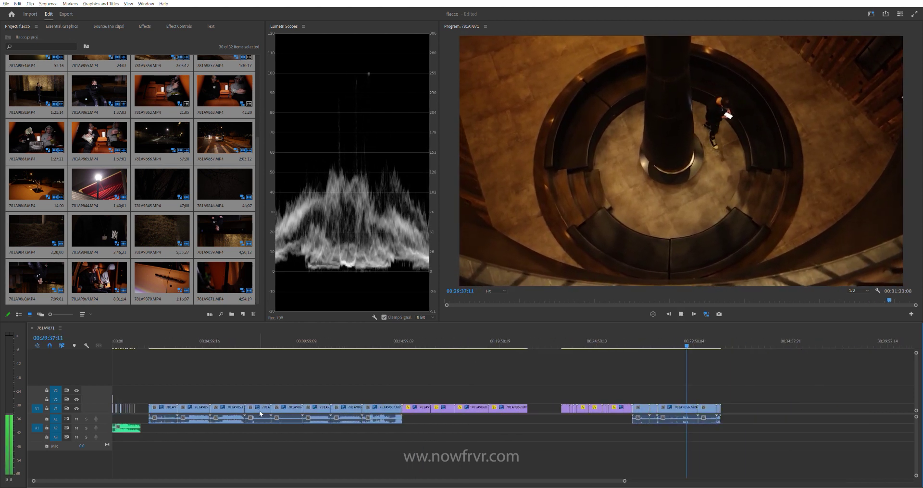
Step: Replay the assembled sequence from the start and step between its edit points
key("ctrl+s")
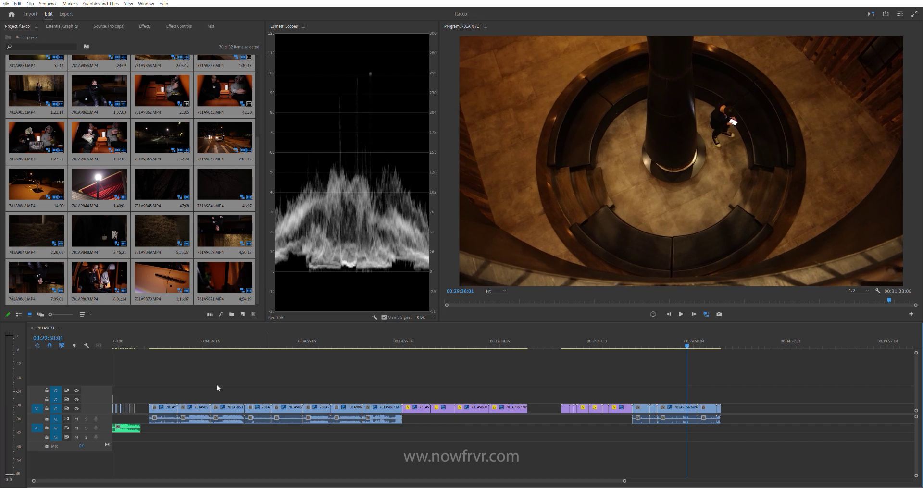
key("Home")
key("space")
key("=")
key("=")
key("=")
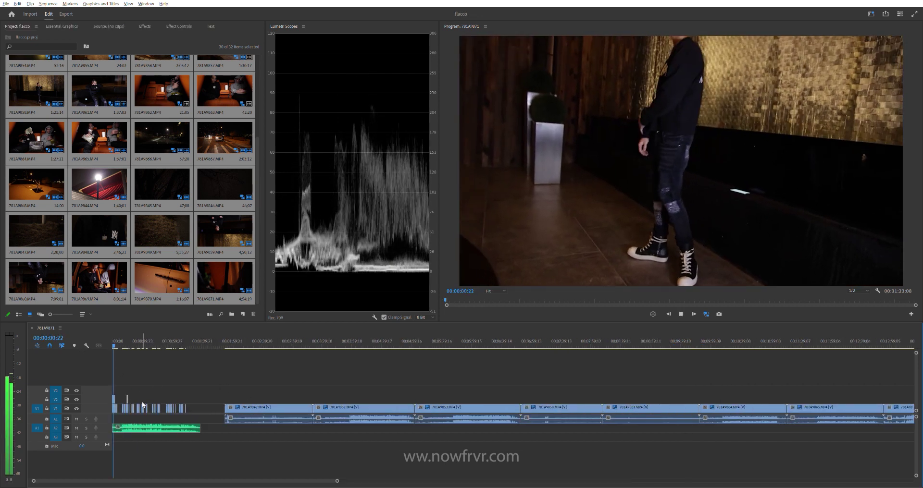
key("Home")
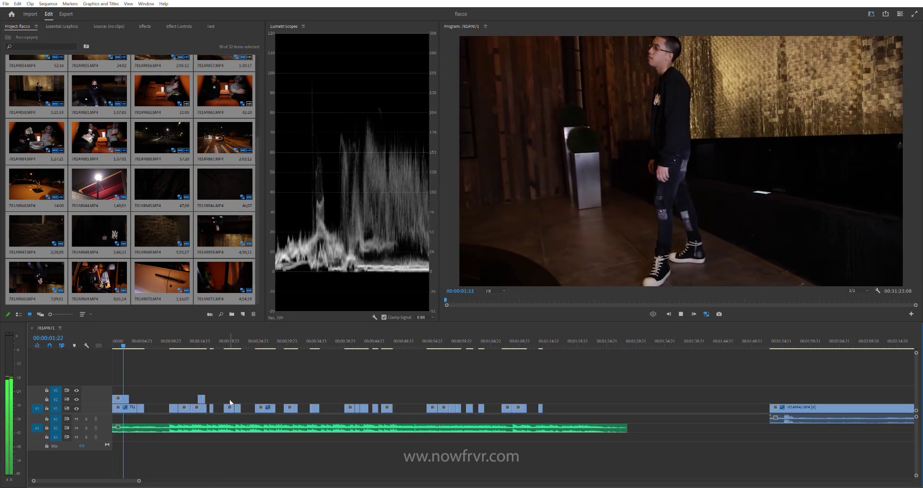
key("minus")
key("minus")
key("minus")
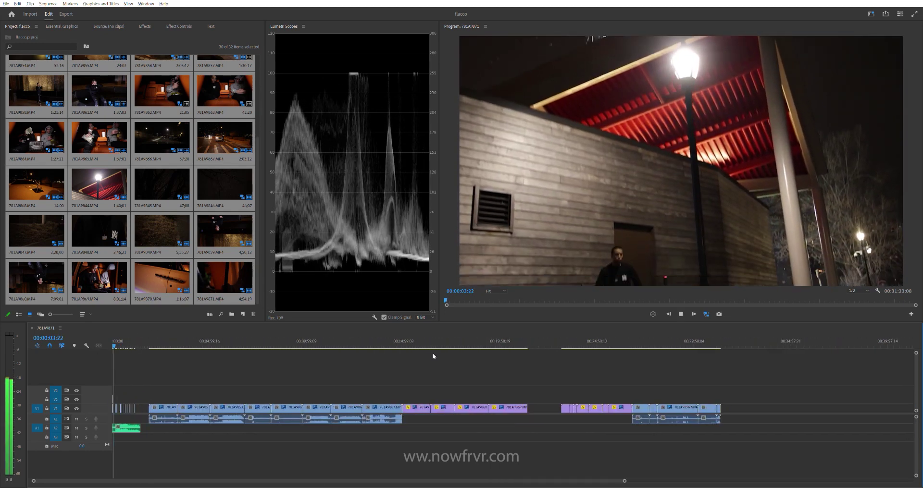
key("Up")
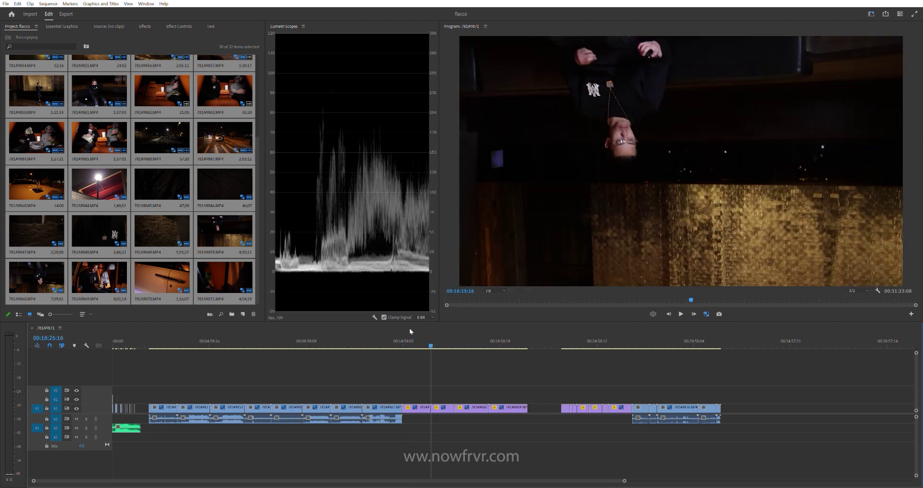
key("Down")
key("Down")
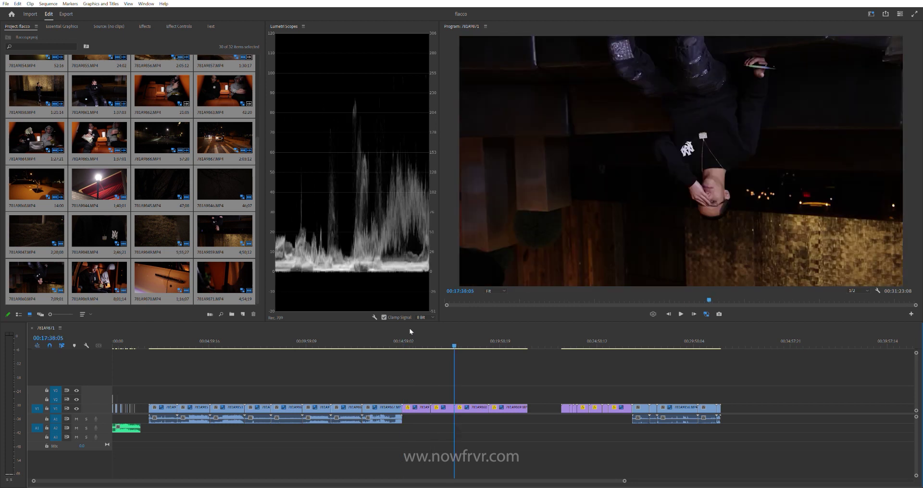
key("Down")
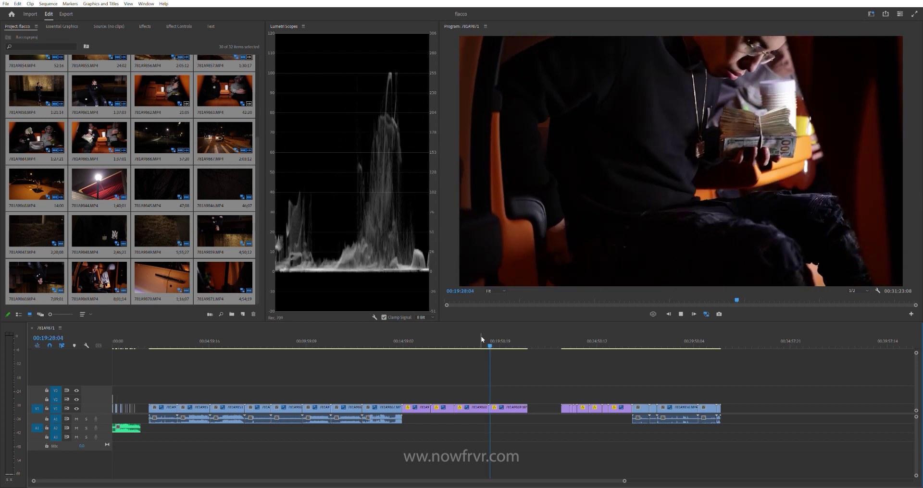
Step: Find the cut point near 00:20:03:15 and split the car performance clip on V1 there
left_click_drag(494, 342, 498, 342)
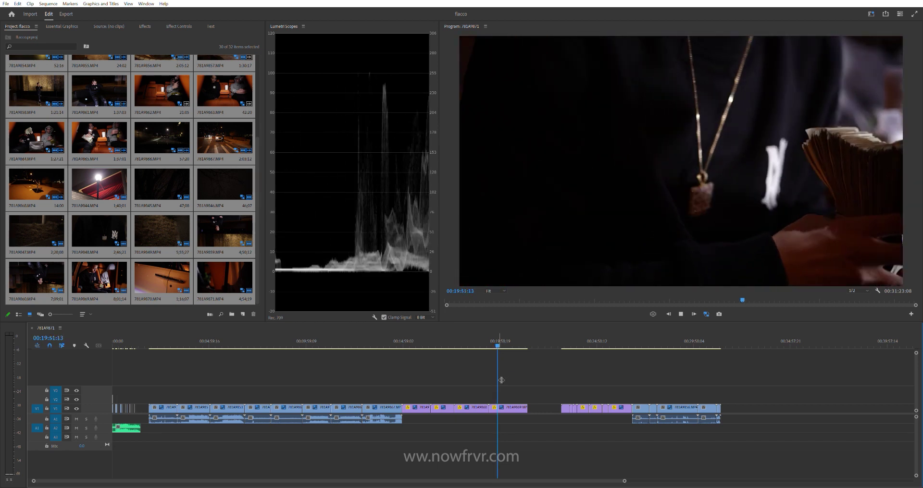
left_click(503, 337)
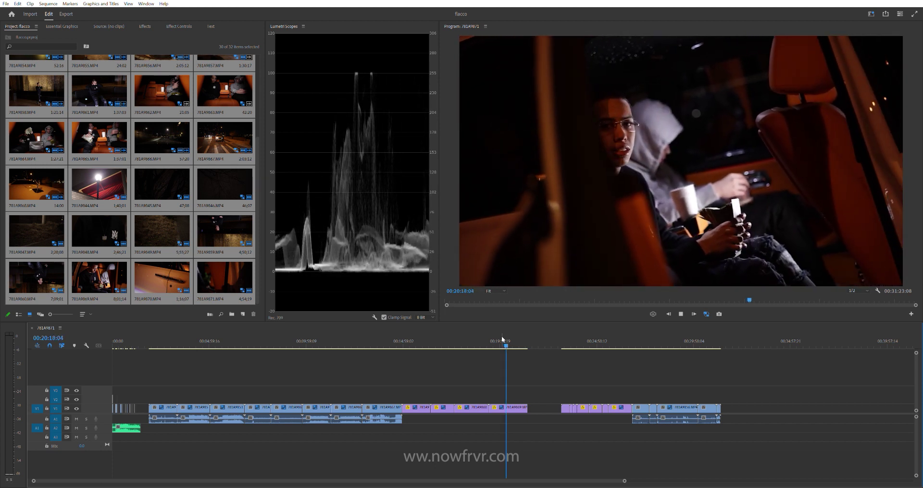
key("space")
left_click(498, 332)
key("space")
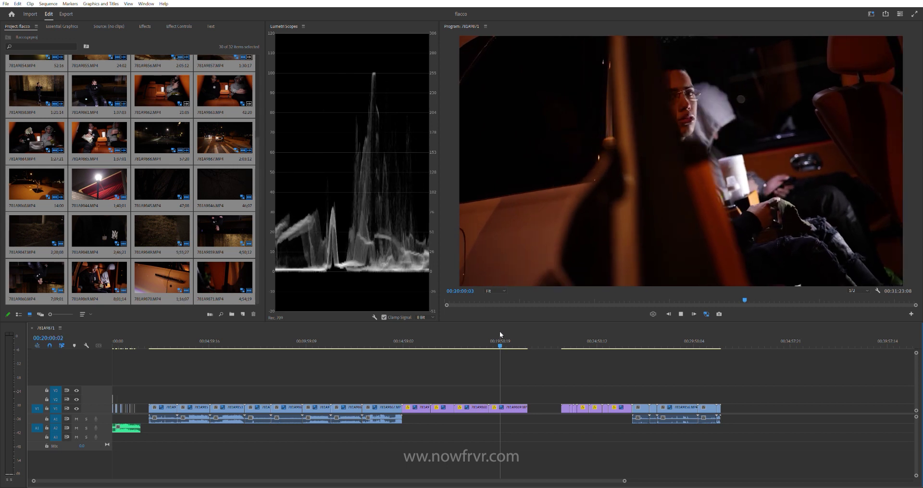
left_click(497, 331)
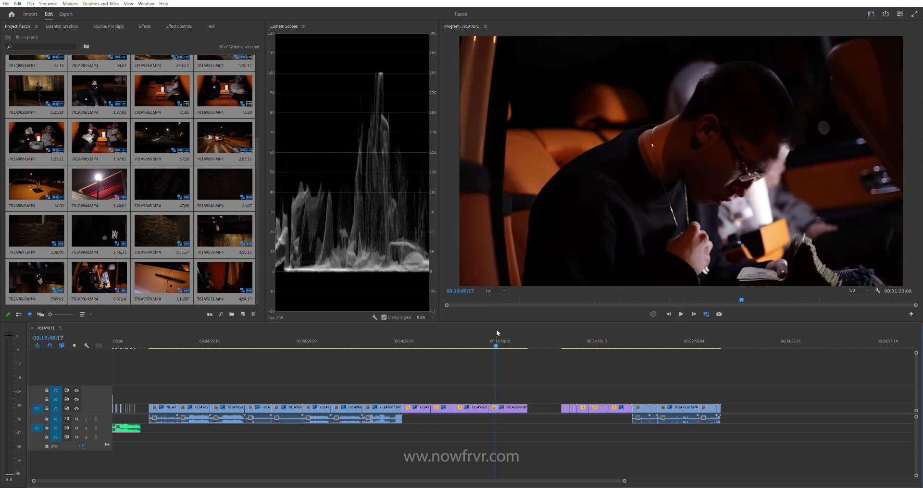
key("space")
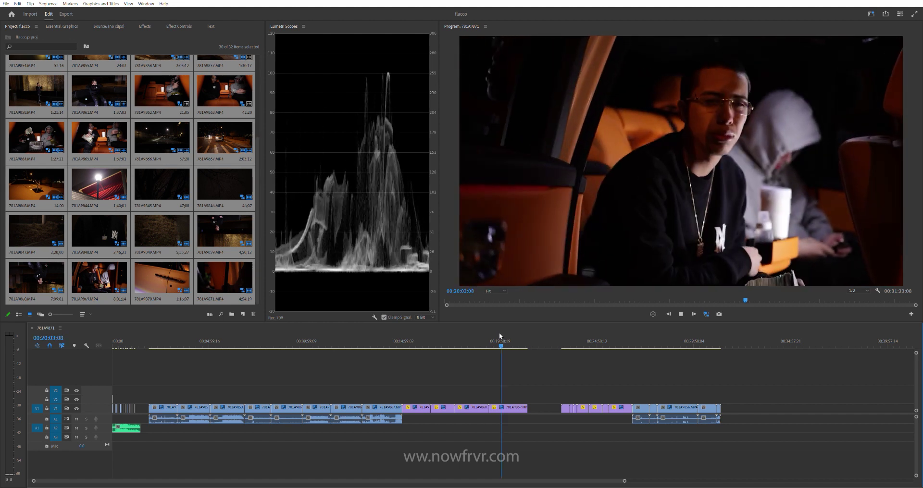
key("space")
left_click(499, 409)
key("Delete")
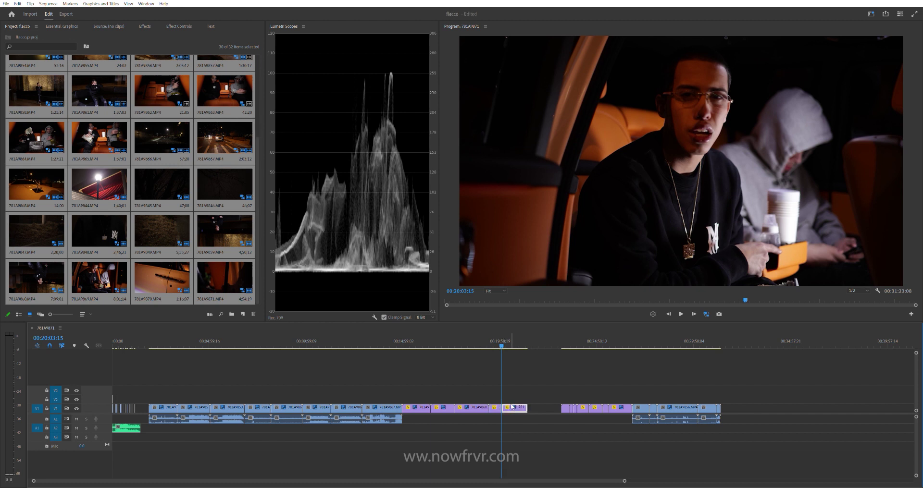
Step: Move the 781A9869.MP4 performance clip up to V3 at the sequence start
left_click_drag(512, 408, 135, 389)
scroll(134, 380, "up", 2, "alt")
scroll(134, 379, "up", 1, "alt")
scroll(135, 380, "up", 2, "alt")
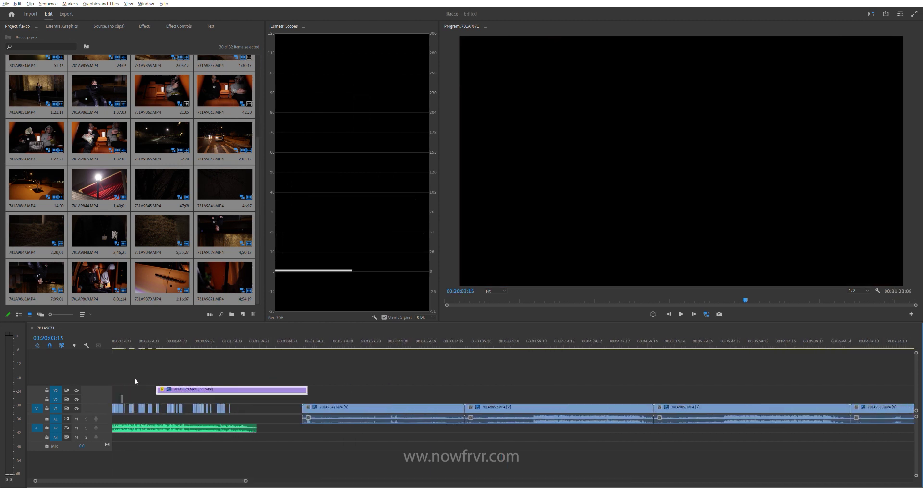
scroll(134, 379, "up", 2, "alt")
left_click_drag(145, 336, 140, 336)
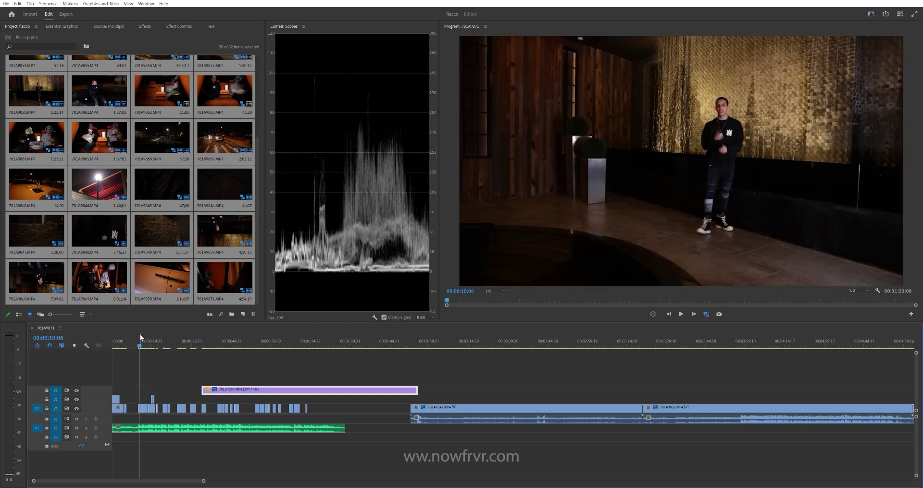
key("space")
Step: Slide the V3 performance clip earlier and check the overlay in playback
scroll(150, 384, "up", 3, "alt")
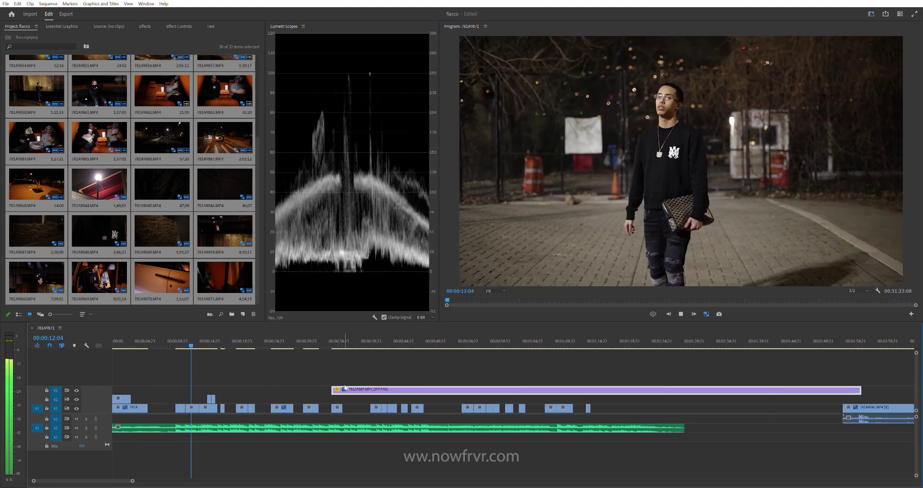
left_click_drag(344, 388, 267, 385)
key("space")
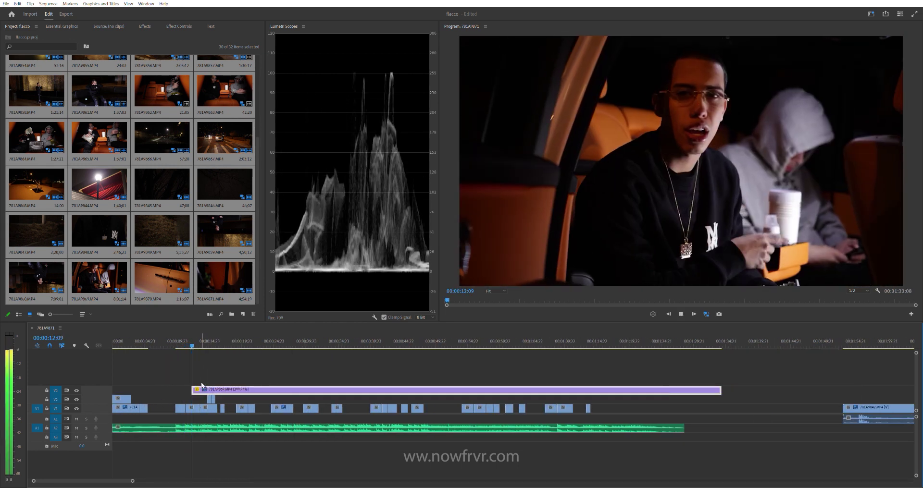
scroll(177, 386, "down", 2, "alt")
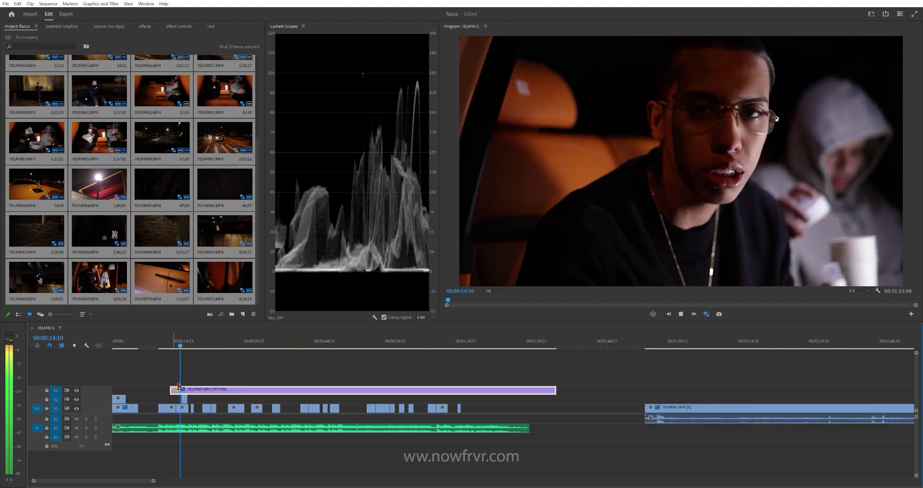
key("space")
Step: Replay the opening from the sequence start to review the V3 overlay
scroll(175, 369, "up", 2, "alt")
left_click(168, 342)
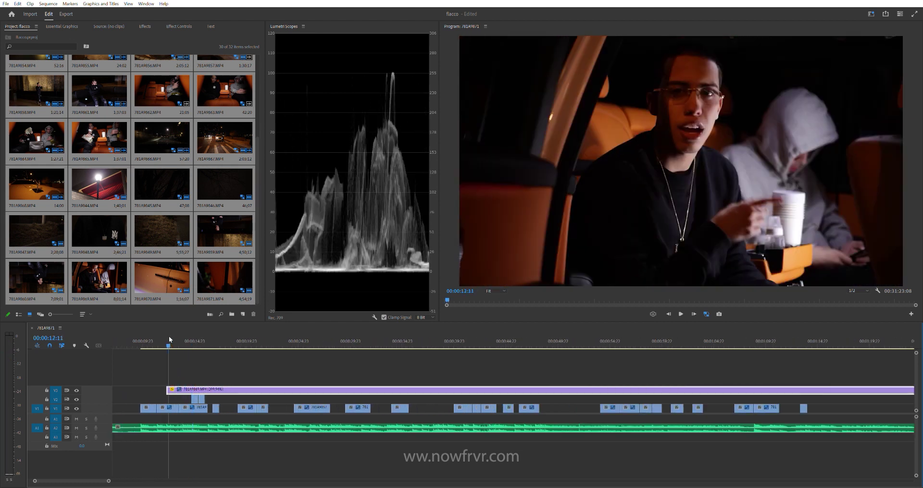
key("Right")
key("Right")
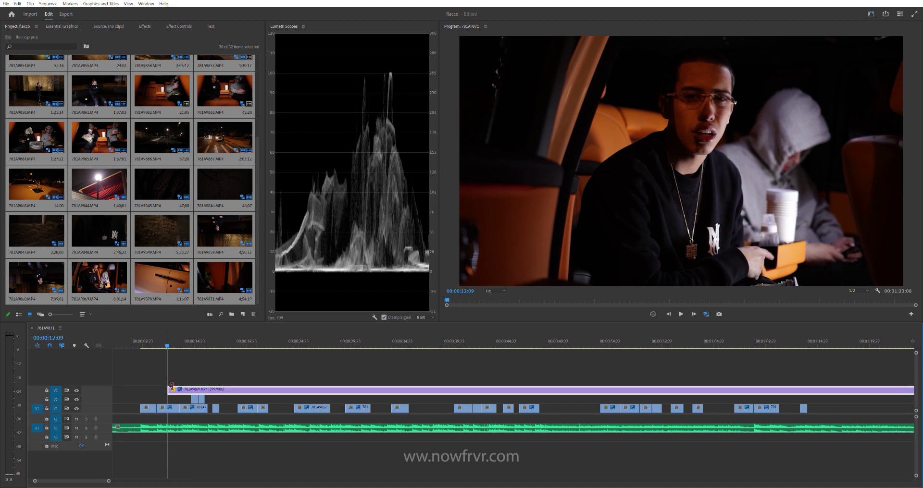
scroll(145, 375, "up", 3)
key("Home")
key("space")
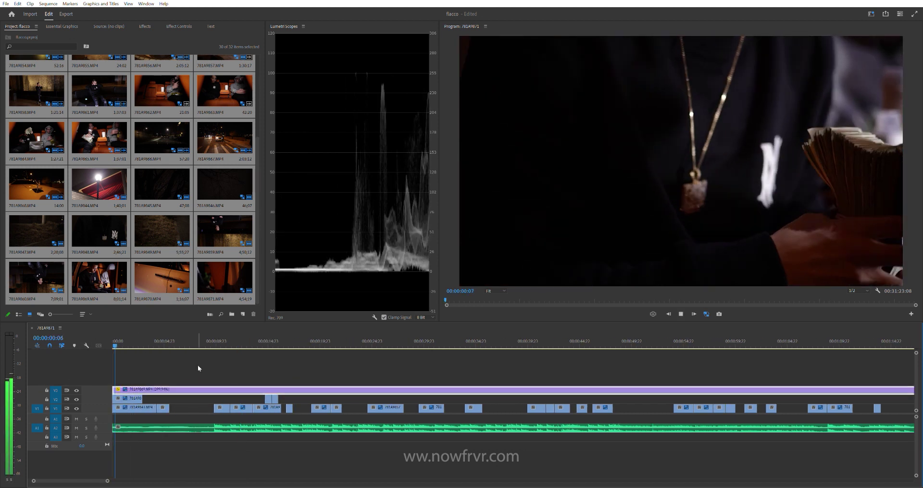
scroll(197, 363, "up", 2, "alt")
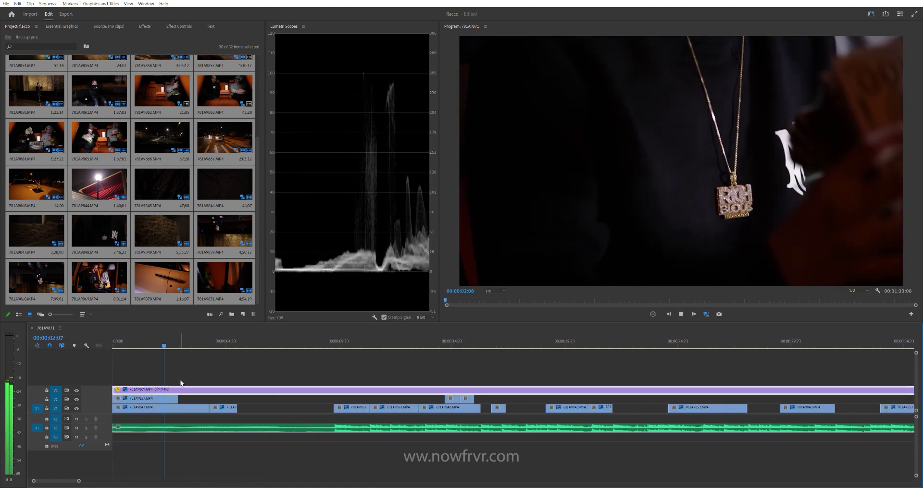
left_click(142, 342)
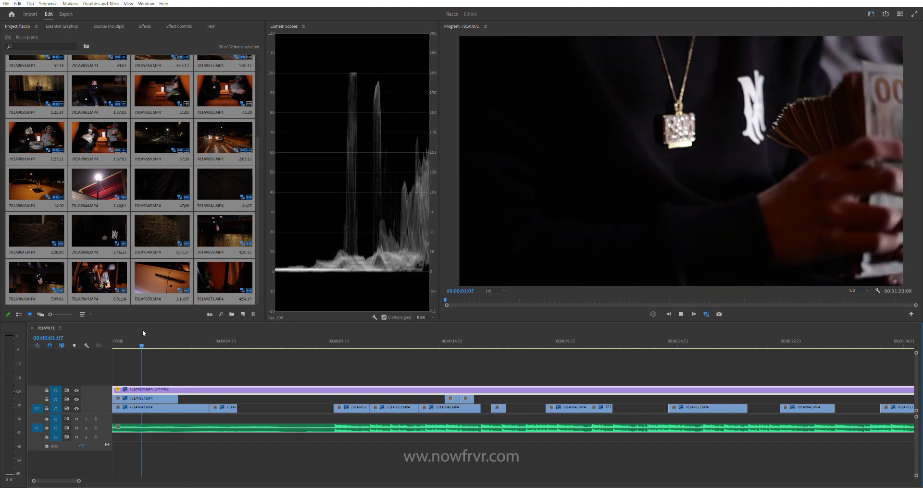
left_click_drag(143, 330, 121, 334)
key("space")
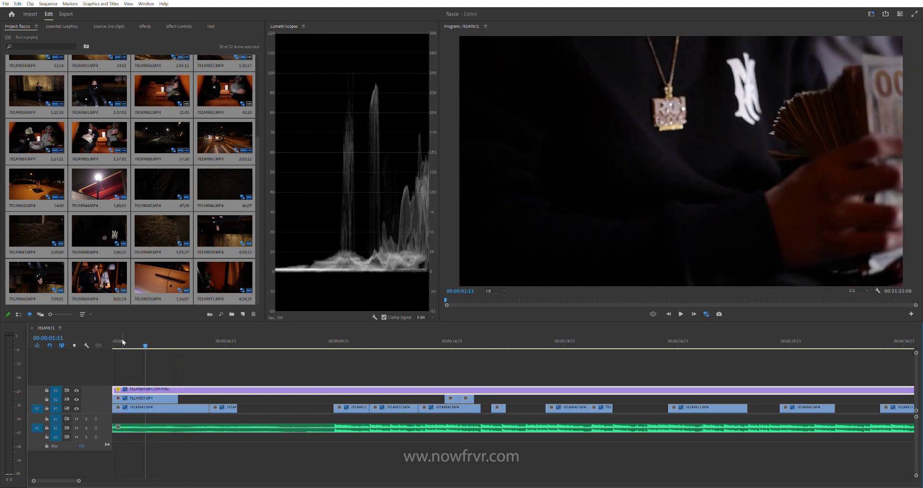
Step: Trim the V3 clip's start about 3 seconds later and split it at the playhead
mouse_move(122, 389)
left_mouse_down()
mouse_move(186, 388)
mouse_move(146, 391)
left_mouse_up()
key("space")
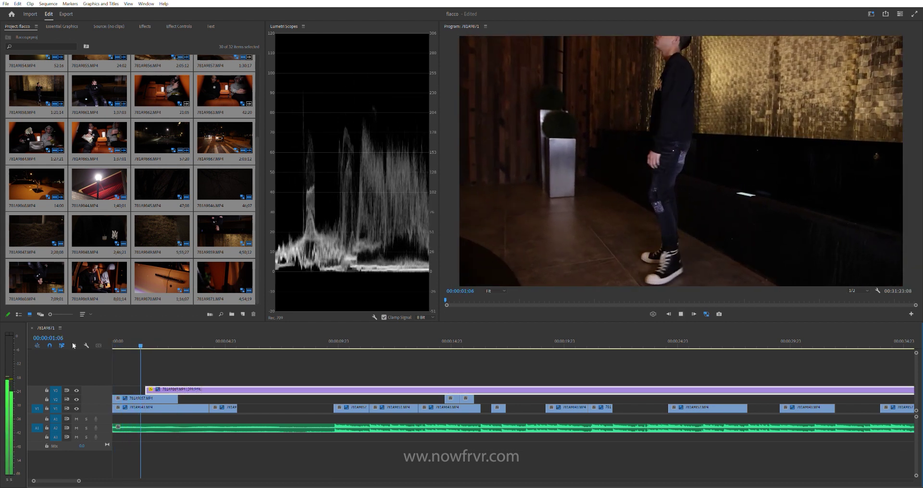
key("space")
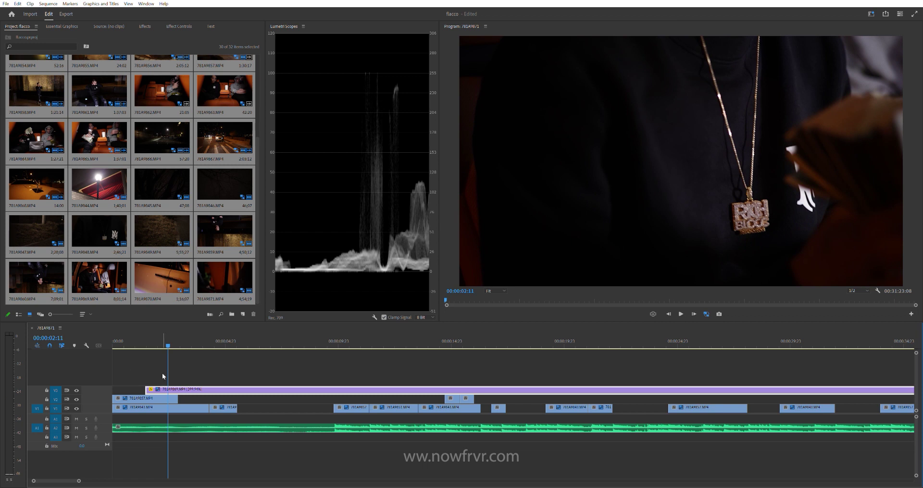
key("ctrl+k")
key("space")
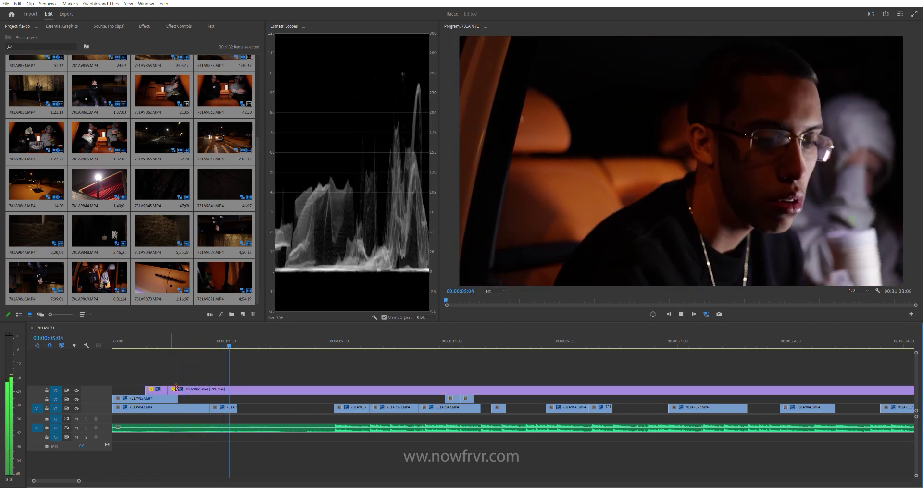
key("minus")
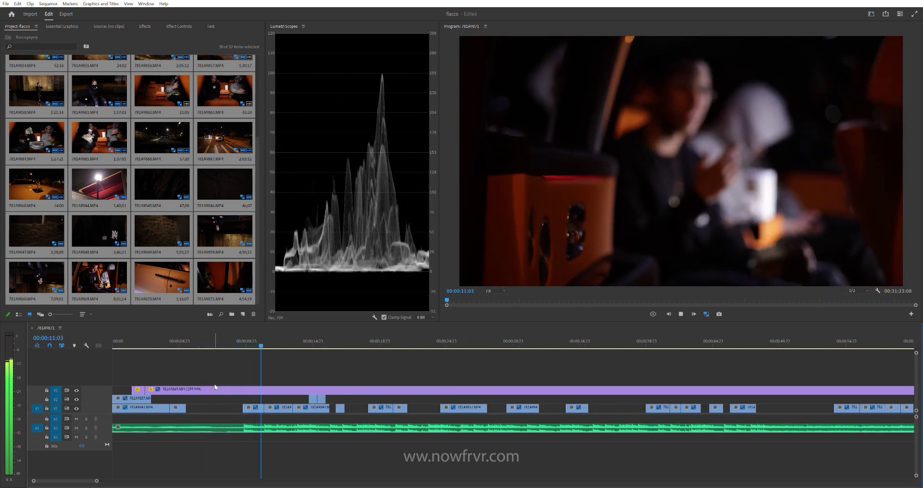
Step: Replay the section around the V3 cut from several points, starting at 06:16
left_click(201, 341)
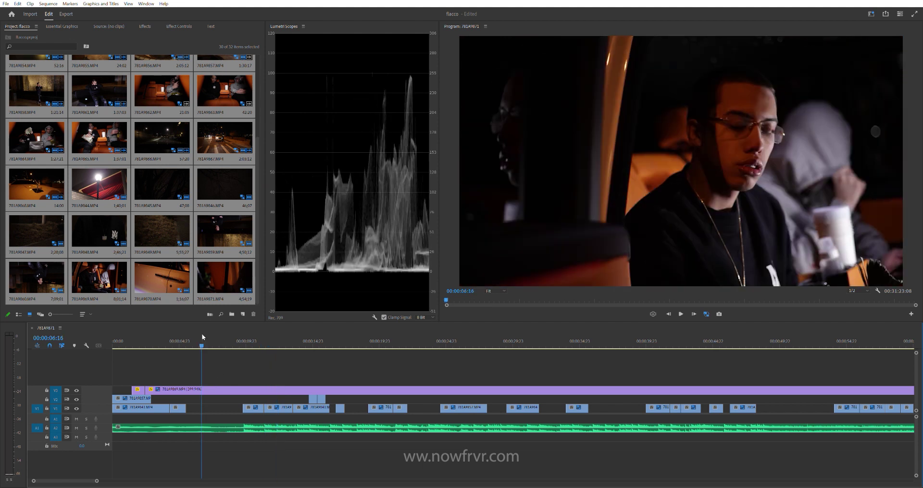
key("space")
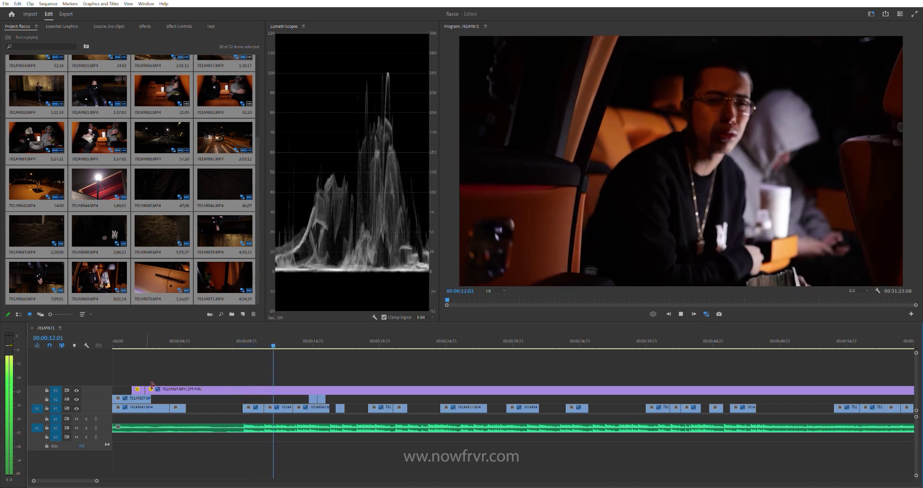
left_click(250, 343)
key("space")
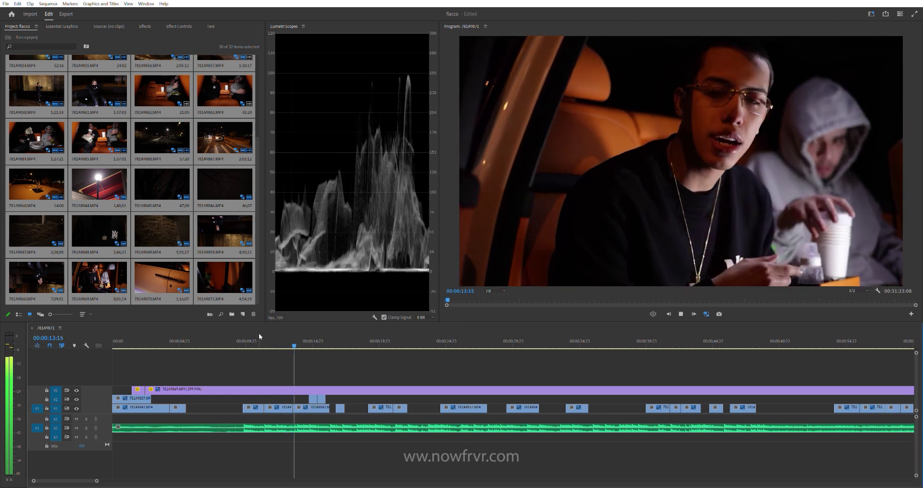
key("space")
left_click(275, 334)
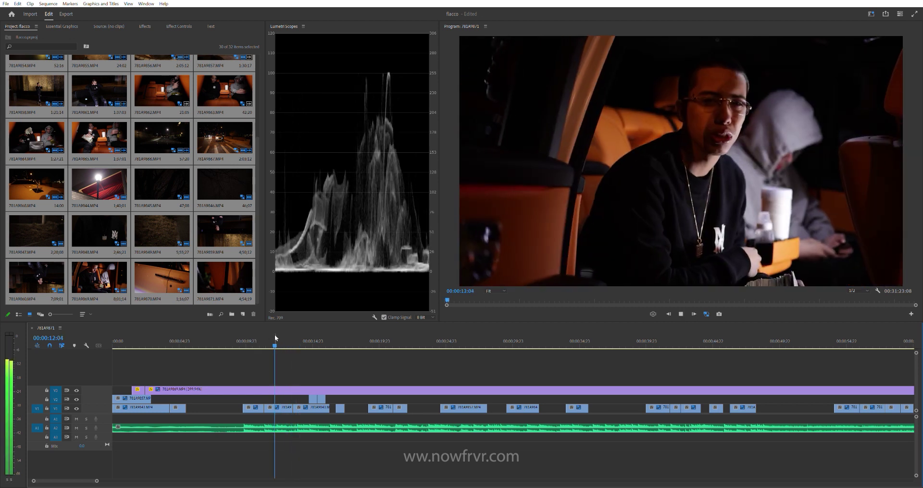
key("space")
Step: Trim the V3 clip's in-point later and replay the edit
key("space")
mouse_move(145, 392)
left_mouse_down()
mouse_move(344, 392)
mouse_move(281, 391)
left_mouse_up()
left_click(251, 334)
key("space")
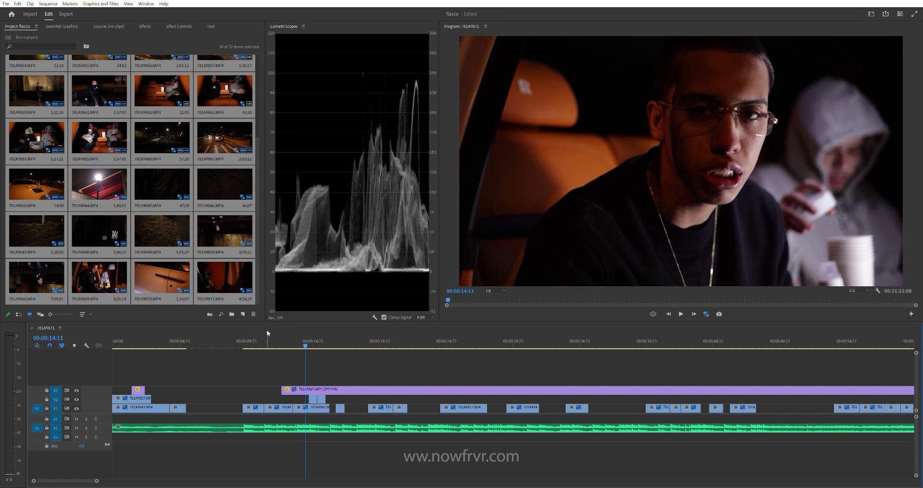
left_click(282, 342)
key("space")
key("space")
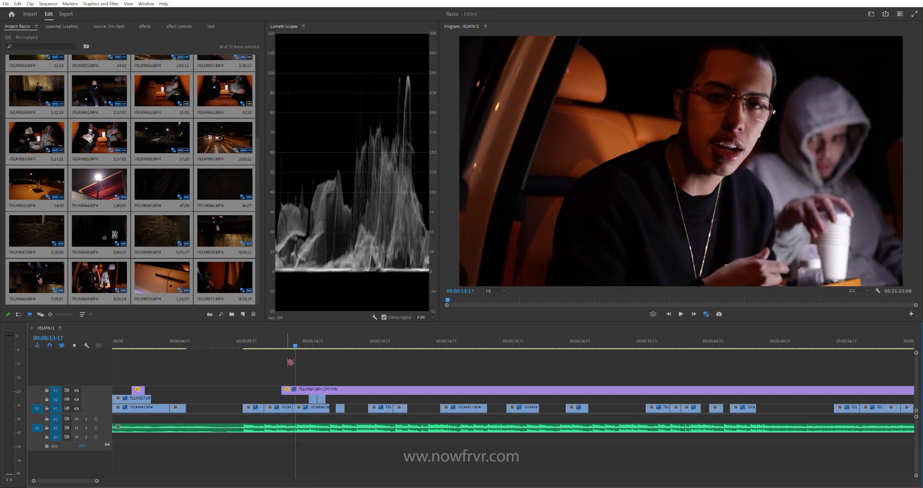
Step: Trim the V3 clip's start further to about 16:03, review it, and zoom in around the edit
scroll(301, 369, "down", 1)
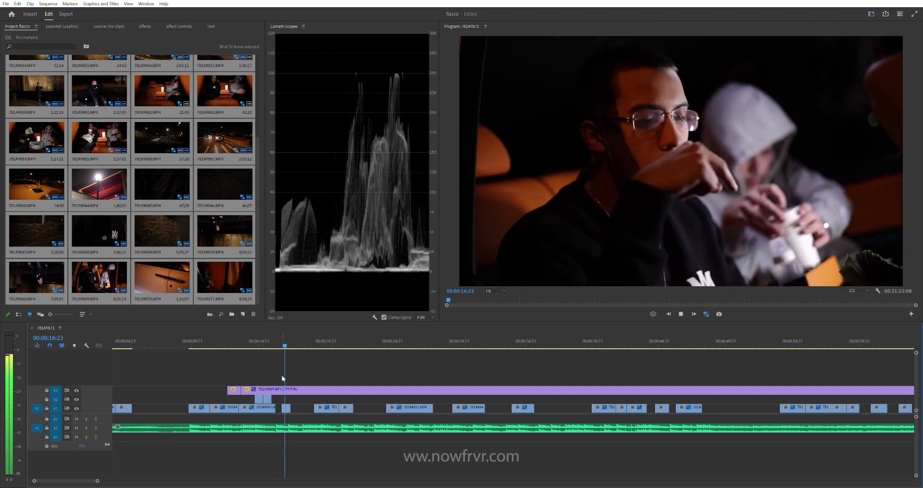
left_click_drag(249, 385, 277, 387)
key("space")
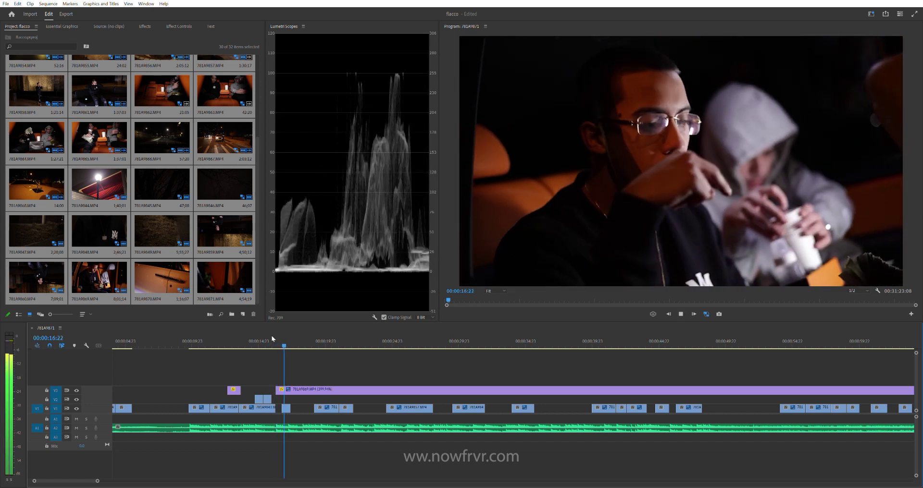
key("space")
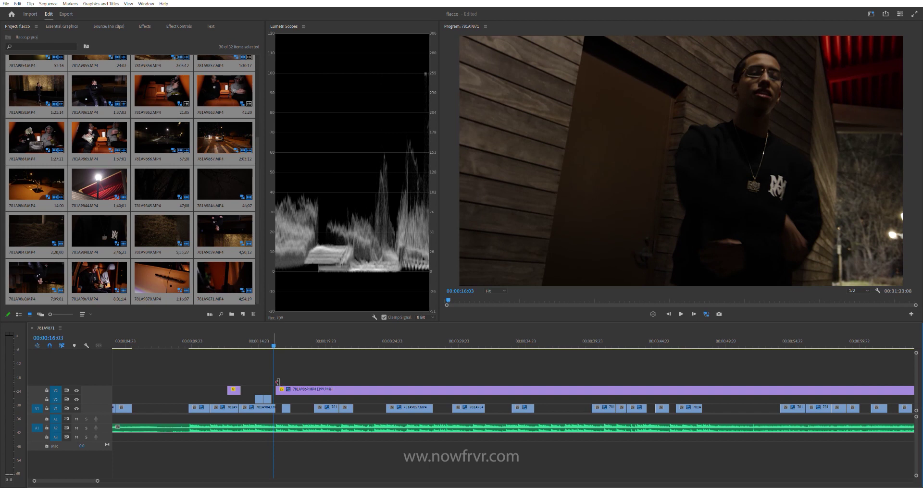
left_click_drag(269, 339, 276, 360)
key("=")
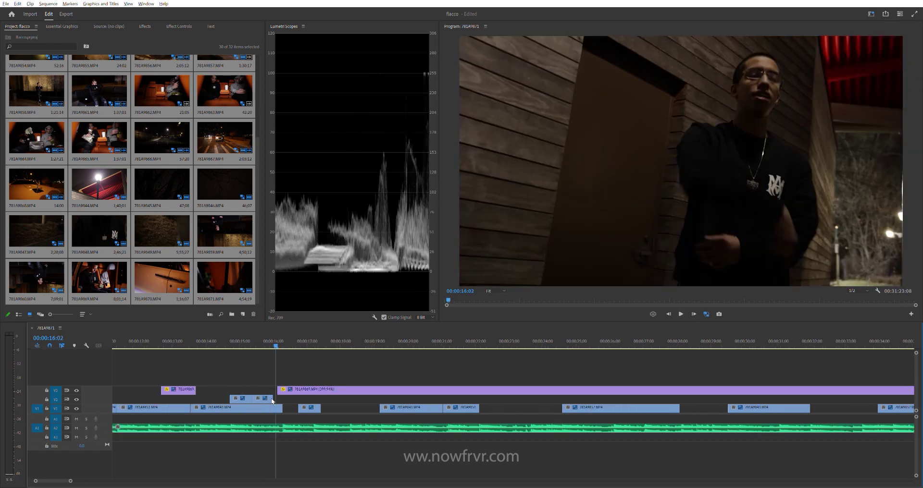
Step: Extend the V3 clip's start by two frames and review the edit from 15:13 to 17:02
left_click_drag(285, 389, 282, 389)
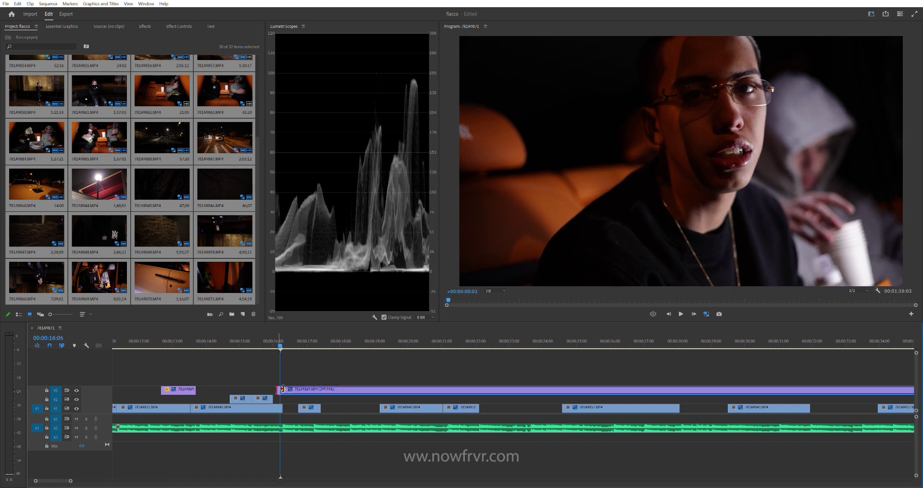
left_click(265, 342)
key("space")
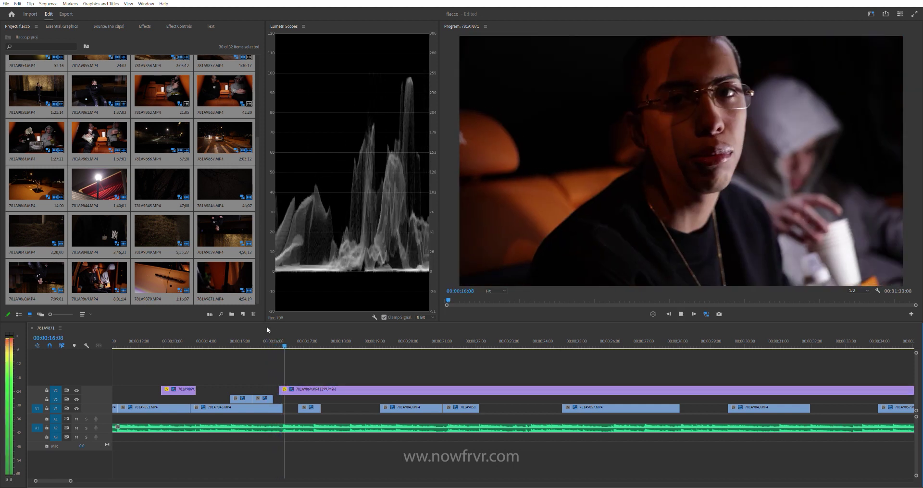
left_click(258, 342)
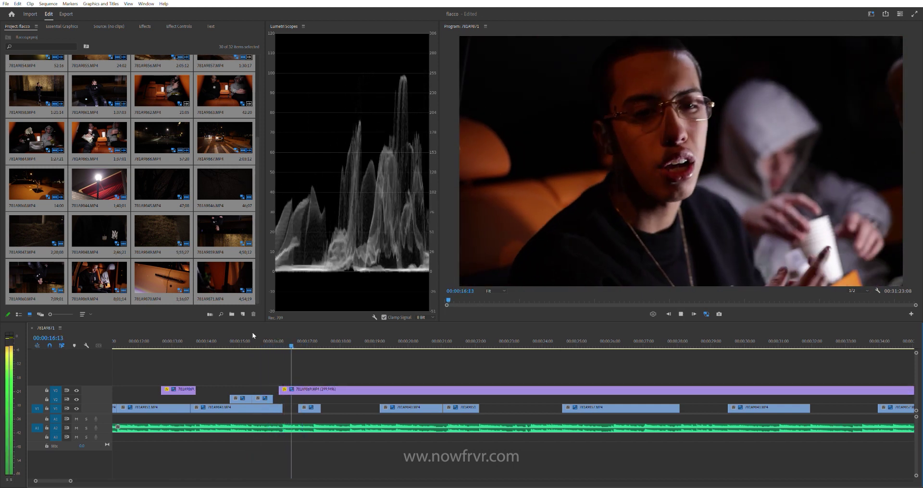
key("space")
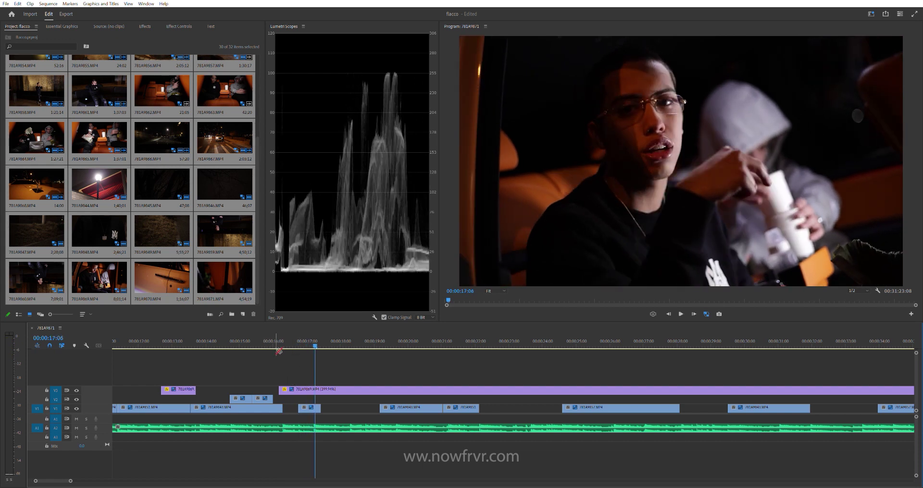
left_click(278, 342)
key("space")
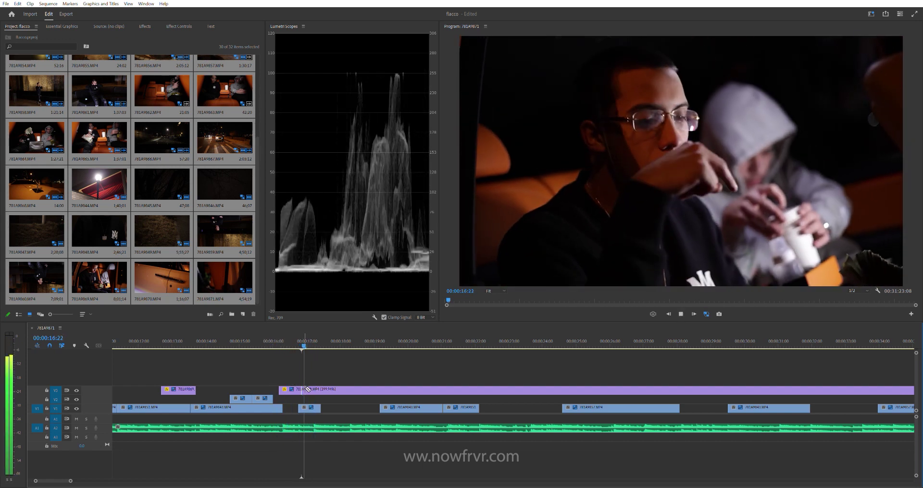
key("space")
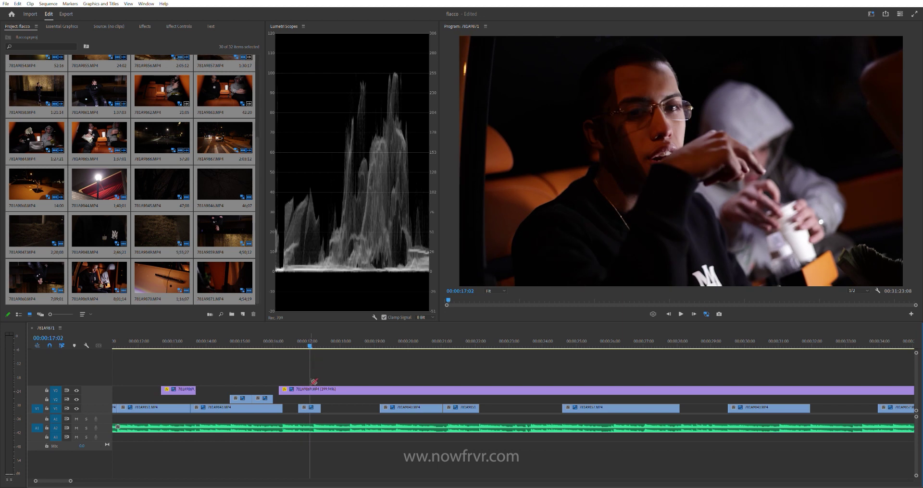
Step: Replay the 17–18 second section and trim the V3 clip's start to 18:01
key("space")
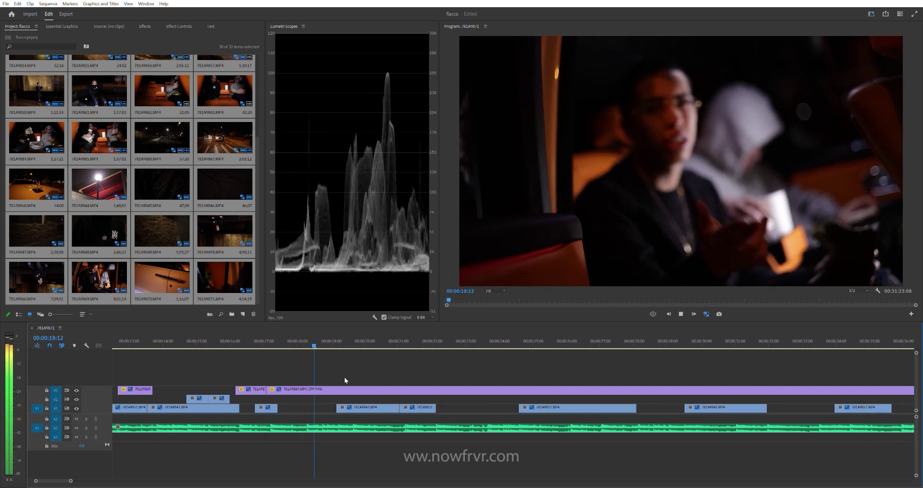
key("space")
left_click(270, 340)
key("space")
key("space")
left_click(274, 340)
key("space")
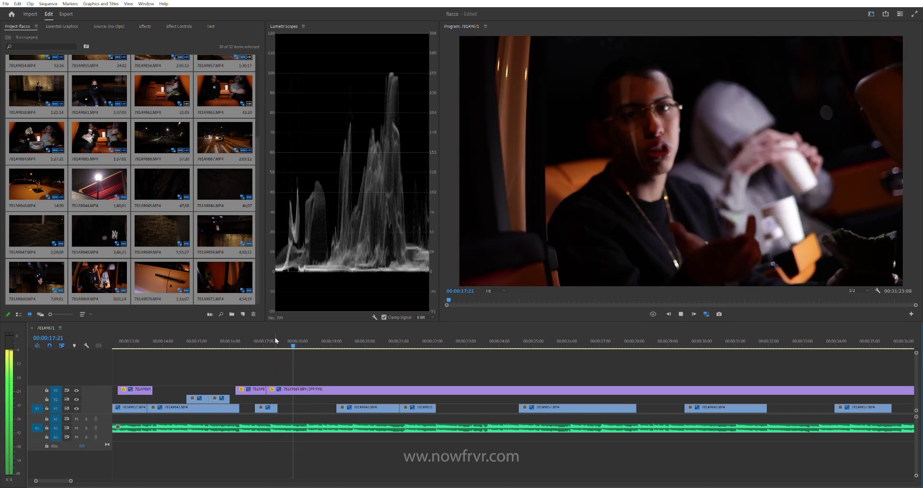
key("space")
left_click_drag(276, 388, 299, 388)
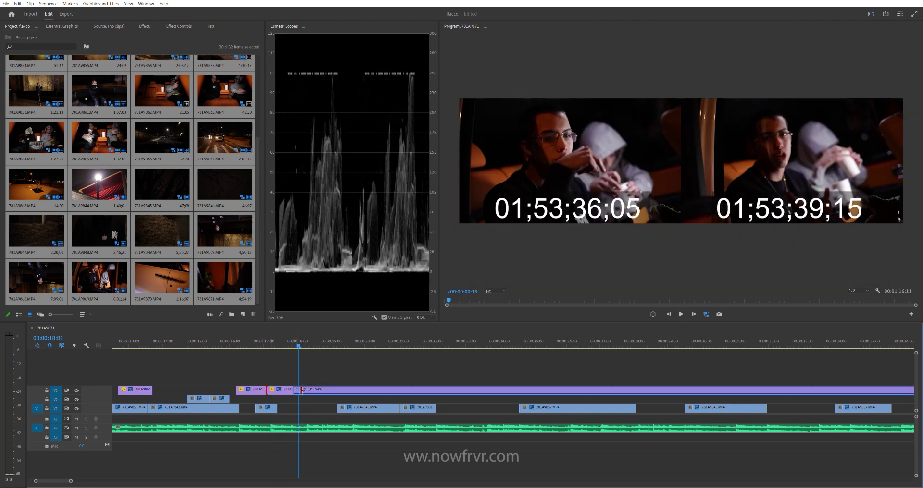
Step: Try deleting the small V1 clip at 17:08 and lengthening the short V3 clip, then undo both
left_click(247, 340)
key("space")
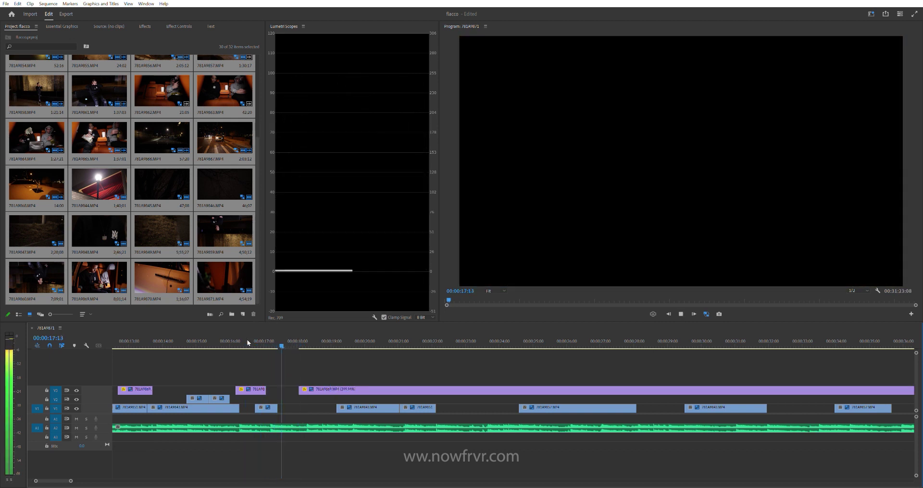
left_click(246, 341)
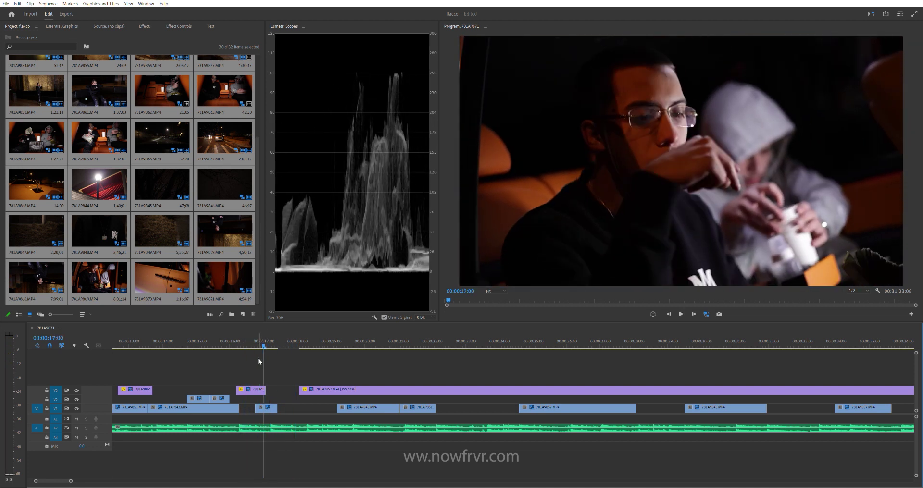
left_click(272, 408)
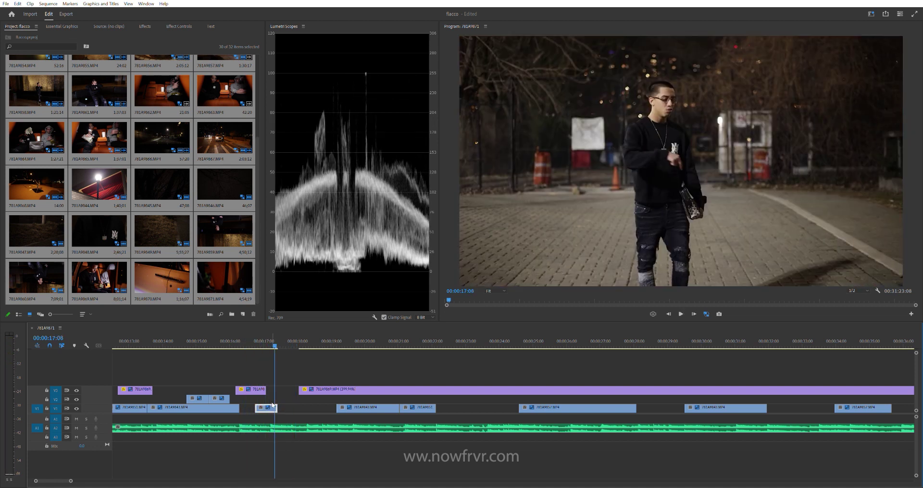
key("Delete")
left_click_drag(266, 388, 271, 389)
key("ctrl+z")
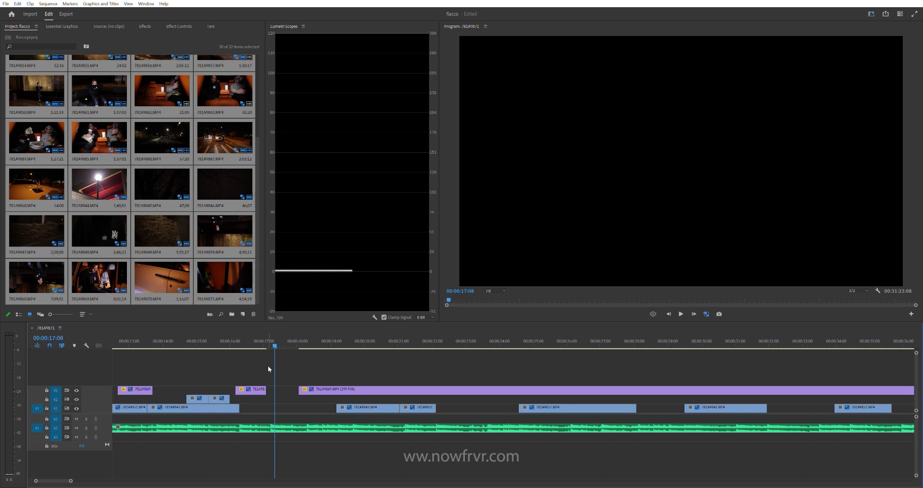
key("ctrl+z")
key("ctrl+z")
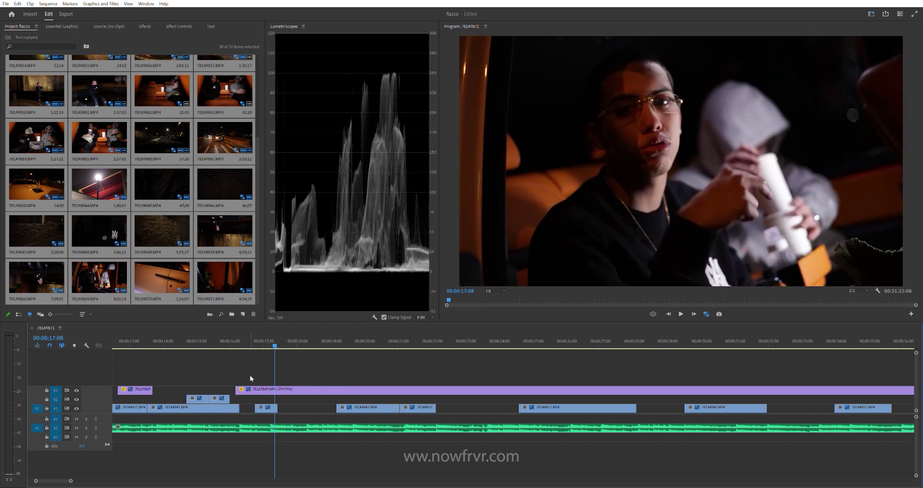
Step: Trim the long V3 clip's start later and review the edit from 16:03
left_click(235, 343)
key("space")
left_click(236, 341)
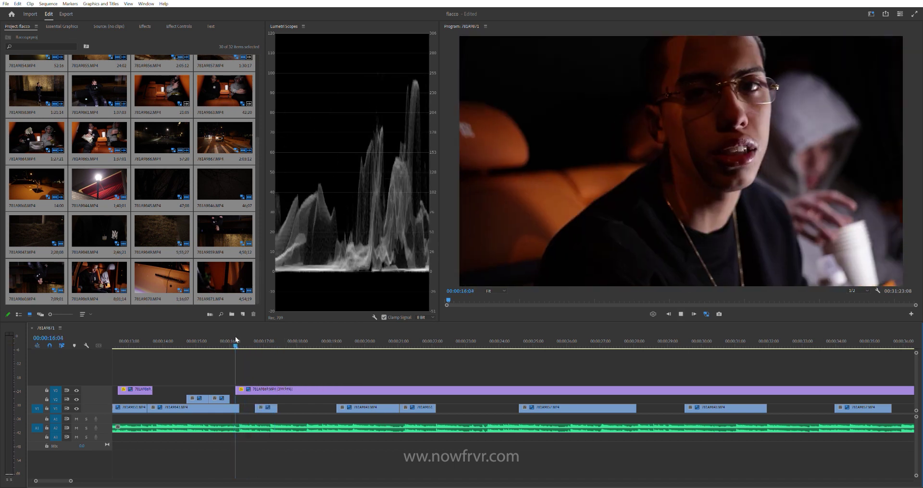
left_click(235, 340)
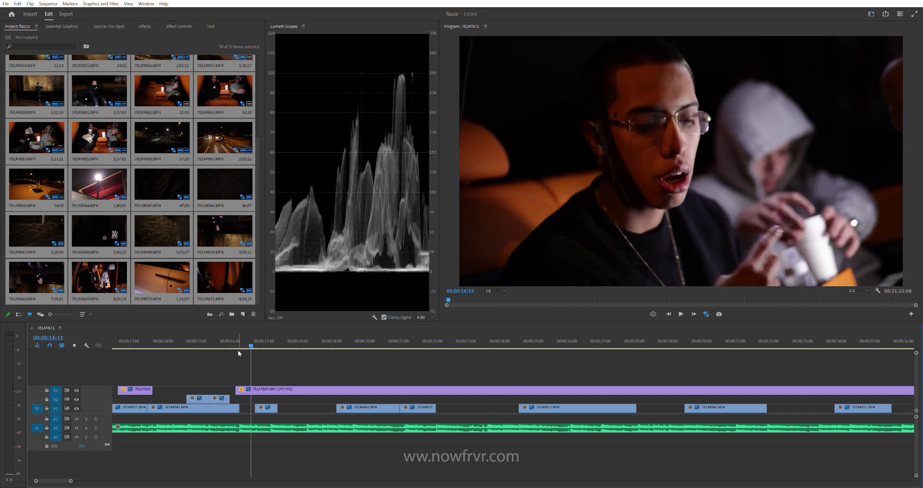
left_click_drag(236, 389, 251, 389)
left_click(232, 335)
key("space")
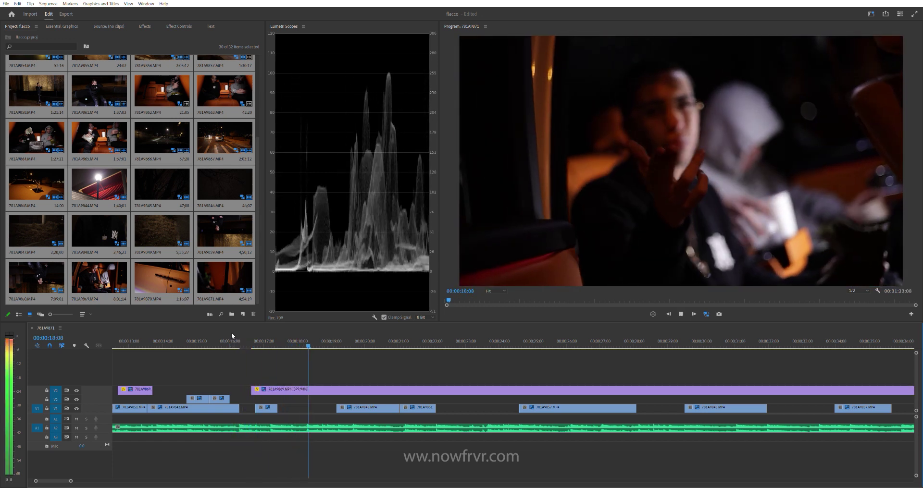
key("space")
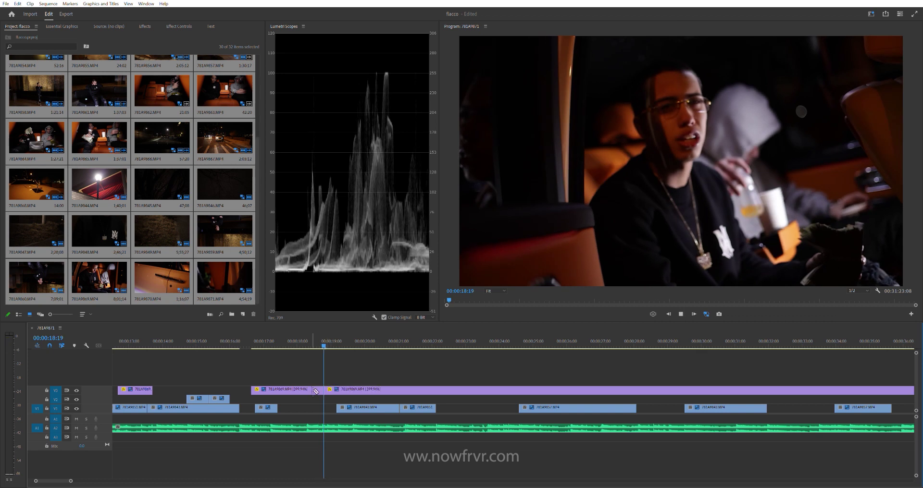
key("space")
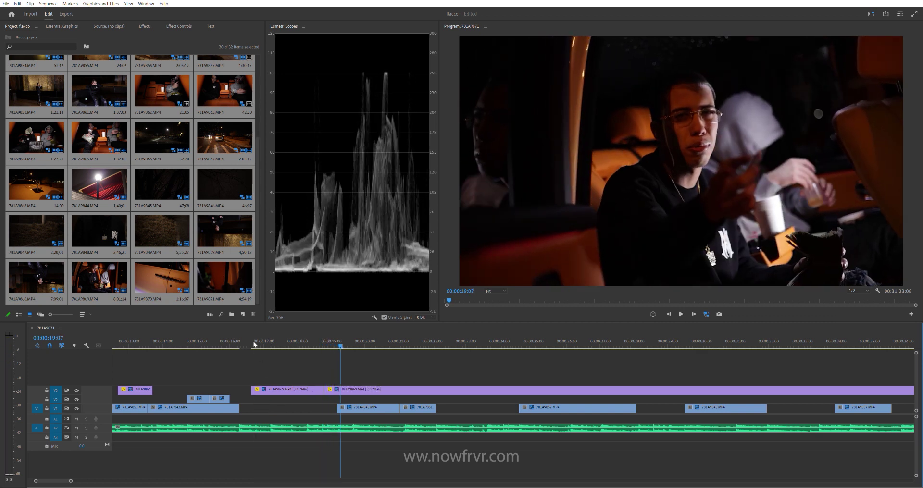
Step: Move the first 781A9869.MP4 piece down from V3 to V1 and replay it
left_click_drag(288, 389, 288, 408)
key("space")
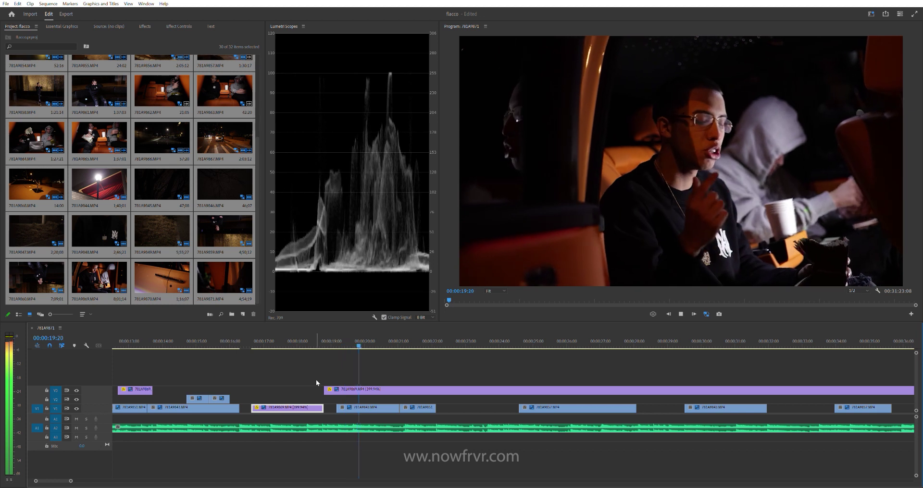
left_click(321, 342)
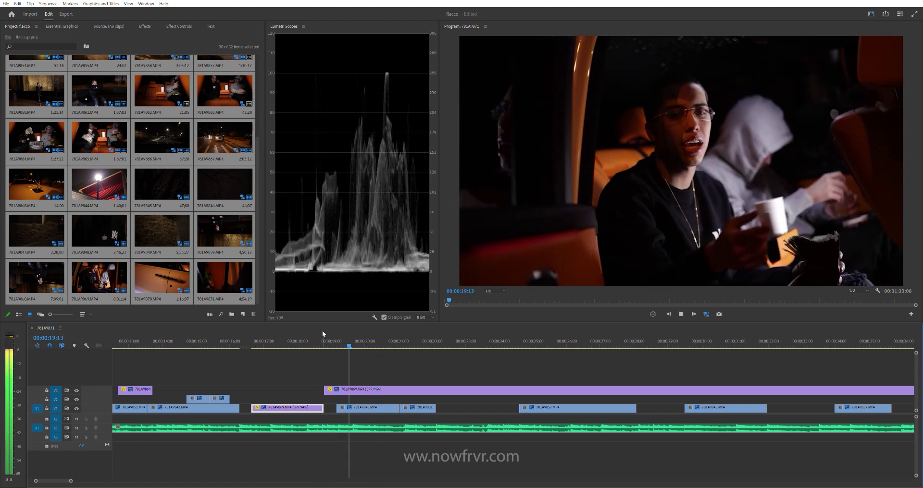
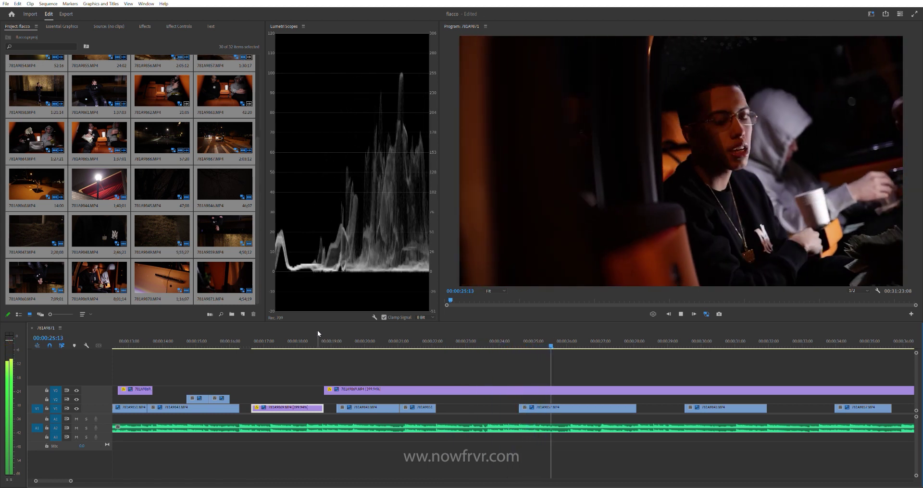
Step: Replay the edit from about 23:13 and 25:00, then park the playhead at 25:01
left_click(483, 343)
scroll(471, 380, "down", 3)
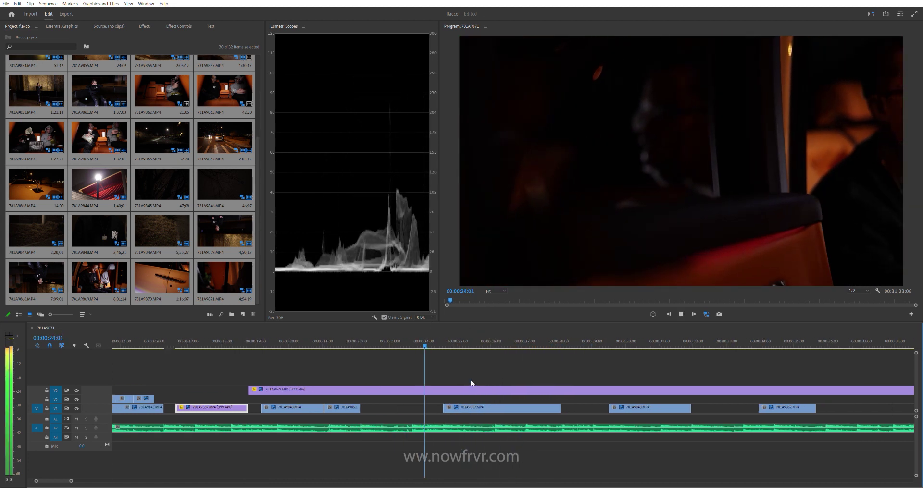
scroll(440, 376, "down", 2)
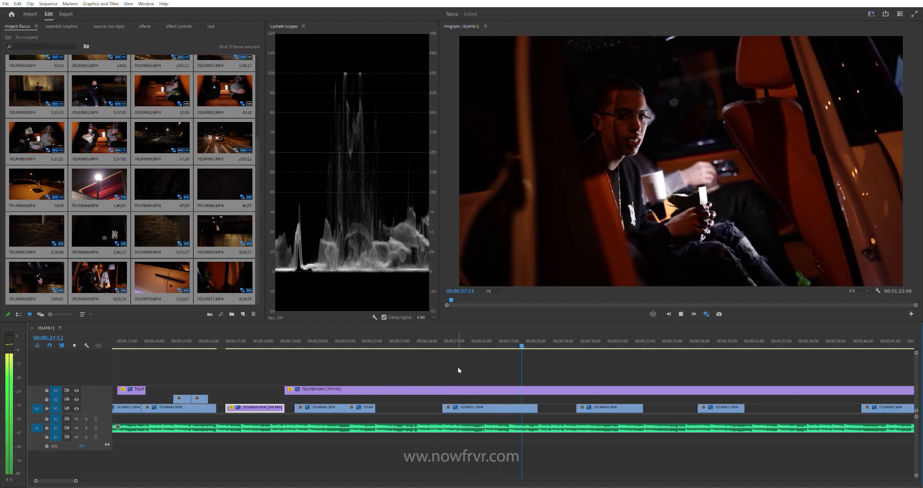
scroll(445, 368, "down", 2)
left_click(394, 337)
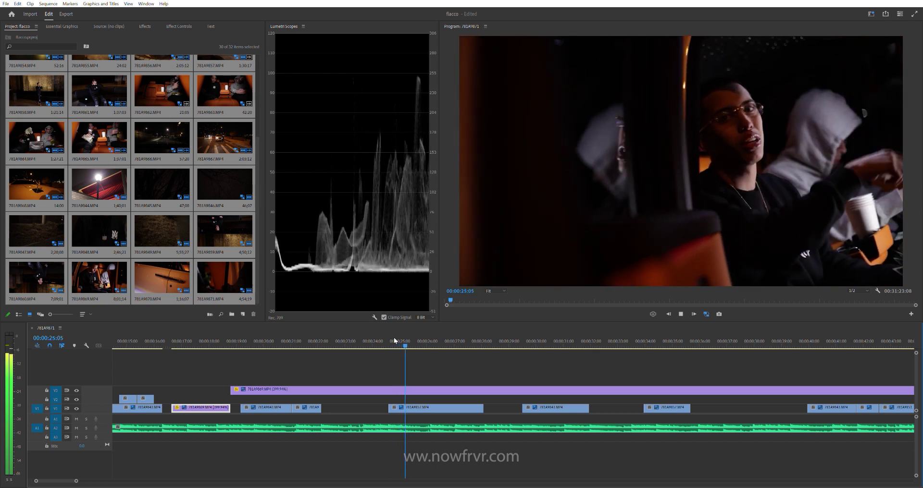
key("space")
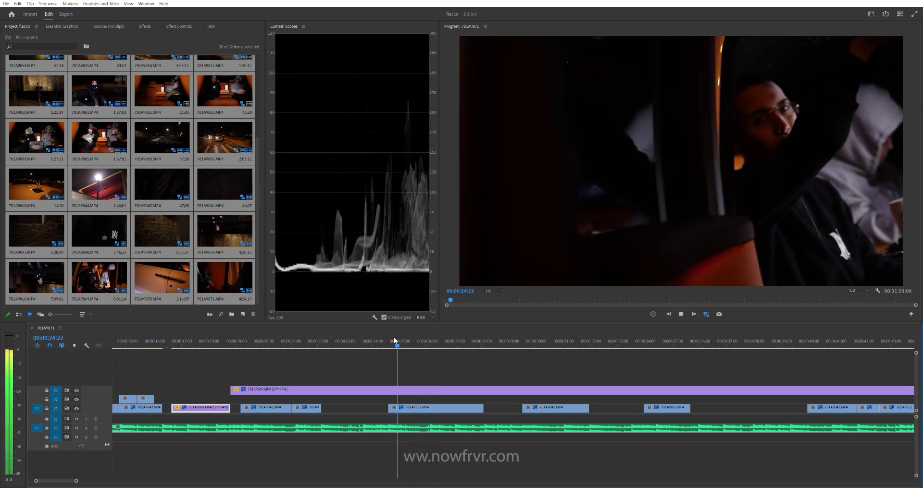
key("Left")
key("Left")
key("Left")
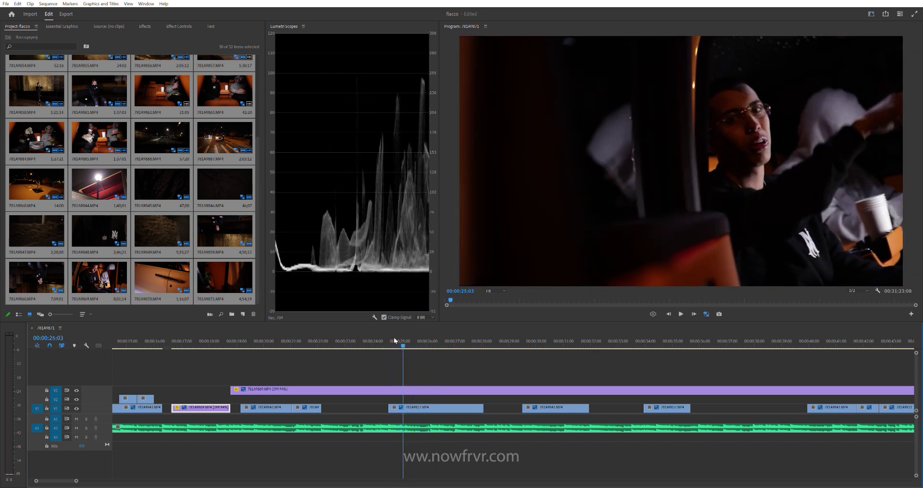
key("Left")
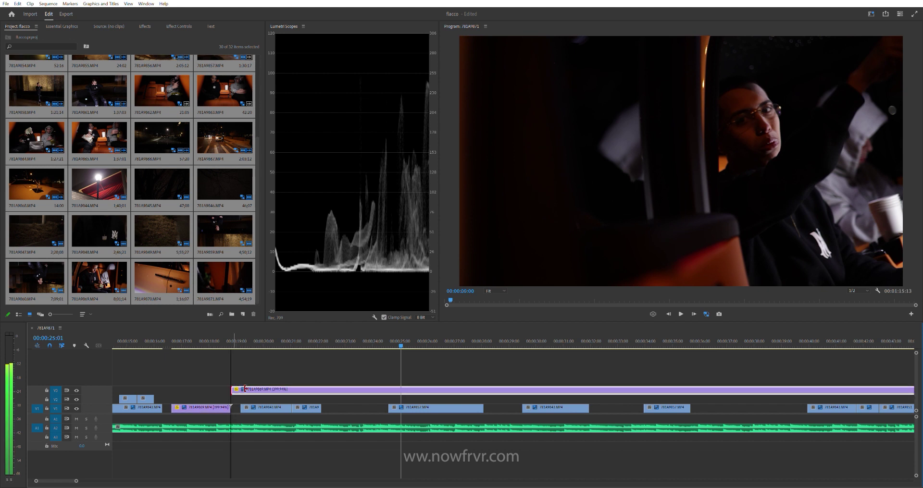
Step: Trim the overlay clip to start at 25:01 and replay the cut through 27:28–29:12
left_click_drag(409, 390, 407, 390)
key("space")
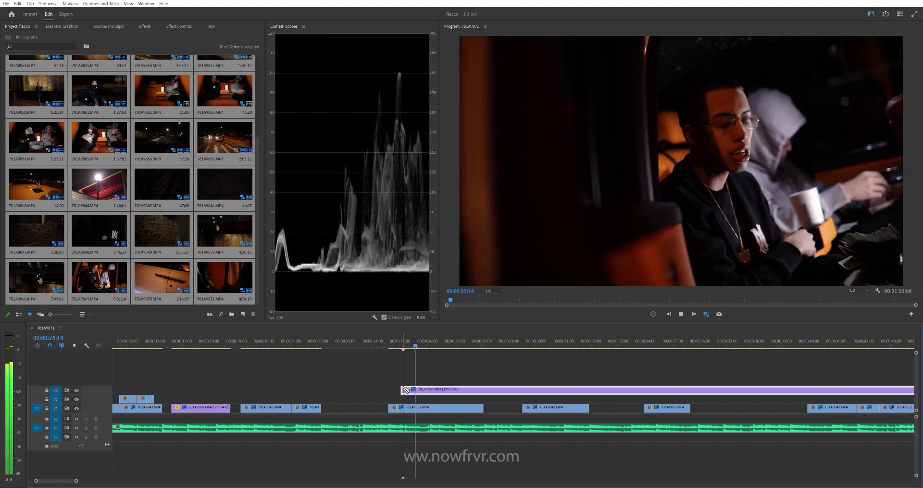
left_click(398, 341)
key("space")
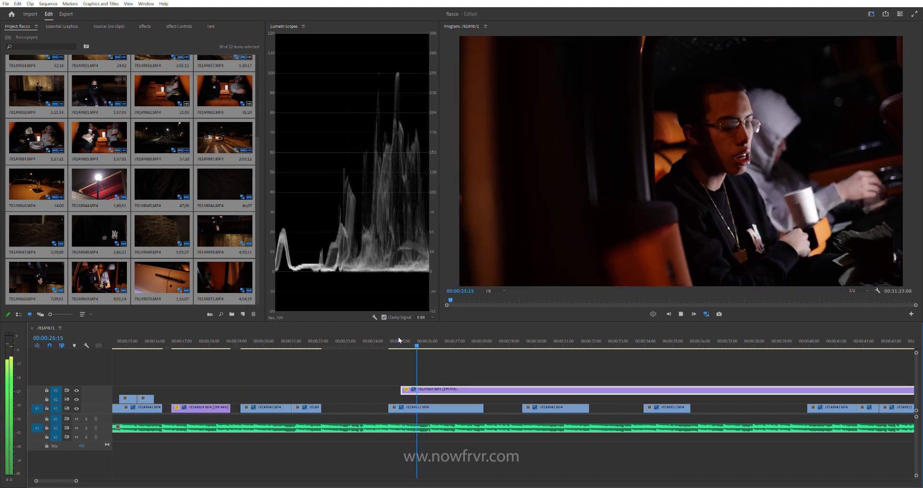
key("space")
key("space")
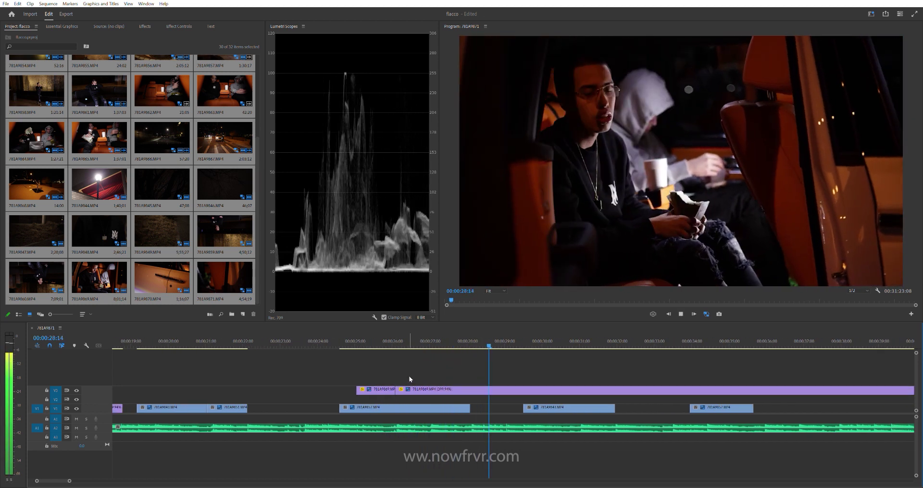
key("space")
left_click(456, 332)
key("space")
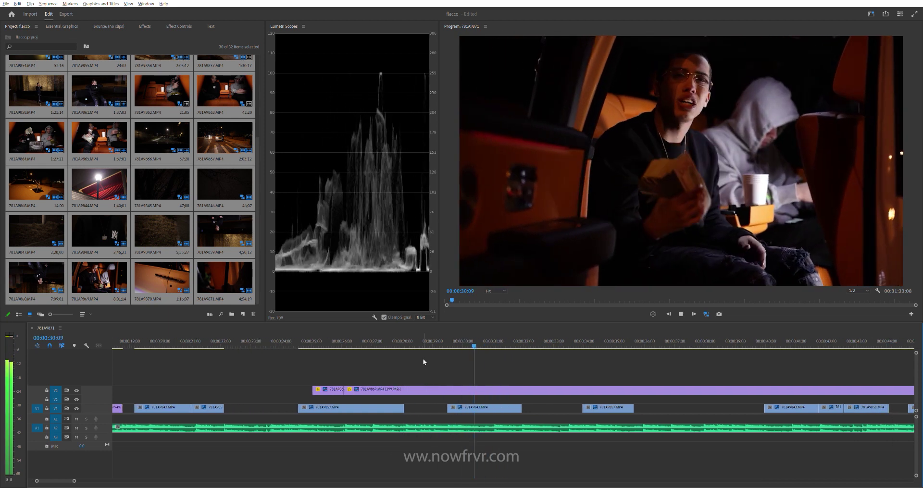
scroll(422, 359, "down", 2)
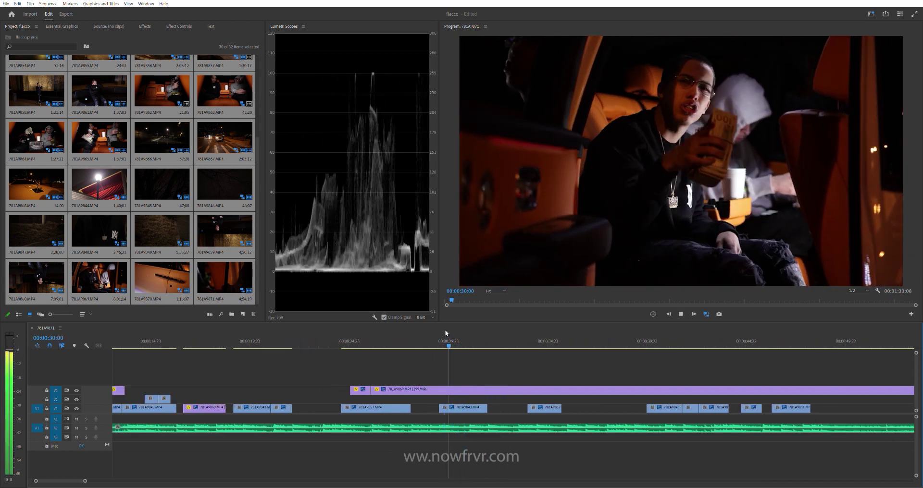
Step: Trim the overlay clip's start to 29:20 and replay the section from 29:01
left_click(445, 330)
left_click_drag(373, 389, 446, 389)
left_click(435, 340)
key("space")
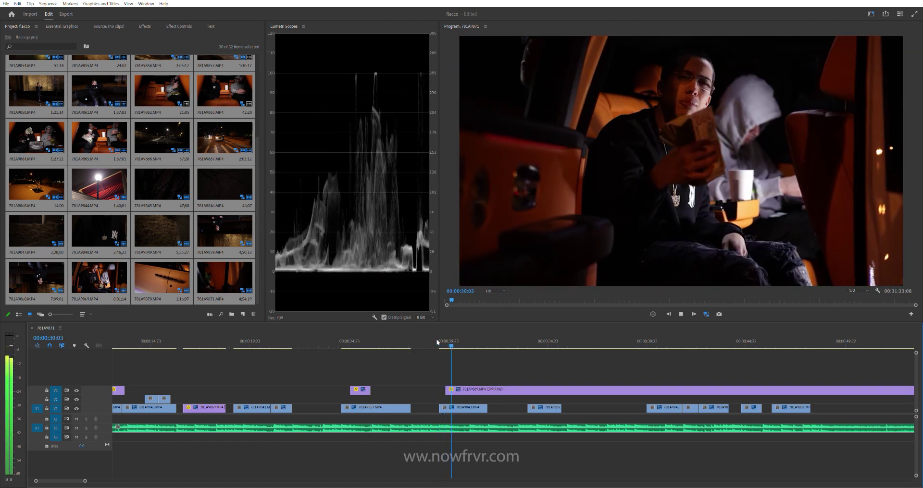
left_click(429, 339)
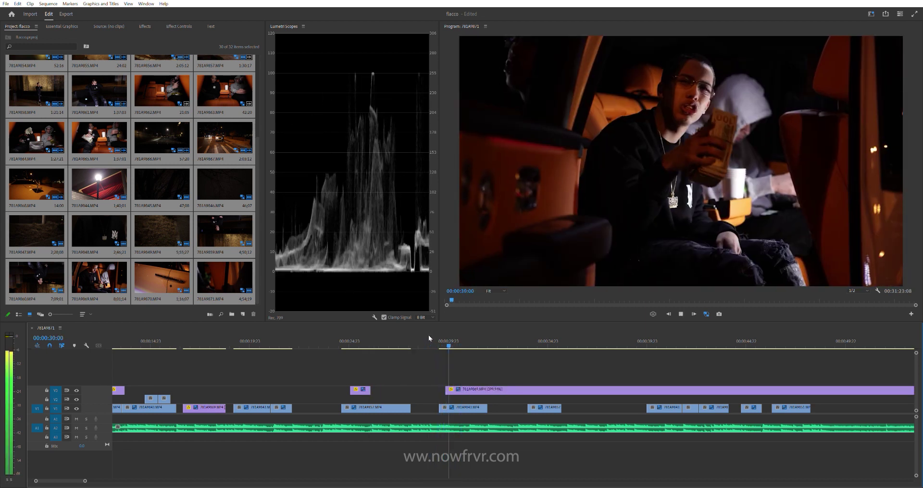
left_click(441, 338)
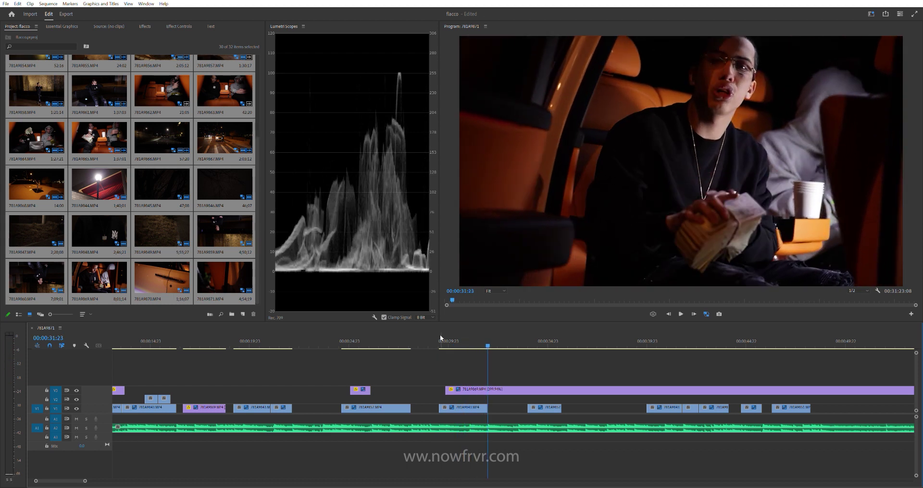
key("space")
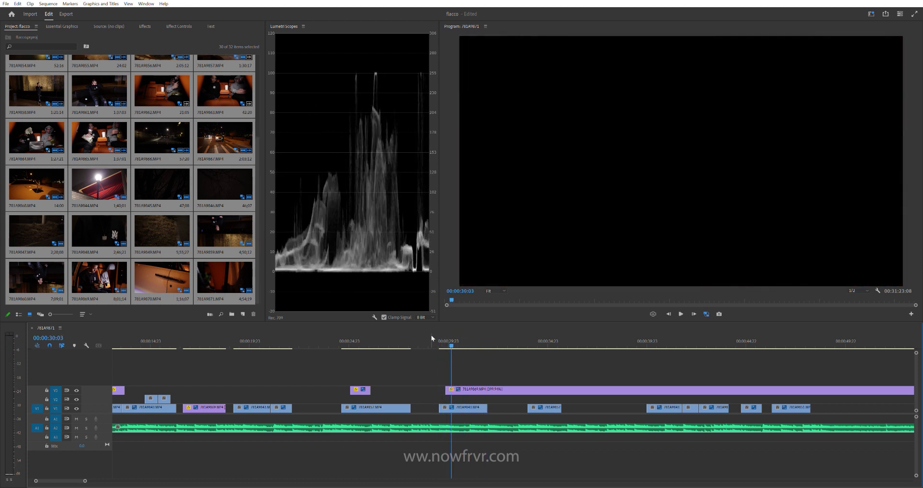
Step: Slide the overlay clip earlier to start at 29:12 and replay it to 31:06
left_click_drag(454, 390, 448, 389)
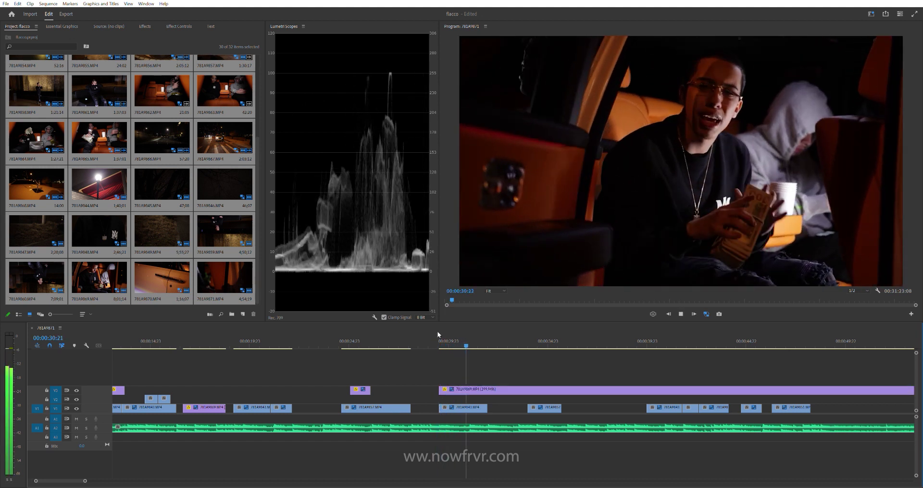
key("space")
left_click(459, 388)
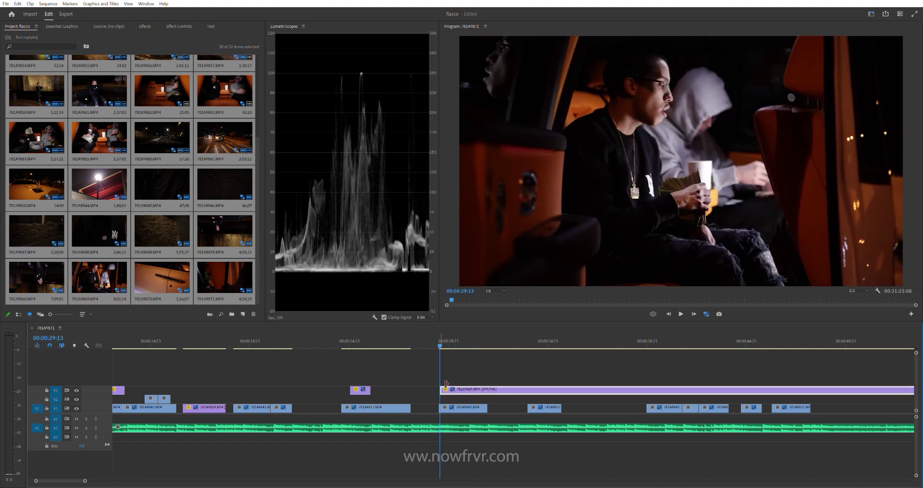
key("space")
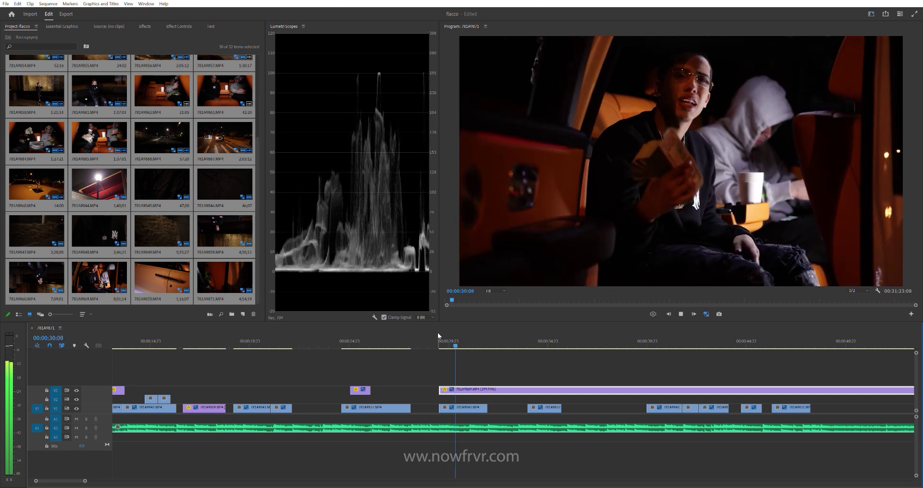
left_click(438, 340)
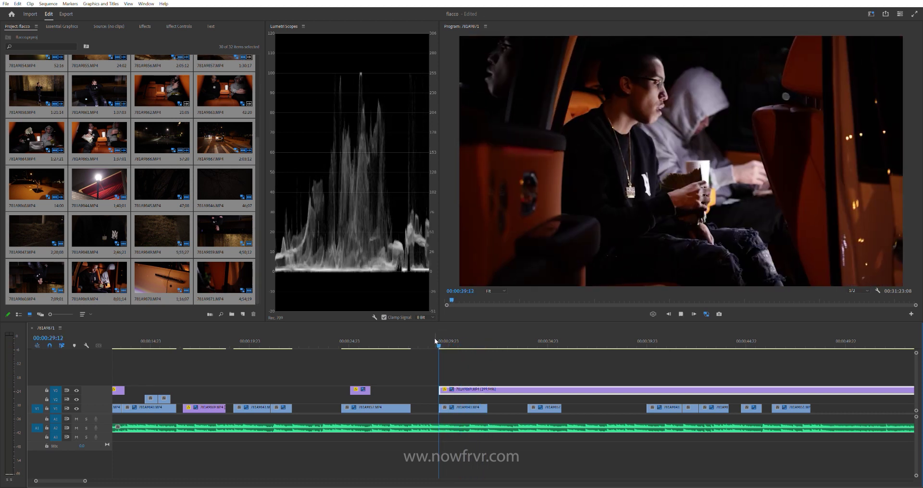
key("space")
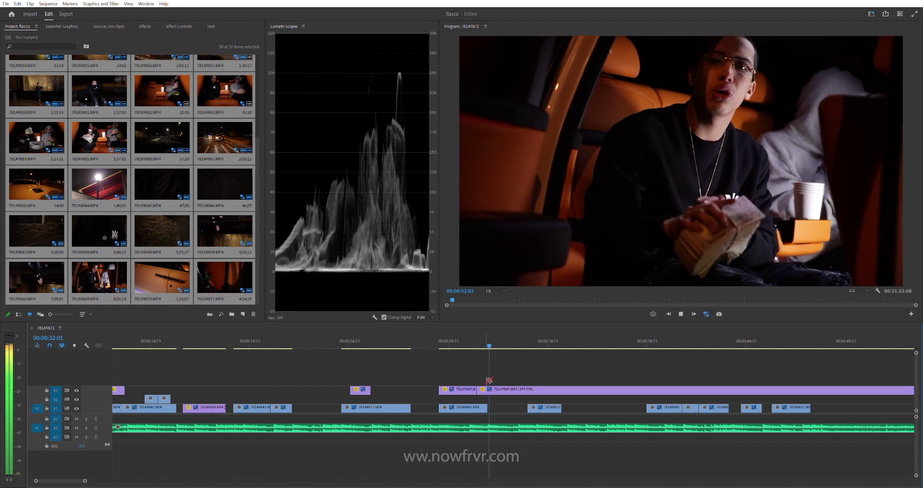
Step: Step the playhead back to 32:01 and play the edit from there
key("space")
key("Left")
key("Left")
key("Left")
key("Left")
key("Left")
key("Left")
key("Left")
key("Left")
key("Left")
key("space")
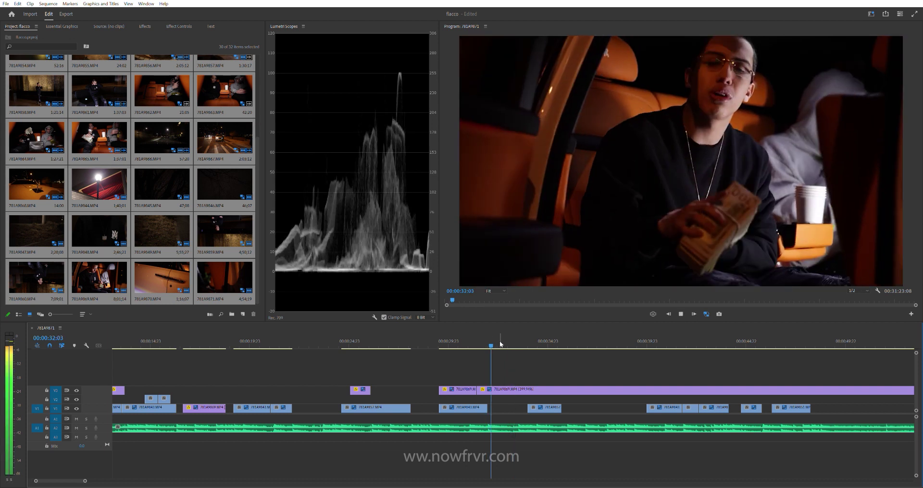
scroll(486, 371, "down", 3)
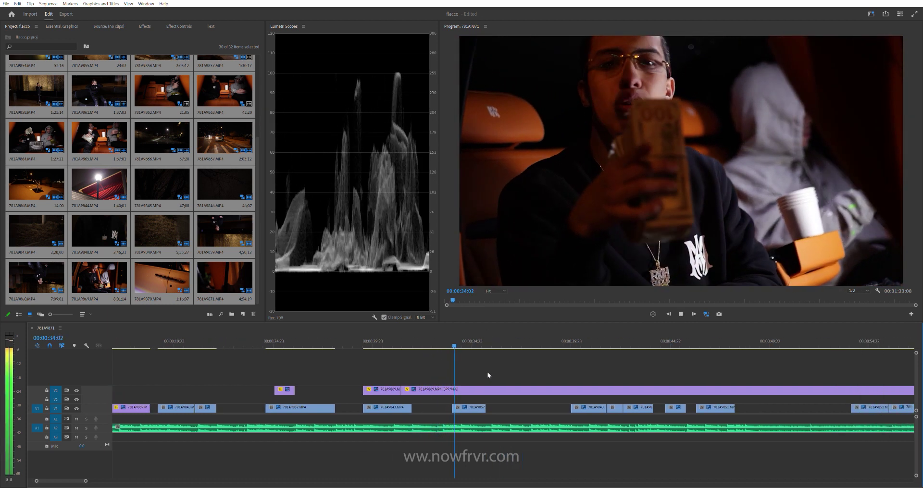
Step: Trim the V3 overlay clip's start later around 36:13 and replay the new start
scroll(425, 378, "down", 3)
key("space")
left_click(397, 341)
key("space")
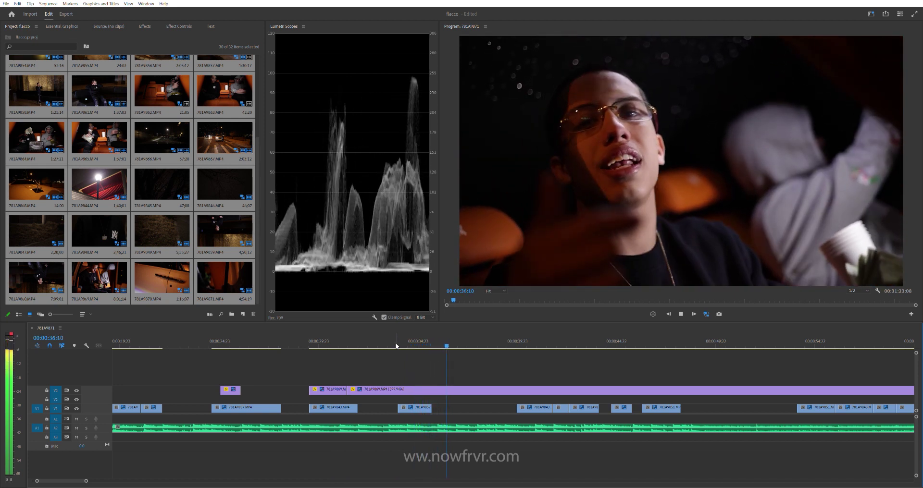
key("space")
left_click_drag(354, 388, 432, 388)
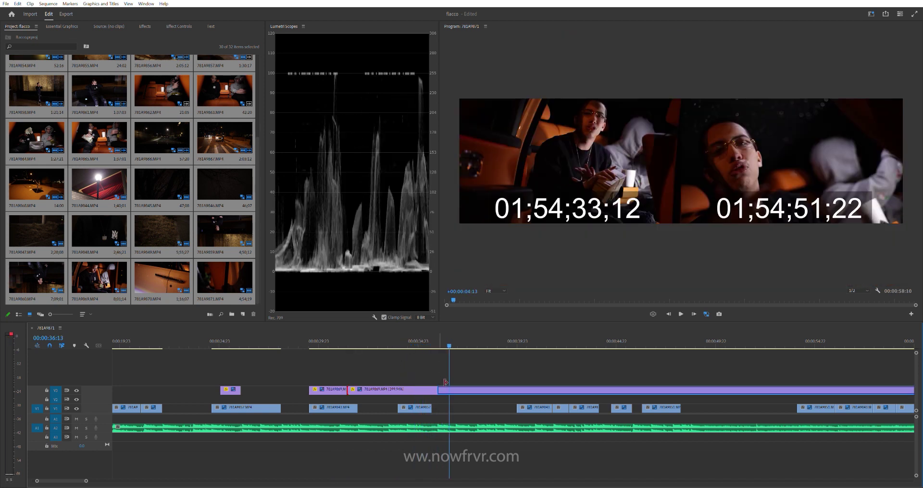
left_click(429, 342)
key("space")
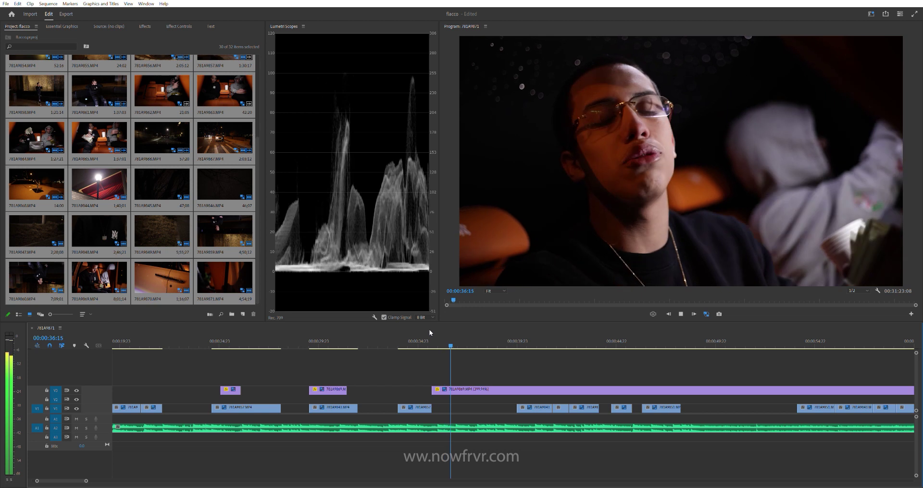
key("space")
key("space")
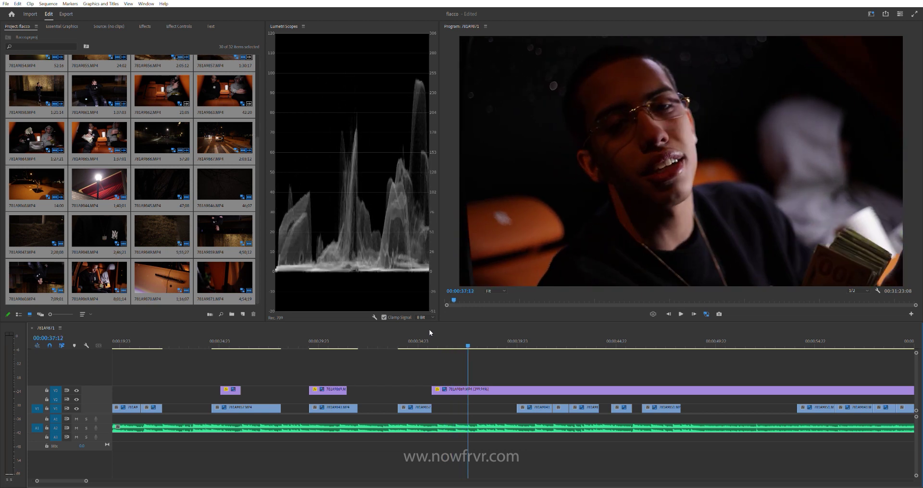
left_click(430, 335)
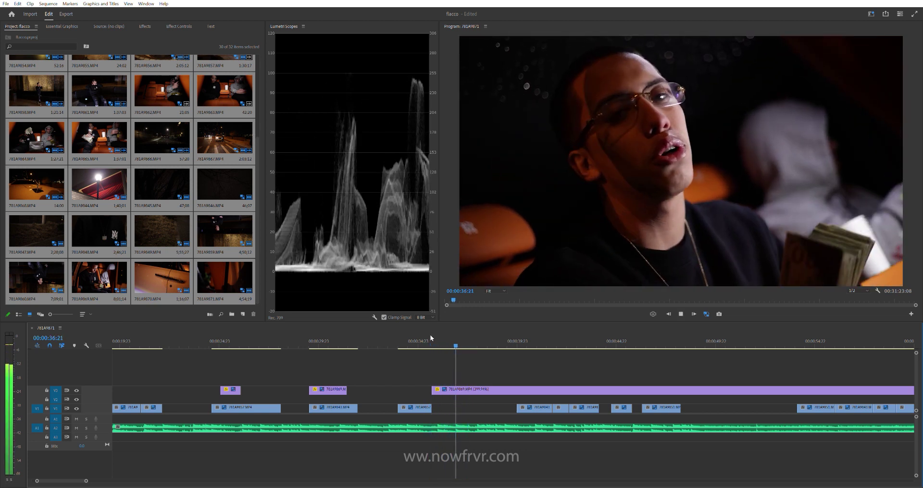
key("space")
left_click(430, 335)
key("space")
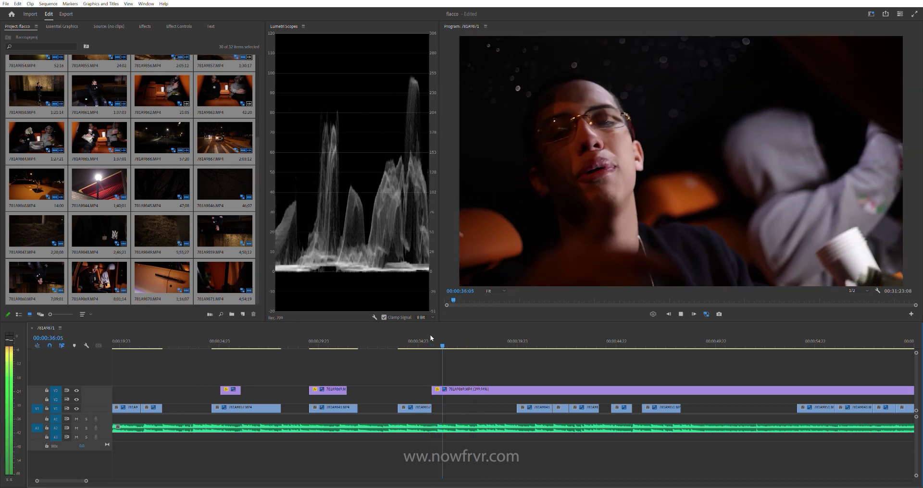
Step: Split the V3 overlay clip on the beat, review the cut, then undo the split
left_click(461, 389)
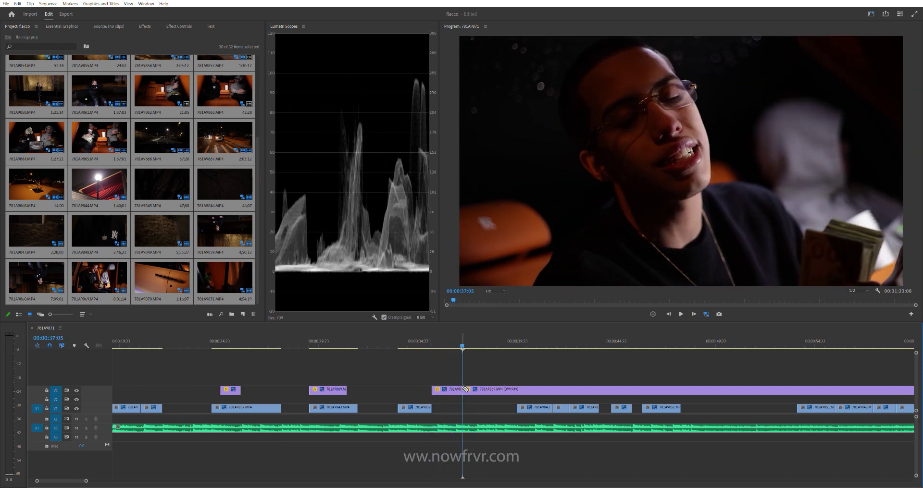
scroll(385, 370, "down", 3)
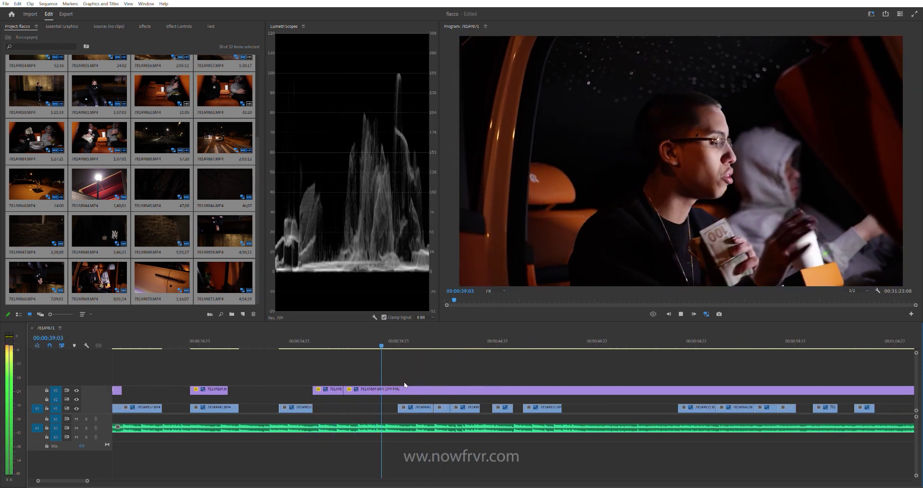
left_click_drag(376, 332, 353, 332)
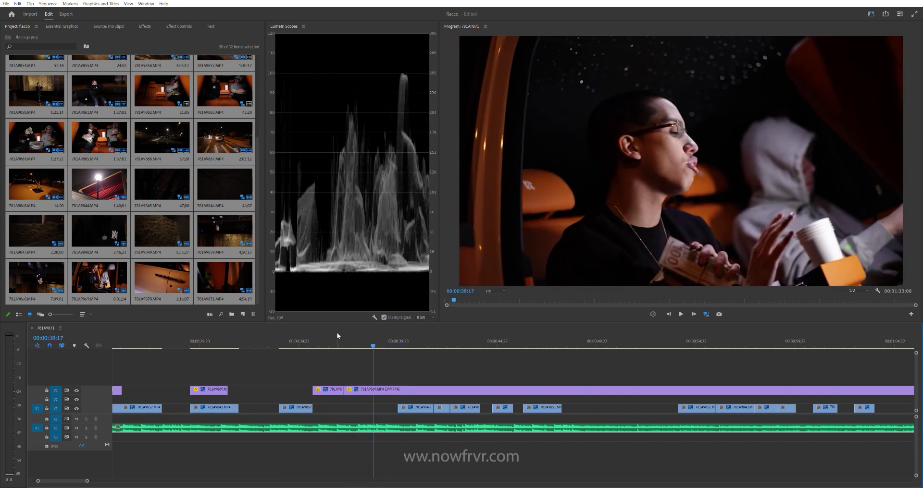
left_click(338, 333)
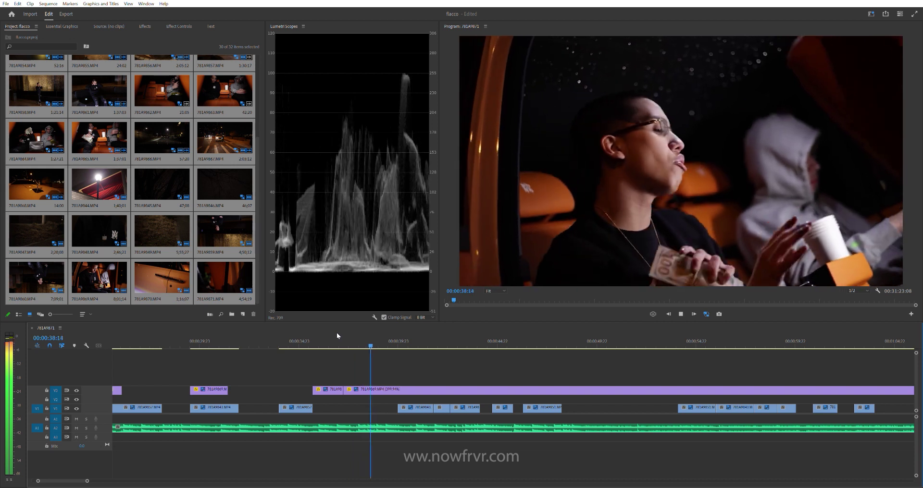
key("space")
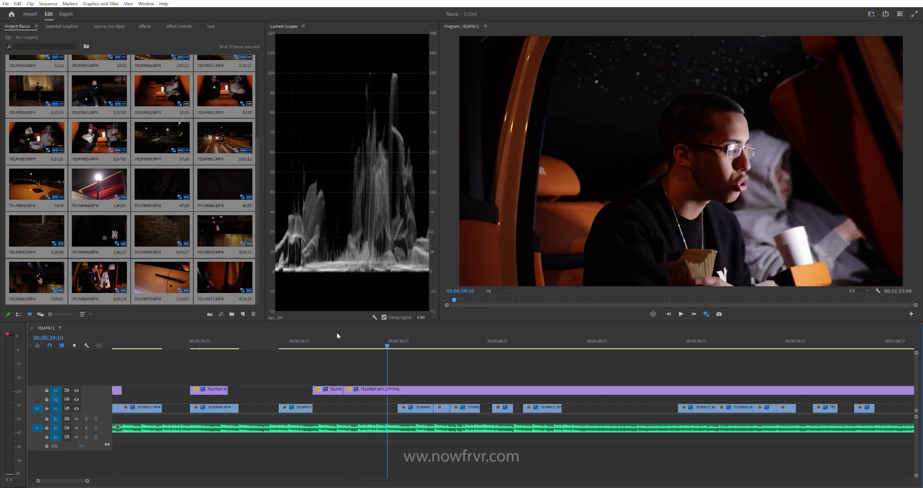
key("ctrl+z")
Step: Try a cut after 35:07, undo it, and park two frames past 36:04 on the beat
left_click(306, 339)
key("space")
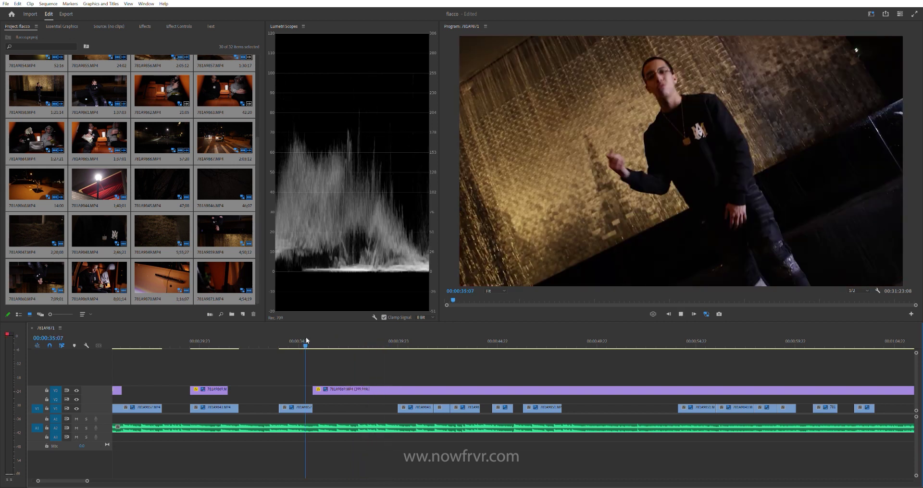
key("space")
left_click(339, 389)
key("space")
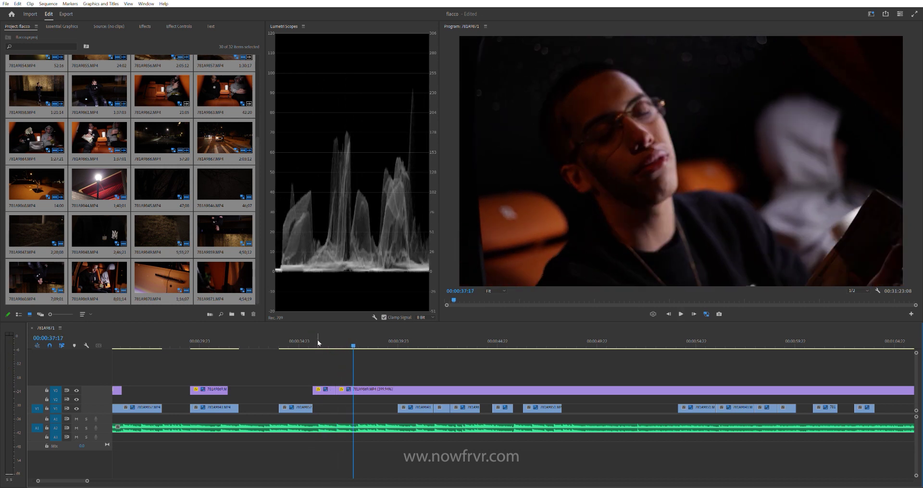
key("ctrl+z")
left_click(321, 339)
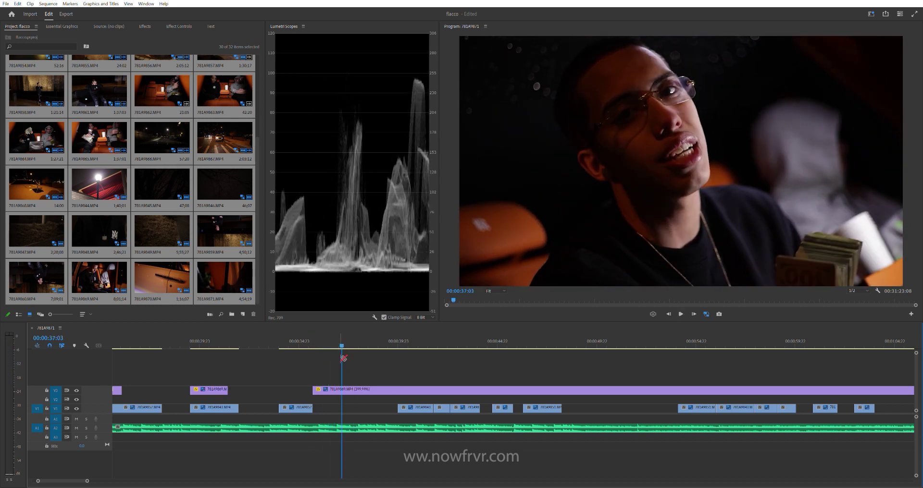
key("Right")
key("Right")
key("space")
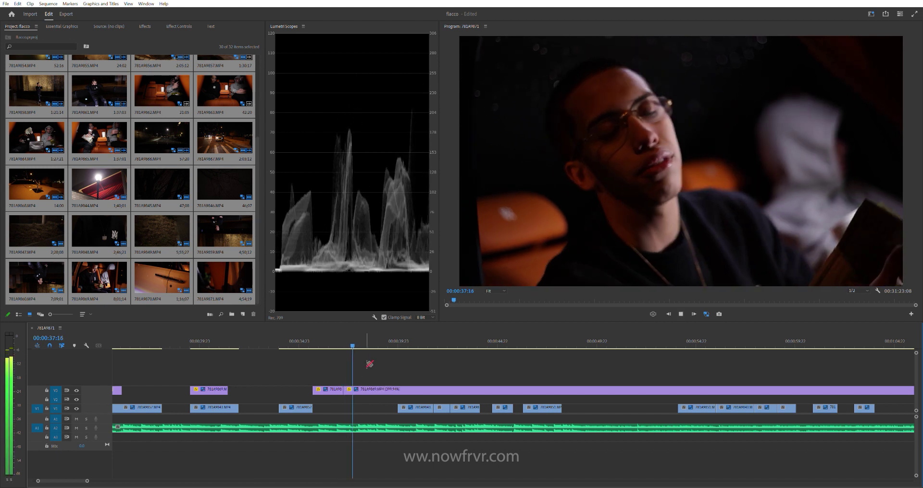
Step: Zoom in and trim the V3 clip's start later to about 44 seconds, then review
left_click_drag(347, 391, 371, 391)
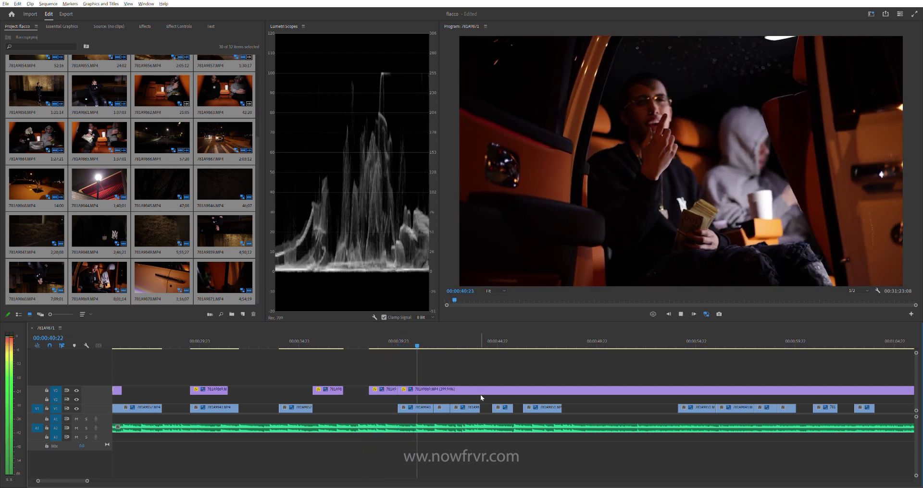
key("equal")
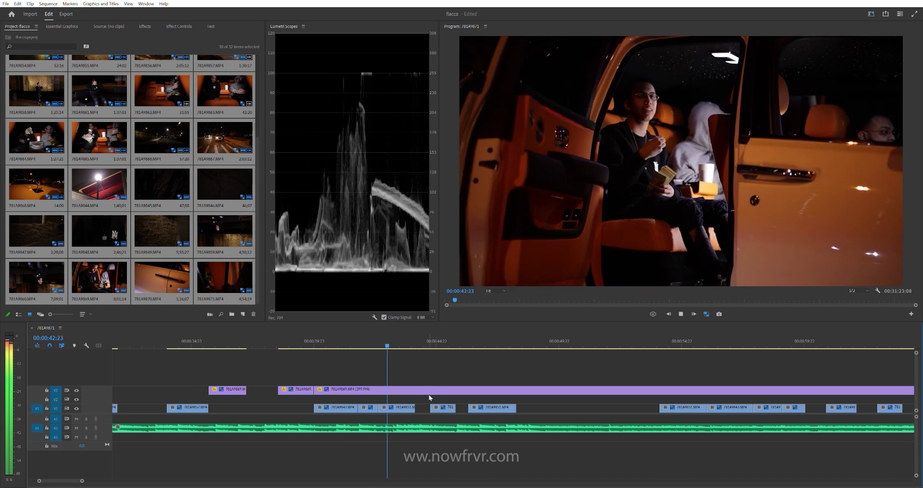
key("equal")
key("space")
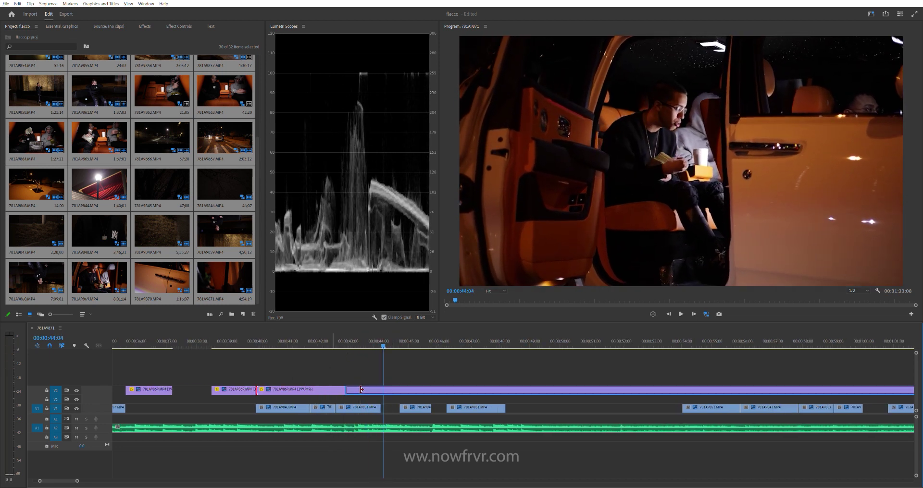
left_click_drag(361, 389, 381, 390)
key("space")
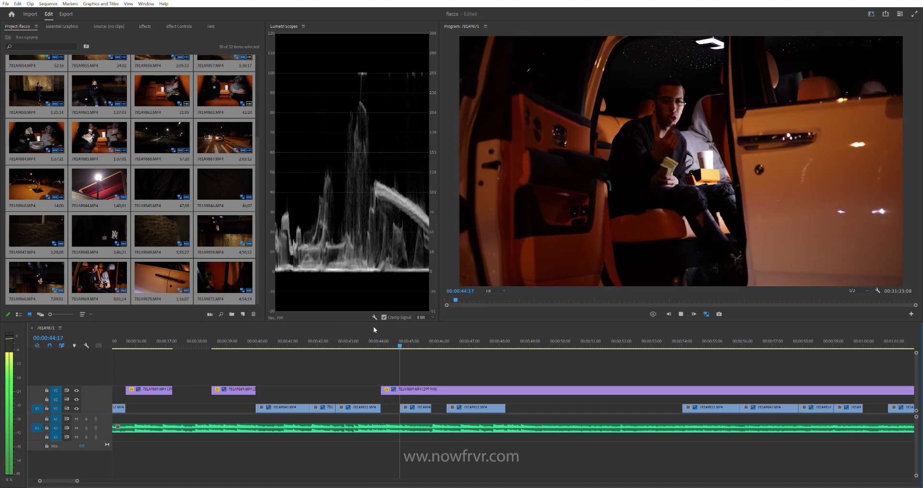
key("space")
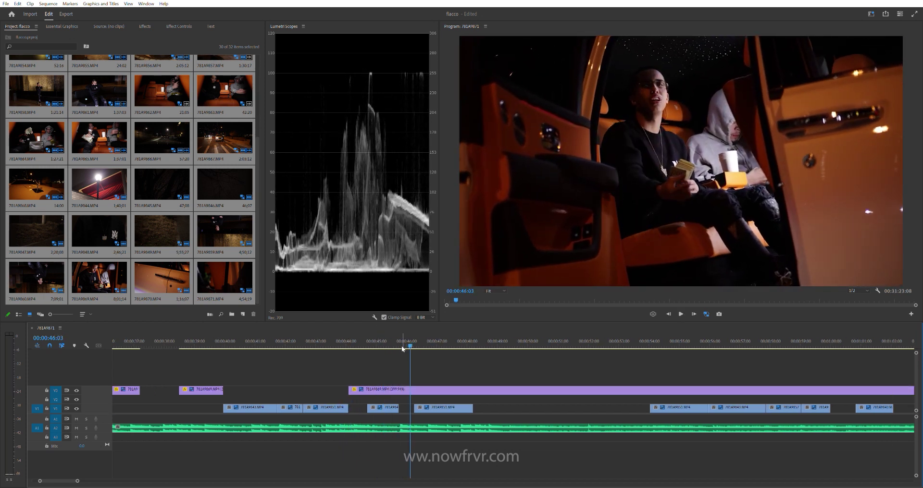
Step: Extend the V3 clip's start slightly earlier and zoom the timeline back out
left_click_drag(402, 351, 349, 345)
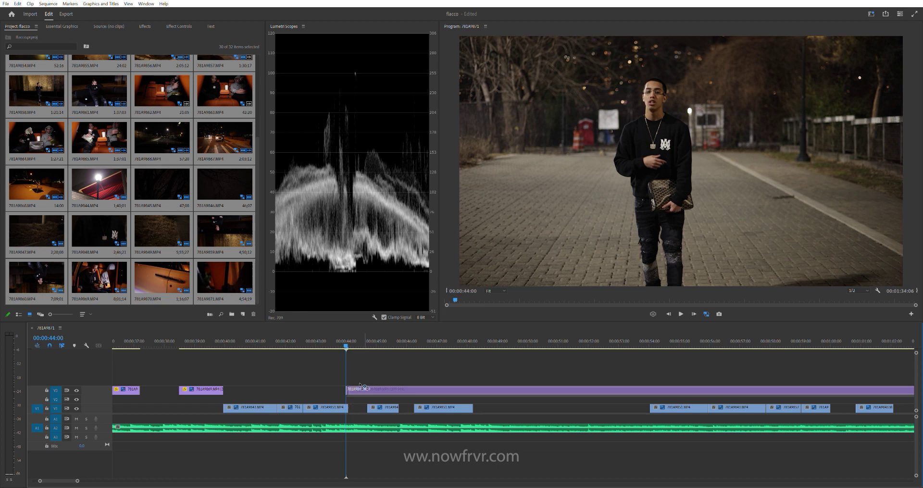
left_click_drag(349, 390, 346, 390)
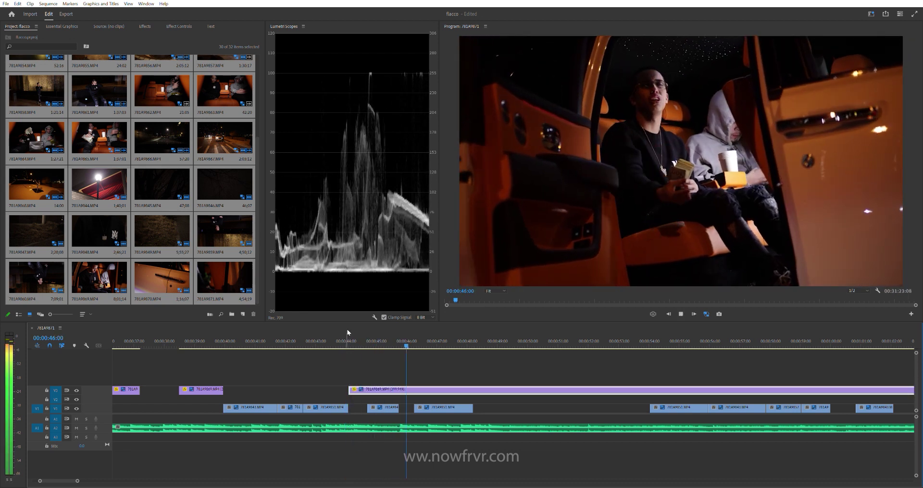
key("space")
key("space")
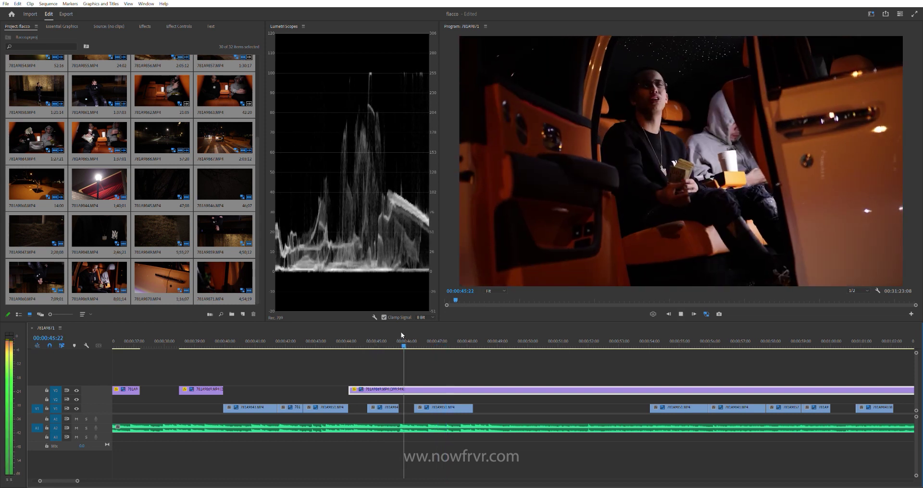
key("minus")
key("minus")
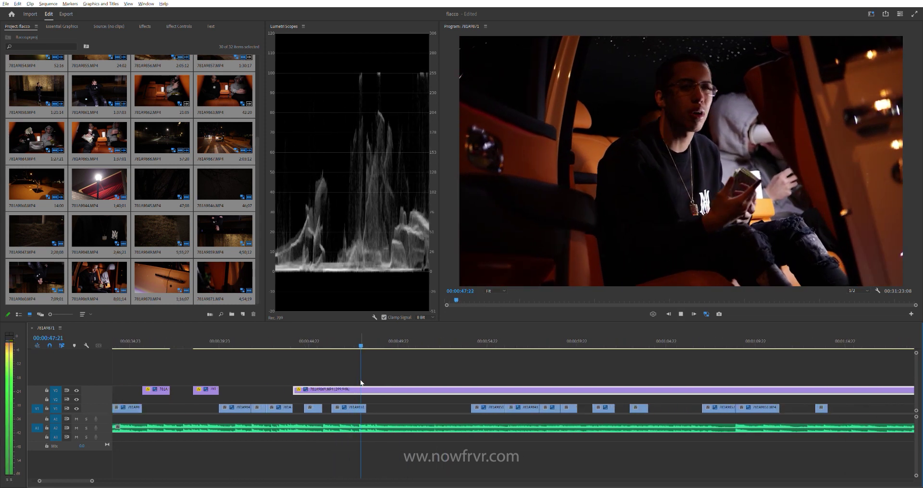
key("space")
key("space")
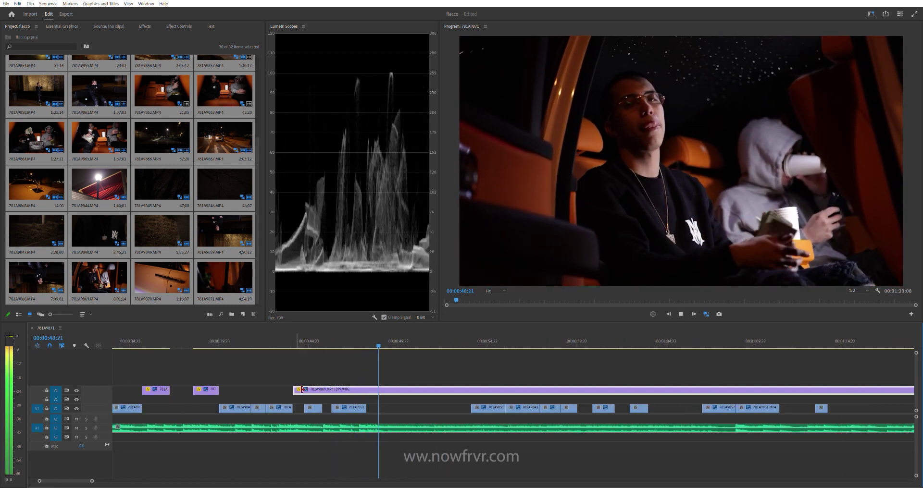
Step: Trim the V3 clip's start to about 50 seconds and replay from 49:20
left_click_drag(295, 390, 389, 390)
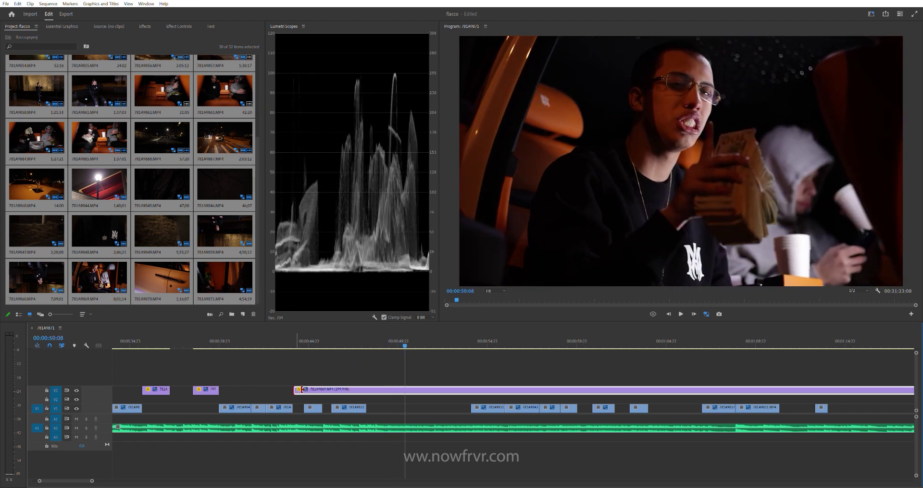
left_click_drag(387, 336, 395, 337)
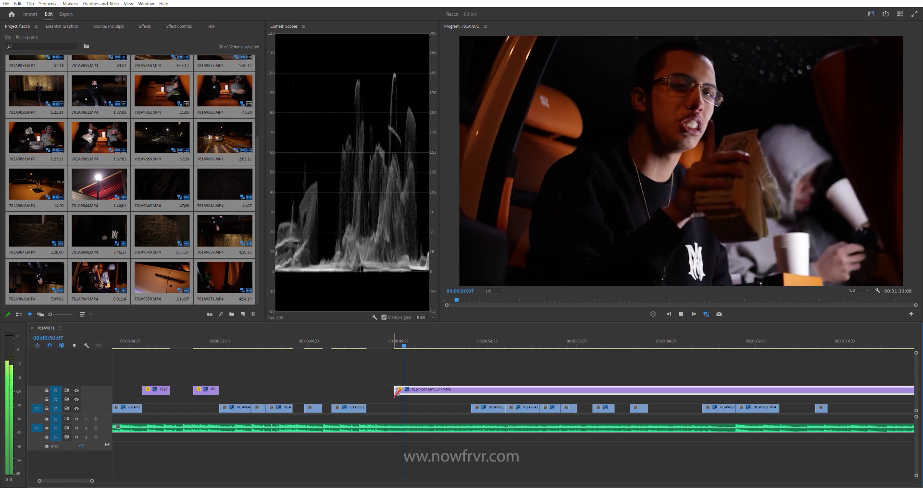
key("space")
left_click(397, 341)
key("space")
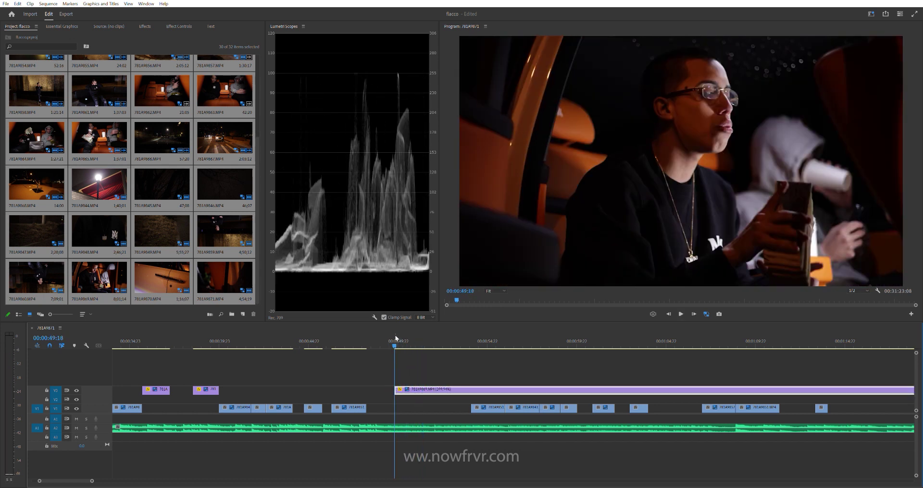
key("space")
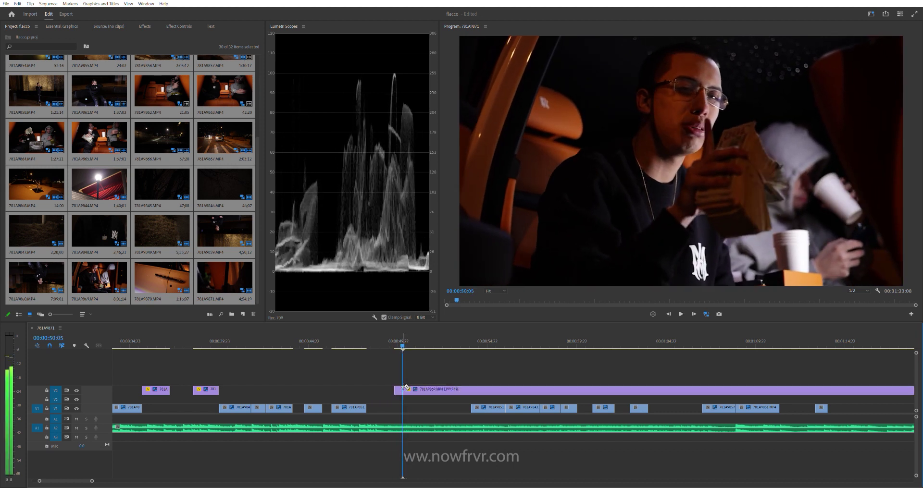
key("space")
scroll(418, 390, "down", 2)
key("space")
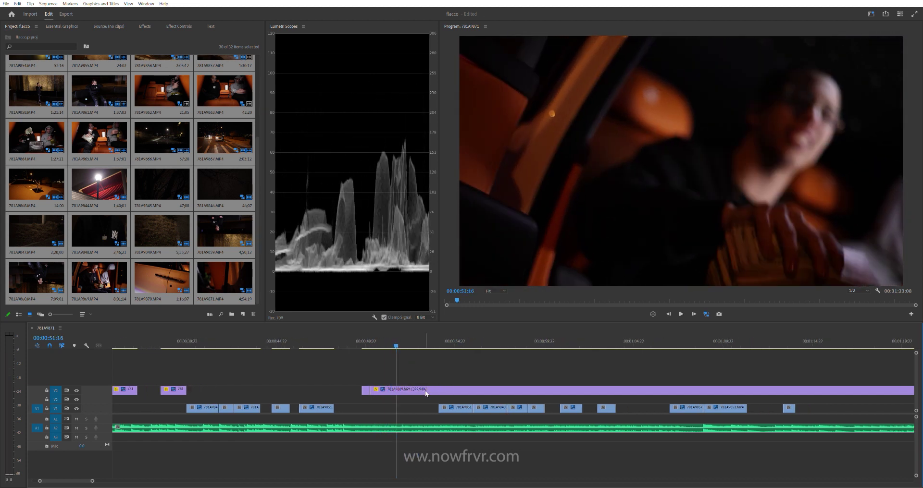
Step: Trim the V3 clip's start about two seconds later and play back the new start
key("space")
key("space")
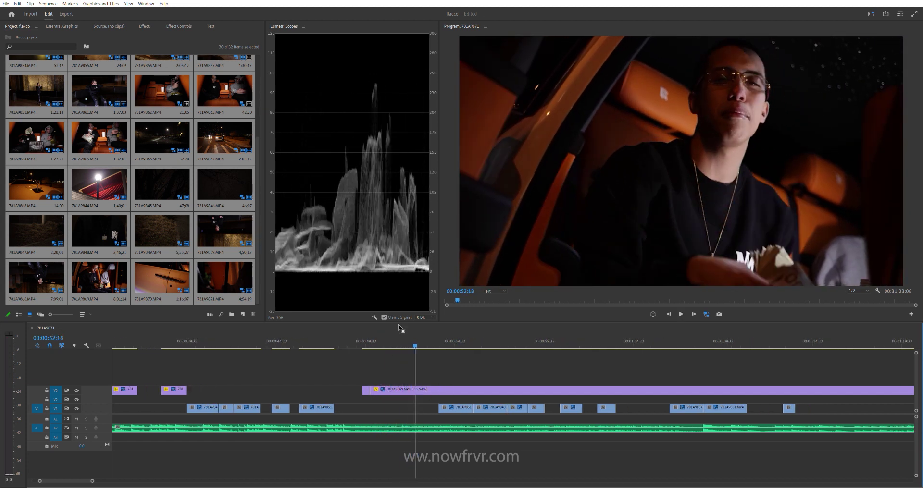
key("j")
left_click_drag(377, 389, 411, 390)
key("space")
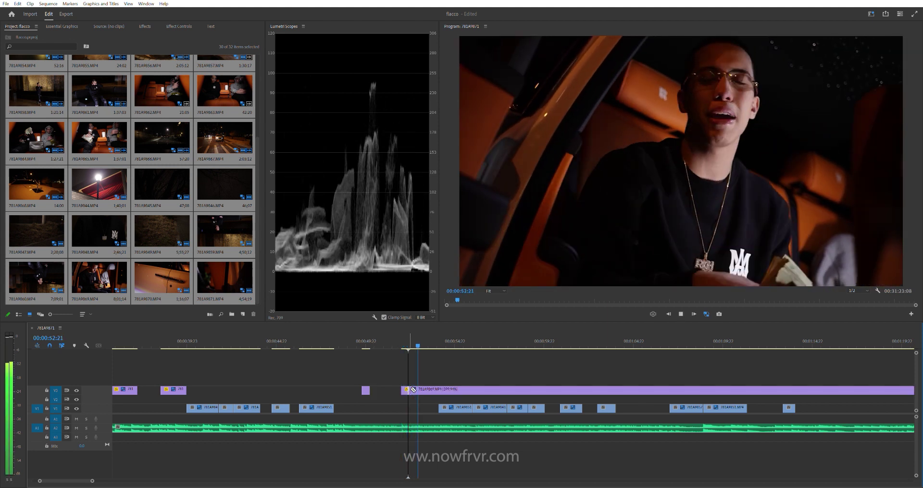
key("space")
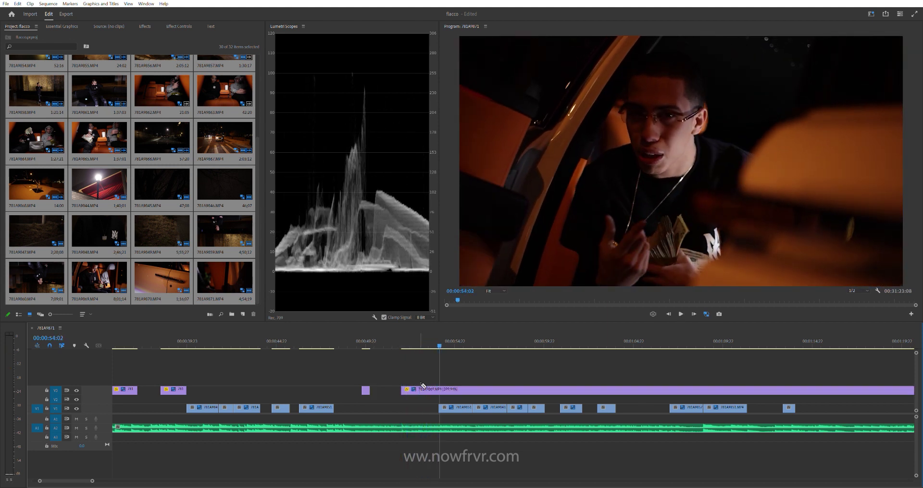
key("space")
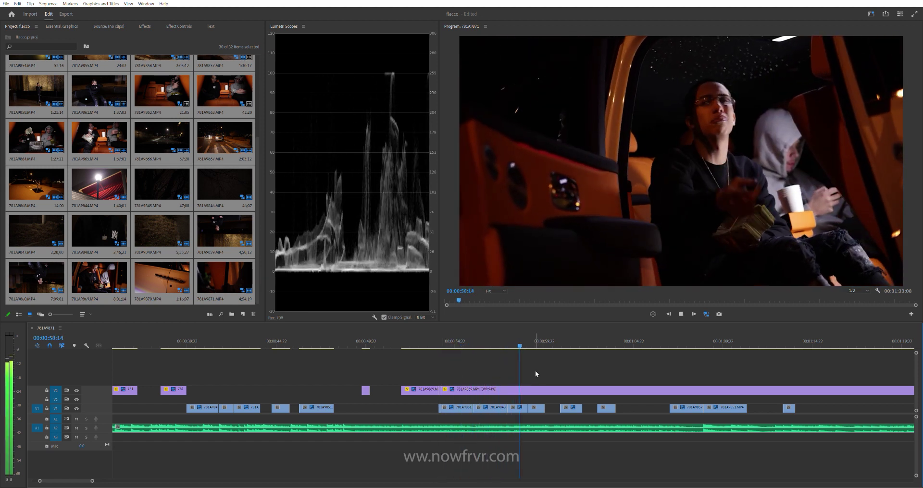
Step: Trim the V3 clip's start to the edit point, then later on the chosen beat, and replay
key("space")
mouse_move(545, 390)
left_mouse_down()
mouse_move(553, 392)
mouse_move(545, 391)
left_mouse_up()
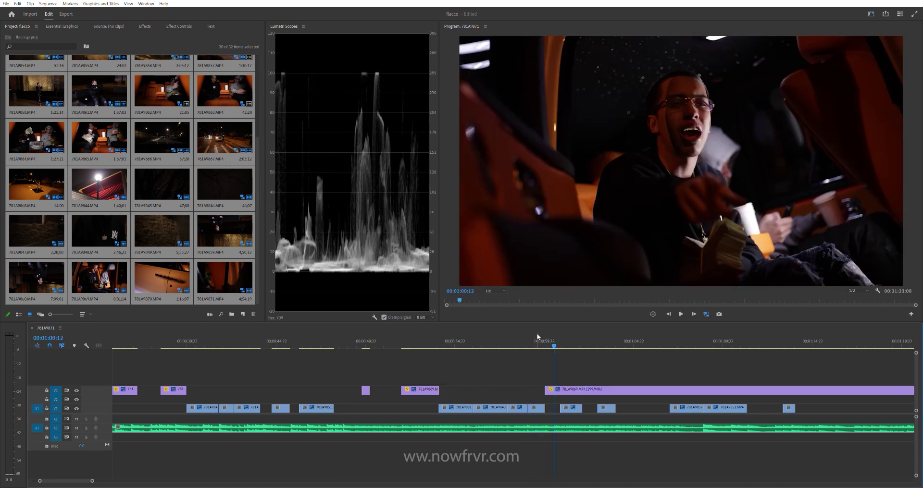
key("space")
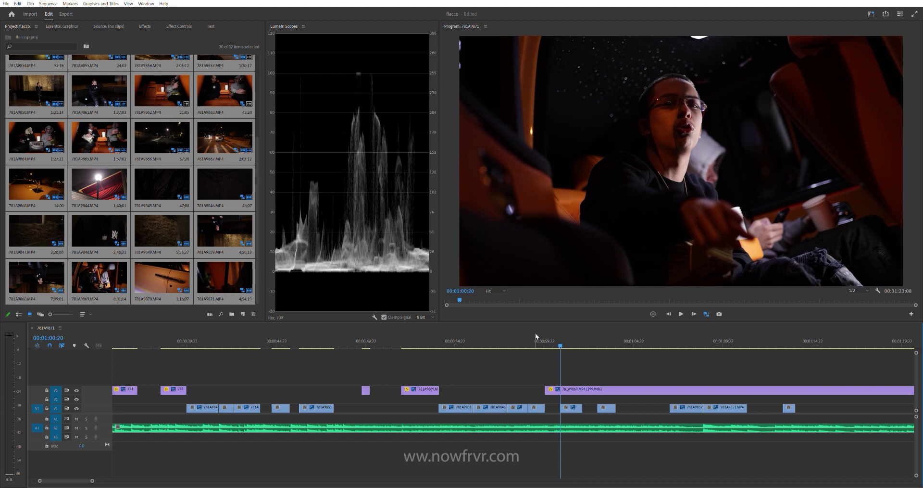
key("space")
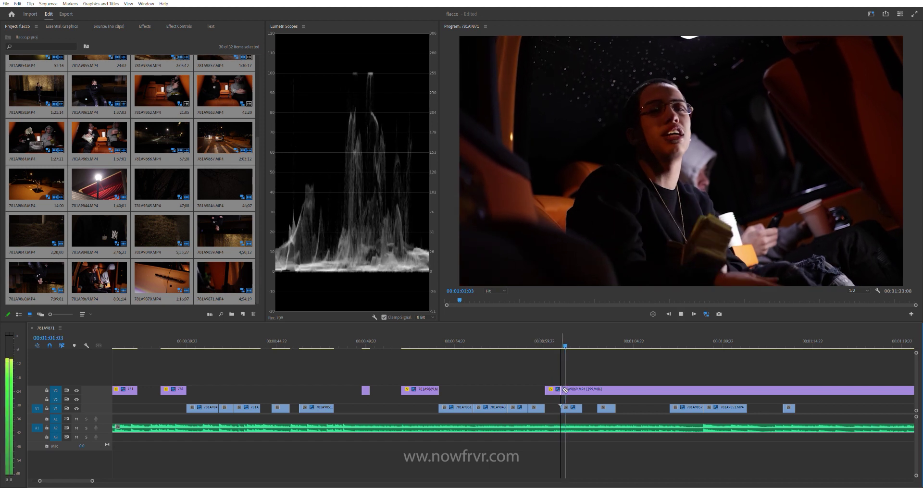
key("space")
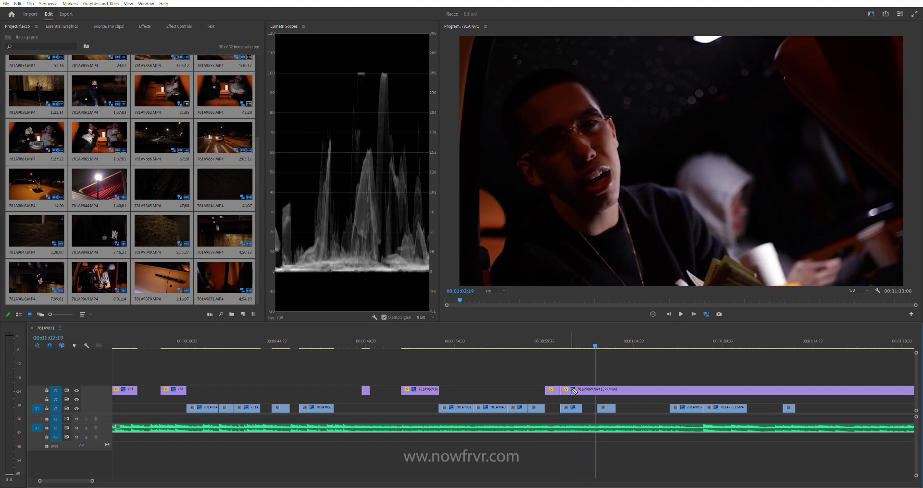
left_click_drag(580, 389, 583, 390)
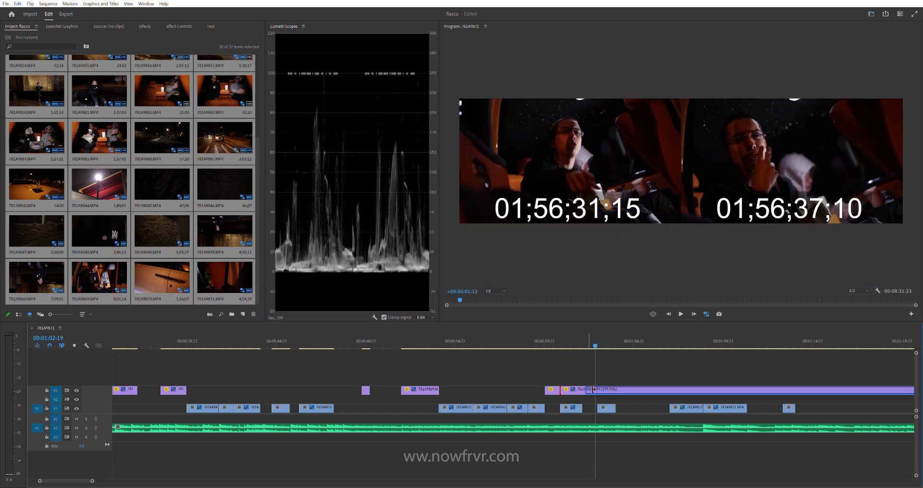
left_click(582, 342)
key("space")
left_click(567, 341)
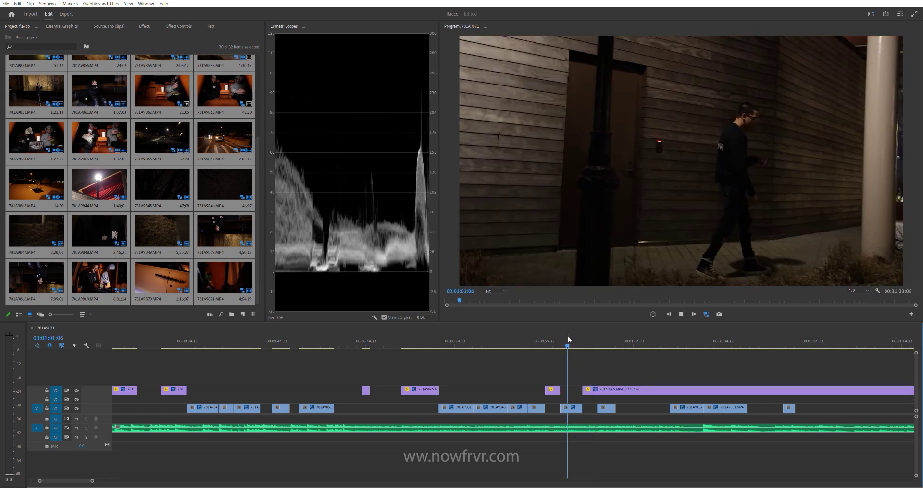
left_click(565, 341)
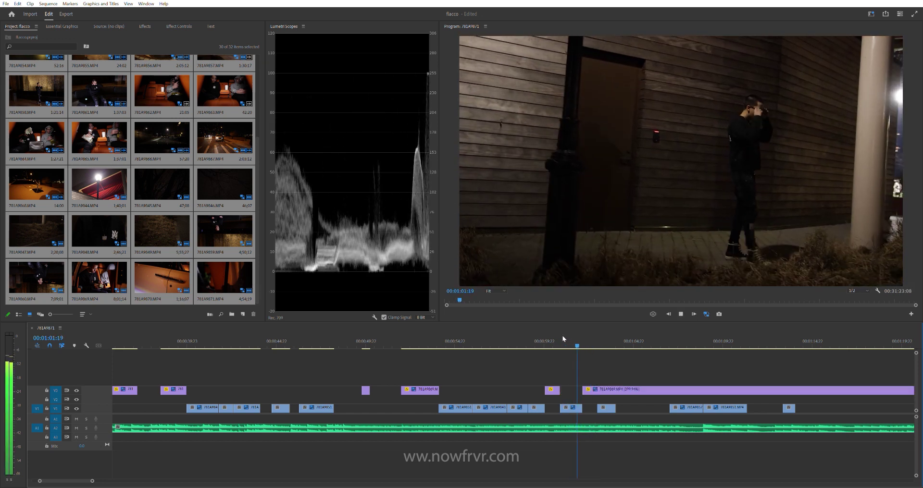
left_click(549, 341)
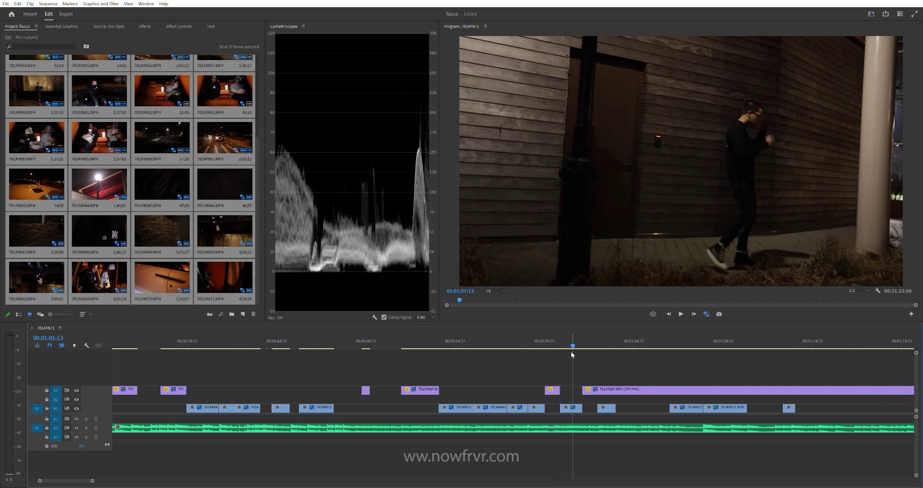
Step: Trim the overlay's start to the 00:01:01:19 playhead and replay its entrance around 1:02–1:05
key("space")
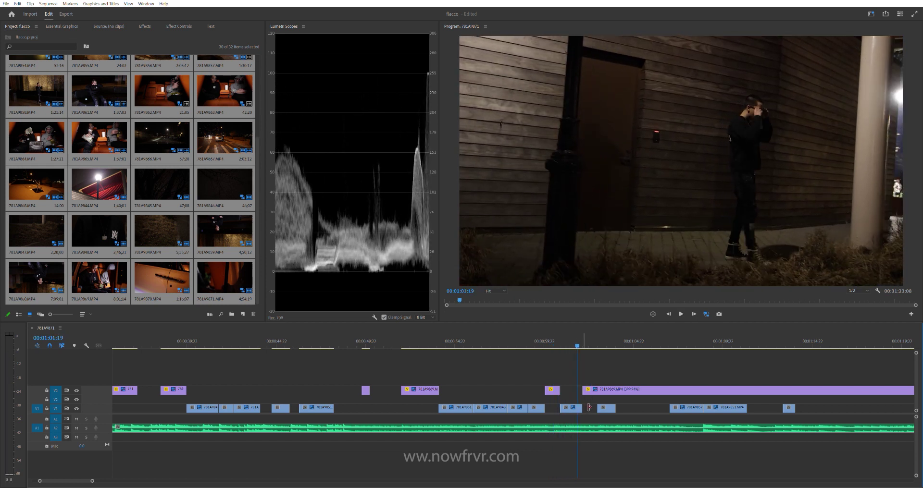
mouse_move(590, 408)
left_mouse_down()
mouse_move(587, 378)
mouse_move(578, 392)
left_mouse_up()
left_click_drag(583, 342, 590, 335)
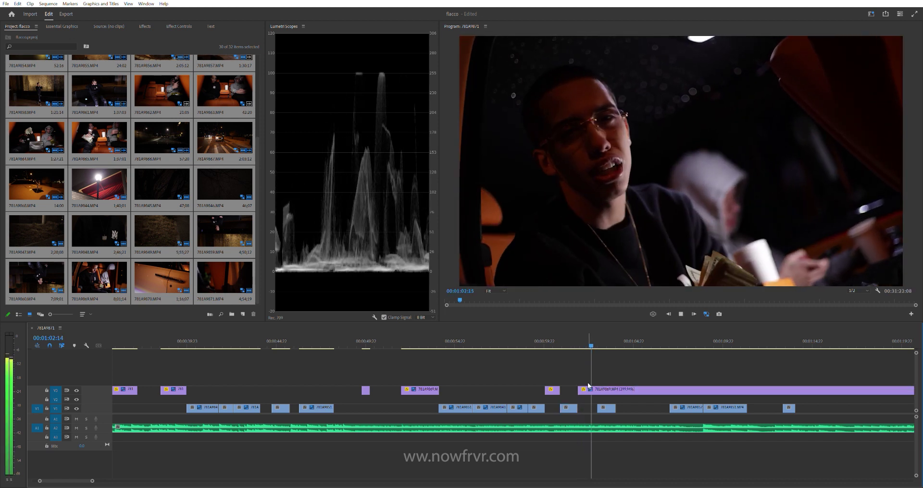
key("space")
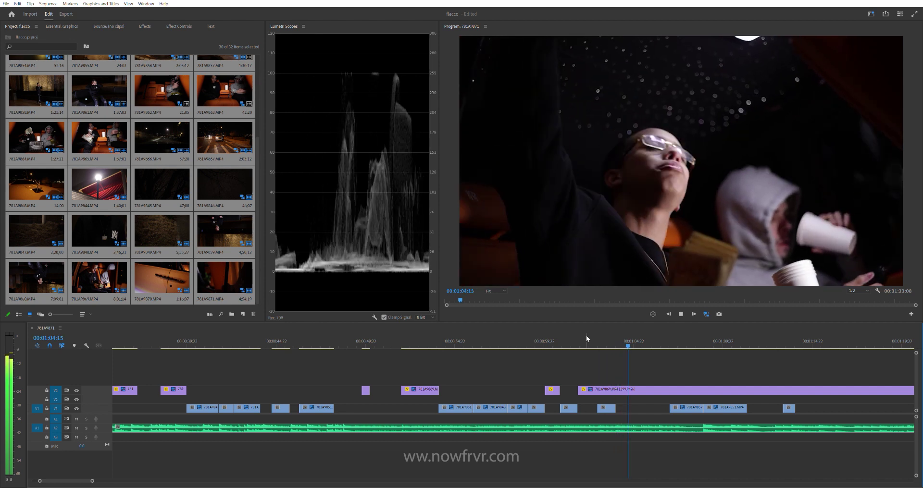
key("space")
left_click(618, 334)
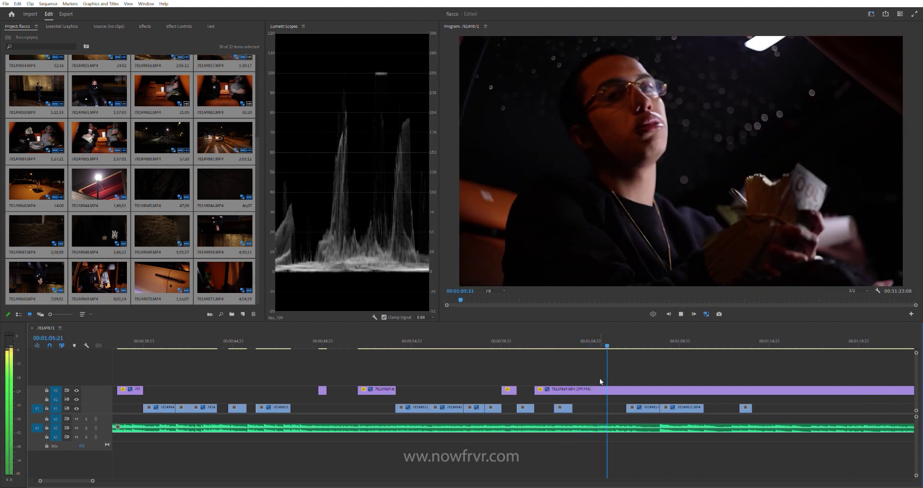
left_click(598, 335)
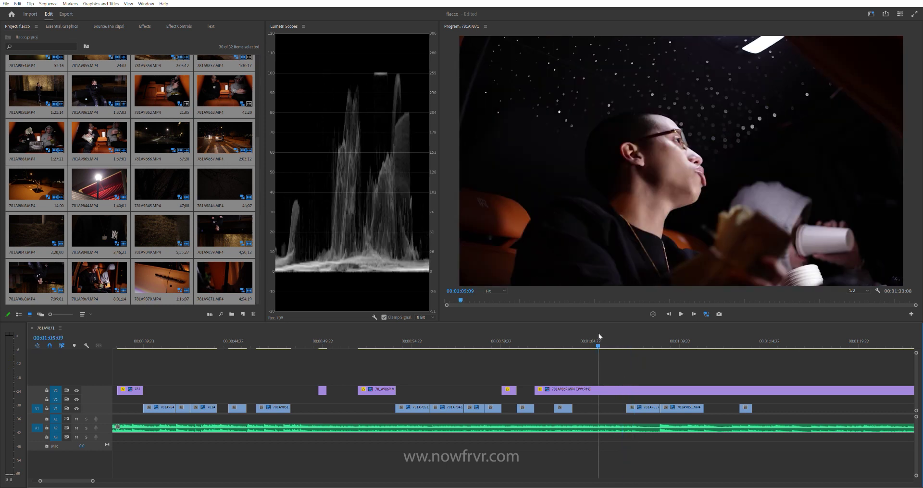
left_click(553, 338)
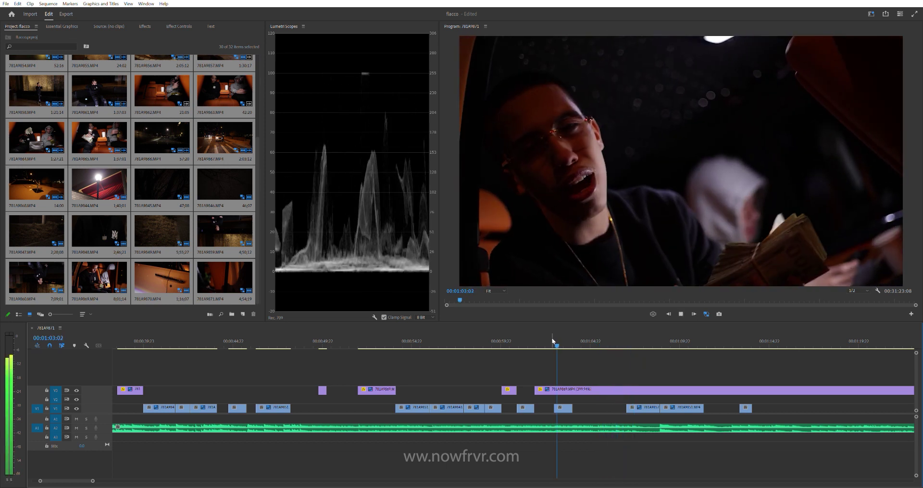
left_click(537, 335)
key("space")
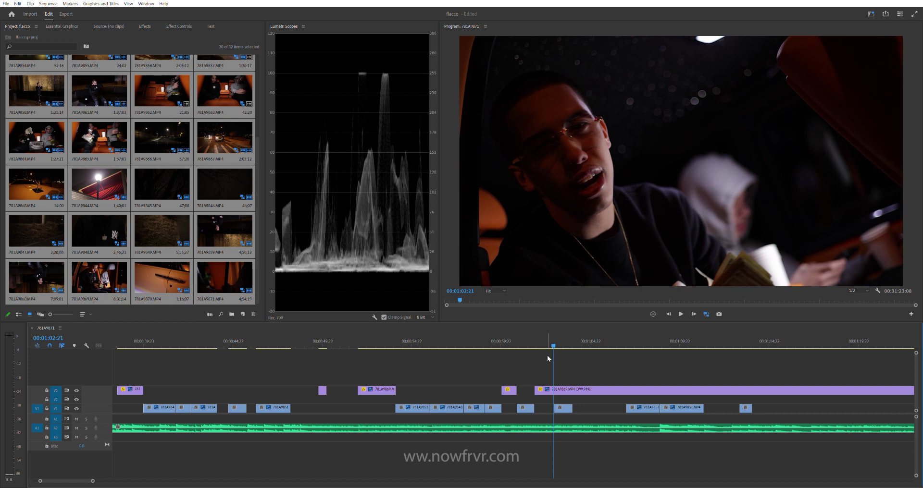
key("space")
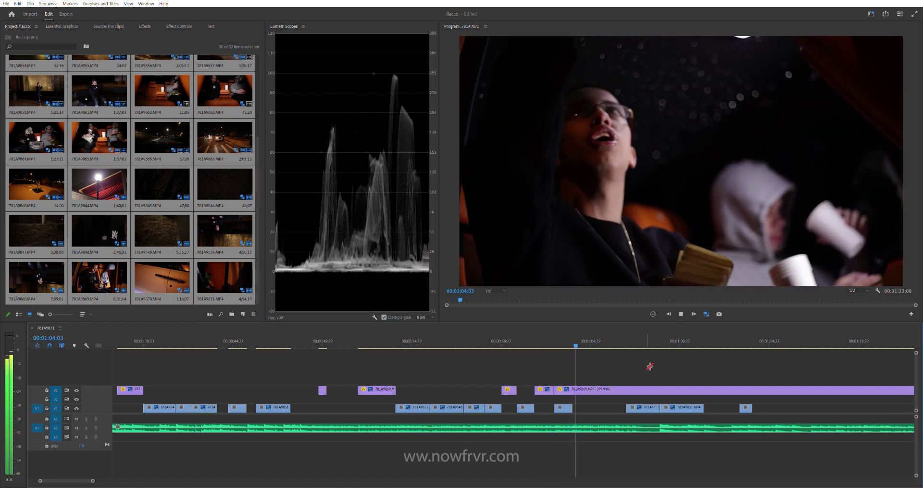
Step: Trim the overlay clip's start to 00:01:10:22 and play from the new start
scroll(558, 379, "up", 3, "alt")
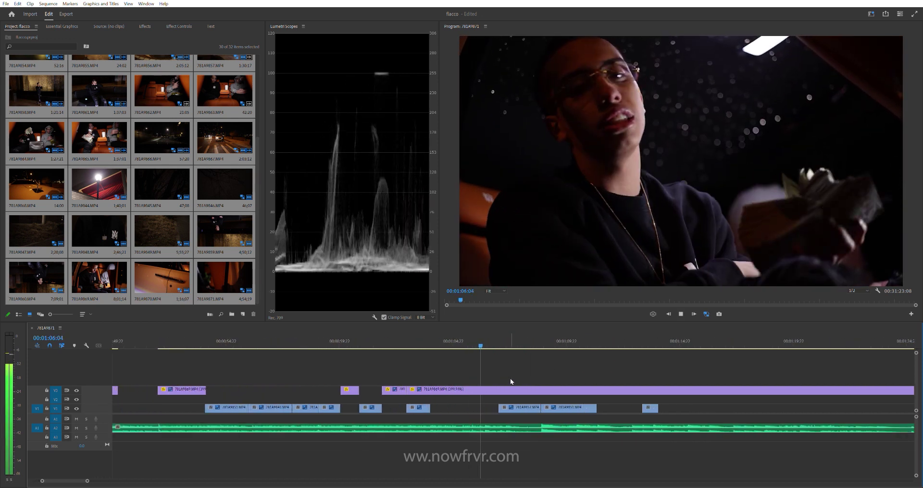
scroll(491, 380, "down", 3, "alt")
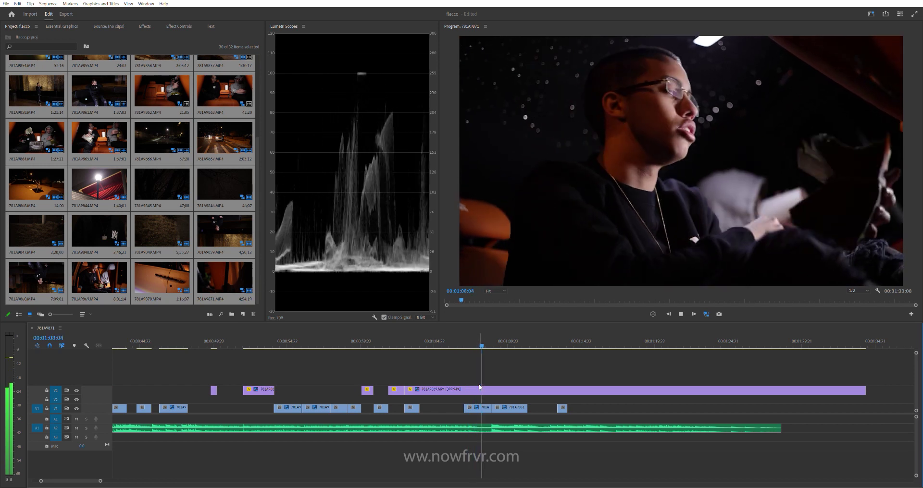
scroll(455, 381, "down", 3, "alt")
scroll(457, 377, "down", 3, "alt")
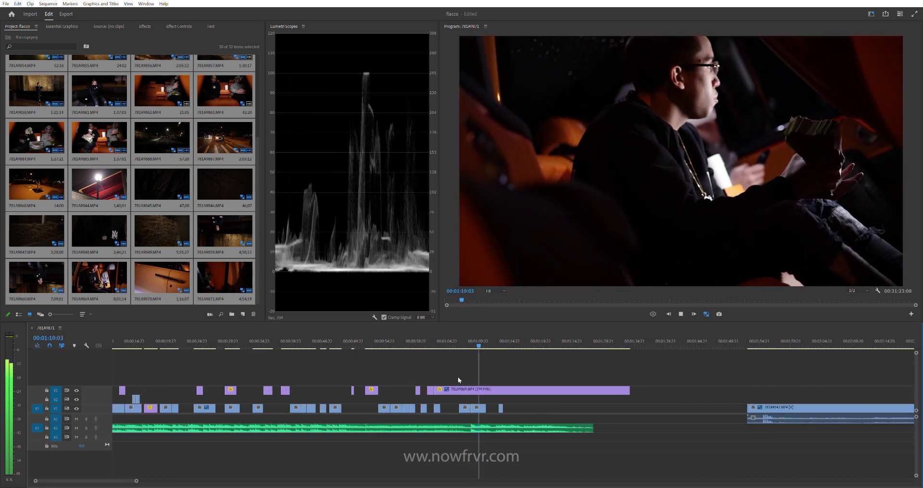
key("space")
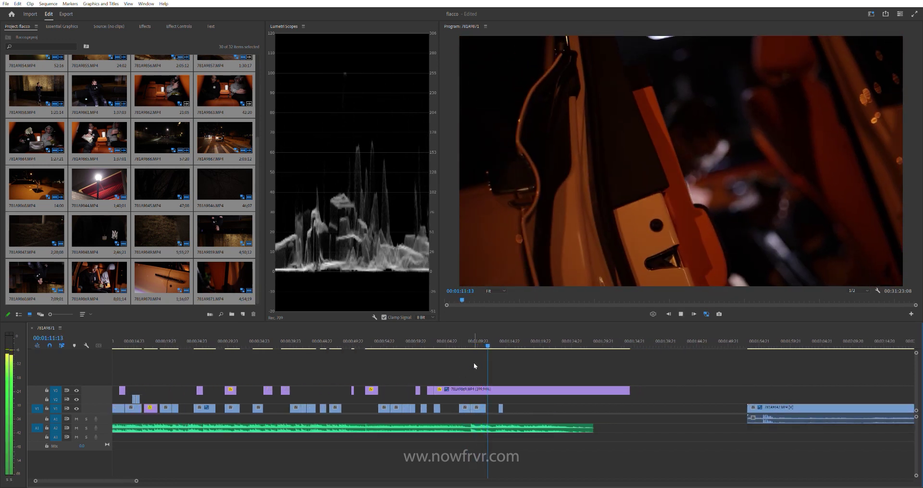
left_click_drag(497, 341, 485, 343)
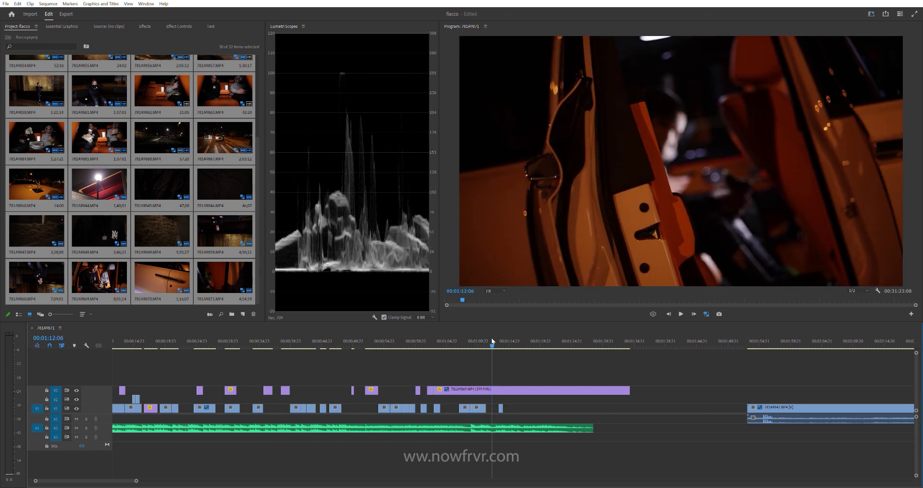
left_click_drag(443, 388, 491, 391)
key("space")
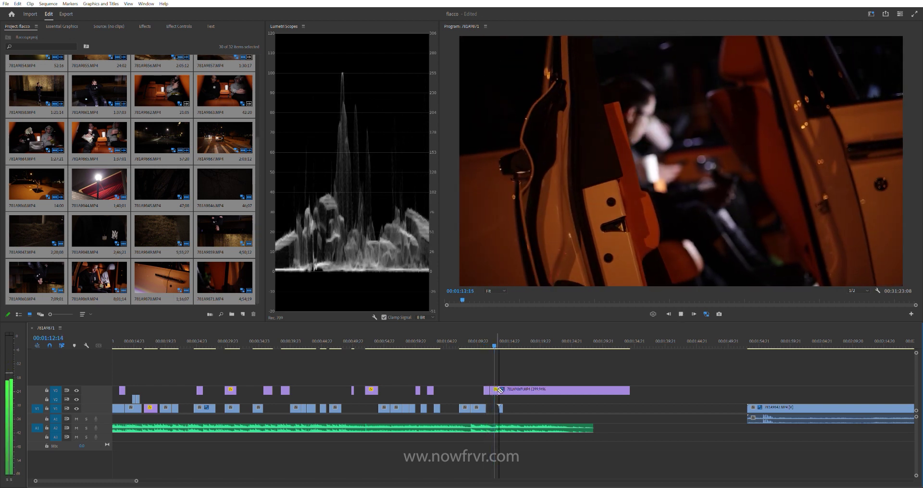
Step: Scrub and play the overlay from 1:21 through 1:32 to audition the later footage
key("=")
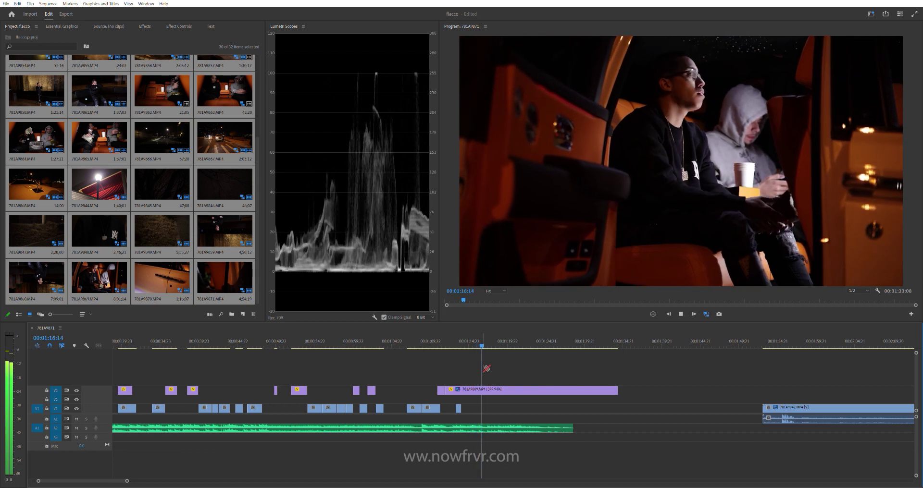
key("minus")
left_click(508, 333)
left_click_drag(524, 331, 534, 332)
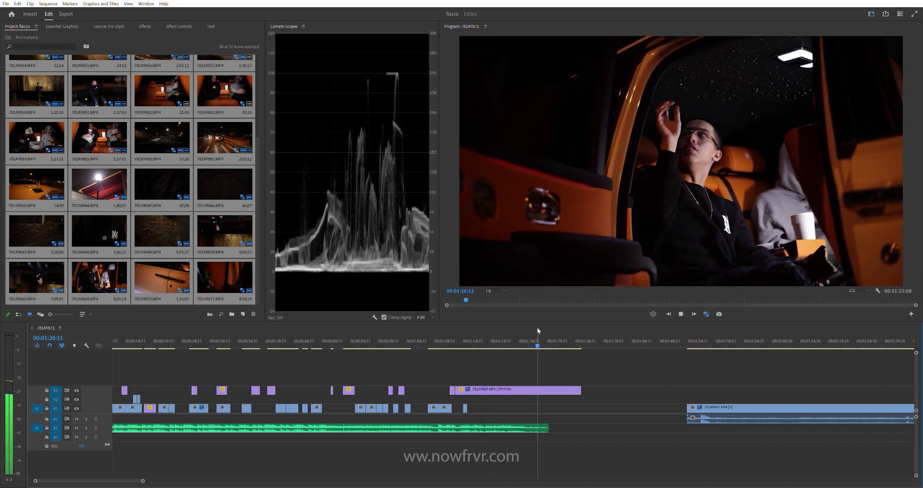
left_click_drag(534, 332, 552, 334)
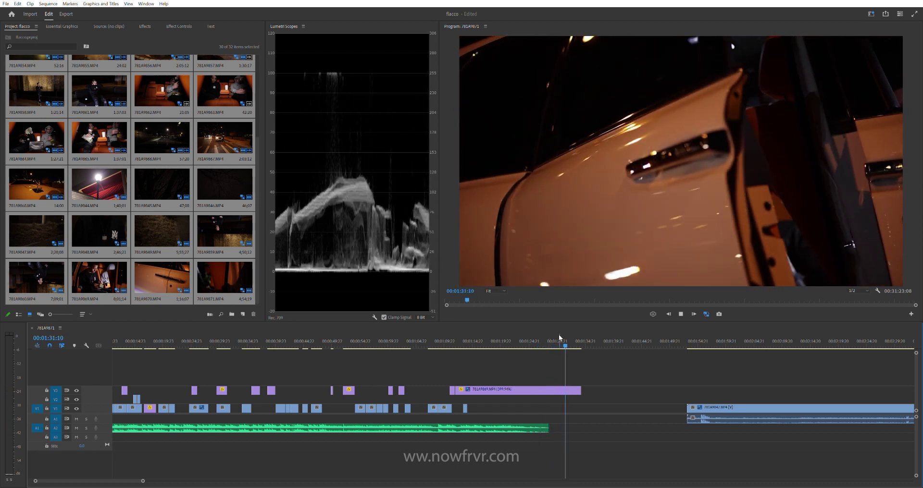
key("space")
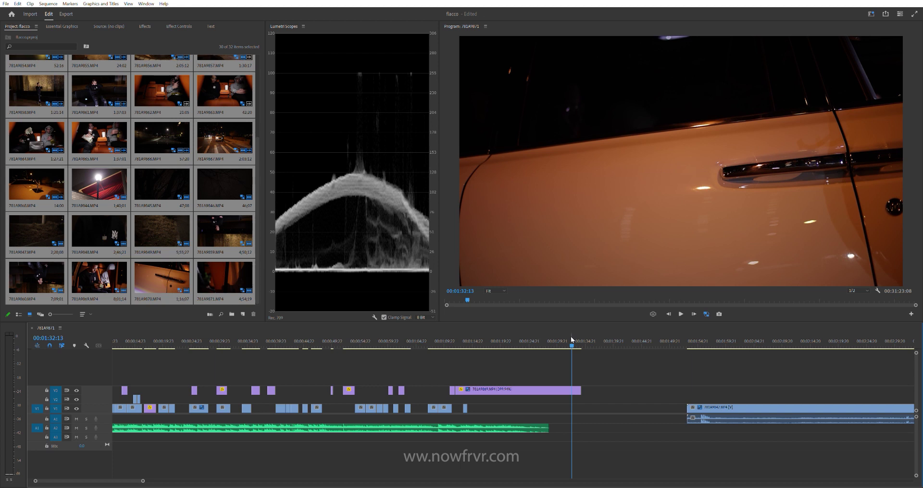
left_click(557, 342)
key("space")
key("space")
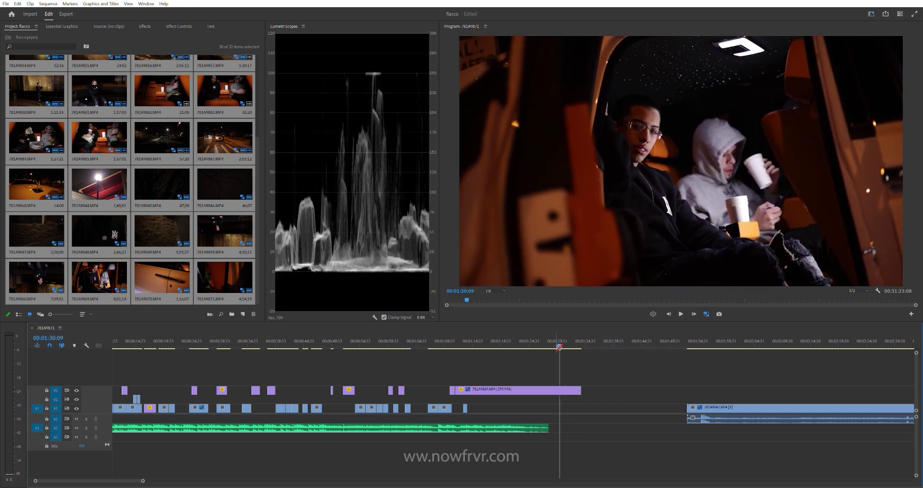
Step: Re-trim the overlay clip's start to the playhead and review it
left_click_drag(458, 390, 561, 389)
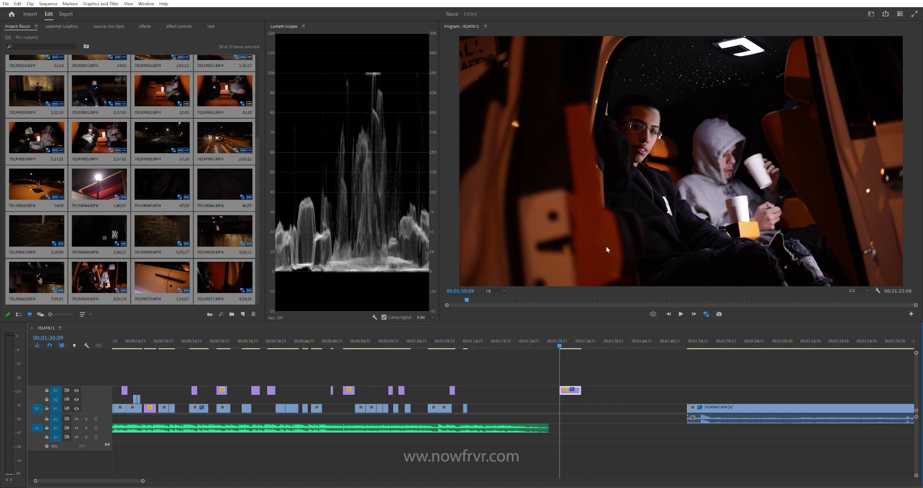
key("space")
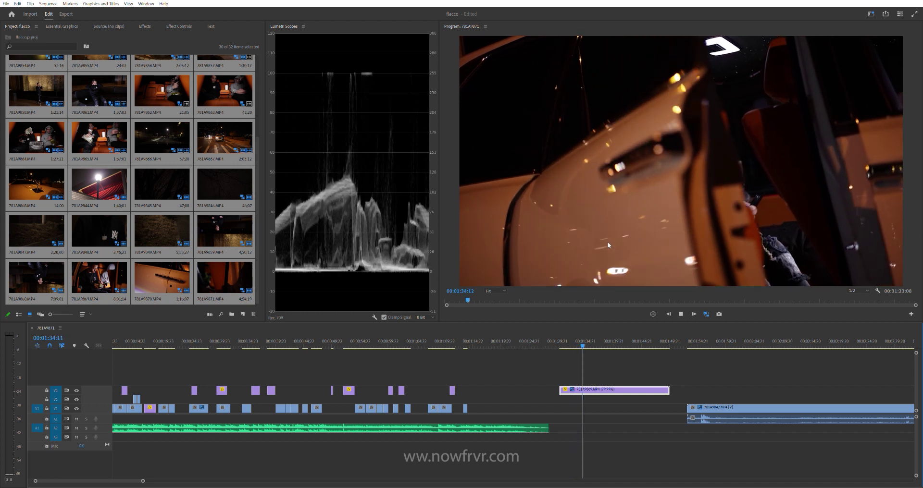
key("space")
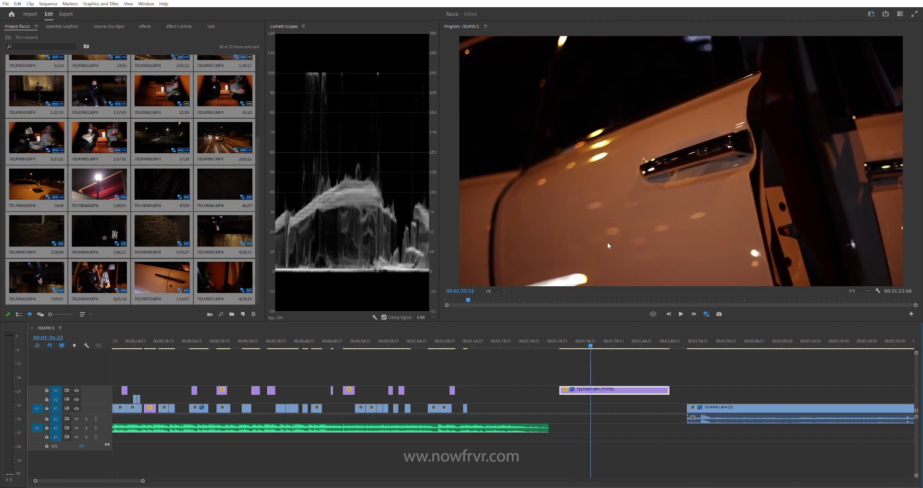
Step: Delete the second overlay clip near 1:49 and zoom out to the whole sequence
left_click_drag(591, 343, 597, 342)
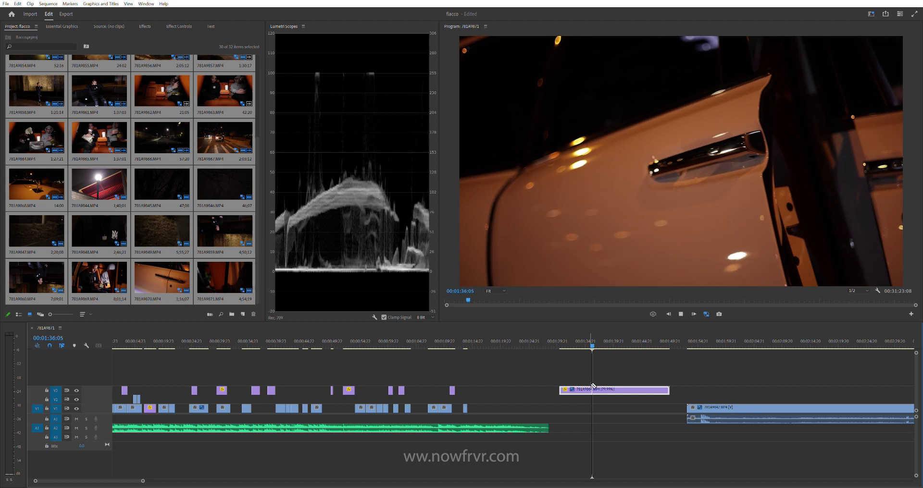
left_click_drag(602, 342, 613, 340)
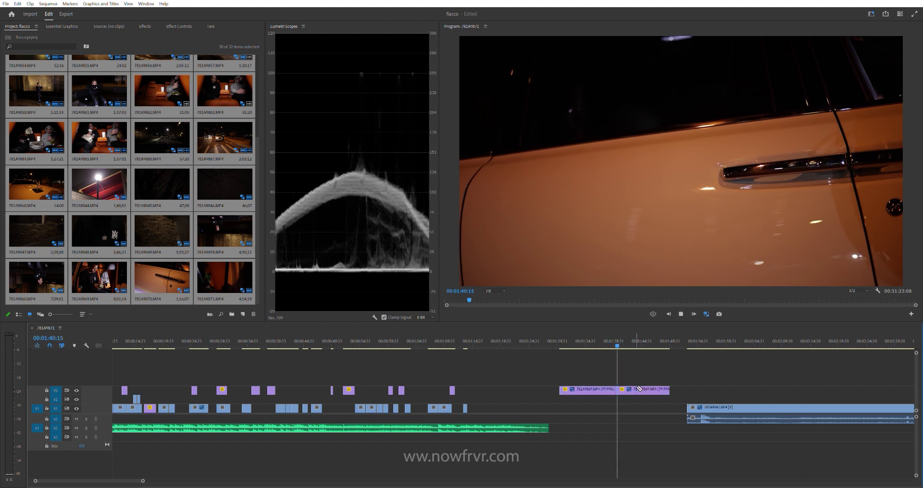
left_click_drag(628, 342, 669, 341)
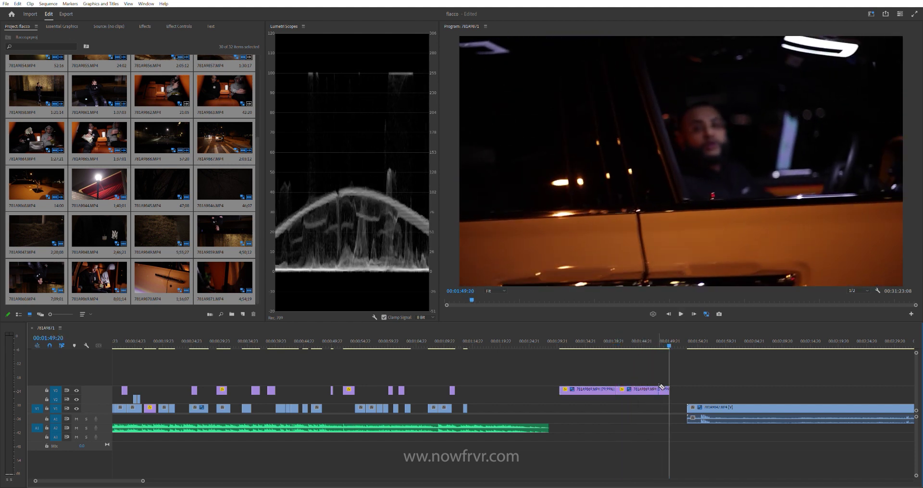
key("Delete")
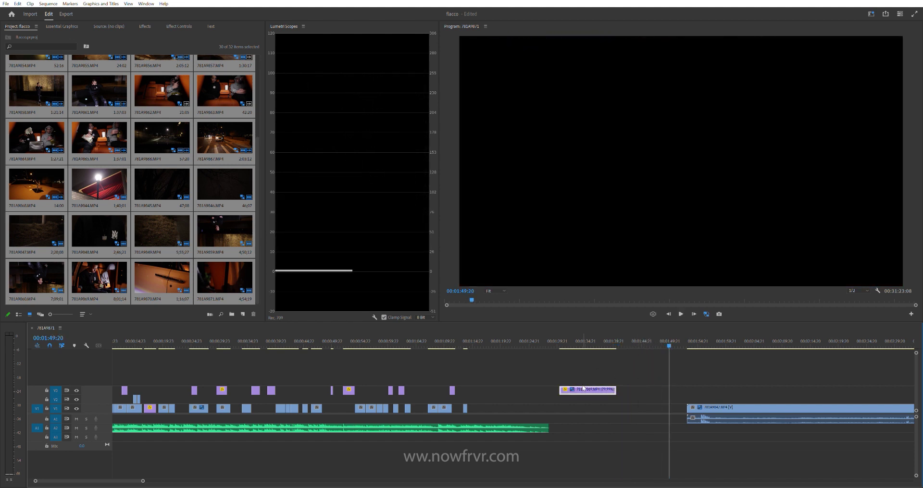
key("minus")
key("equal")
key("Down")
key("Down")
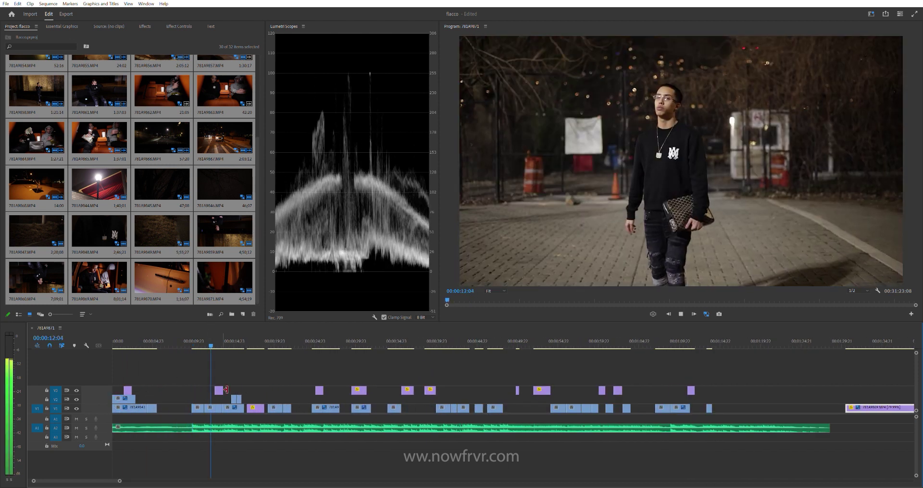
key("equal")
key("space")
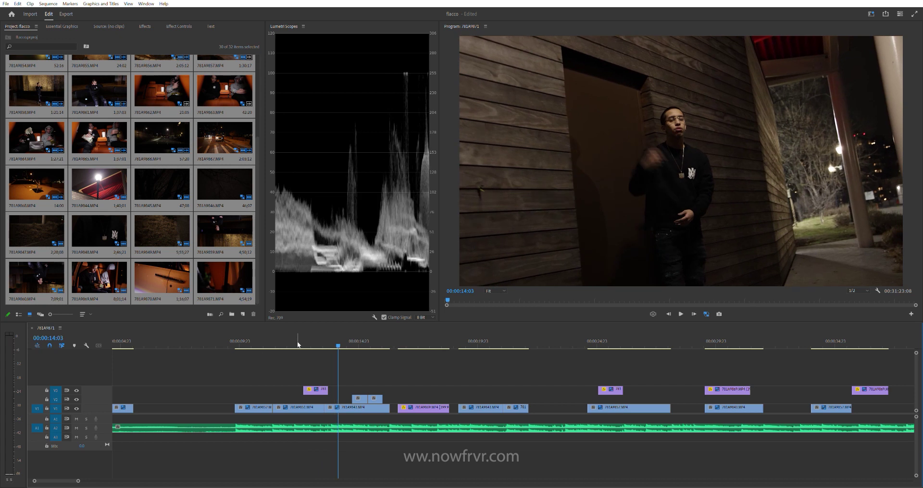
left_click(297, 344)
key("space")
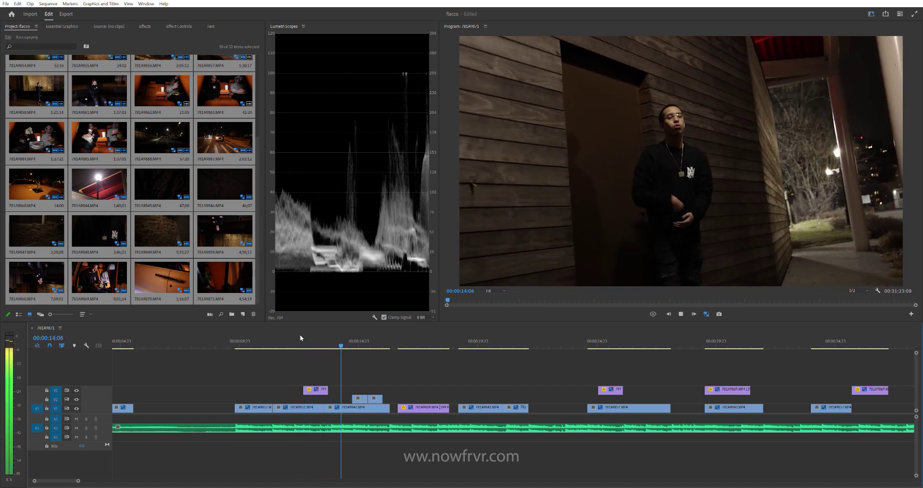
left_click(316, 389)
key("Delete")
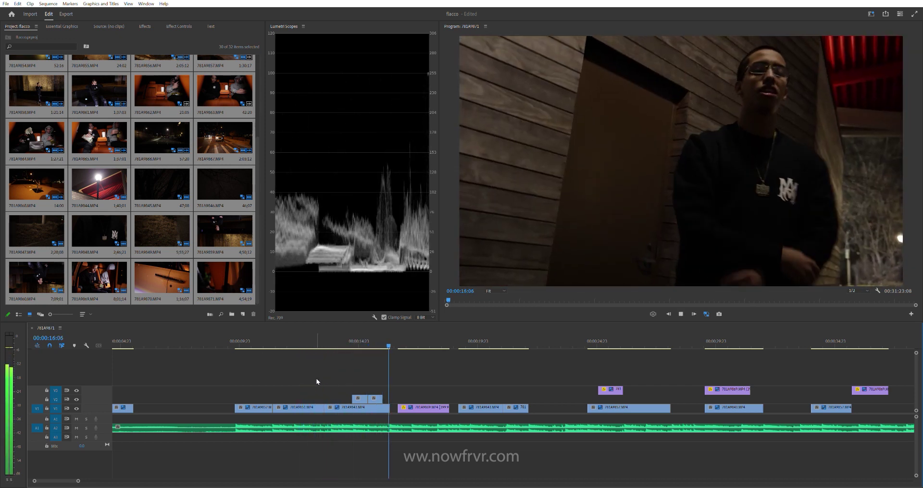
key("minus")
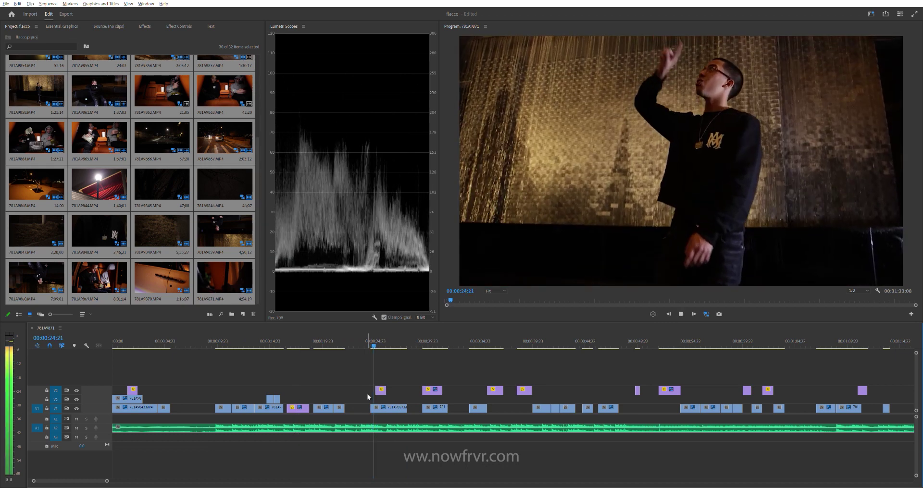
key("equal")
key("space")
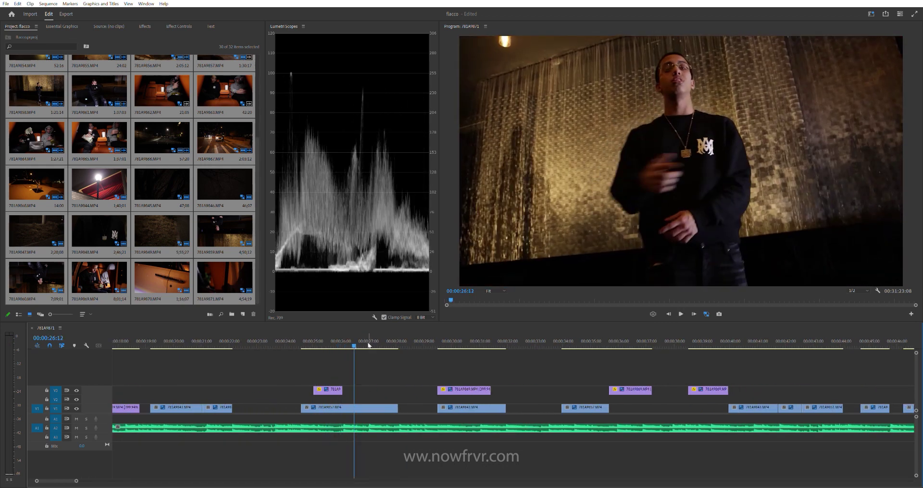
left_click(305, 339)
key("space")
key("equal")
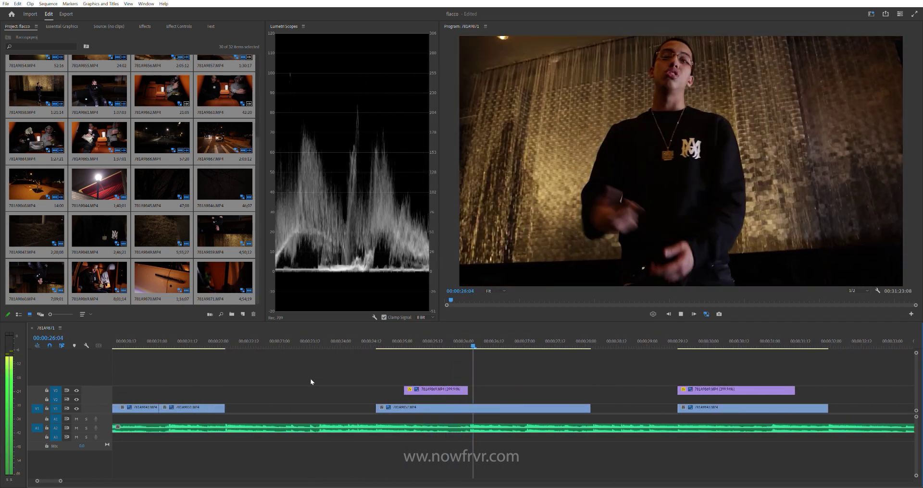
key("minus")
key("space")
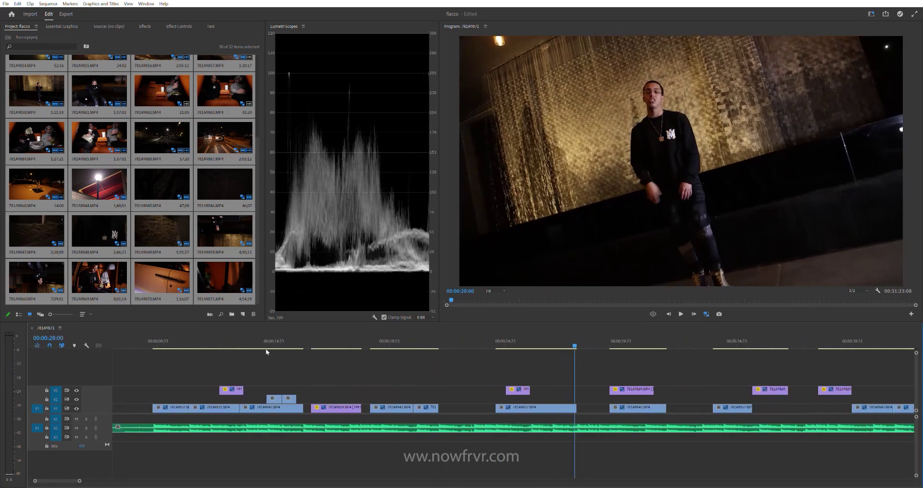
left_click(219, 340)
key("space")
key("equal")
key("space")
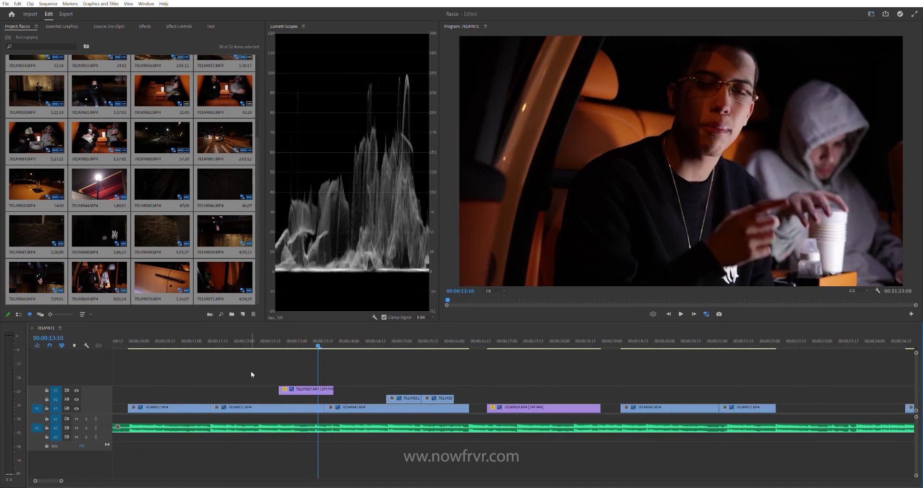
Step: Replay the overlay section from around 12:16 to judge where it should end
left_click(262, 340)
key("space")
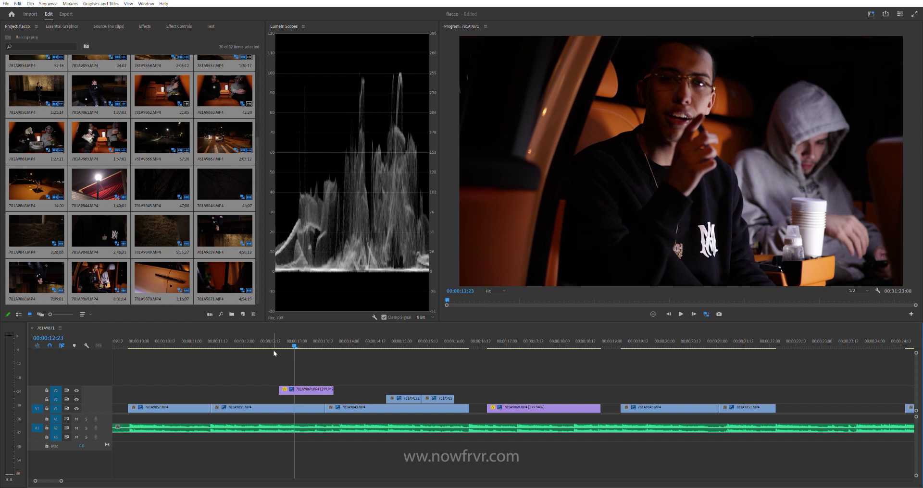
left_click(276, 341)
key("space")
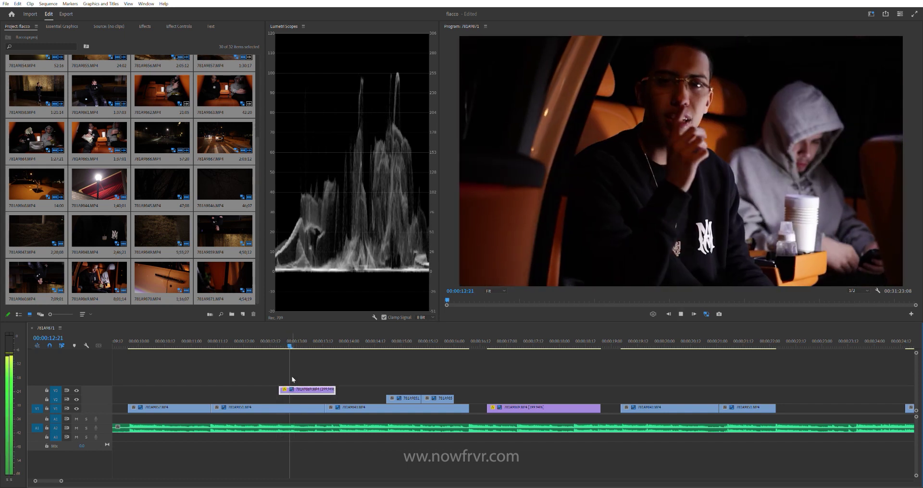
left_click(277, 338)
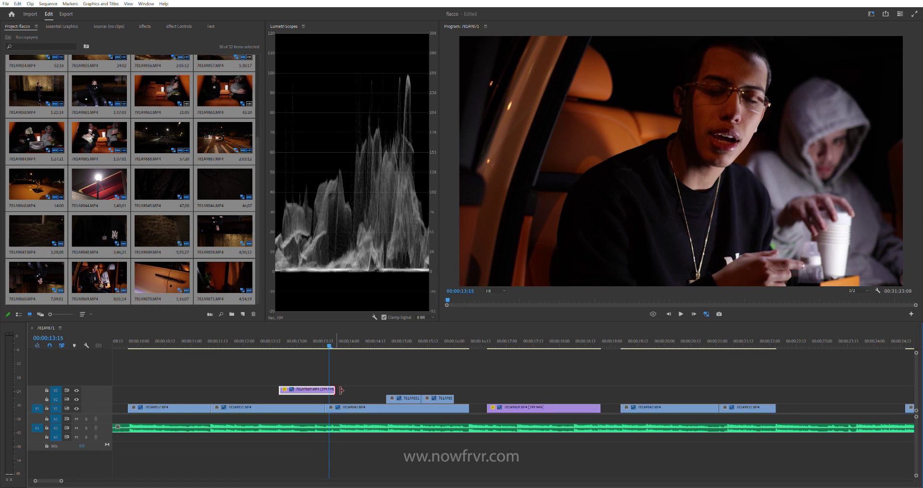
Step: Trim the V3 overlay clip's end back to the playhead and replay the cut
left_click_drag(340, 391, 331, 391)
key("space")
left_click(307, 336)
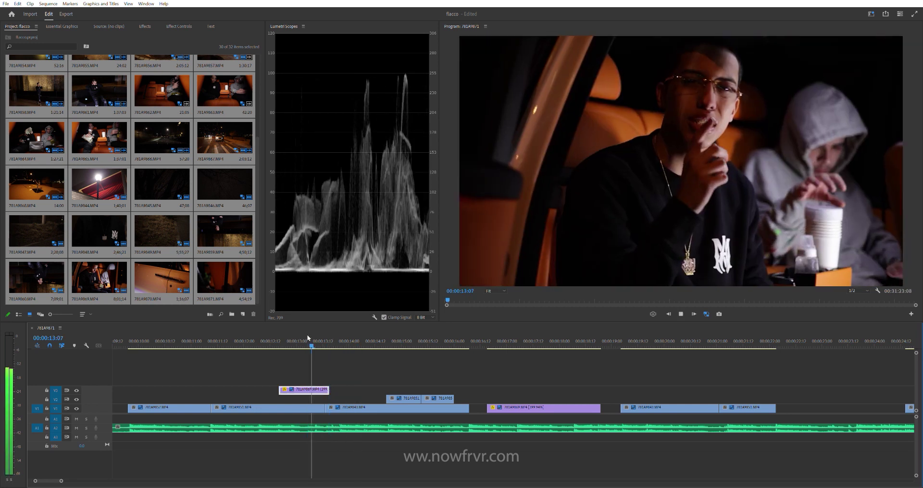
left_click(270, 336)
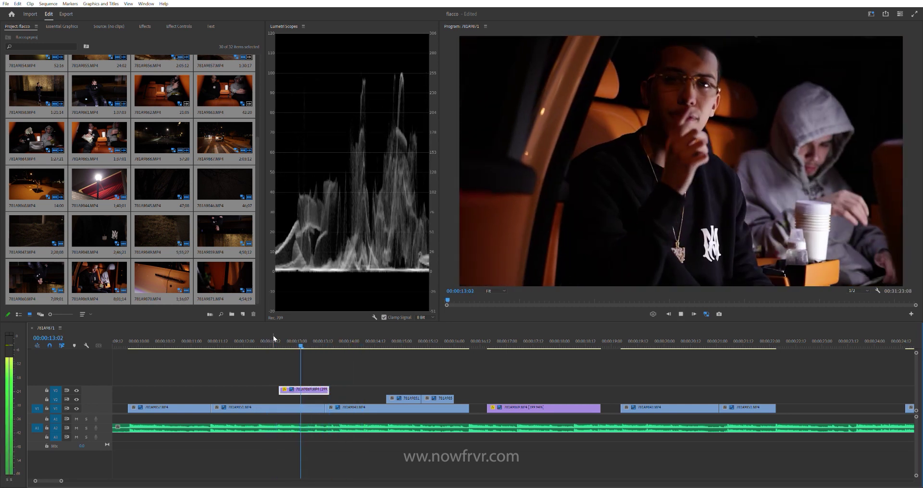
key("space")
left_click(332, 337)
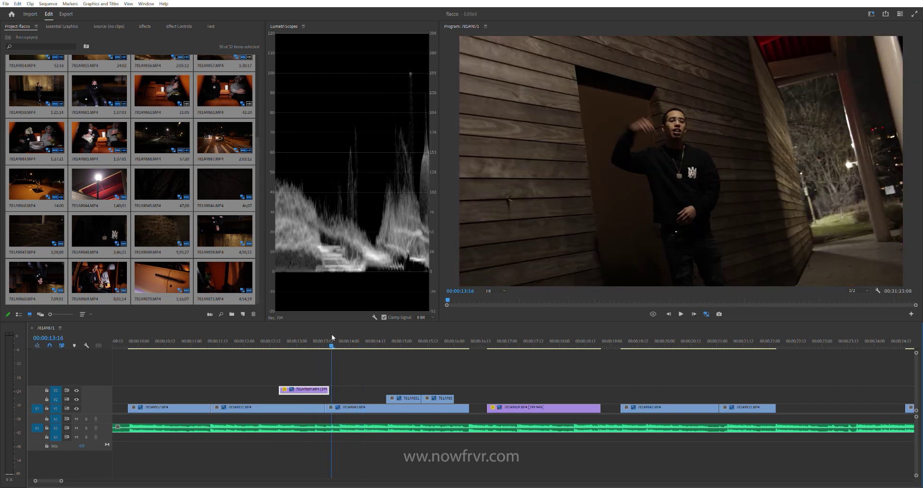
key("space")
left_click(301, 339)
left_click(302, 339)
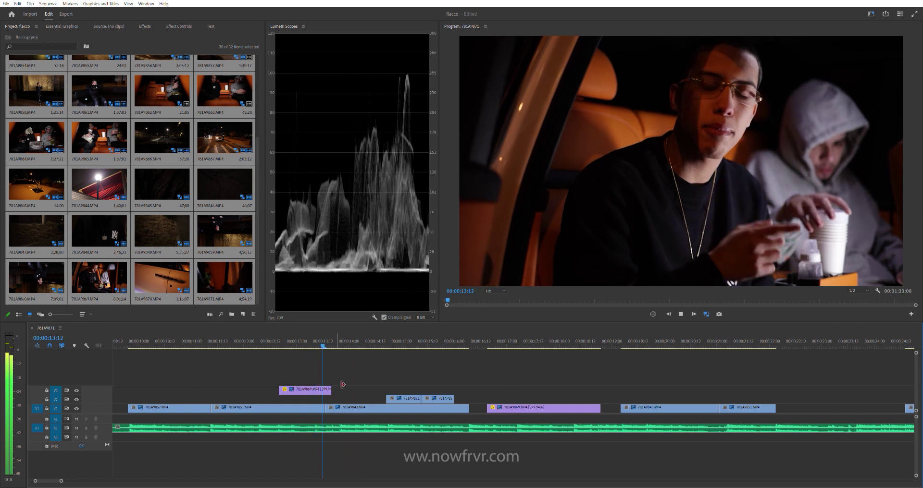
Step: Shave a few more frames off the overlay's end toward 13:13 and replay to check
left_click_drag(331, 389, 327, 389)
left_click(311, 339)
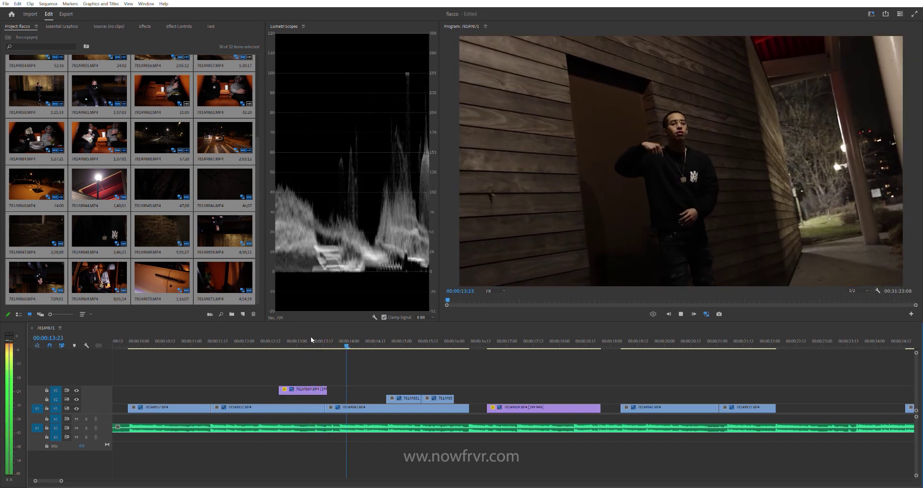
left_click_drag(327, 389, 325, 389)
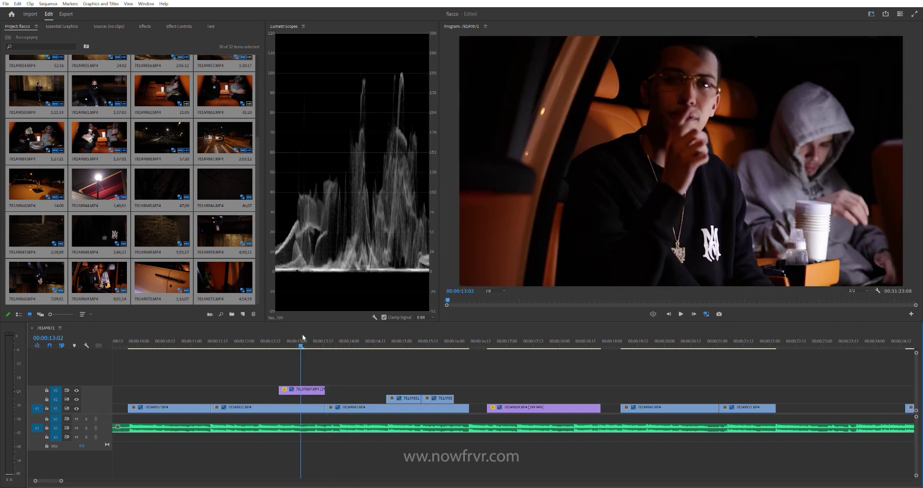
key("space")
left_click(302, 336)
left_click(301, 335)
left_click(285, 337)
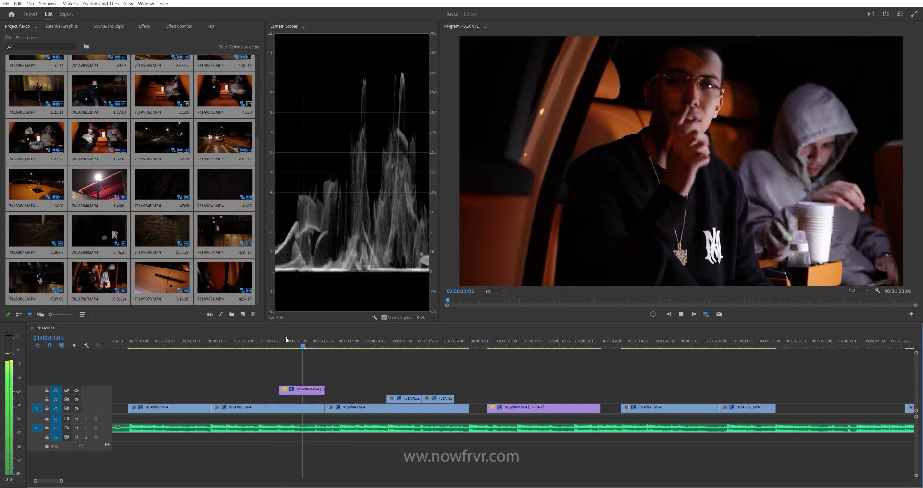
key("space")
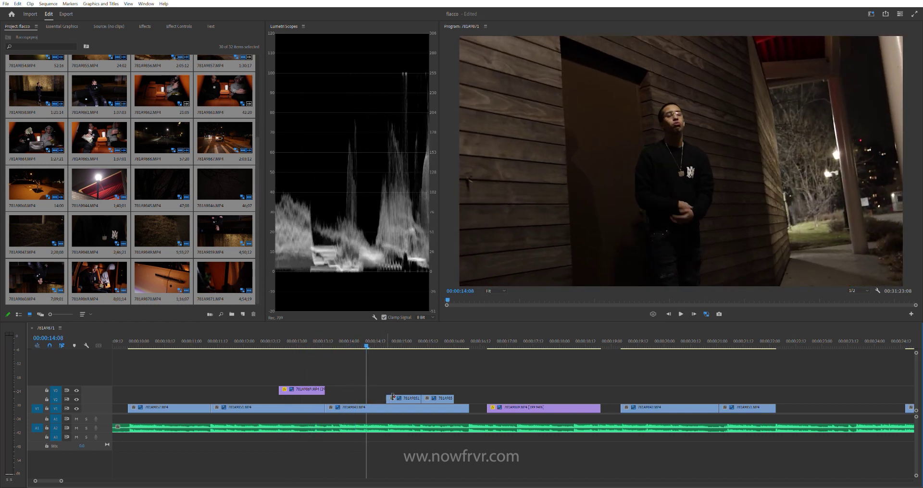
Step: Extend the V2 stacked shot to start earlier and replay from just before 14 seconds
left_click_drag(388, 398, 370, 399)
key("space")
left_click(340, 335)
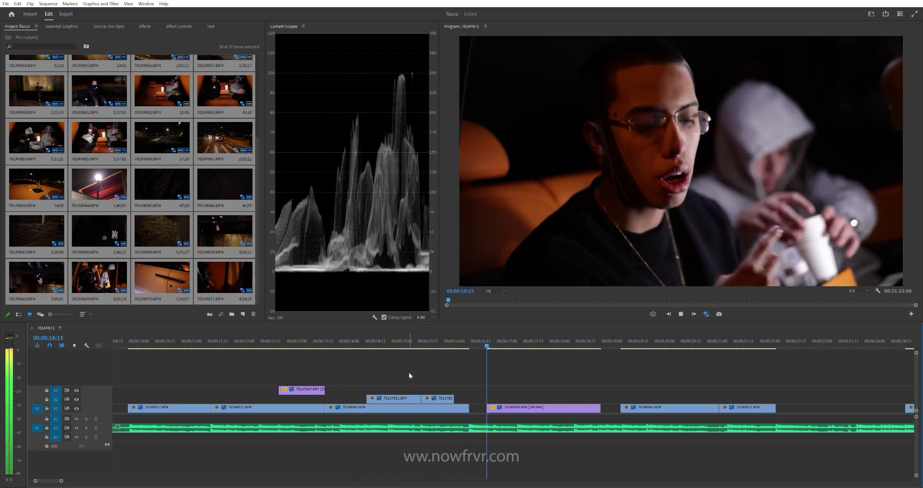
Step: Shorten the 781A9843 clip's end and drop the two V2 shots onto V1
left_click_drag(469, 402, 456, 416)
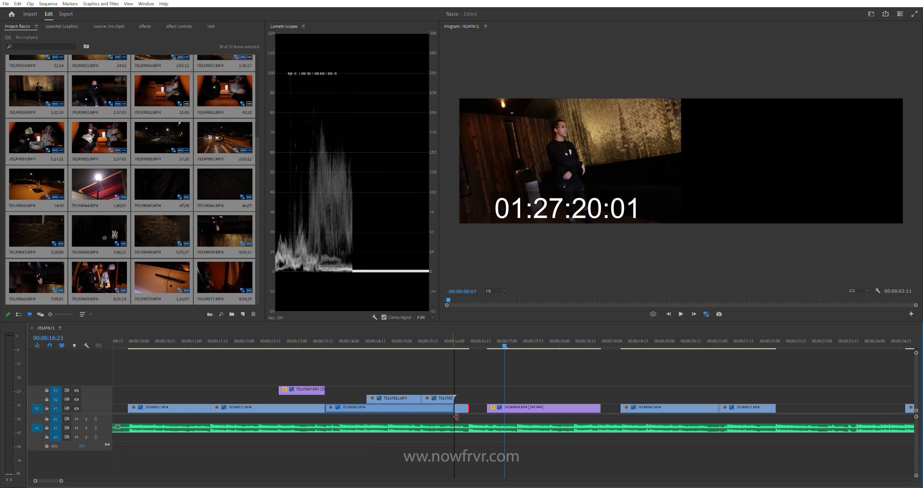
left_click_drag(379, 421, 367, 417)
left_click_drag(417, 395, 396, 406)
left_click(435, 341)
key("space")
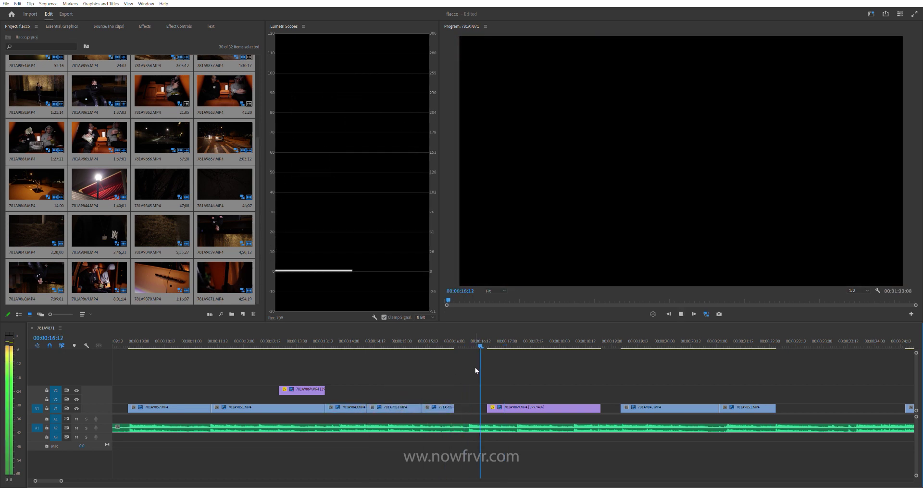
left_click(281, 340)
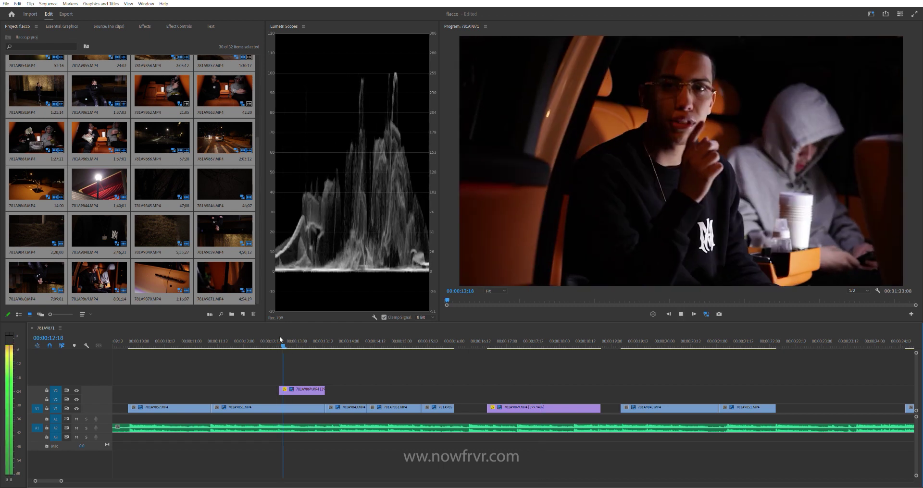
Step: Select the V3 overlay's out point, extend it by one frame, and review
left_click(268, 337)
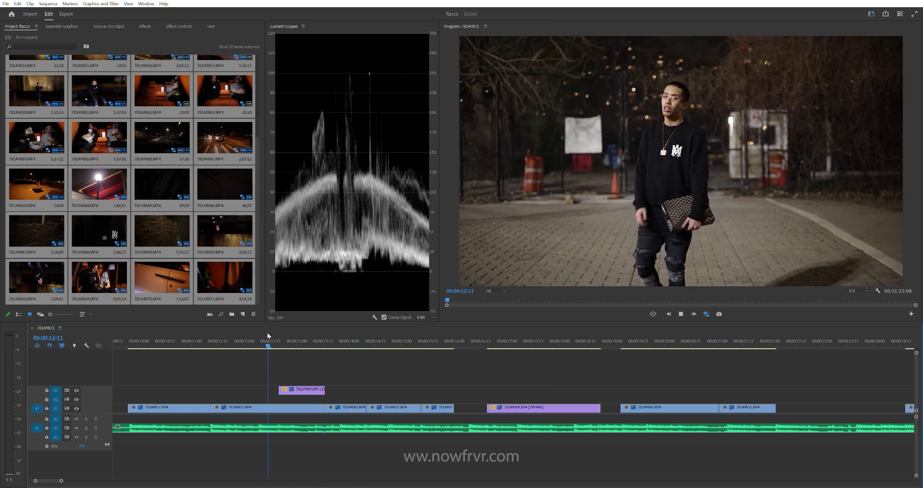
key("space")
key("Down")
left_click(334, 389)
key("Left")
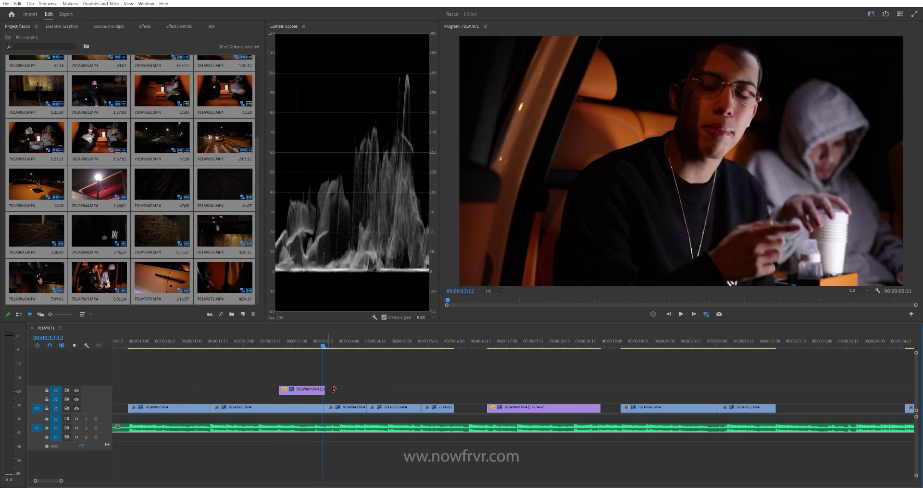
left_click(329, 392)
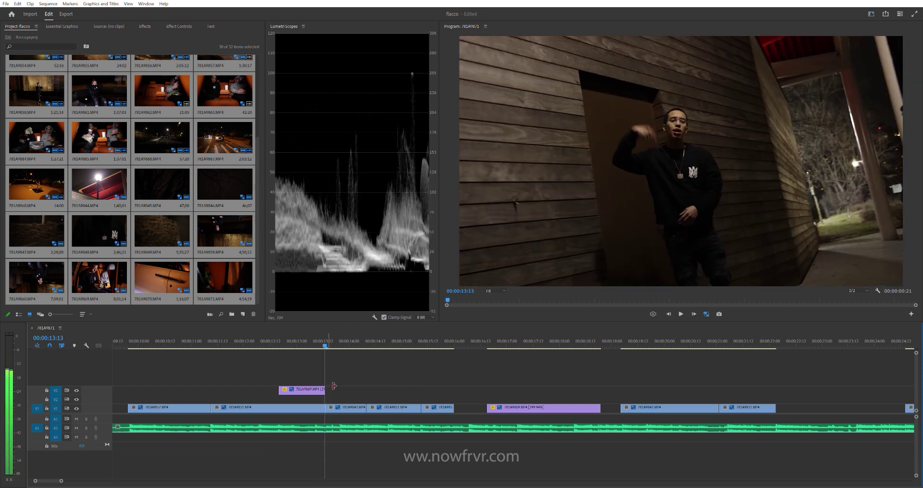
key("ctrl+Right")
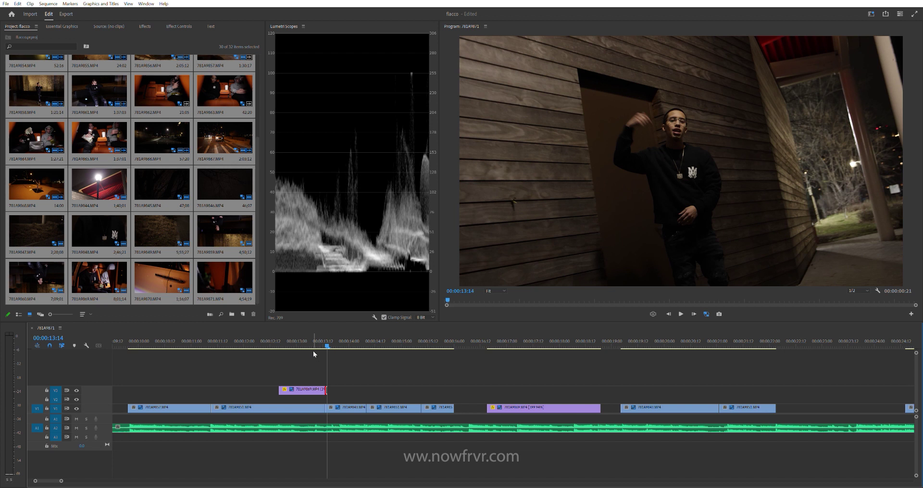
key("space")
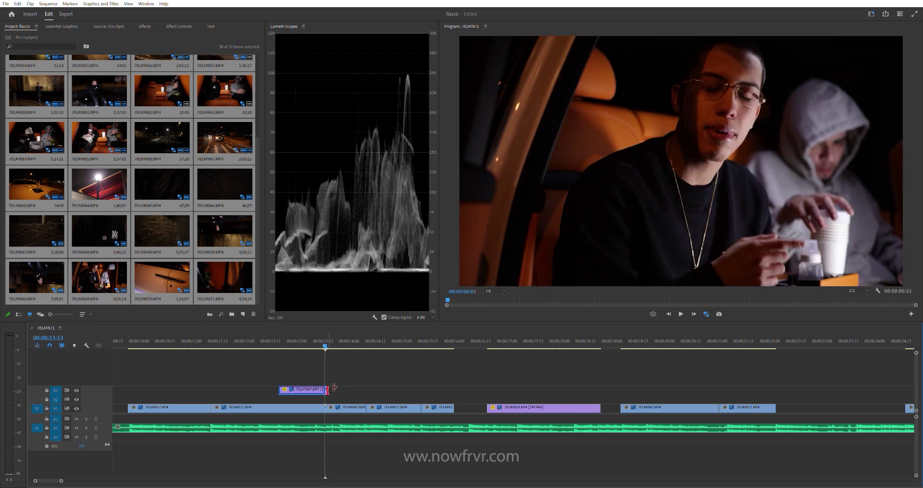
Step: Replay from 12:16 through the overlay to check its timing against the music
left_click_drag(334, 388, 322, 388)
left_click_drag(327, 343, 278, 342)
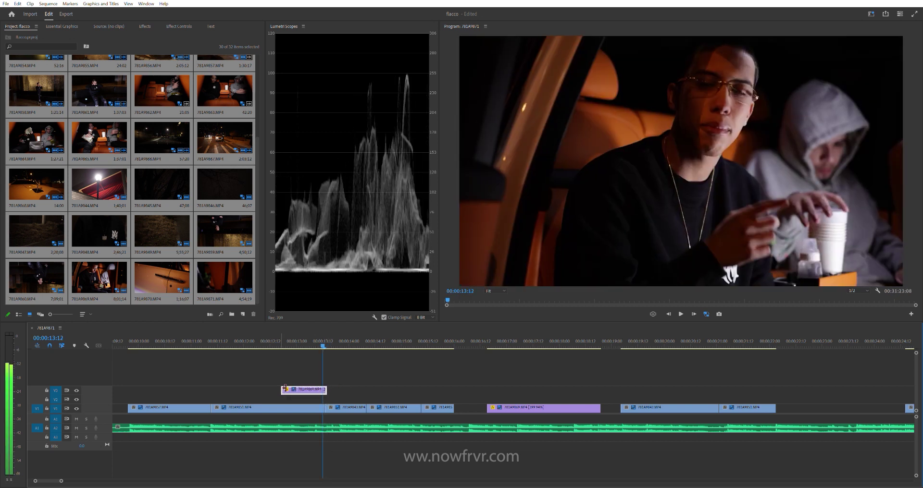
key("space")
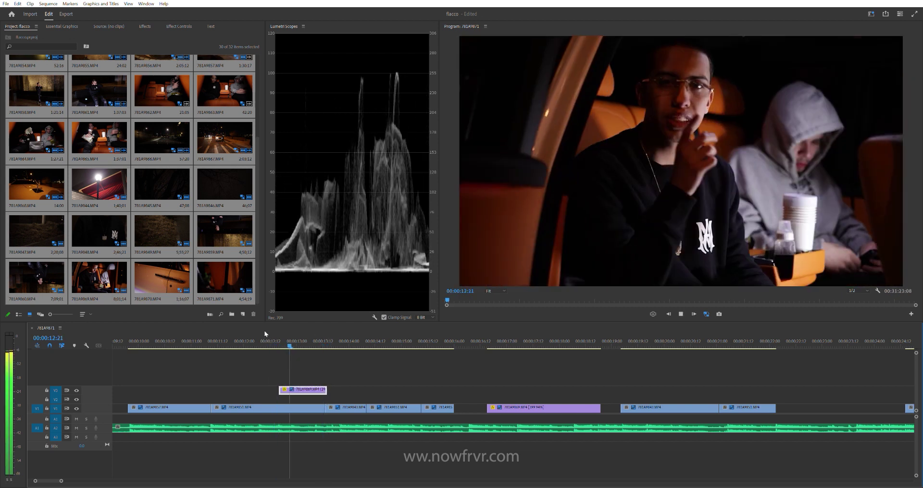
key("space")
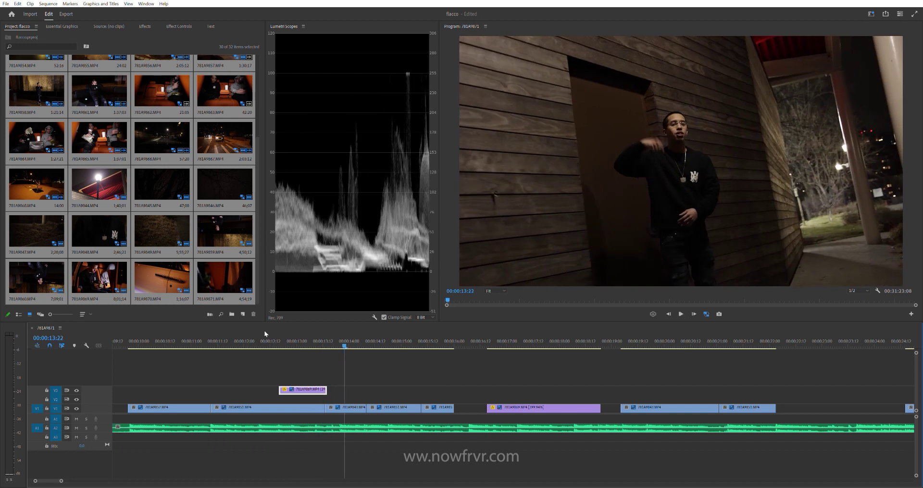
key("space")
key("space")
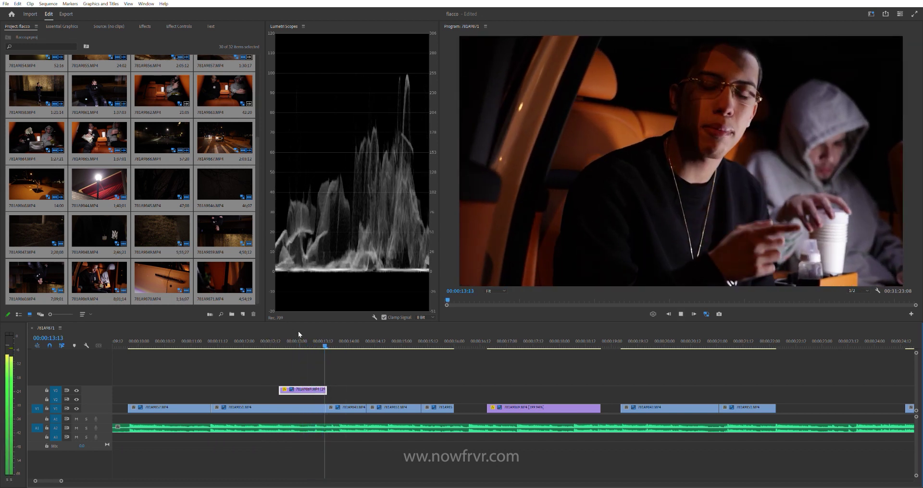
key("Up")
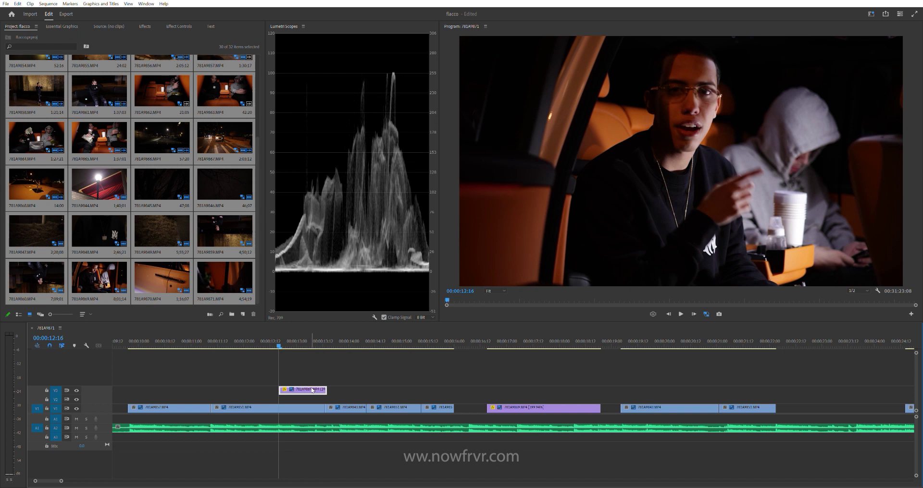
Step: Move the overlay clip earlier so it starts at 12:16 and preview it
left_click_drag(297, 388, 278, 385)
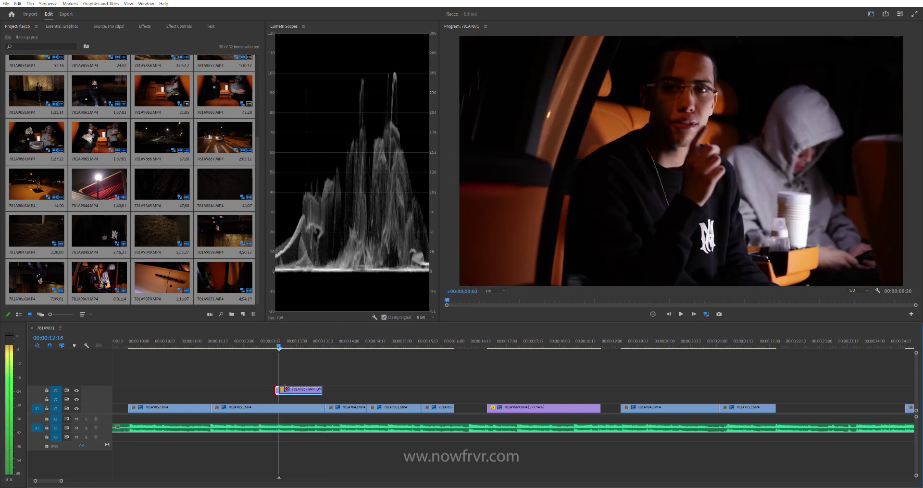
key("space")
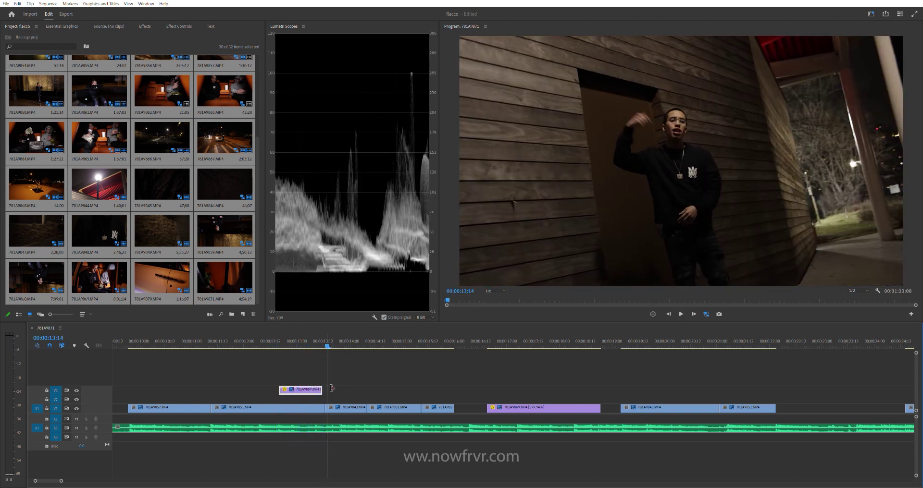
left_click(307, 341)
key("space")
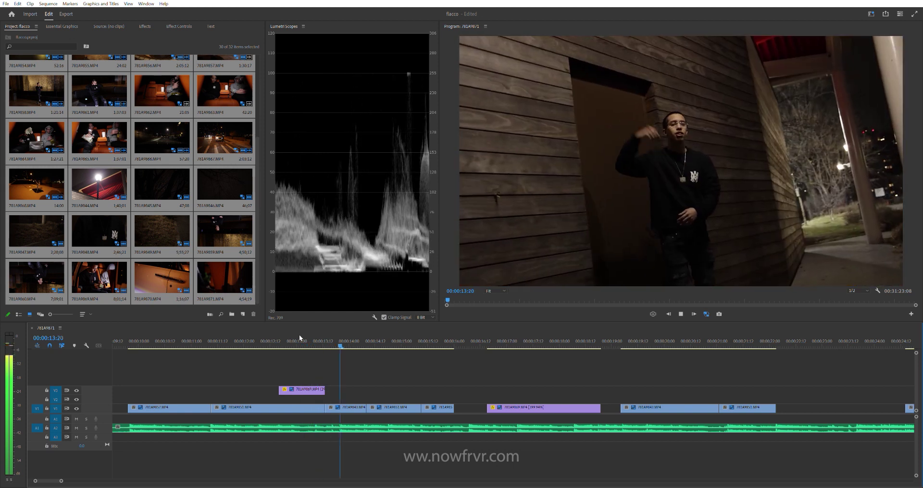
Step: Trim the overlay's end shorter and review it from about 11:09
left_click_drag(299, 334, 318, 336)
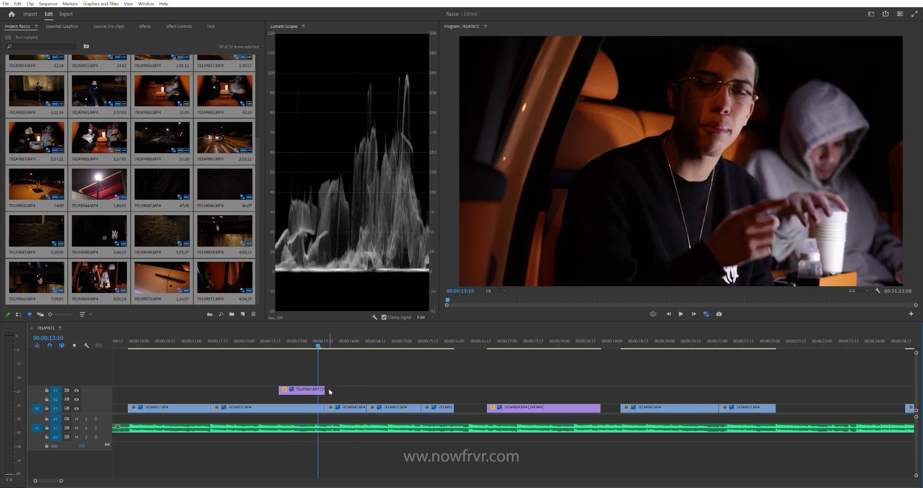
left_click_drag(325, 390, 313, 391)
key("space")
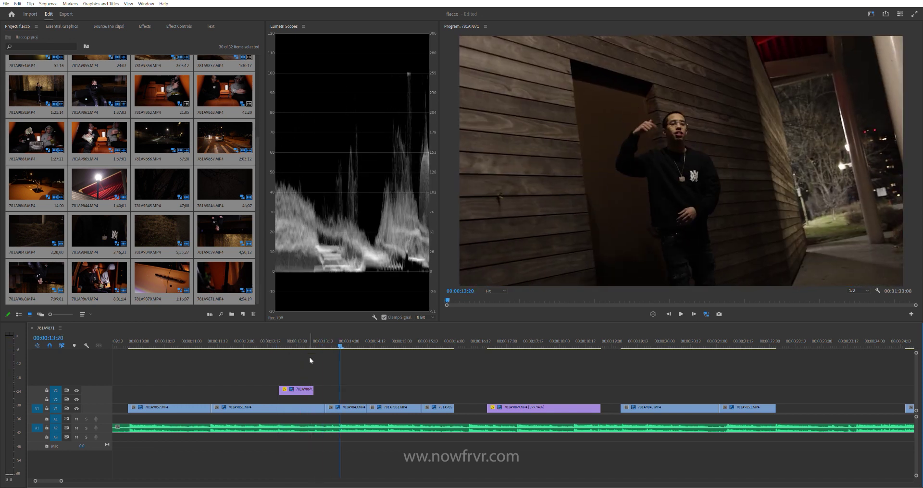
left_click(299, 342)
left_click(301, 334)
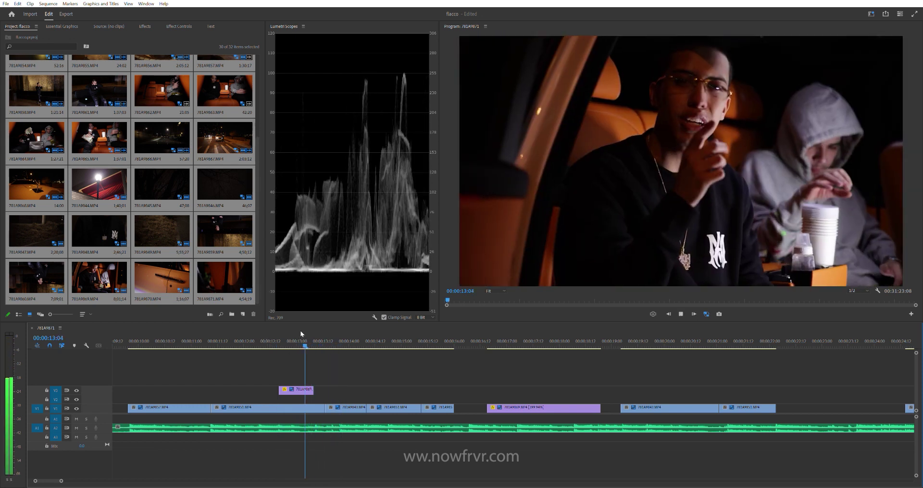
key("space")
left_click(212, 339)
key("space")
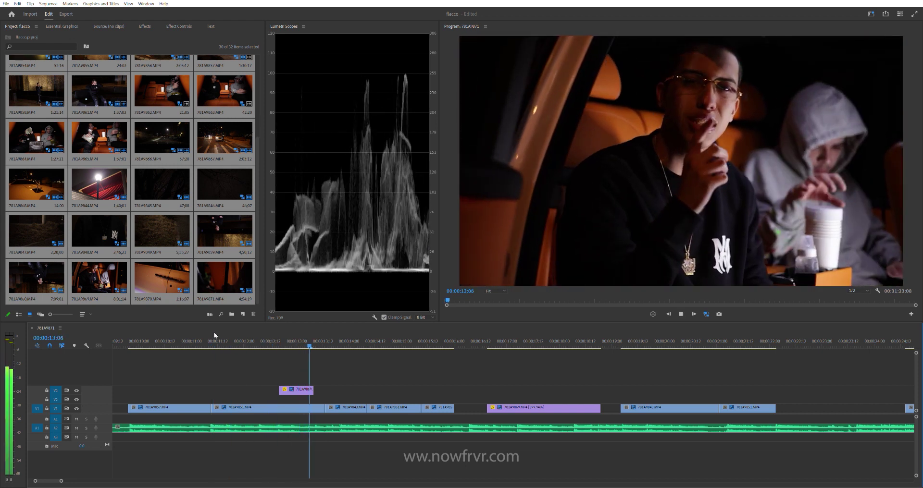
key("space")
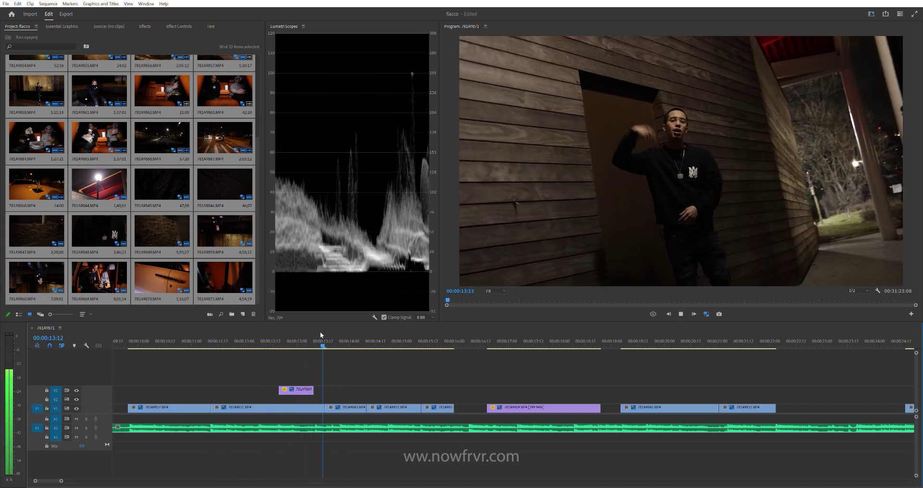
Step: Check the cut frame by frame around 13:16 and play through it
left_click(333, 342)
key("Left")
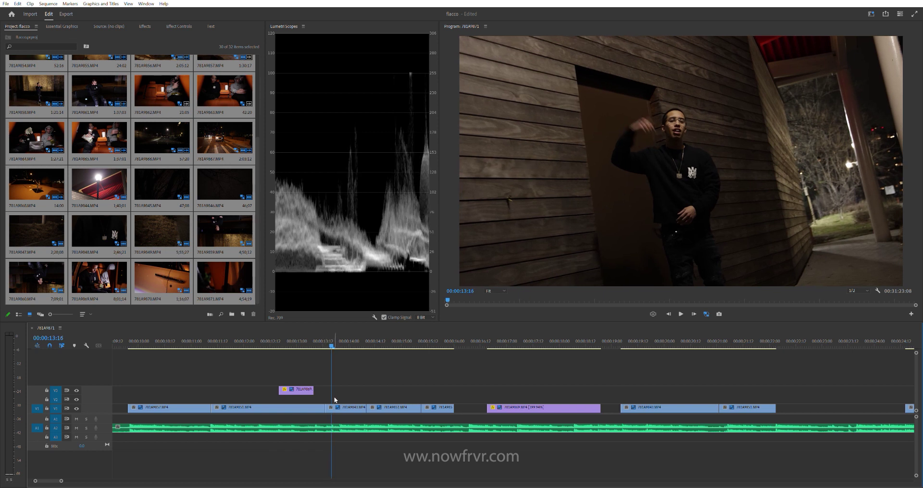
left_click(310, 342)
key("space")
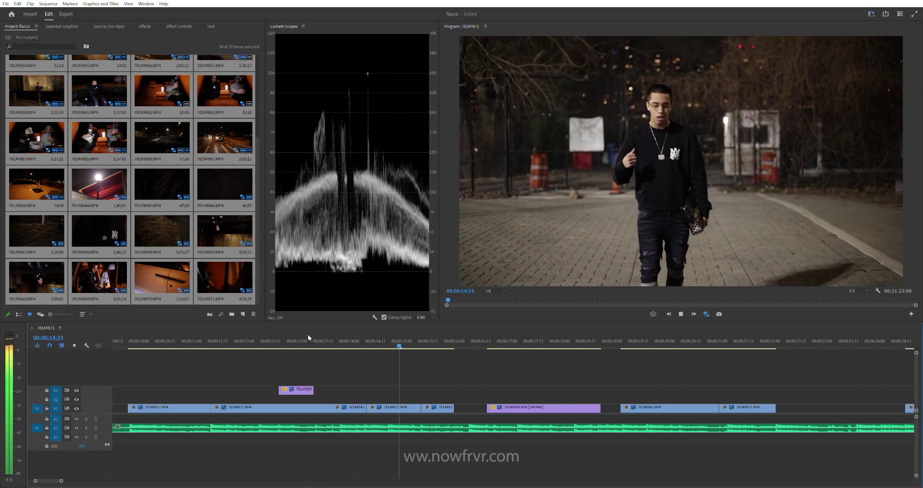
left_click(334, 339)
key("space")
Step: Review the next cut near 14:00 from 13:13, then move ahead to about 24:15
left_click(352, 336)
key("space")
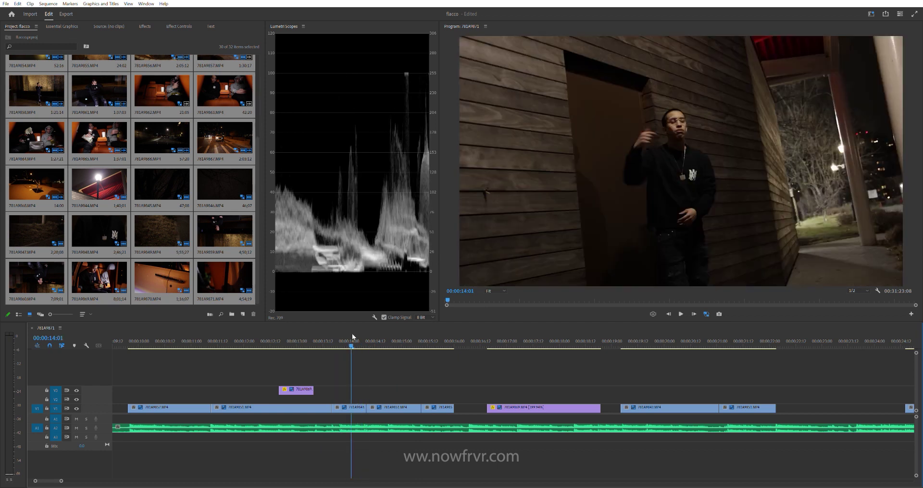
key("space")
key("Left")
key("Left")
key("Left")
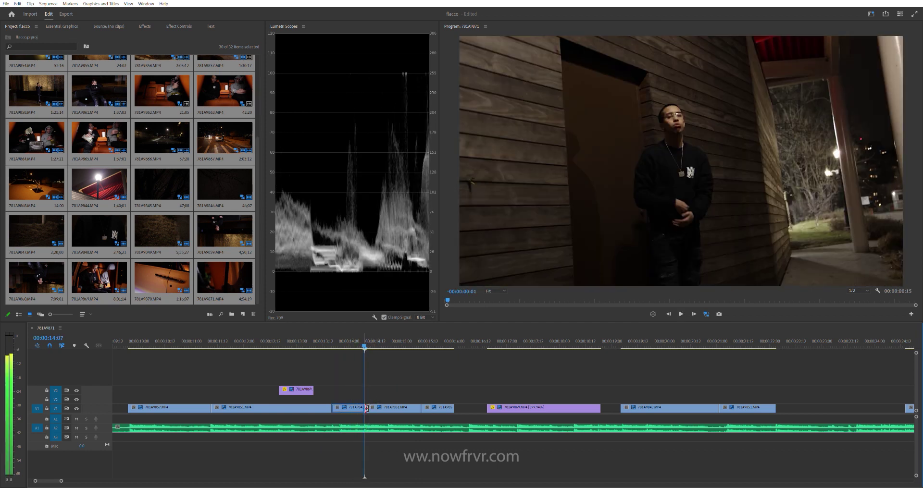
left_click(325, 342)
key("space")
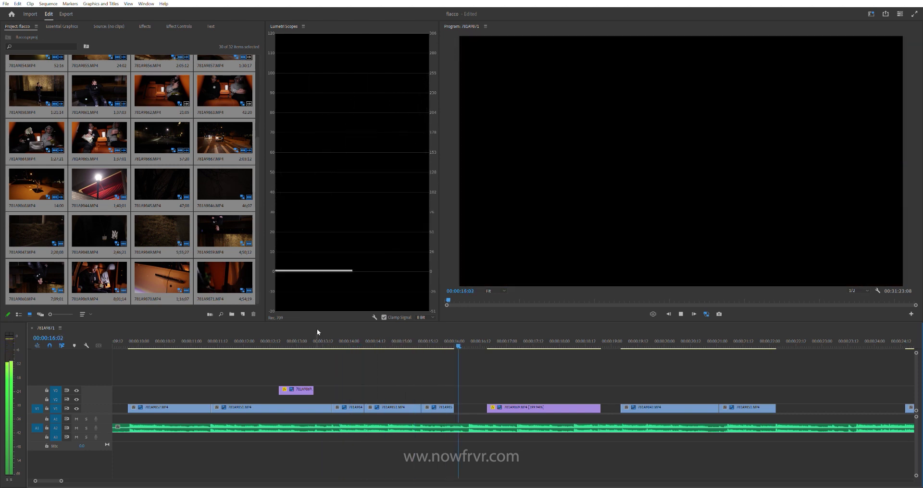
left_click(245, 342)
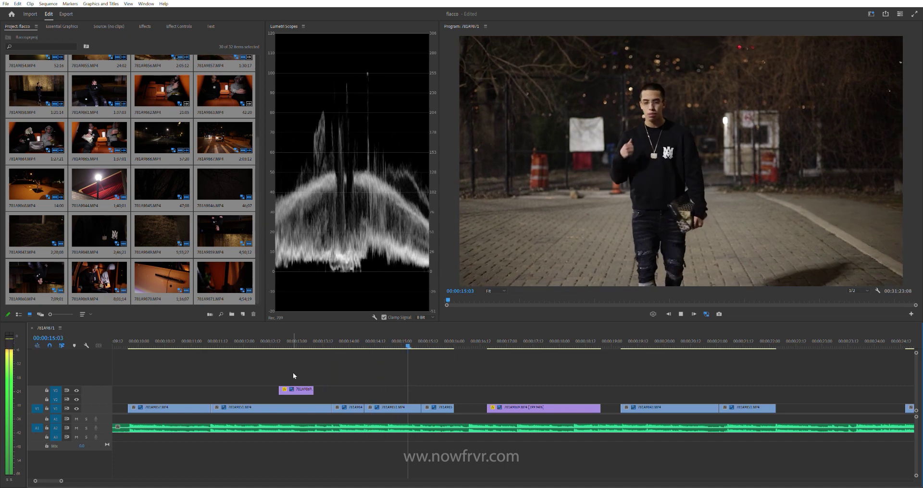
scroll(330, 382, "down", 5)
left_click(446, 342)
scroll(414, 385, "down", 2)
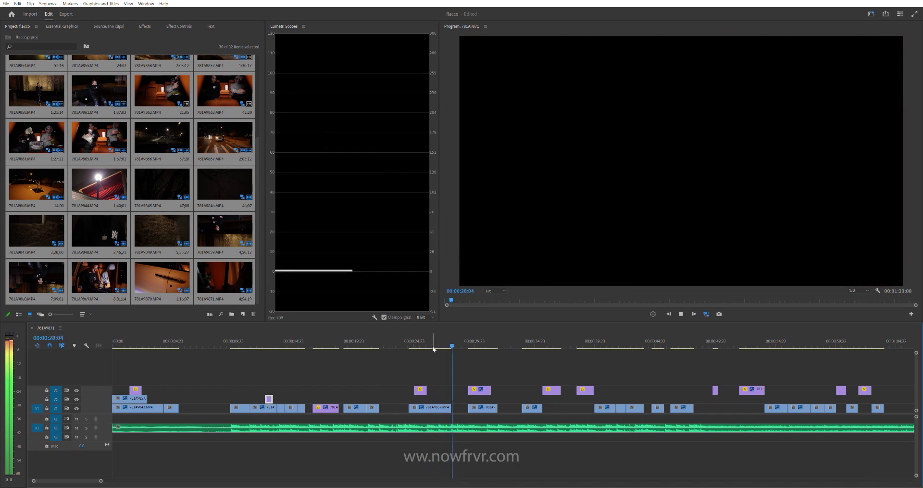
Step: Review playback around 26:16 and 29:09 ahead of the next overlay clips
left_click(434, 342)
left_click(433, 340)
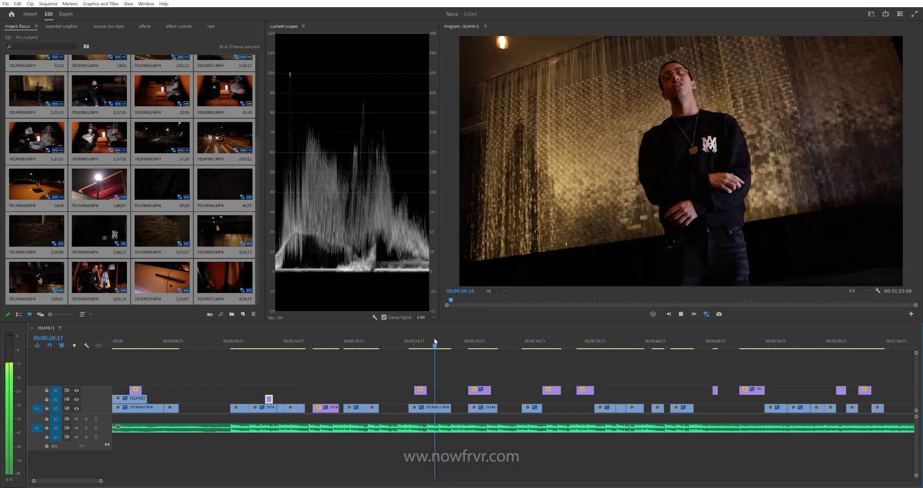
key("space")
key("space")
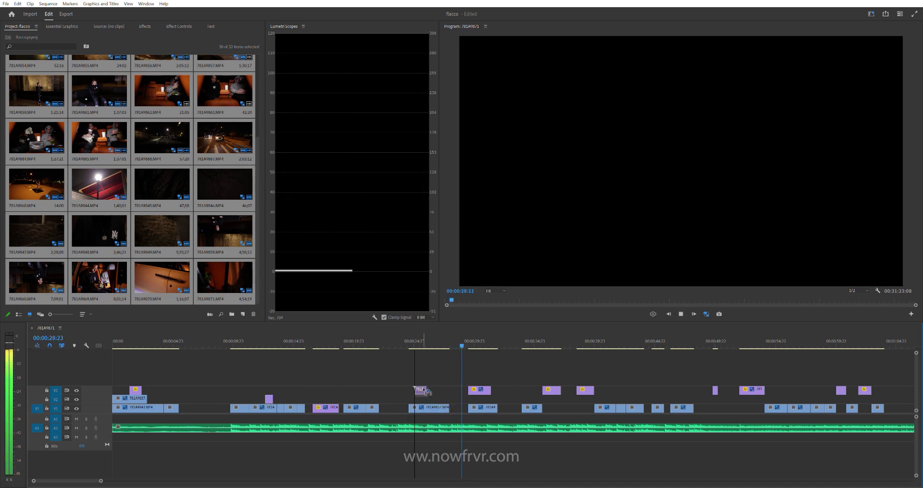
scroll(410, 392, "up", 3)
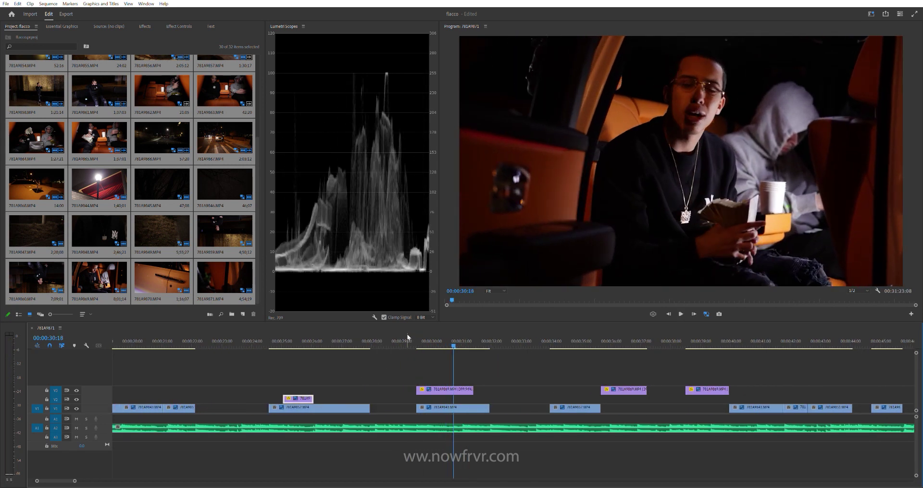
left_click(411, 339)
left_click(412, 340)
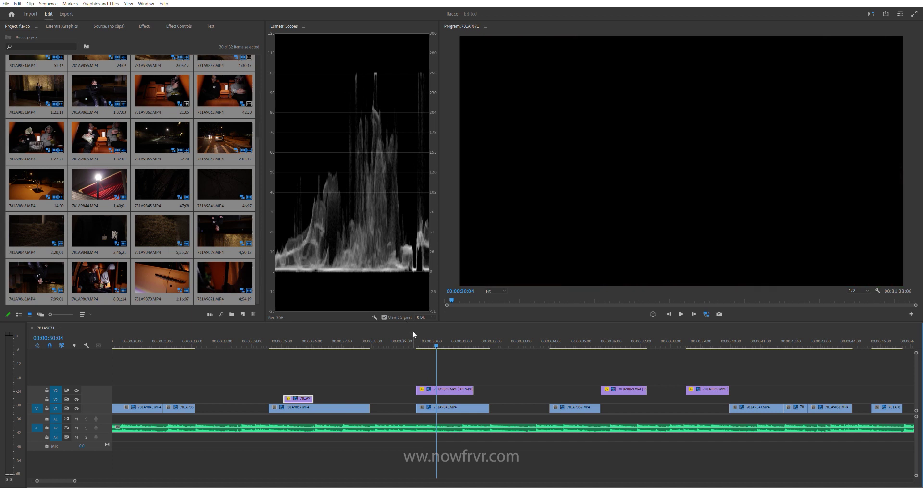
Step: Move the V3 car-interior overlay clip straight down onto V1, keeping its timing
left_click(427, 390)
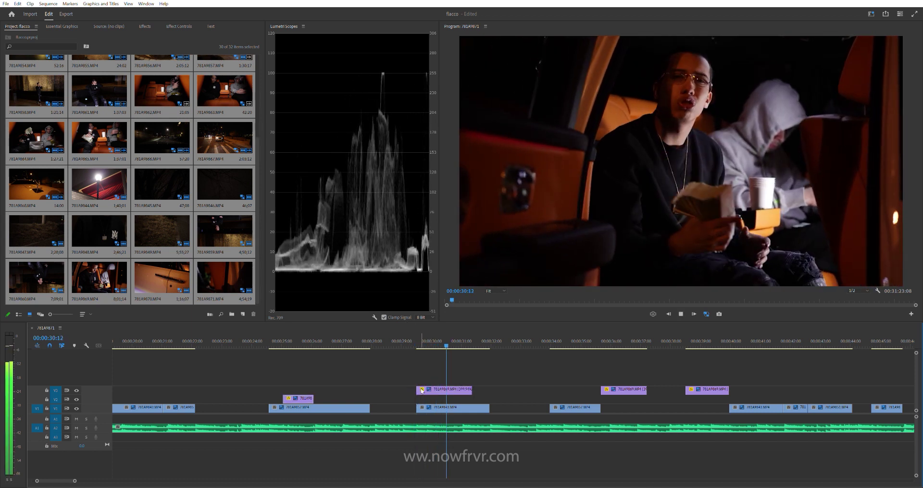
key("space")
key("space")
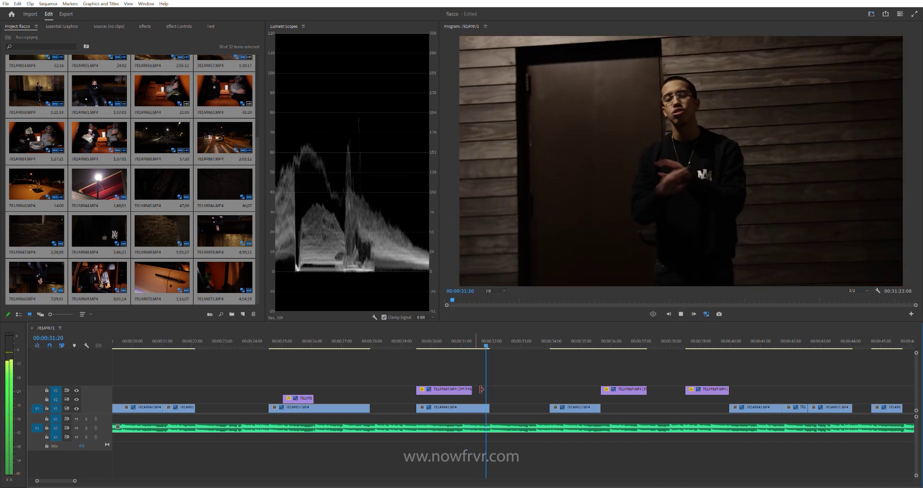
left_click_drag(448, 401, 448, 408)
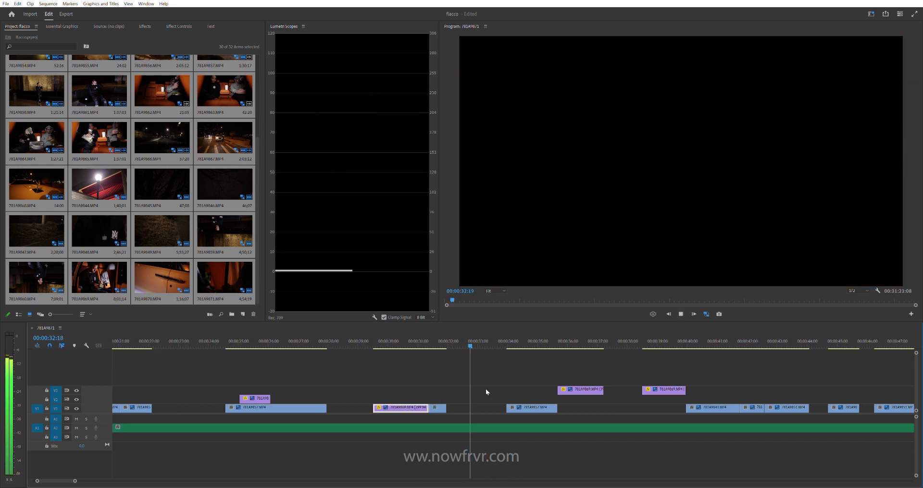
key("space")
Step: Trim the next overlay's end to the playhead and move it down onto V1
key("equal")
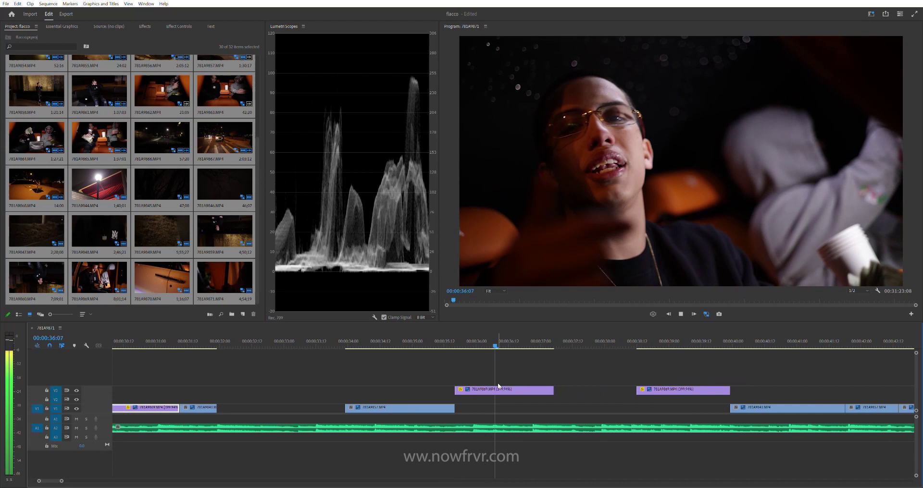
left_click(524, 341)
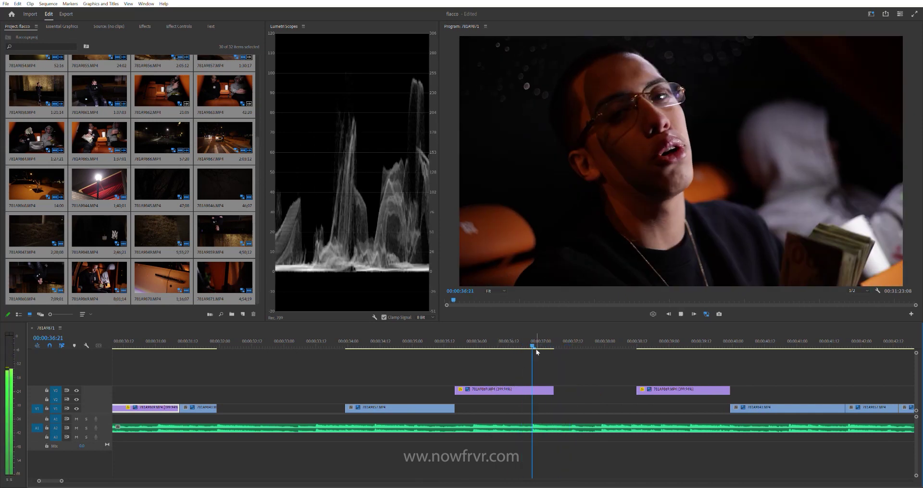
key("ctrl+alt+w")
left_click(539, 342)
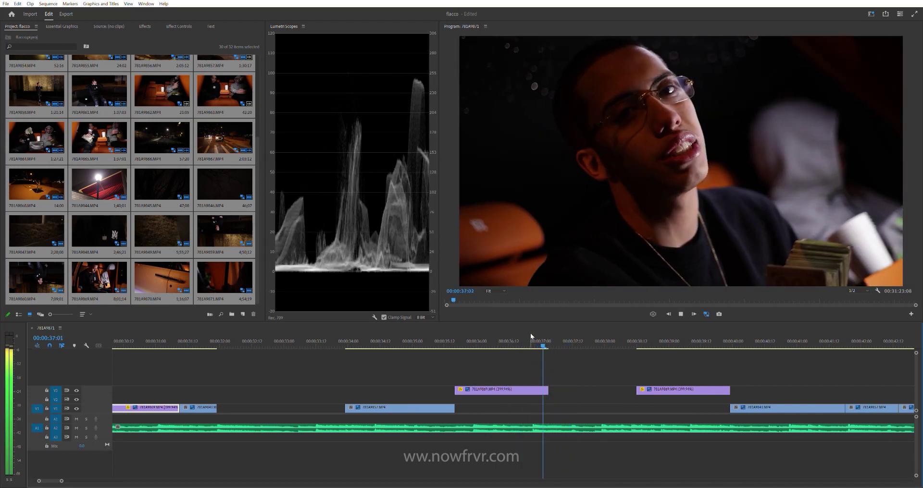
left_click_drag(487, 390, 490, 408)
key("space")
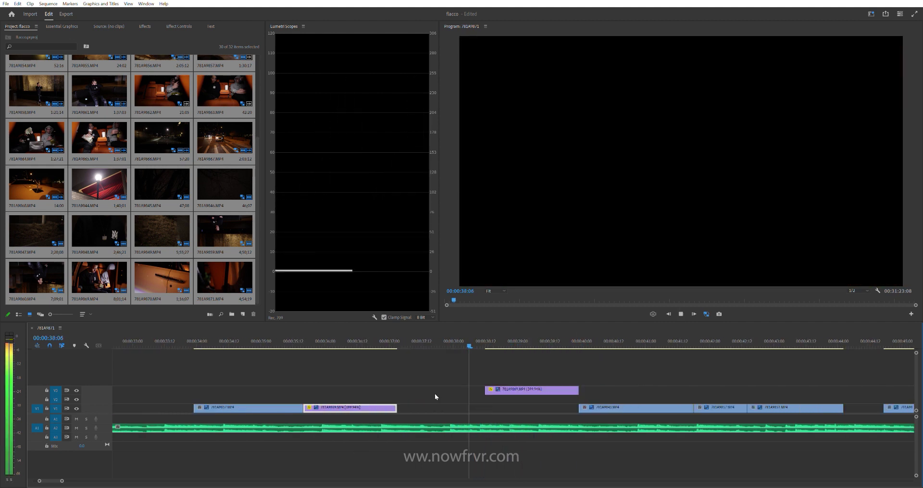
Step: Extend the overlay's start slightly earlier near 38:11 and move clip 781A9869 down onto V1
left_click(484, 342)
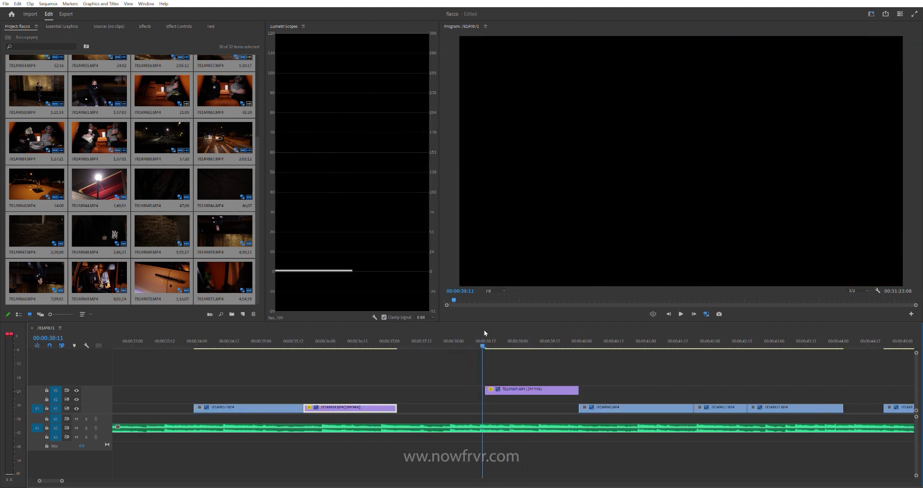
key("Right")
key("Right")
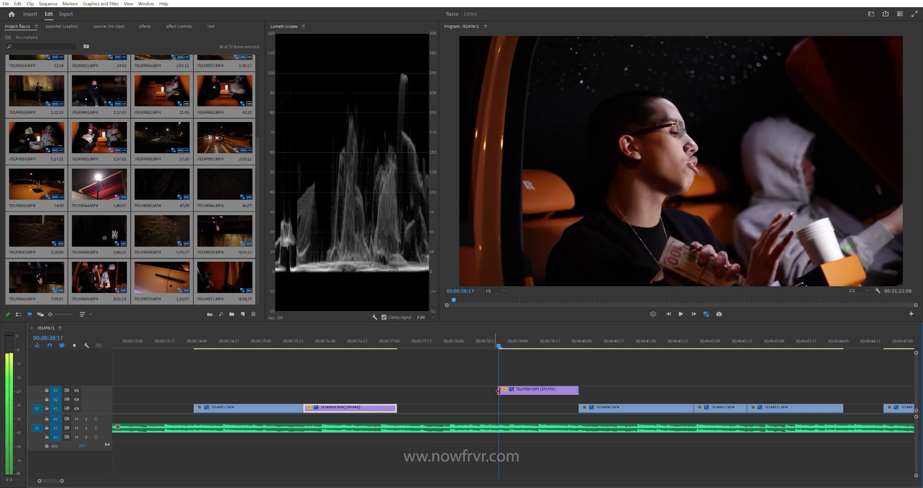
left_click_drag(494, 392, 489, 393)
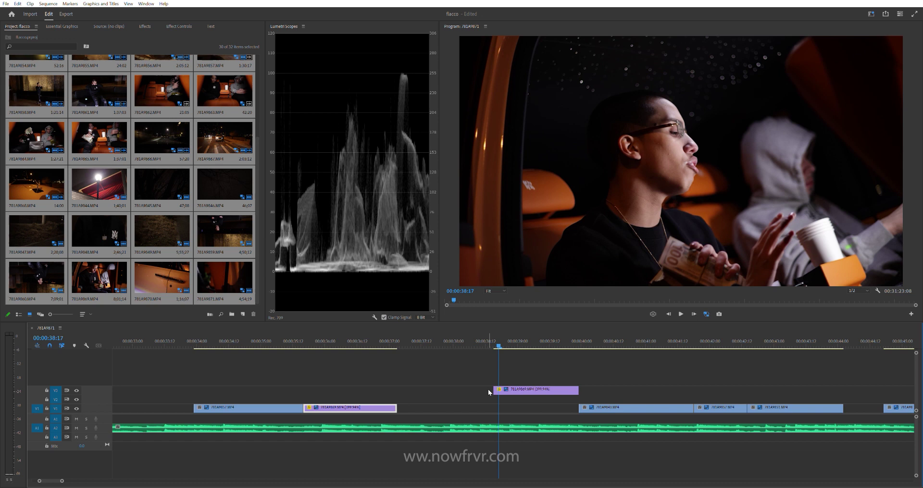
left_click(481, 351)
key("space")
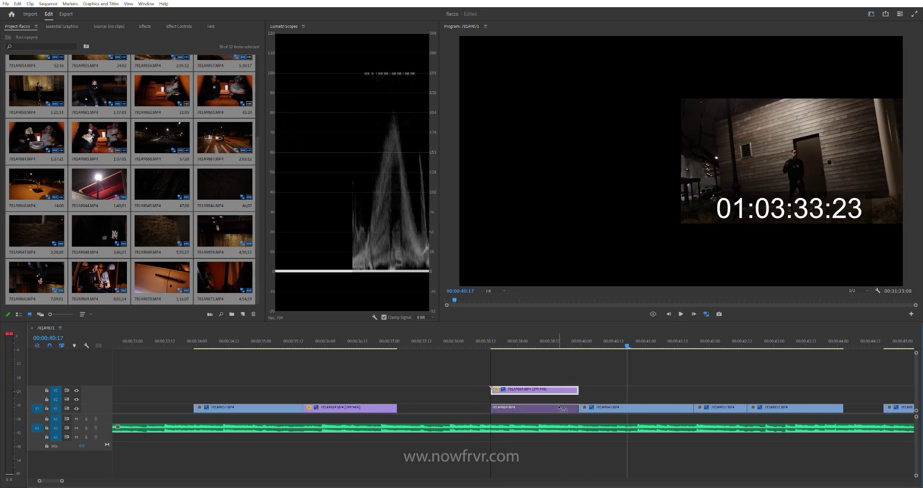
left_click_drag(563, 389, 560, 408)
key("minus")
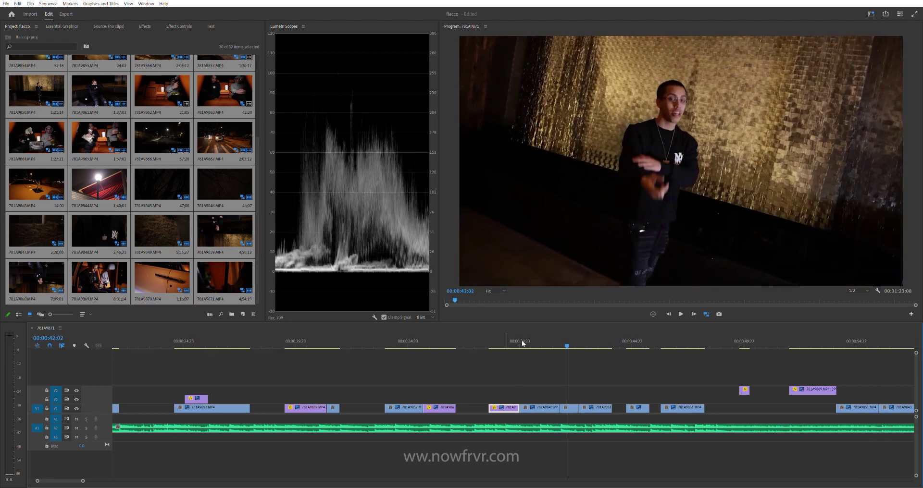
Step: Trim the end of clip 781A9843 to the playhead near 40:00 and play it back
left_click_drag(521, 341, 541, 379)
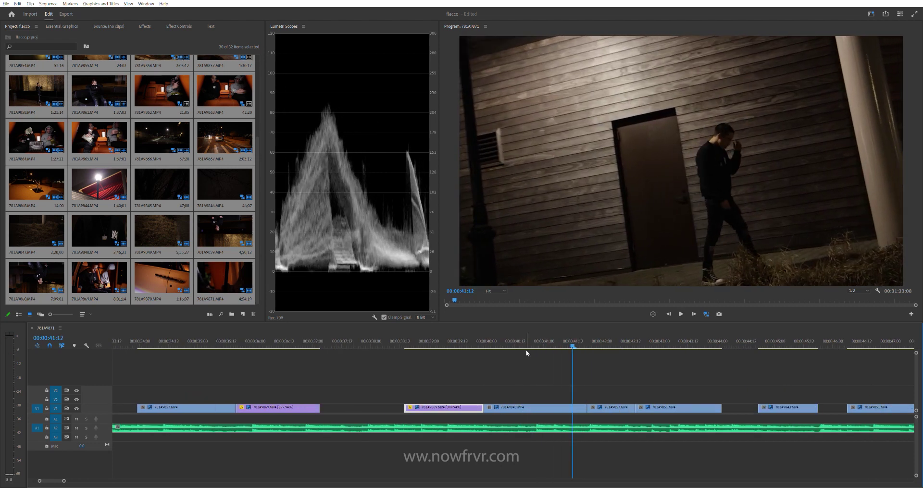
left_click(483, 341)
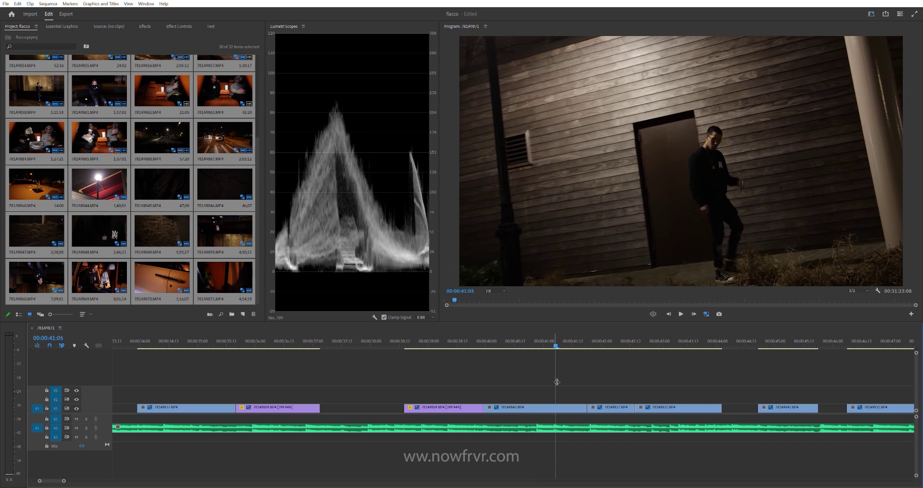
left_click_drag(587, 407, 555, 407)
key("space")
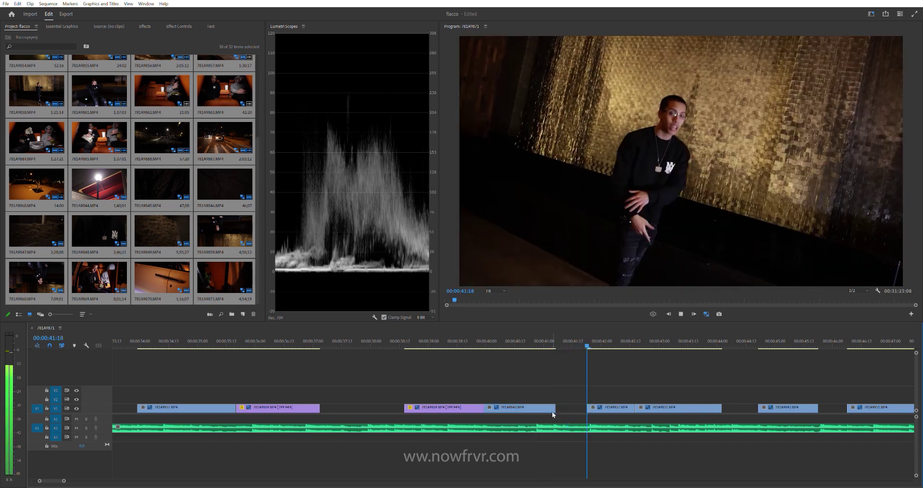
left_click(579, 338)
key("space")
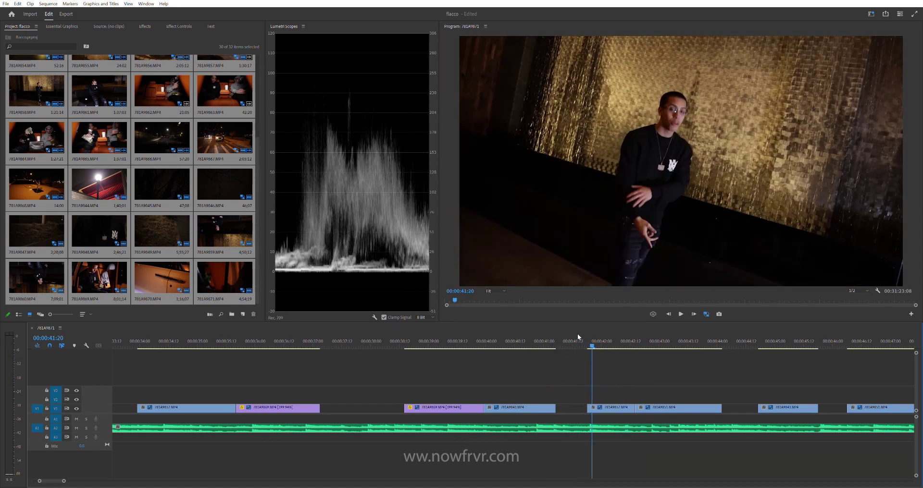
Step: Move clip 781A9857 into the V1 gap and shorten clip 781A9851 by 9 frames
left_click_drag(611, 410, 595, 397)
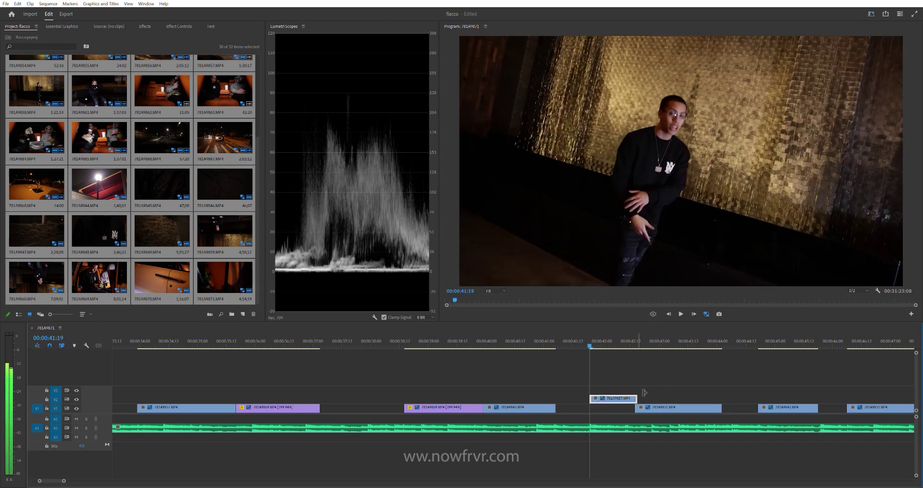
left_click_drag(620, 398, 623, 408)
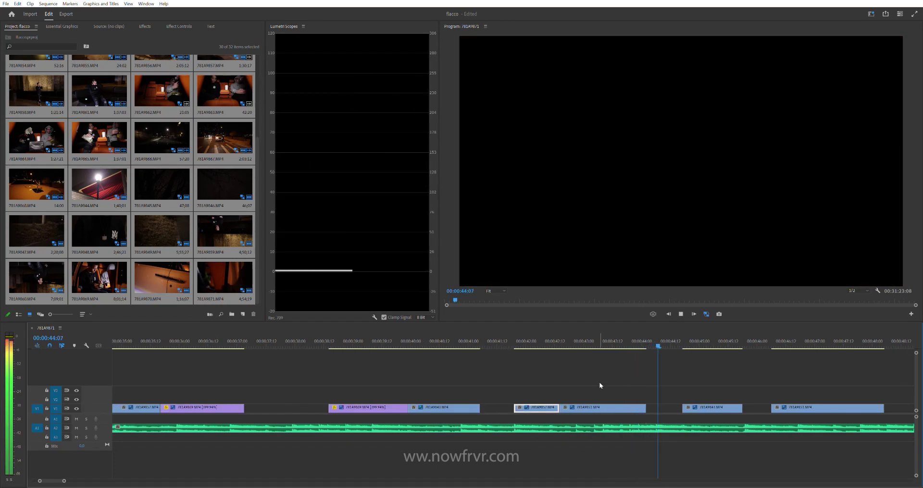
key("space")
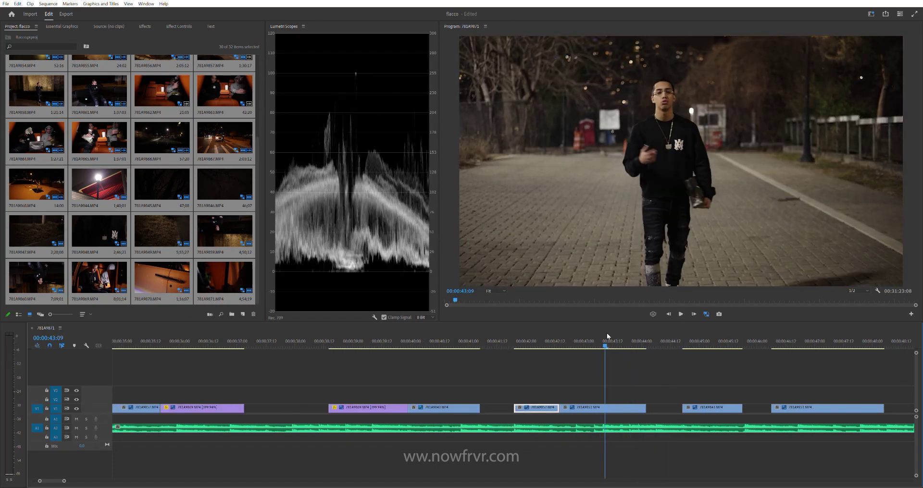
left_click_drag(644, 408, 624, 417)
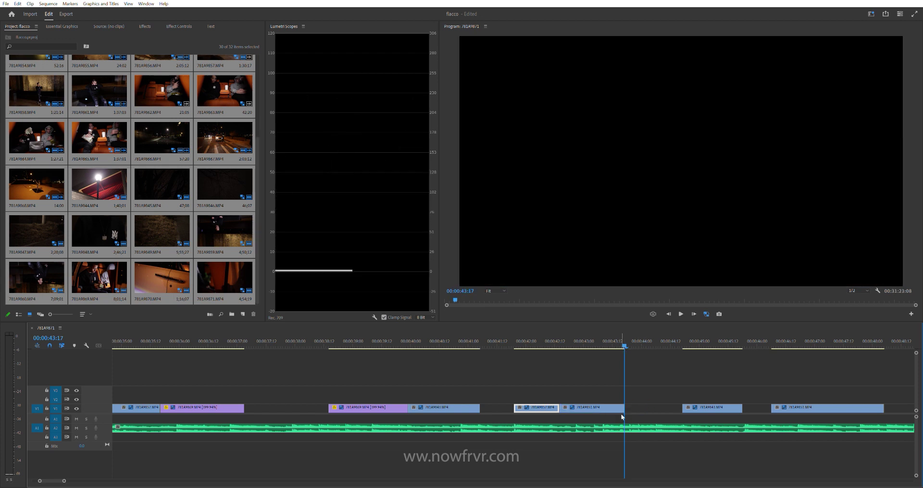
key("space")
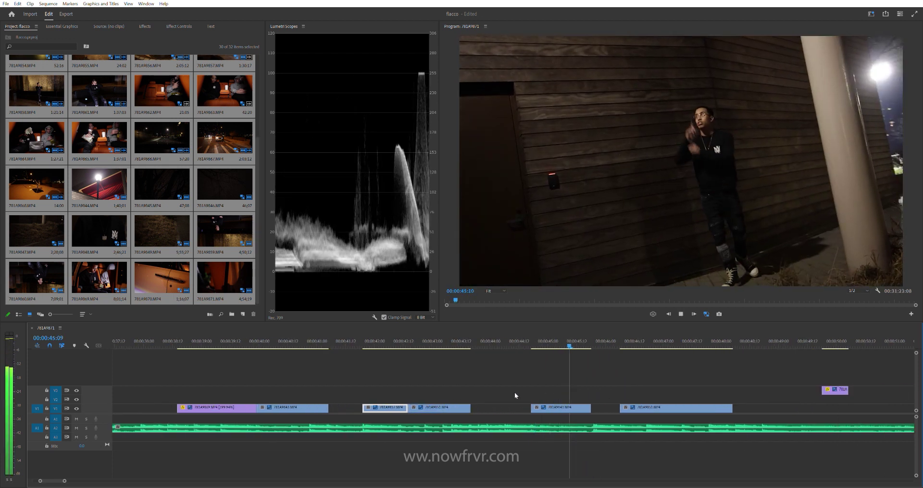
Step: Review the cut from about 45:30 through 46:19 with the timeline zoomed out
left_click(575, 342)
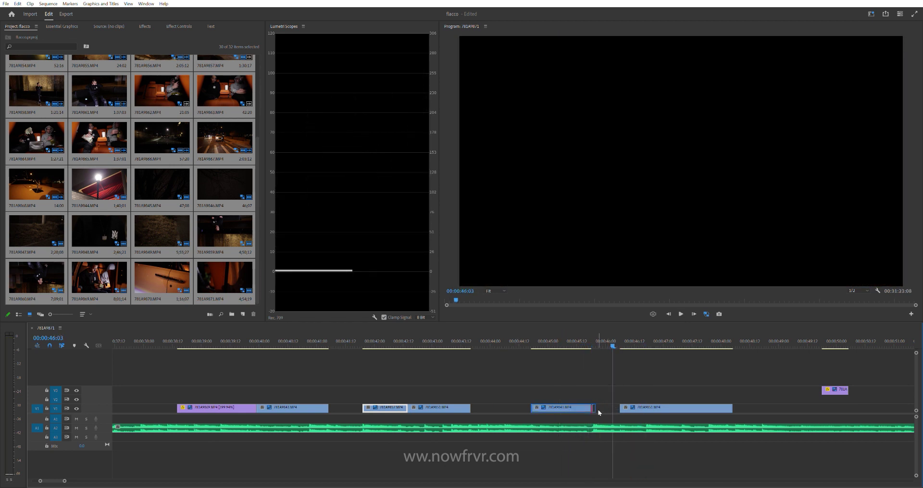
left_click(574, 341)
key("space")
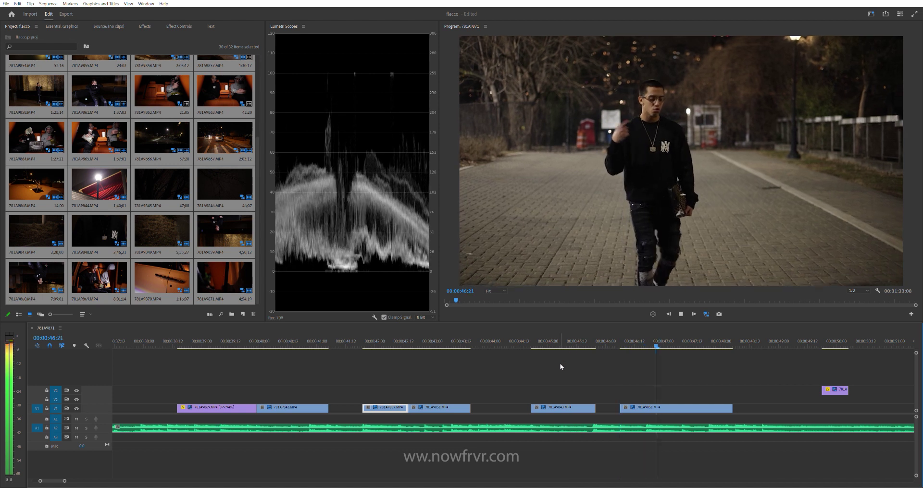
key("minus")
left_click(585, 337)
key("space")
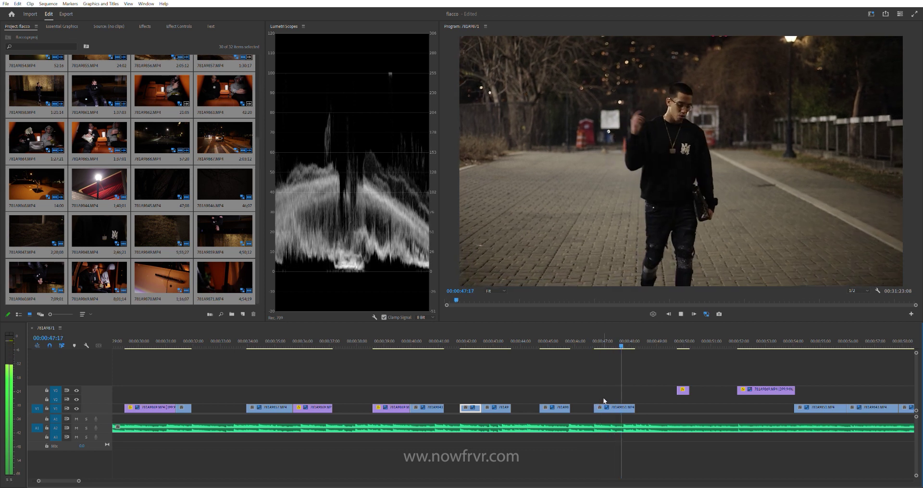
left_click(587, 339)
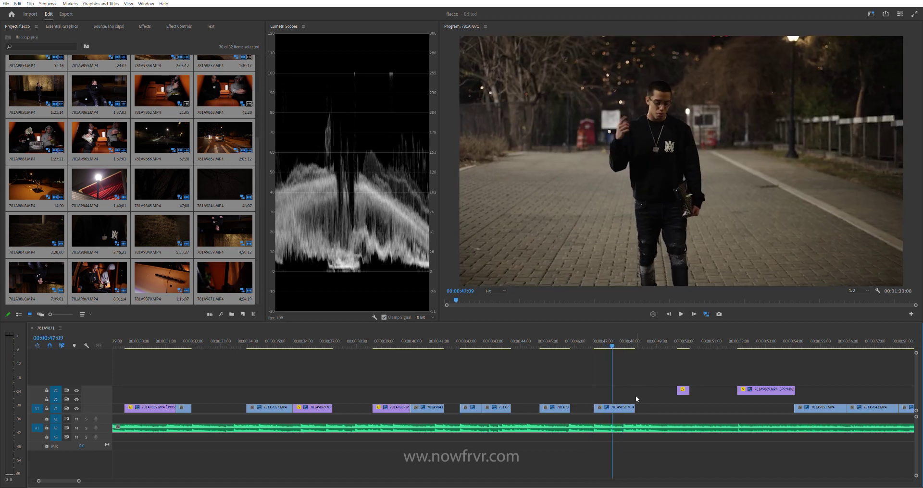
key("space")
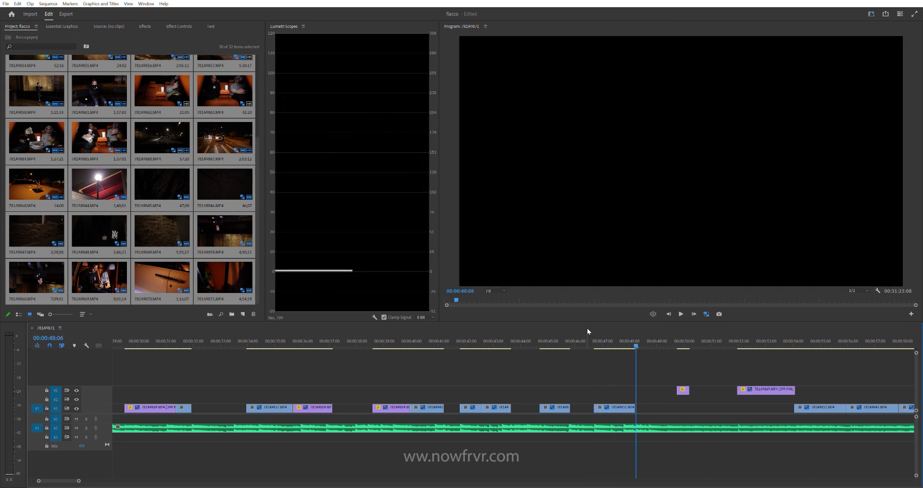
left_click(595, 340)
key("space")
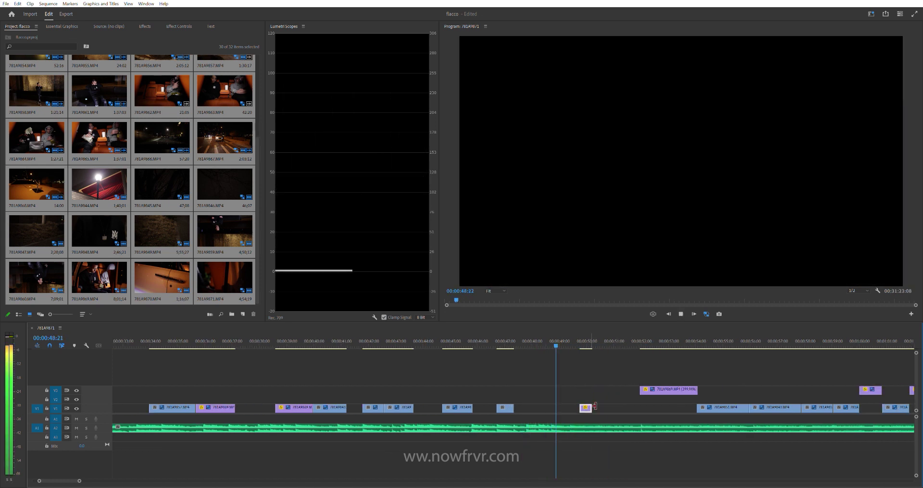
Step: Move the purple overlay clip 781A9869 down into the gap on V1
left_click_drag(595, 409, 600, 403)
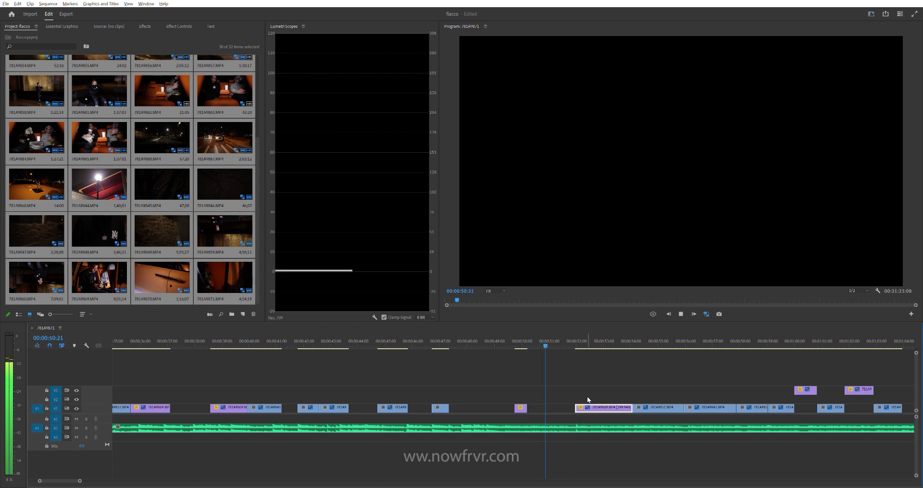
scroll(584, 396, "down", 5)
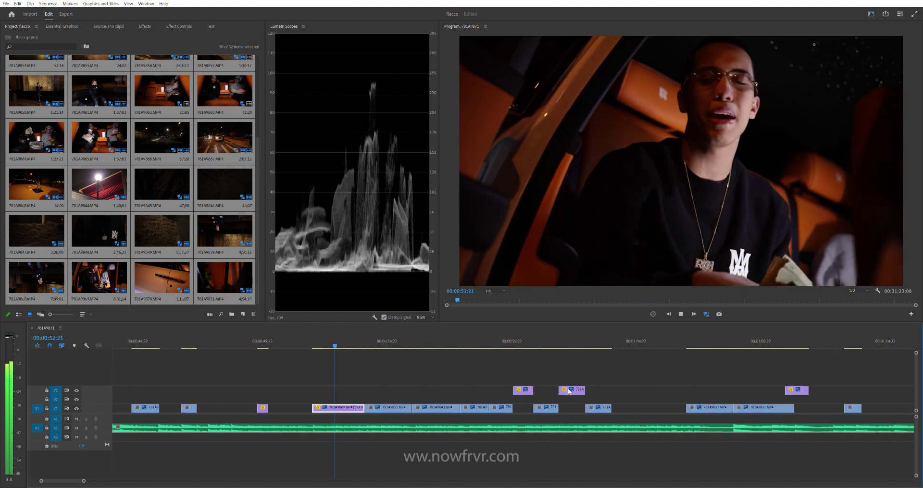
scroll(583, 374, "up", 4)
scroll(558, 400, "up", 3)
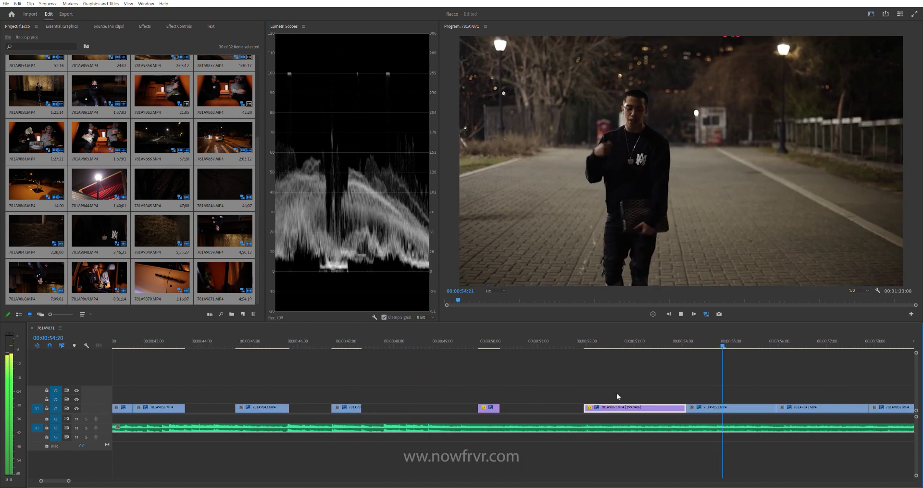
scroll(610, 393, "down", 5)
scroll(576, 388, "down", 2)
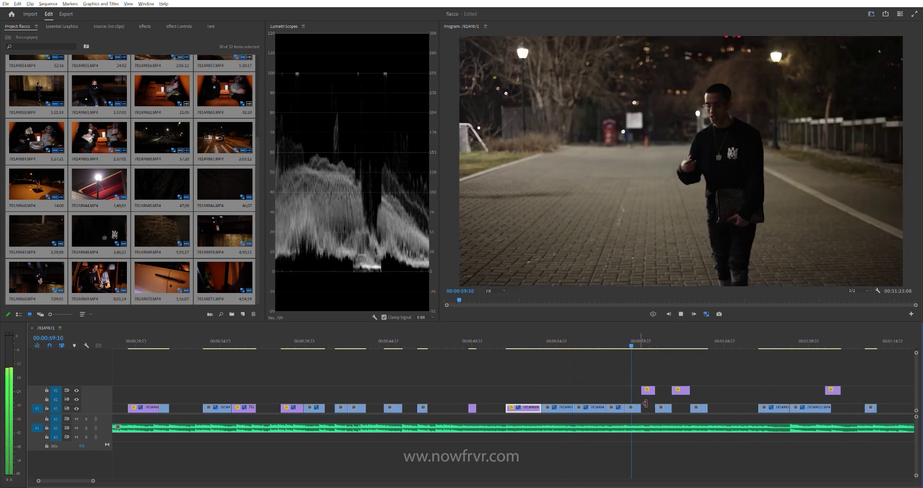
scroll(515, 382, "up", 3)
scroll(489, 400, "up", 3)
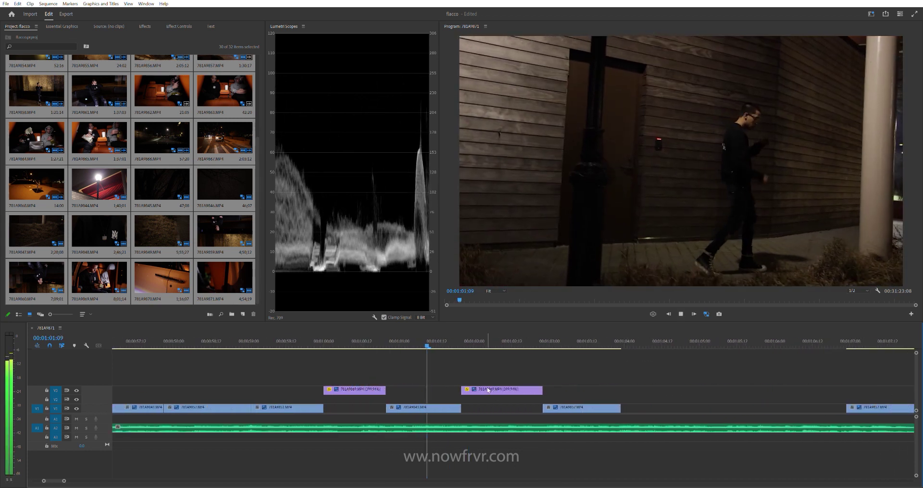
left_click_drag(356, 389, 356, 408)
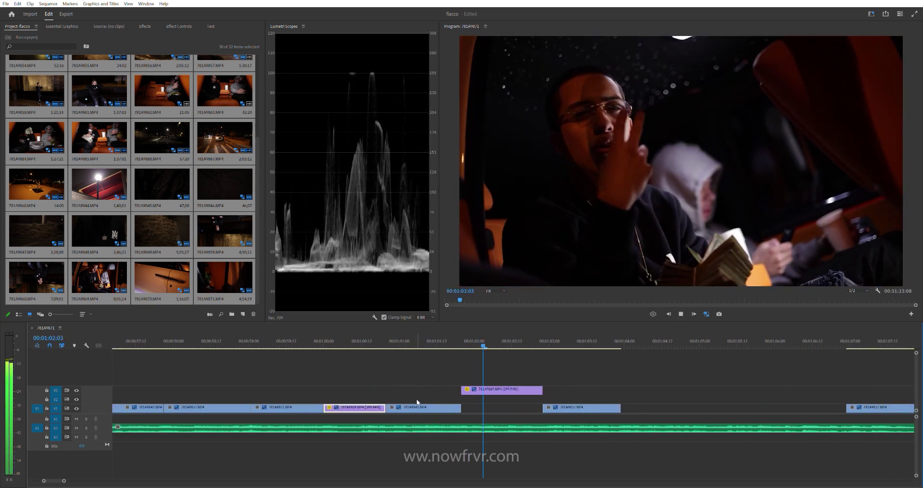
Step: Shorten the V1 clip and start the overlay a few frames later around 1:00:20
left_click(394, 347)
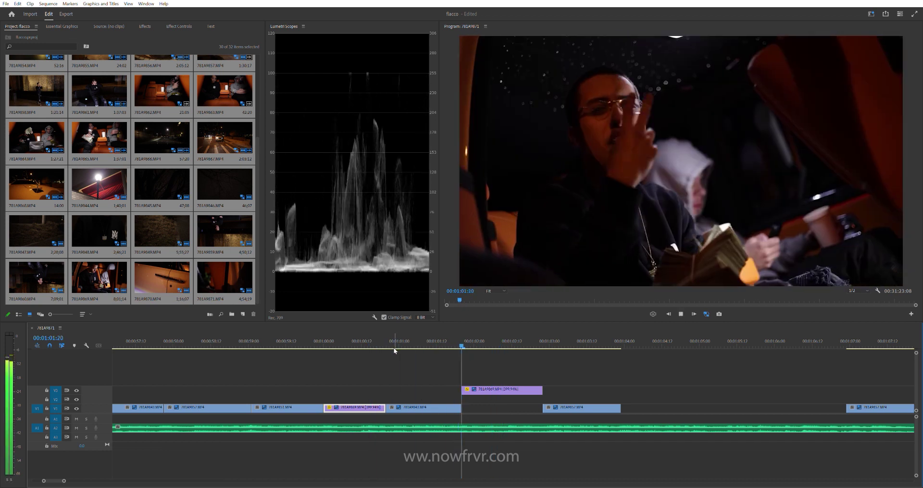
left_click(377, 345)
key("space")
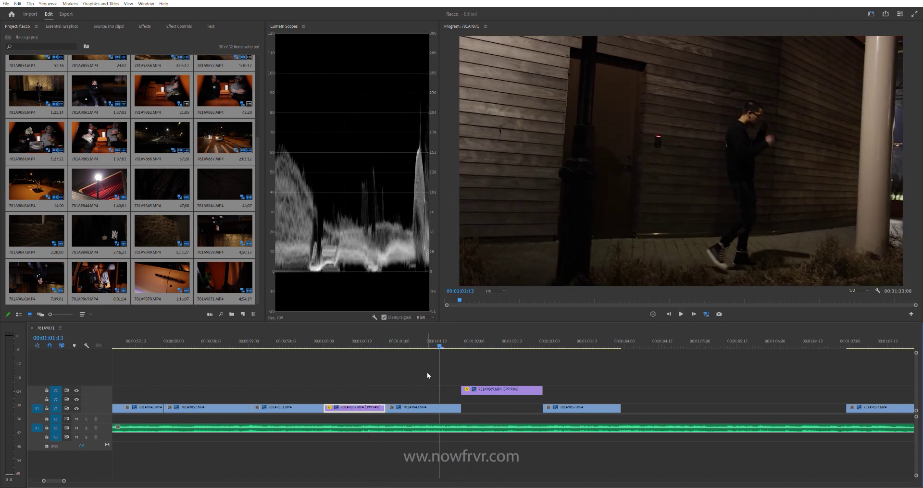
key("shift+Right")
left_click_drag(460, 409, 452, 392)
key("space")
key("space")
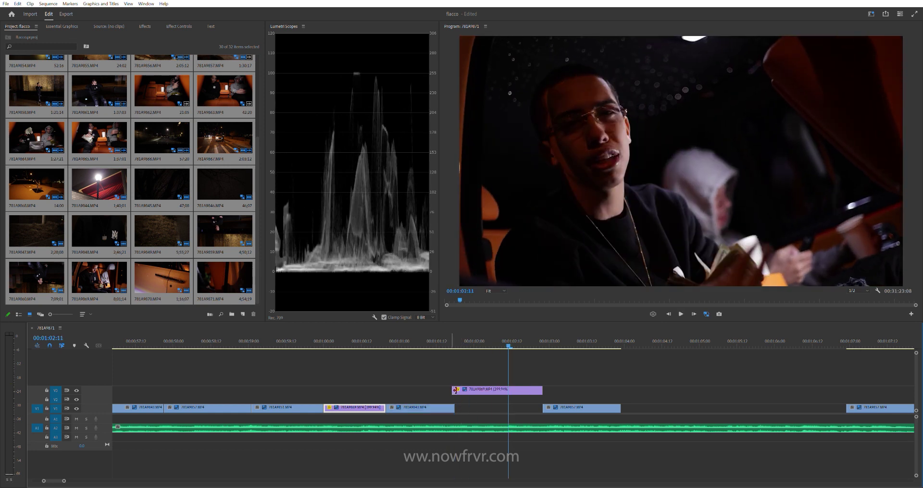
left_click_drag(456, 388, 461, 388)
key("Up")
key("Up")
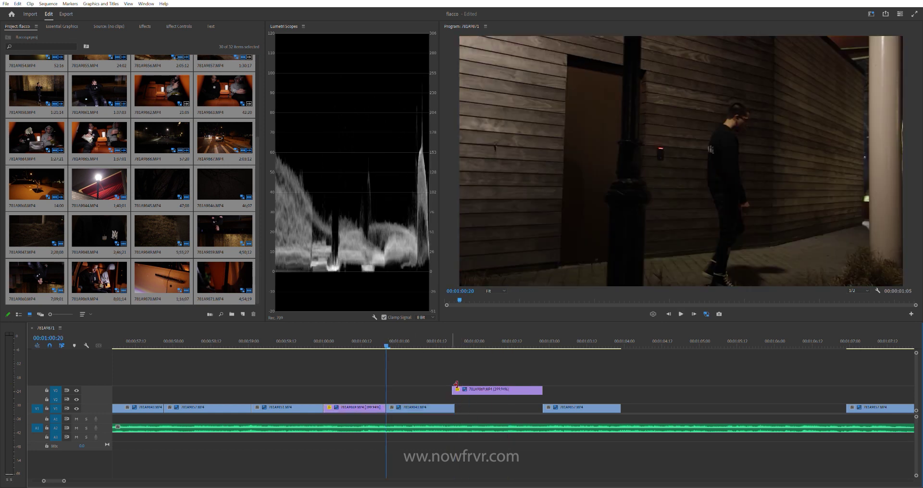
key("space")
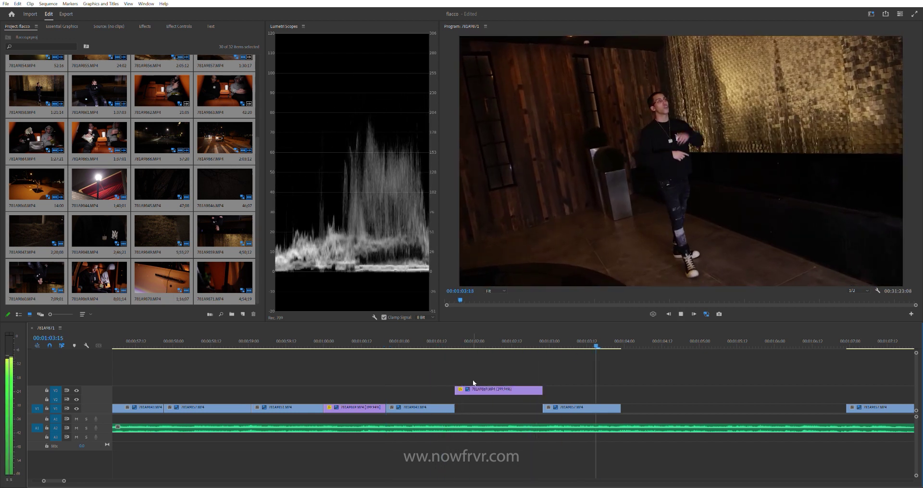
key("space")
Step: Overwrite V1 with the purple overlay near 1:03 and trim the V1 clip end to 1:03:16
left_click_drag(545, 342, 577, 342)
left_click(496, 390)
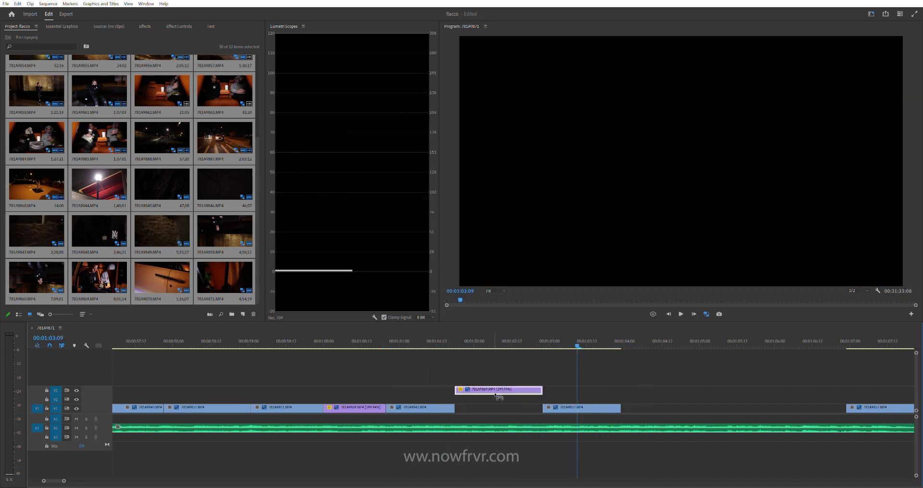
left_click_drag(497, 399, 497, 408)
left_click(544, 332)
key("space")
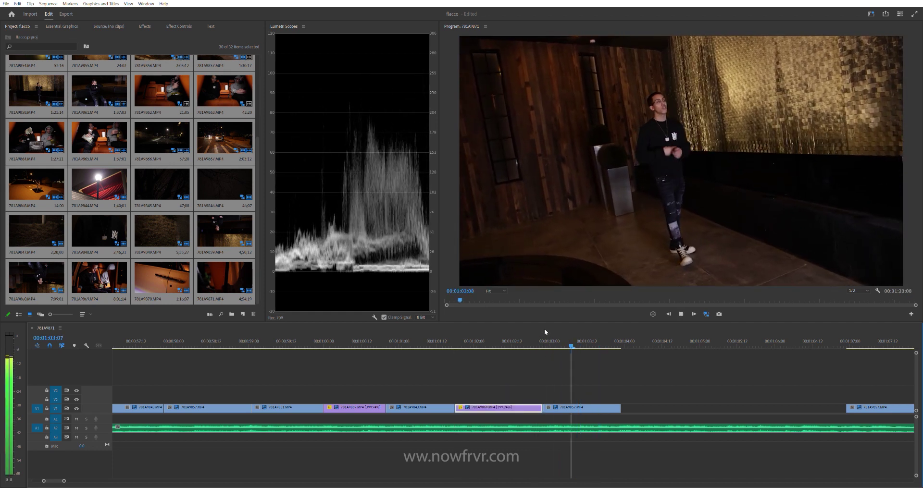
key("space")
left_click_drag(629, 408, 599, 408)
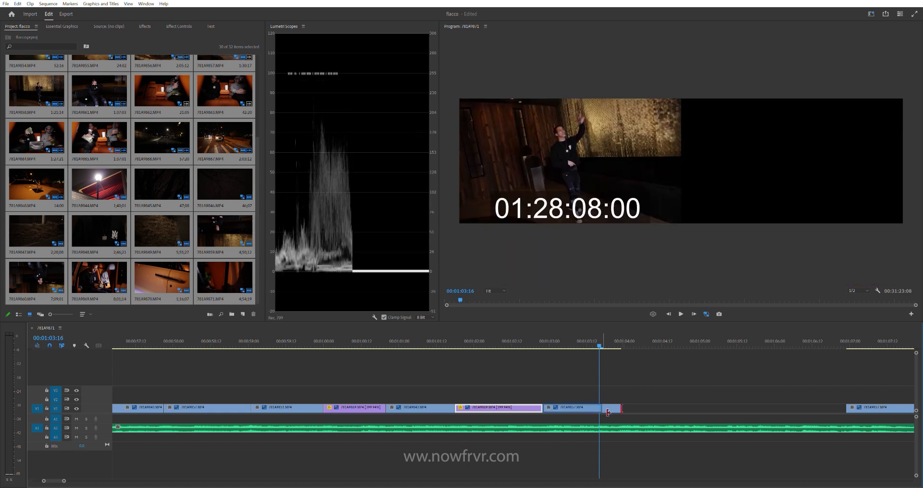
Step: Trim the V1 clip's end near 1:03 two frames earlier and replay it
left_click(539, 334)
key("space")
left_click(557, 348)
left_click_drag(602, 403, 587, 412)
key("space")
key("backslash")
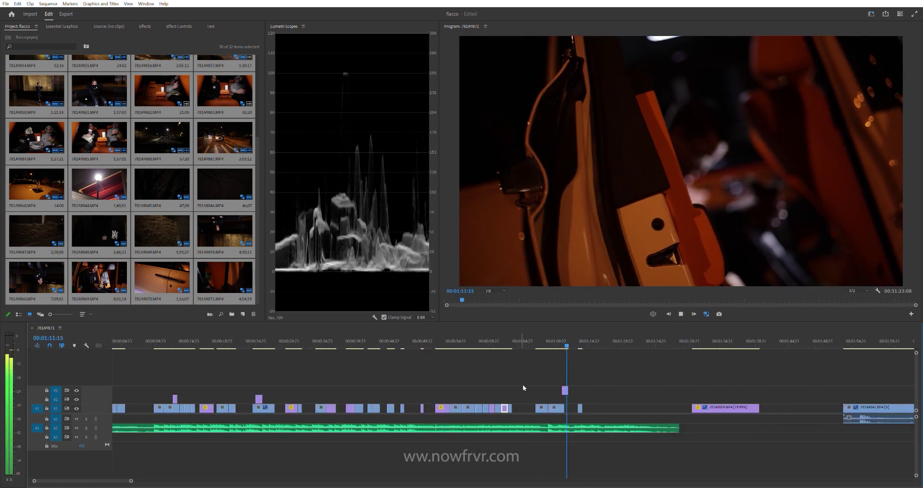
key("space")
key("equal")
key("equal")
Step: Move the overlay clip at 00:01:11:09 from V3 down to V2, then zoom out
left_click(512, 339)
key("space")
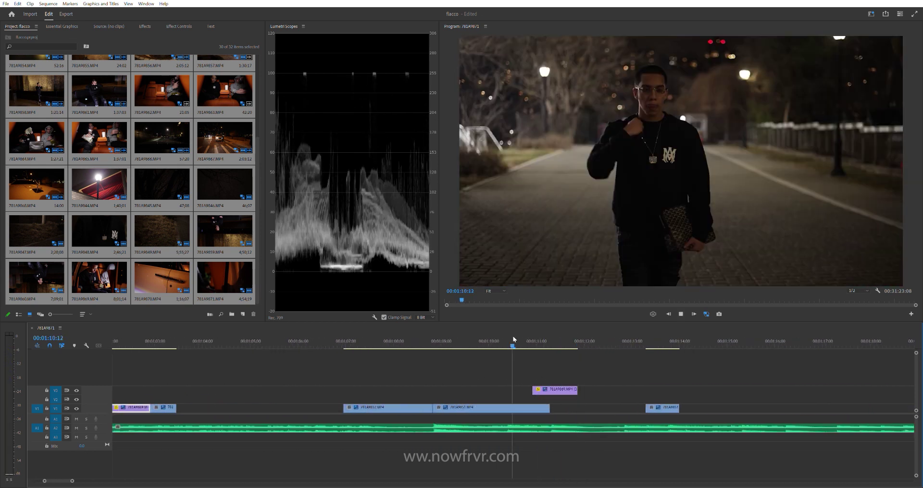
left_click(477, 337)
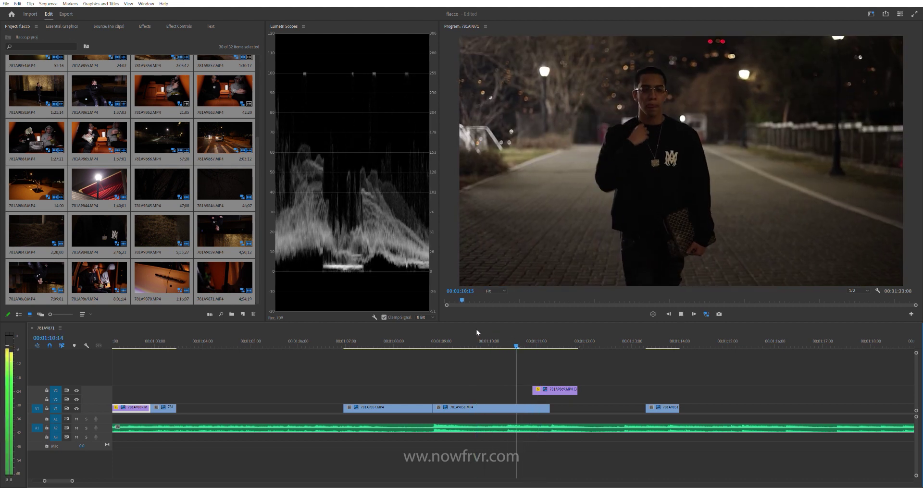
left_click(527, 336)
left_click(523, 339)
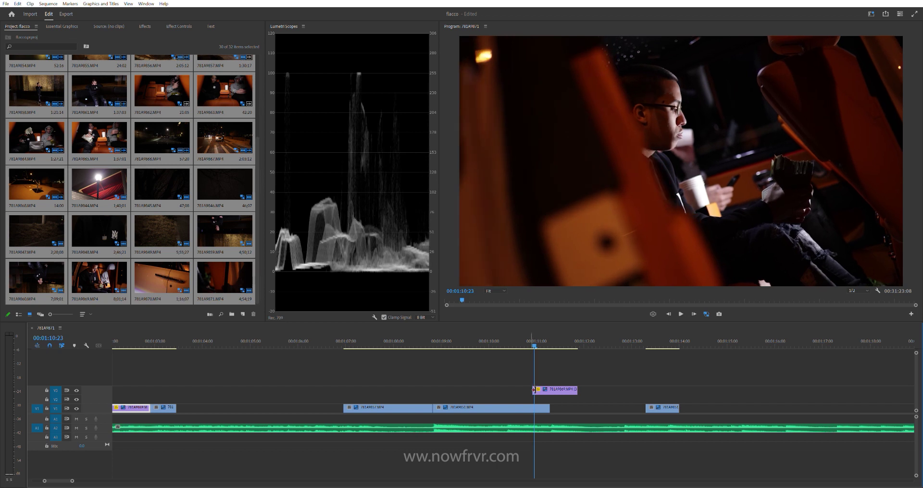
key("space")
key("Right")
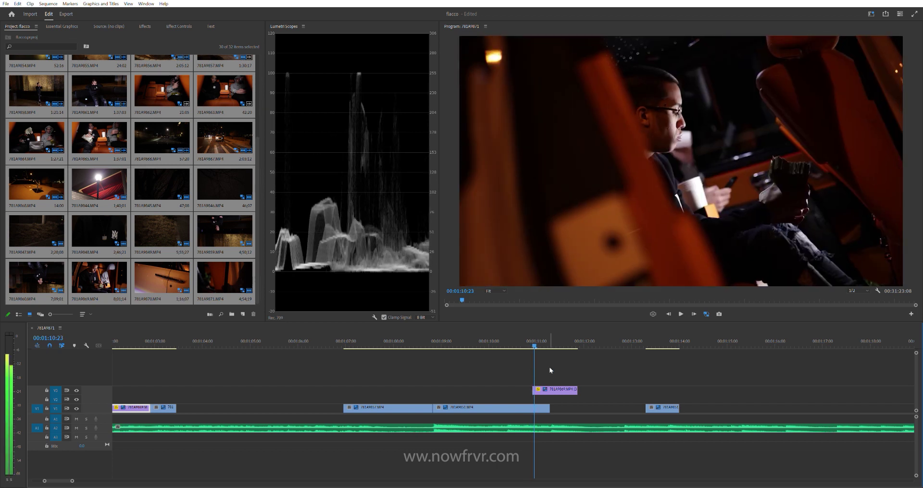
left_click(554, 341)
left_click_drag(554, 390, 555, 398)
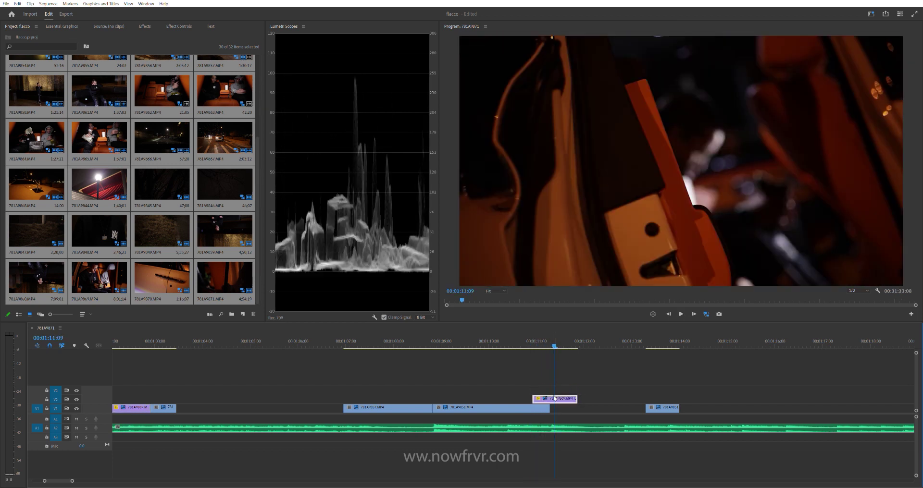
key("minus")
key("minus")
key("minus")
key("minus")
key("minus")
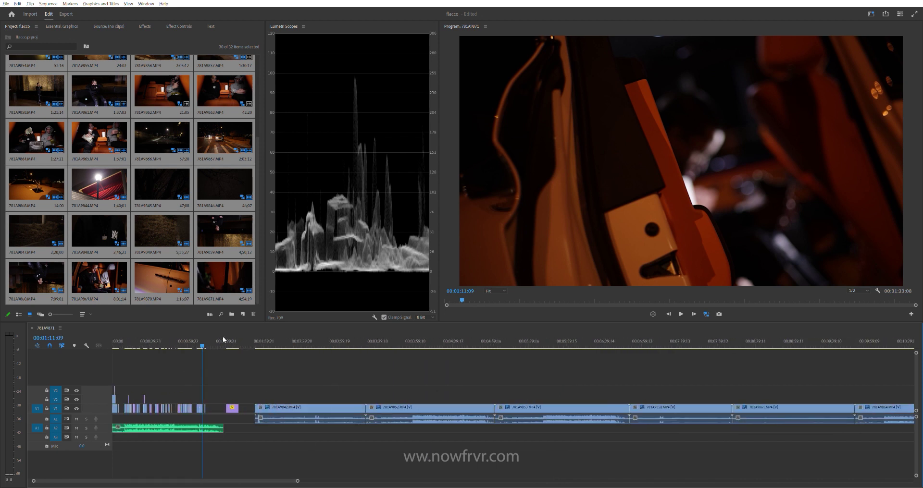
left_click_drag(247, 336, 268, 336)
key("minus")
key("minus")
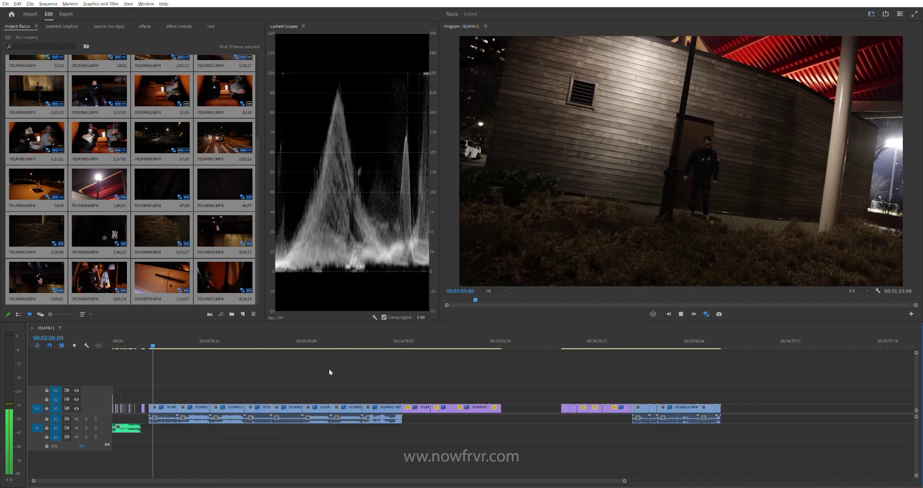
Step: Find the upside-down clip at 00:17:38 and show it in Effect Controls
left_click(422, 338)
left_click_drag(422, 340, 491, 340)
key("space")
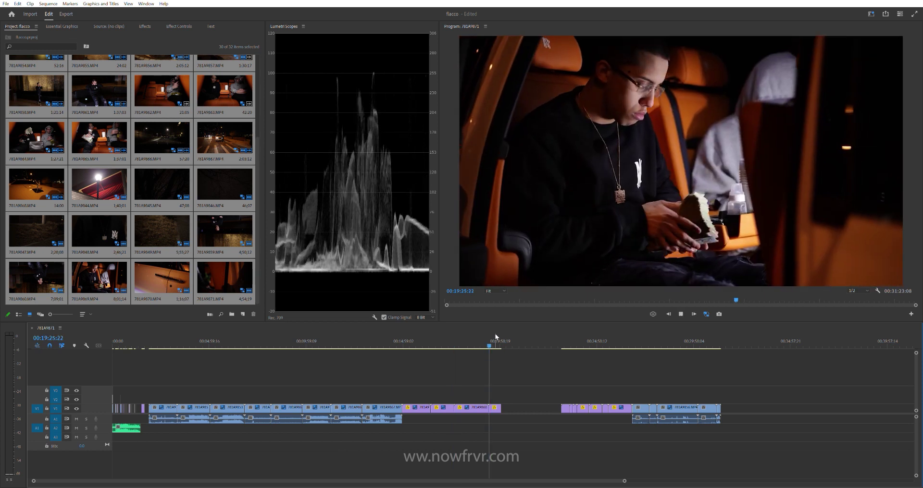
left_click(480, 342)
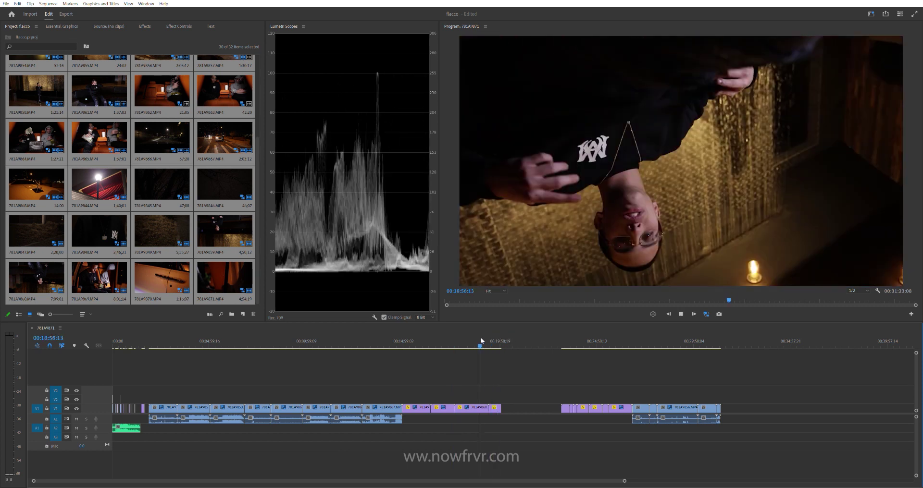
left_click_drag(447, 337, 415, 336)
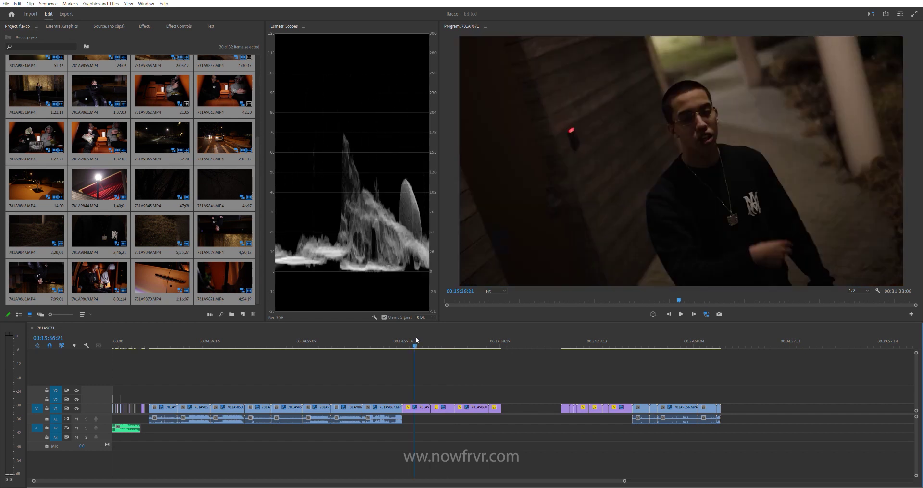
left_click(460, 338)
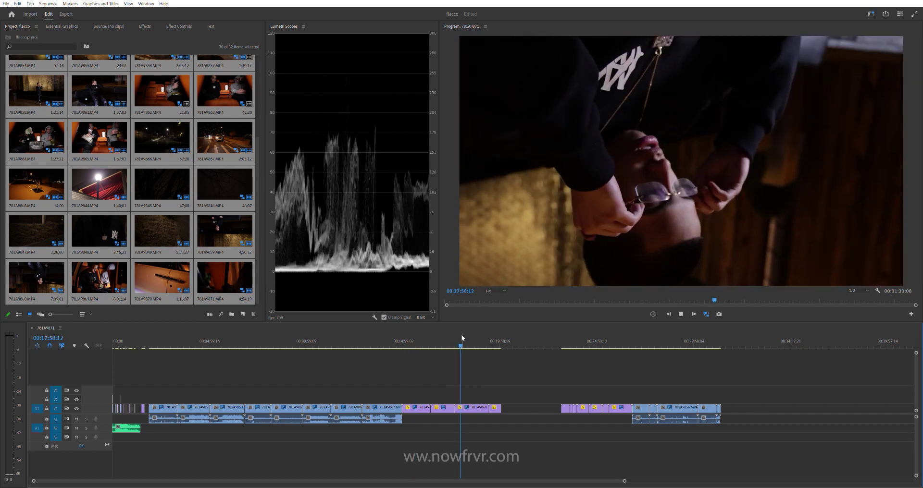
left_click_drag(461, 338, 454, 338)
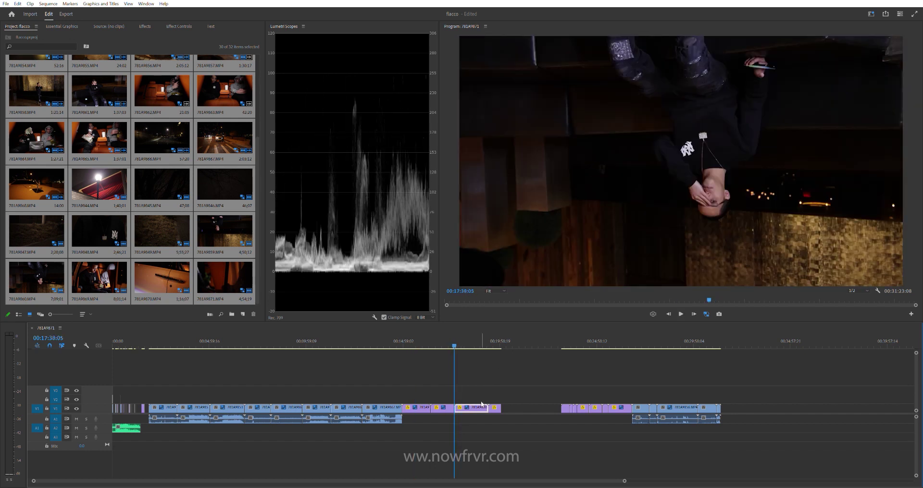
left_click(177, 26)
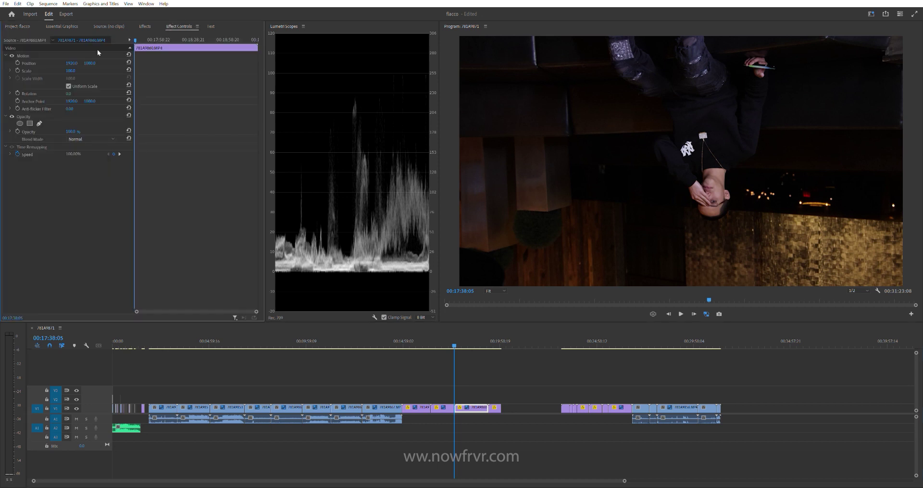
Step: Rotate the upside-down clip 180° so the shot plays upright
left_click(71, 94)
type("180")
key("Return")
key("space")
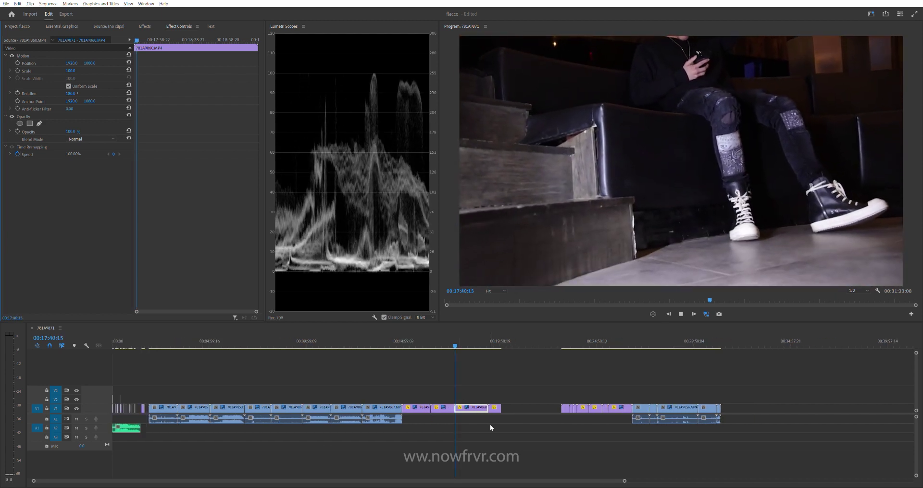
scroll(463, 426, "up", 2)
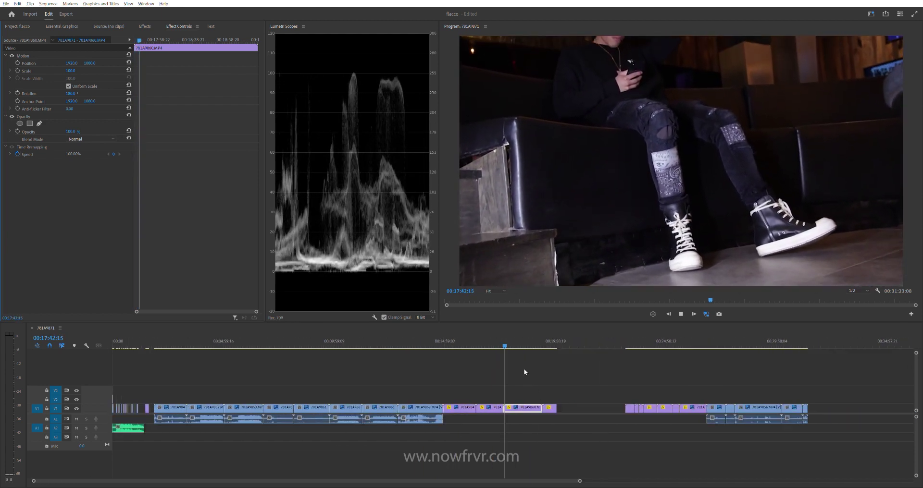
Step: Review around 18:15, then pull clip 781A9860 off V1 toward the sequence start
left_click(512, 336)
left_click_drag(513, 336, 517, 338)
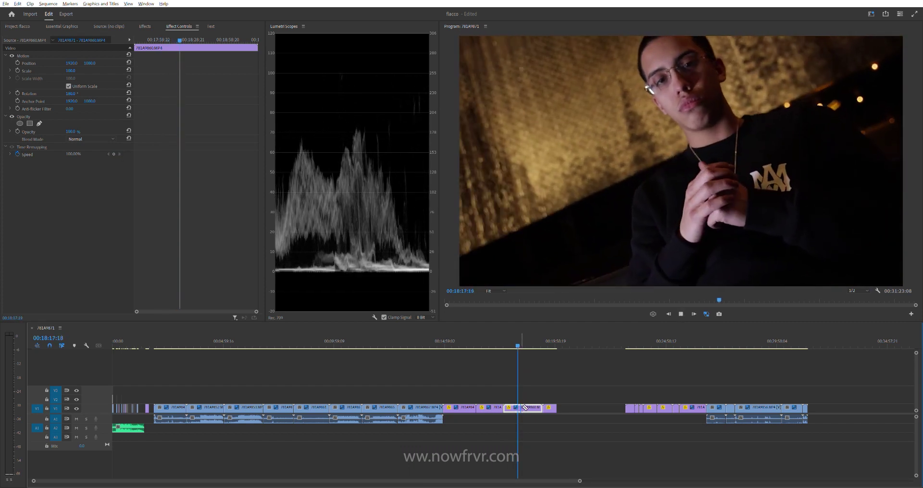
key("=")
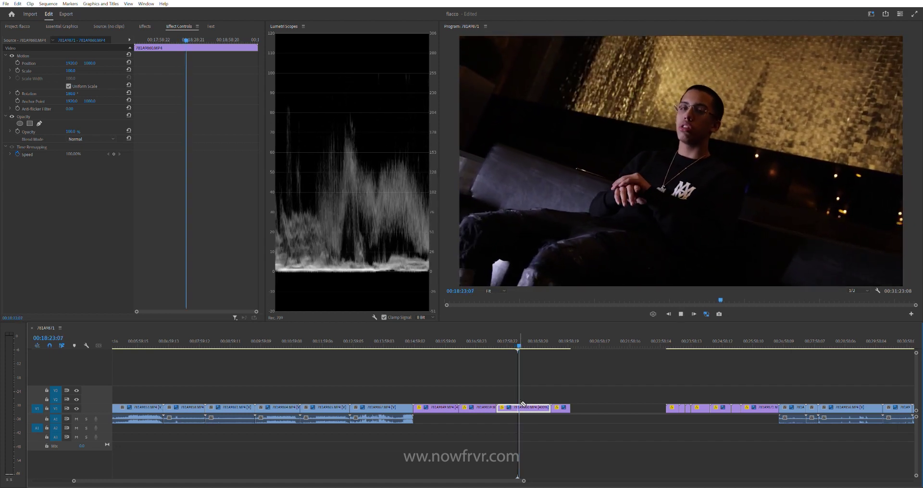
key("space")
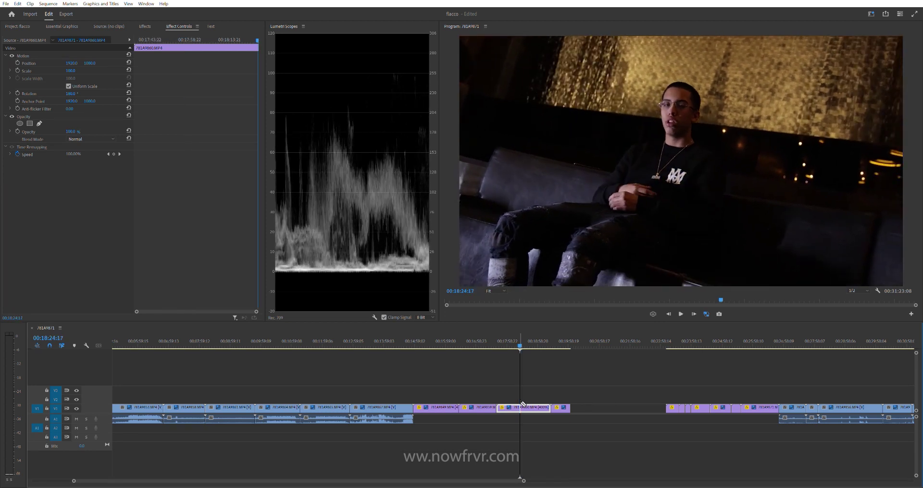
left_click_drag(543, 407, 154, 382)
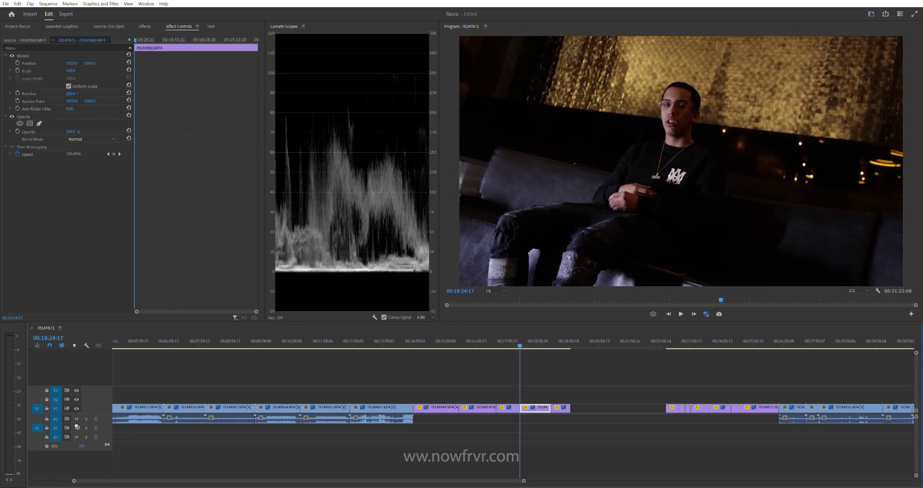
scroll(164, 388, "up", 1)
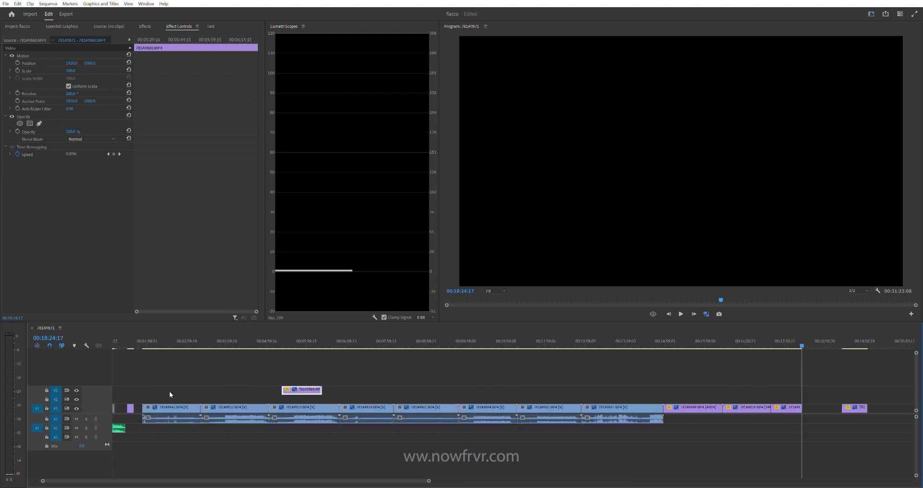
Step: Drop clip 781A9860 onto a new V4 track and play from about ten seconds
scroll(169, 391, "up", 1)
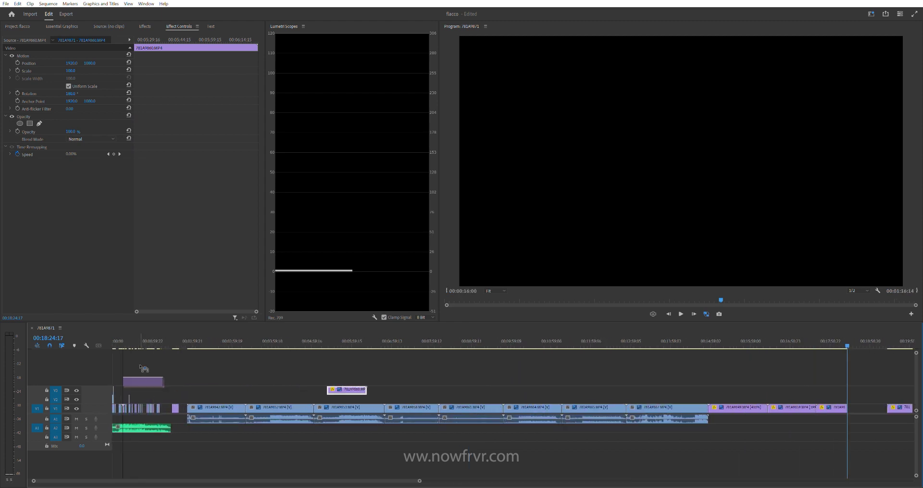
left_click_drag(144, 369, 142, 370)
scroll(138, 371, "up", 3)
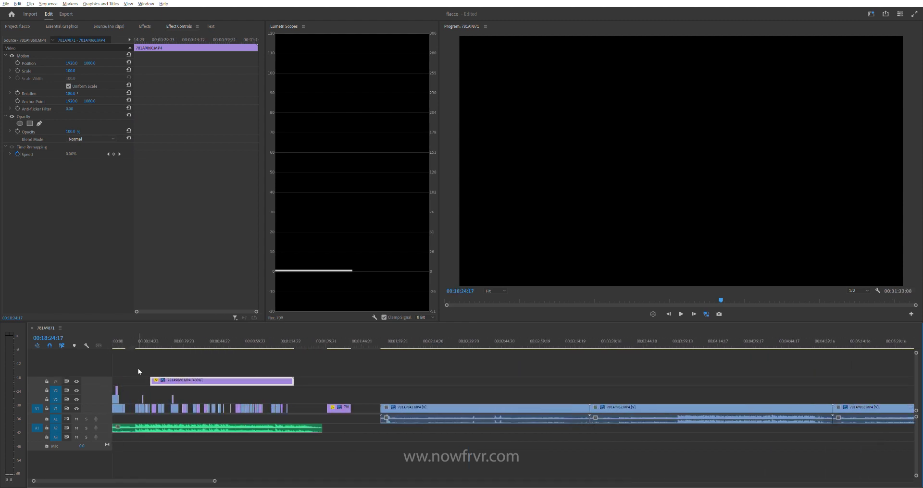
scroll(138, 370, "up", 2)
left_click(163, 336)
key("space")
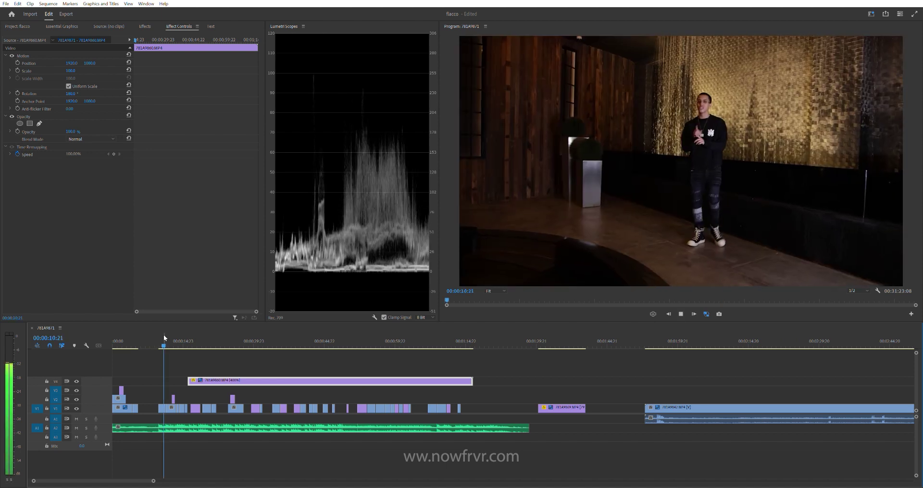
Step: Snap the V4 clip left and extend its start to 00:00:00
left_click_drag(209, 379, 191, 375)
key("space")
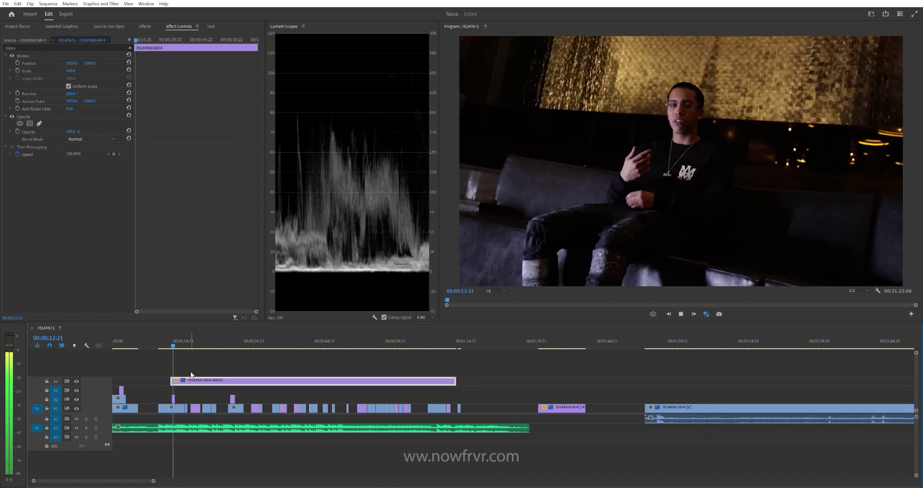
left_click(191, 375)
left_click_drag(171, 380, 112, 381)
key("Home")
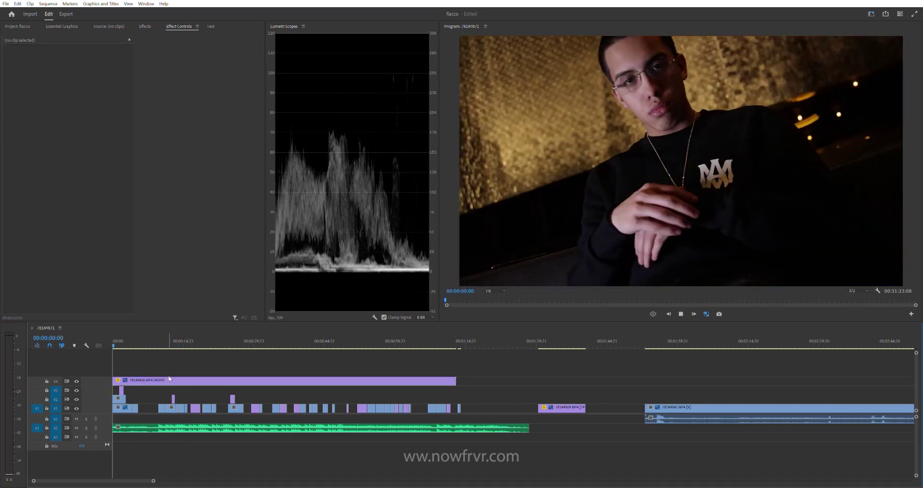
Step: Trim the V4 overlay's start to the playhead near 00:00:10:22
key("equal")
key("equal")
key("equal")
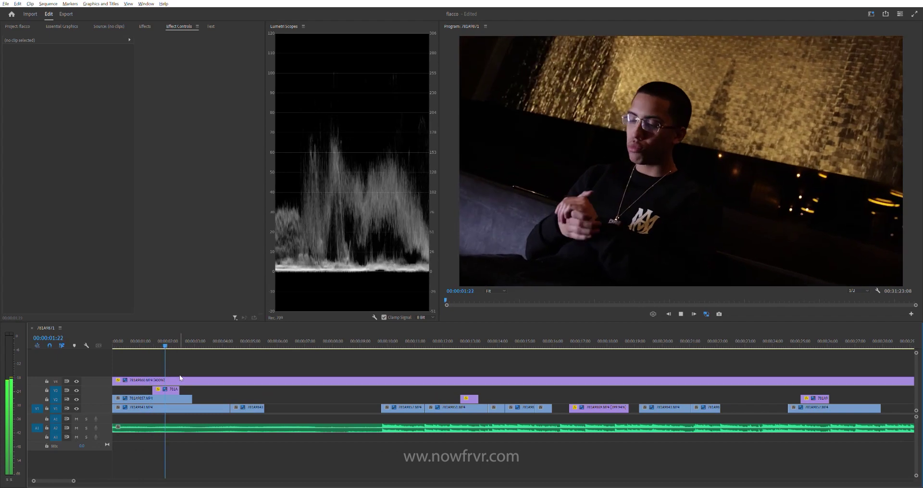
key("minus")
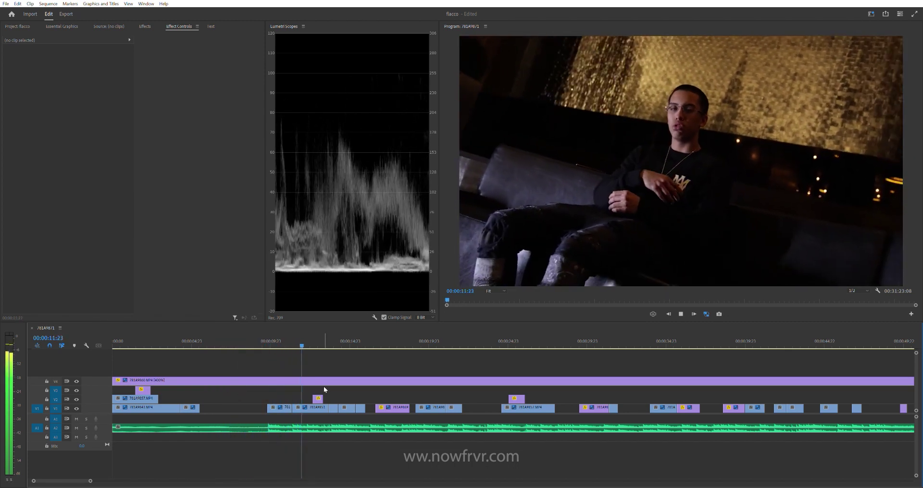
key("space")
left_click(285, 334)
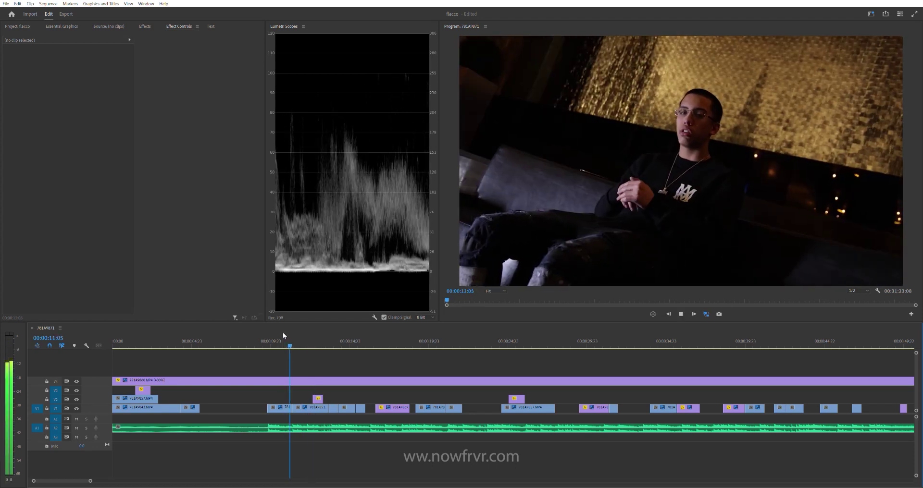
key("space")
key("Left")
key("Left")
key("Left")
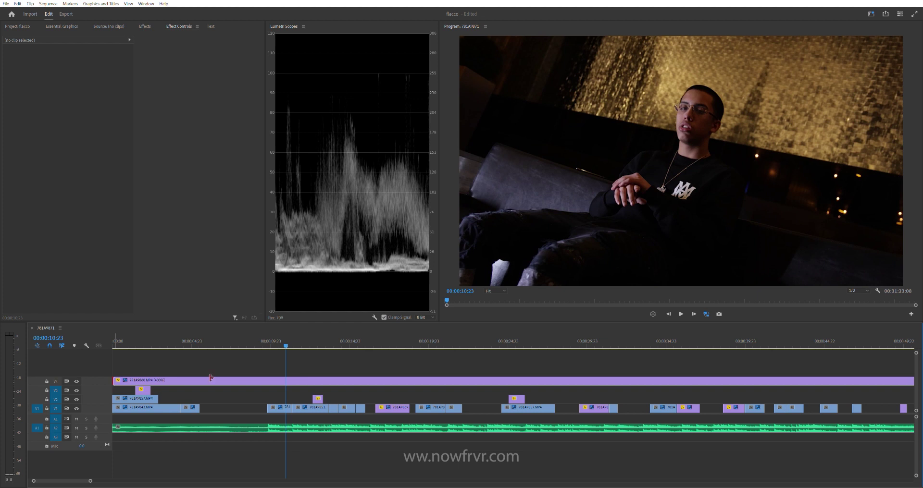
left_click_drag(211, 378, 287, 381)
key("space")
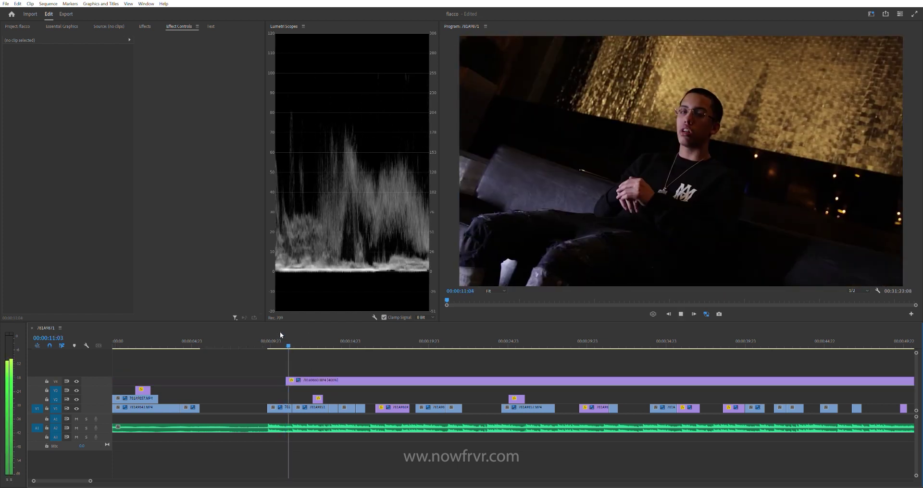
Step: Compare the wide and close-up shots, then move the V4 start later to about 11 seconds
left_click(279, 333)
left_click(262, 333)
mouse_move(262, 335)
left_mouse_down()
mouse_move(276, 337)
mouse_move(267, 335)
left_mouse_up()
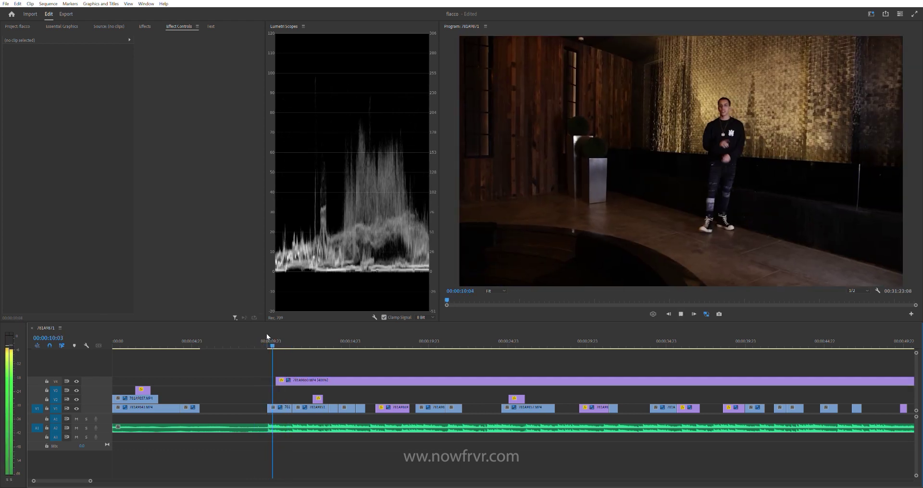
left_click_drag(267, 334, 281, 336)
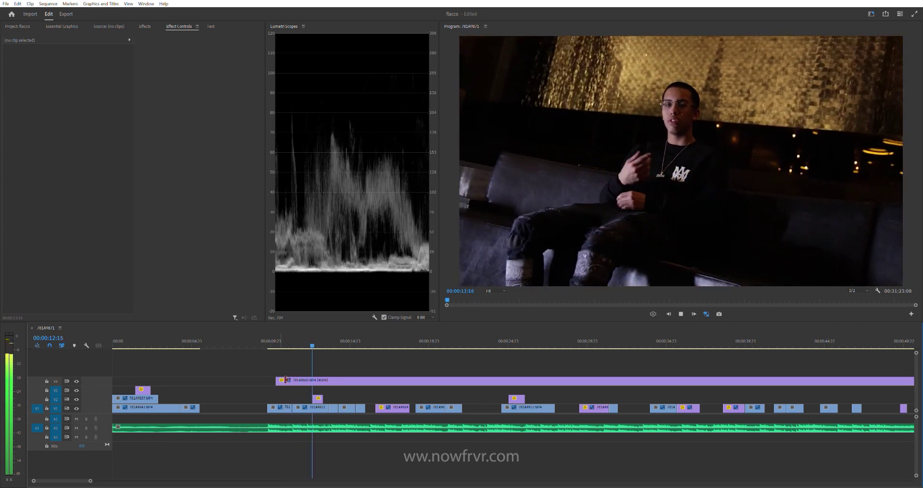
left_click(278, 336)
key("space")
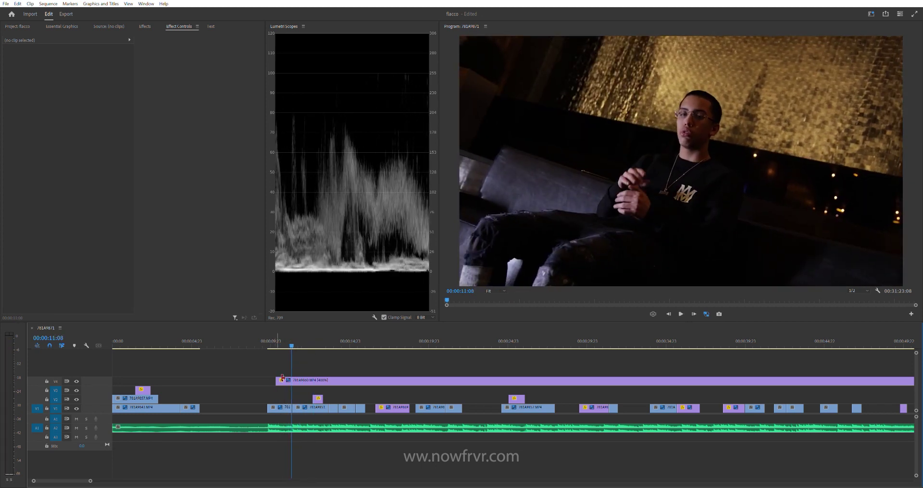
left_click_drag(276, 380, 292, 380)
left_click(283, 335)
key("space")
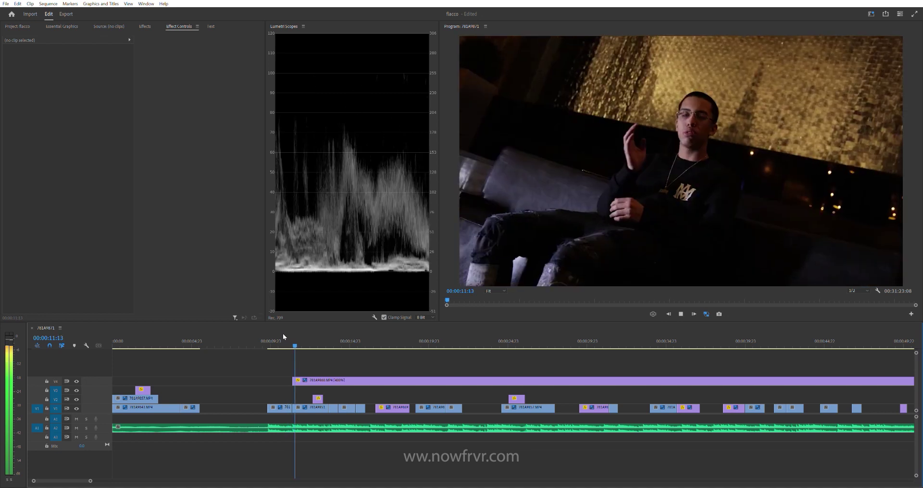
Step: Review the new V4 entry from about 10:17 through 21:21
left_click(296, 382)
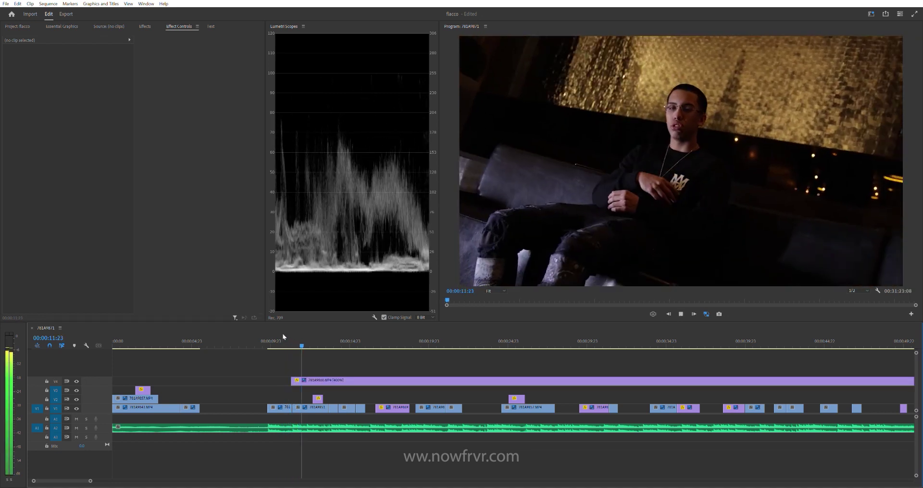
left_click(283, 336)
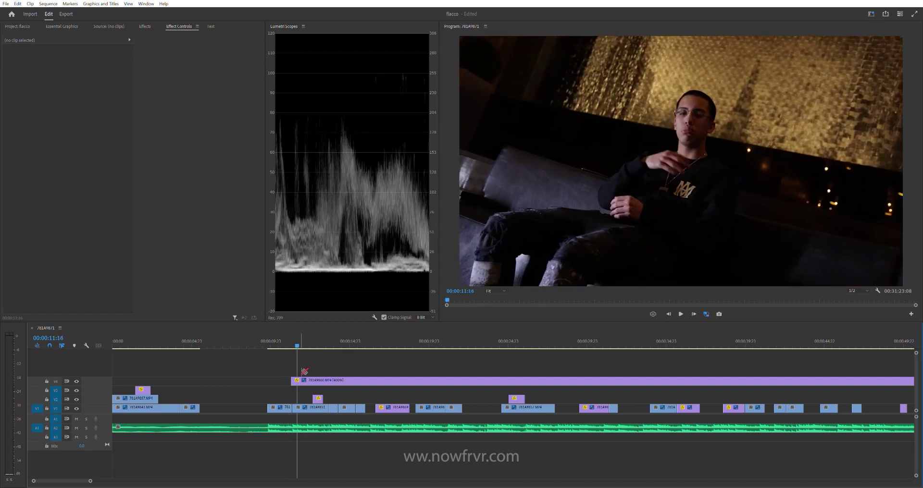
scroll(298, 384, "up", 2)
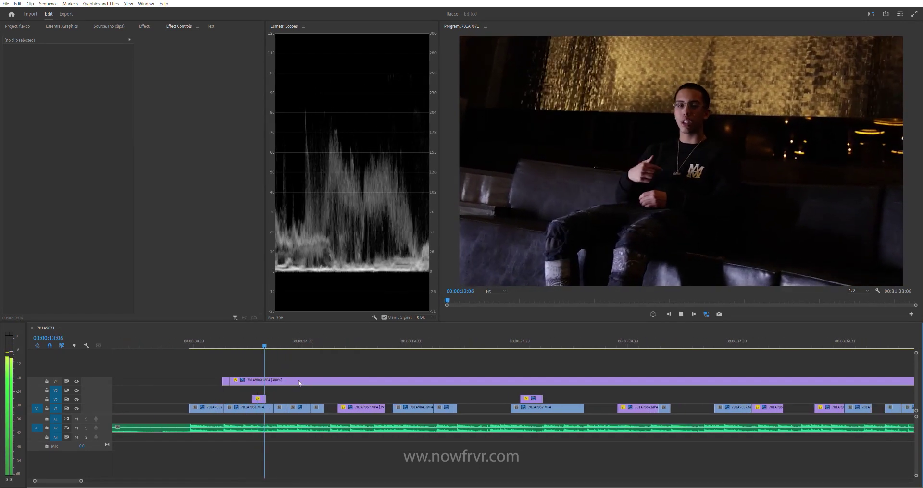
scroll(290, 371, "down", 2)
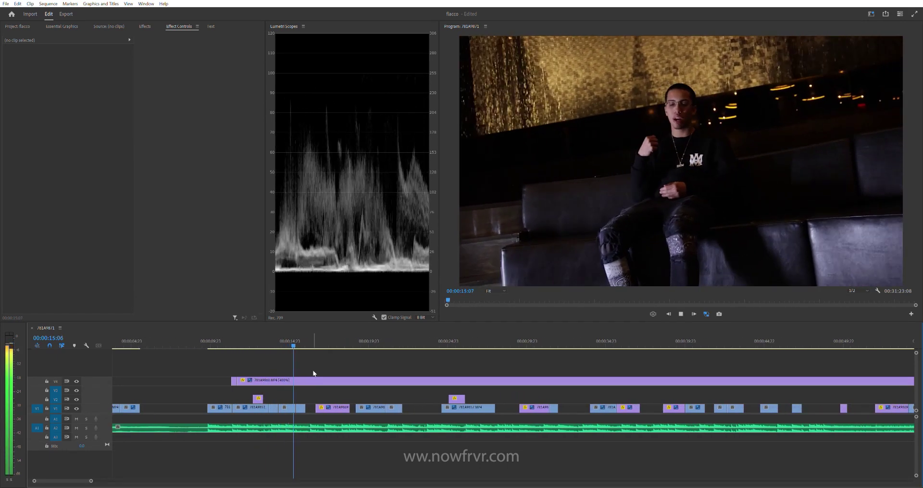
key("space")
key("space")
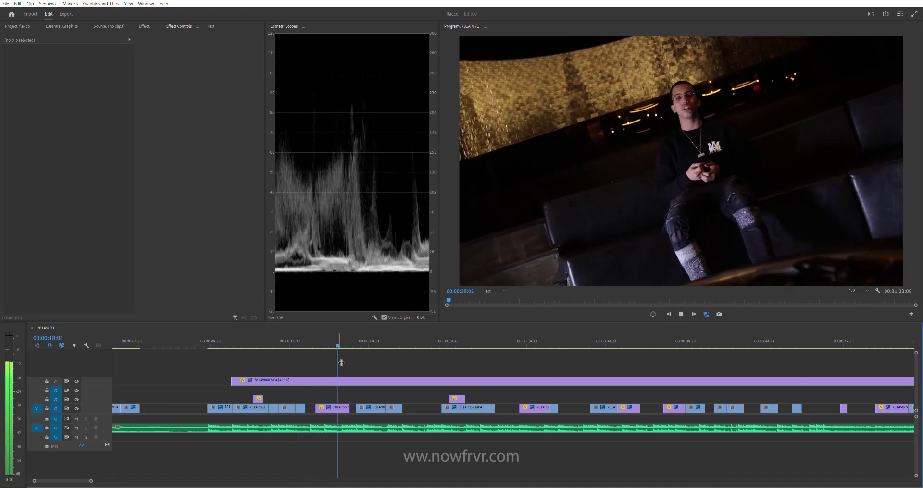
key("space")
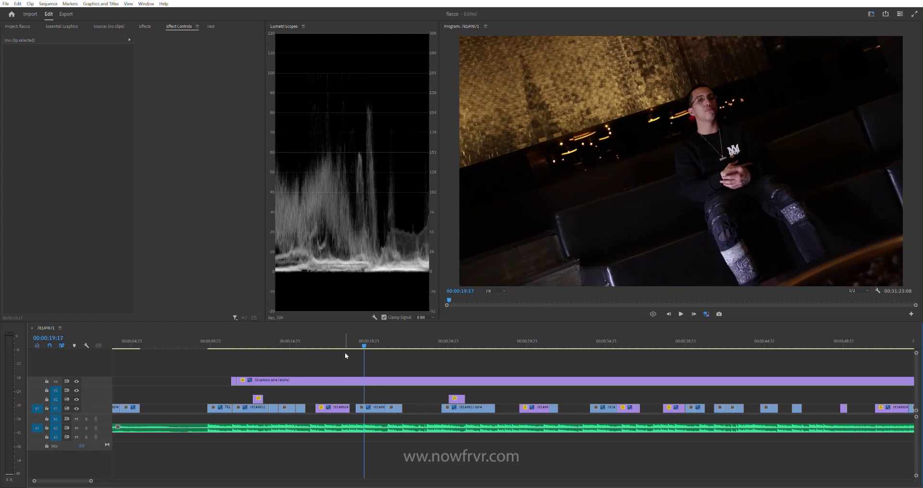
key("space")
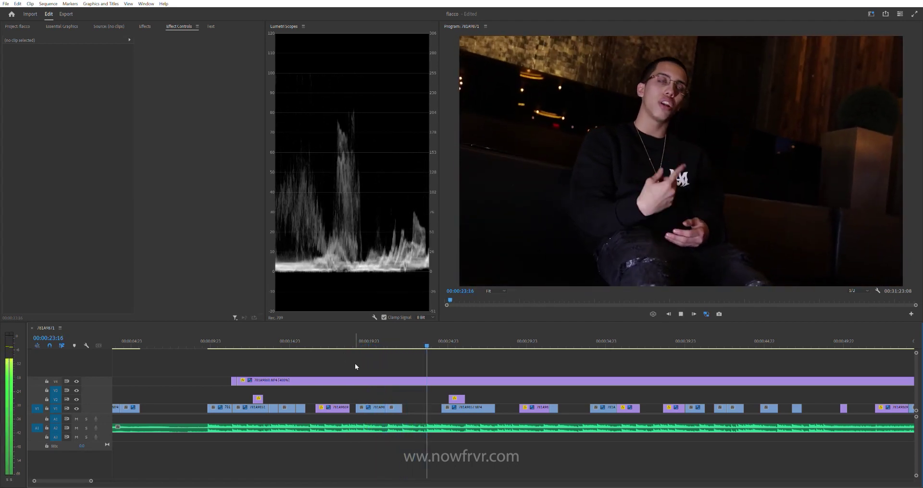
left_click(399, 333)
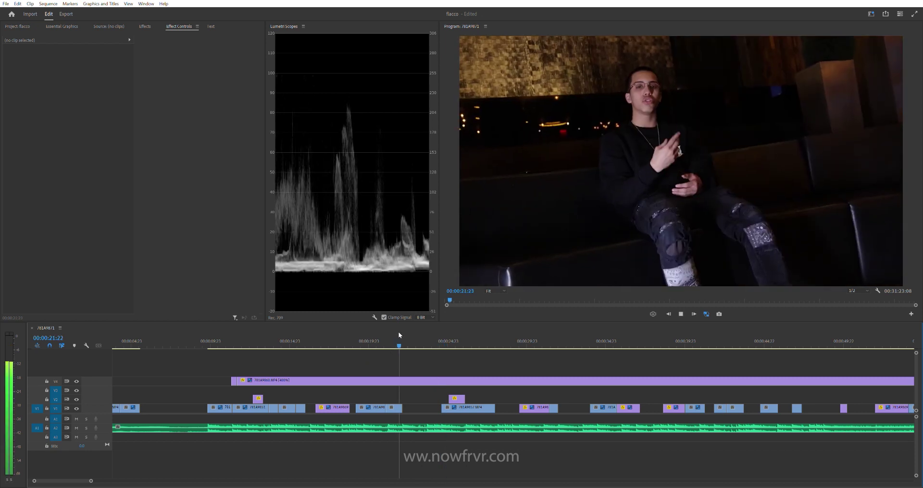
Step: Trim the V4 overlay to start near 22 seconds and review up to about 27 seconds
key("space")
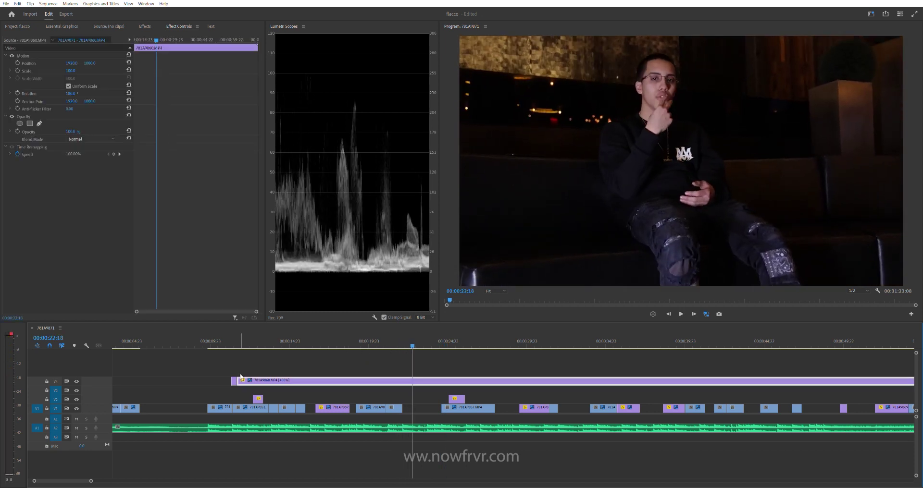
left_click_drag(233, 381, 402, 381)
key("space")
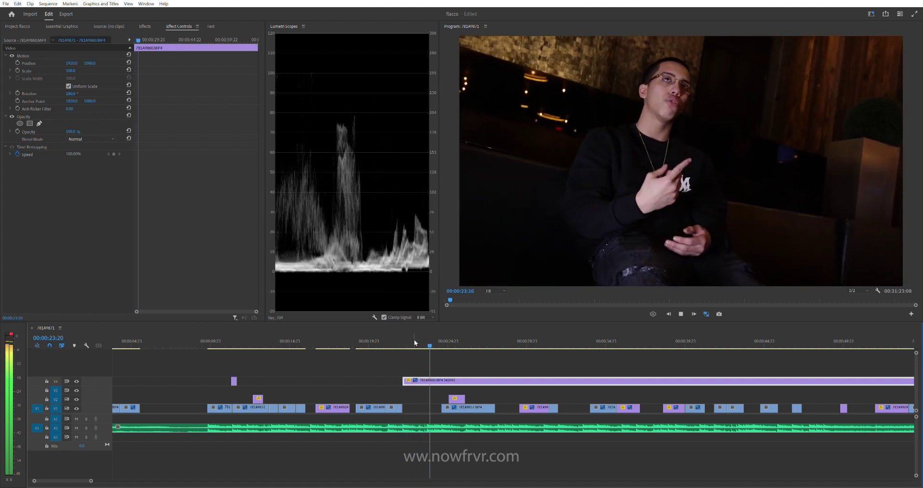
left_click_drag(421, 343, 491, 333)
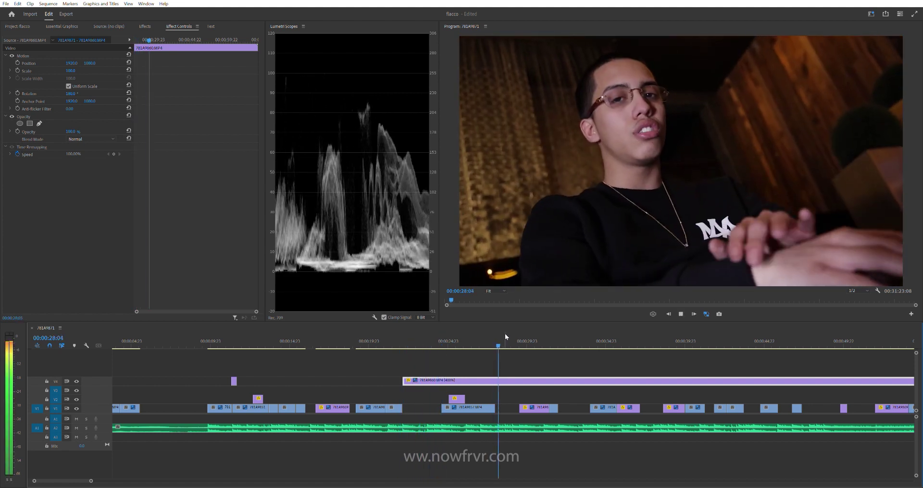
key("space")
left_click_drag(472, 344, 460, 345)
key("space")
key("space")
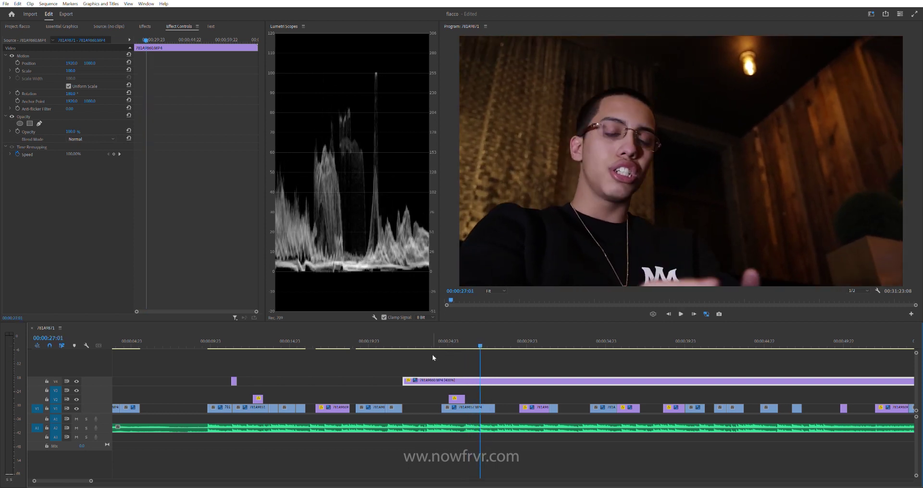
Step: Trim the V4 clip's start to about 26 seconds and replay the overlay entry
left_click_drag(411, 379, 481, 381)
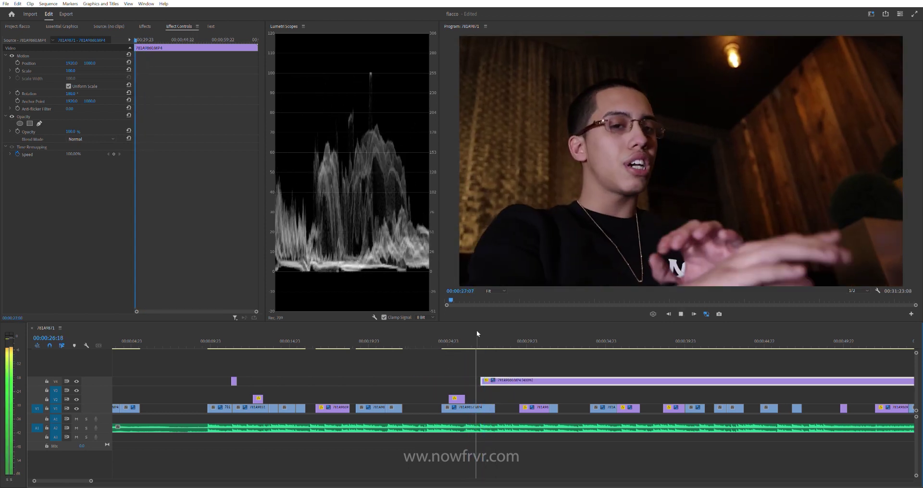
left_click(467, 332)
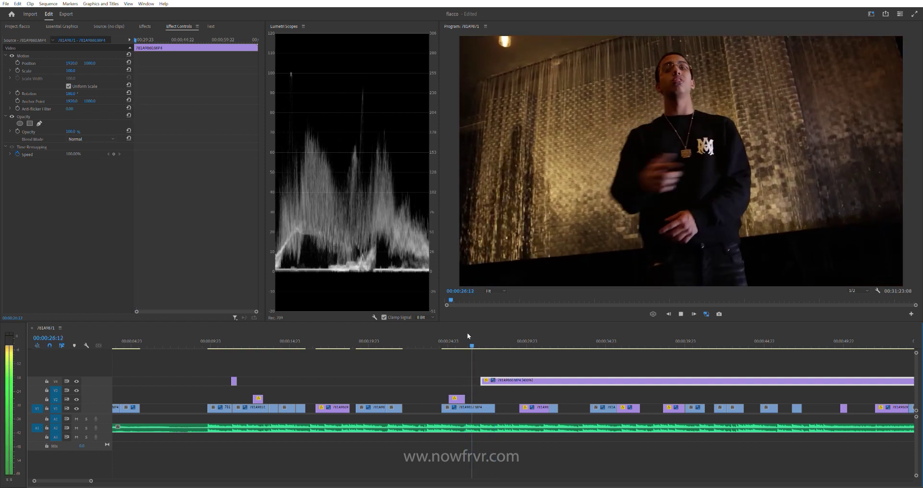
left_click(481, 336)
key("space")
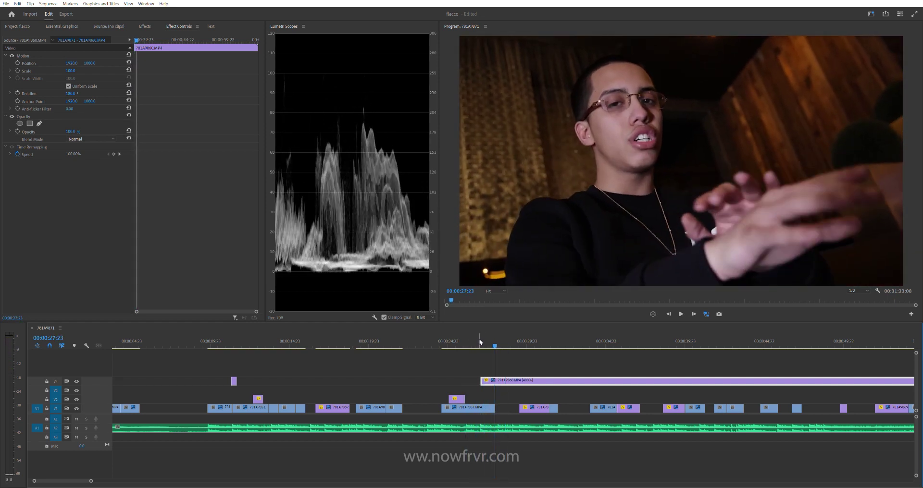
key("space")
key("space")
key("ctrl+shift+a")
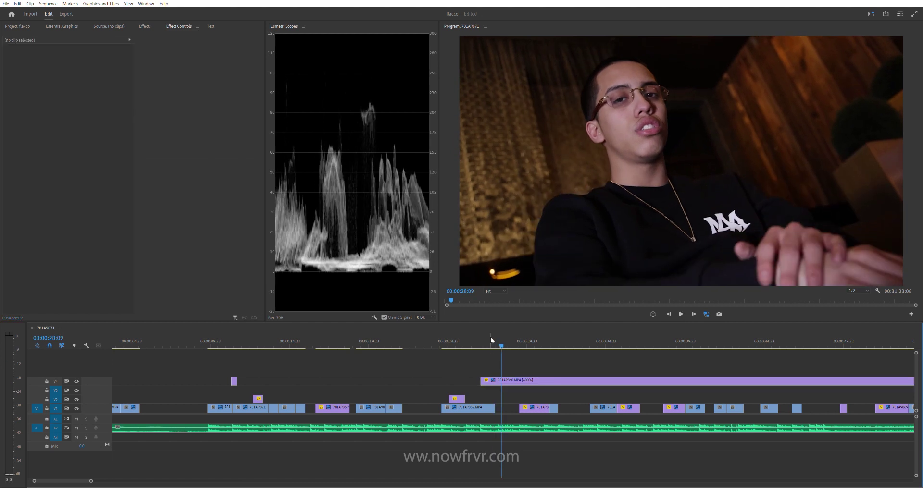
key("Left")
key("Left")
key("Left")
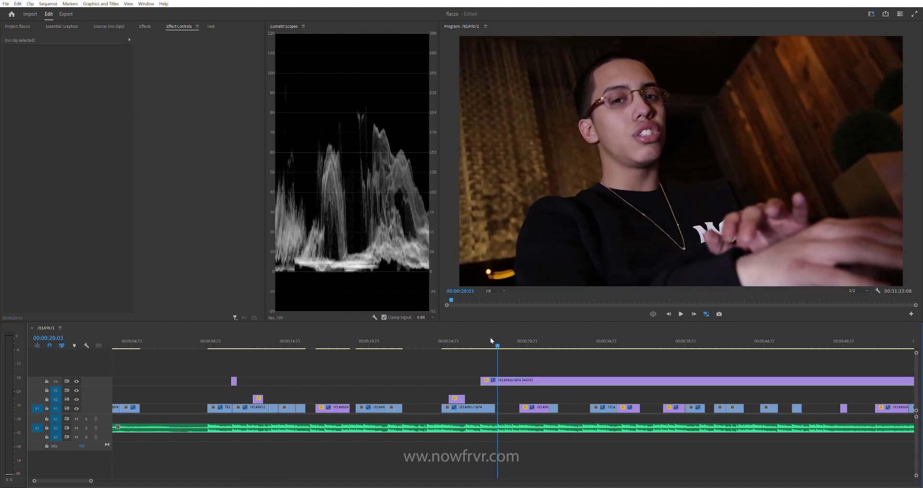
key("Left")
key("Left")
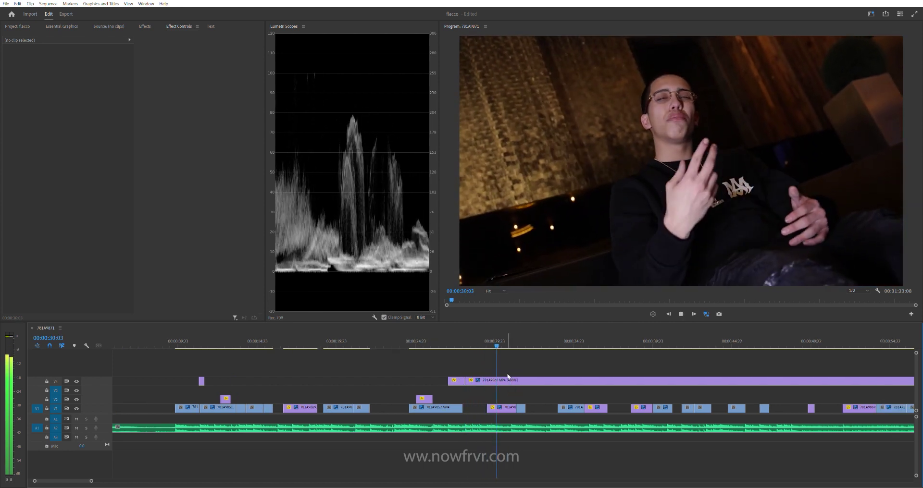
Step: Play the sequence from 00:00:29:20 to check where the overlay should come in
left_click_drag(513, 357, 498, 350)
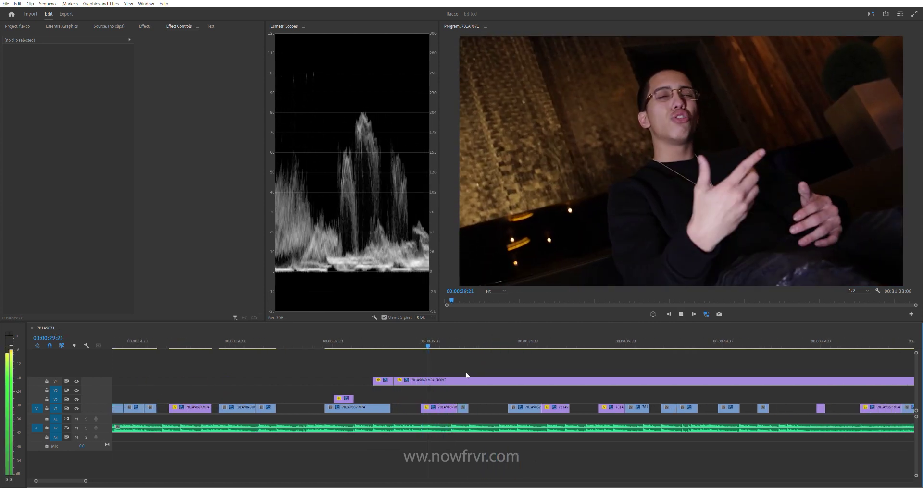
key("space")
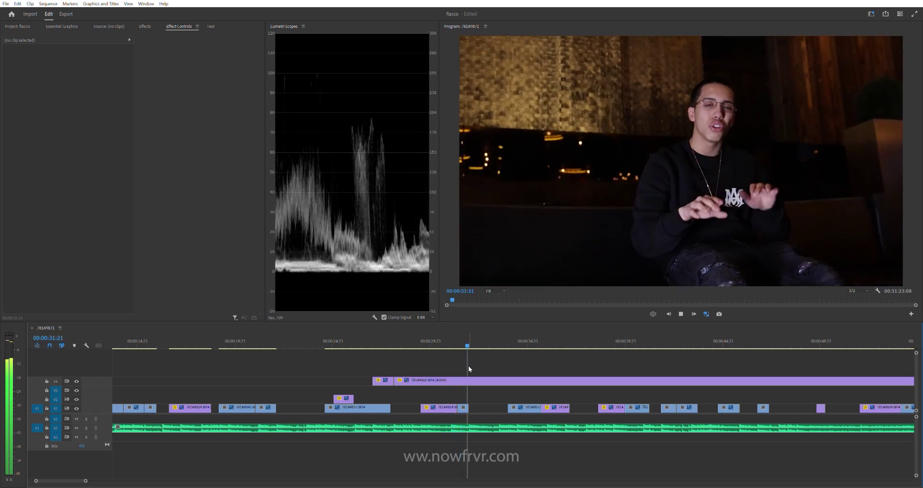
scroll(445, 390, "down", 3)
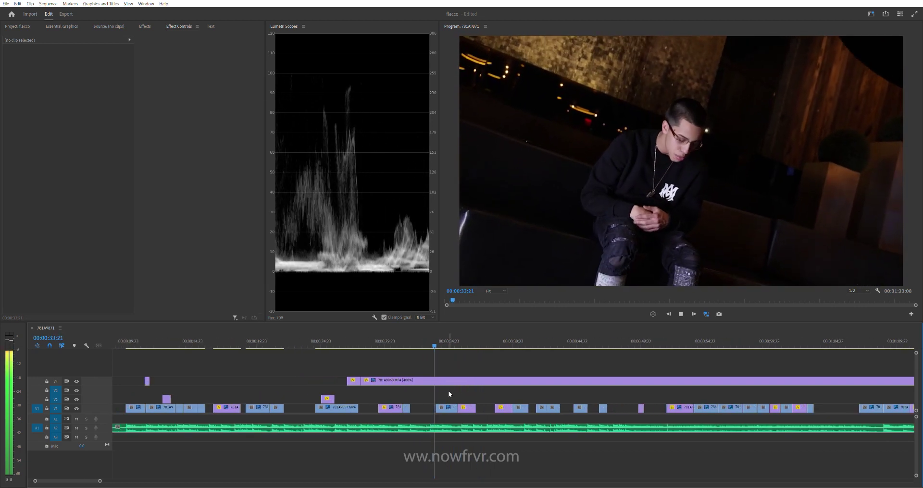
scroll(489, 381, "up", 2)
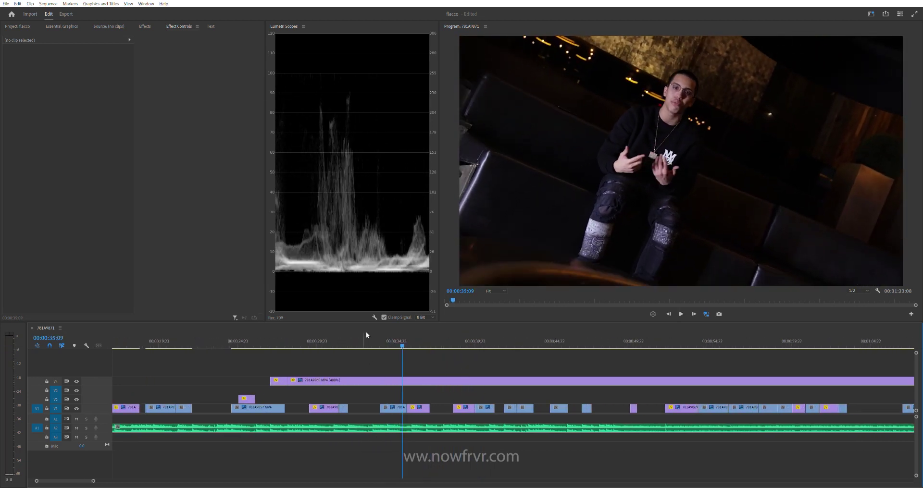
scroll(377, 348, "up", 2)
Step: Trim the V4 clip's start 4:18 later to the playhead at 00:00:33:03 and review the entry
left_click(350, 341)
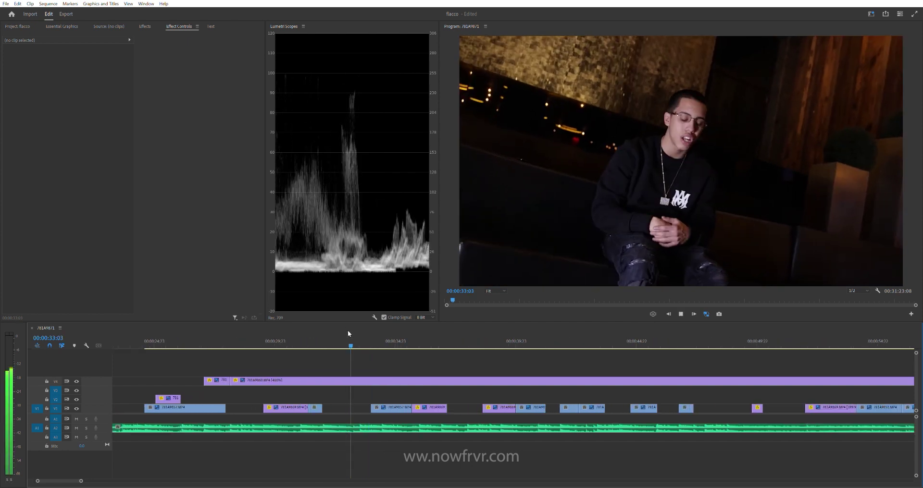
left_click_drag(230, 380, 364, 381)
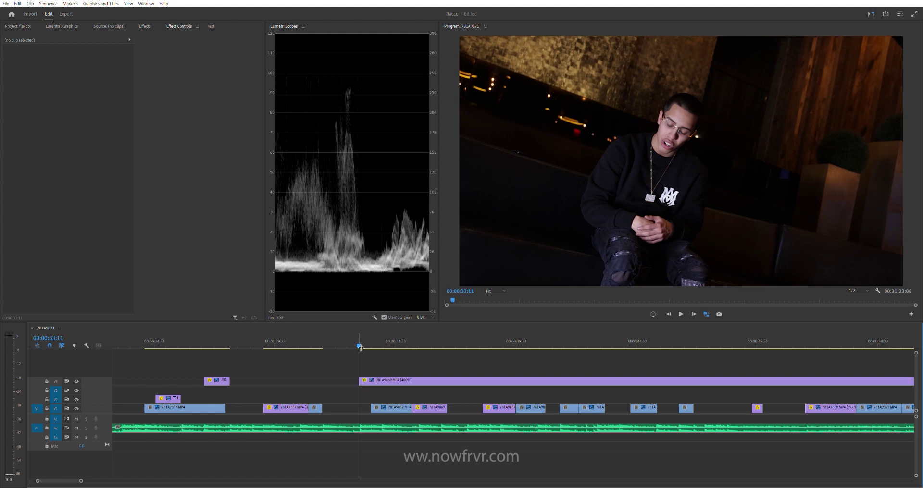
left_click_drag(359, 336, 353, 338)
key("space")
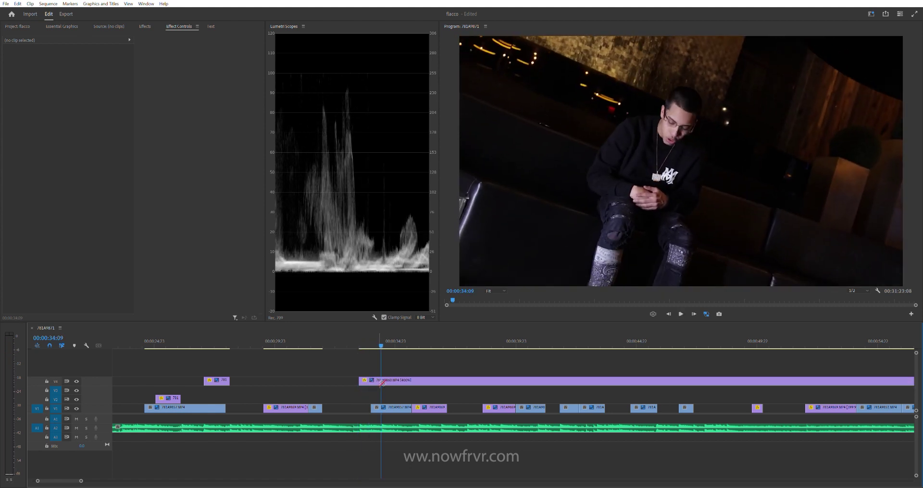
scroll(413, 393, "up", 2)
scroll(415, 390, "down", 2)
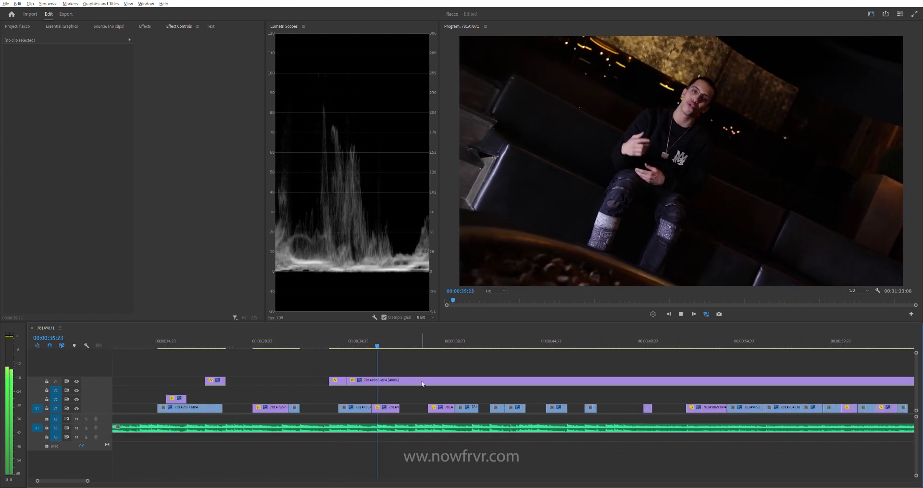
scroll(415, 376, "down", 1)
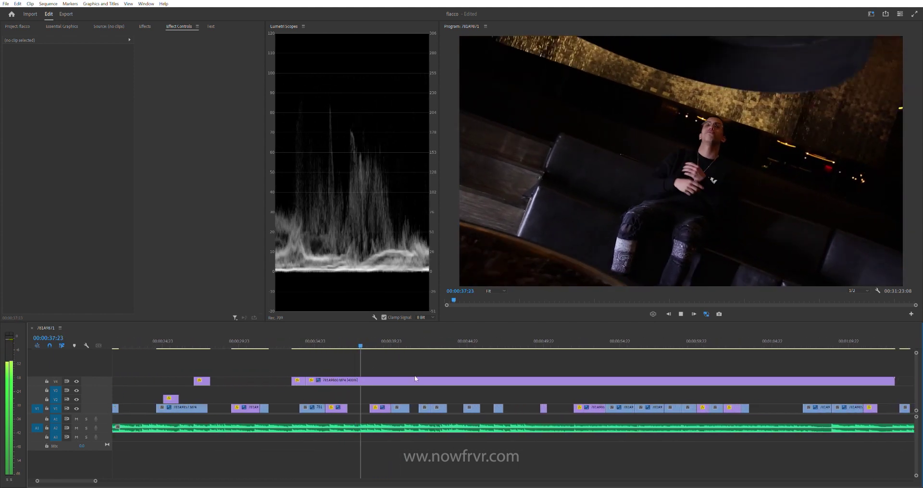
scroll(404, 378, "up", 2)
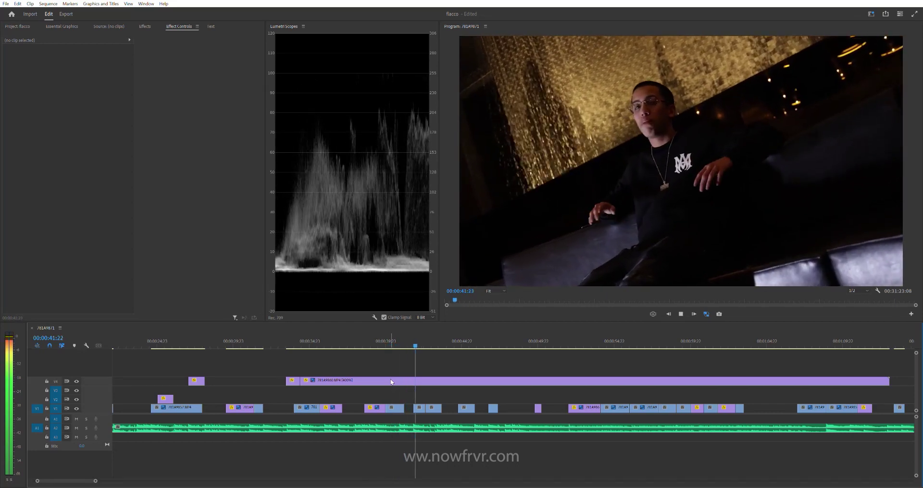
scroll(388, 377, "down", 1)
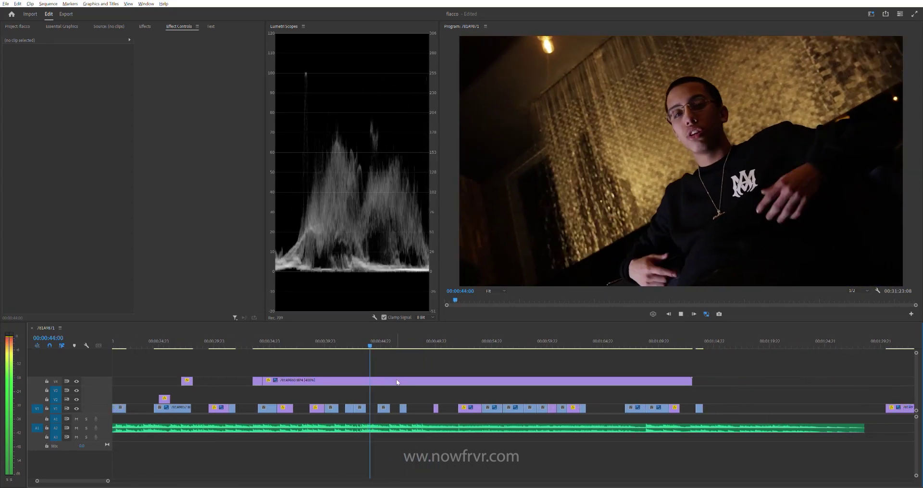
Step: Trim the V4 clip's start later to about 00:00:43:18 and play back the new entry
scroll(367, 355, "up", 1)
key("space")
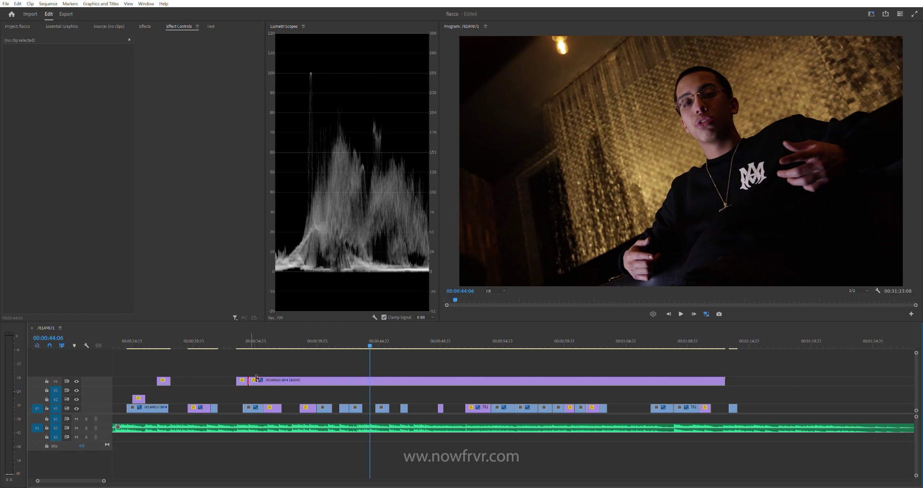
left_click_drag(256, 378, 362, 380)
key("space")
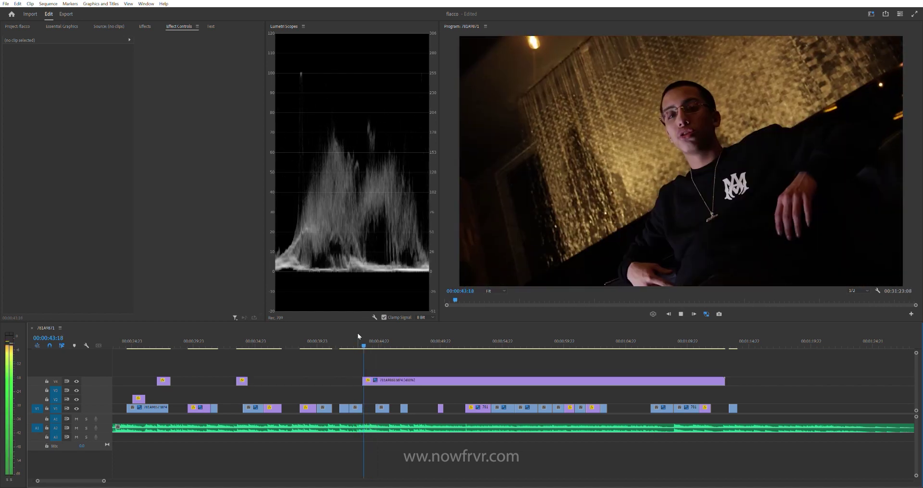
key("space")
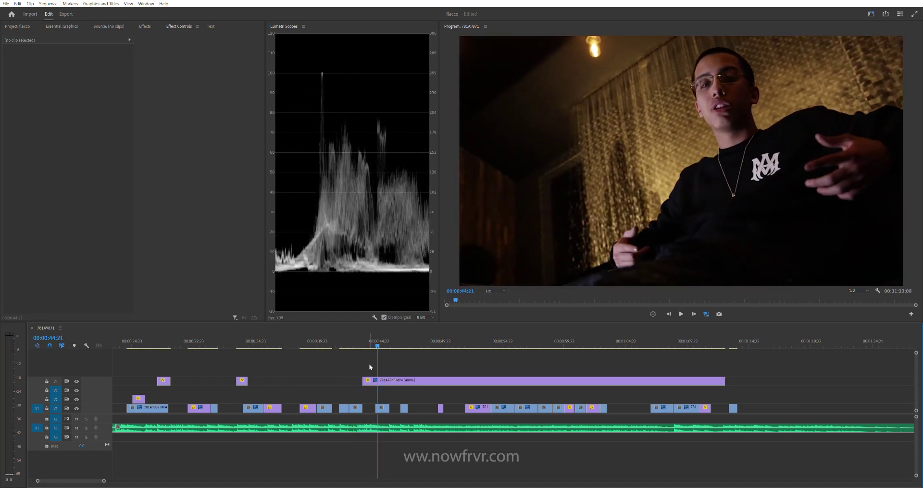
key("space")
scroll(380, 384, "up", 1)
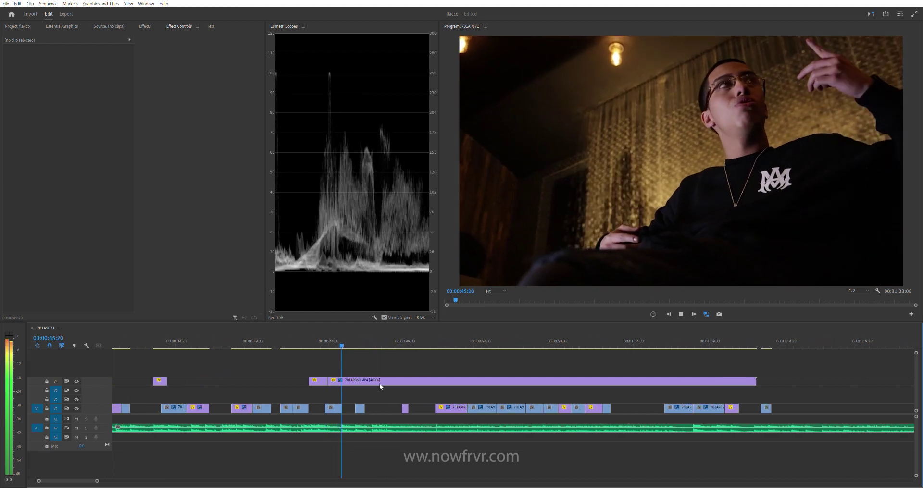
Step: Move the V4 clip's start a little later, to about 00:00:45:16, and replay it
left_click(339, 344)
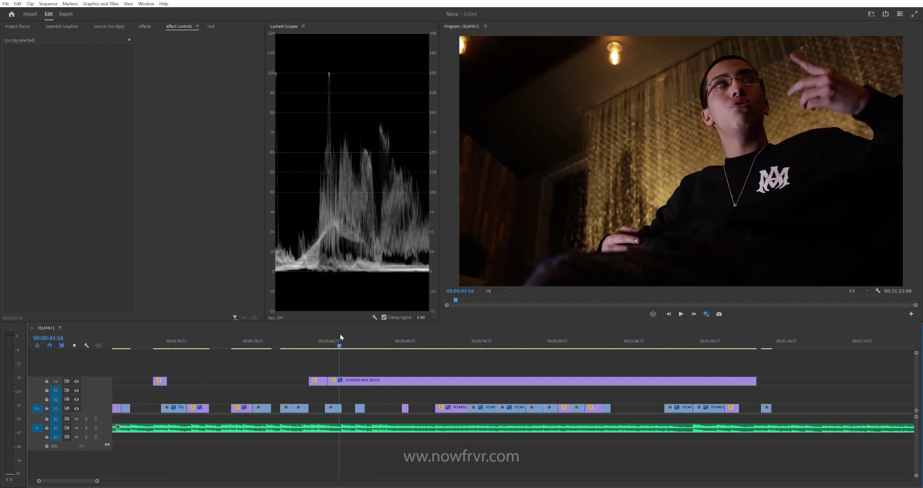
left_click_drag(329, 381, 342, 381)
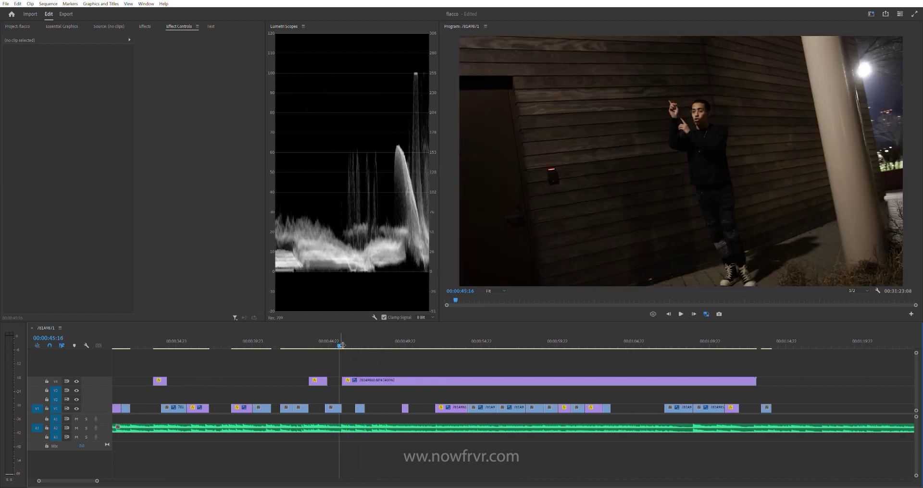
key("space")
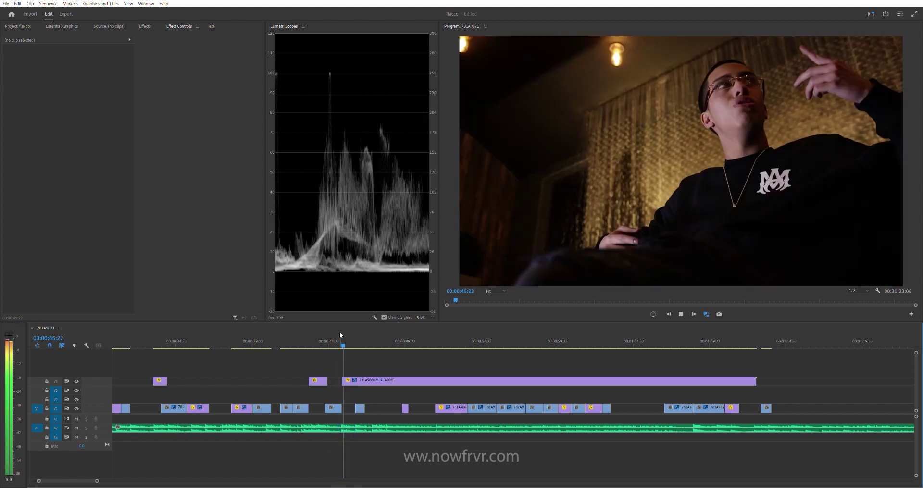
key("space")
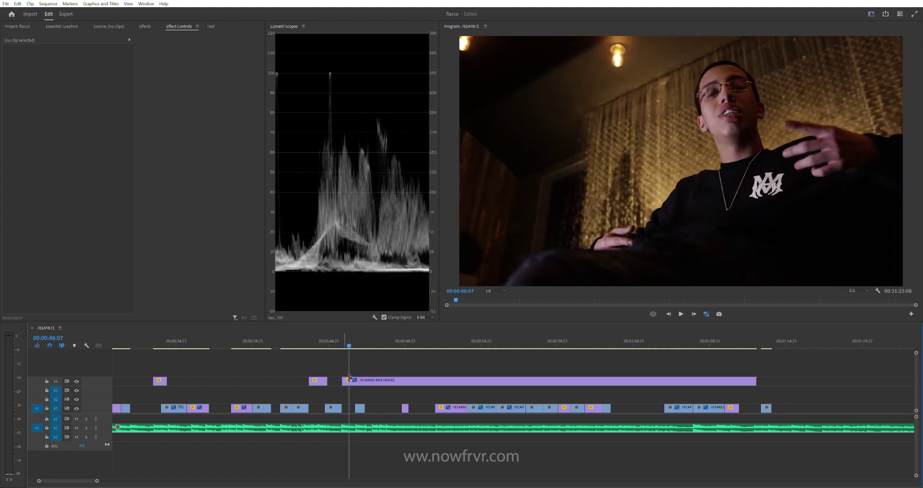
Step: Nudge the V4 start a few frames past 00:00:46 and replay around 00:00:47–48
left_click_drag(342, 381, 350, 380)
key("space")
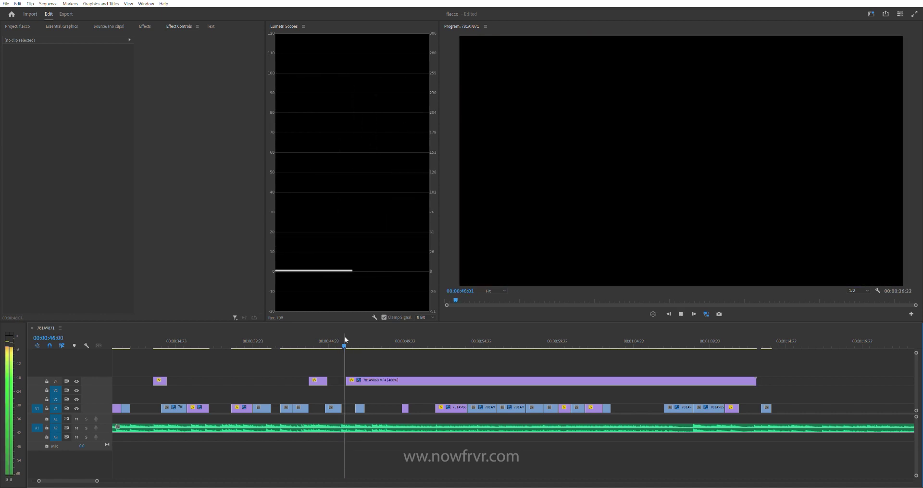
key("space")
key("space")
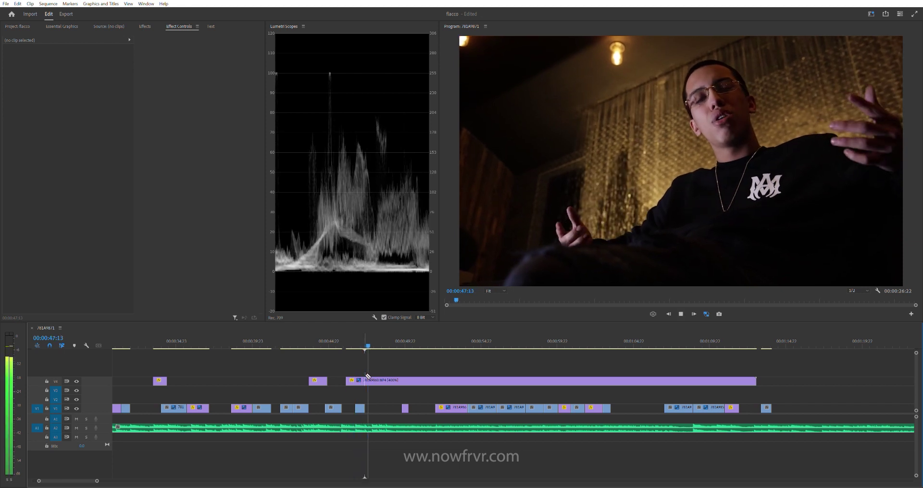
key("space")
key("space")
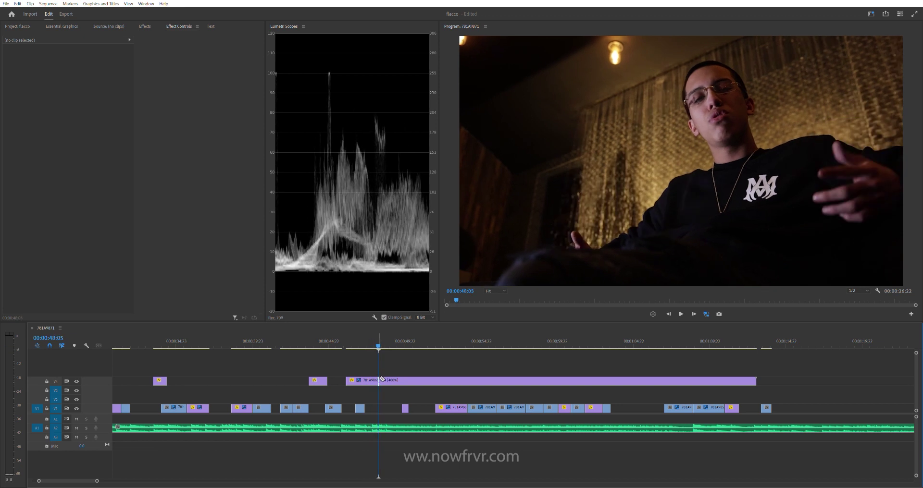
key("space")
left_click(365, 332)
key("j")
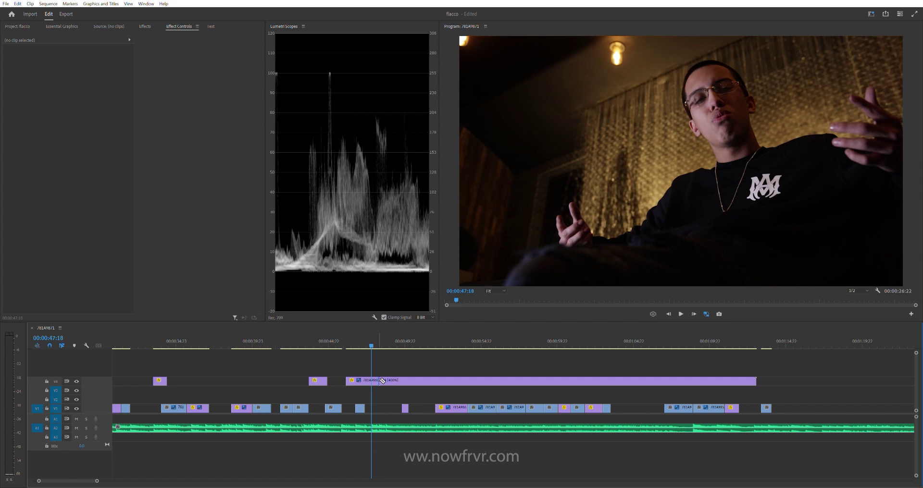
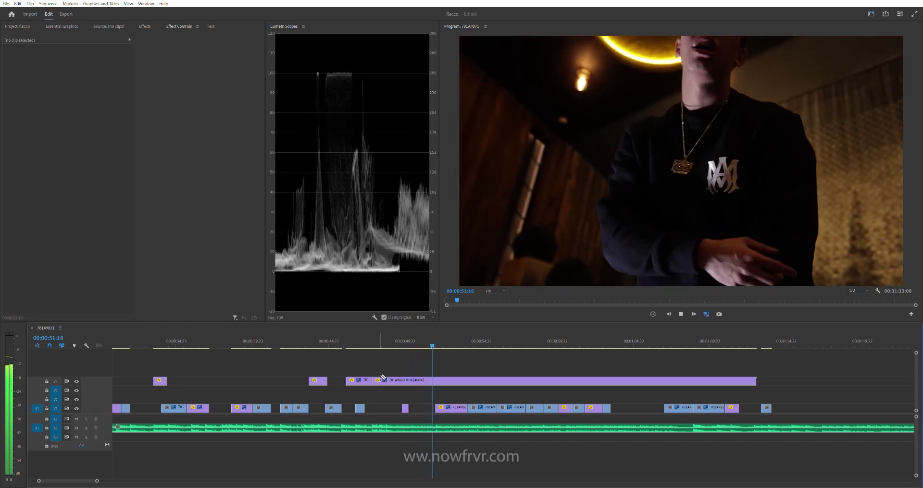
Step: Trim the V4 performance clip's start to about 1:03 and preview the new in-point
left_click(417, 340)
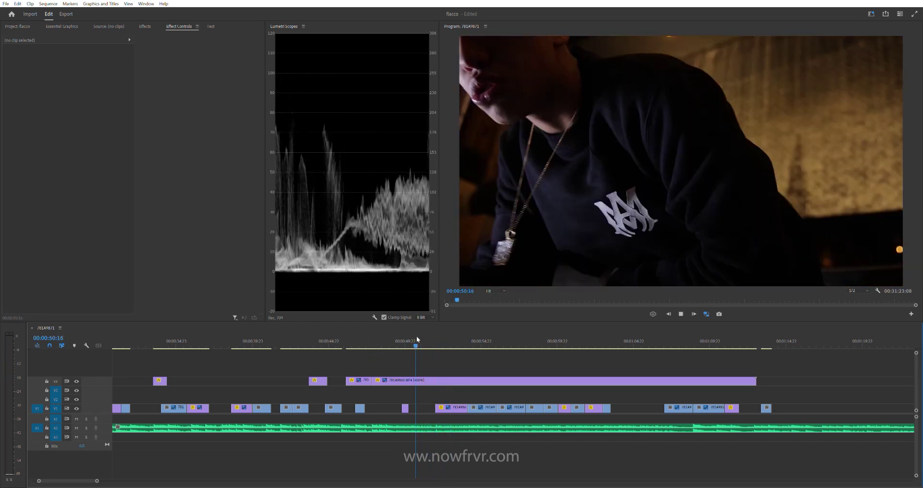
key("space")
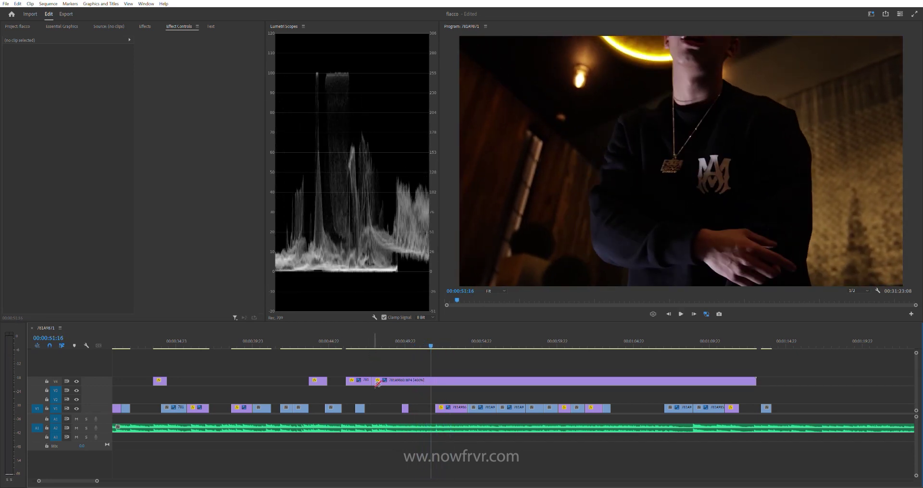
left_click_drag(379, 380, 432, 380)
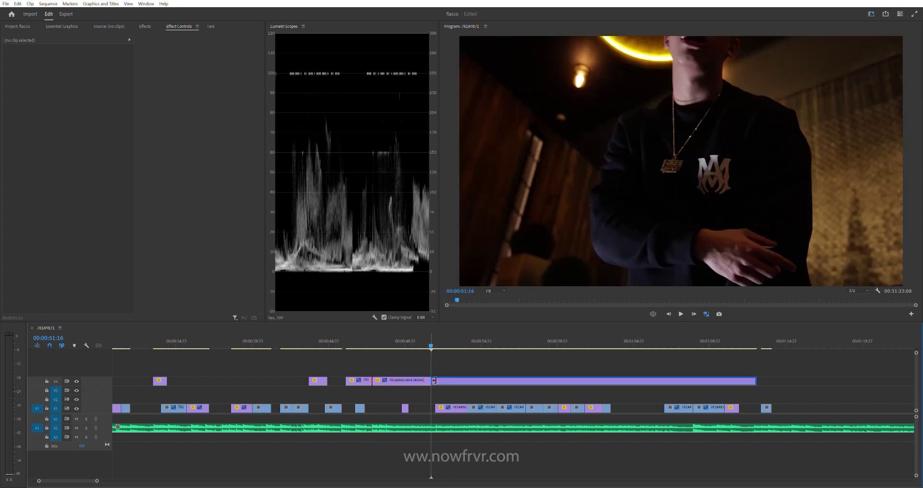
key("space")
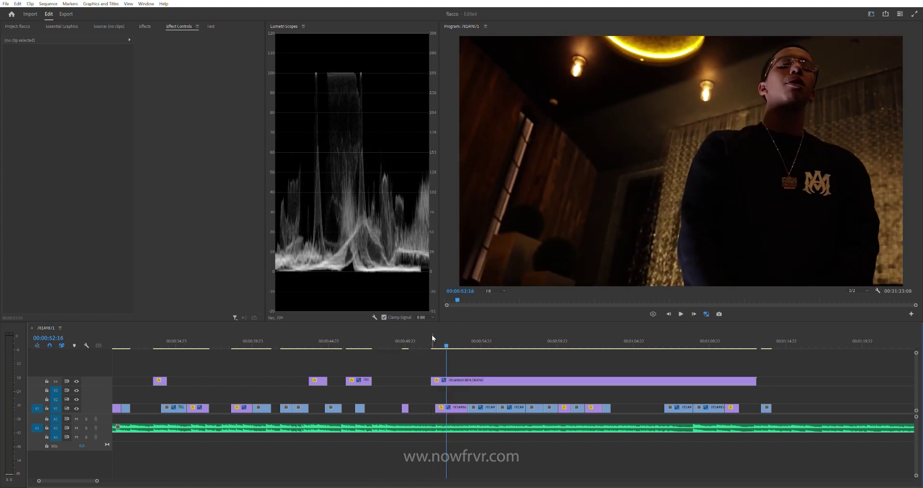
key("space")
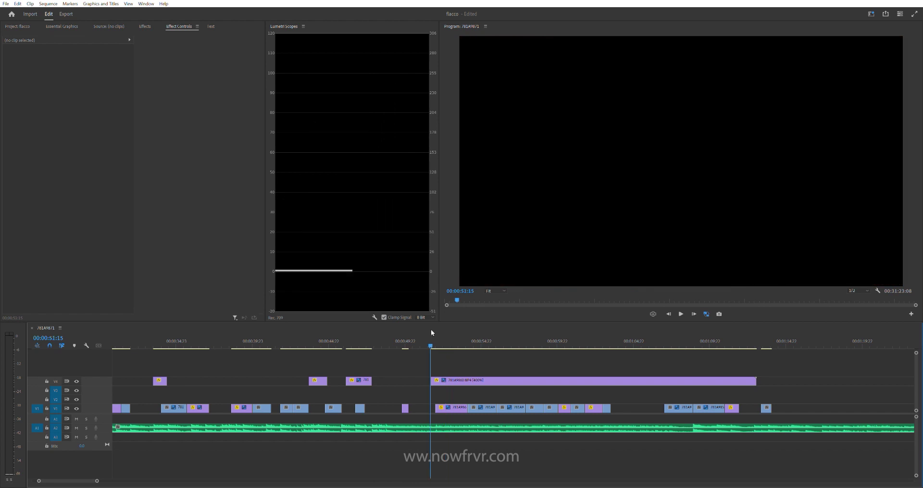
key("space")
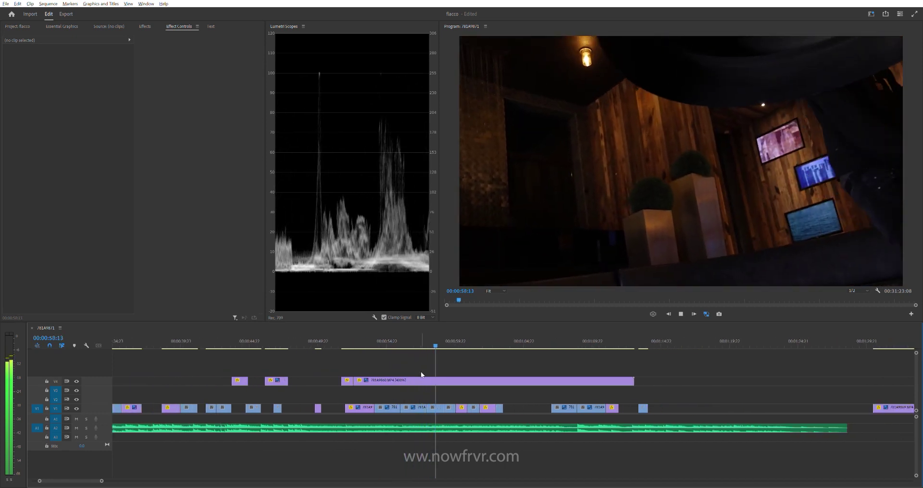
key("minus")
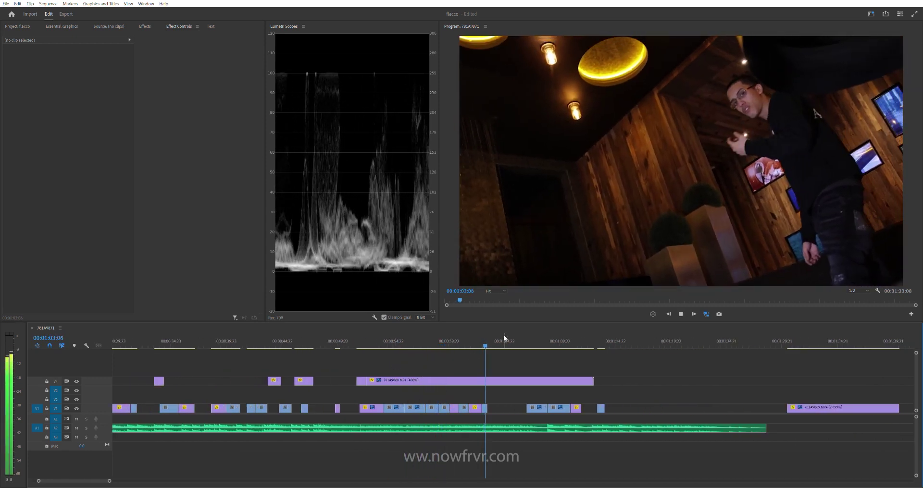
key("space")
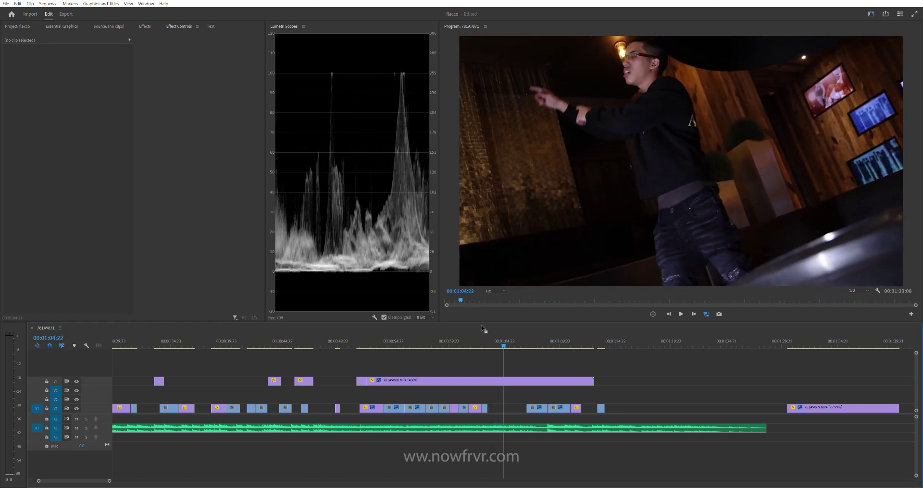
left_click(489, 340)
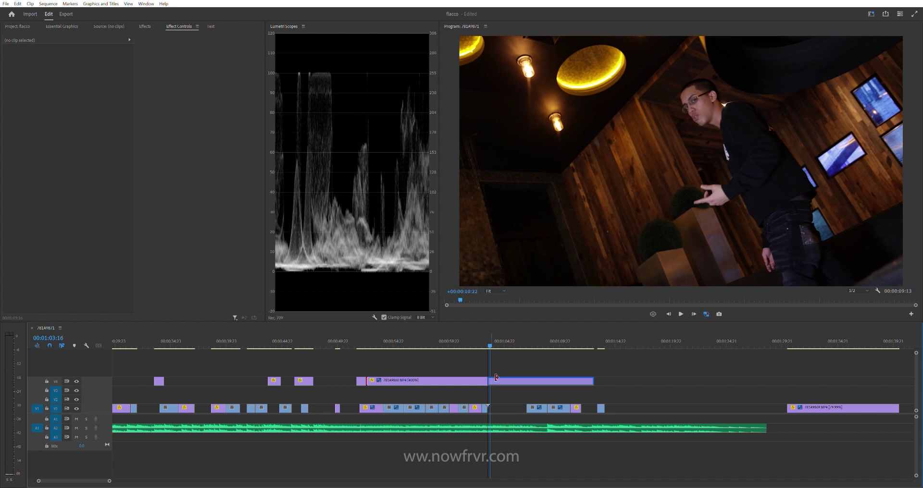
left_click_drag(496, 378, 496, 378)
left_click(482, 332)
key("space")
key("space")
key("space")
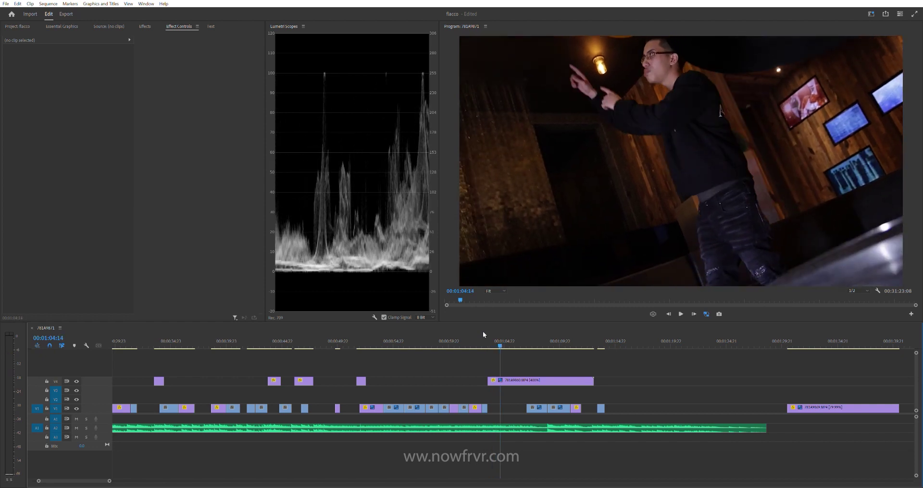
key("space")
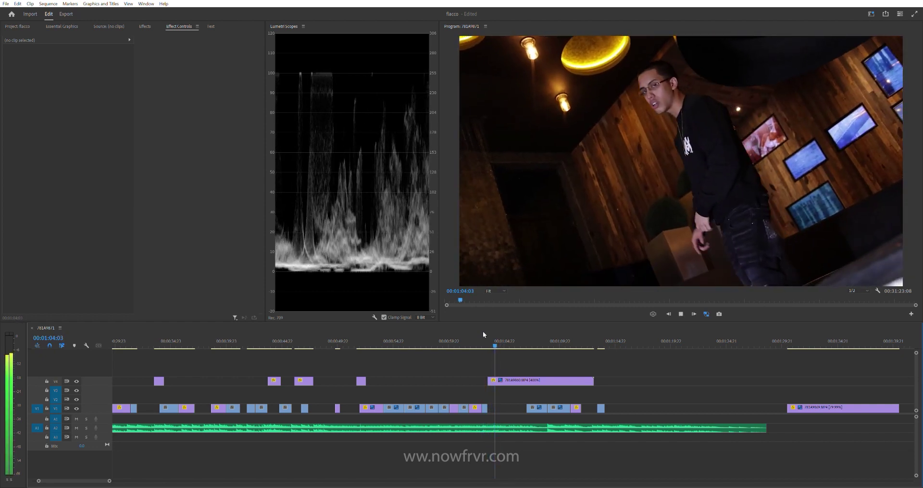
Step: Split the V4 clip near 1:10 and delete the piece after the cut
left_click(498, 381)
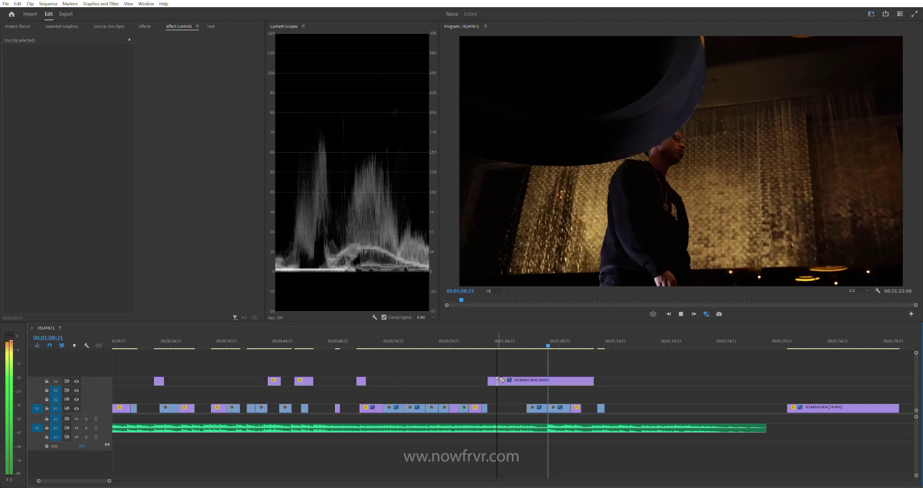
key("space")
key("v")
left_click(539, 380)
key("Delete")
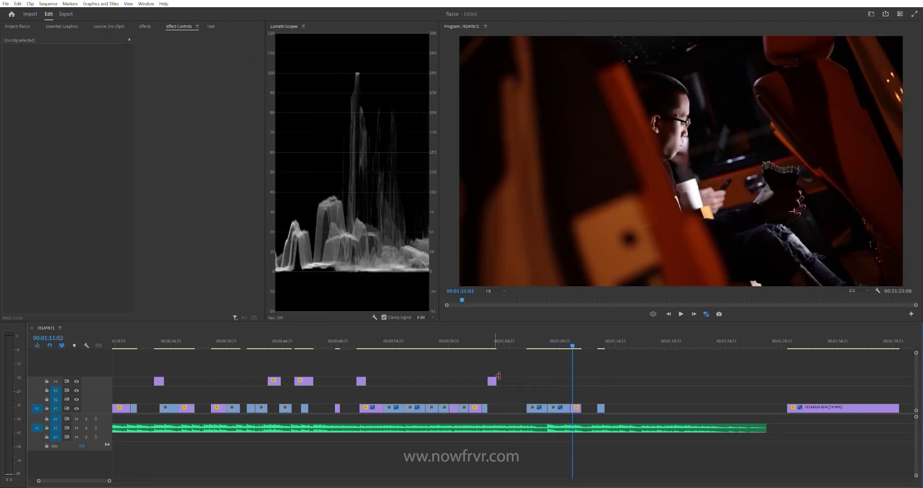
left_click_drag(493, 378, 500, 397)
left_click_drag(405, 341, 238, 337)
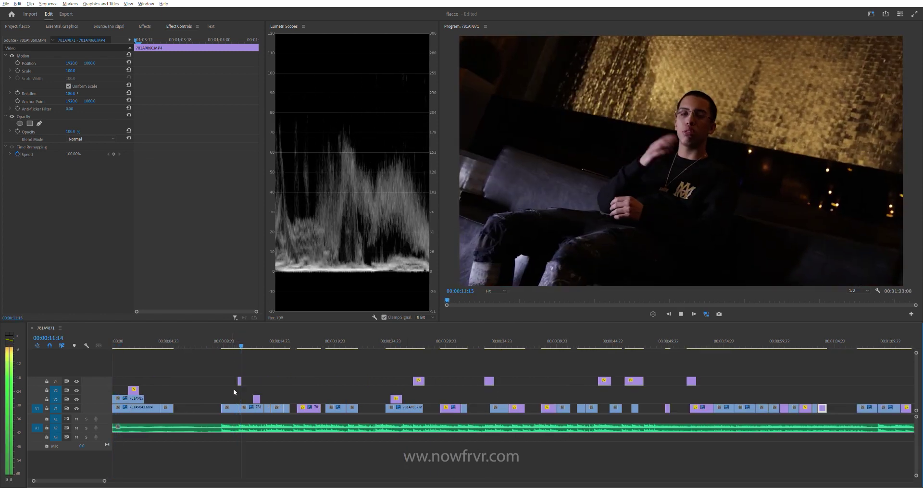
Step: Extend the short V4 clip near 0:11 by two frames
key("equal")
left_click_drag(237, 336, 223, 340)
key("space")
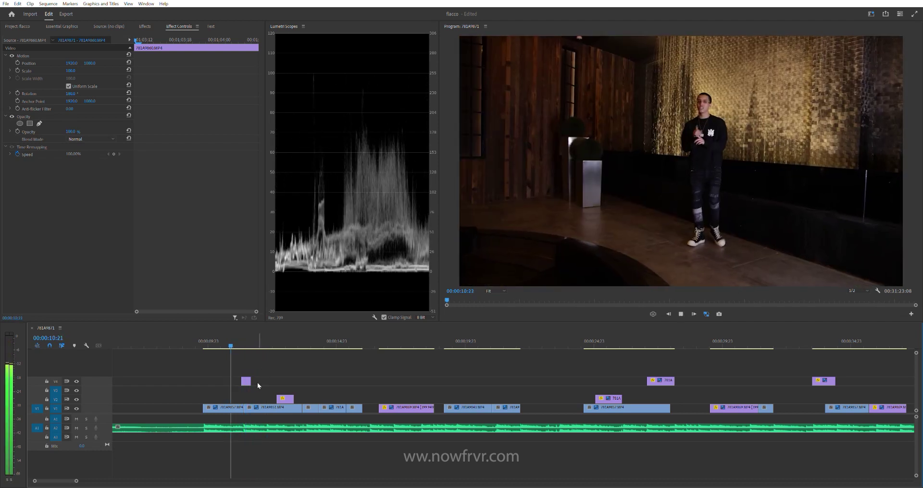
left_click_drag(251, 381, 260, 383)
left_click(243, 337)
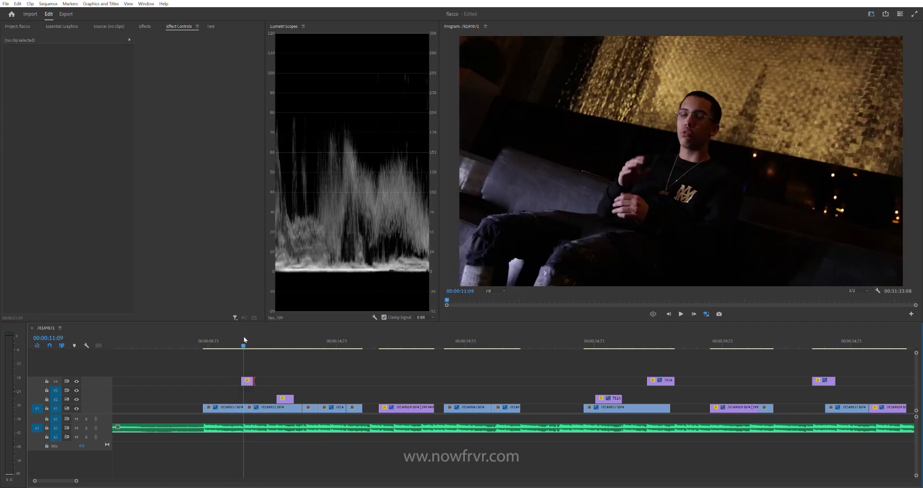
key("space")
left_click(244, 334)
key("space")
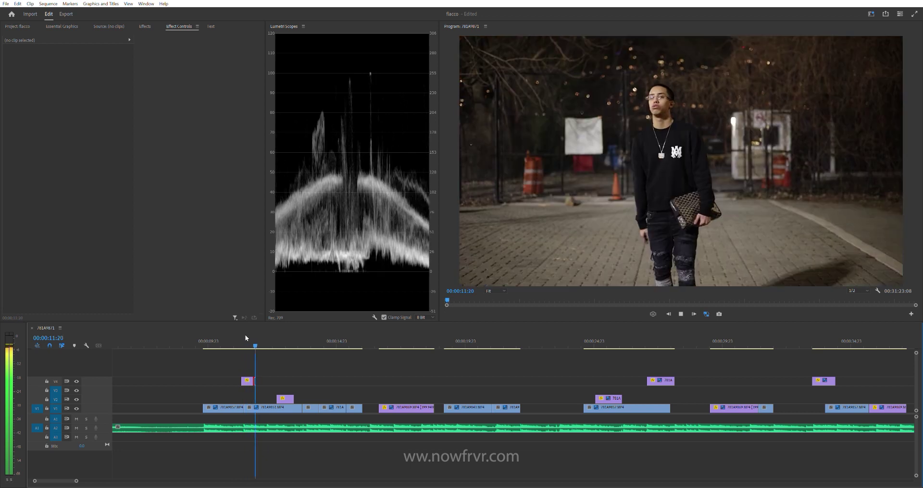
Step: Move the lengthened clip from V4 down into V1, keeping its timing
left_click_drag(248, 381, 247, 408)
key("space")
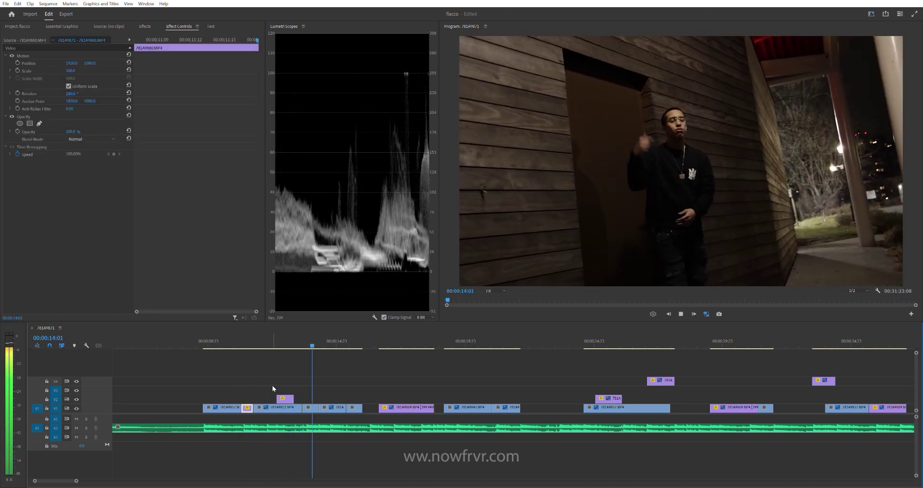
key("space")
left_click_drag(282, 343, 301, 394)
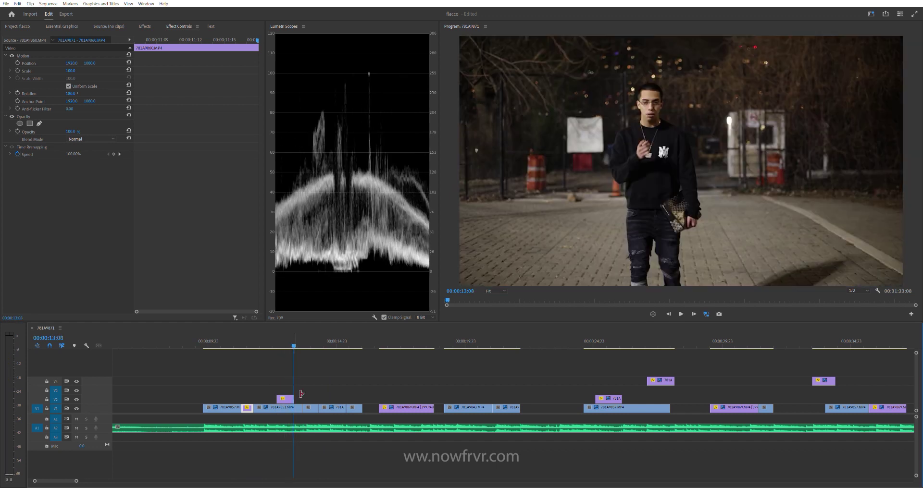
left_click(282, 343)
key("space")
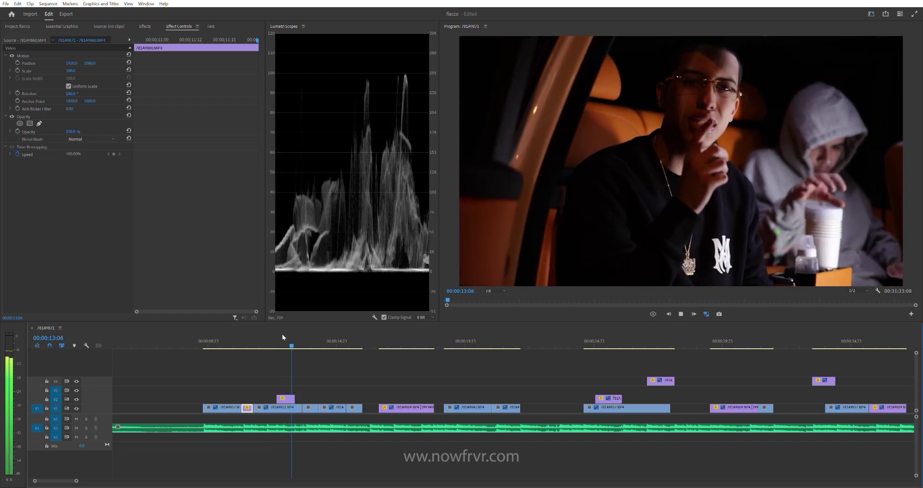
key("space")
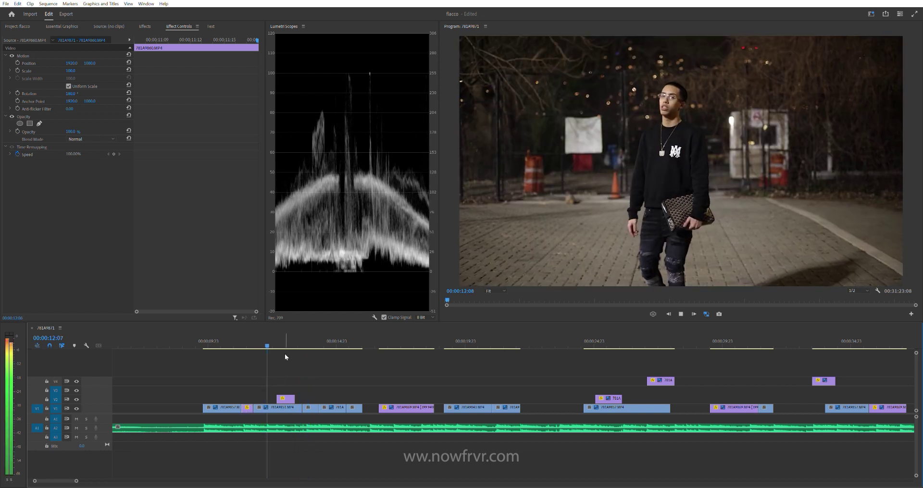
left_click(285, 354)
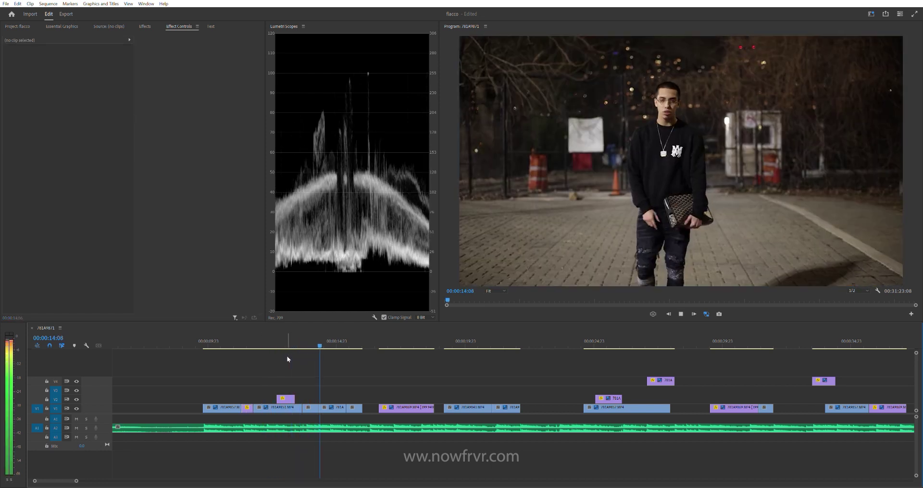
left_click(299, 340)
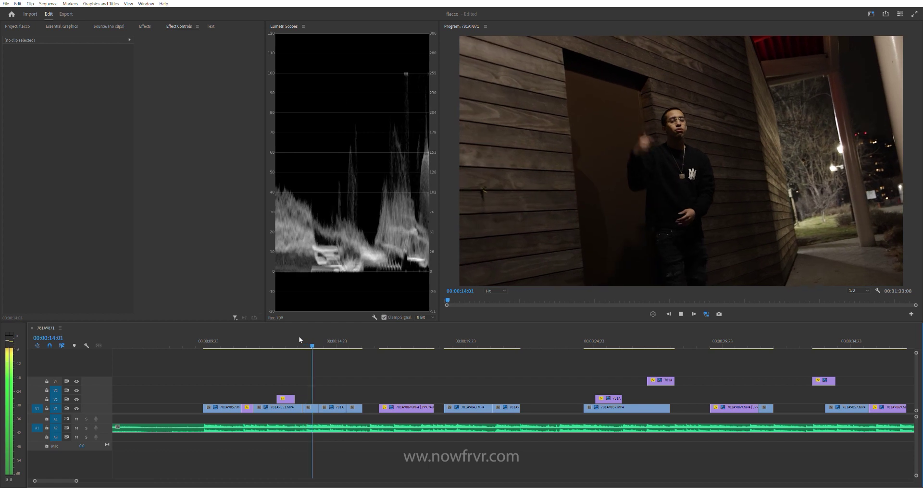
key("space")
Step: Review the cuts between 0:13 and 0:17, then zoom in near 0:28
key("Left")
key("Left")
key("Left")
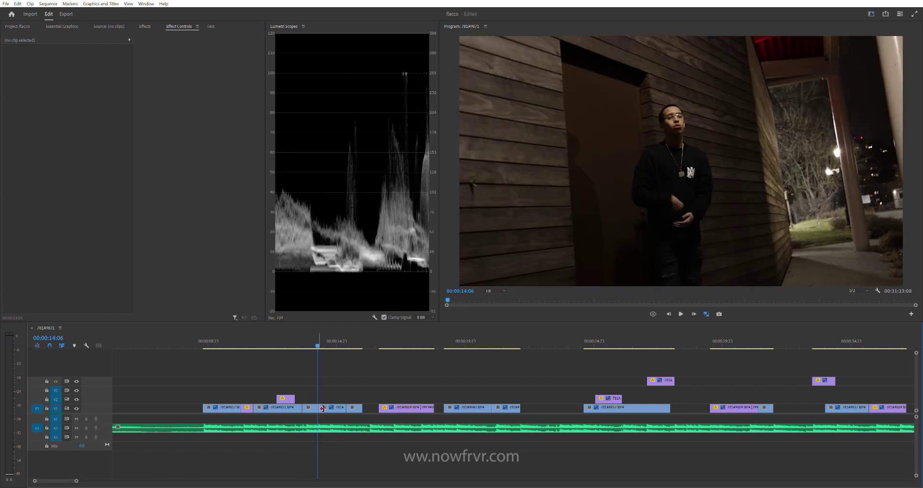
key("Right")
left_click(312, 340)
key("space")
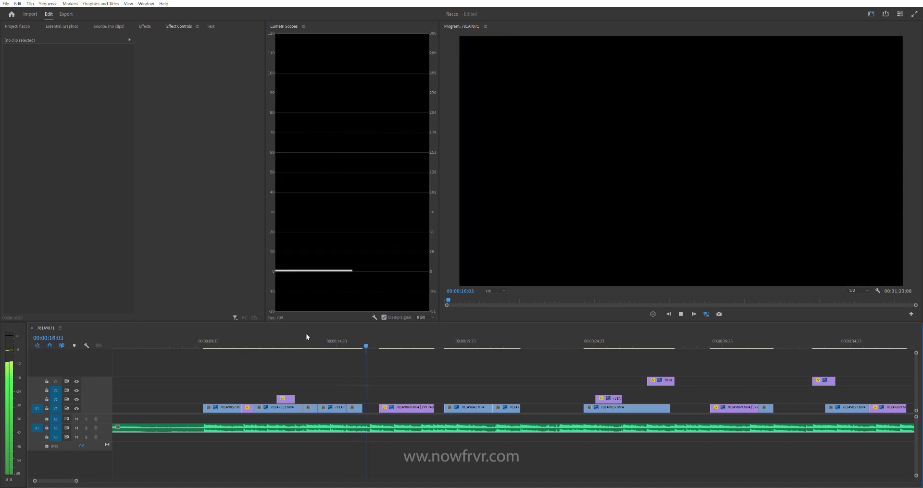
left_click(343, 337)
left_click_drag(344, 339, 359, 362)
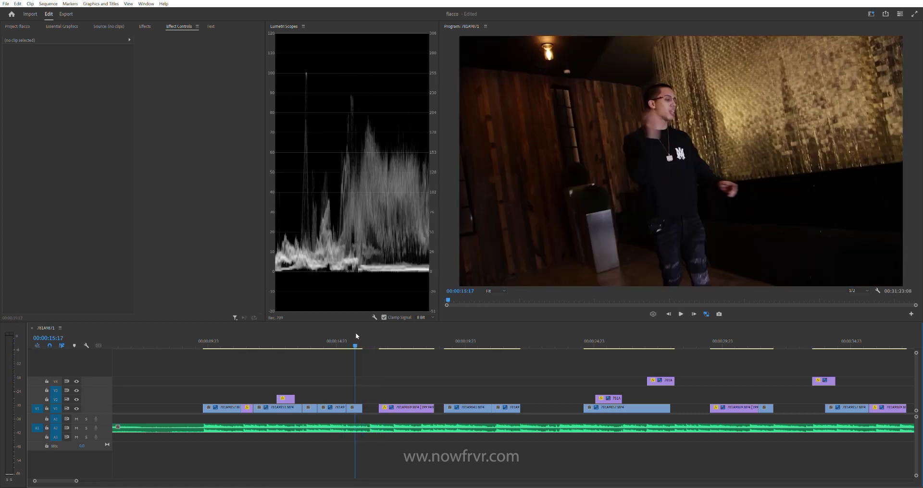
key("space")
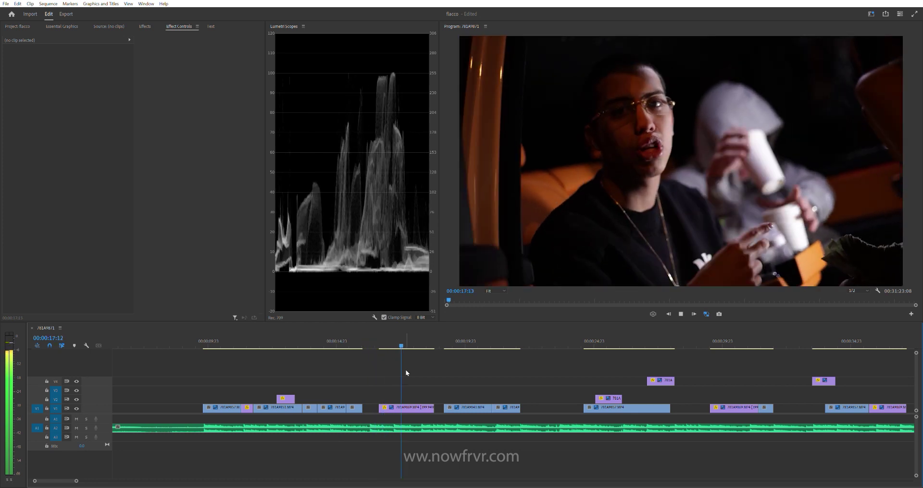
left_click(373, 343)
key("space")
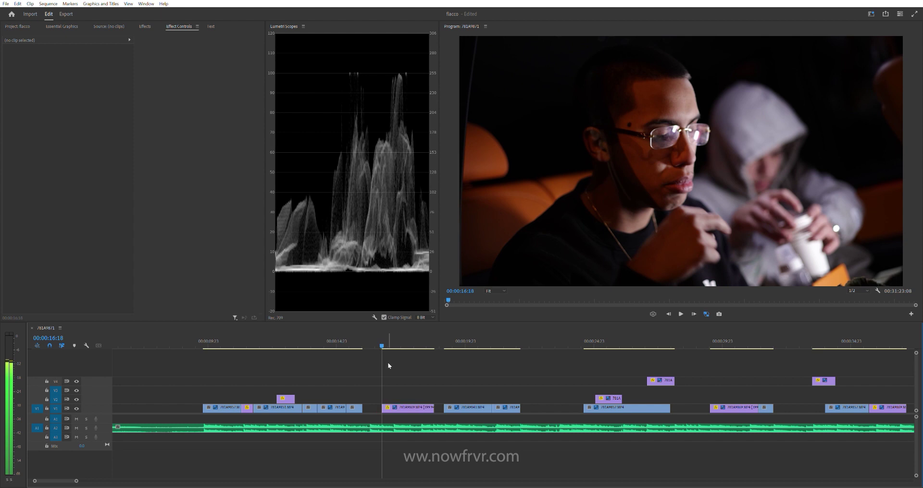
key("space")
left_click(373, 344)
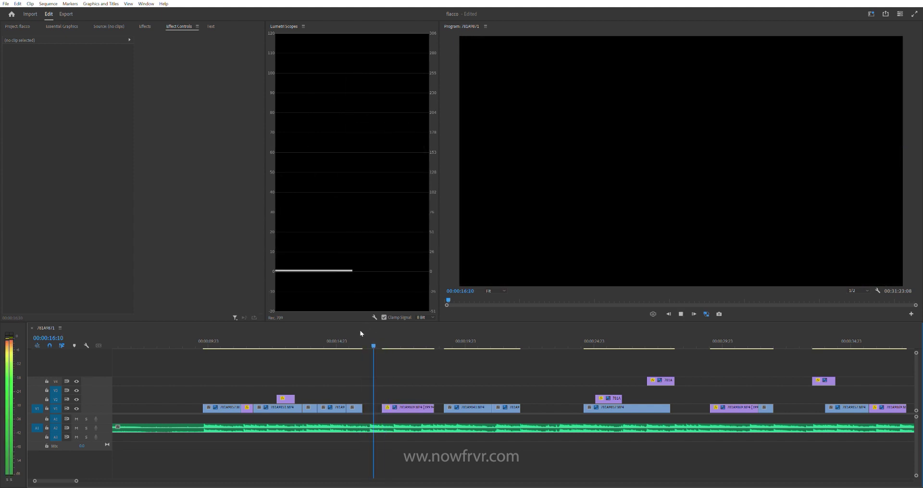
key("minus")
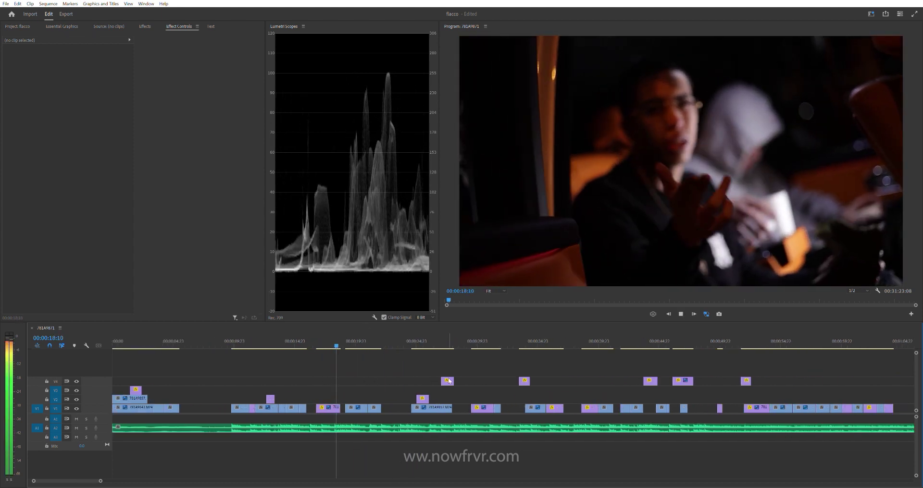
left_click(435, 343)
key("equal")
key("equal")
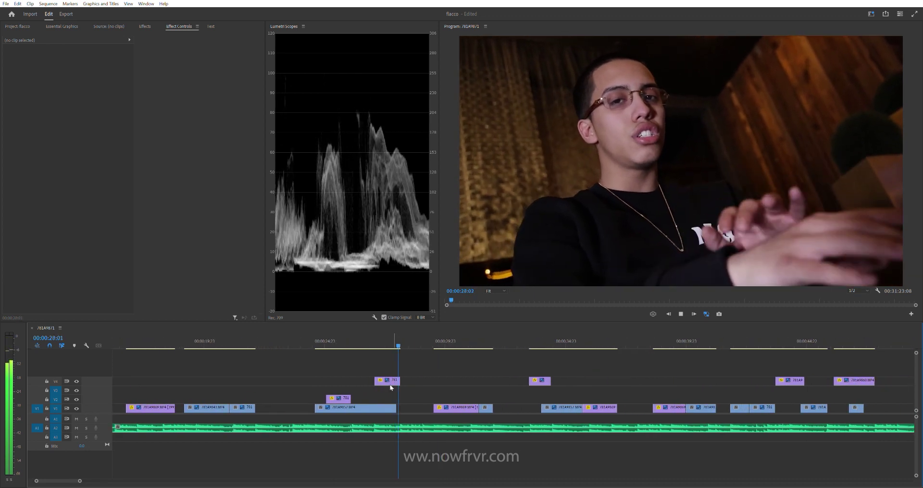
Step: Trim the V4 clip's out point to 27:23 and drop it onto V1
left_click(380, 335)
left_click_drag(400, 382, 389, 409)
key("space")
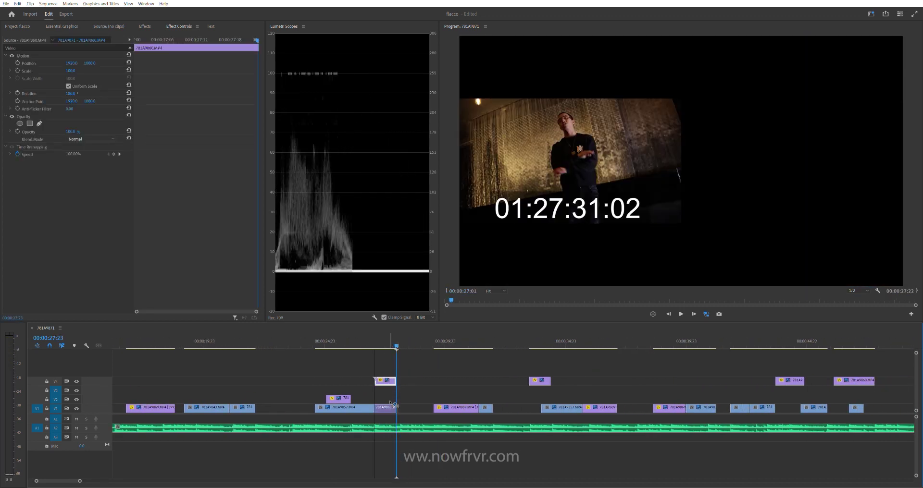
left_click(361, 337)
left_click(370, 336)
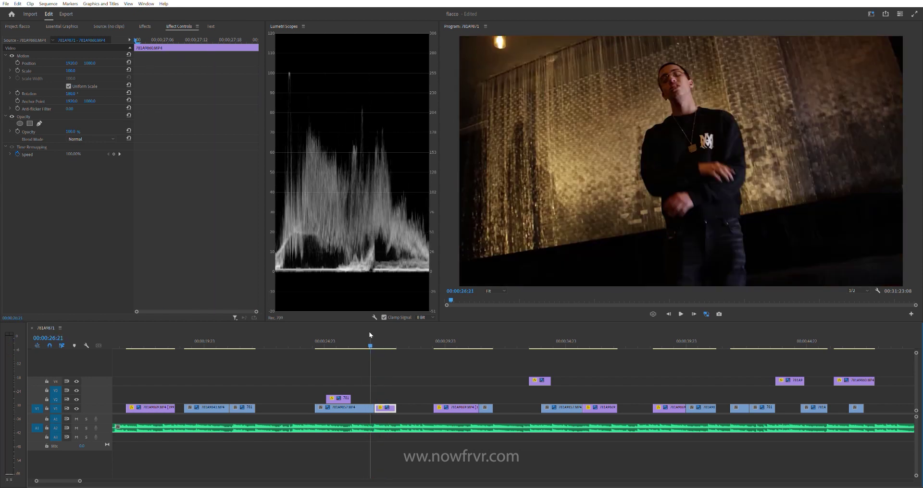
key("space")
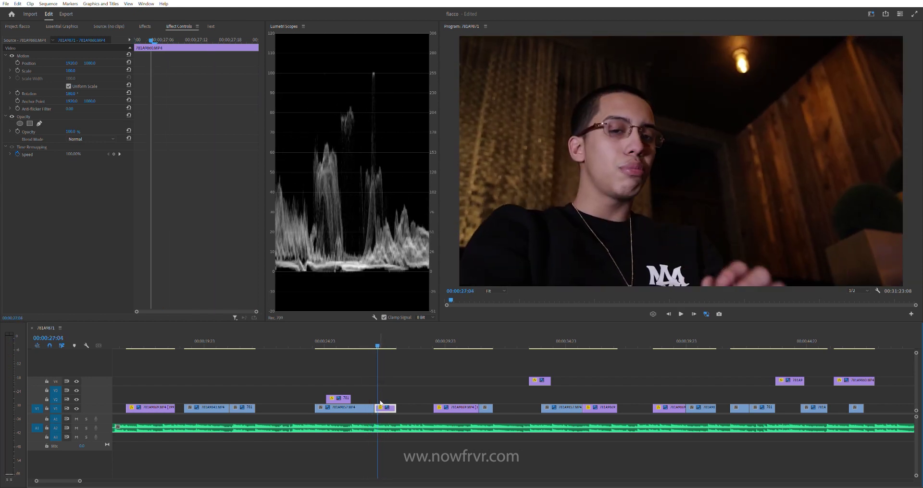
left_click(381, 407)
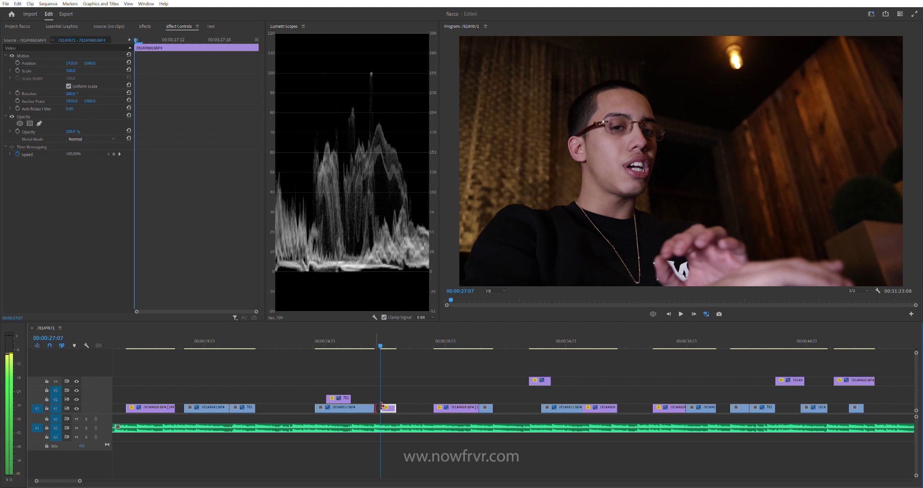
key("space")
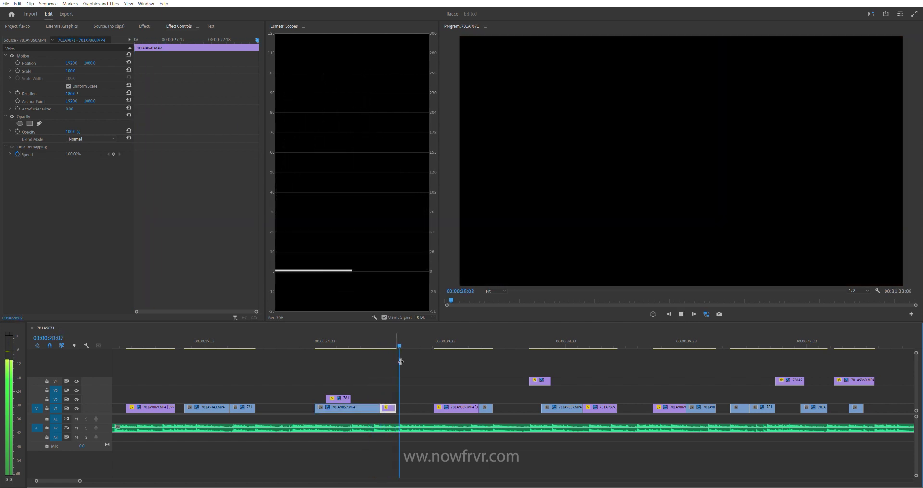
Step: Move the 781A9860 clip near 33:22 down onto V1
key("equal")
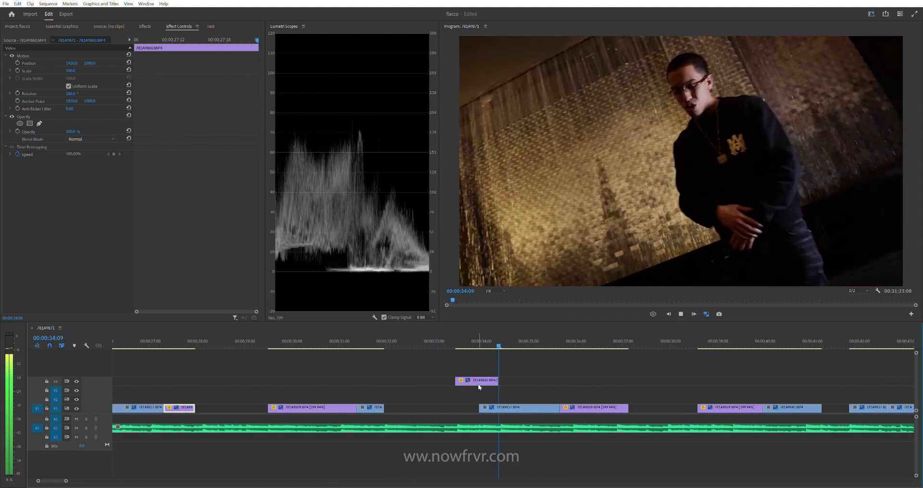
key("space")
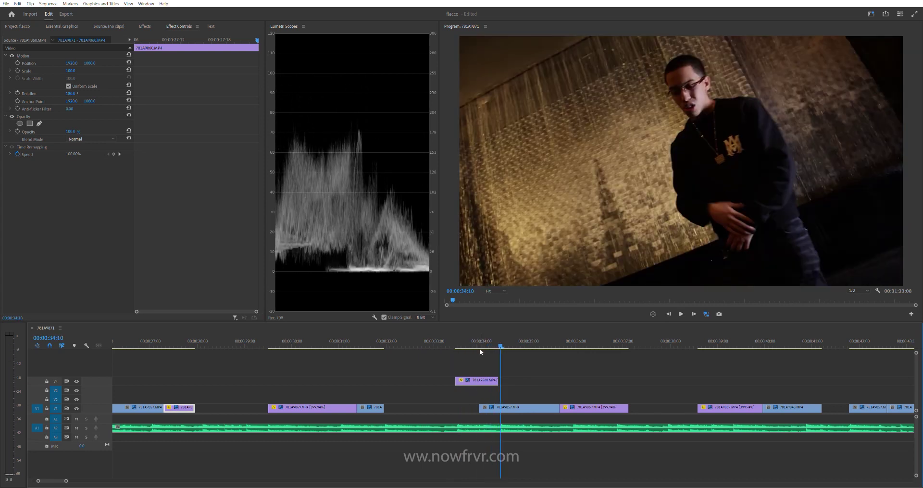
left_click_drag(483, 380, 483, 408)
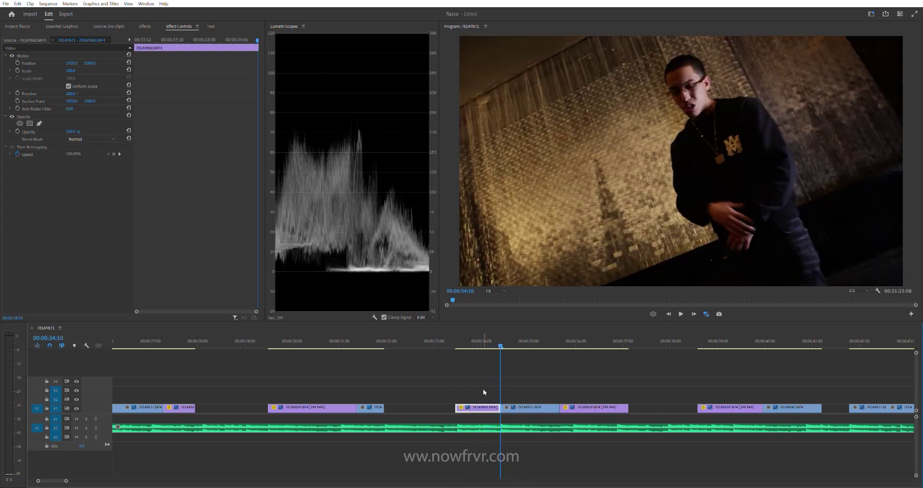
left_click(475, 342)
key("space")
key("minus")
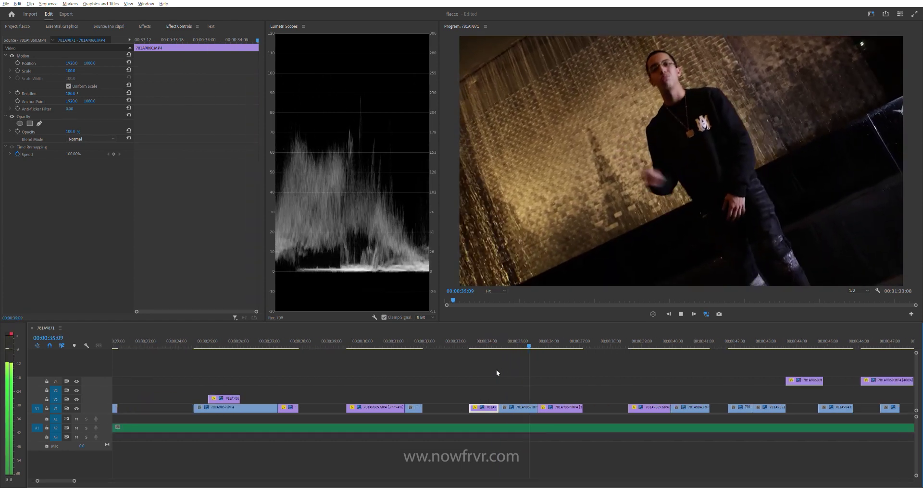
Step: Move the 781A9860 clip near 46 seconds from V4 into V1 and review the cut
left_click(679, 342)
key("equal")
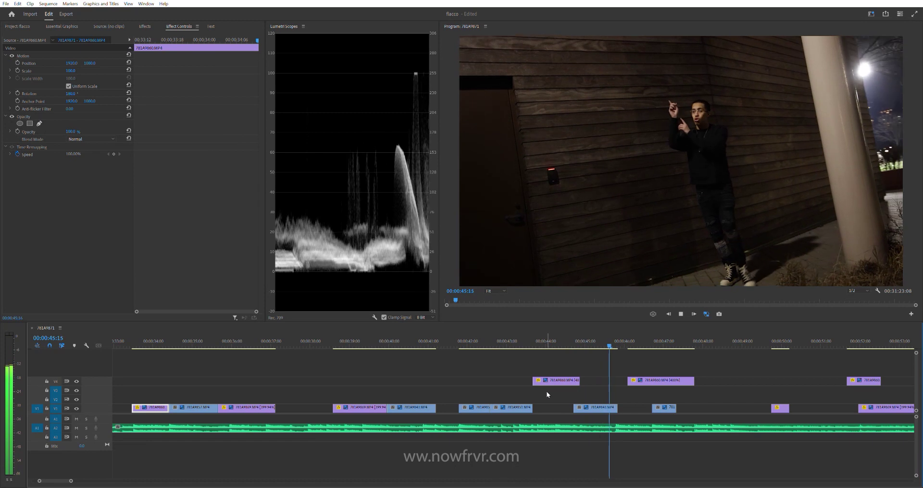
left_click_drag(550, 381, 552, 407)
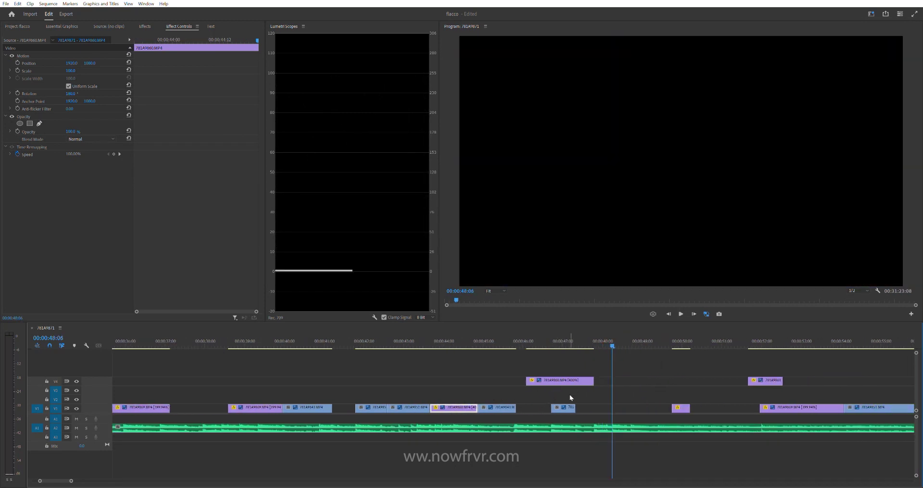
mouse_move(563, 345)
left_mouse_down()
mouse_move(559, 334)
mouse_move(558, 395)
left_mouse_up()
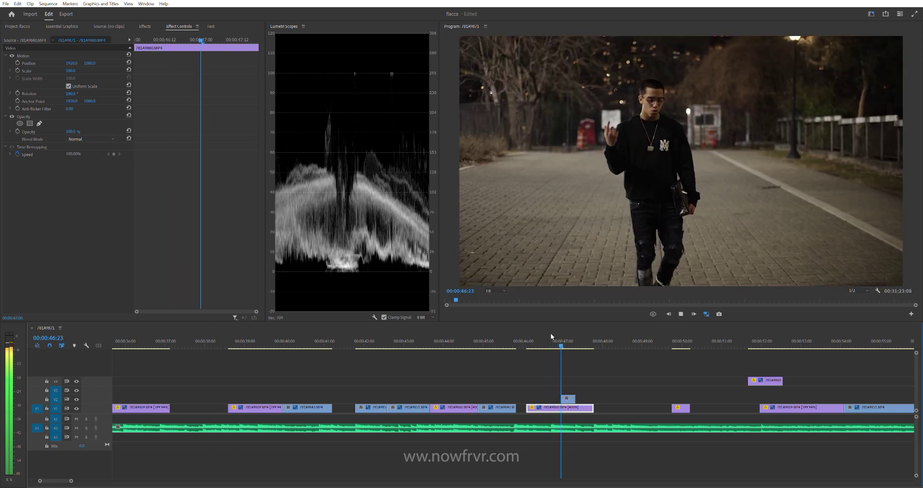
left_click_drag(551, 336, 568, 397)
key("space")
mouse_move(555, 336)
left_mouse_down()
mouse_move(578, 387)
mouse_move(566, 341)
left_mouse_up()
key("space")
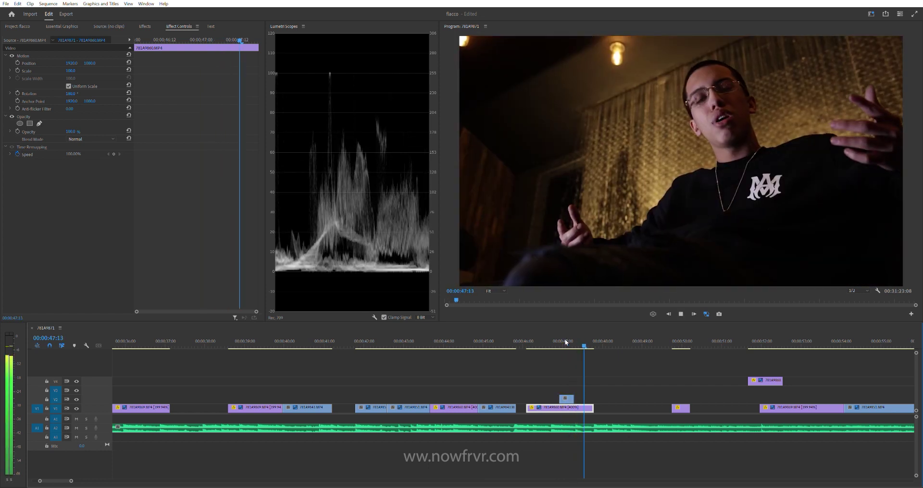
key("minus")
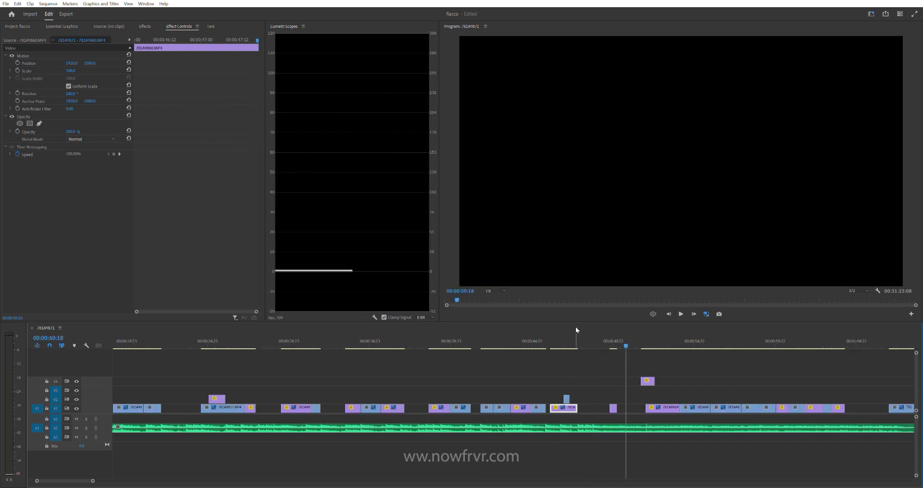
Step: Shorten the V1 clip ending near 47 seconds by trimming its out point
key("Up")
key("Up")
key("Up")
left_click(589, 361)
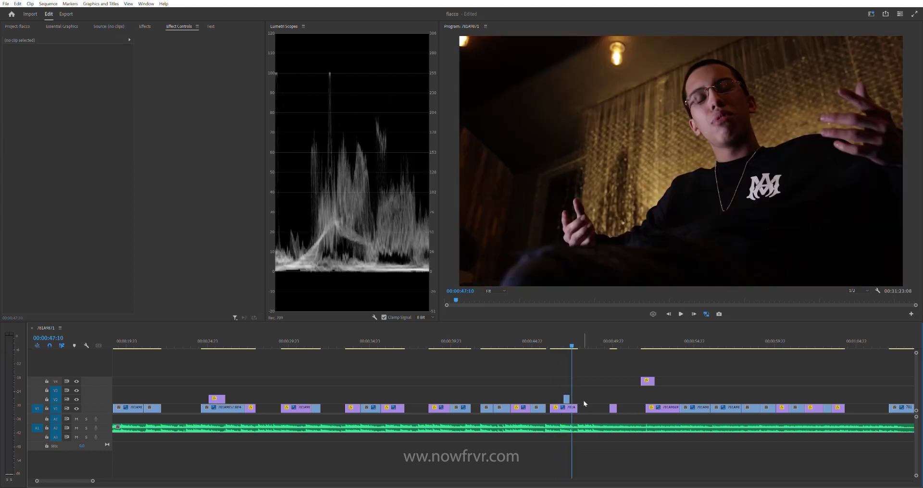
left_click_drag(586, 405, 573, 402)
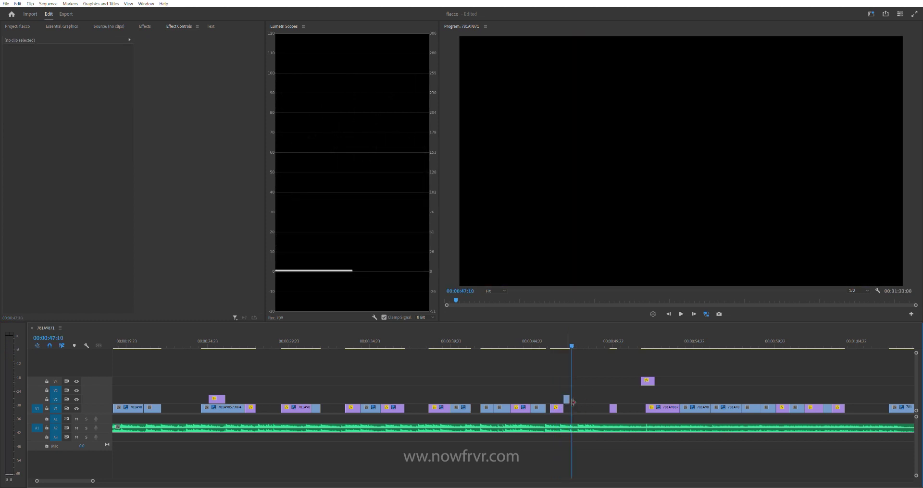
left_click(569, 398)
key("Up")
key("Up")
key("space")
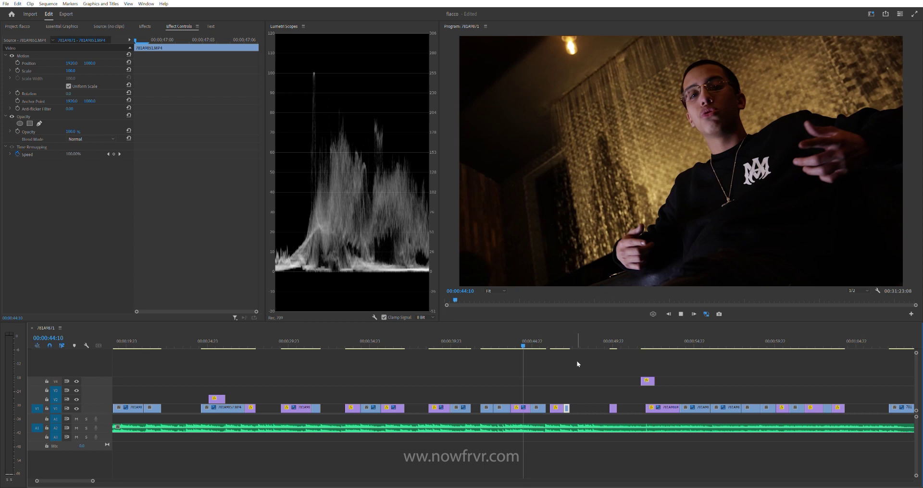
left_click(576, 361)
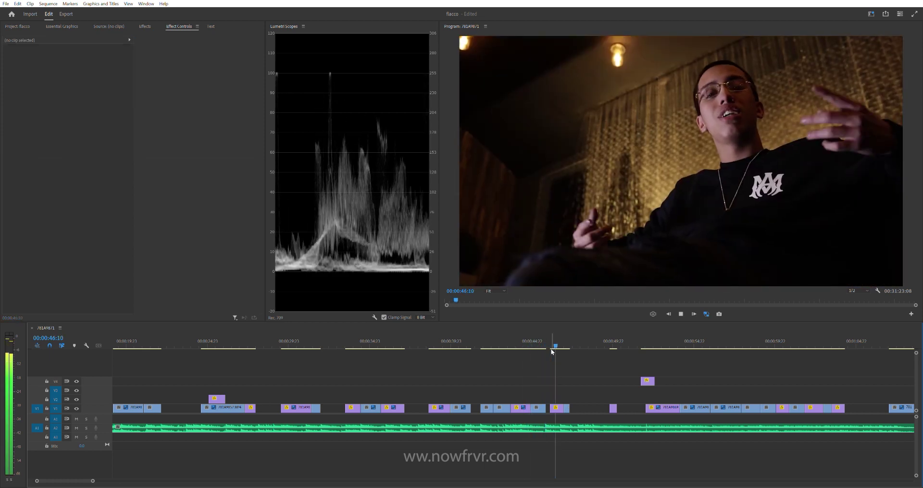
Step: Try moving the fx clip at 44:02 up to V2, then undo it
left_click(551, 346)
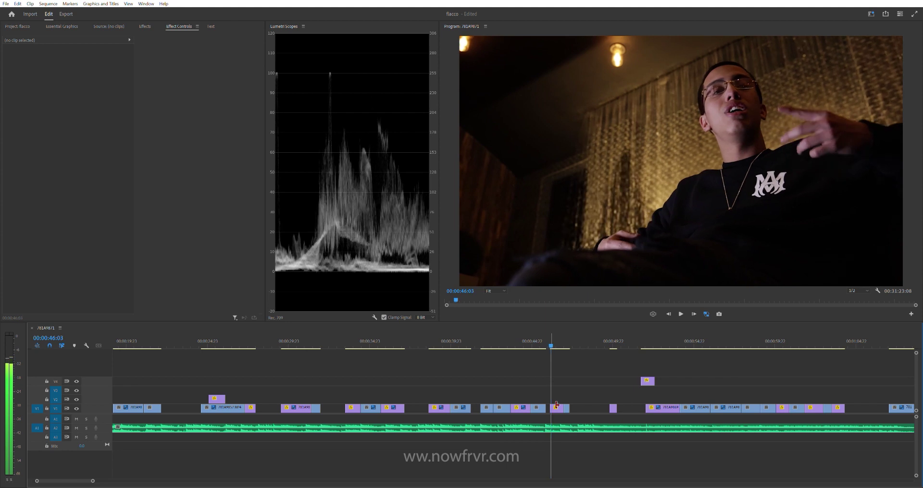
left_click(517, 339)
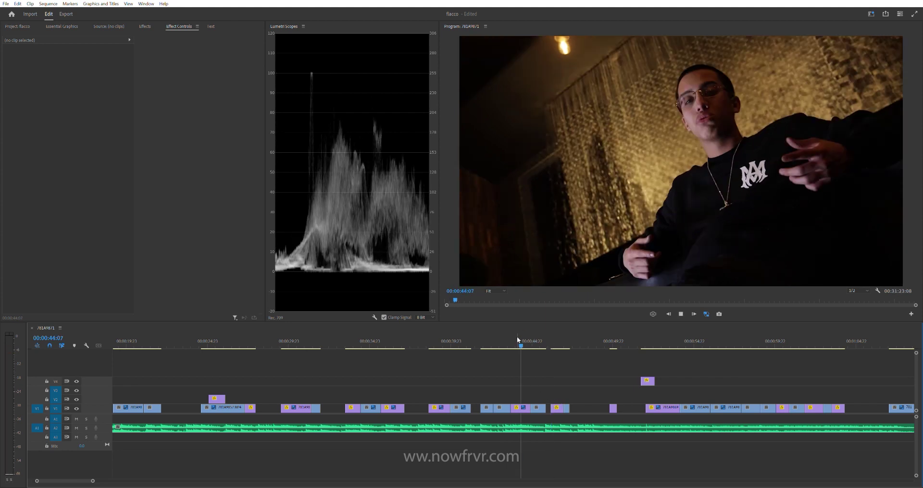
left_click(511, 345)
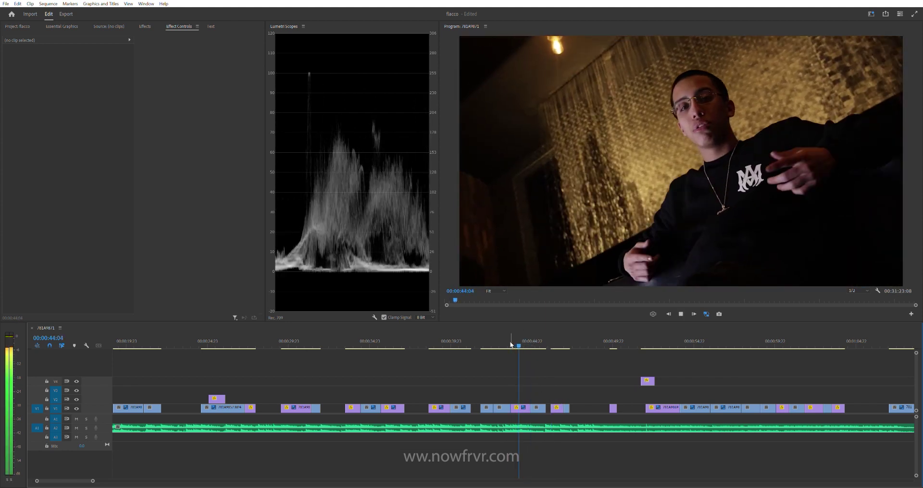
left_click(510, 340)
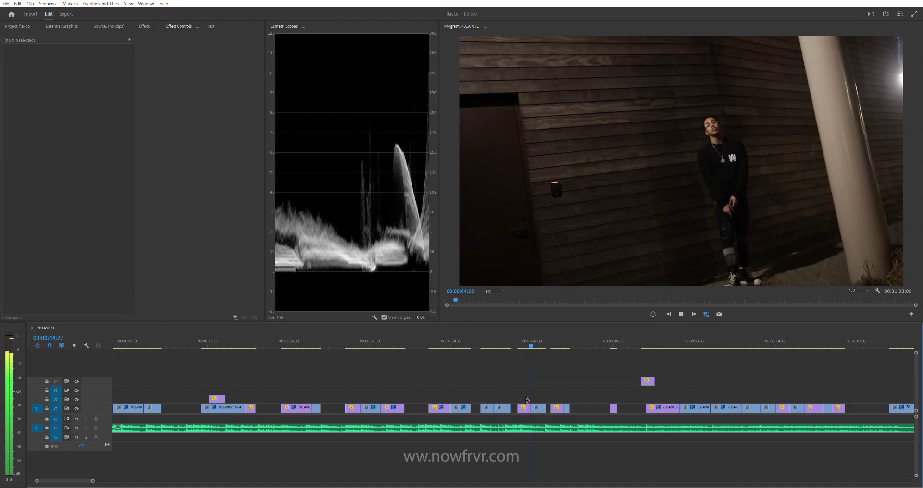
left_click_drag(523, 408, 524, 399)
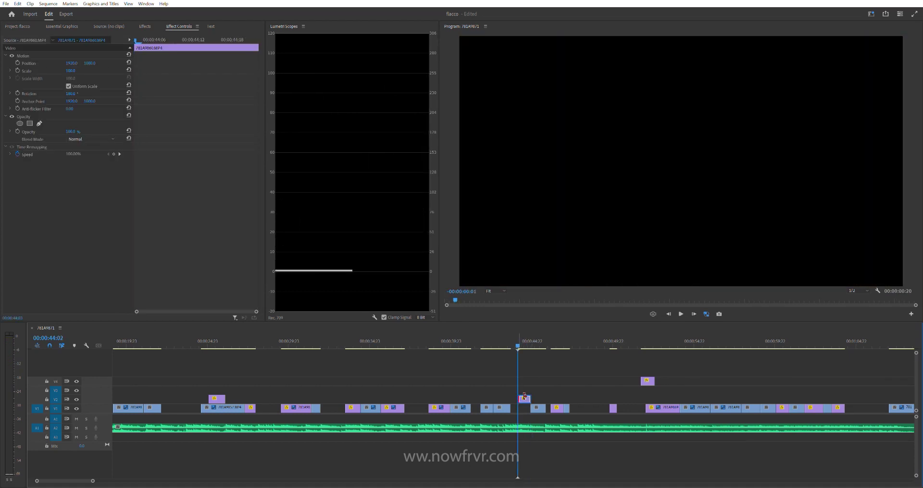
key("space")
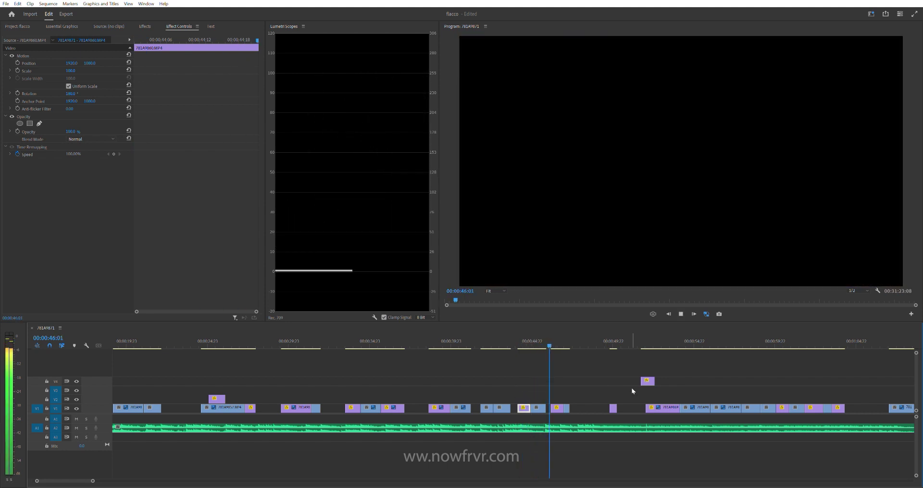
key("ctrl+z")
key("=")
Step: Review the cuts from 51 to 55 seconds and trim the V1 clip at 55 seconds
scroll(556, 385, "up", 3)
scroll(541, 386, "down", 2)
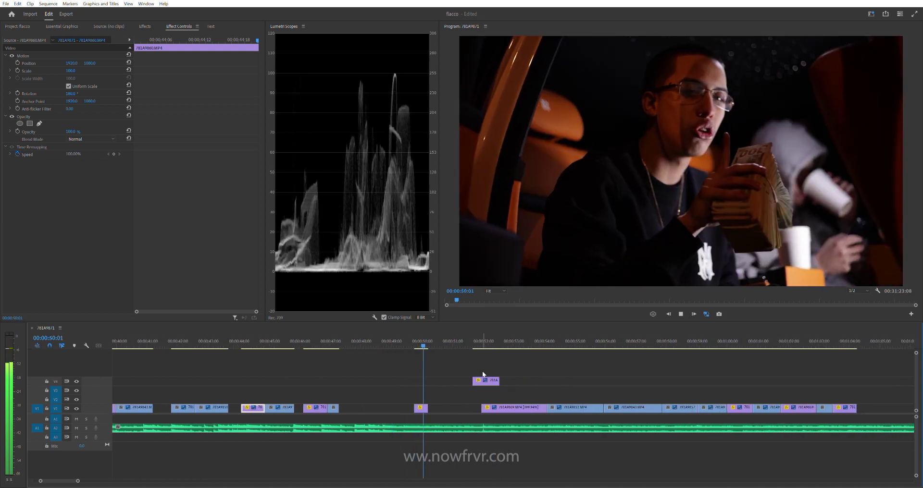
key("space")
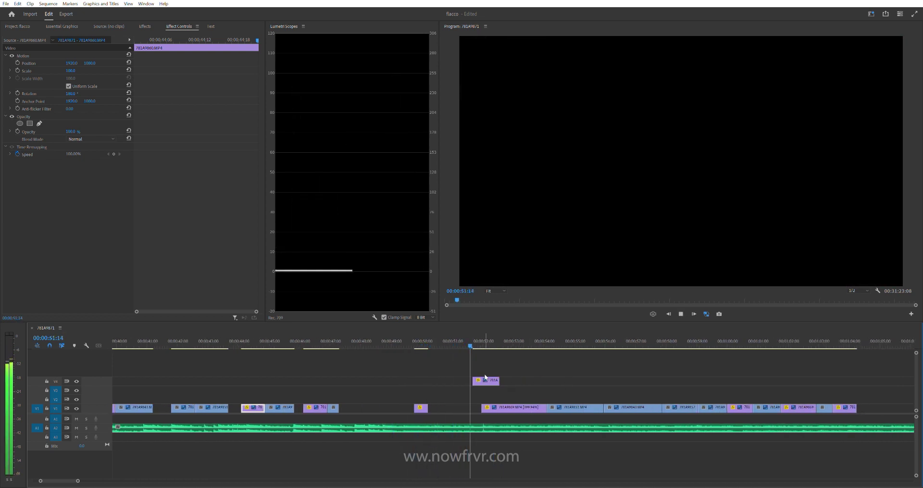
key("space")
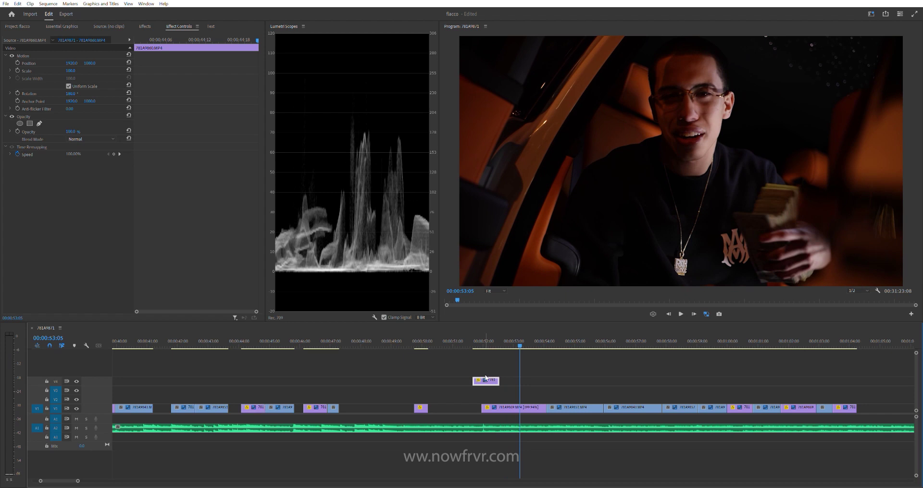
key("space")
scroll(511, 394, "down", 3)
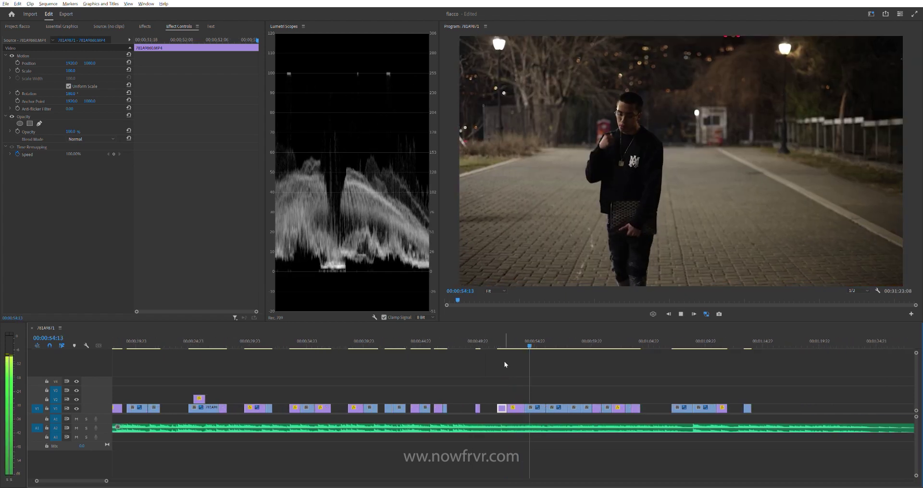
left_click(504, 339)
scroll(523, 408, "up", 3)
key("space")
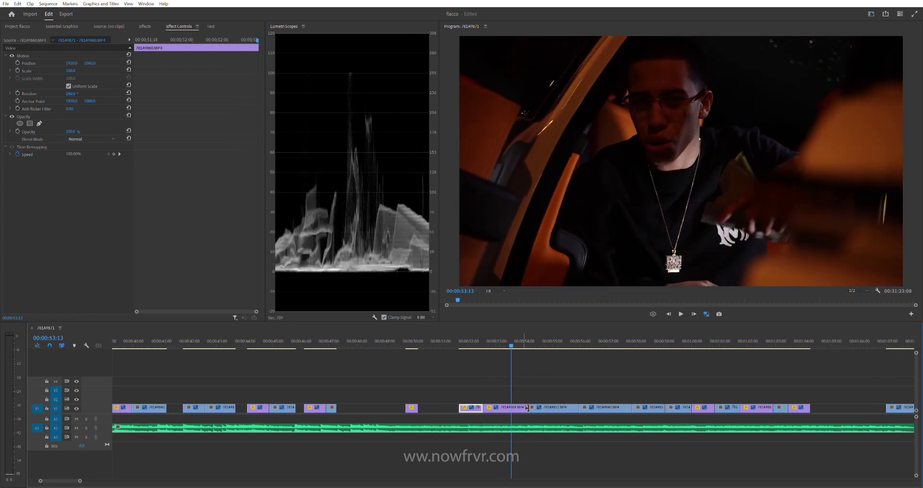
key("space")
key("space")
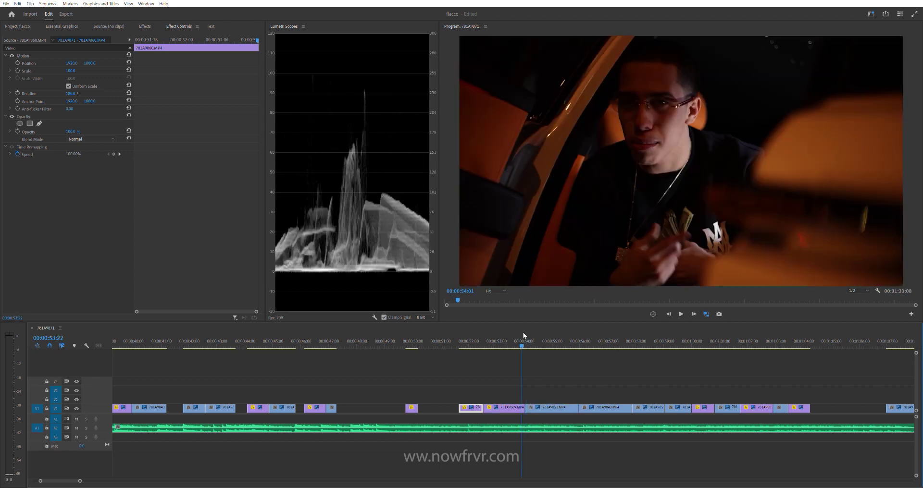
key("space")
left_click(524, 342)
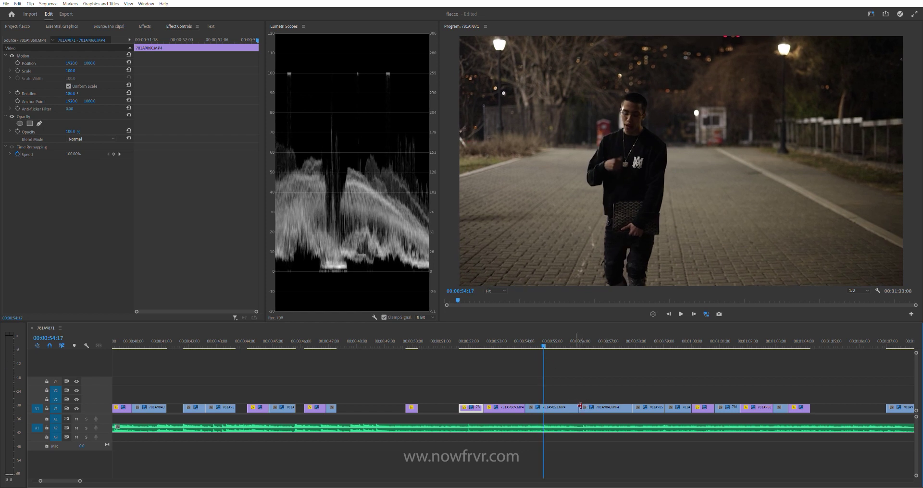
key("minus")
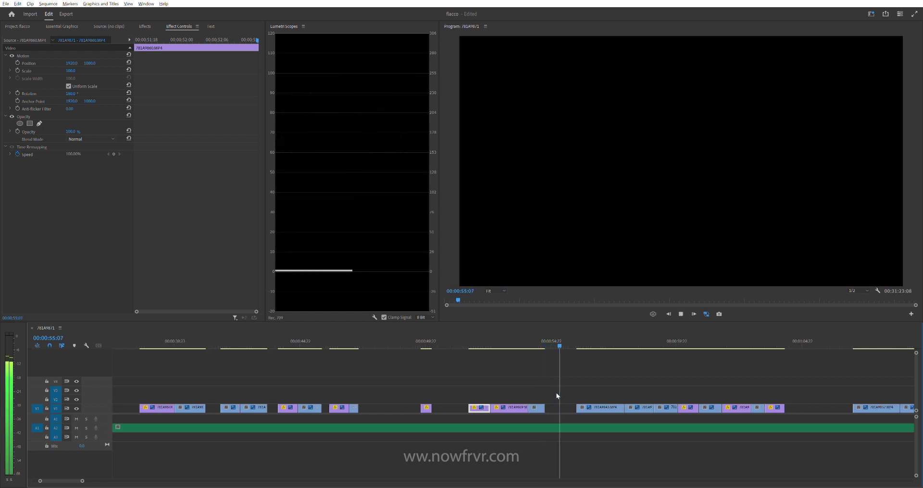
Step: Pull the edit point at 57:19 earlier
left_click(602, 371)
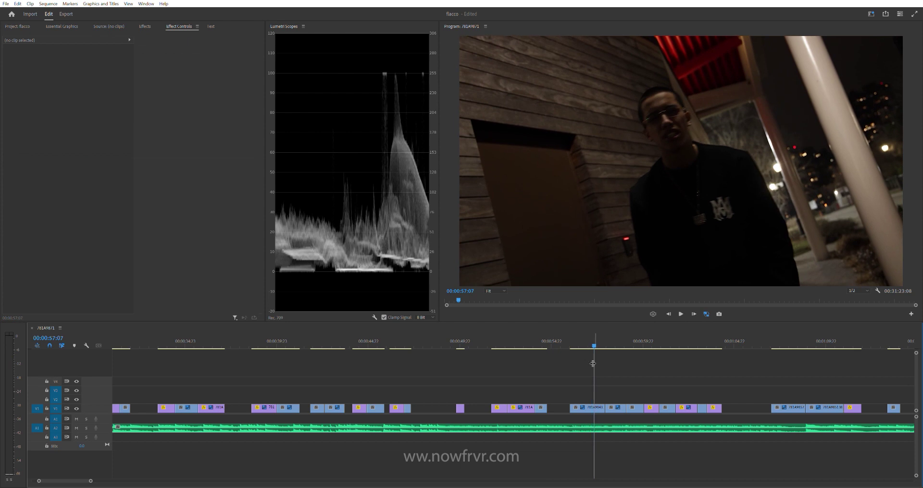
left_click(560, 342)
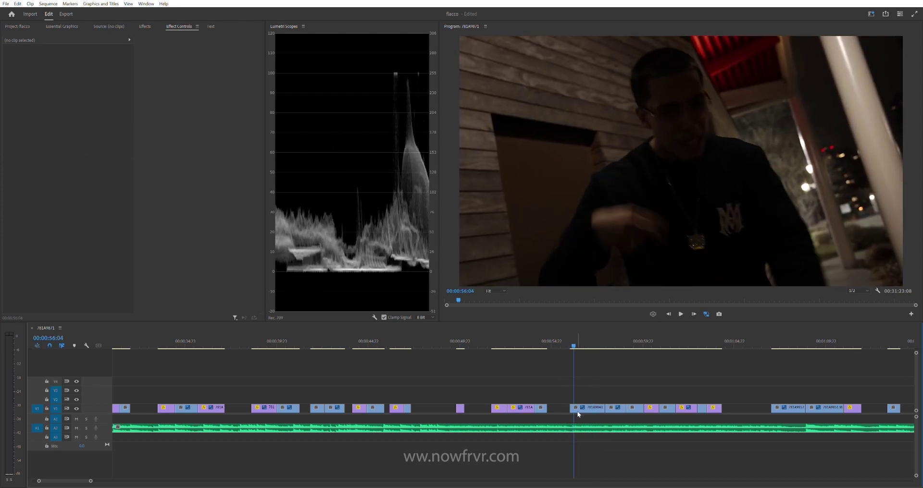
key("space")
key("Left")
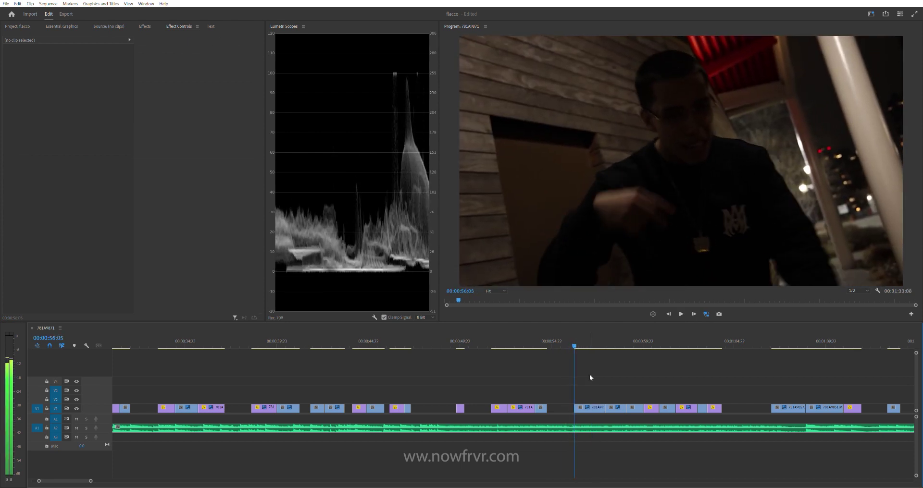
key("space")
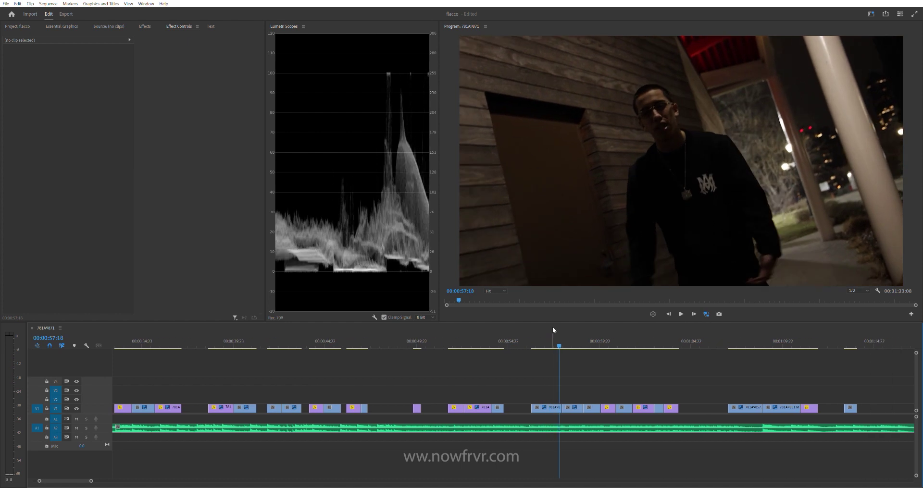
left_click(542, 342)
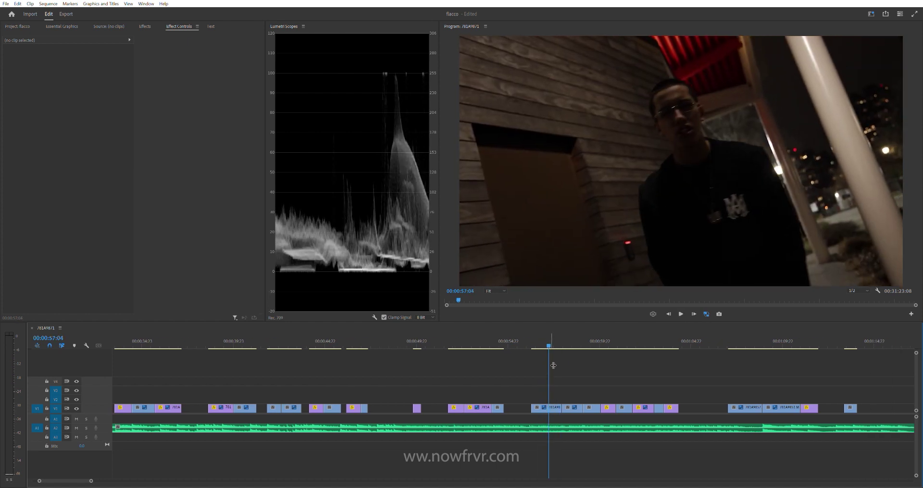
left_click_drag(568, 404, 566, 403)
Step: Delete the 781A9857.MP4 clip from V1
left_click(565, 404)
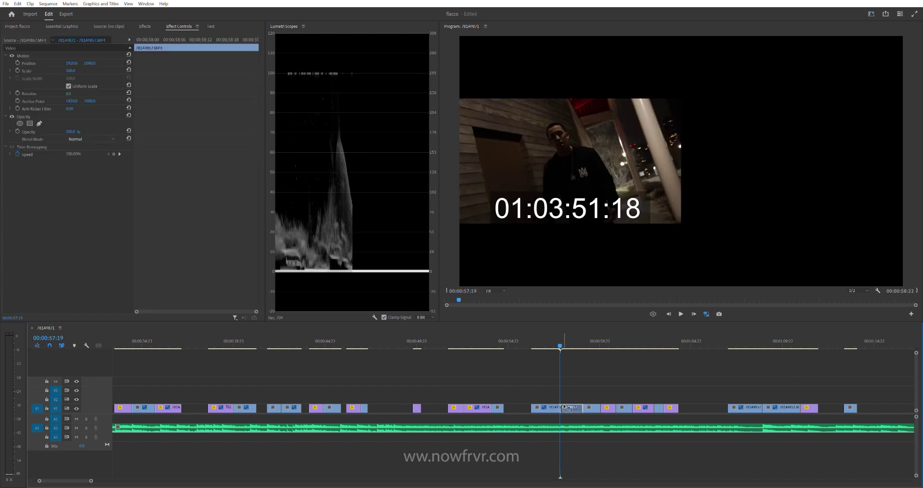
key("space")
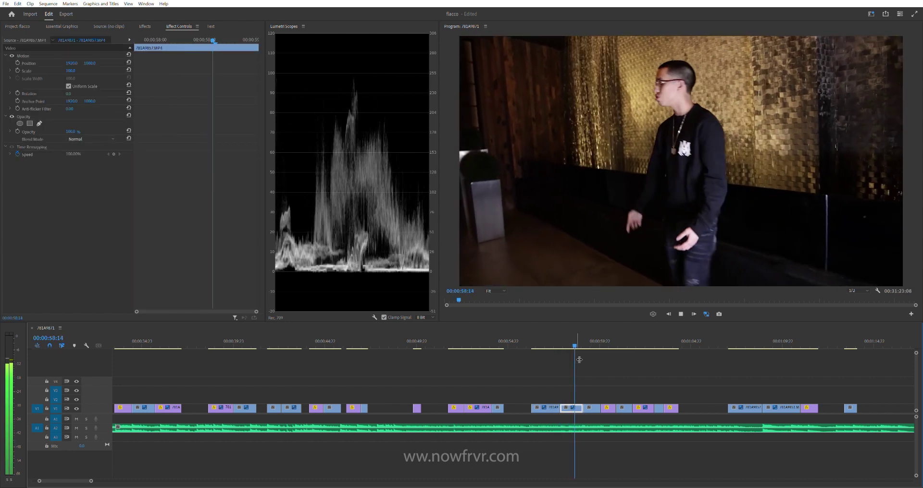
left_click_drag(562, 339, 559, 338)
key("space")
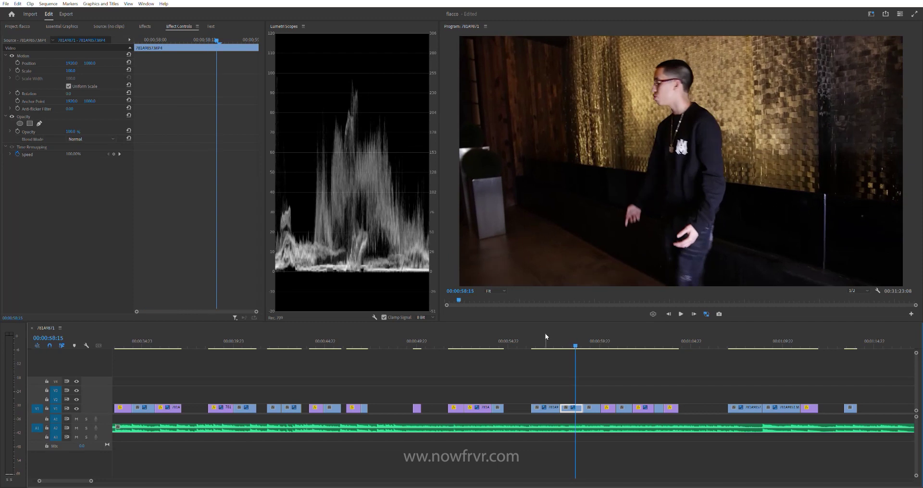
key("space")
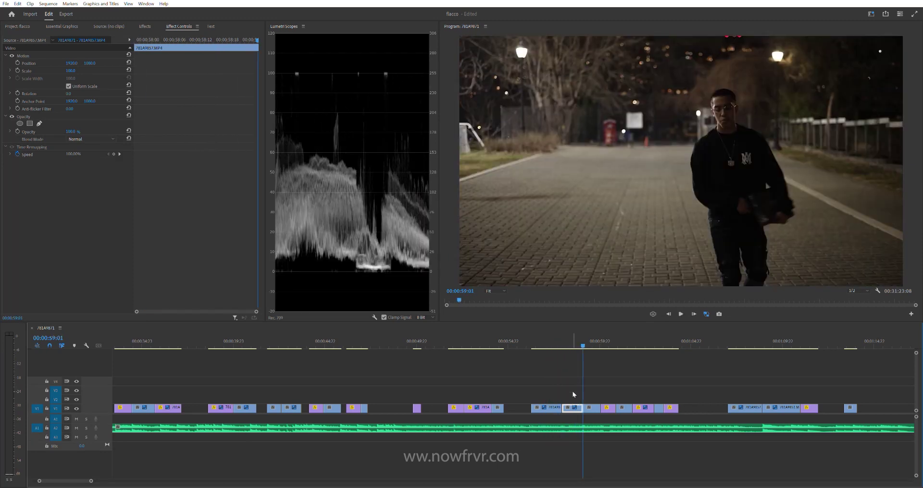
key("Delete")
Step: Replay the new gap around 58–59 seconds
left_click_drag(556, 346, 561, 347)
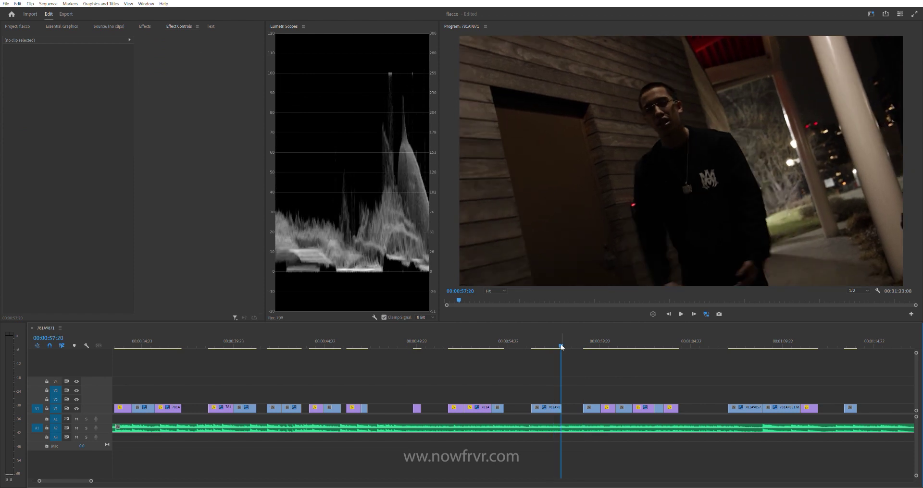
key("space")
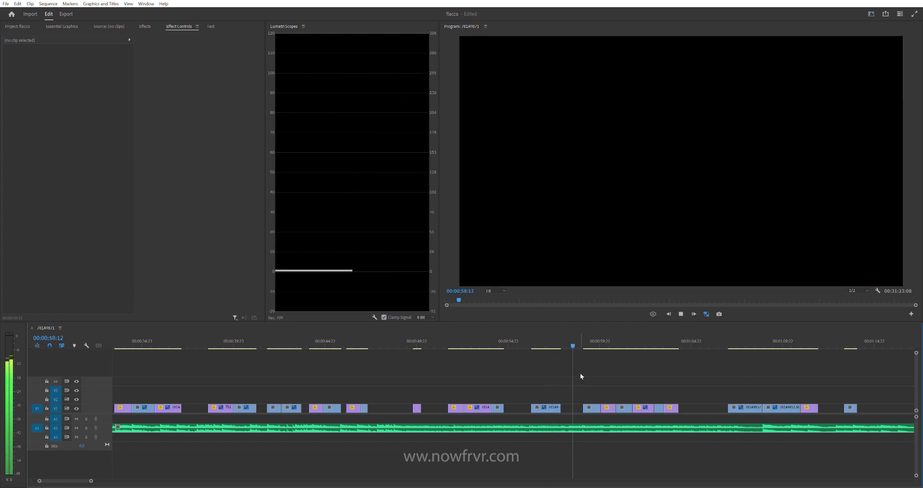
left_click(579, 335)
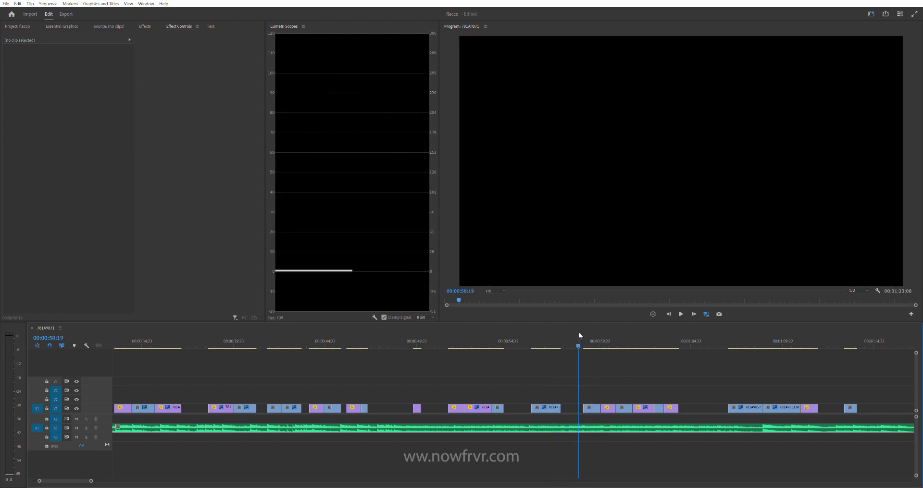
left_click(579, 335)
key("space")
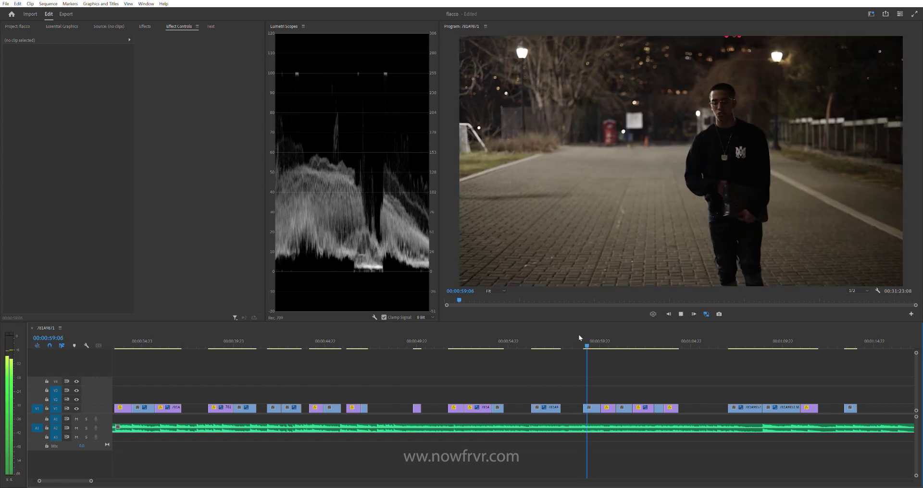
left_click(580, 338)
key("space")
left_click(579, 338)
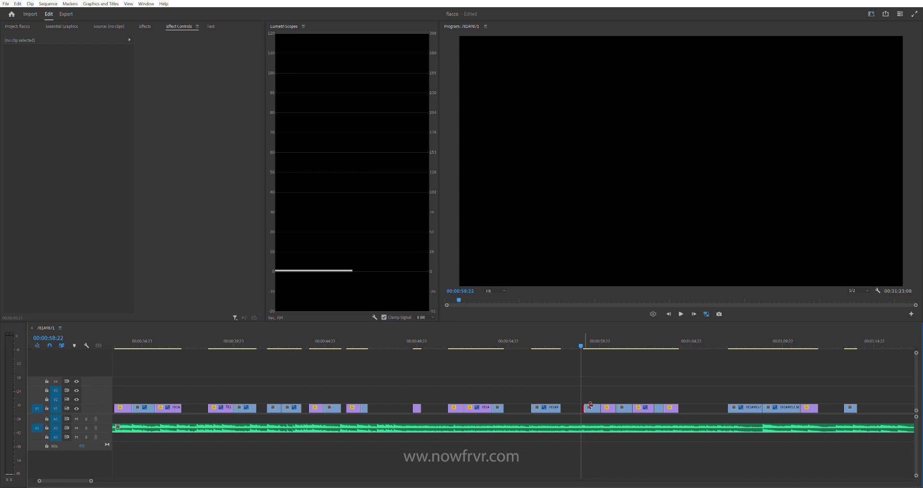
key("space")
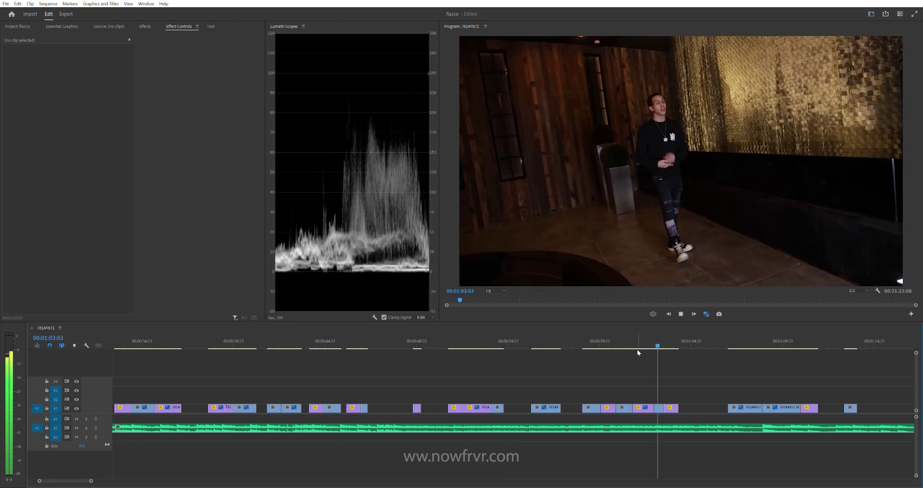
left_click(663, 337)
key("space")
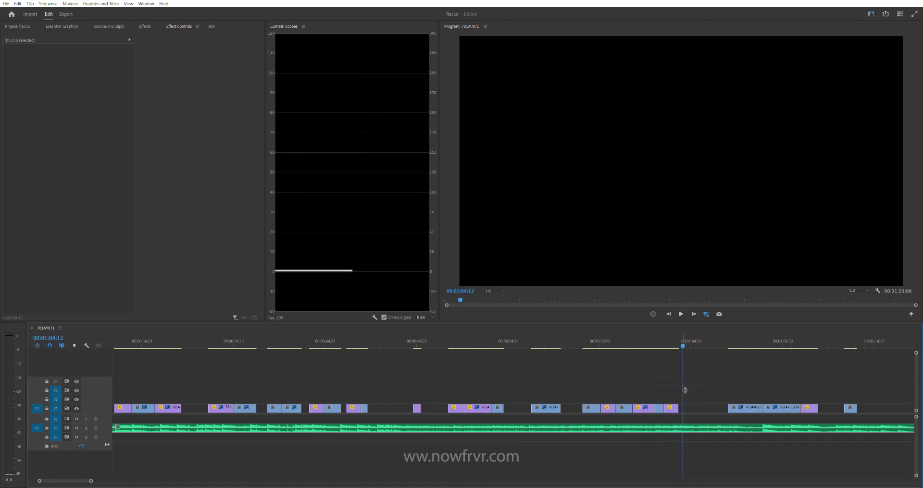
left_click(676, 337)
key("space")
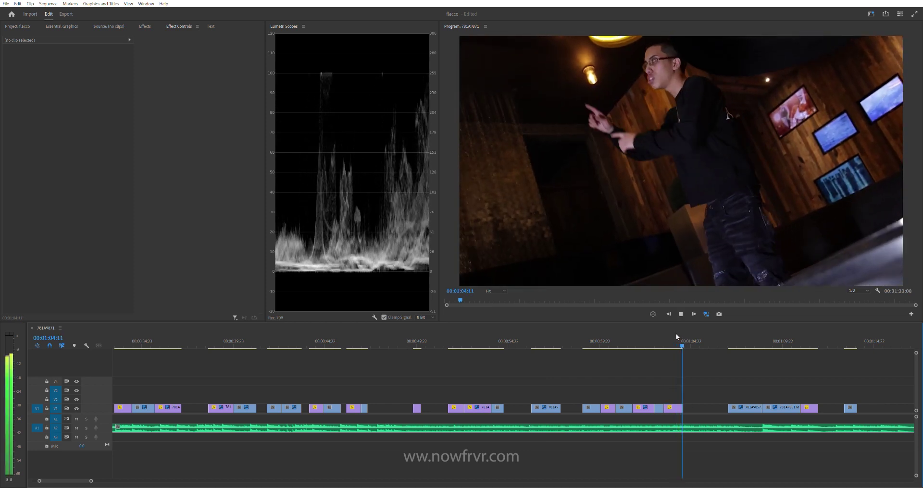
left_click(657, 338)
key("space")
left_click(671, 408)
key("Down")
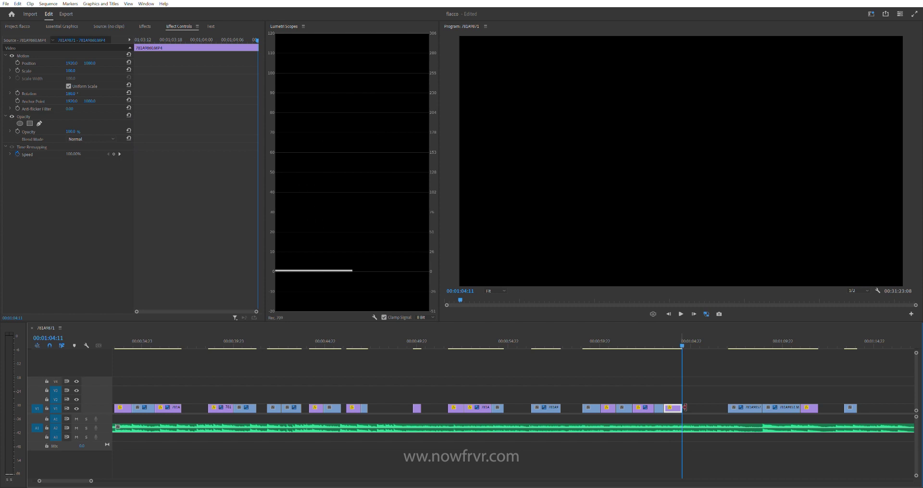
left_click(689, 407)
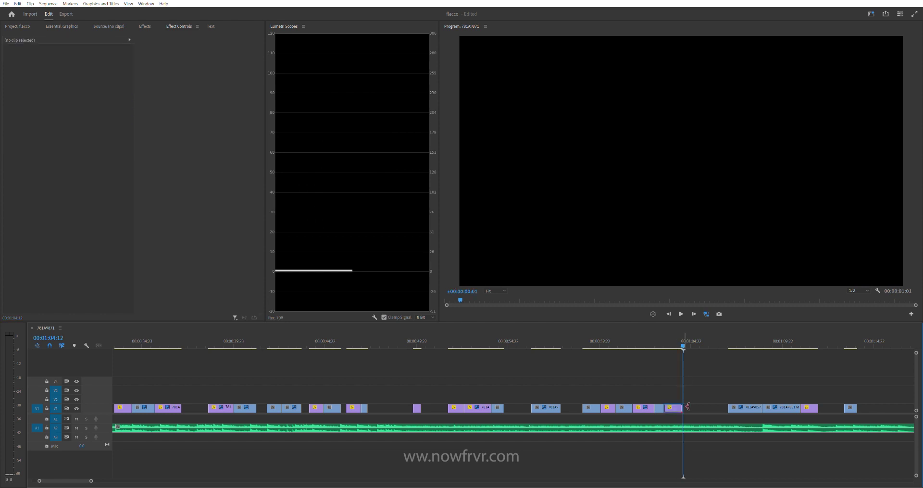
key("shift+k")
key("equal")
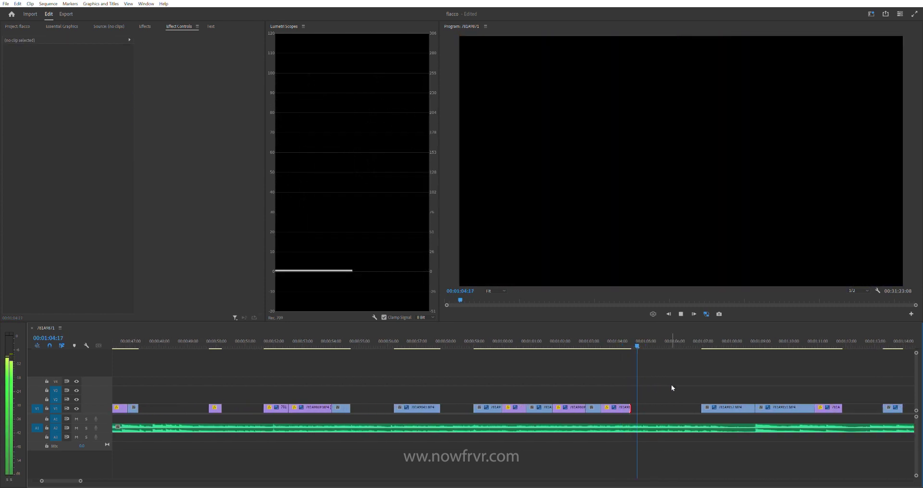
left_click_drag(603, 331, 593, 335)
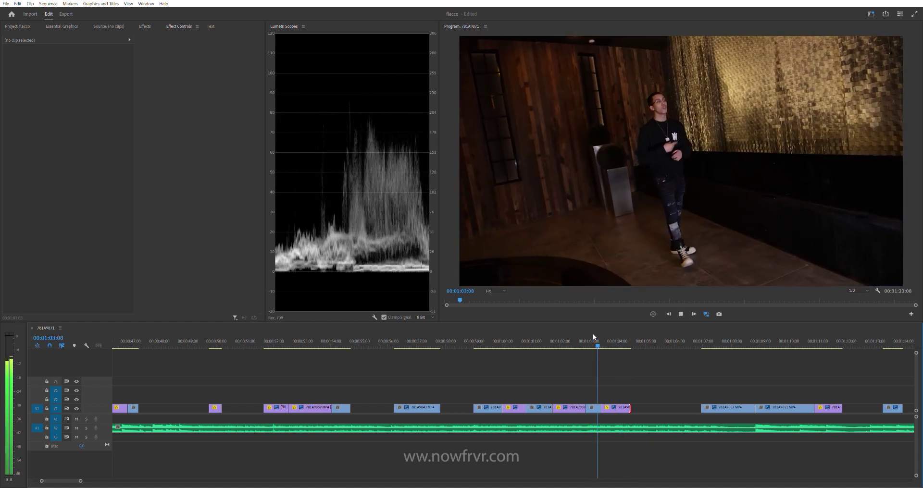
left_click(593, 335)
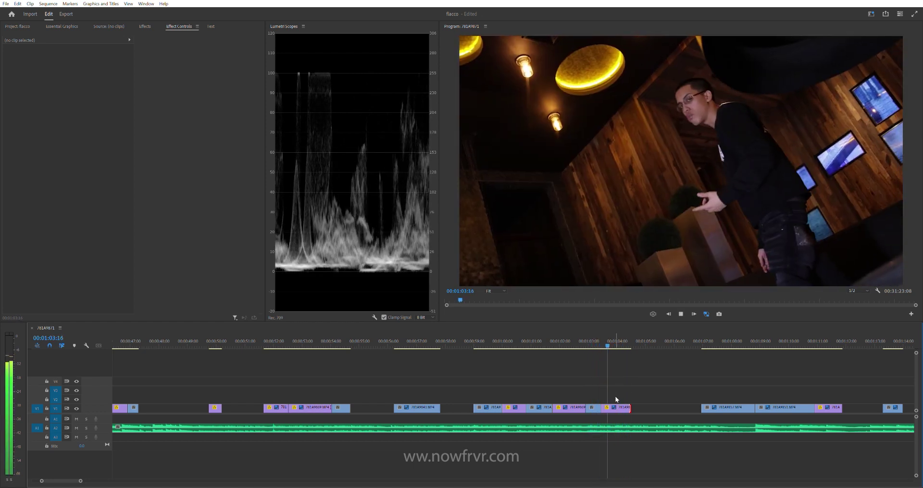
key("space")
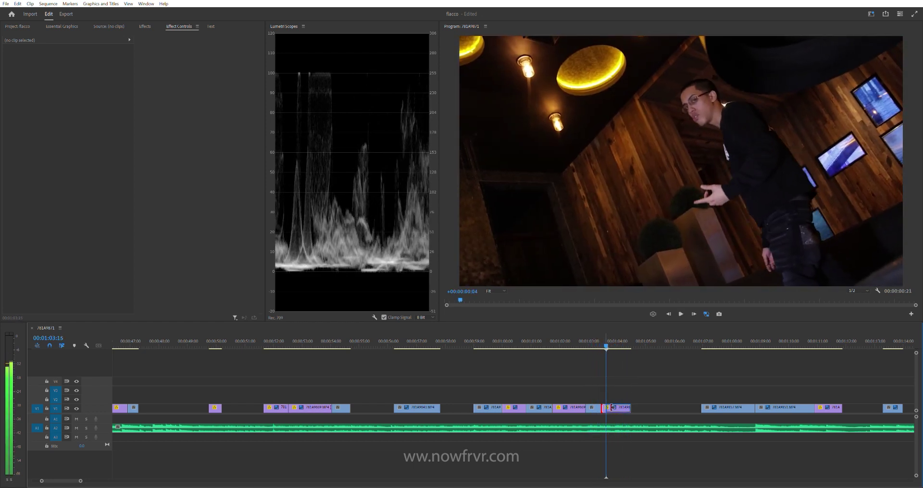
left_click(599, 333)
key("space")
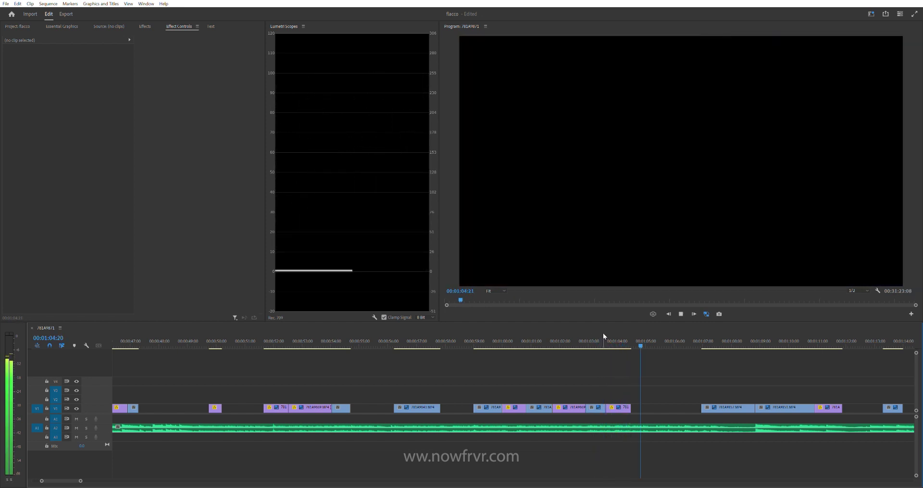
left_click(605, 332)
key("space")
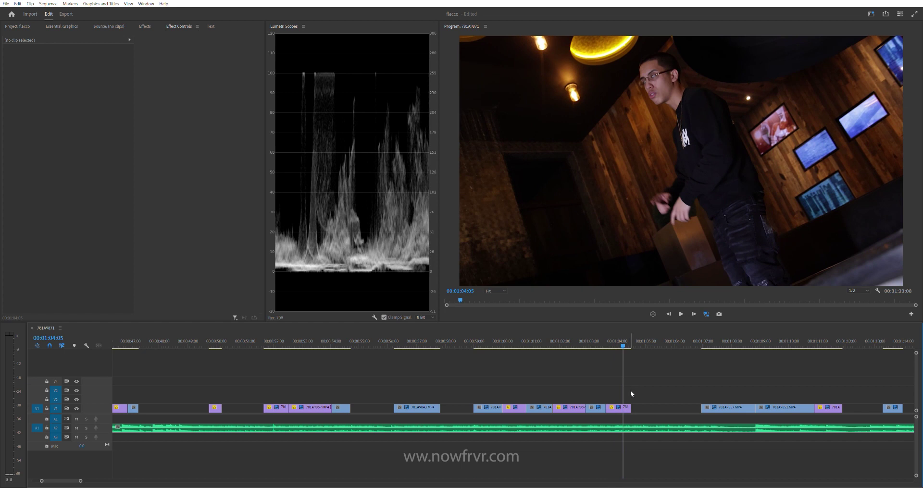
left_click(602, 334)
key("space")
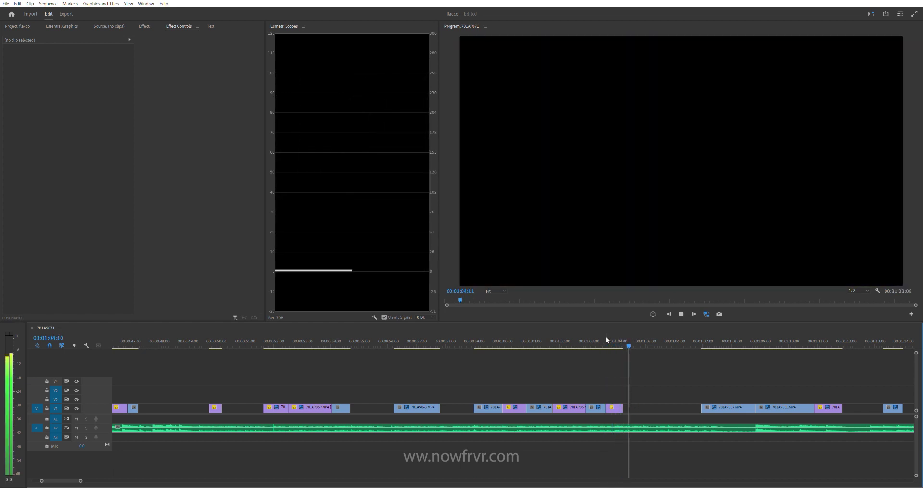
scroll(595, 377, "down", 3)
Step: Slide the 781A9860 clip near 18:19 later along V1 and preview its placement
scroll(428, 387, "down", 4)
scroll(389, 339, "down", 3)
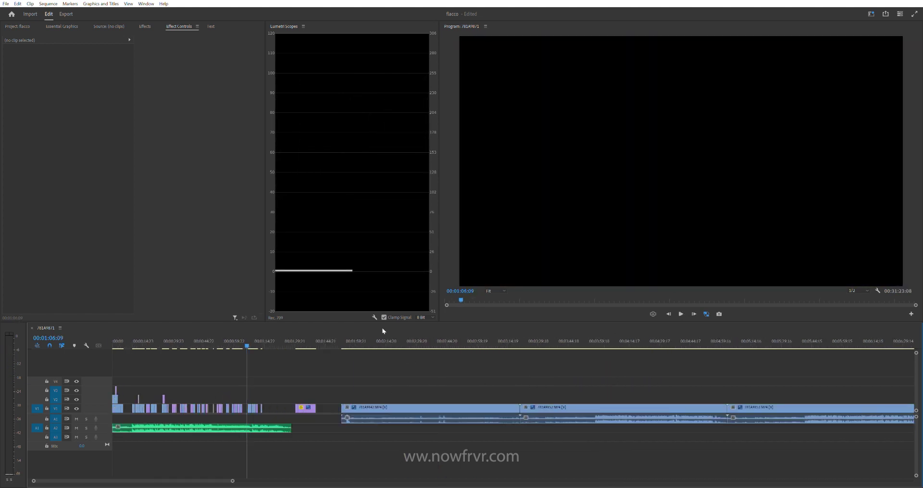
scroll(379, 355, "down", 4)
left_click(627, 342)
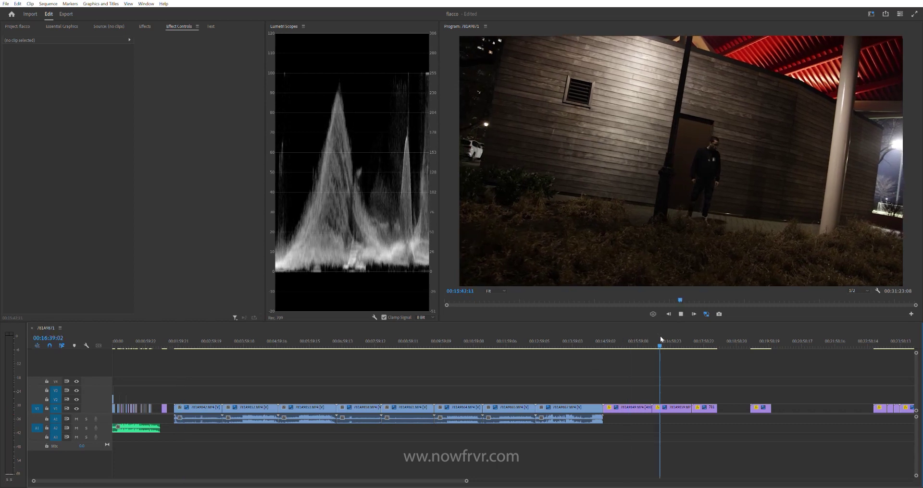
left_click(703, 339)
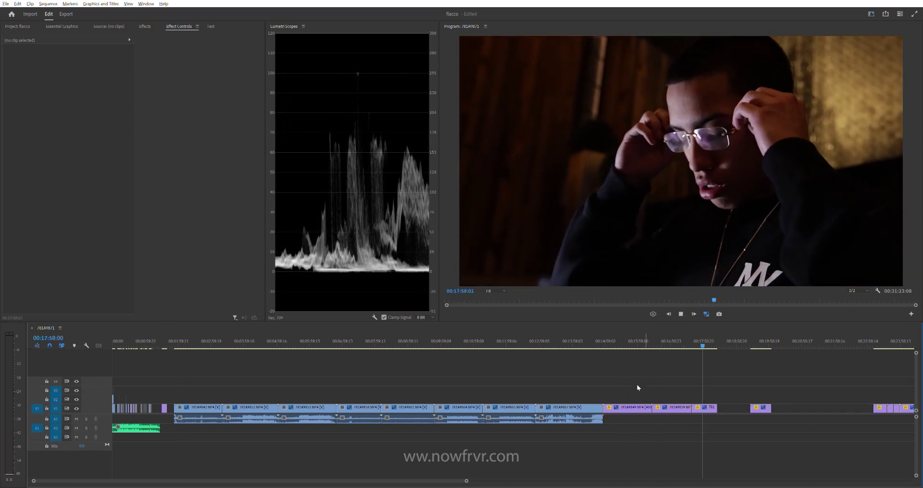
left_click(715, 337)
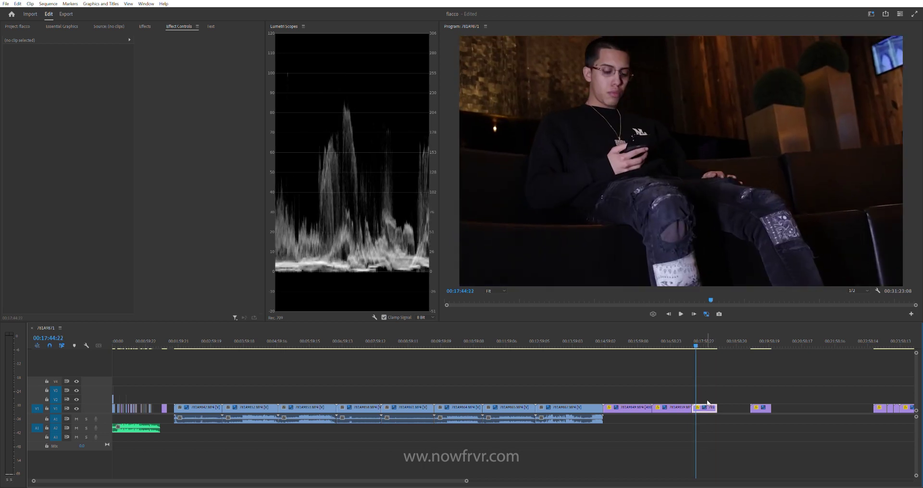
left_click_drag(705, 408, 741, 411)
left_click(768, 337)
key("space")
Step: Set Rotation to 180 on the upside-down clip near 17:08
left_click(678, 336)
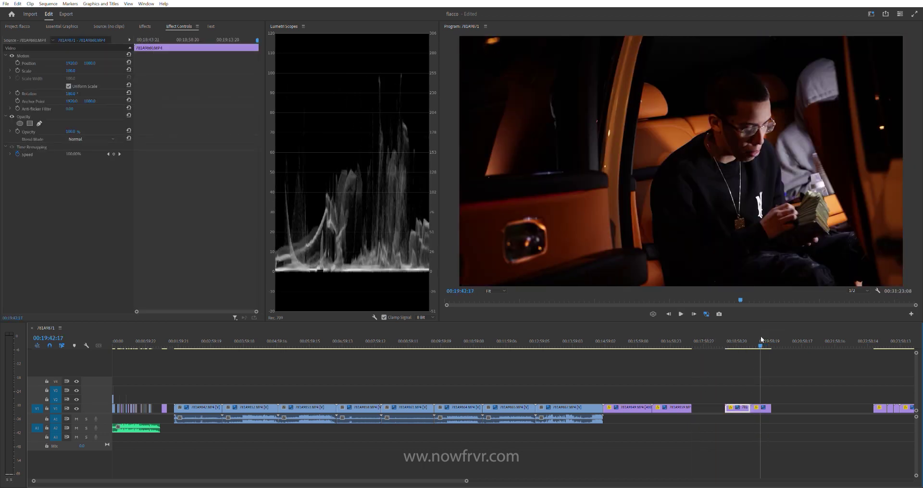
mouse_move(614, 337)
left_mouse_down()
mouse_move(676, 336)
mouse_move(677, 413)
left_mouse_up()
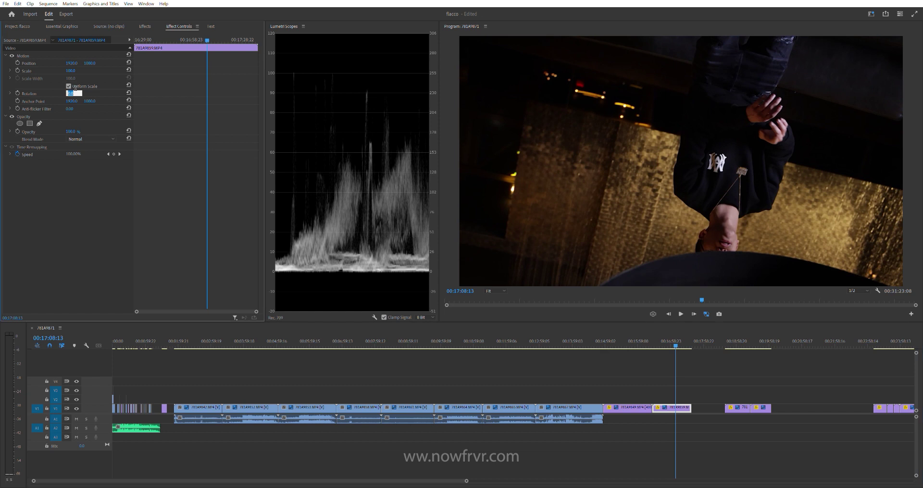
type("180")
key("Return")
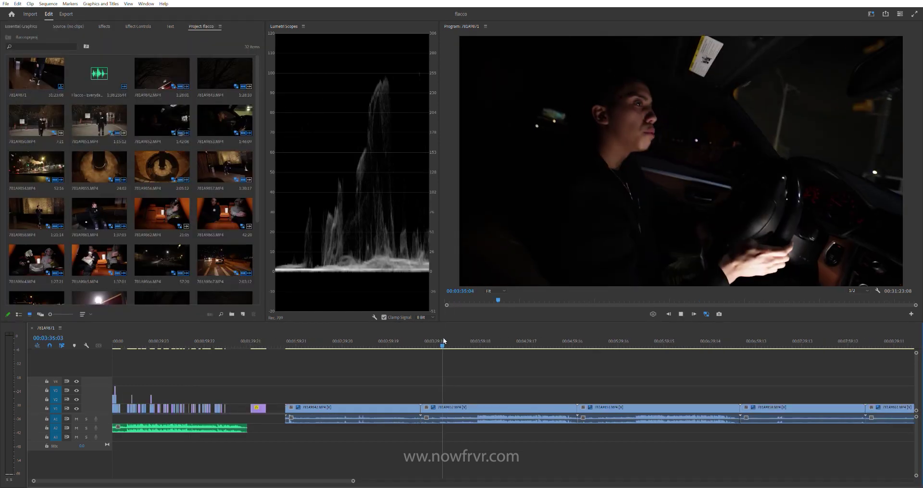
Step: Zoom out and play through the V1 cut from about 05:54 to 13:26
key("minus")
left_click(397, 337)
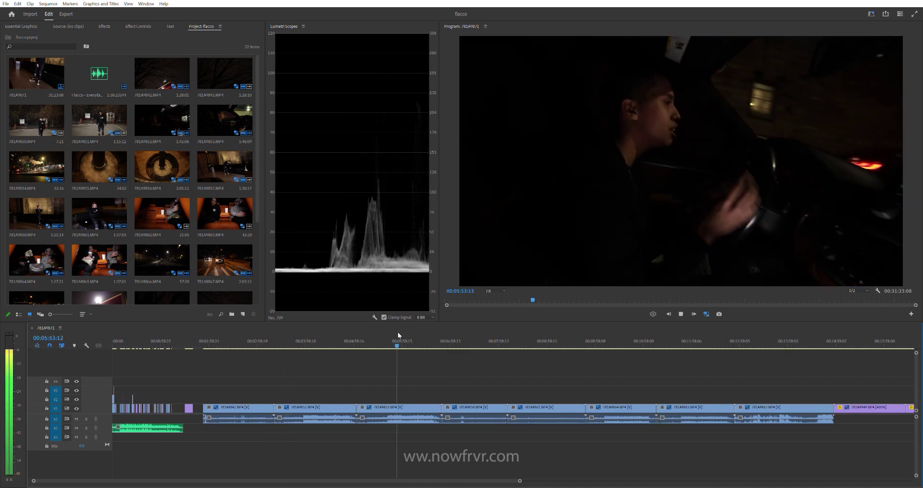
left_click(463, 342)
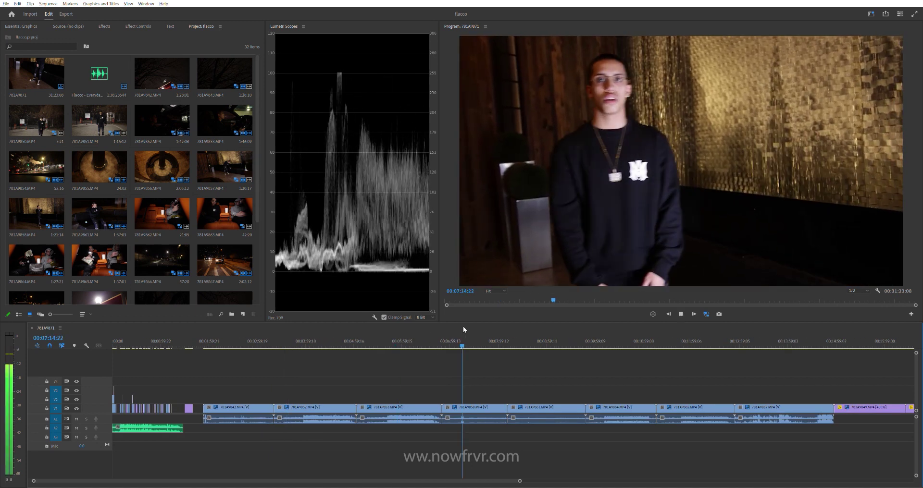
left_click(548, 339)
left_click(617, 338)
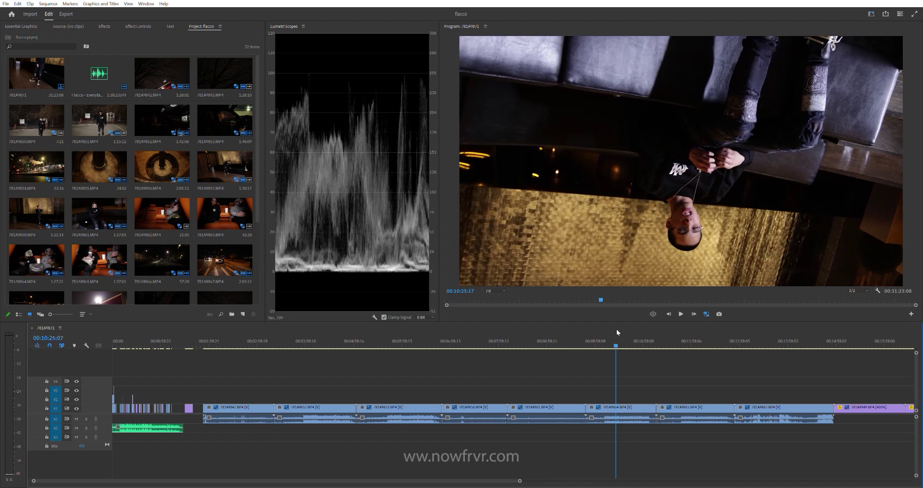
left_click(582, 339)
key("space")
left_click(596, 337)
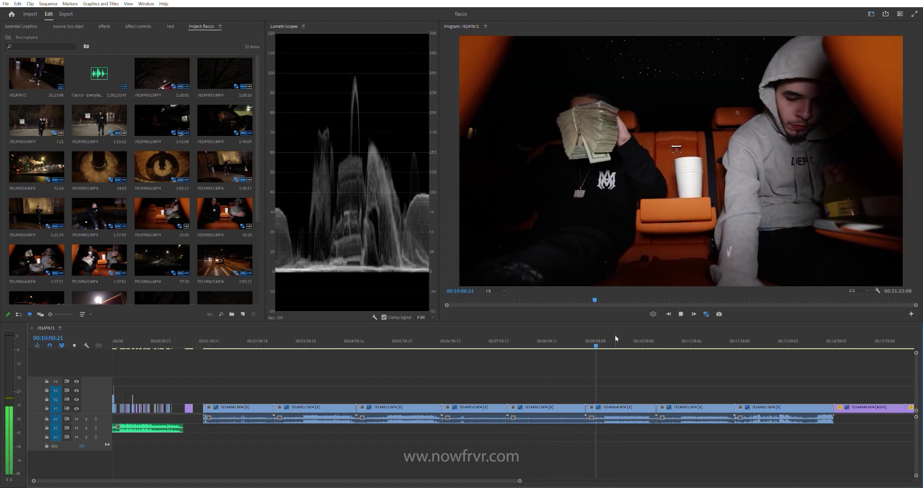
left_click_drag(625, 339, 761, 341)
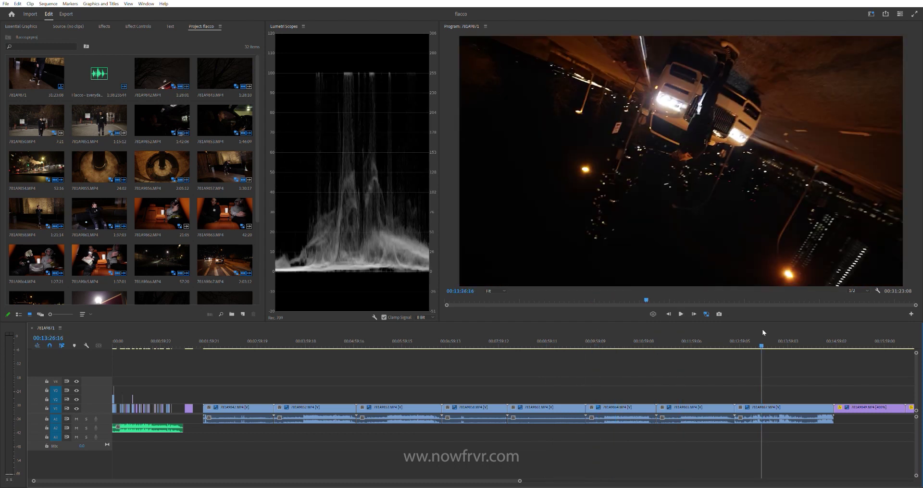
key("space")
Step: Stop on the upside-down lens-flare clip near 13:47 and show its motion settings in Effect Controls
scroll(752, 383, "down", 2)
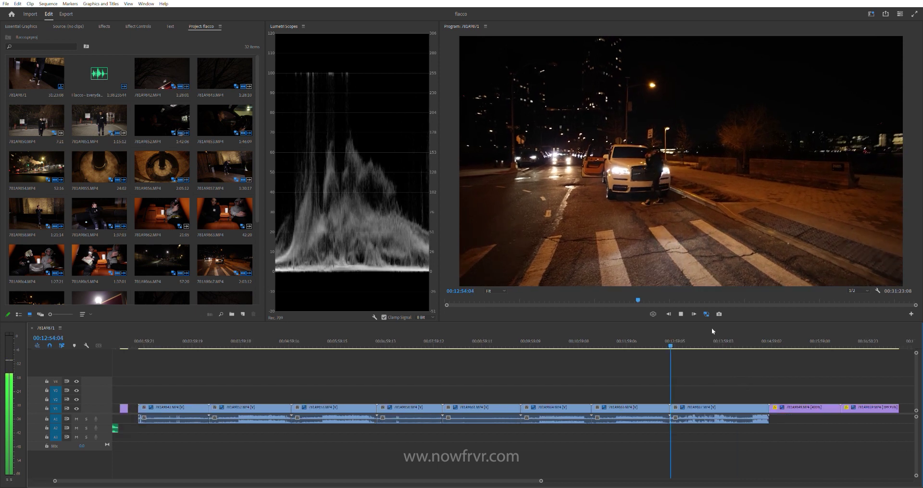
left_click(713, 336)
key("space")
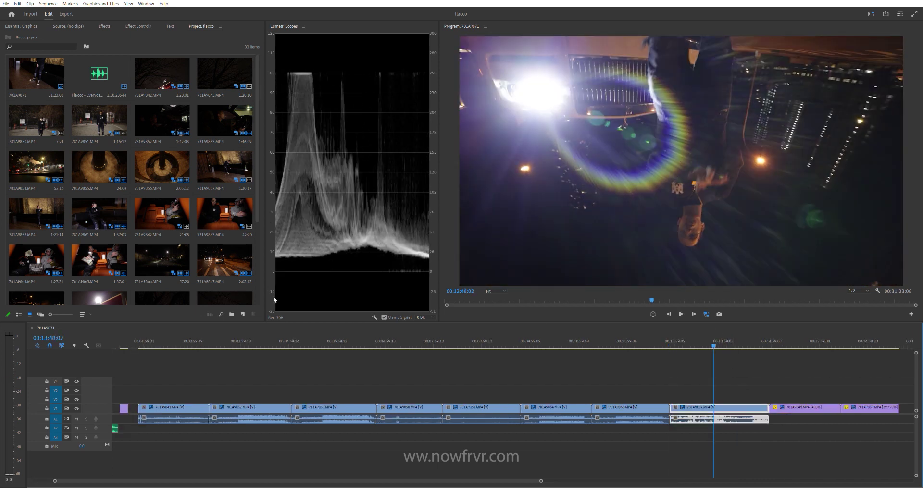
left_click(132, 26)
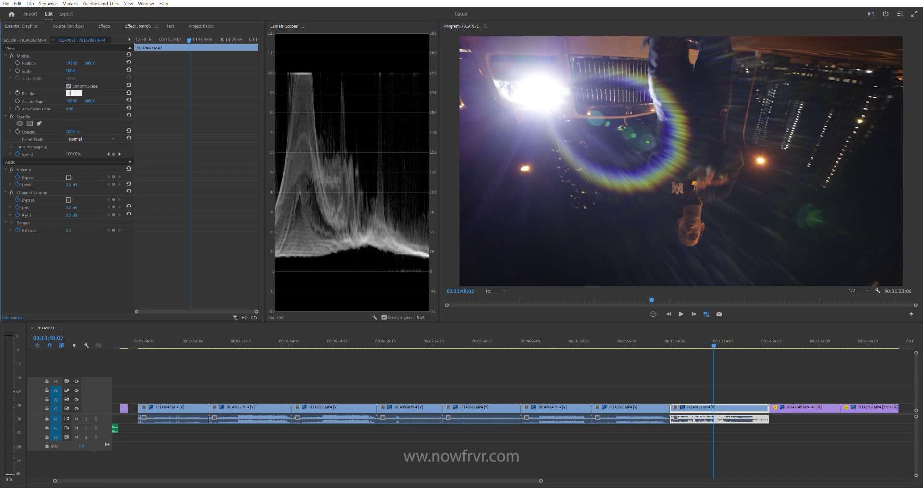
type("180")
Step: Commit Rotation 180 so the flare clip plays upright, and review it from about 12:55
key("Return")
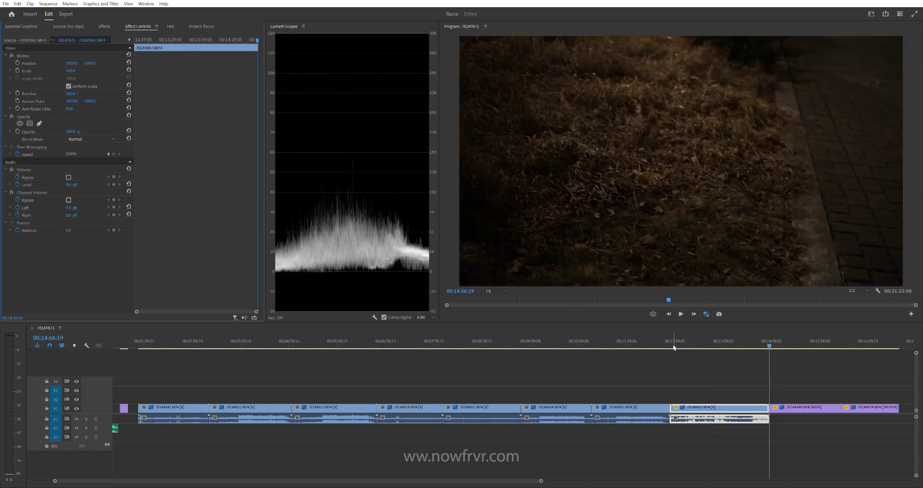
left_click(673, 340)
key("space")
scroll(714, 385, "up", 2)
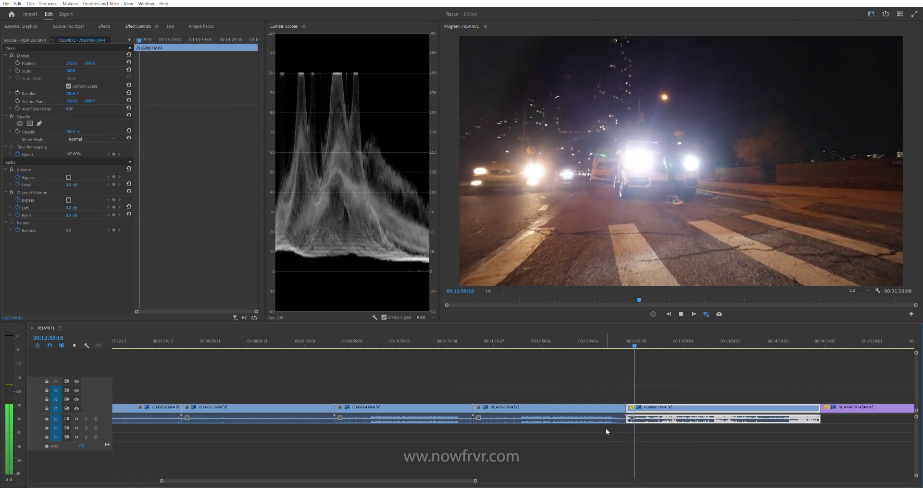
left_click_drag(638, 337, 664, 340)
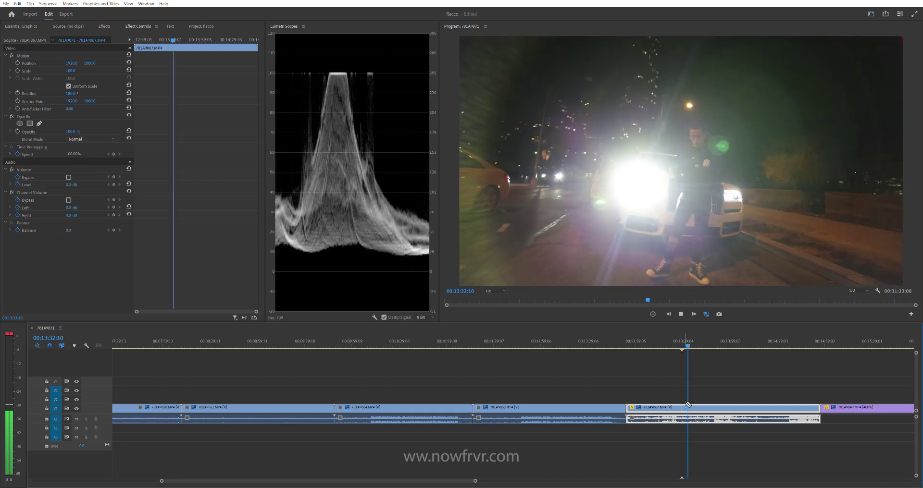
Step: Stop the flare clip at 13:47:23 for the split, then zoom the timeline out
scroll(630, 396, "down", 3)
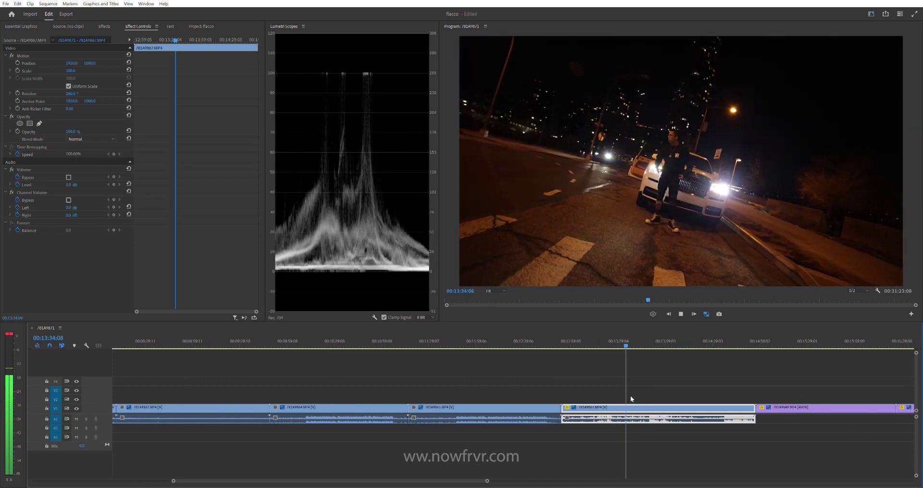
scroll(542, 405, "down", 3)
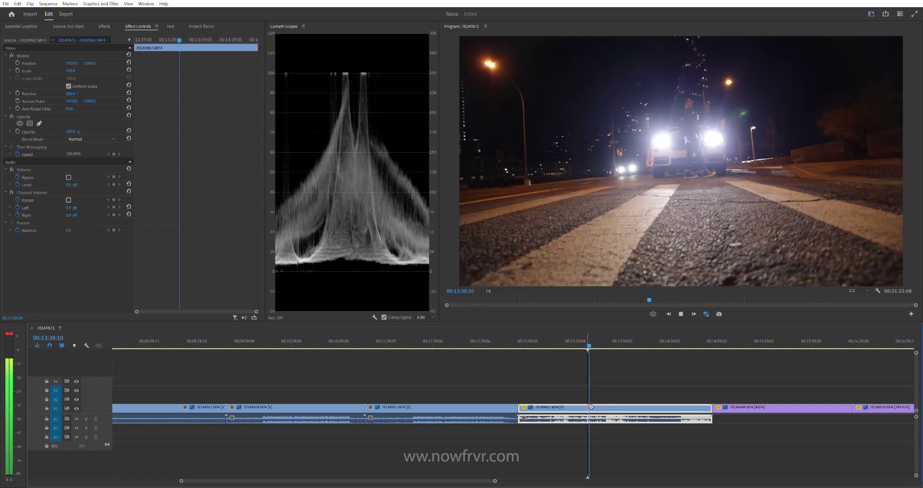
left_click(601, 340)
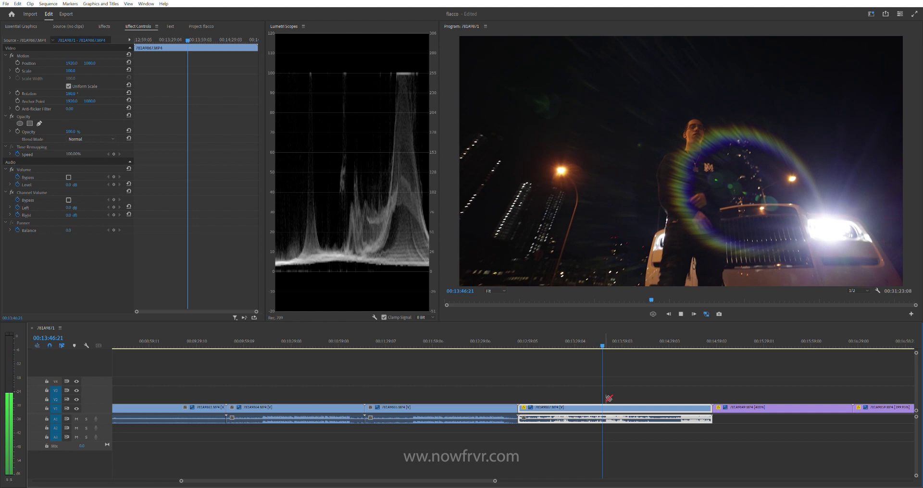
key("space")
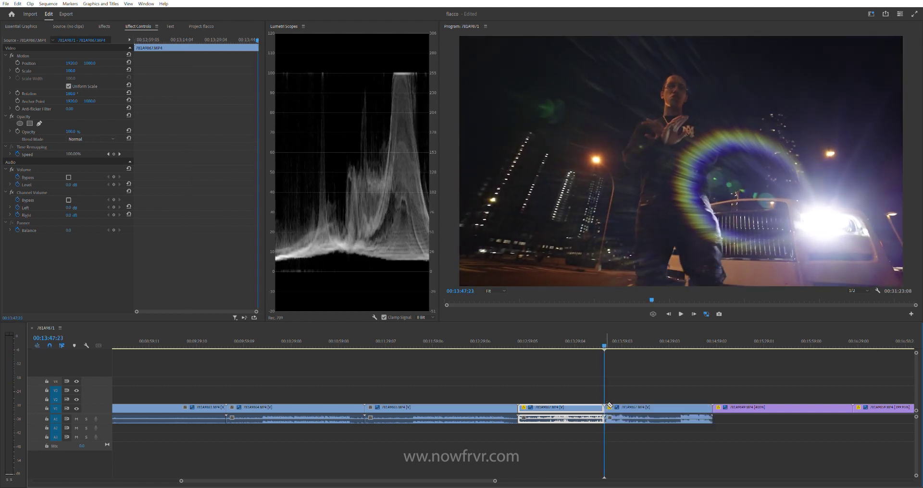
key("minus")
key("minus")
key("minus")
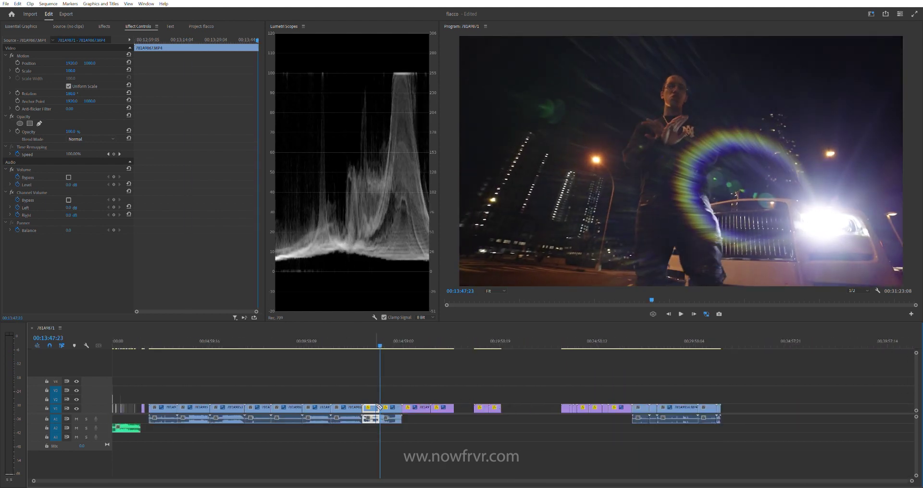
Step: Place the split 781A9867 flare clip on the V4 overlay track around 0:10 and review it
left_click_drag(391, 408, 171, 376)
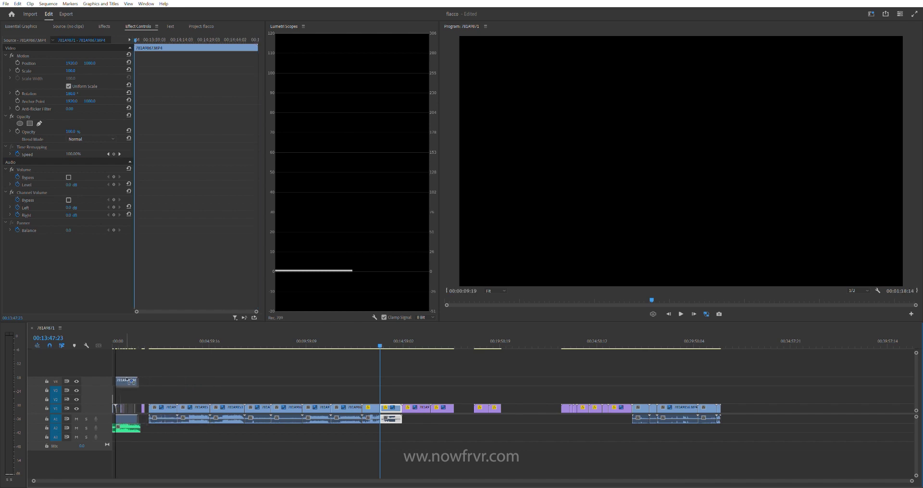
left_click_drag(129, 381, 137, 368)
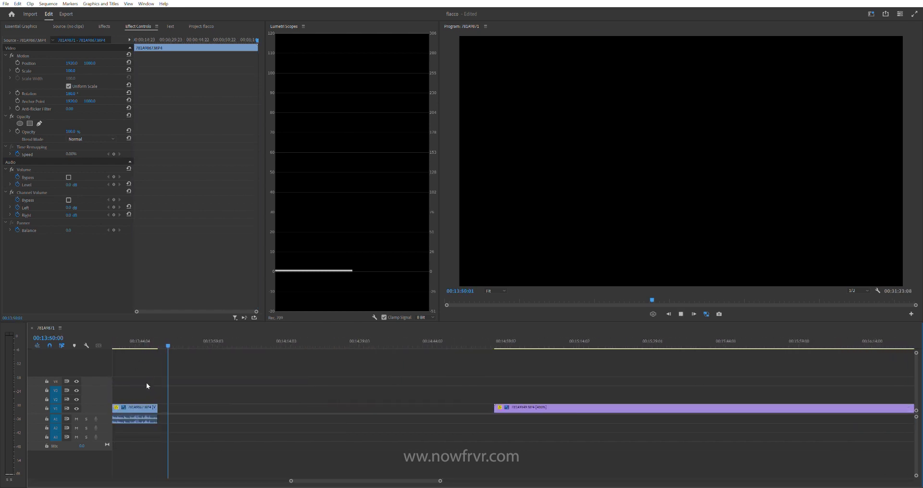
key("ctrl+z")
key("space")
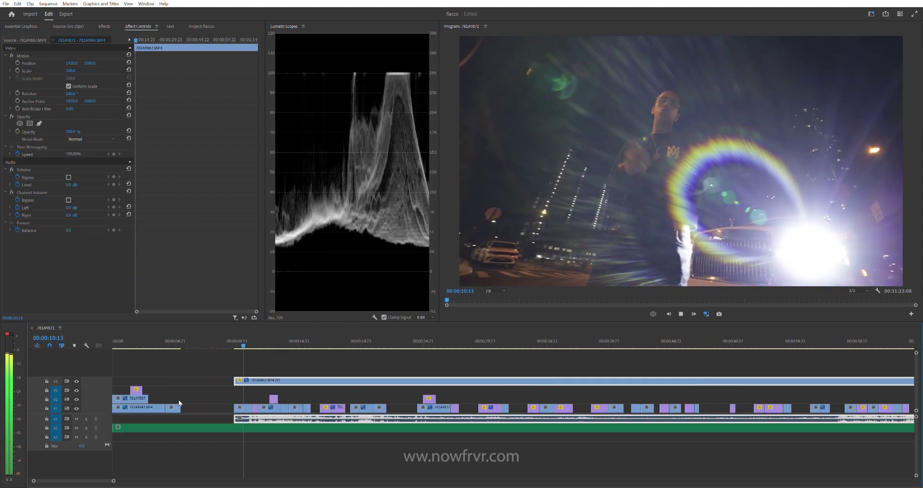
scroll(179, 404, "up", 2)
left_click(367, 344)
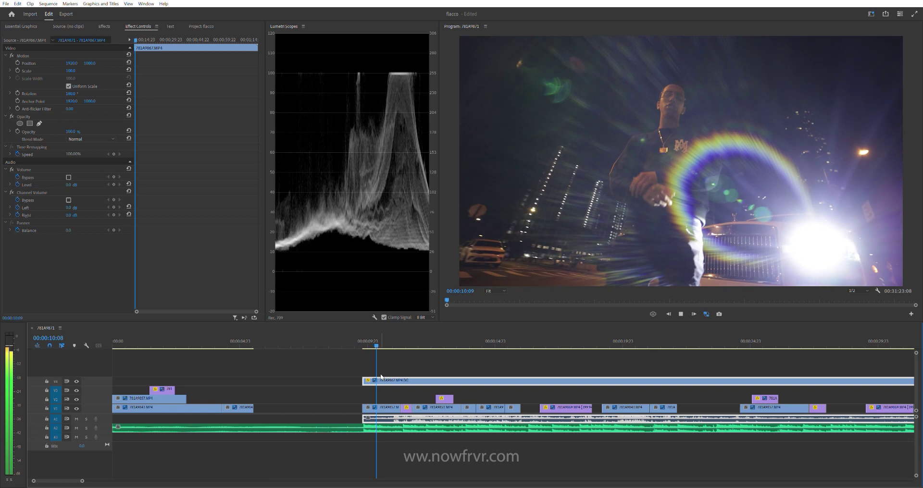
left_click(403, 382)
key("space")
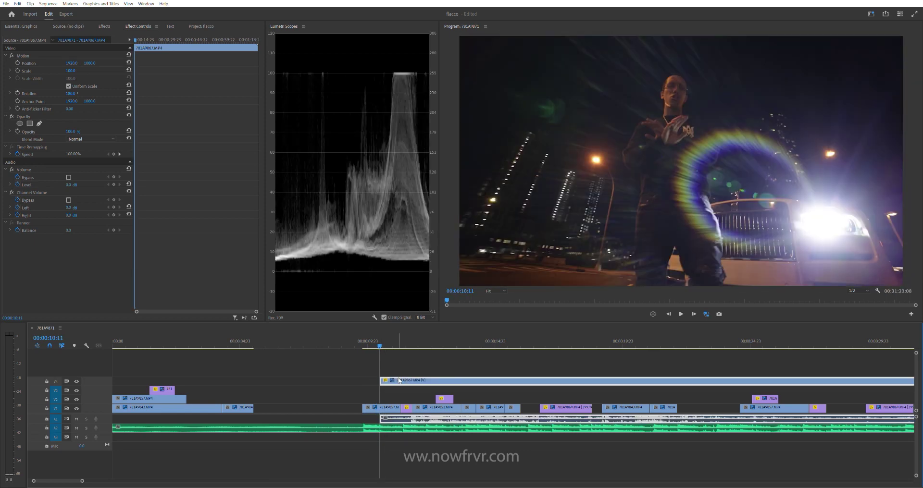
key("minus")
key("minus")
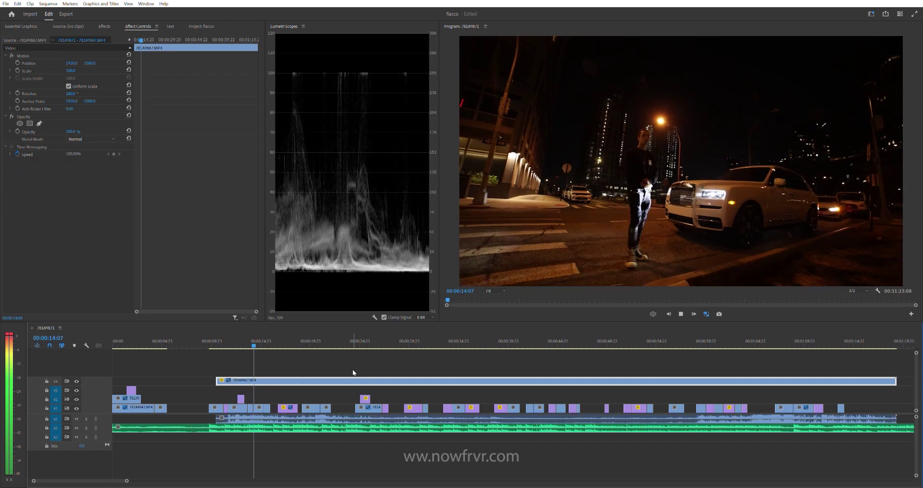
Step: Delete the flare clip's linked camera audio on A1, leaving the song intact
left_click(344, 428)
left_click(344, 413)
key("Delete")
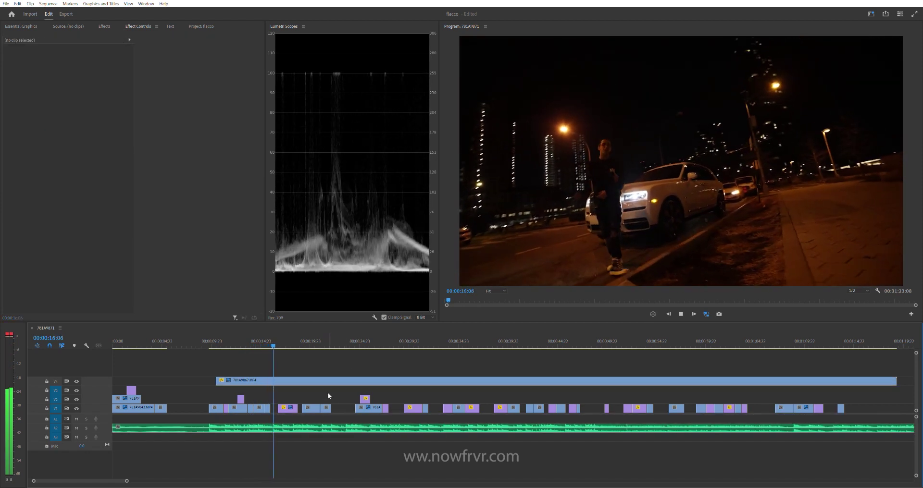
Step: Move the 781A9867 clip on V4 to the start of the sequence and play from the beginning
key("minus")
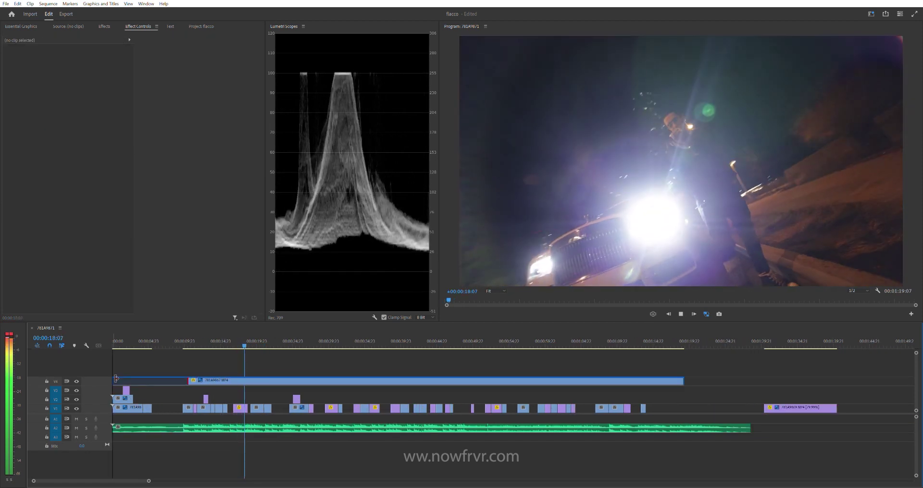
left_click_drag(192, 381, 117, 381)
key("space")
key("Home")
key("space")
key("equal")
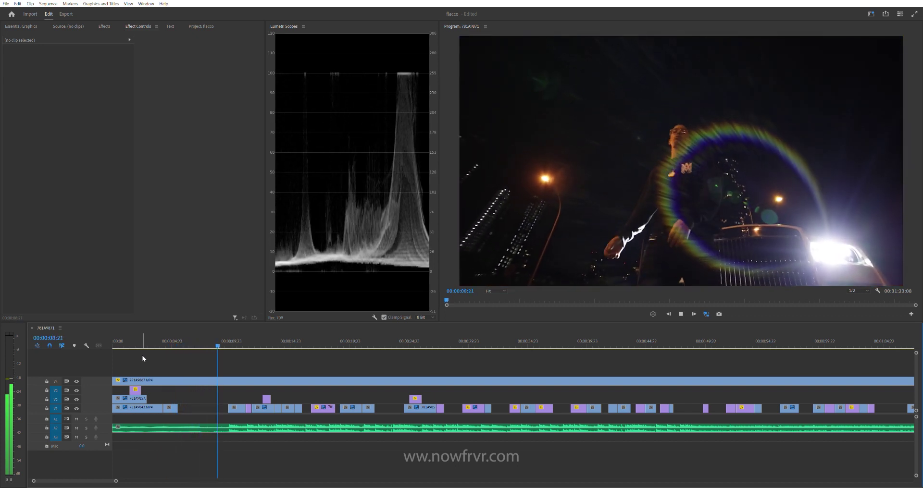
Step: Trim the V4 flare clip's start later to about 6 seconds and replay it
left_click(208, 344)
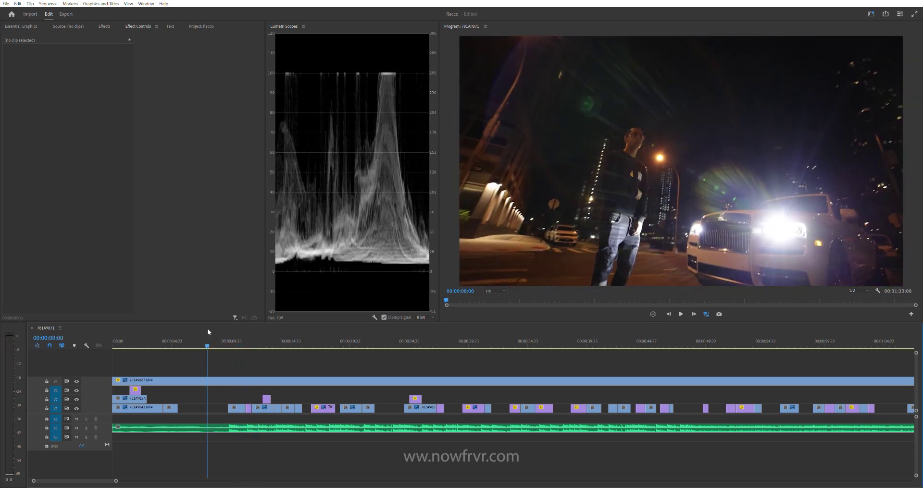
key("space")
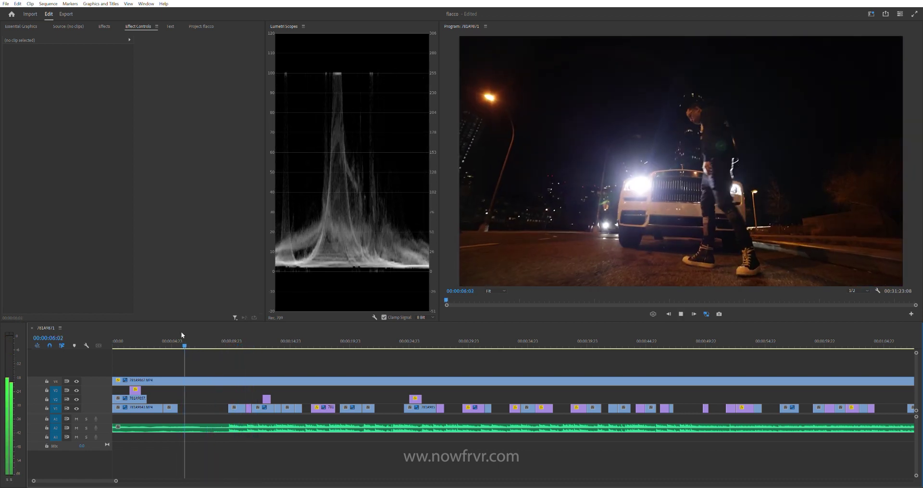
left_click(174, 342)
key("space")
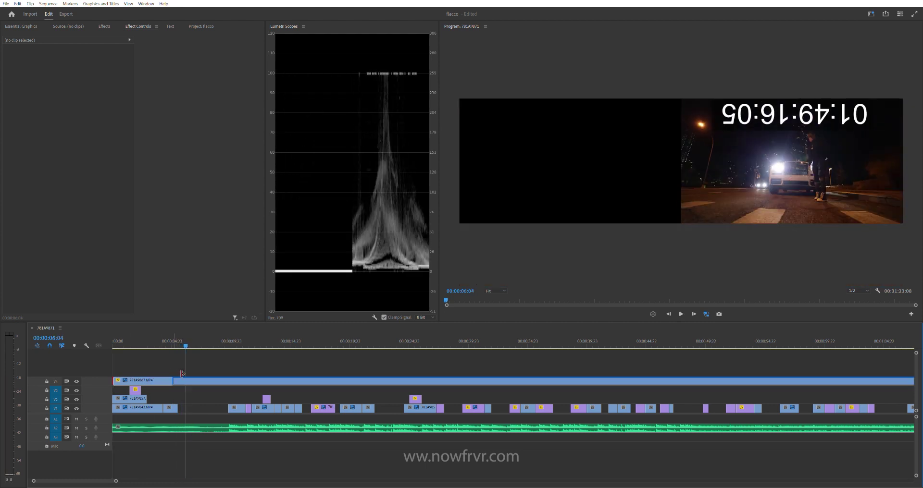
left_click_drag(119, 380, 179, 380)
left_click(174, 341)
key("space")
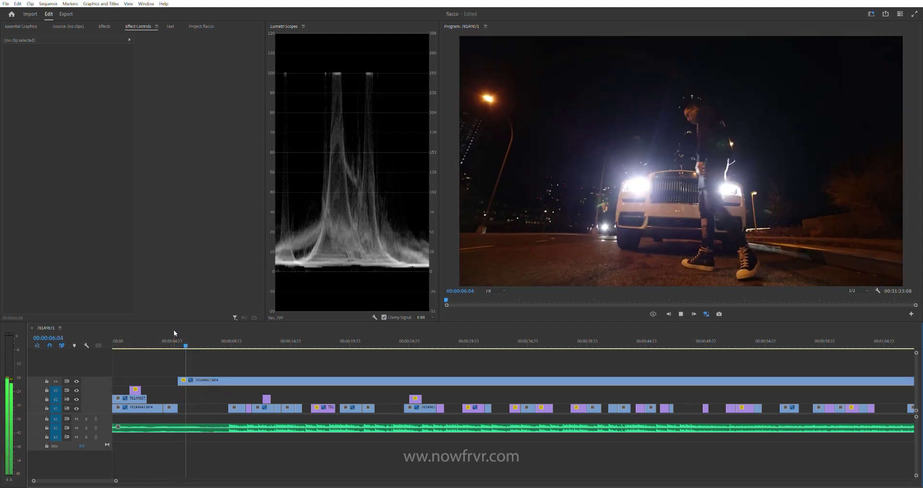
Step: Split the V4 flare clip at about 8 seconds with the Razor tool (C)
key("space")
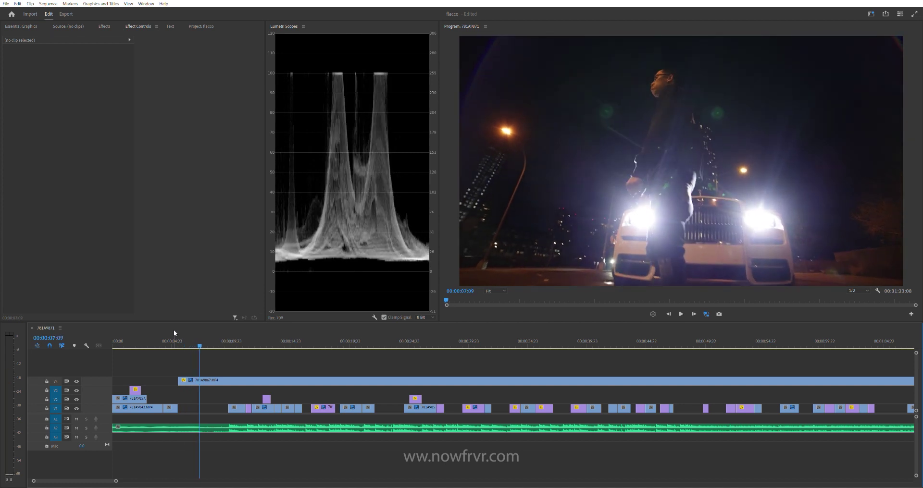
key("space")
key("c")
left_click(208, 381)
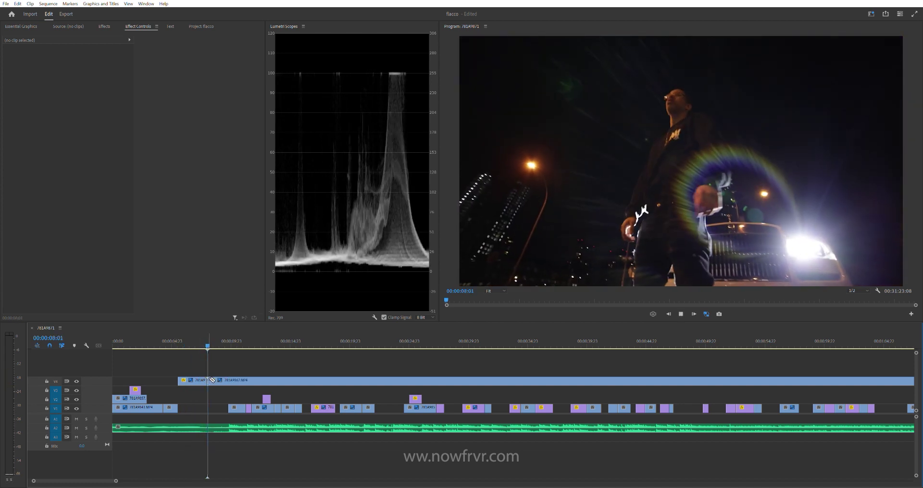
key("minus")
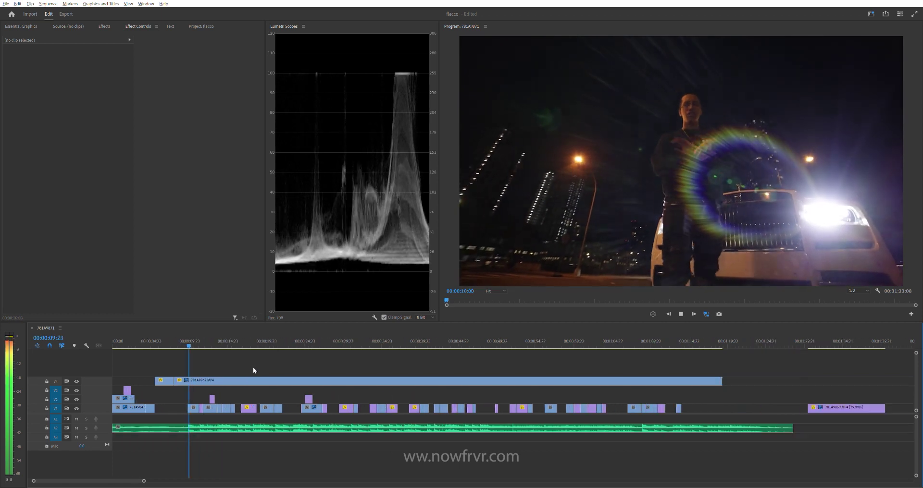
Step: Reposition the 781A9867 flare clip on V4 around 11 seconds, nudging it later then slightly earlier
key("equal")
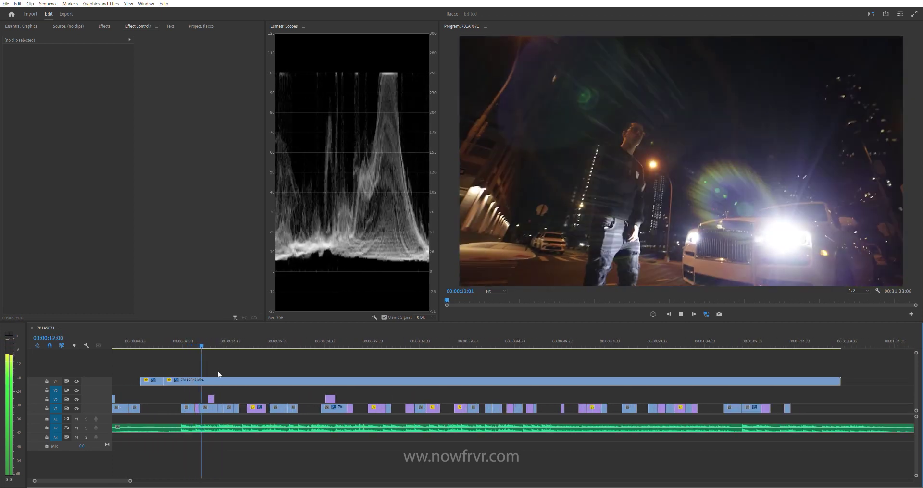
left_click(186, 340)
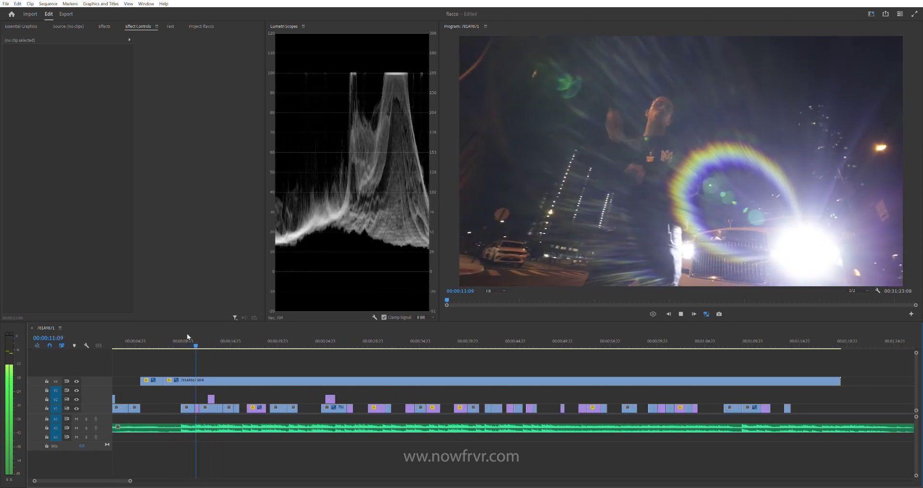
left_click(196, 340)
left_click(168, 380)
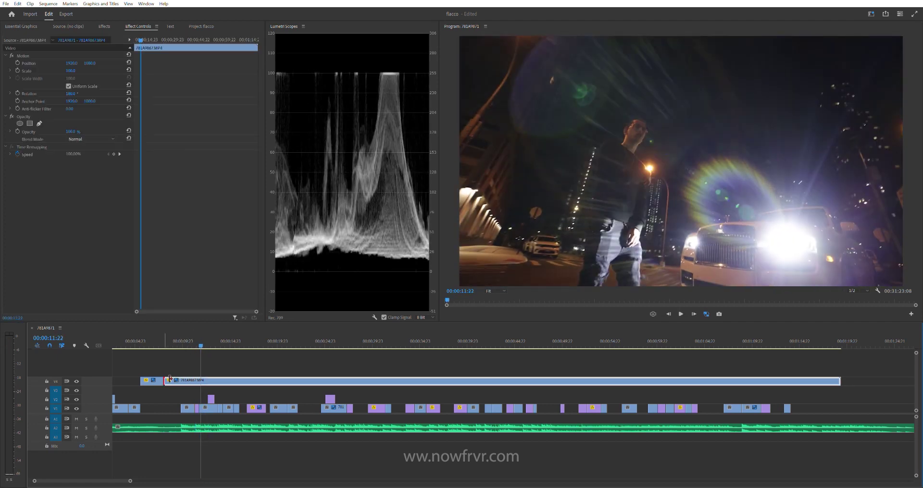
left_click_drag(168, 380, 206, 380)
left_click(194, 342)
key("space")
key("equal")
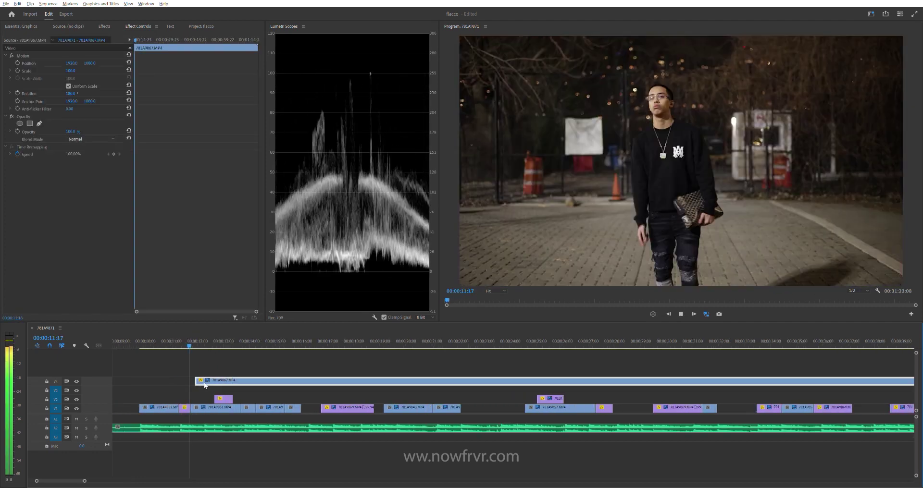
left_click_drag(174, 343, 186, 342)
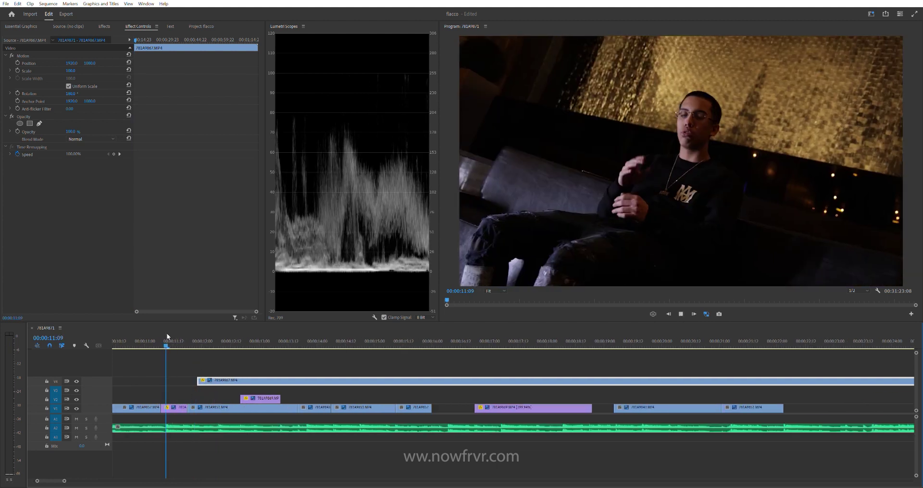
key("equal")
key("space")
left_click_drag(199, 380, 185, 380)
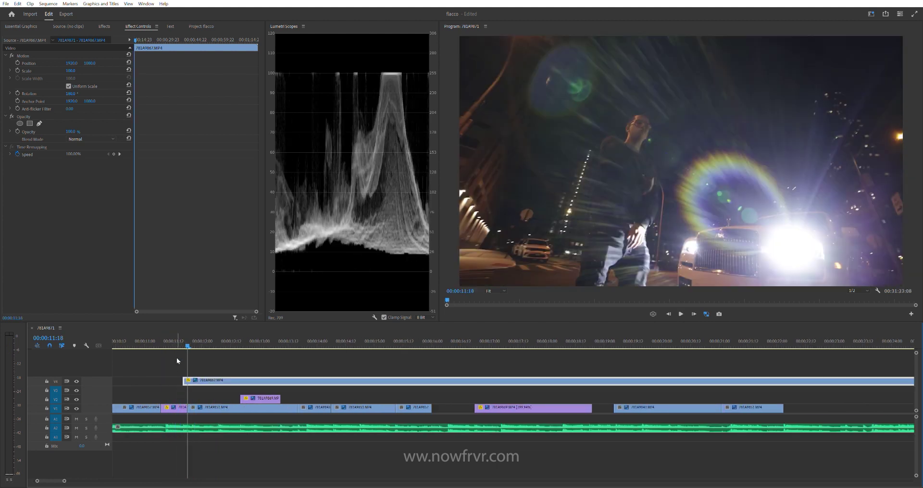
Step: Split the V4 flare clip at 00:00:12:06
left_click(171, 342)
left_click(169, 335)
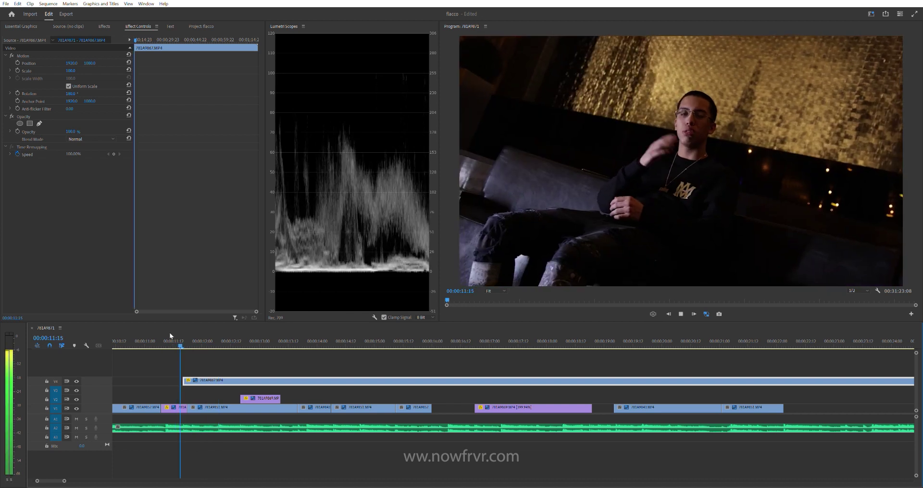
left_click(169, 338)
key("space")
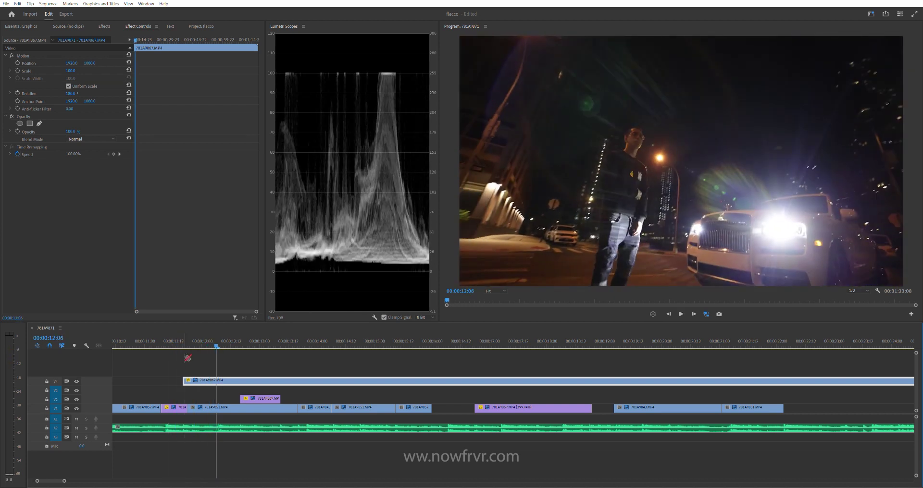
left_click(218, 381)
key("space")
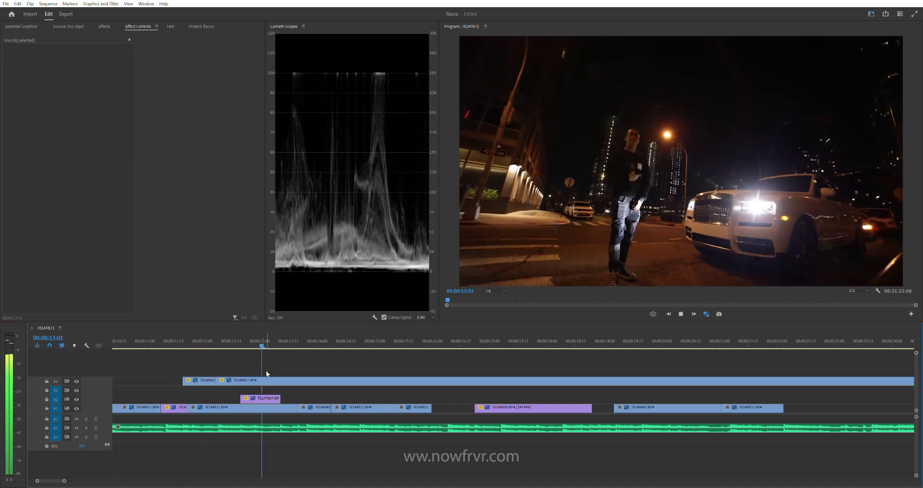
key("minus")
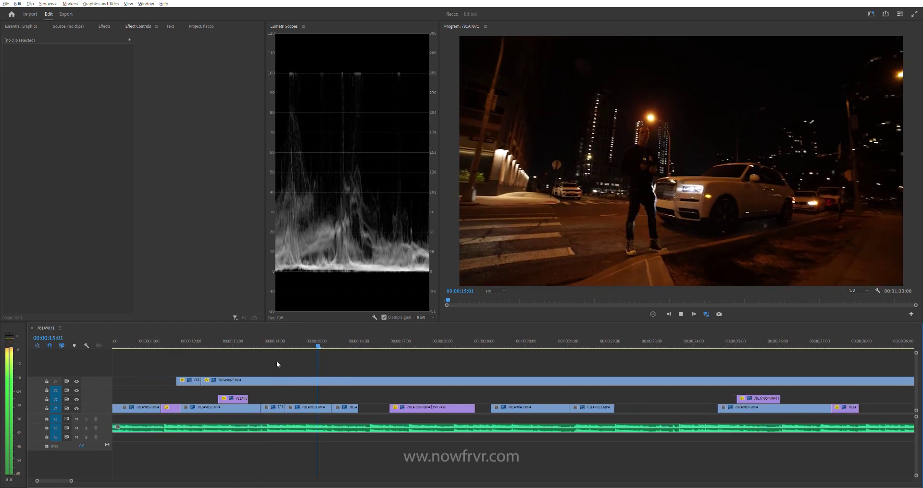
Step: Trim the later V4 piece's start to around 16 seconds and play it back
scroll(276, 361, "down", 1)
key("space")
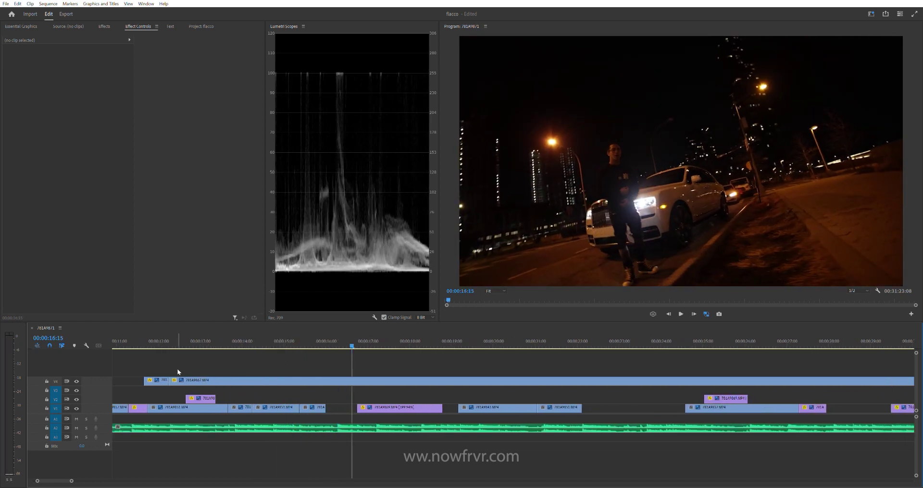
left_click(176, 378)
left_click_drag(313, 378, 332, 380)
left_click(315, 341)
key("space")
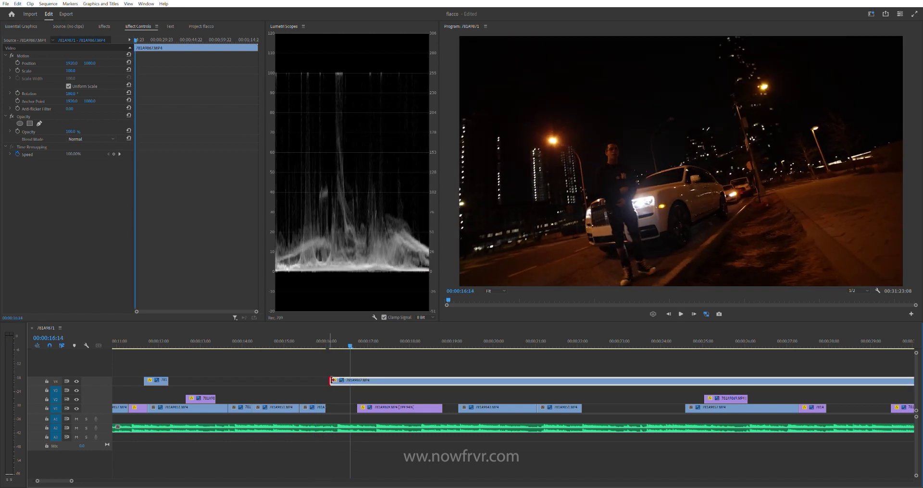
key("minus")
key("space")
left_click(308, 339)
key("space")
Step: Trim the V4 piece's start further later, toward 00:00:17:06
mouse_move(351, 380)
left_mouse_down()
mouse_move(359, 378)
mouse_move(315, 334)
left_mouse_up()
key("space")
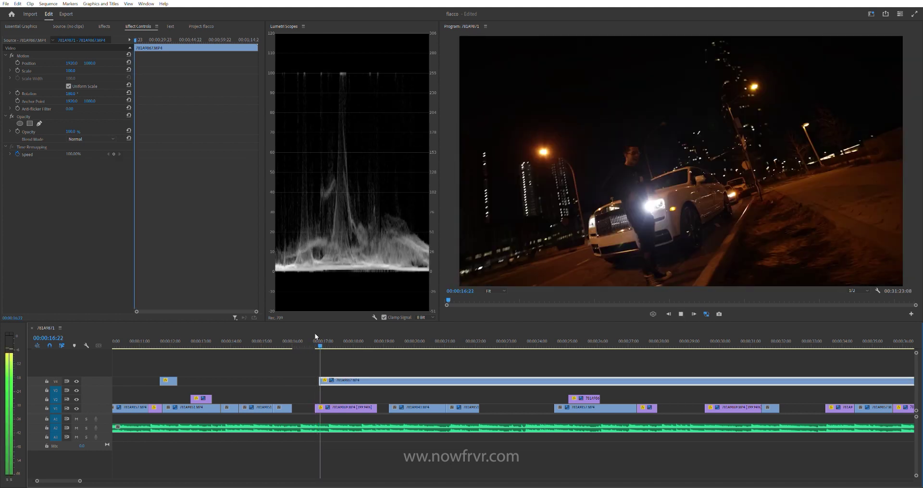
key("space")
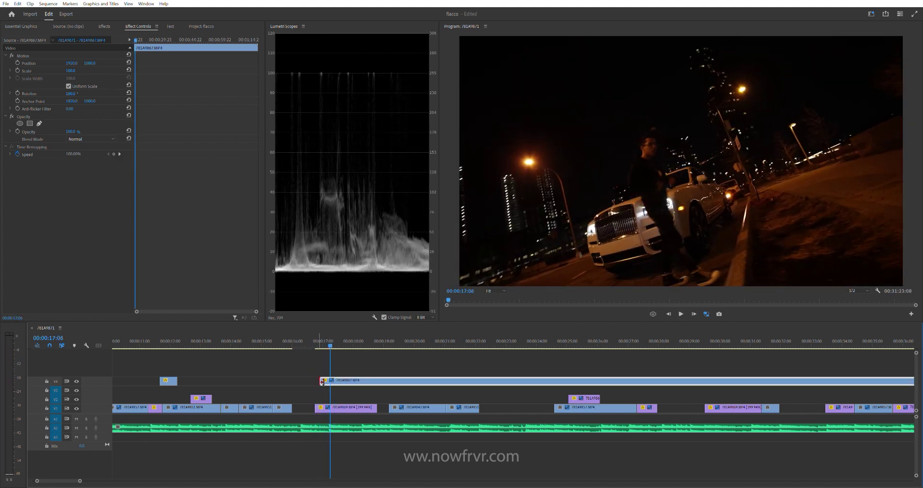
left_click_drag(322, 381, 330, 381)
key("space")
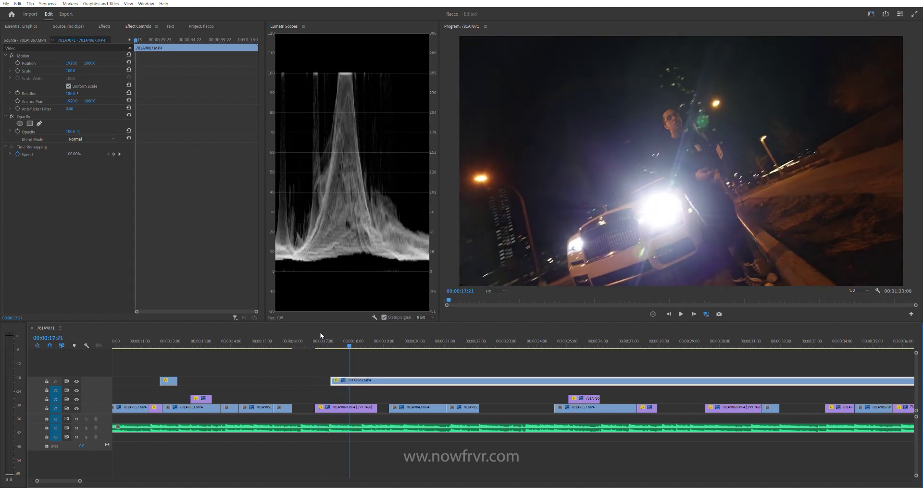
key("Up")
key("space")
key("space")
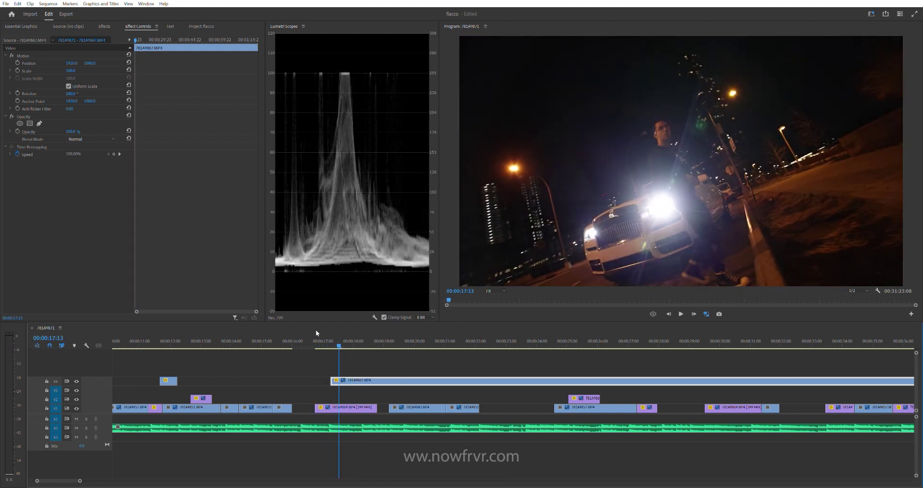
Step: Review the new start around 17 seconds and split the V4 clip at about 18:18
left_click(326, 331)
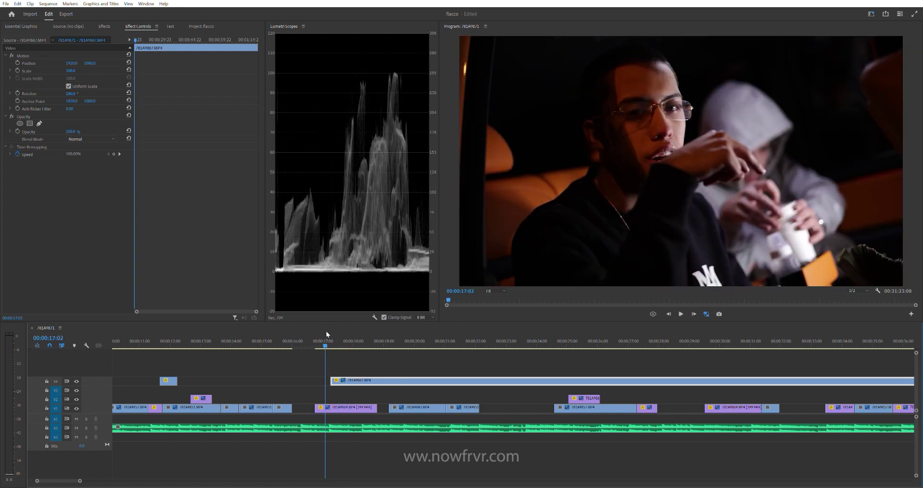
key("space")
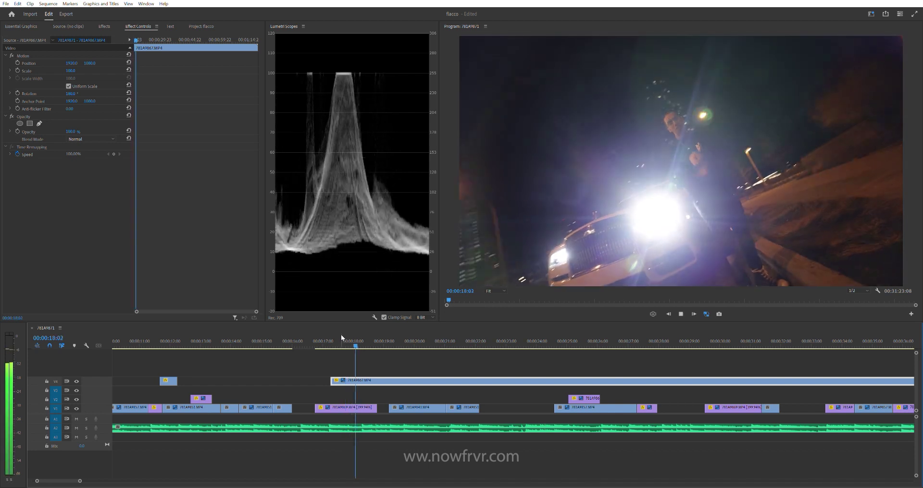
left_click(323, 342)
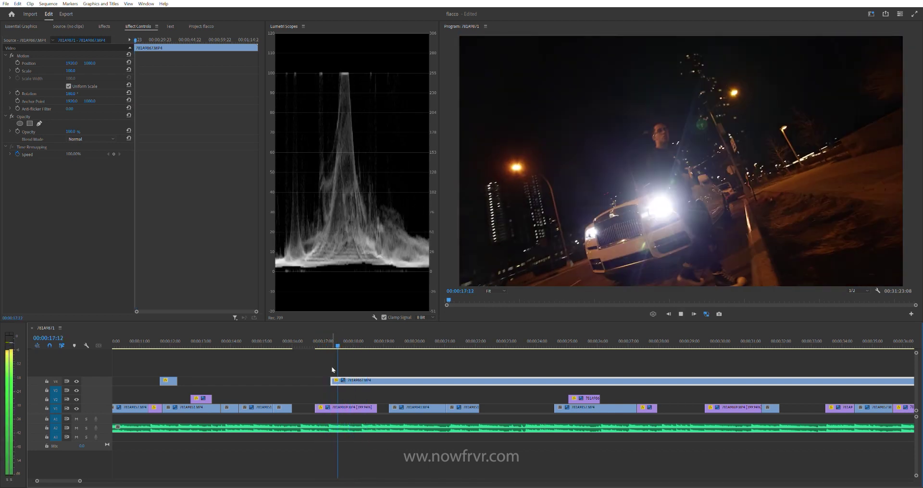
left_click(334, 341)
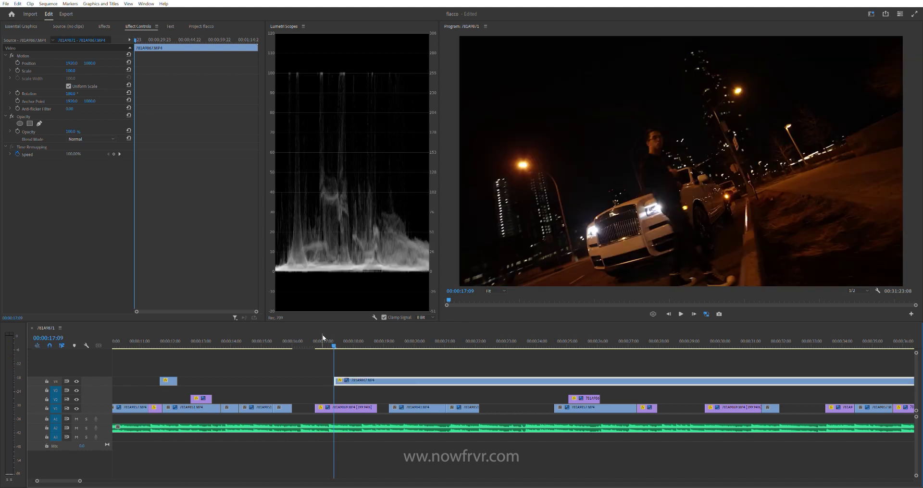
key("space")
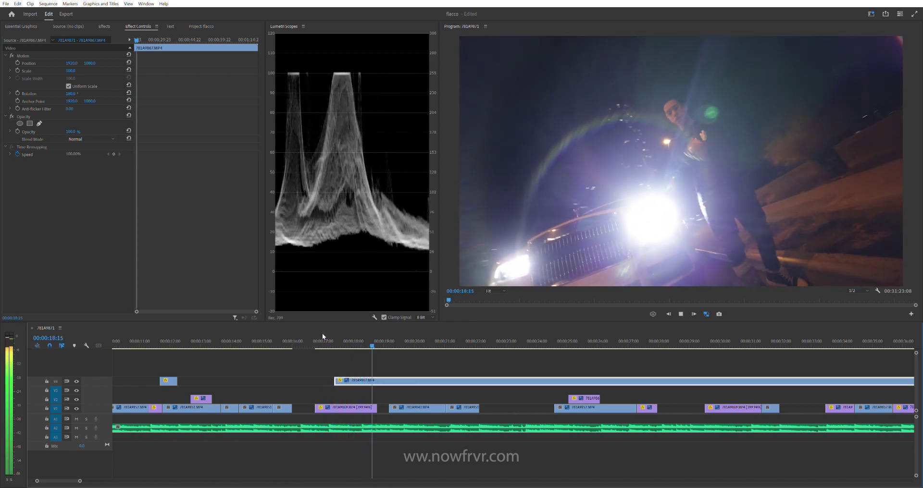
key("space")
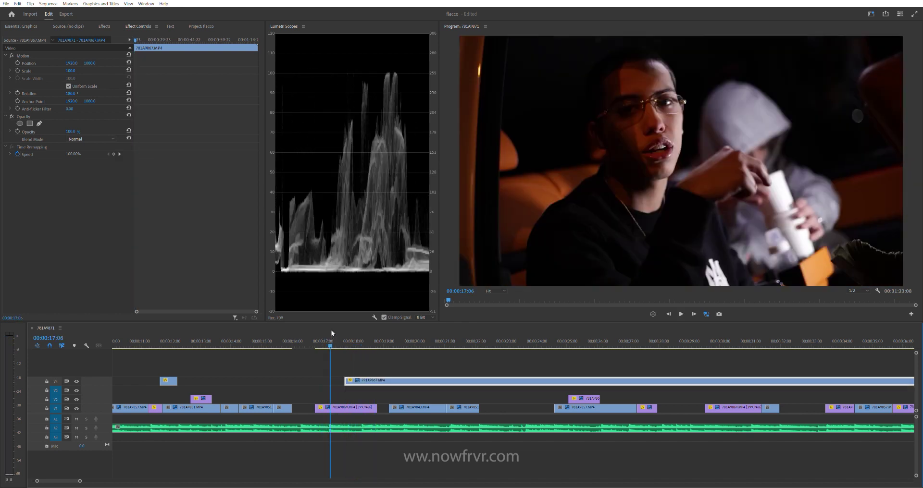
key("space")
key("space")
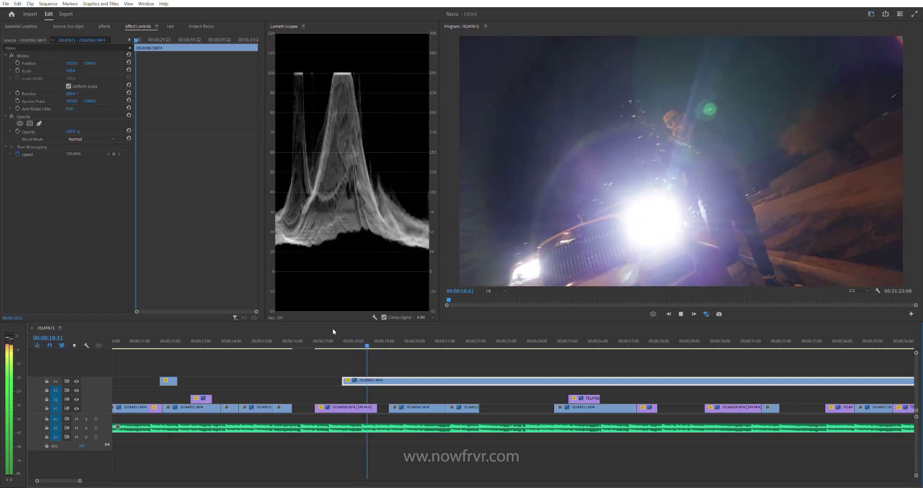
left_click(379, 380)
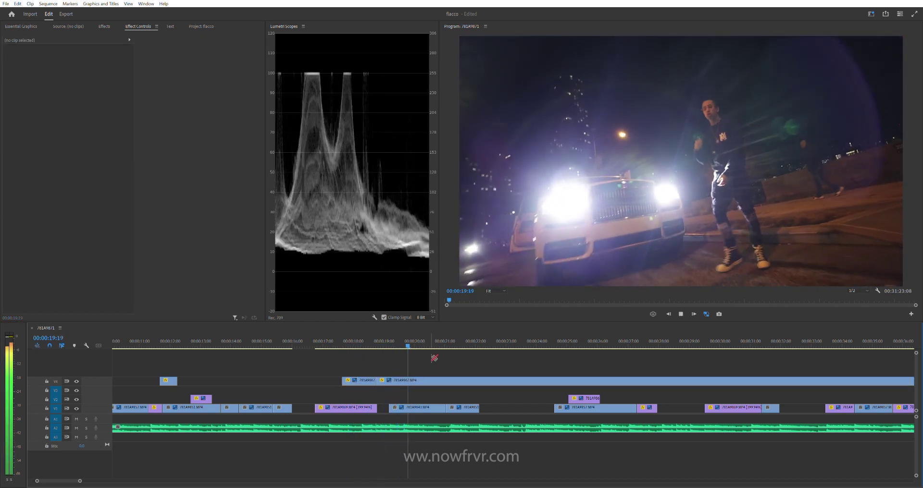
Step: Undo the 18:18 split and split the V4 flare clip at 19:17 instead
key("ctrl+z")
left_click(377, 343)
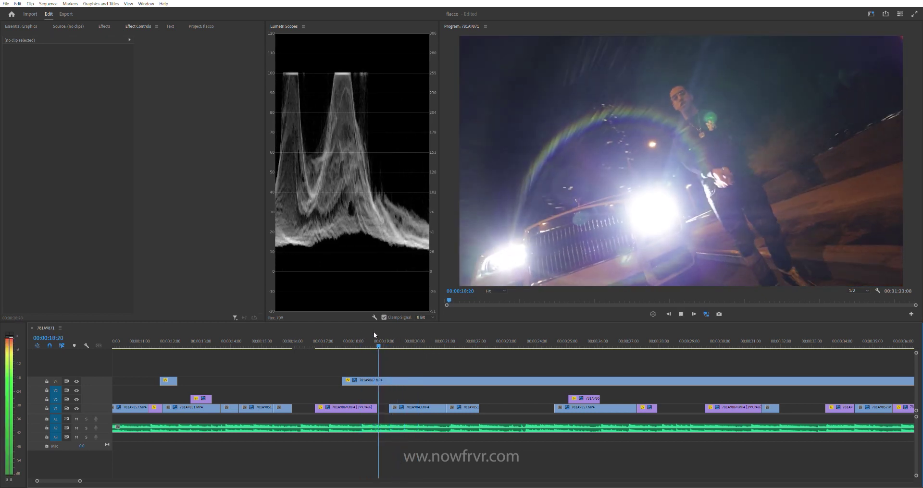
key("space")
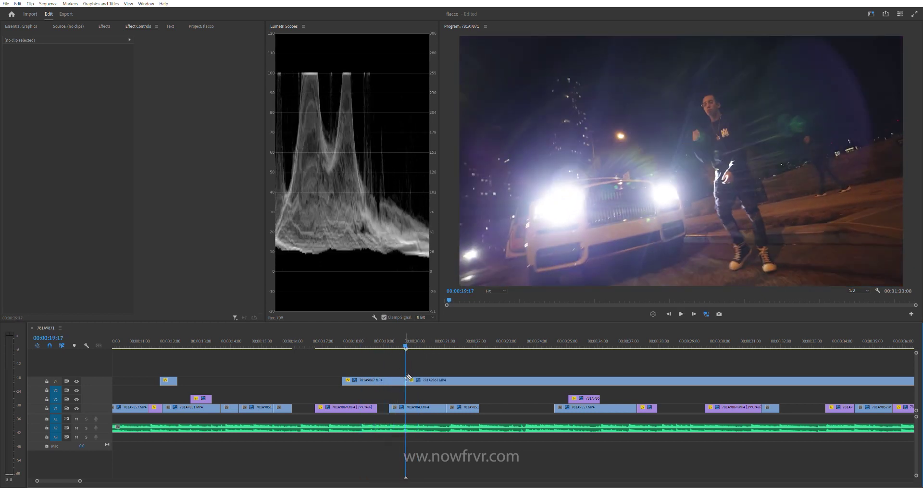
left_click(409, 378)
key("space")
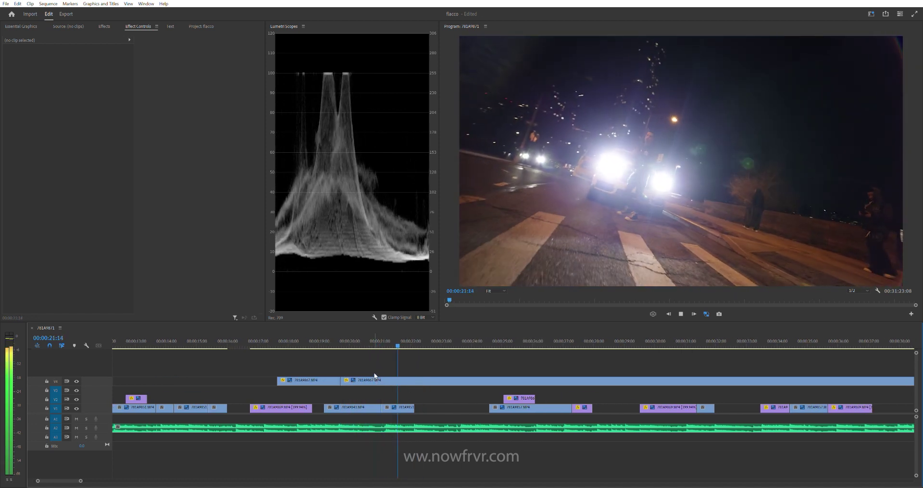
Step: Trim the start of the later V4 piece and review it up to 00:00:33:04
scroll(373, 371, "down", 2)
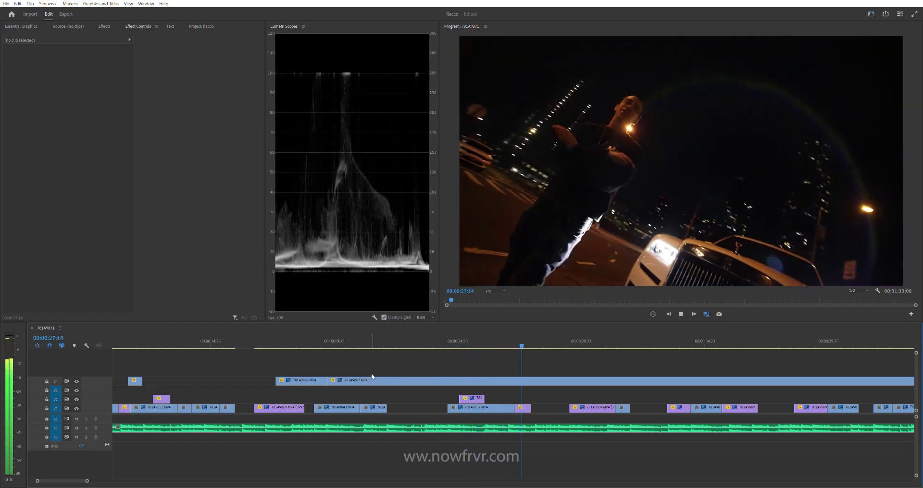
scroll(397, 377, "down", 1)
scroll(410, 365, "down", 1)
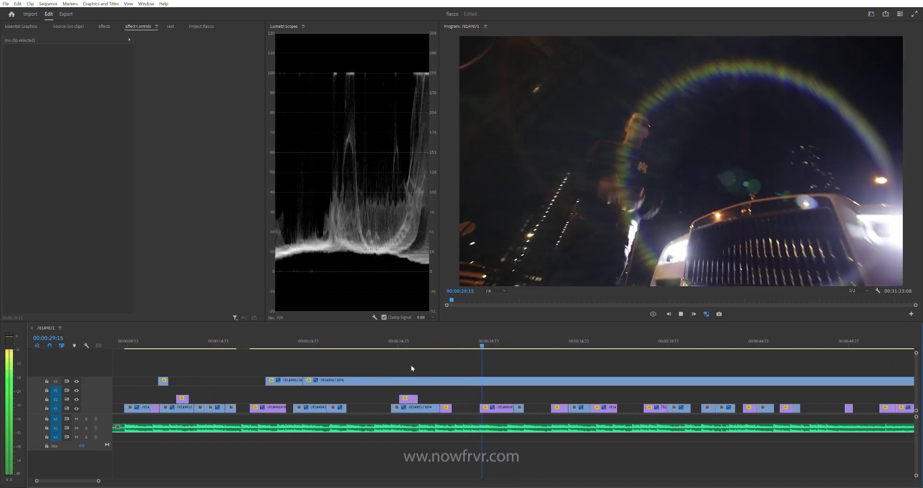
key("space")
left_click_drag(459, 382, 452, 382)
left_click(446, 339)
key("space")
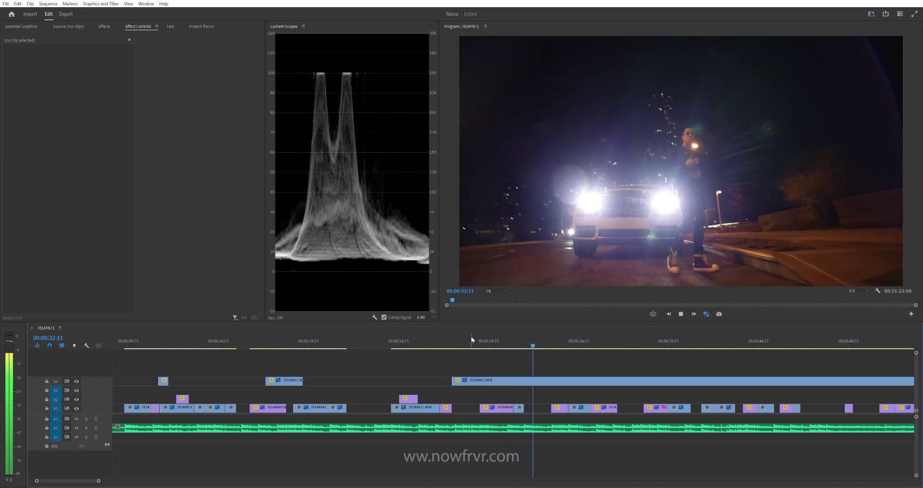
key("space")
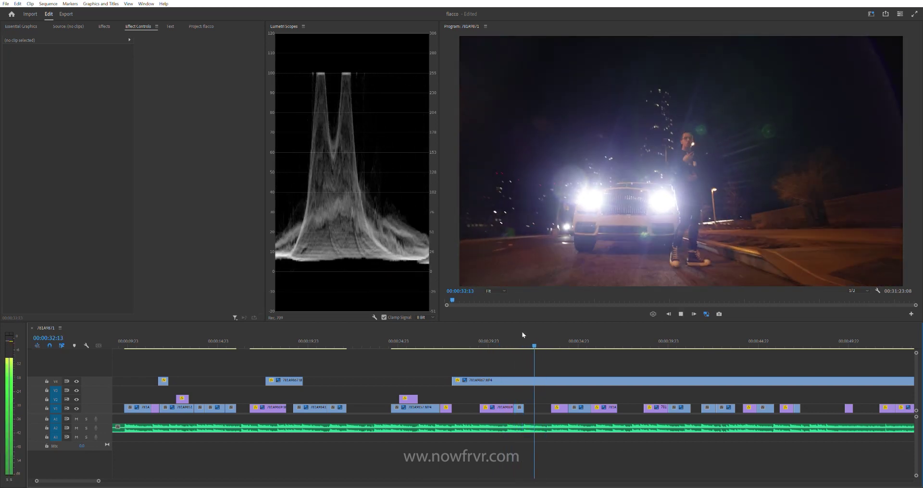
key("space")
Step: Align the V4 clip's start with the V1 edit at the playhead, around 0:33:04
left_click_drag(535, 381, 524, 380)
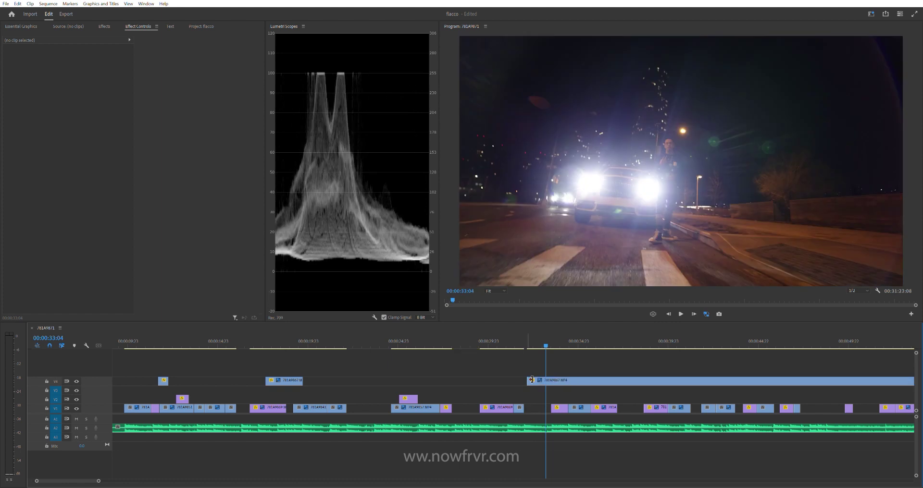
left_click(524, 334)
key("space")
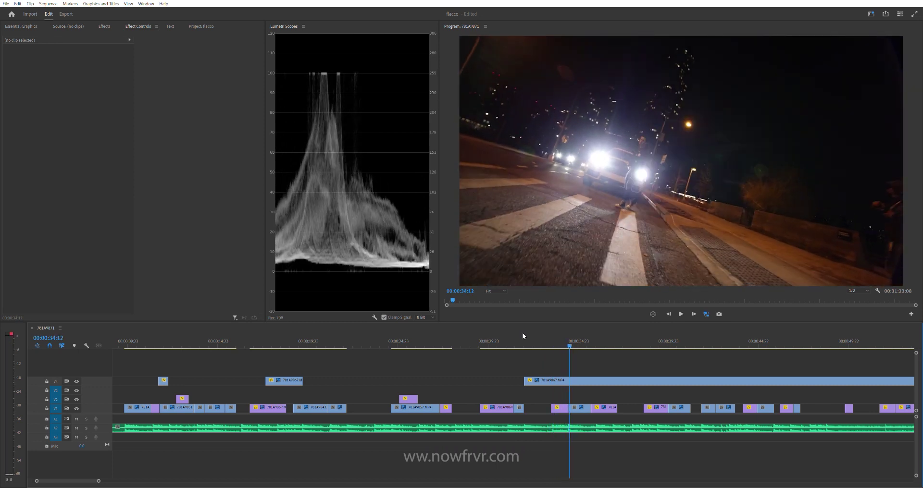
left_click(522, 333)
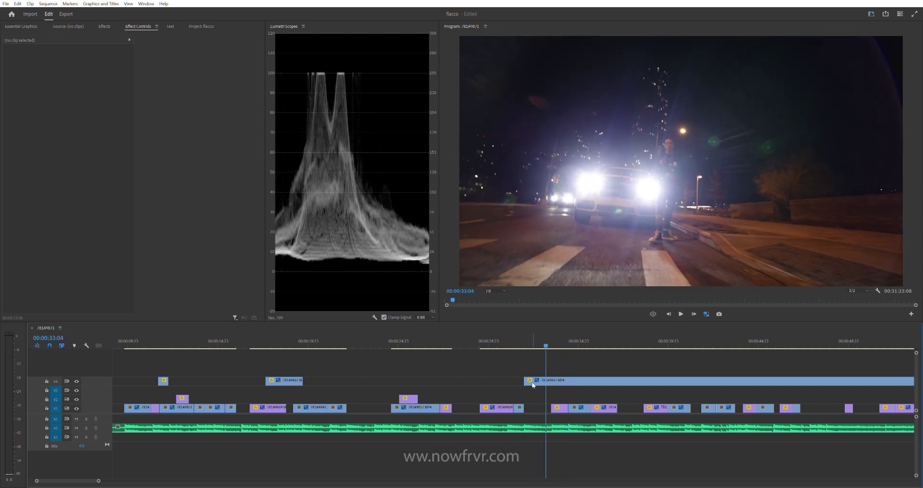
left_click_drag(530, 379, 549, 392)
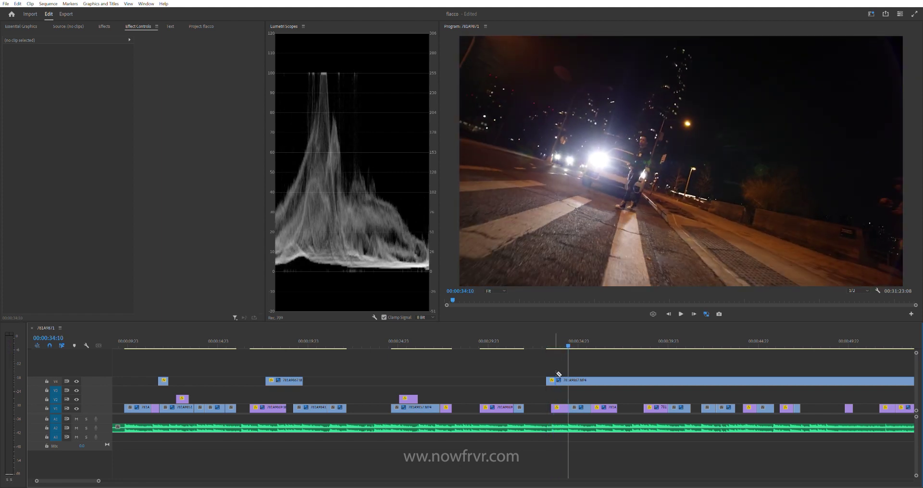
scroll(553, 387, "right", 1)
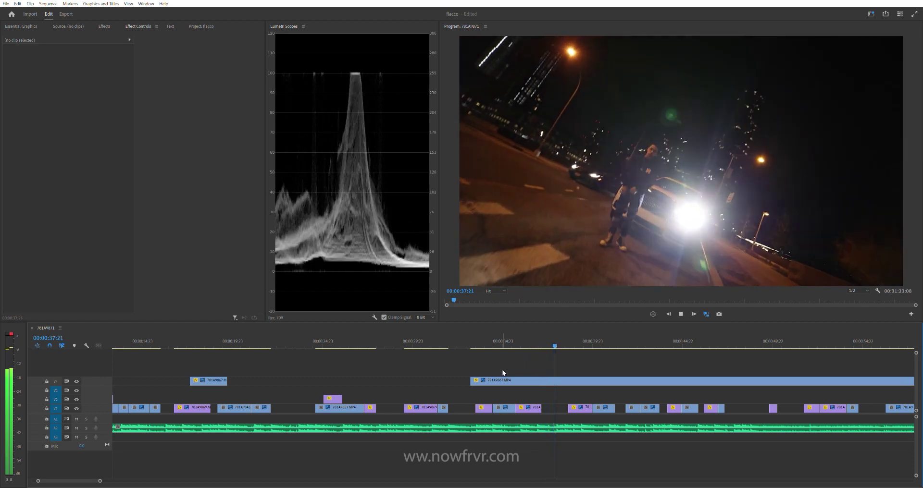
Step: Trim the V4 clip's start further later and replay from 00:00:37:03
left_click_drag(470, 380, 540, 354)
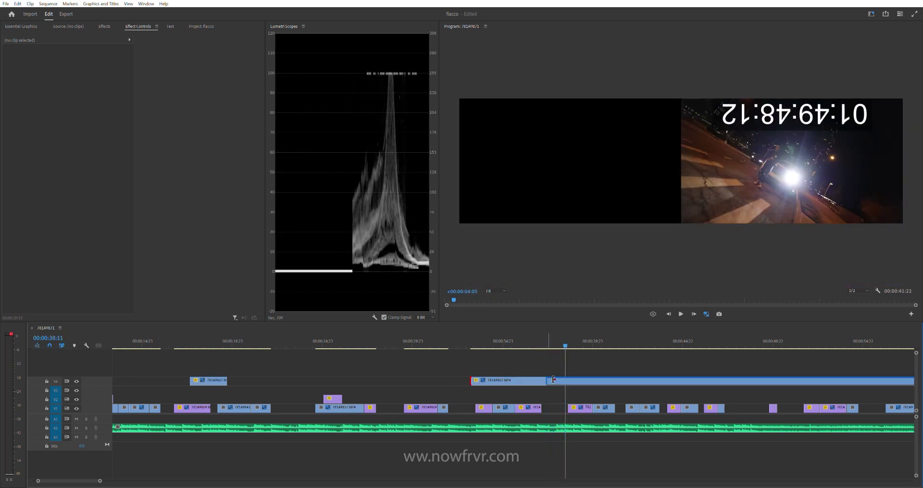
left_click(539, 342)
key("space")
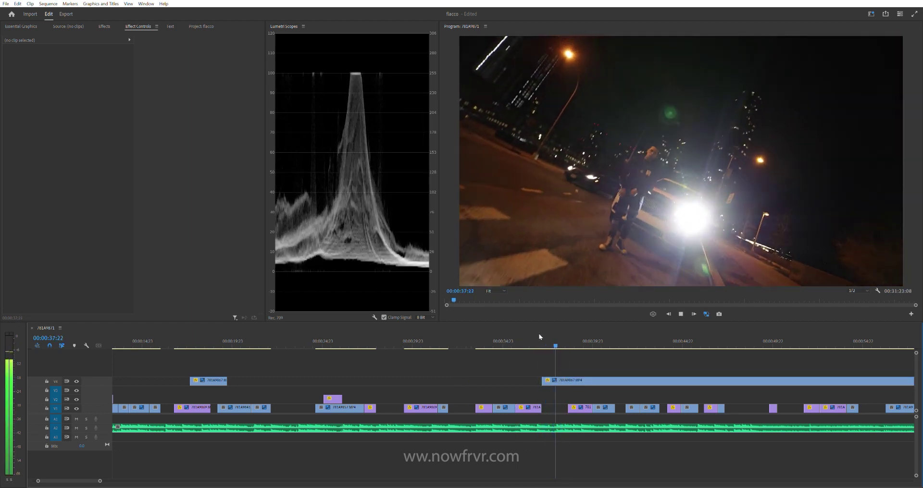
left_click(542, 338)
key("space")
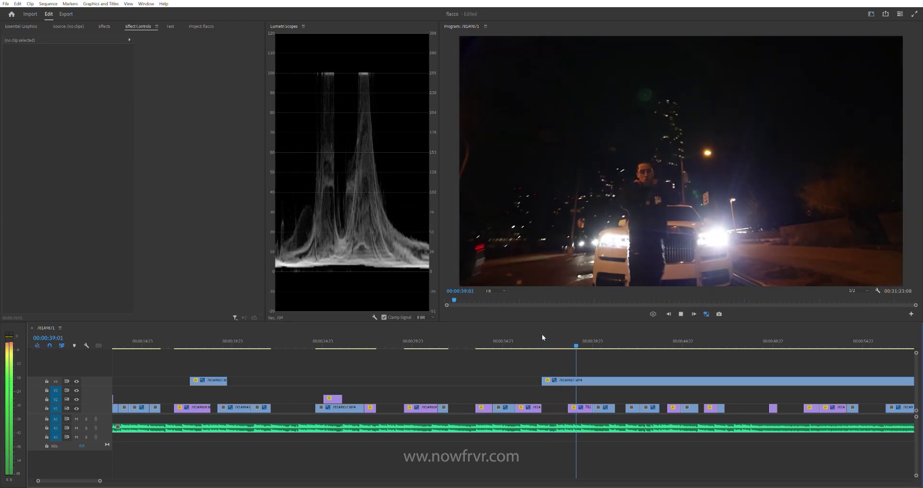
Step: Split the V4 clip and trim the second piece's head, fine-tuning its start point
left_click(582, 380)
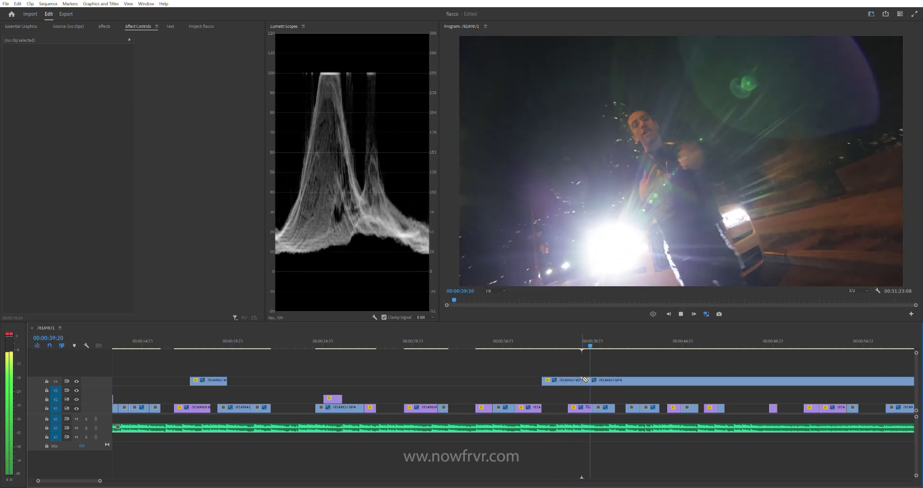
key("=")
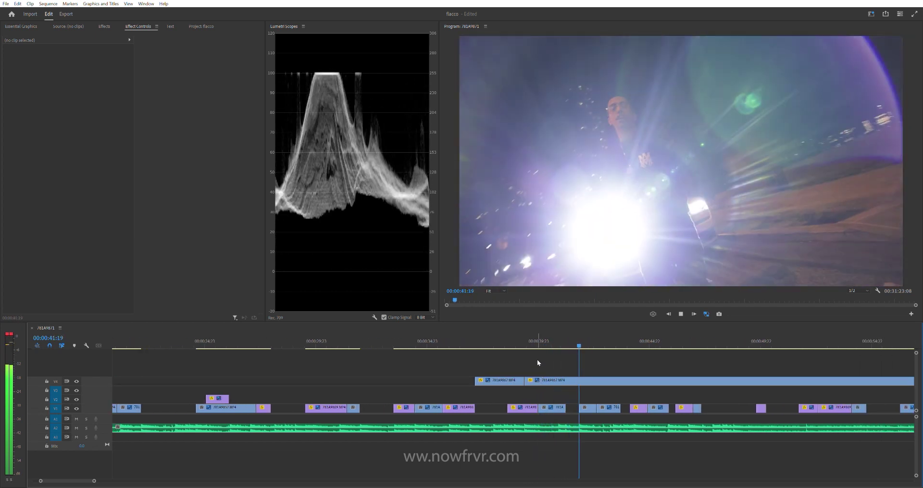
left_click_drag(525, 380, 574, 377)
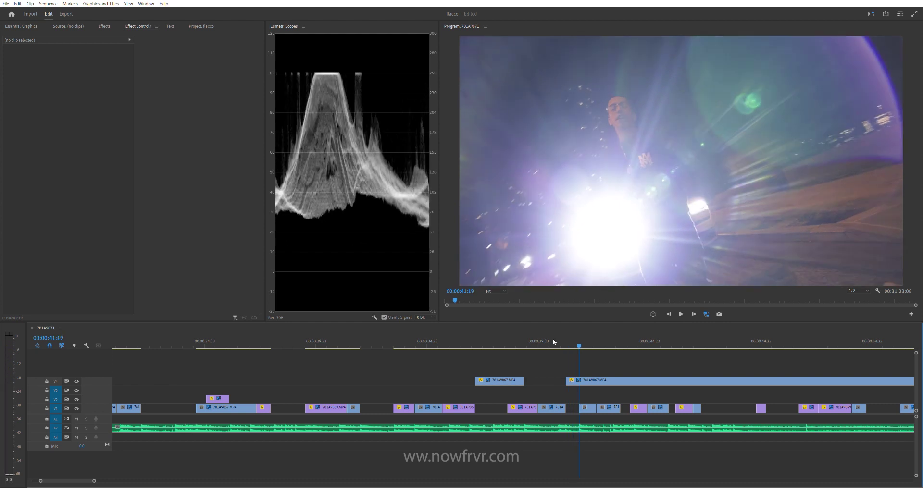
key("space")
left_click_drag(572, 381, 567, 381)
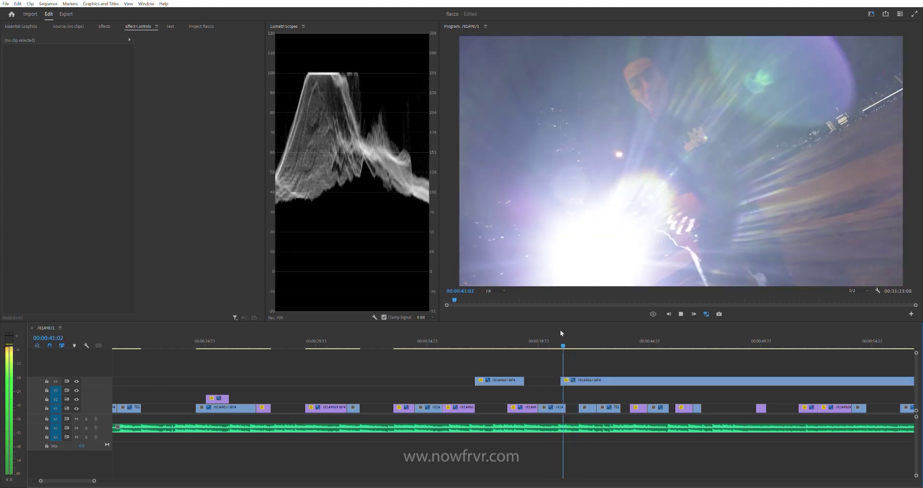
left_click_drag(567, 381, 569, 381)
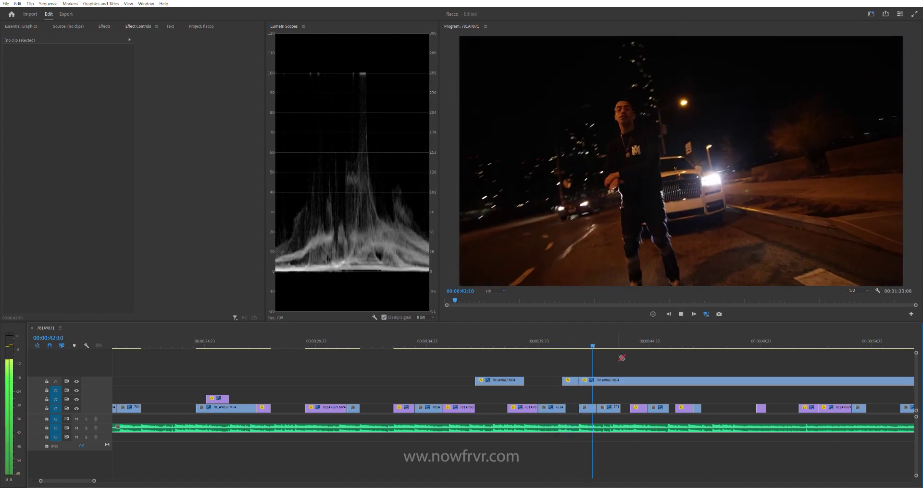
key("space")
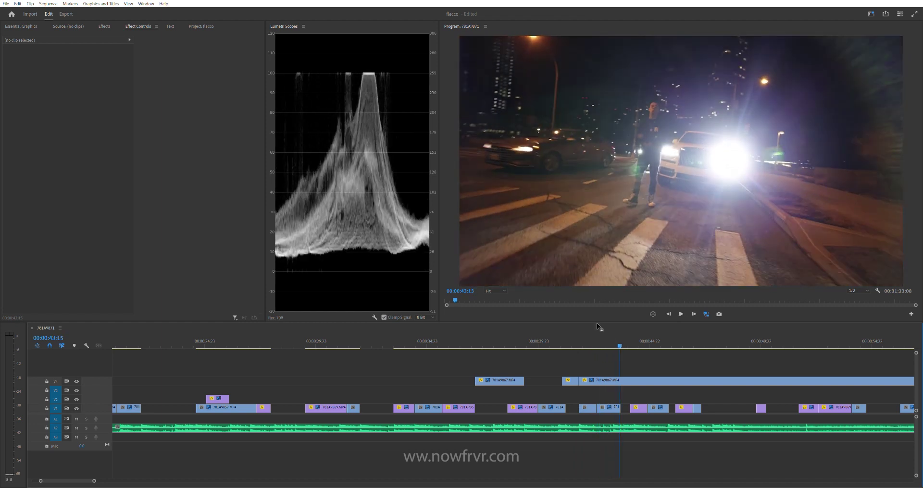
Step: Retrim the later V4 piece's start near 00:00:44:15, nudging it slightly earlier, and review
key("space")
key("=")
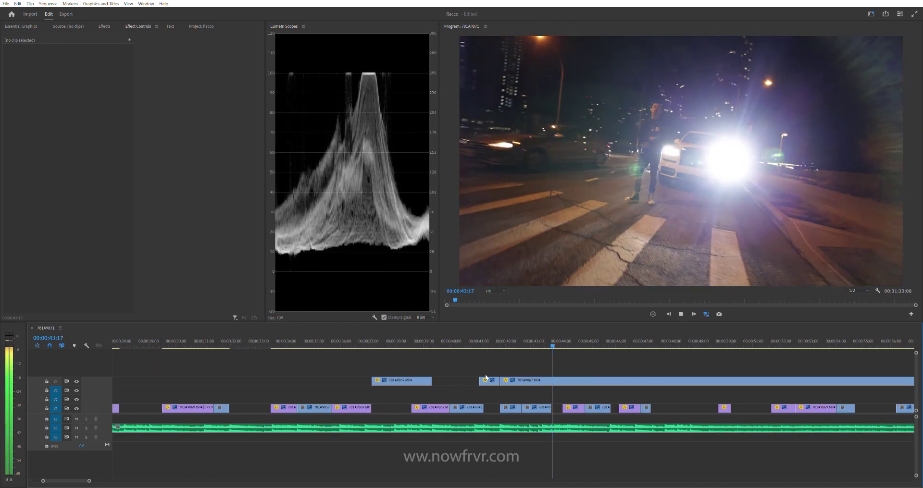
key("space")
left_click_drag(501, 380, 552, 380)
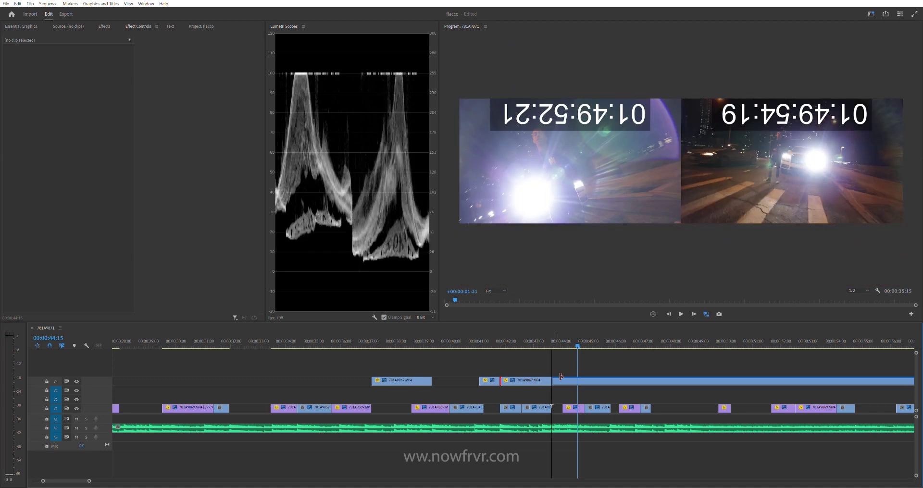
left_click(547, 336)
key("space")
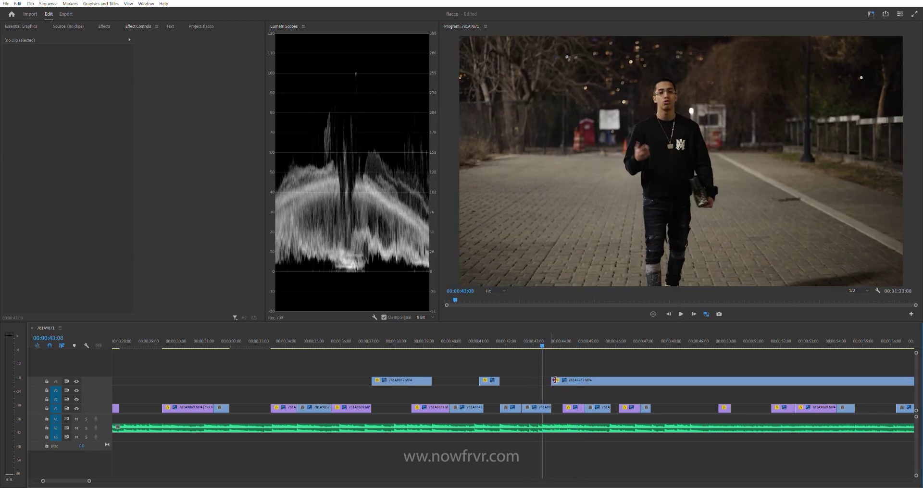
left_click_drag(552, 380, 542, 380)
key("space")
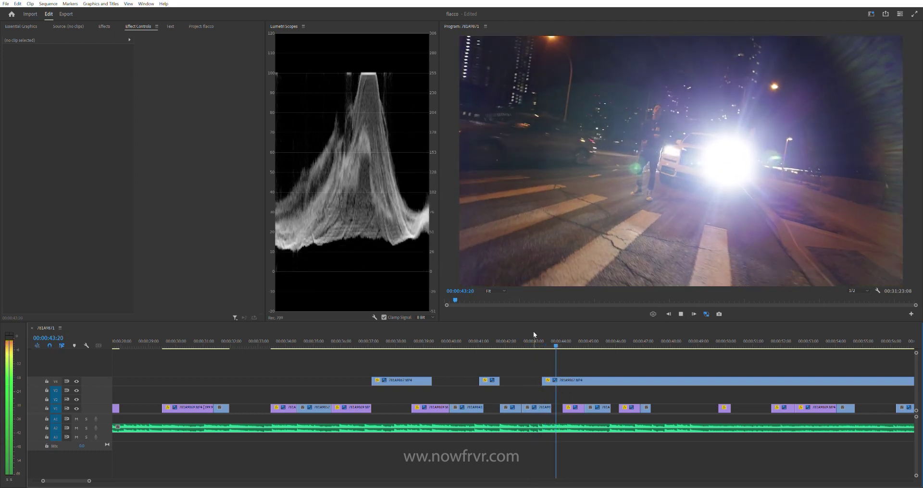
key("space")
key("space")
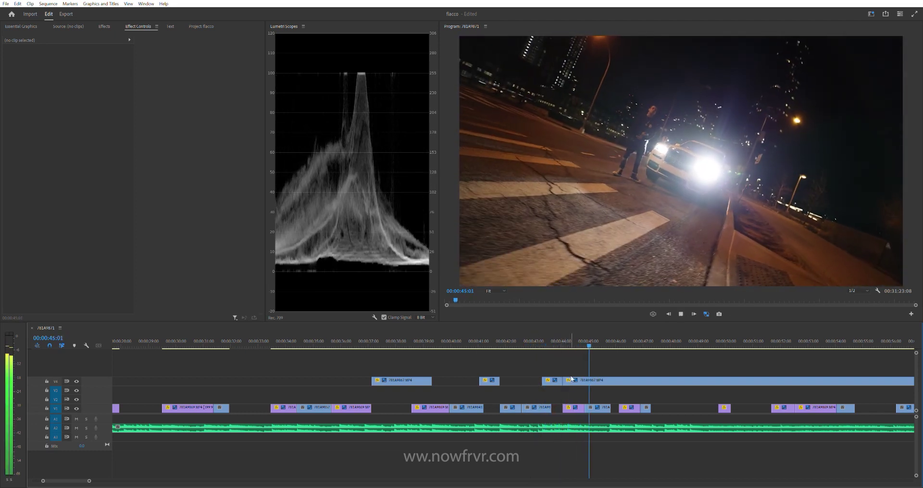
key("equal")
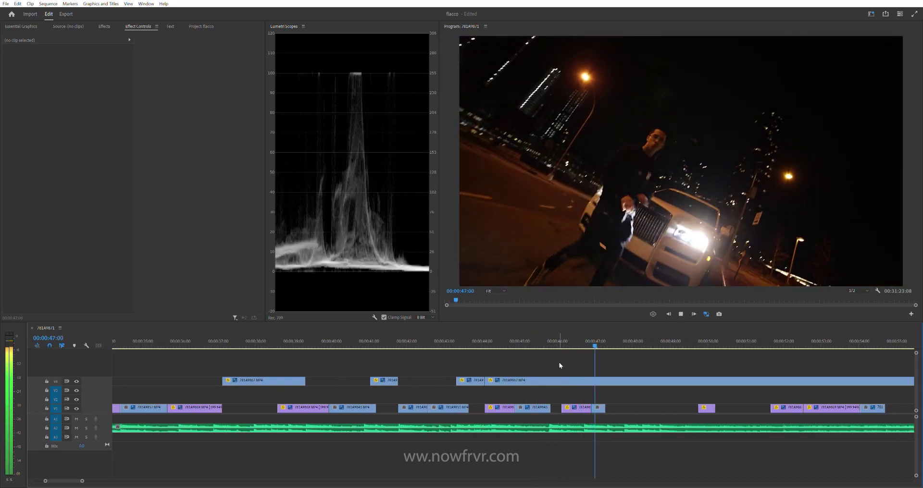
Step: Rewatch around 45 seconds and trim the long V4 lens-flare clip's head later
left_click(550, 341)
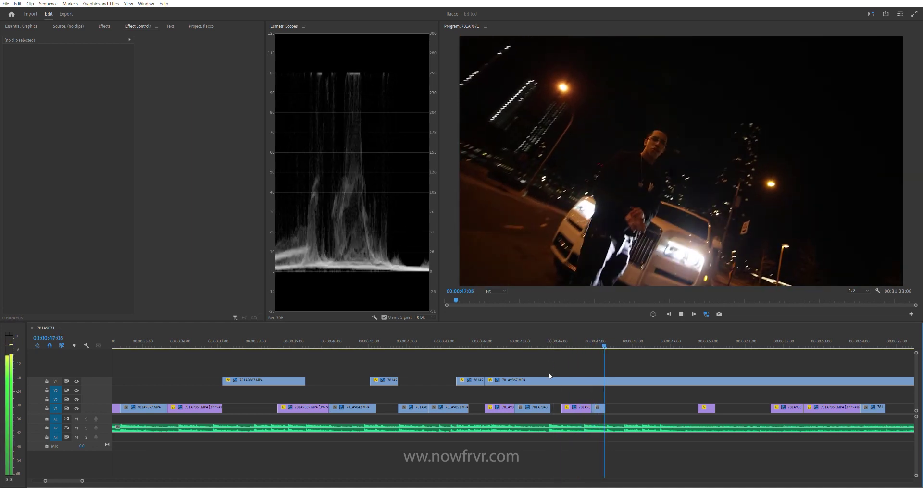
scroll(549, 373, "down", 1)
key("space")
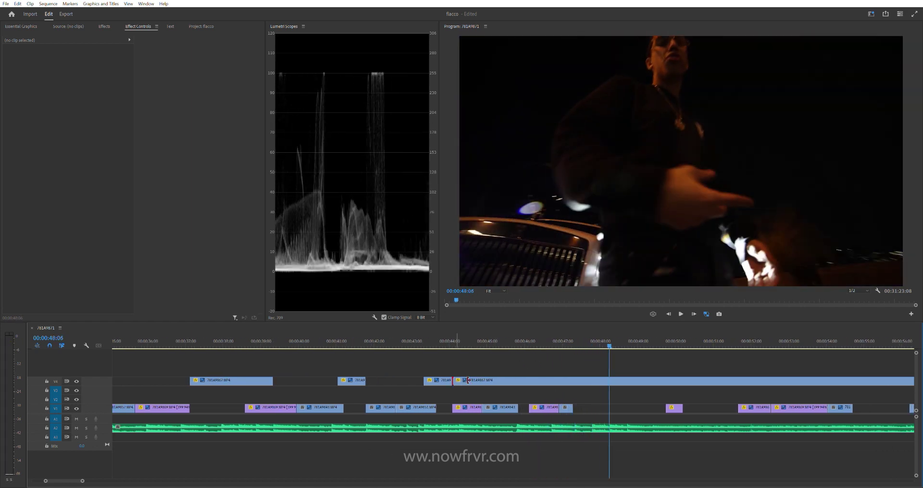
left_click_drag(453, 380, 574, 380)
key("space")
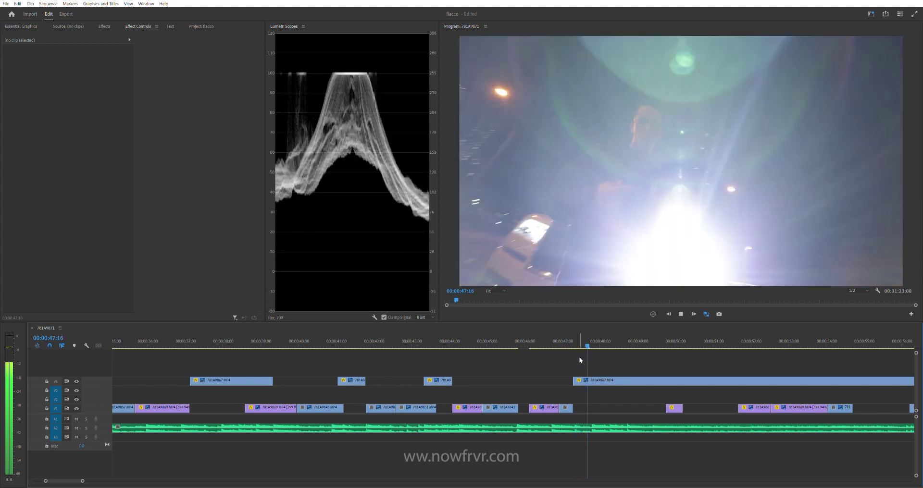
key("space")
left_click(567, 337)
key("space")
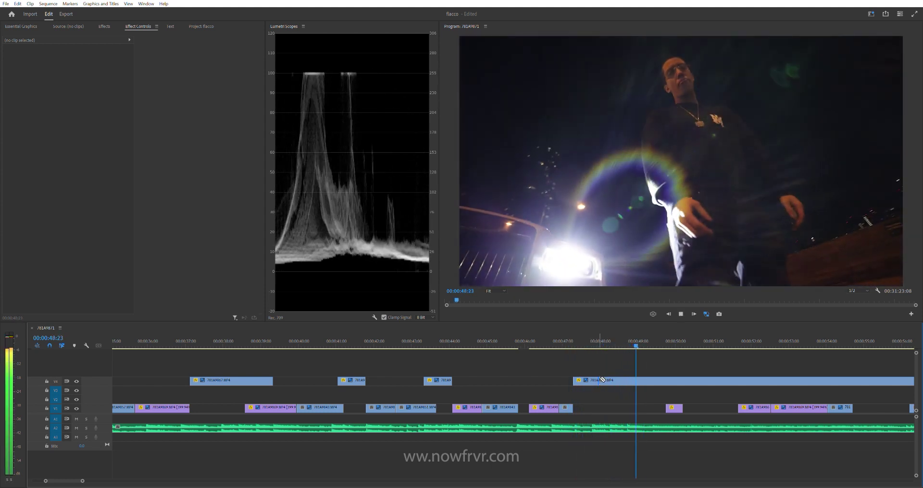
key("space")
key("space")
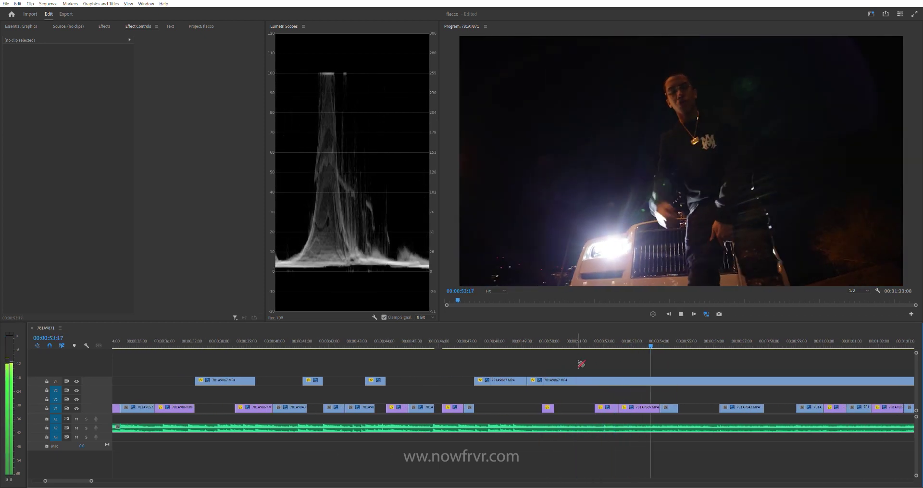
scroll(548, 360, "down", 1)
scroll(543, 363, "down", 1)
scroll(548, 361, "down", 1)
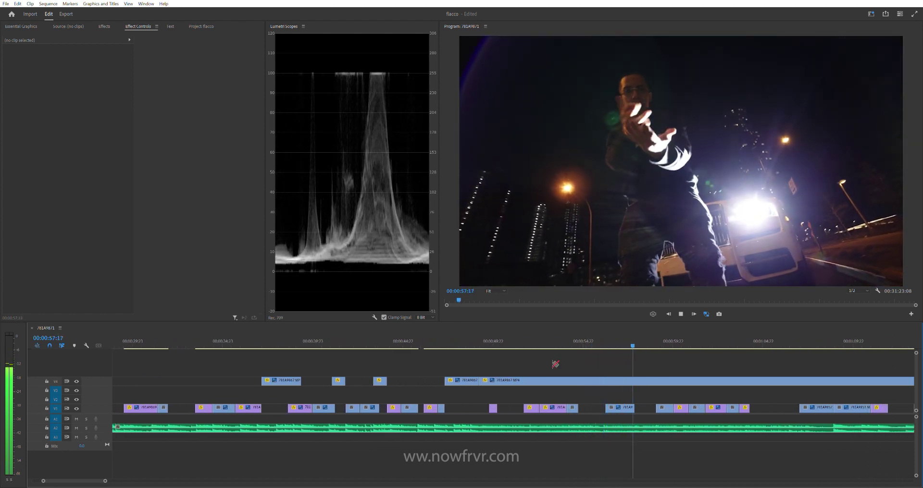
key("space")
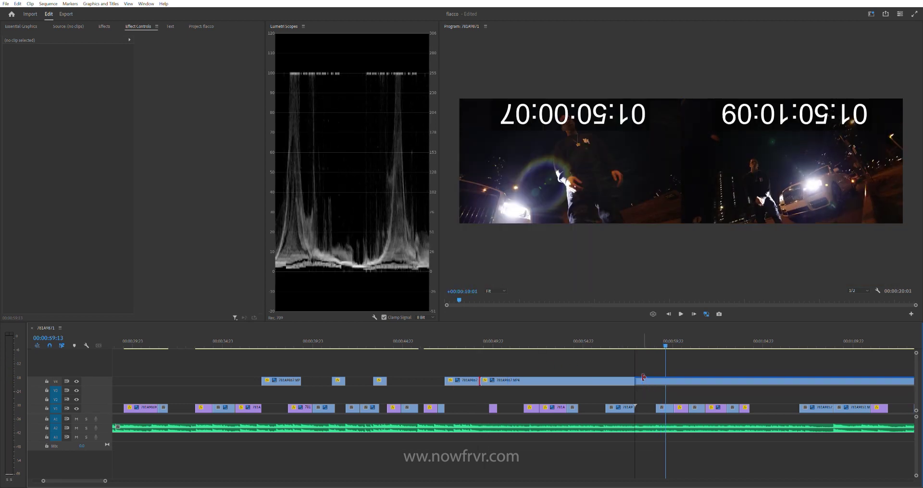
Step: Trim the V4 clip's start to the playhead and play back the trimmed section
left_click(631, 341)
scroll(640, 381, "up", 3)
key("space")
scroll(641, 381, "up", 1)
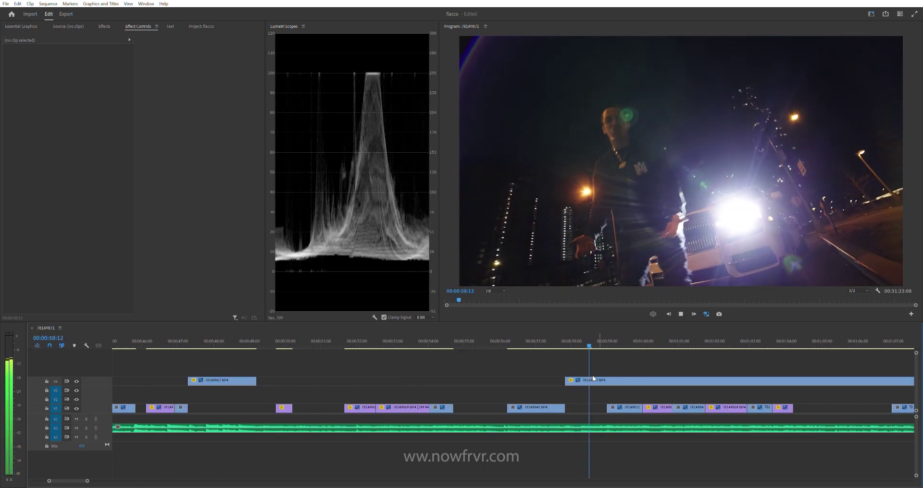
left_click(562, 343)
left_click_drag(572, 381, 582, 381)
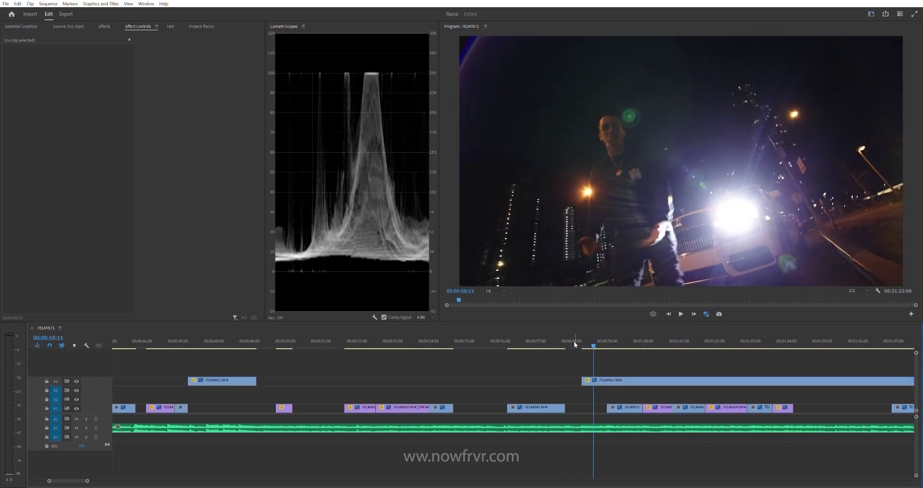
key("space")
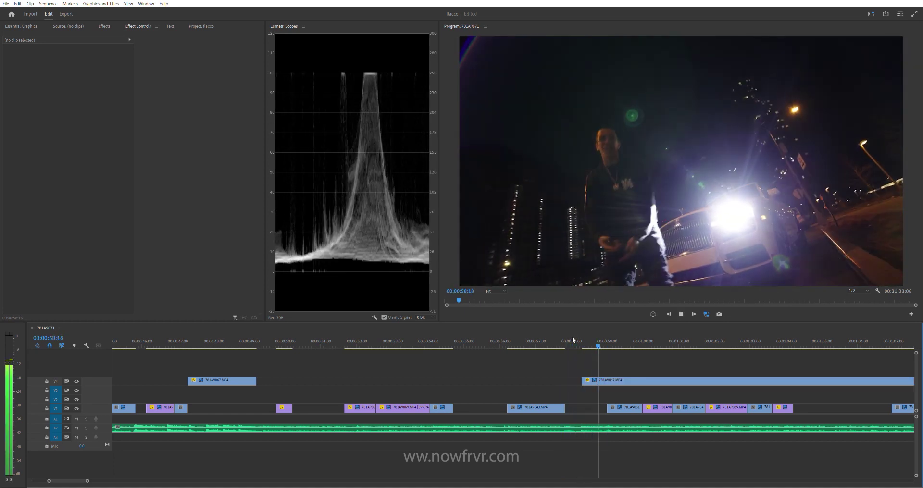
scroll(595, 370, "down", 3)
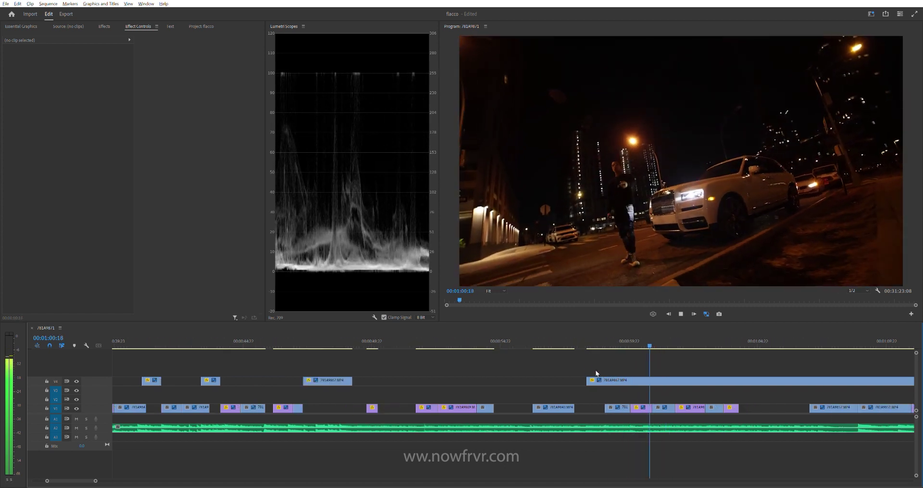
key("space")
scroll(530, 366, "up", 3)
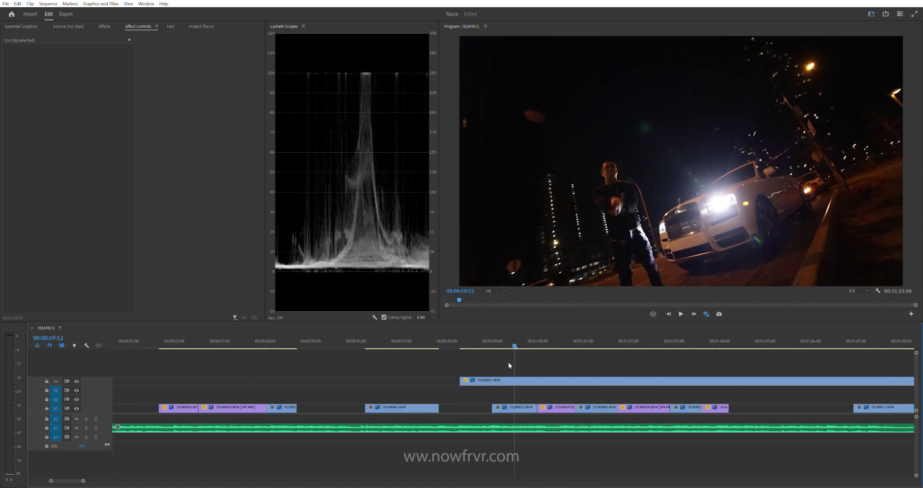
key("space")
Step: Trim the V4 clip's start further right and split it at 1:00:09
left_click_drag(461, 380, 494, 380)
key("space")
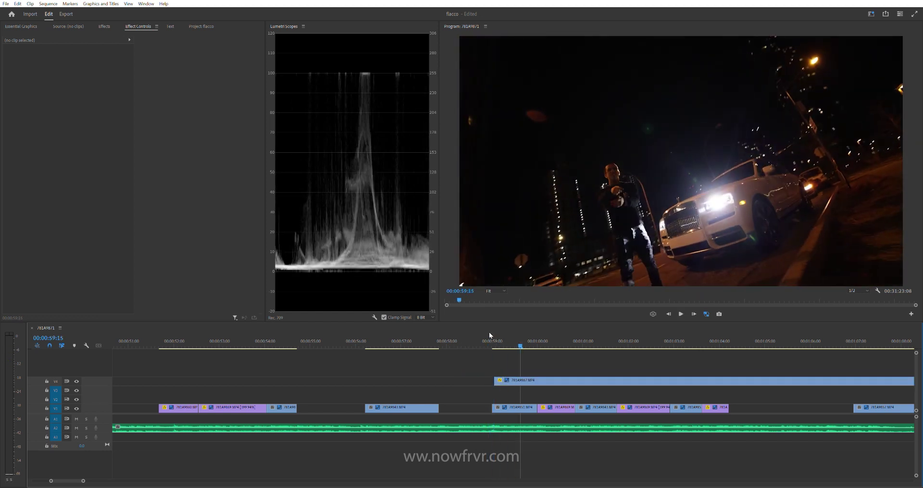
key("space")
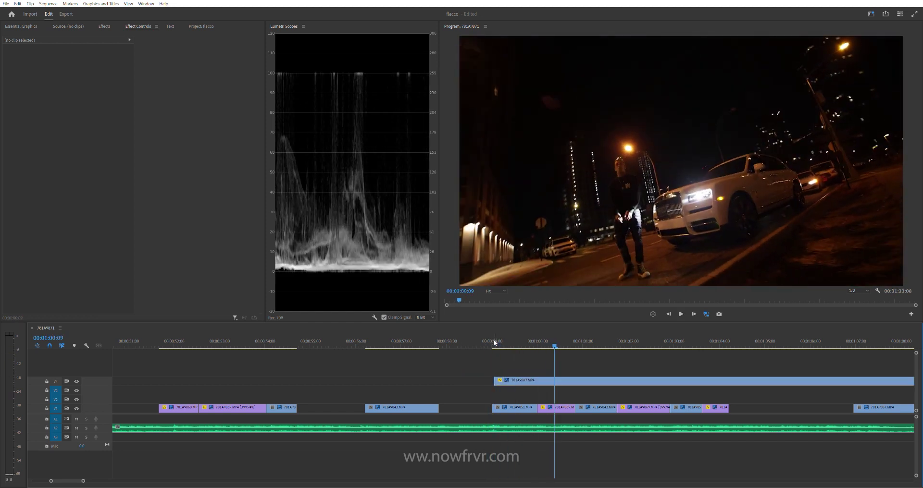
key("ctrl+k")
key("space")
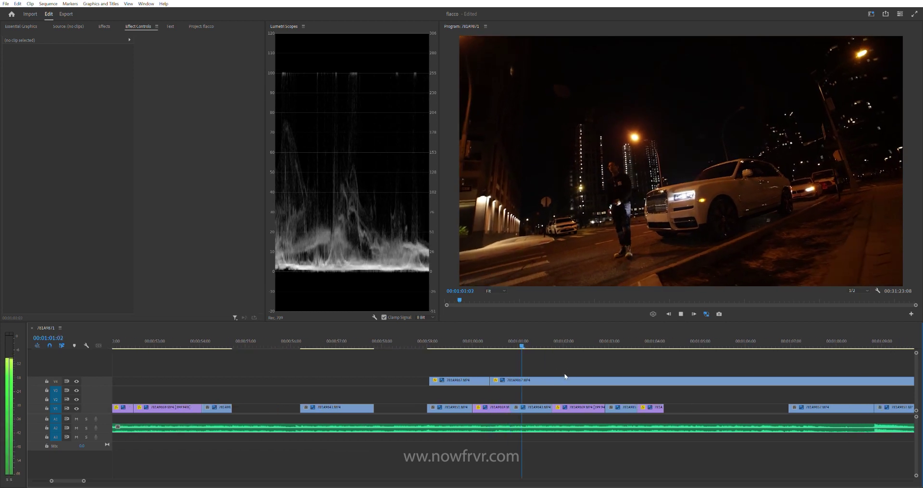
Step: Trim the later V4 piece's head to about 1:05 and replay the edit
key("equal")
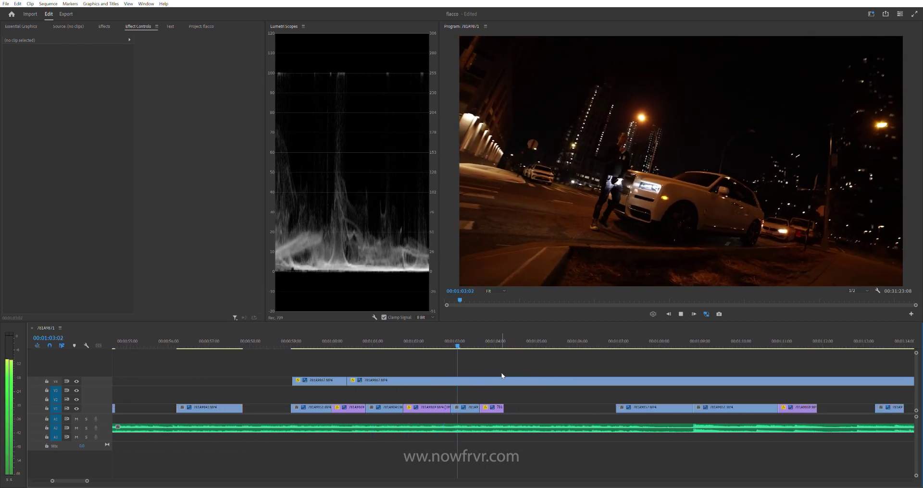
key("minus")
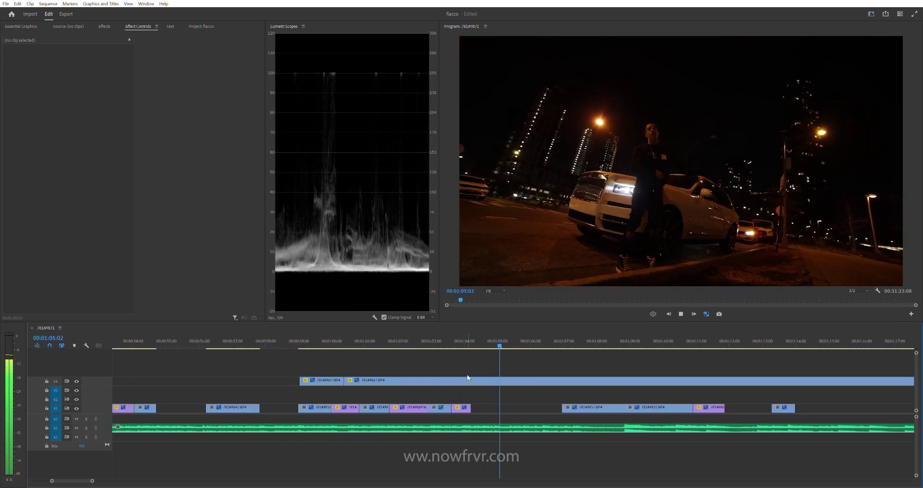
key("space")
left_click_drag(350, 380, 472, 380)
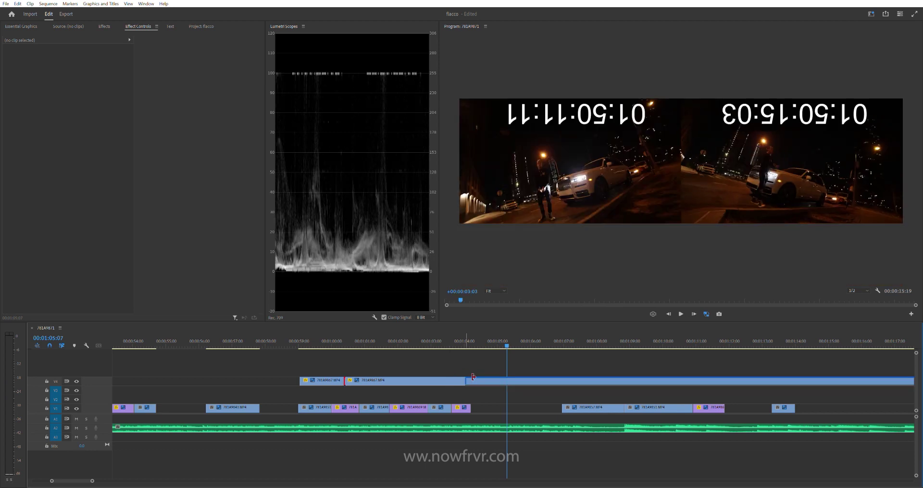
left_click(464, 342)
key("space")
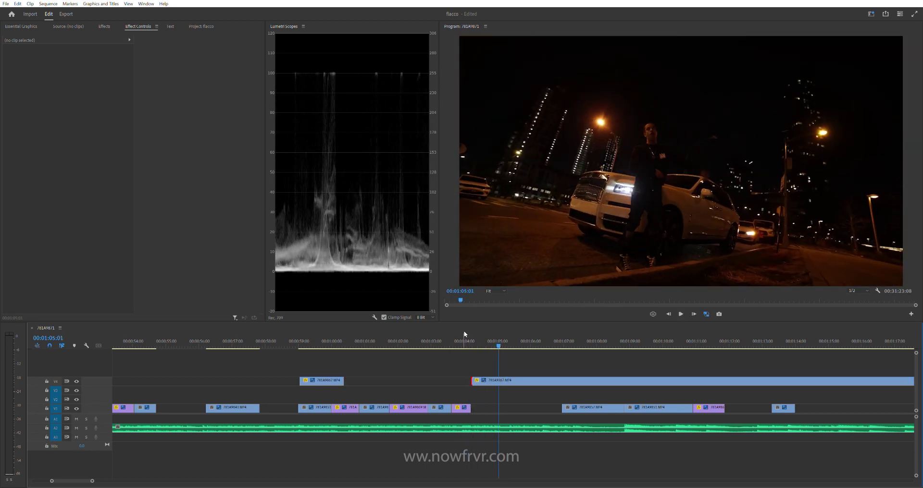
left_click(464, 343)
left_click(464, 342)
key("space")
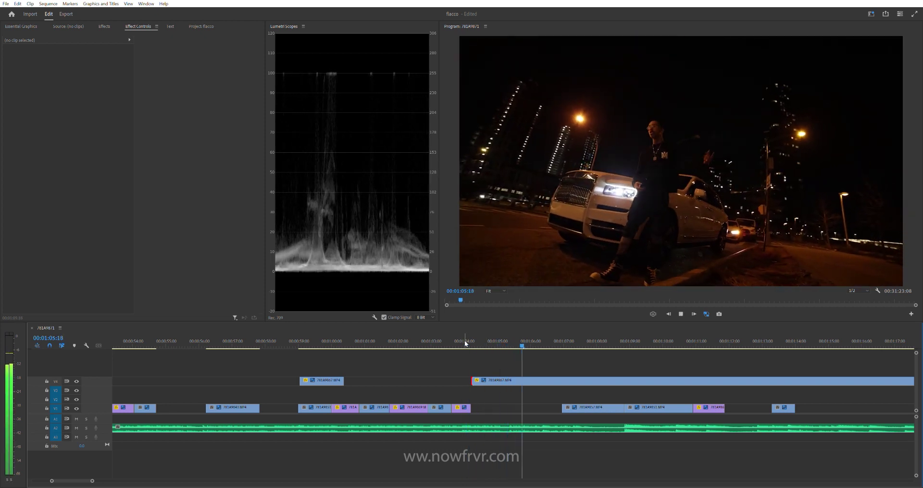
left_click(464, 341)
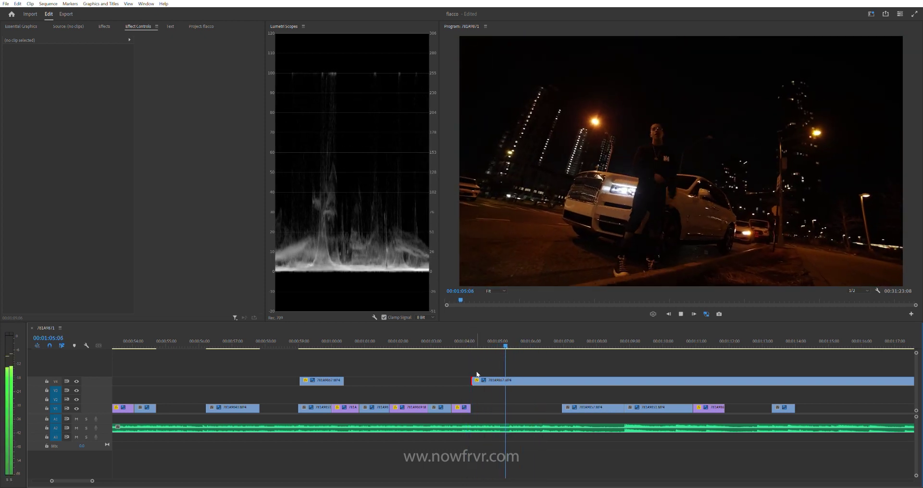
left_click_drag(477, 381, 512, 386)
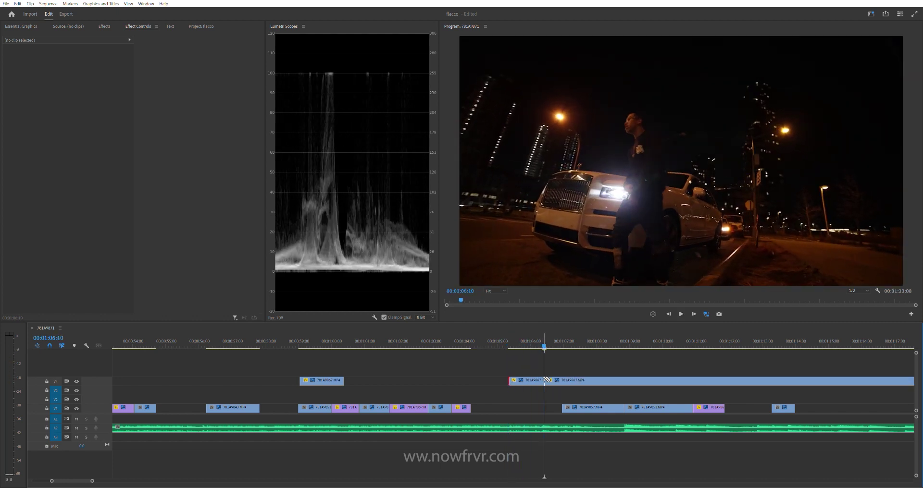
scroll(542, 371, "down", 3)
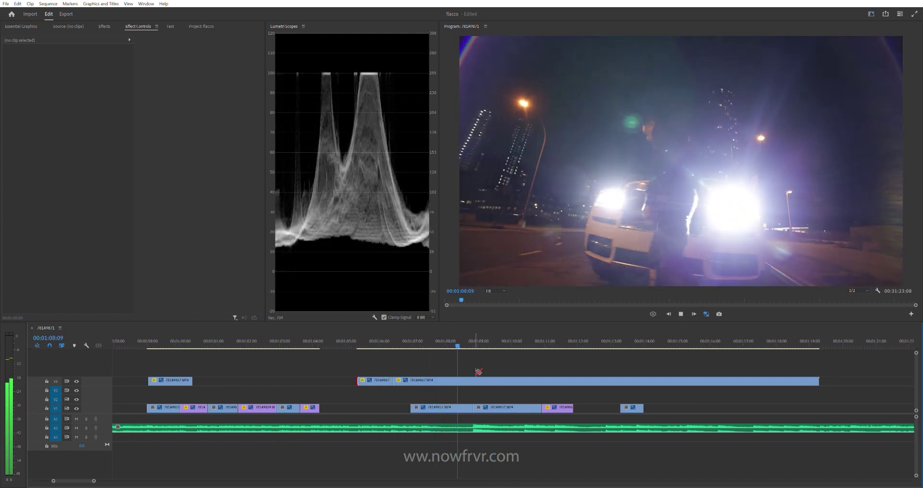
Step: Trim the long V4 clip's start to 1:12:20 and play past the new trim
scroll(478, 372, "down", 1)
scroll(478, 372, "down", 1)
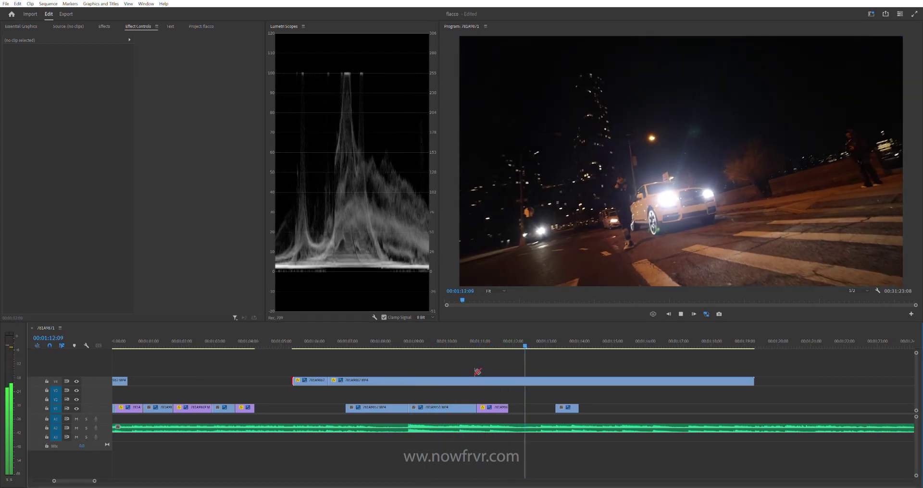
key("space")
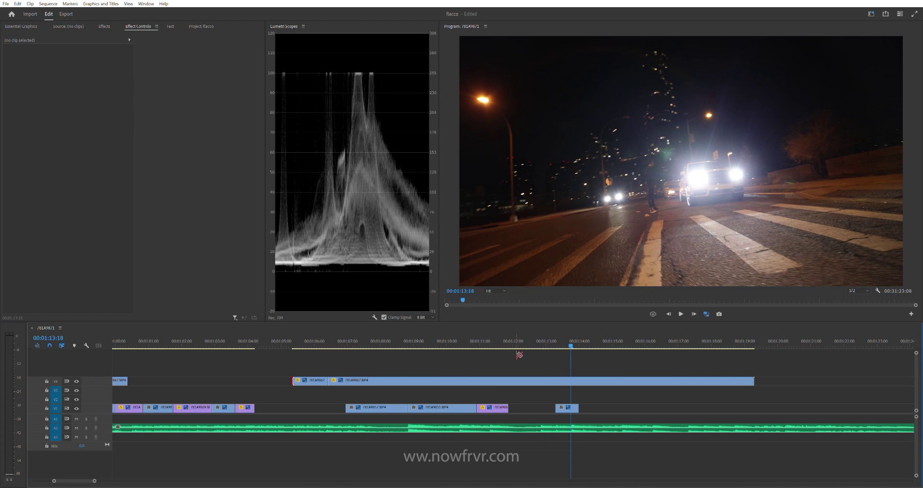
left_click(523, 336)
key("space")
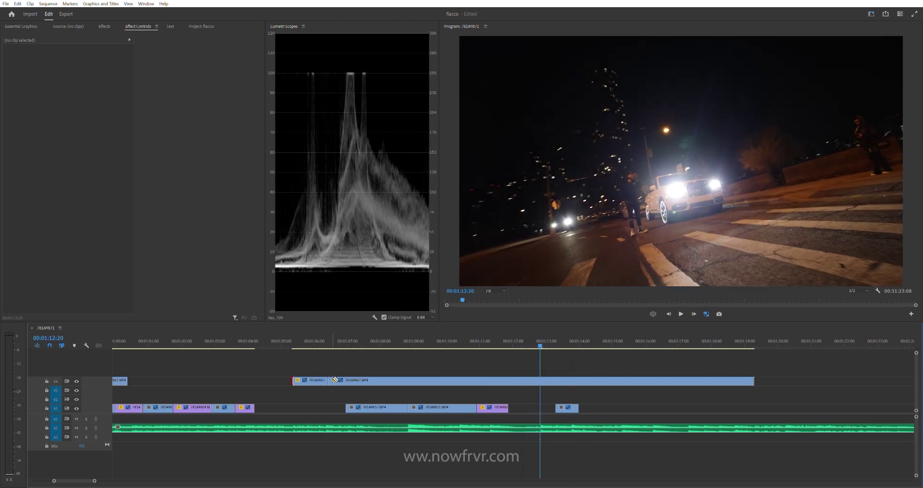
left_click_drag(334, 380, 544, 378)
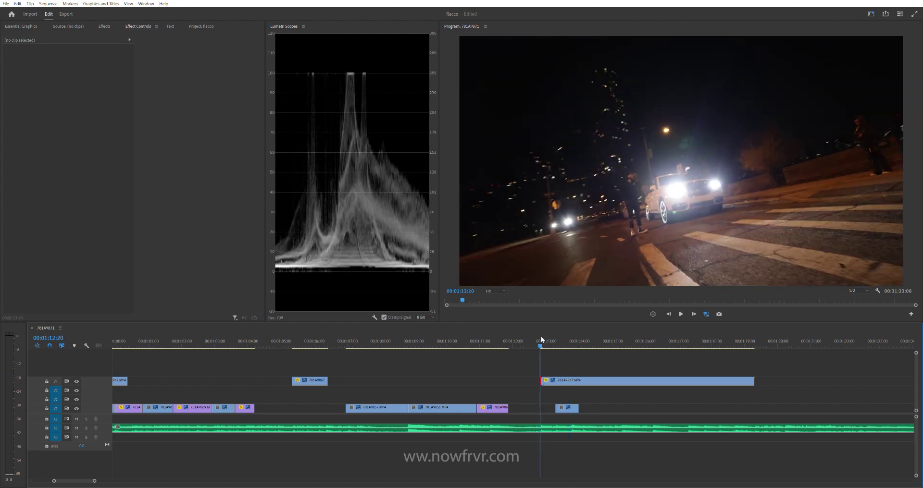
key("space")
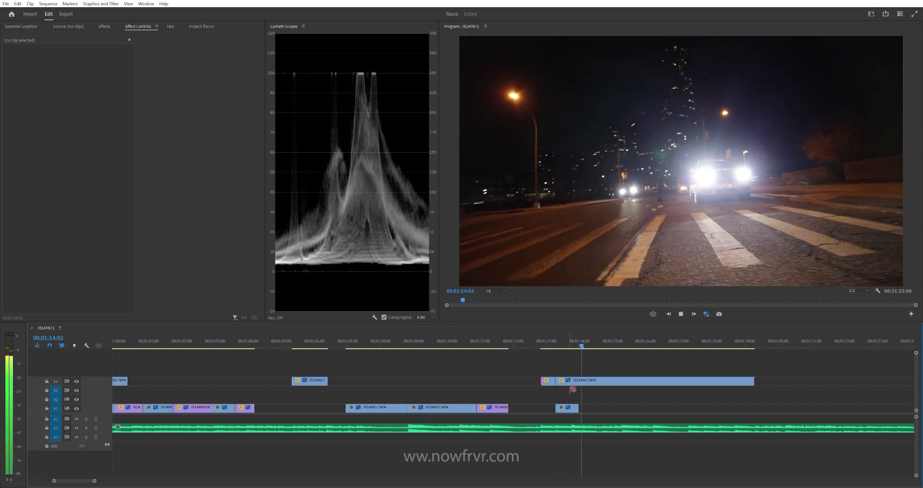
Step: Delete the remaining long V4 lens-flare clip and play from the sequence start
key("minus")
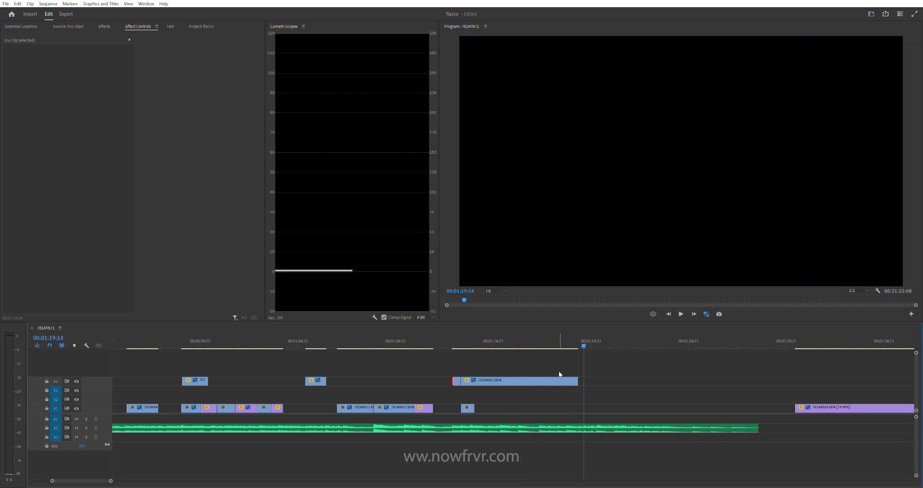
left_click(558, 379)
key("Delete")
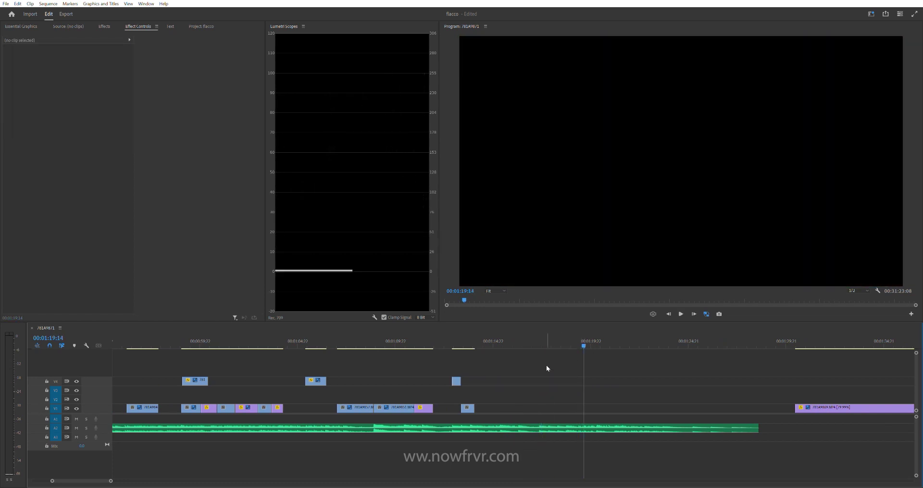
key("Home")
key("space")
key("equal")
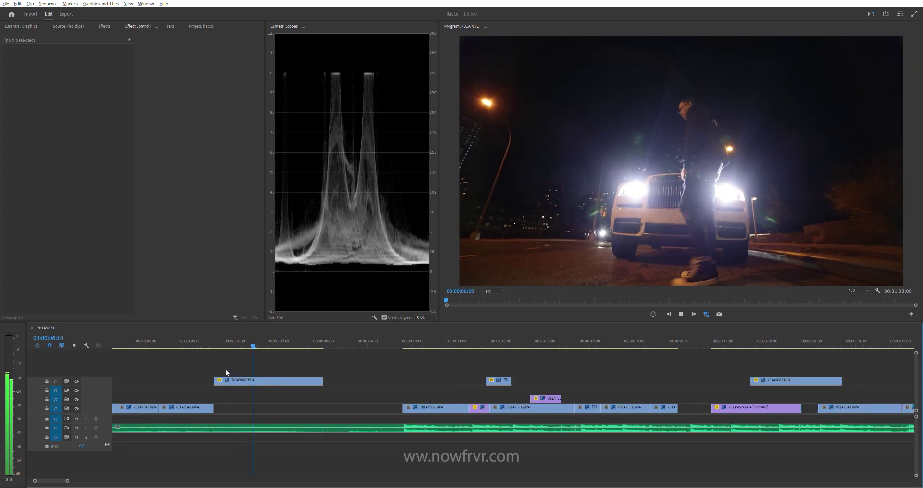
Step: Trim the short V4 781A9867 clip's end back to 00:00:12:01 and review it
left_click(206, 342)
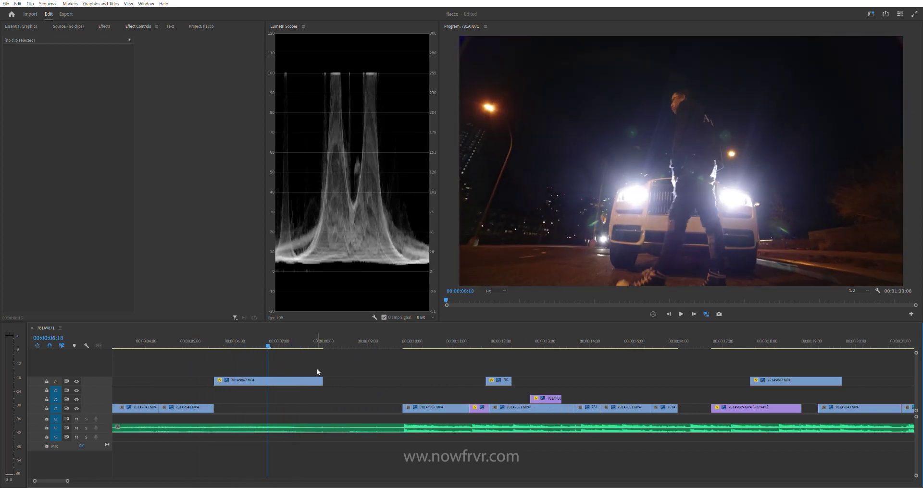
mouse_move(326, 376)
left_mouse_down()
mouse_move(293, 379)
mouse_move(274, 420)
left_mouse_up()
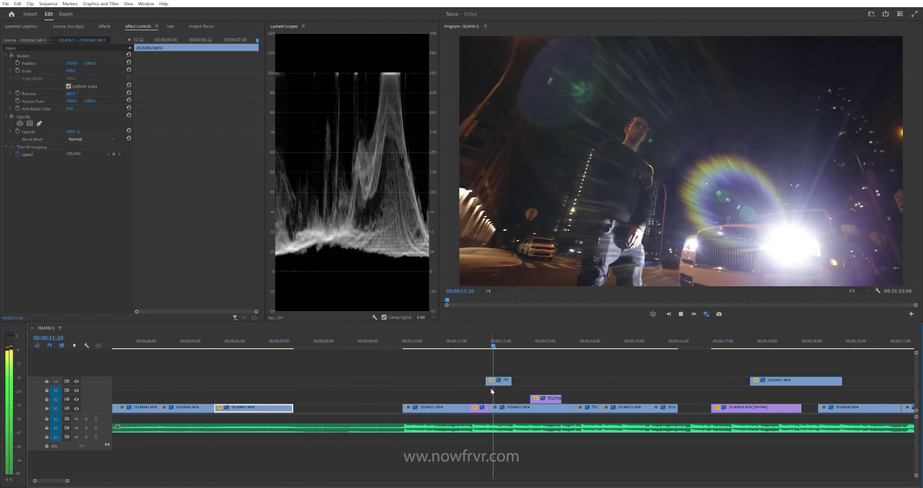
scroll(432, 369, "up", 2)
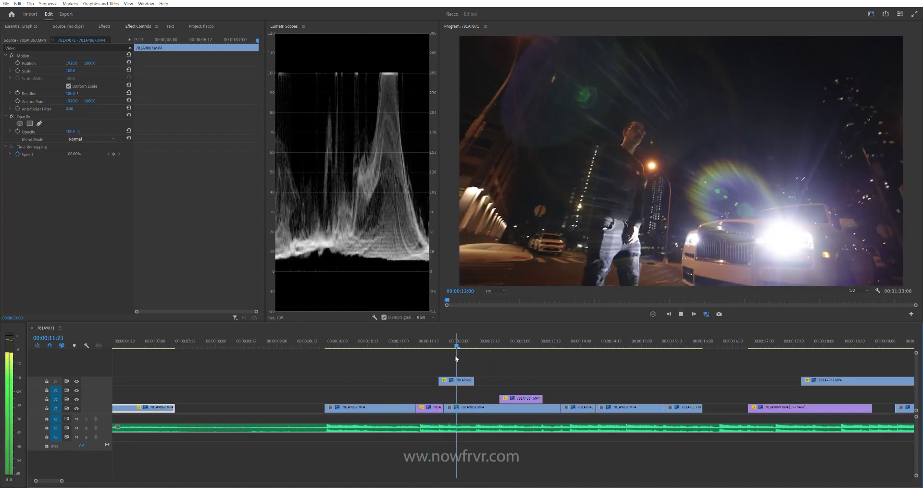
left_click_drag(474, 381, 465, 386)
key("space")
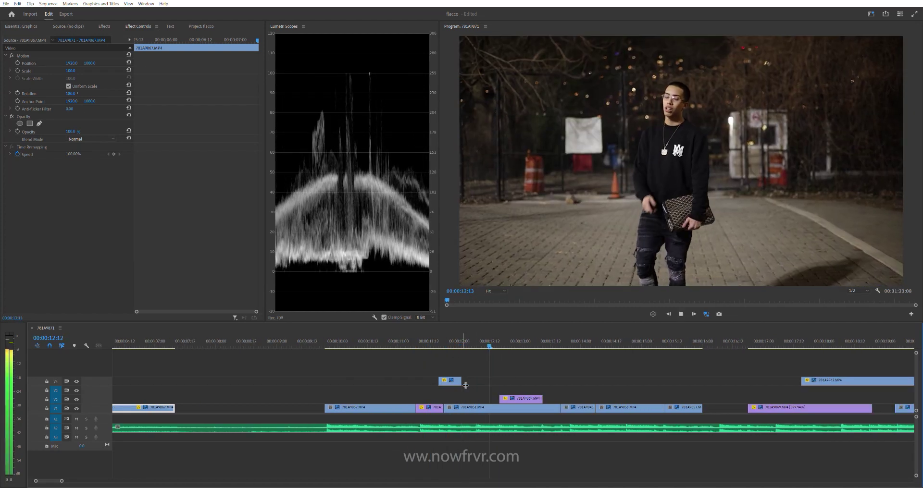
left_click(420, 339)
left_click(420, 339)
key("space")
Step: Trim the clip's start in to 00:00:11:17 and play the result
left_click_drag(427, 334, 443, 332)
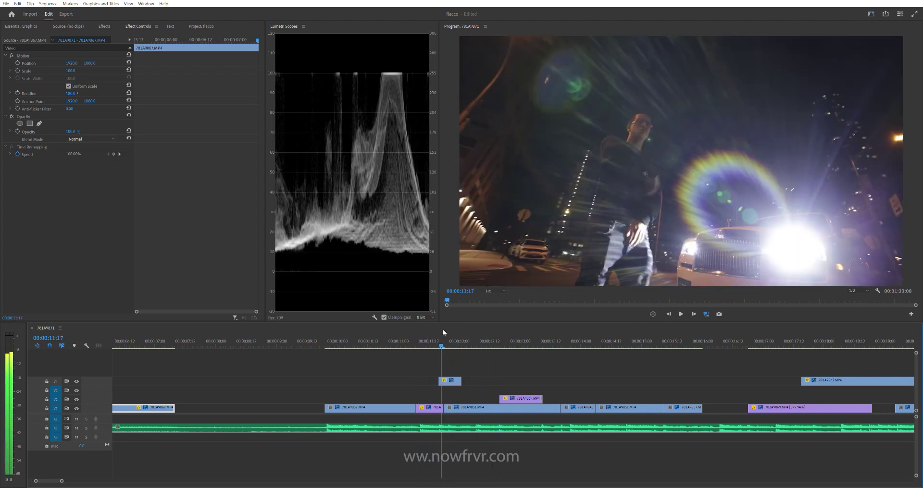
left_click(437, 366)
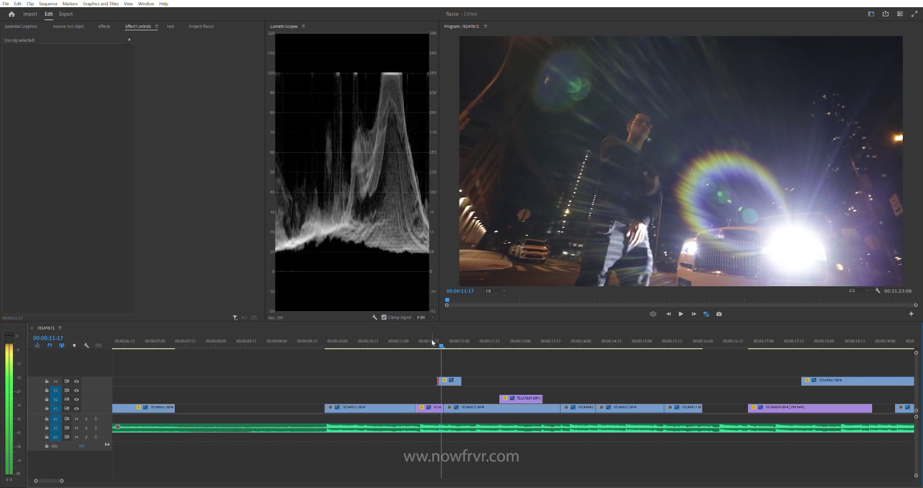
key("e")
key("space")
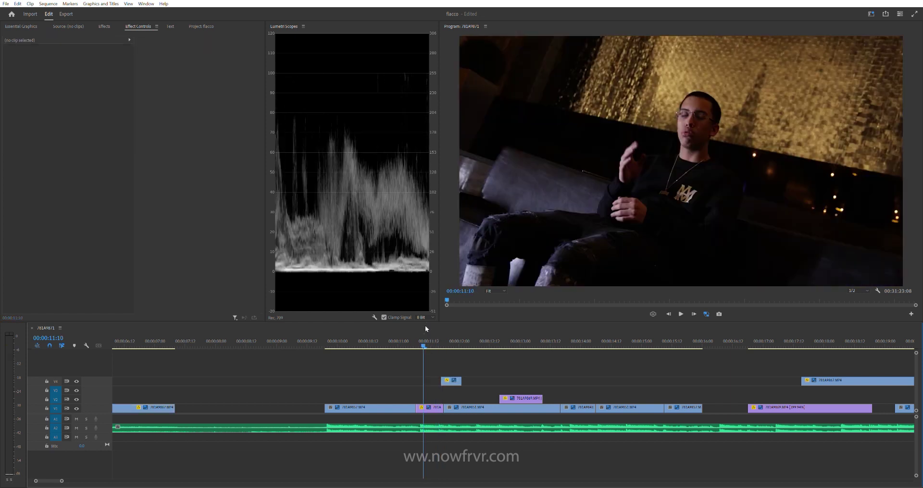
key("space")
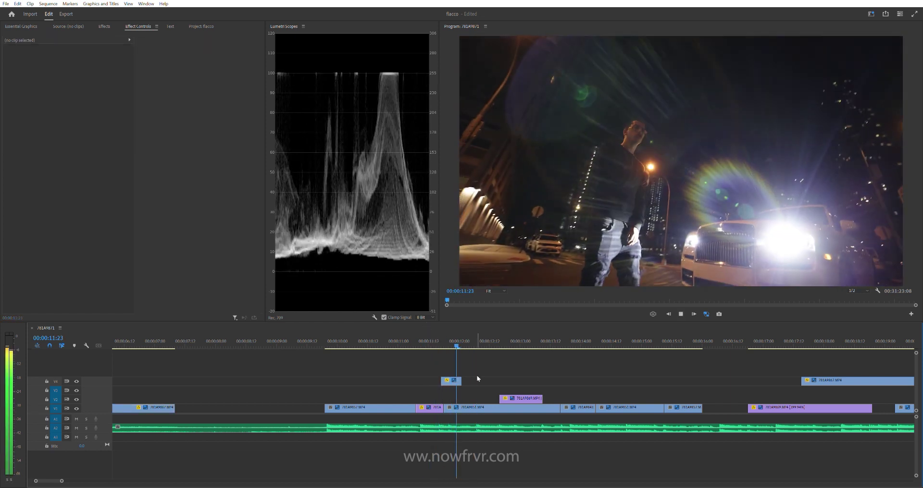
Step: Extend the V4 overlay clip's end slightly and move it down onto V1
left_click_drag(461, 381, 474, 380)
key("space")
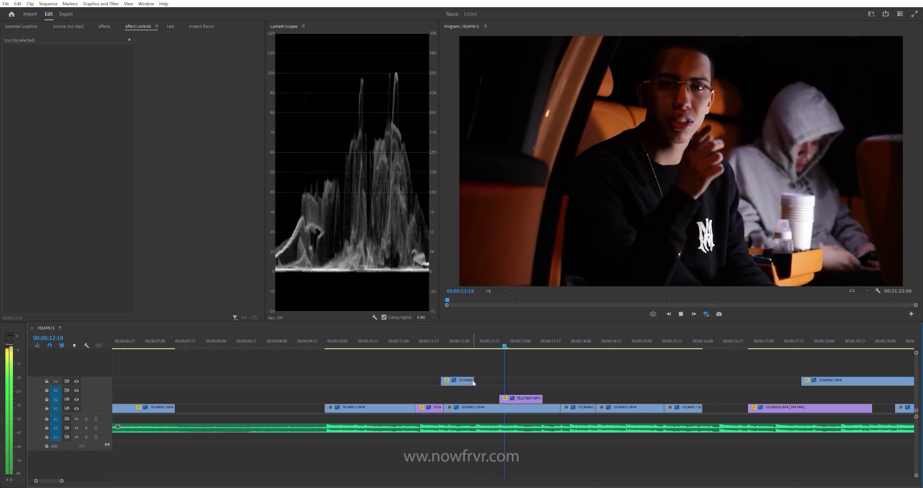
key("Up")
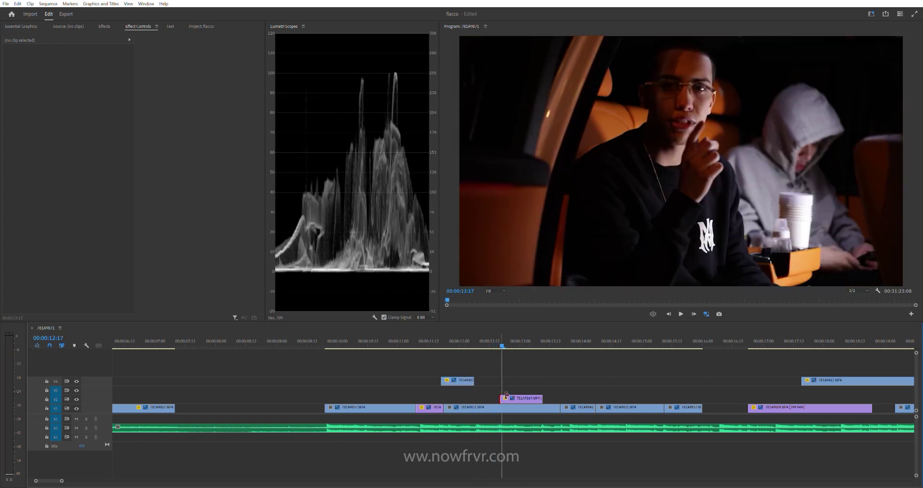
left_click(470, 340)
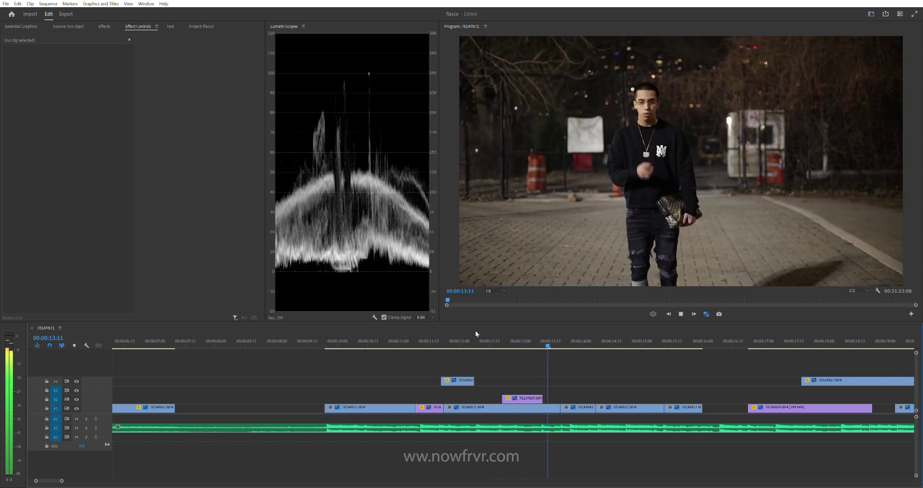
left_click_drag(456, 375, 457, 403)
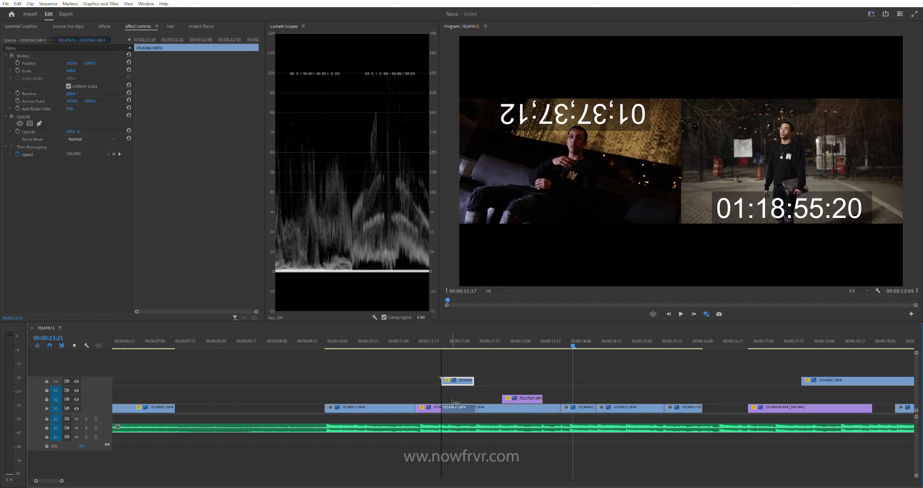
left_click(457, 340)
key("space")
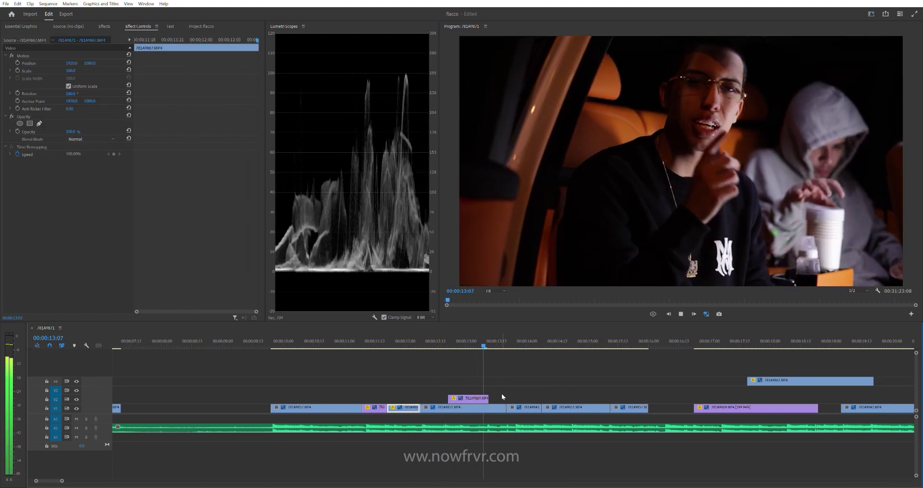
key("space")
Step: Trim the end of 781A9851 back to 00:00:13:13, closing the gap
left_click(499, 341)
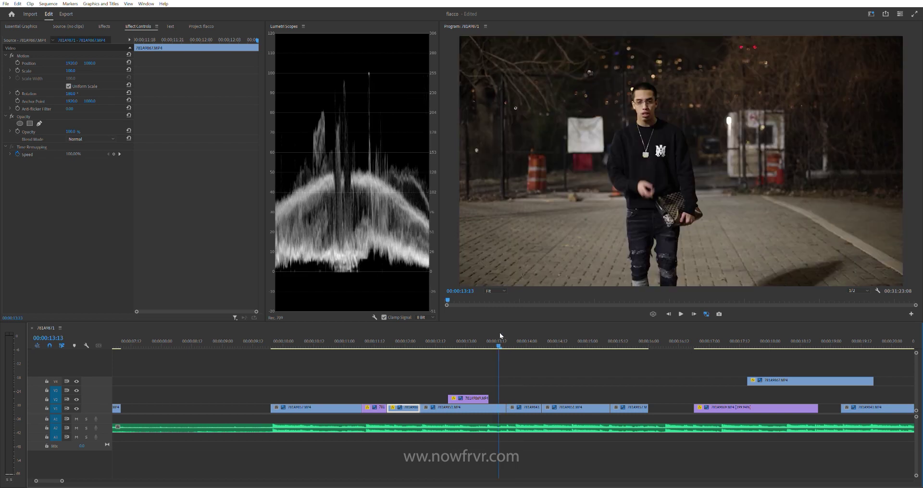
left_click_drag(504, 408, 488, 410)
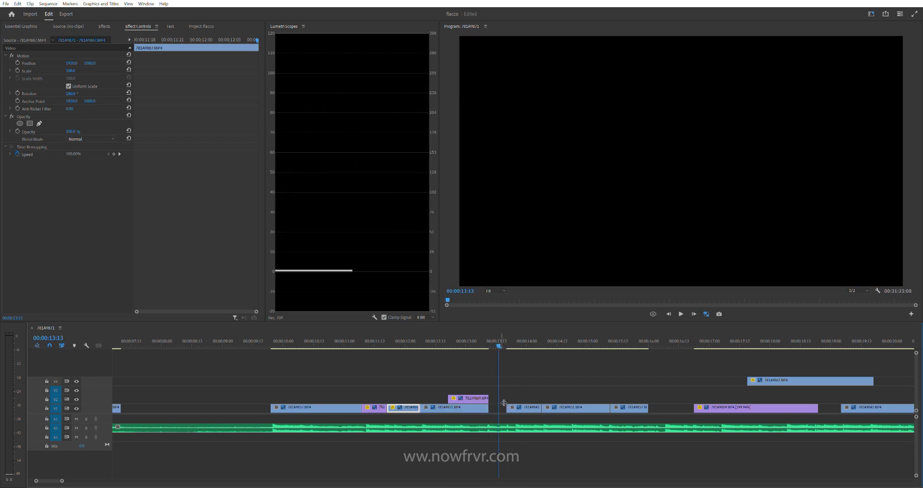
key("space")
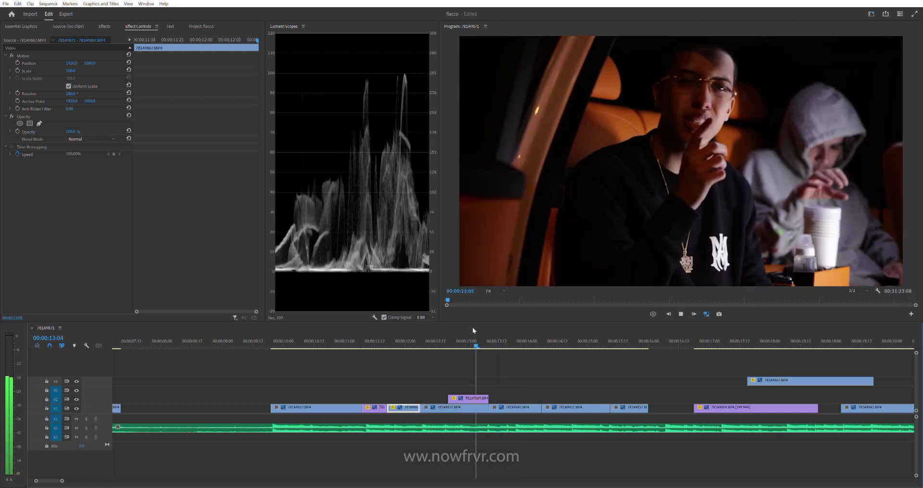
left_click_drag(465, 332, 439, 334)
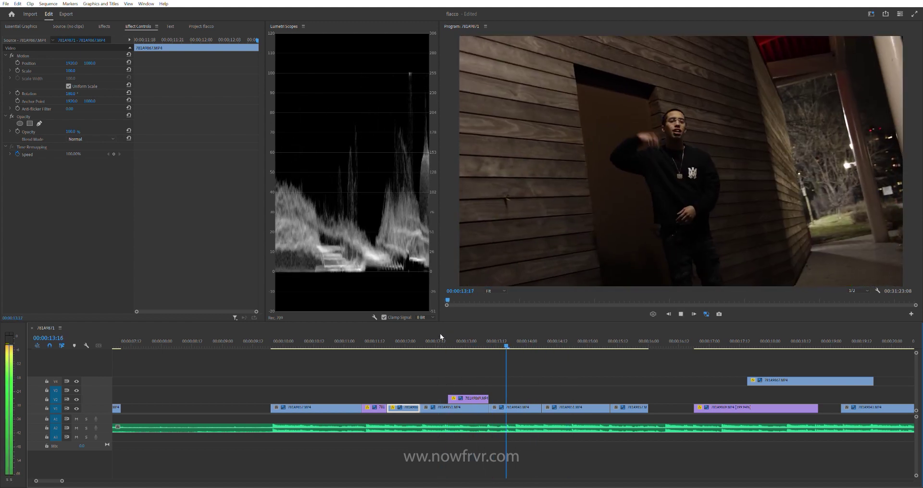
key("space")
key("space")
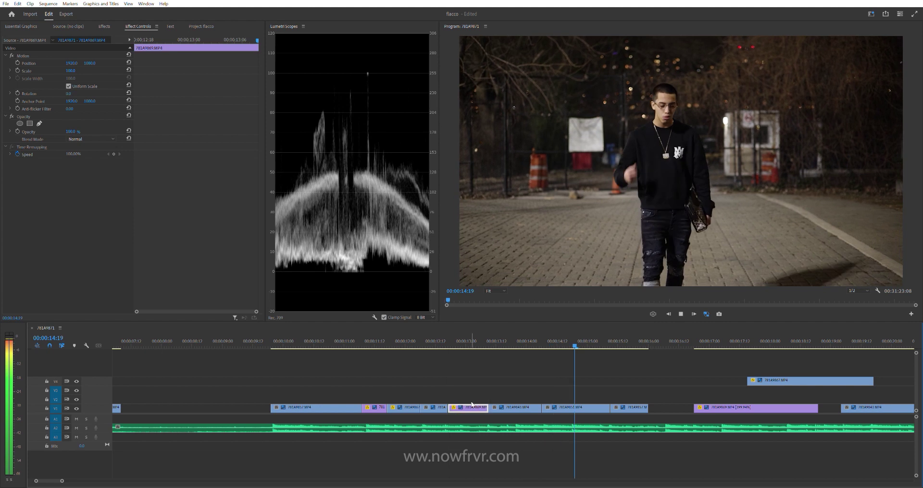
left_click(515, 334)
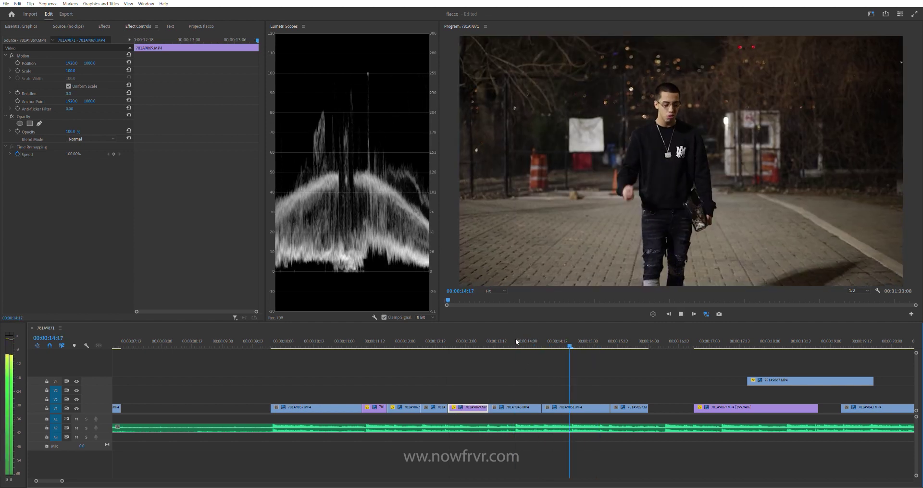
key("space")
Step: Roll the 781A9843/781A9851 edit point later and review around 00:00:12:07
left_click_drag(550, 406, 572, 406)
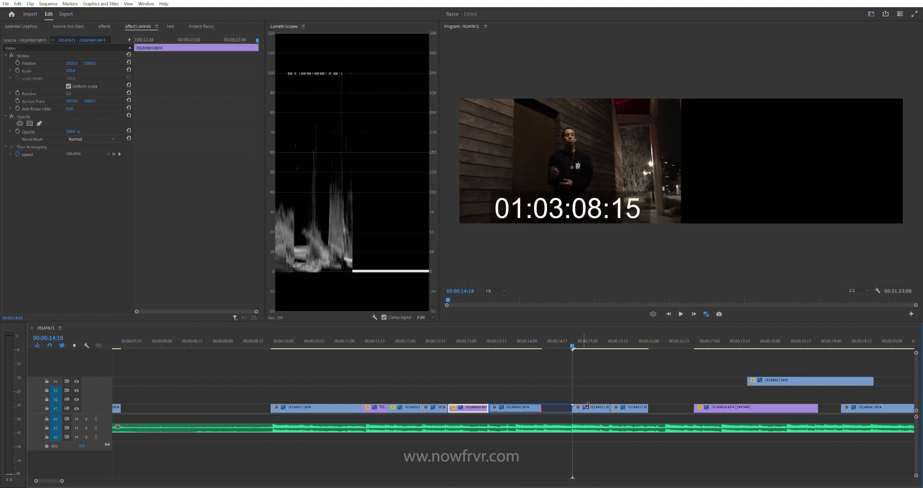
left_click(454, 343)
key("space")
left_click(422, 338)
key("space")
left_click(423, 338)
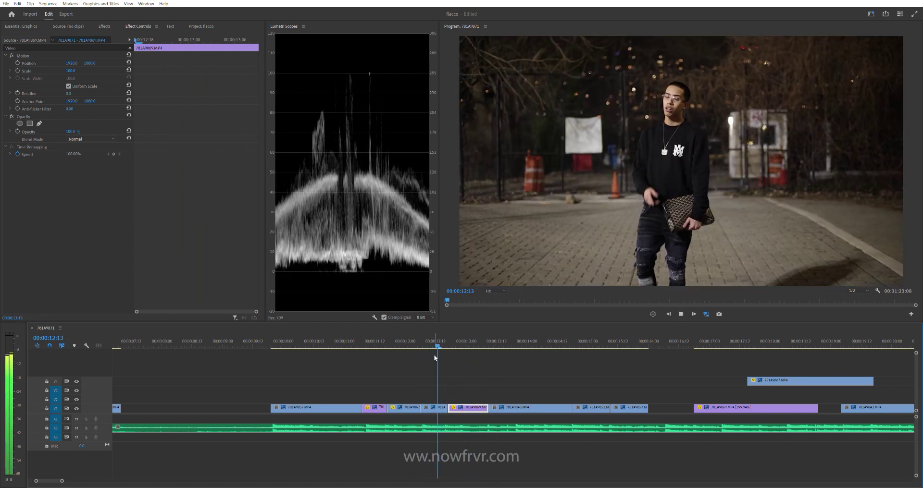
key("Left")
key("Left")
key("Left")
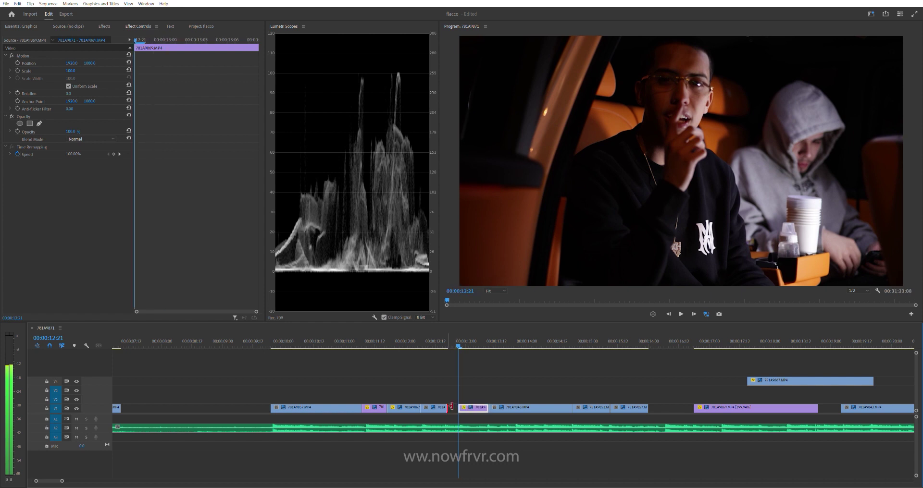
left_click(431, 335)
key("space")
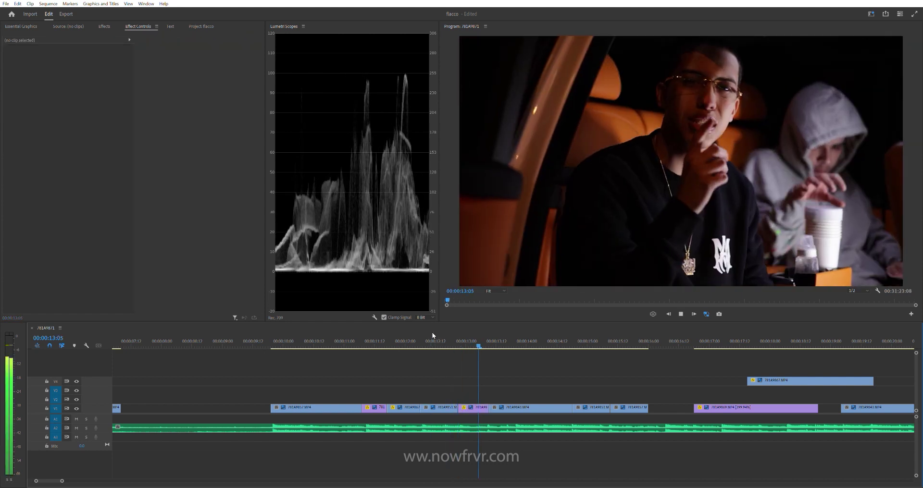
key("space")
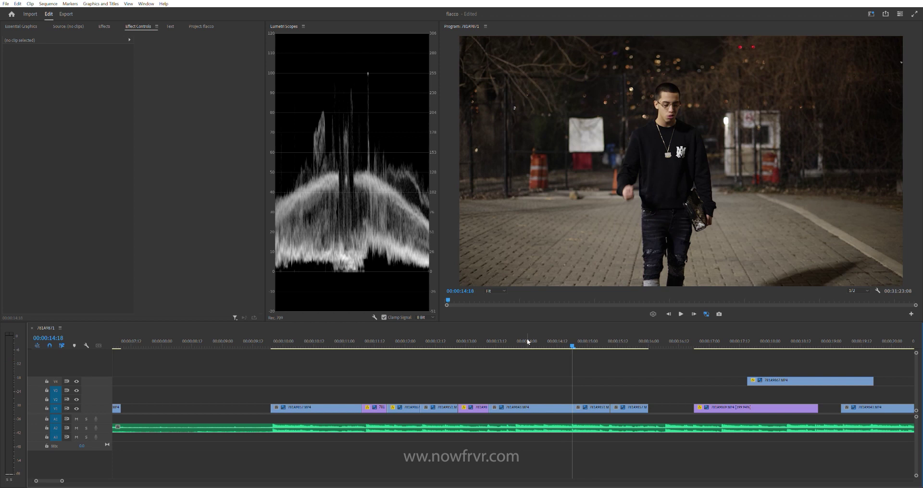
Step: Nudge the 781A9843 clip one frame earlier and play it back
key("Up")
key("Up")
key("Right")
left_click(562, 405)
key("alt+Left")
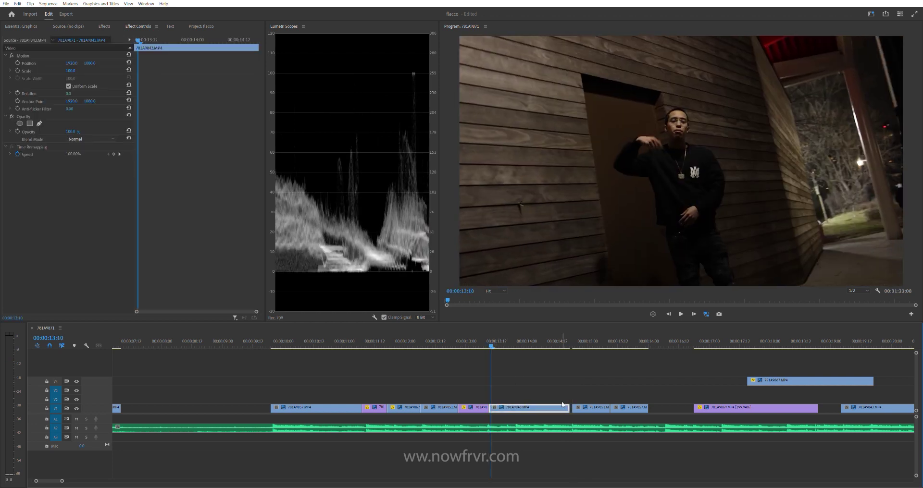
key("space")
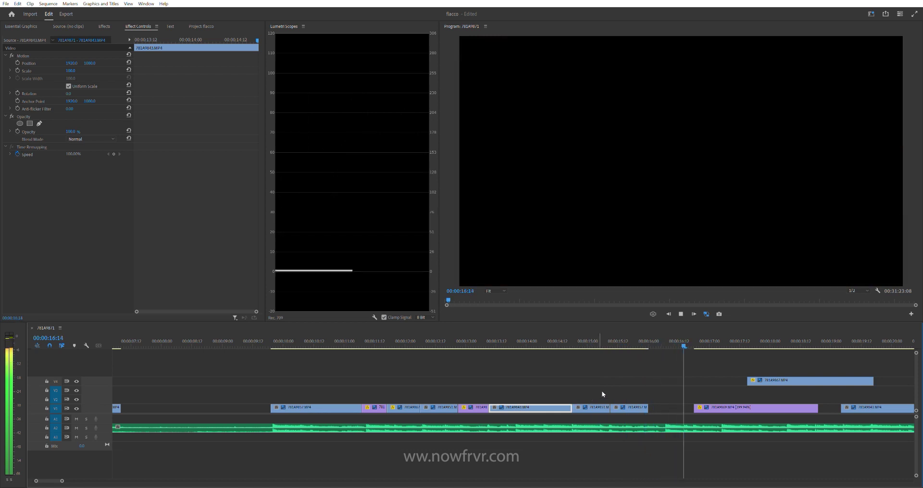
left_click(607, 337)
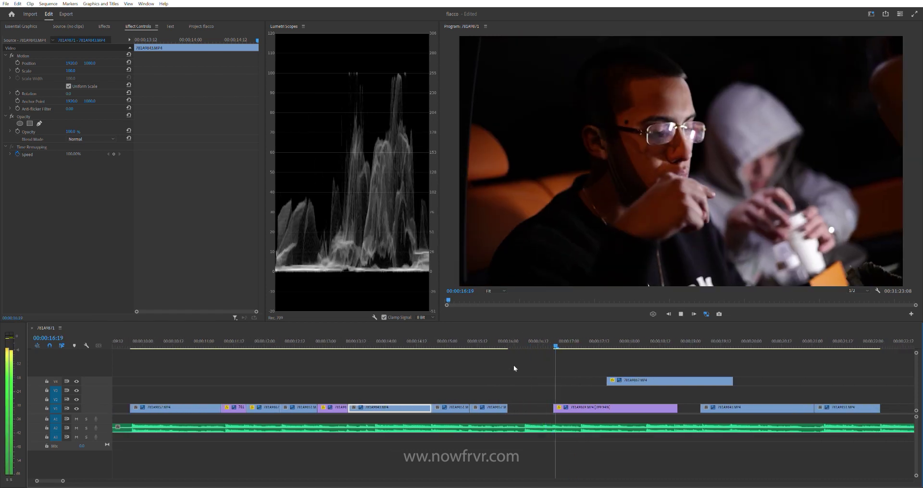
Step: Move the 781A9867 overlay clip near 0:17:21 from V4 down onto V1
left_click(557, 341)
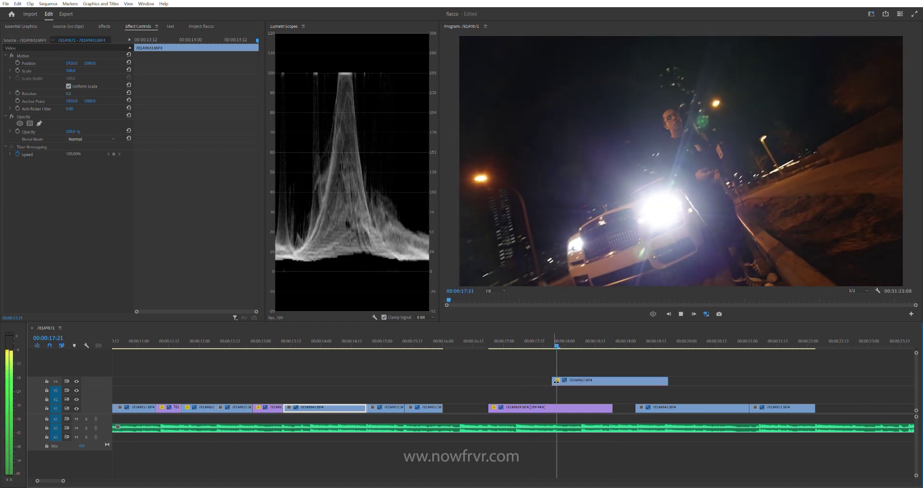
key("space")
key("space")
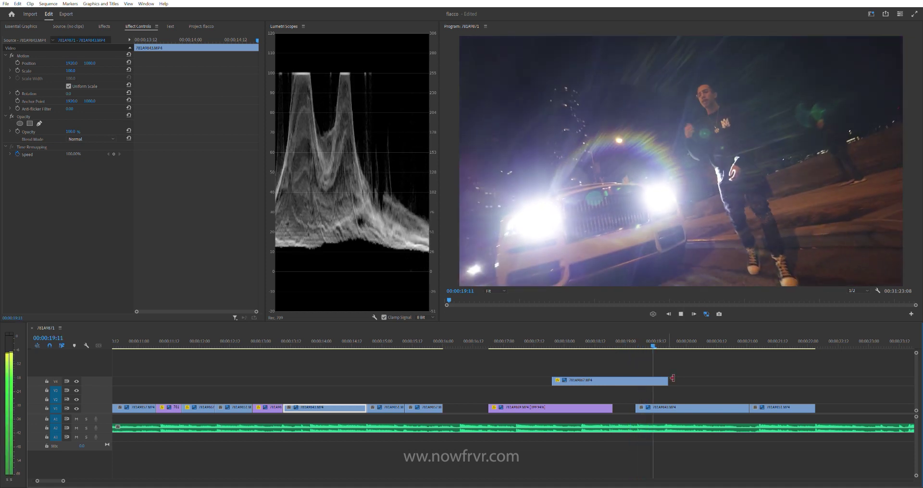
left_click(594, 378)
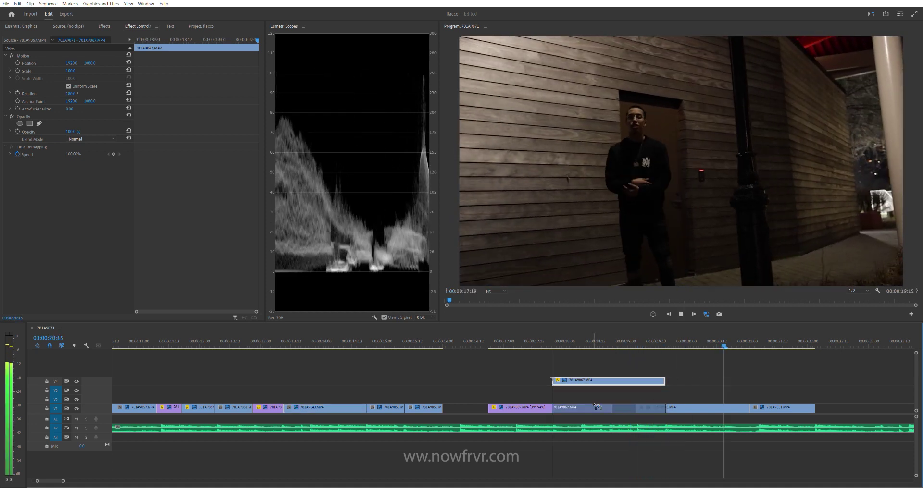
left_click_drag(595, 378, 595, 408)
key("minus")
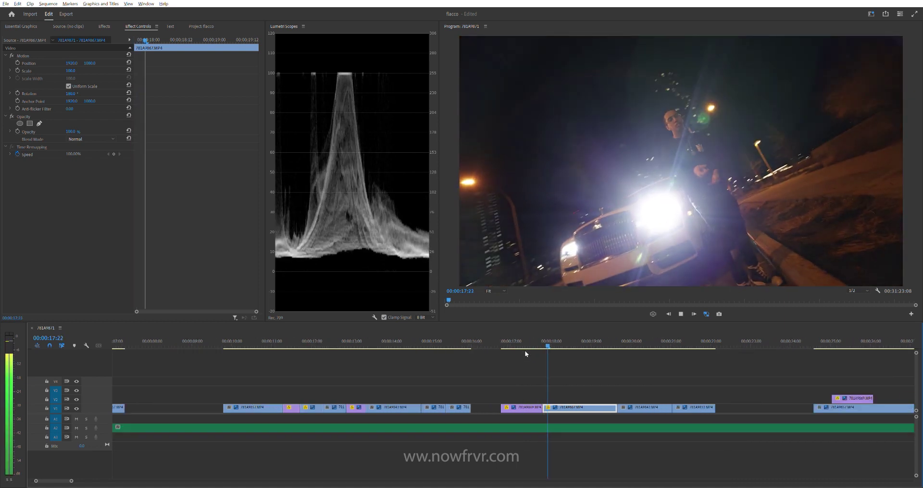
left_click(530, 345)
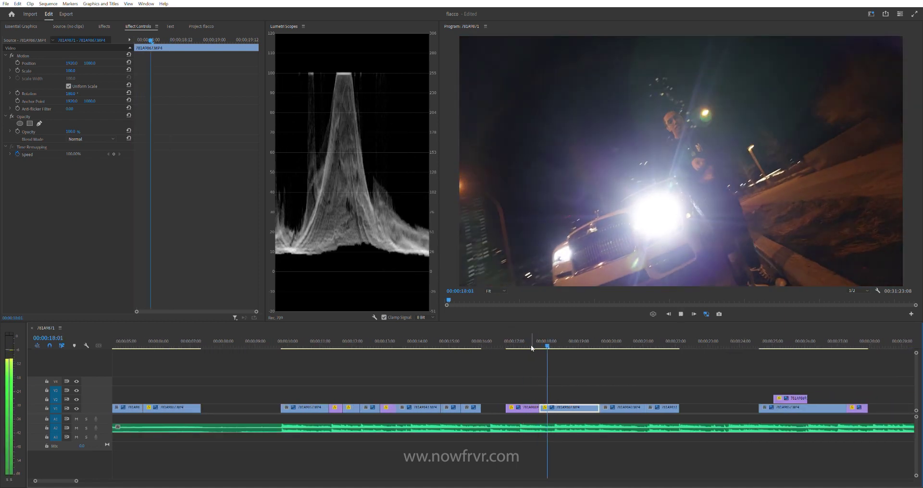
key("minus")
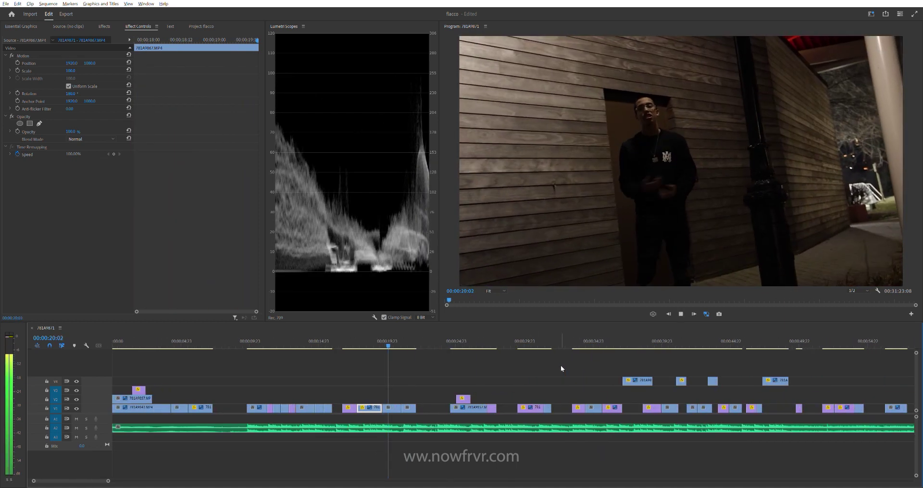
left_click(621, 336)
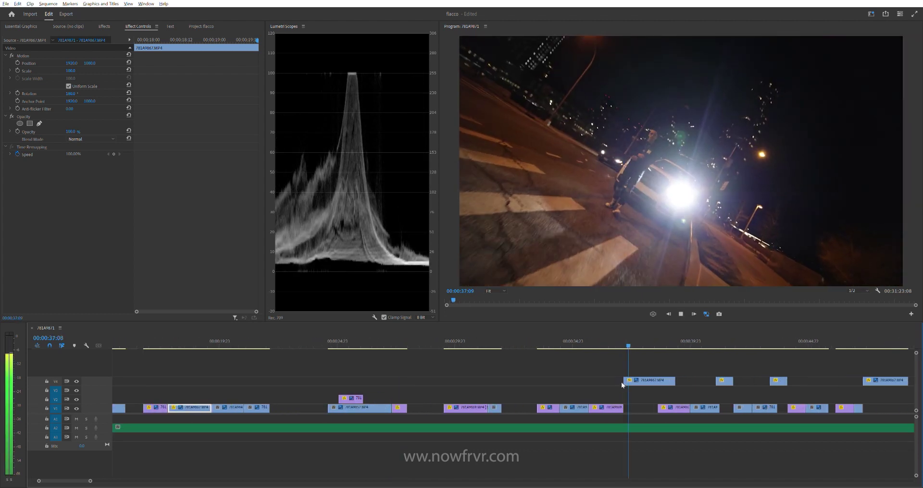
Step: Trim the V4 clip near 0:37 shorter and move it down into the V1 gap
key("equal")
left_click(547, 340)
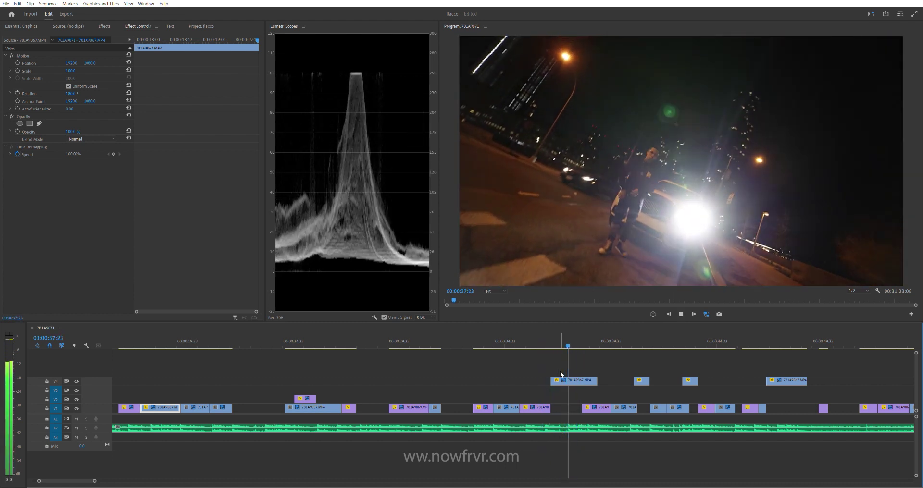
key("space")
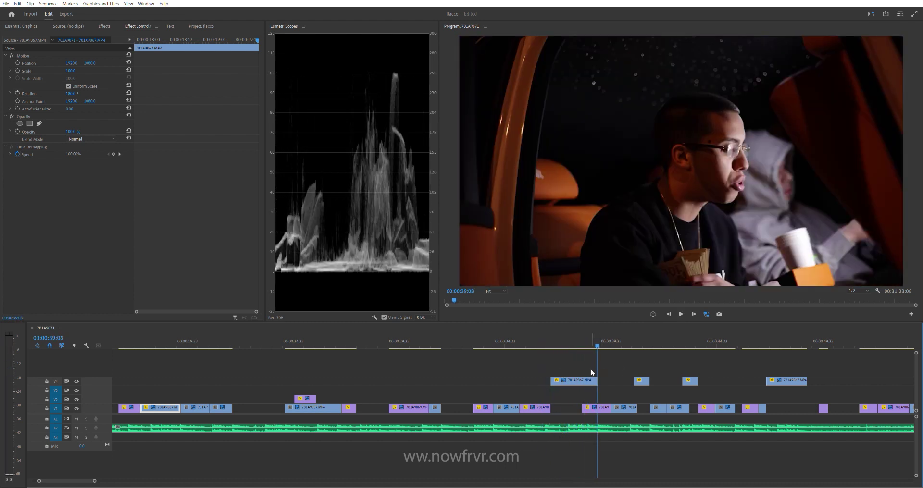
left_click(552, 342)
key("space")
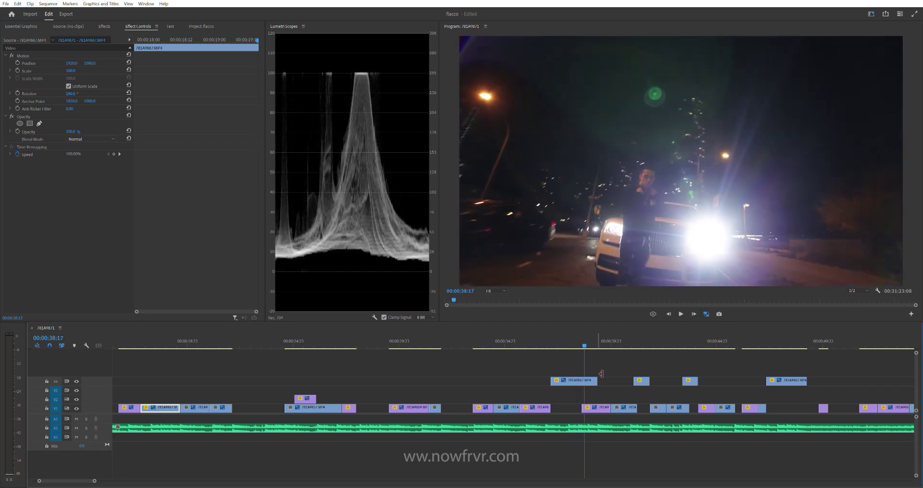
left_click_drag(588, 383, 584, 382)
key("space")
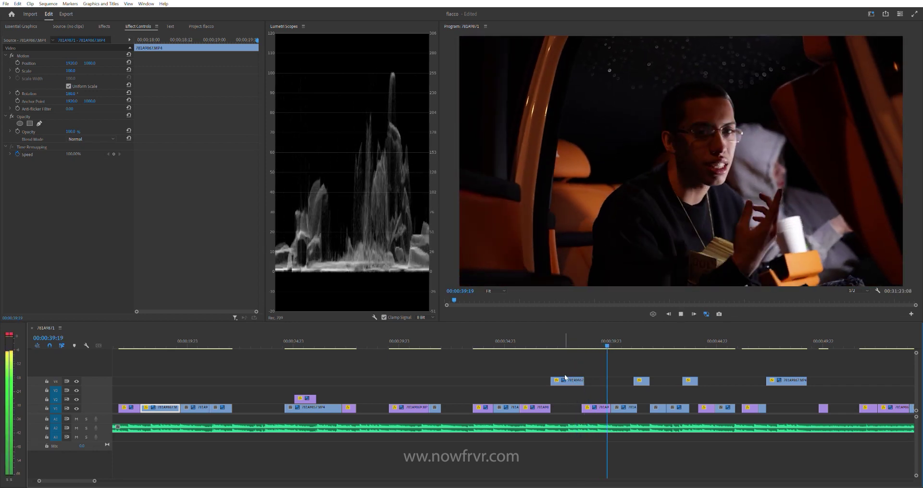
left_click_drag(563, 381, 565, 408)
Step: Trim the V1 clip at the edit point near 38:11 and review the cut
left_click(558, 342)
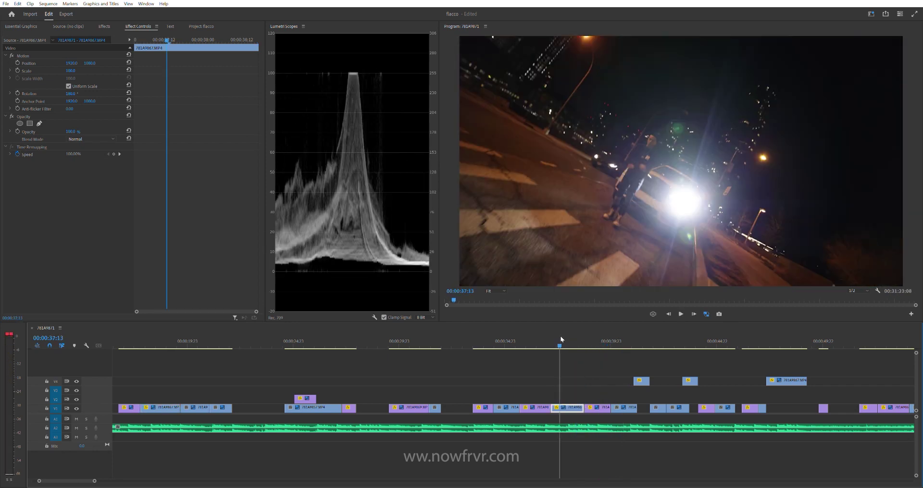
key("space")
left_click(568, 342)
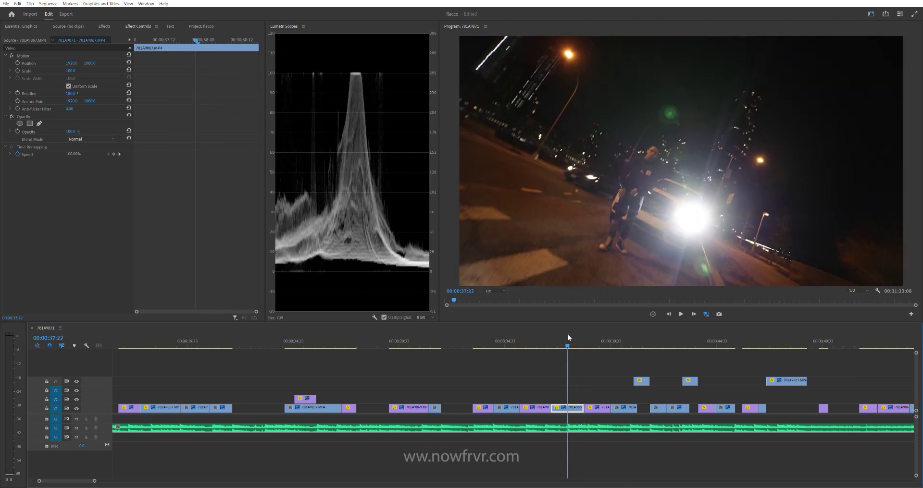
key("space")
left_click_drag(580, 405, 585, 398)
key("=")
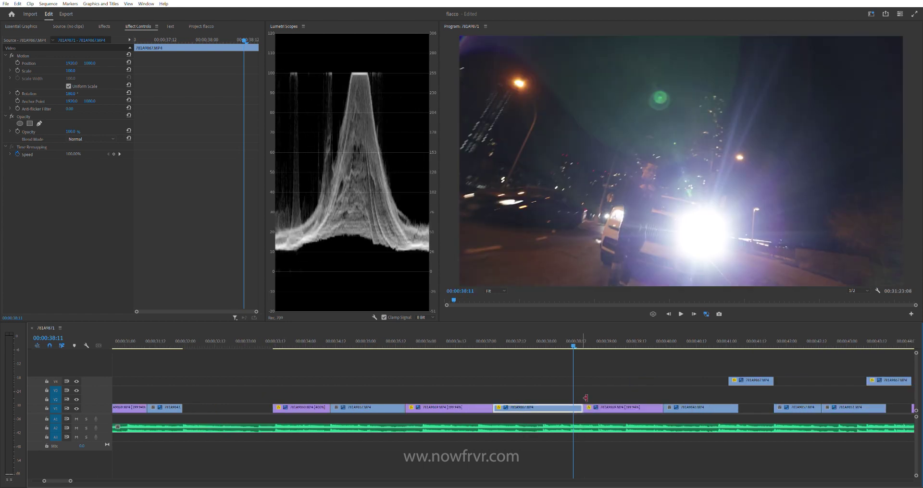
key("space")
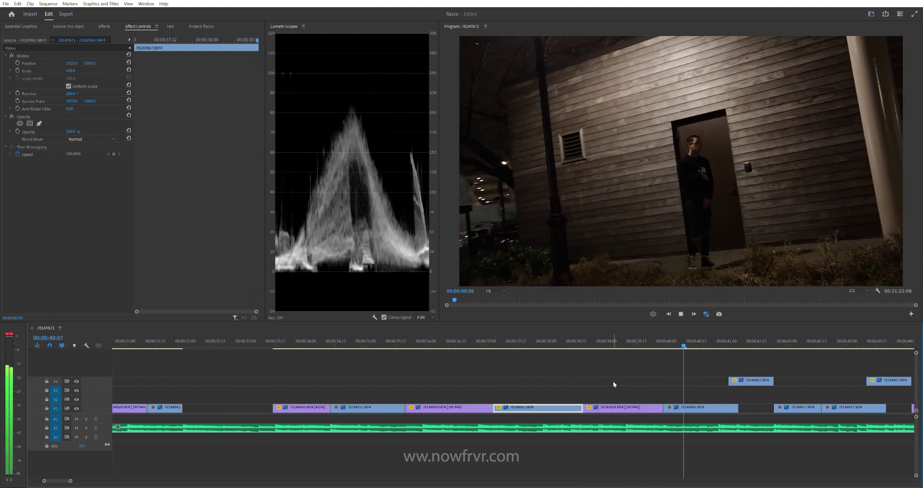
Step: Move the next V4 lens-flare clip around 41 seconds down onto V1
key("minus")
key("minus")
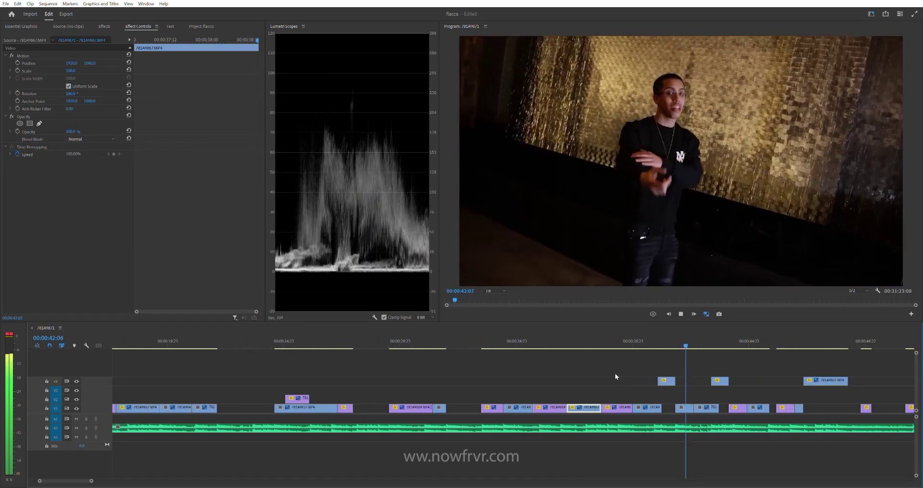
key("minus")
key("minus")
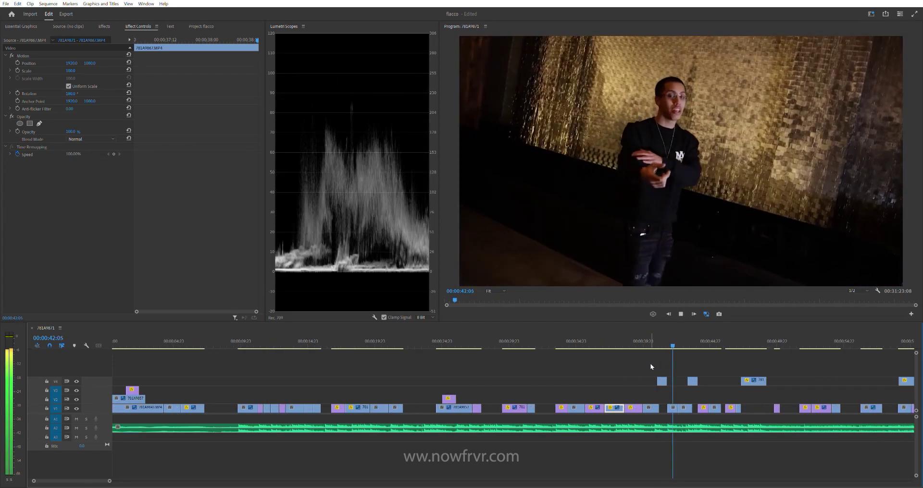
key("space")
key("equal")
key("equal")
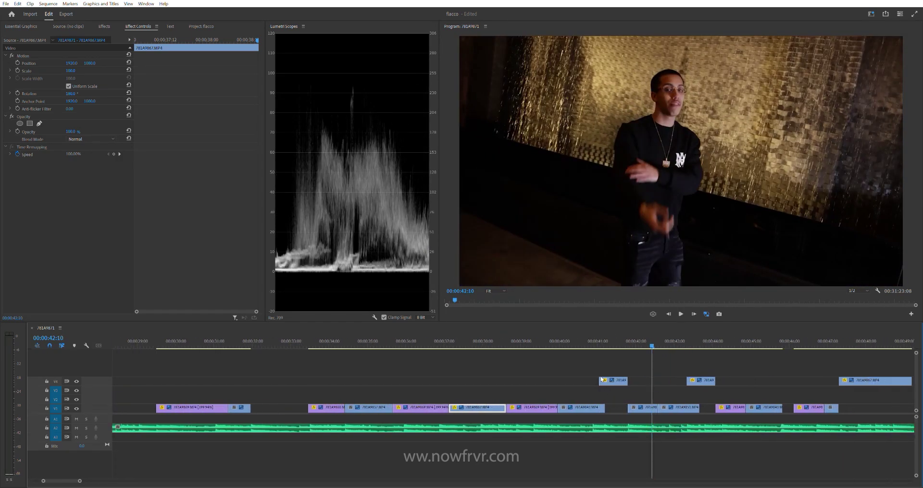
left_click(590, 340)
key("space")
key("space")
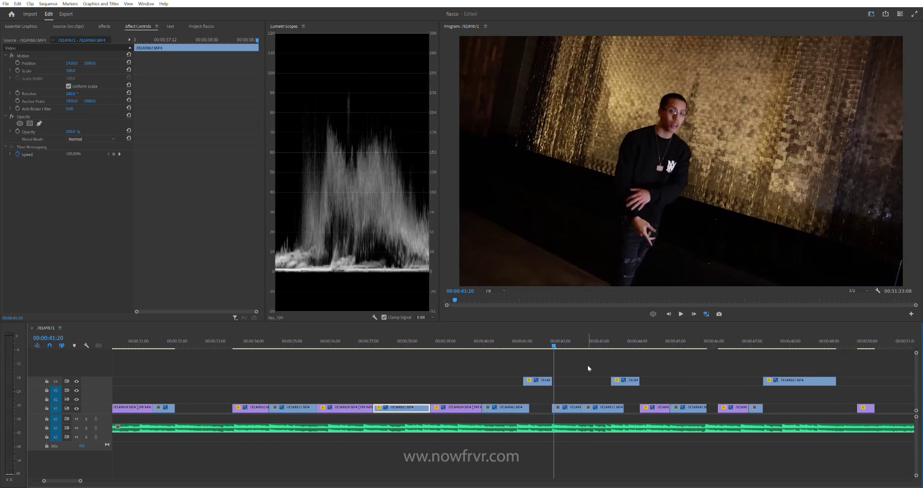
left_click_drag(537, 381, 539, 404)
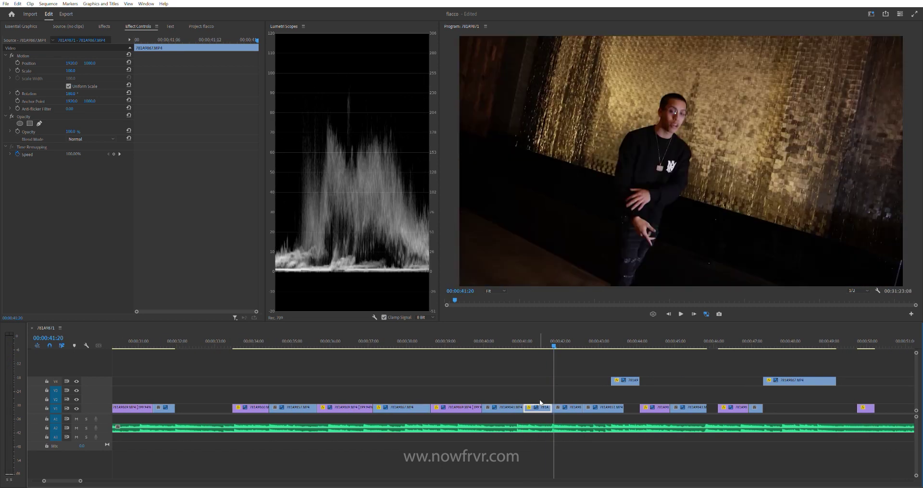
key("space")
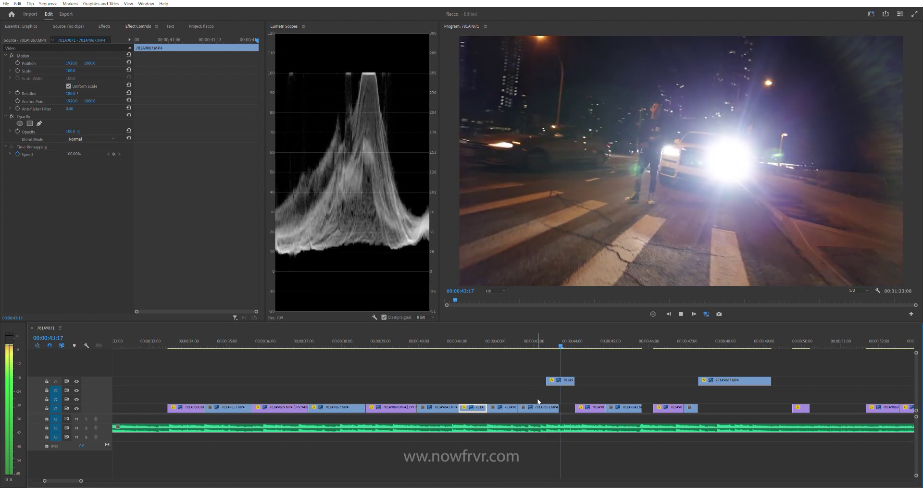
Step: Move another V4 lens-flare clip near 0:43 down onto V1
key("space")
left_click(546, 342)
key("space")
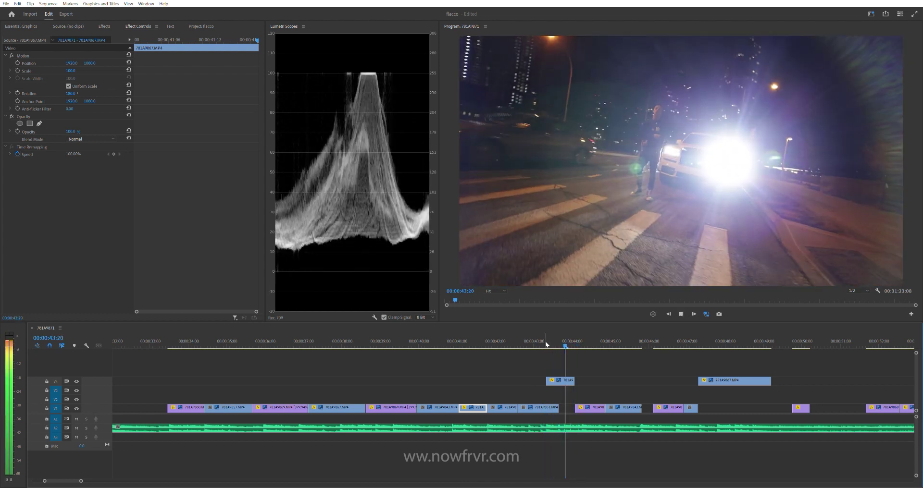
left_click(548, 346)
left_click_drag(564, 381, 565, 410)
key("space")
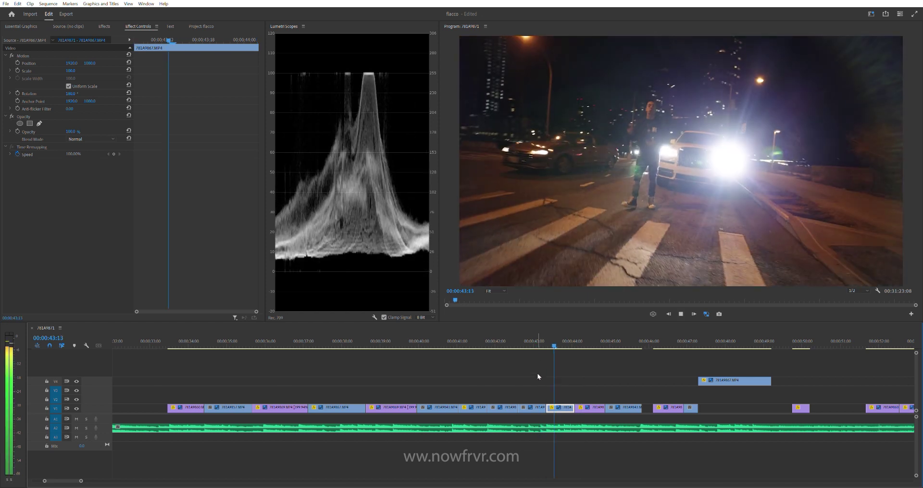
Step: Move the lens-flare clip near 47 seconds from V4 down onto V1
key("minus")
key("equal")
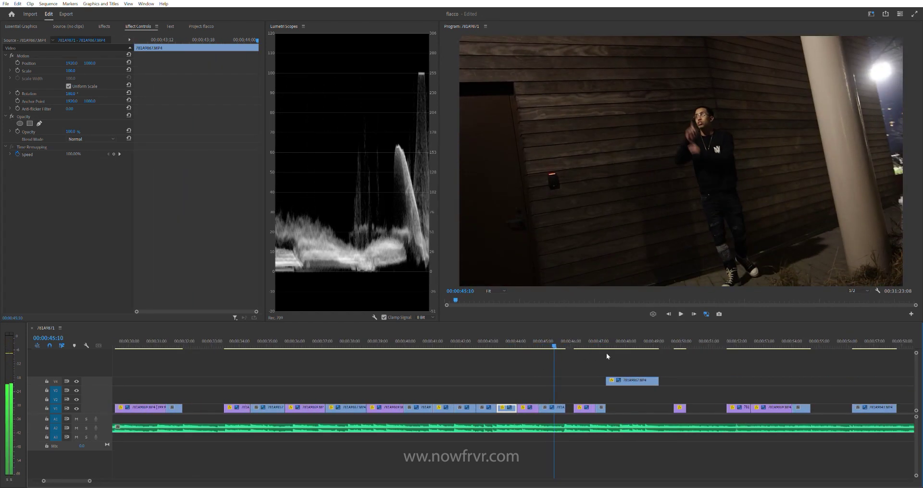
key("equal")
scroll(619, 366, "up", 1)
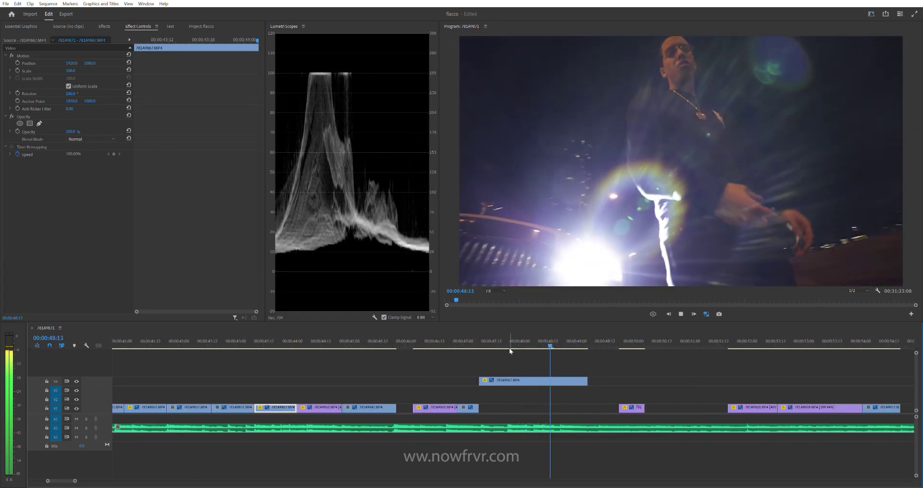
key("space")
key("space")
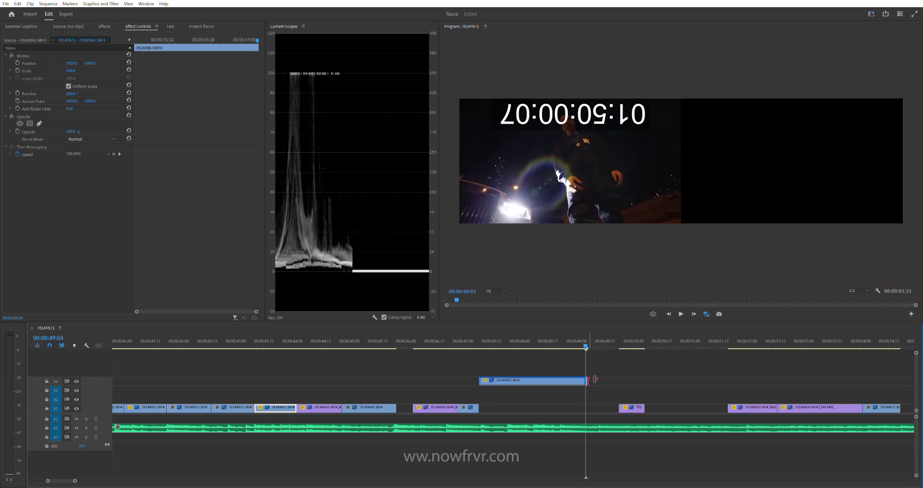
left_click_drag(541, 379, 541, 407)
key("Up")
key("Up")
key("Up")
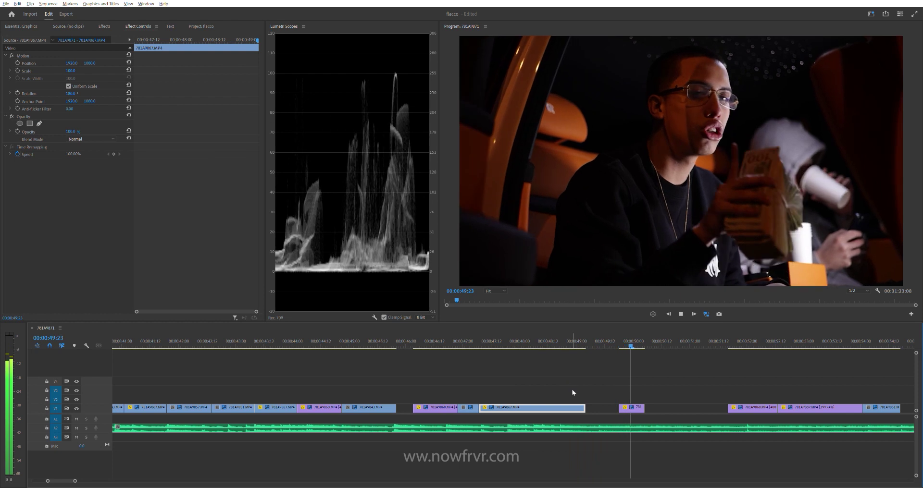
Step: Trim the start edge of the 781A9867 clip on V4 near one minute
key("minus")
key("minus")
key("minus")
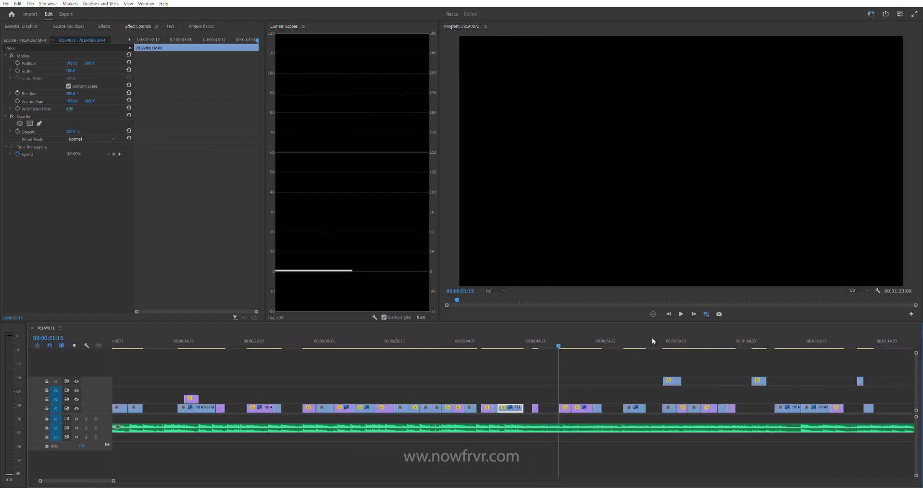
left_click(662, 342)
key("equal")
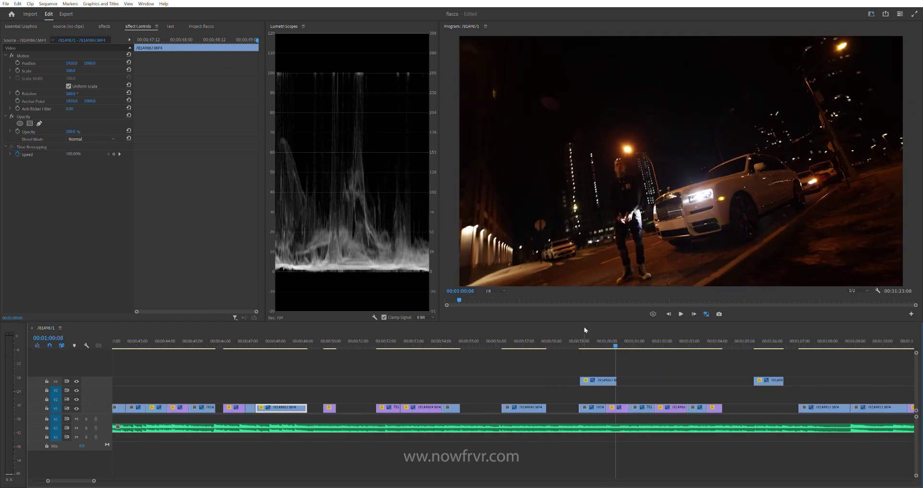
left_click(596, 339)
left_click(585, 377)
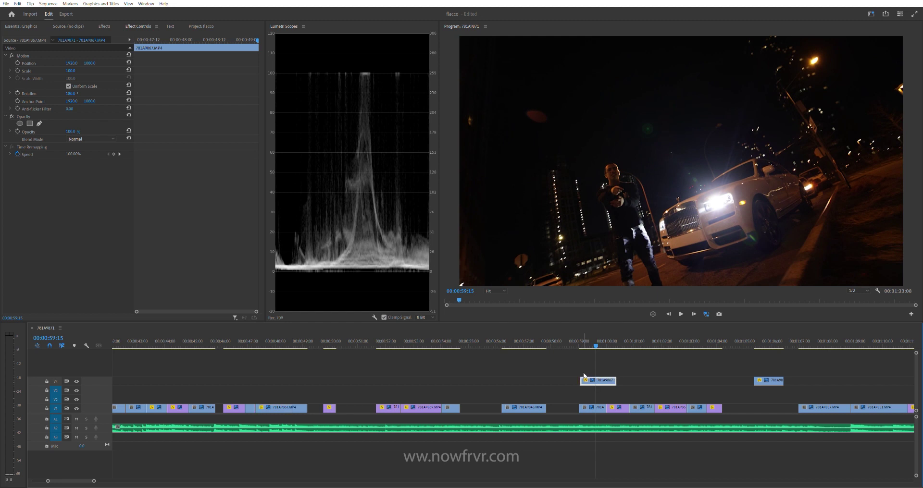
left_click_drag(585, 380, 603, 380)
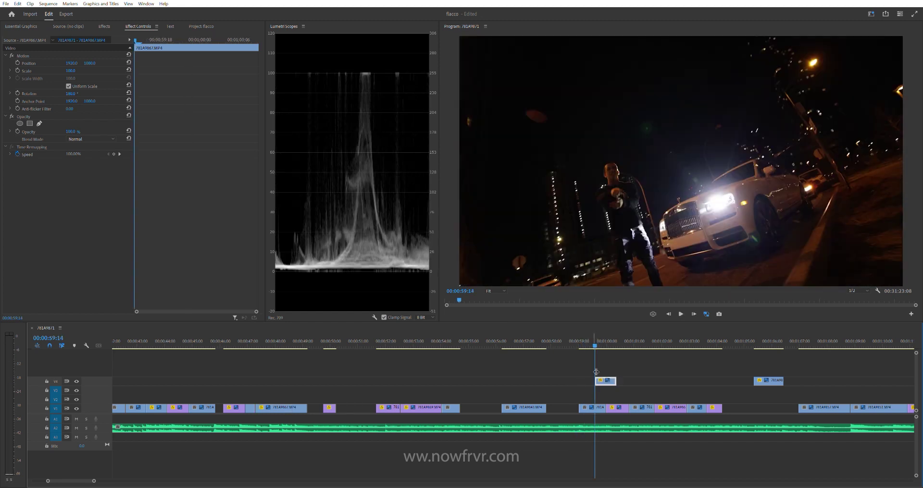
Step: Play back the trimmed 781A9867 clip around 59:00 to 1:00:11 to review the cut
left_click(576, 342)
key("space")
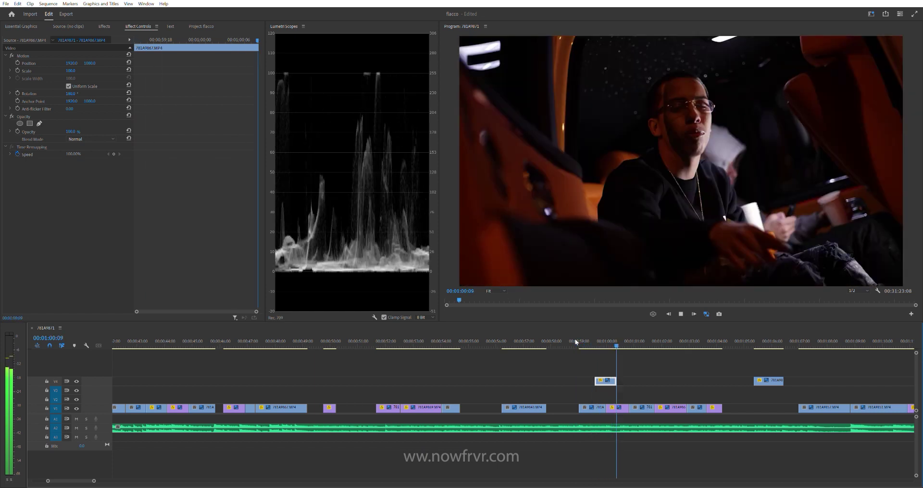
key("space")
left_click(597, 342)
key("space")
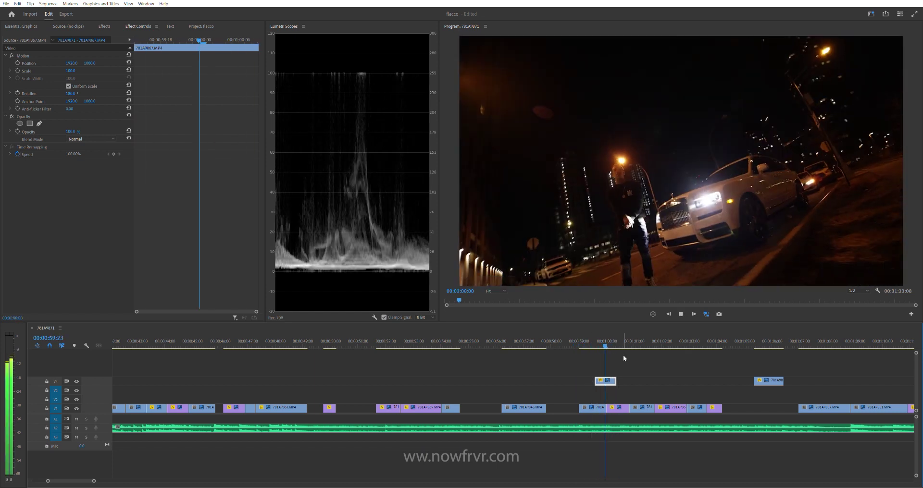
key("space")
key("Left")
key("Left")
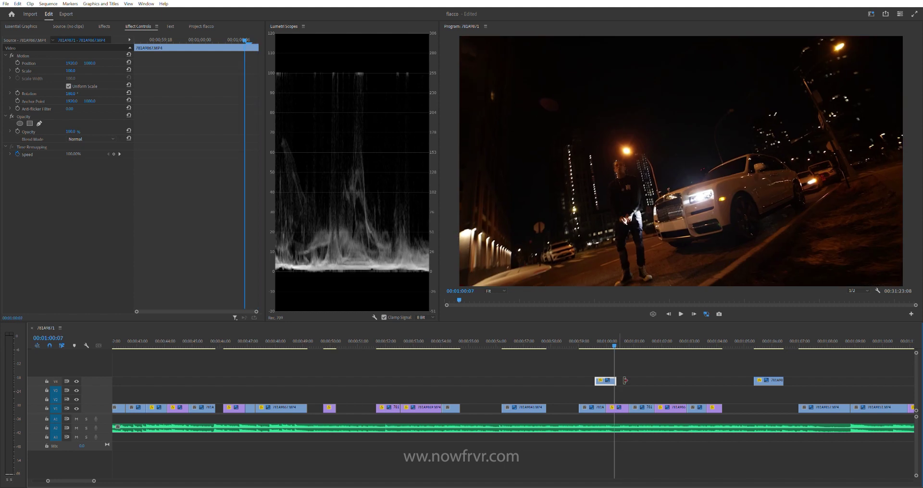
left_click(580, 342)
key("space")
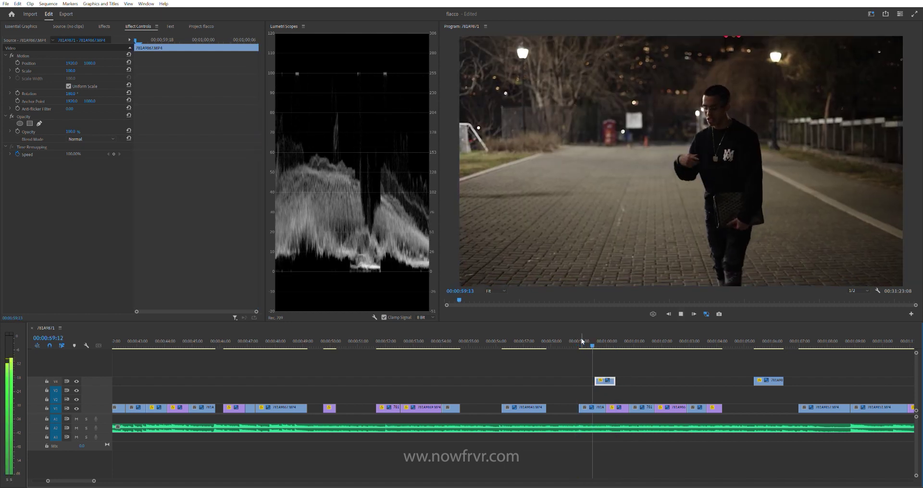
left_click(581, 342)
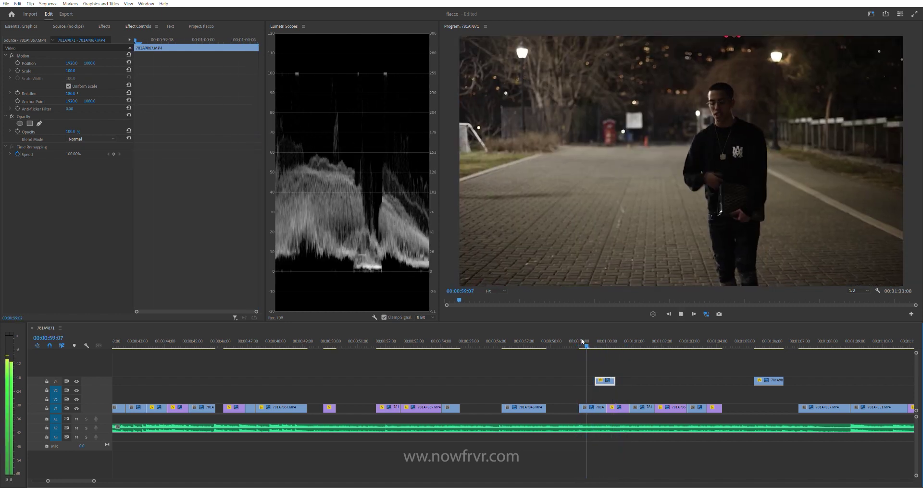
key("space")
Step: Replay the cut through 1:01:13, then drop the trimmed 781A9867 clip onto V1
key("Up")
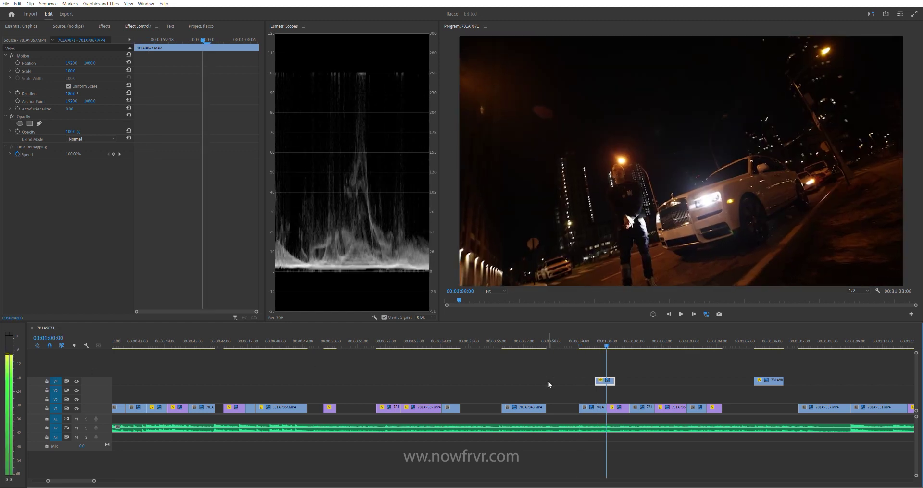
key("j")
key("l")
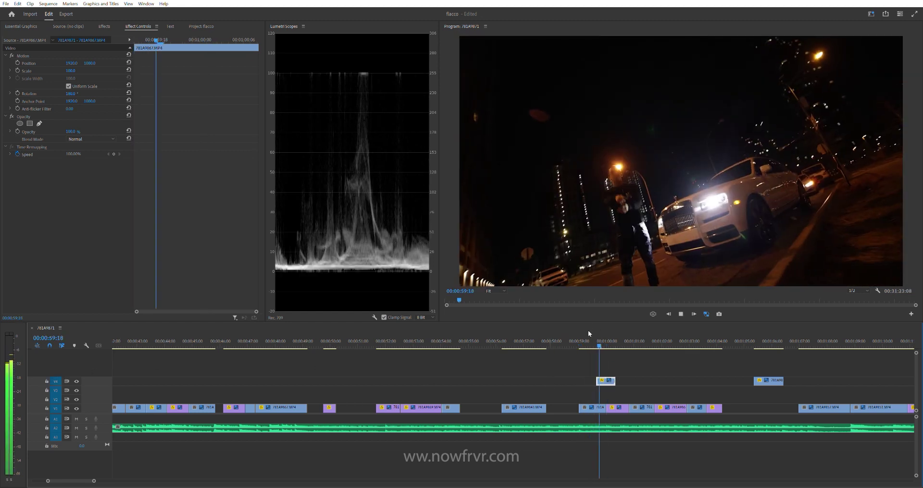
key("k")
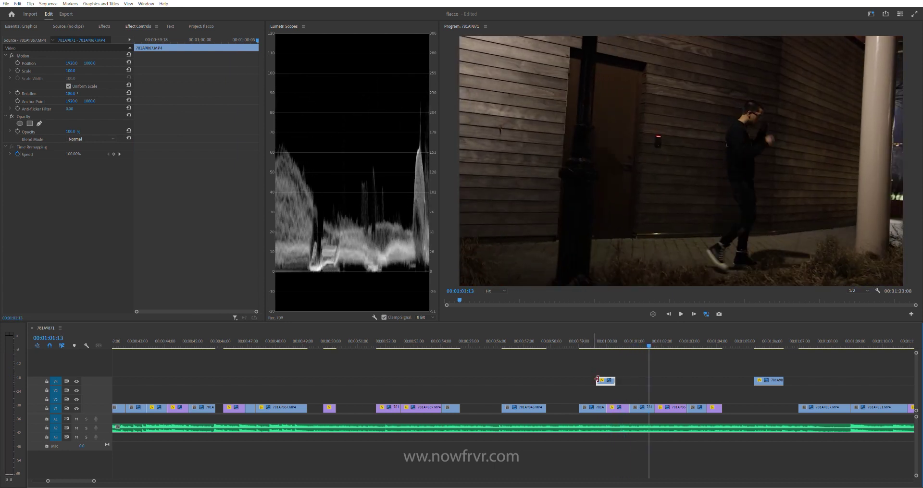
left_click_drag(608, 379, 613, 416)
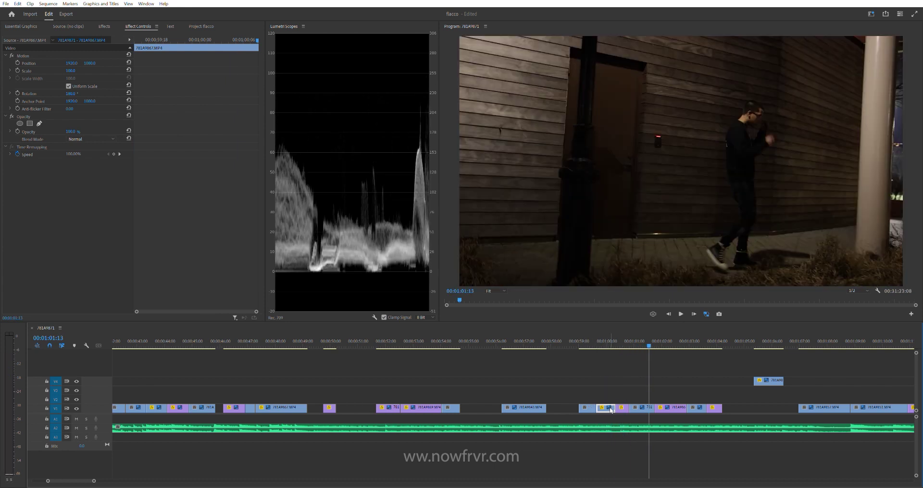
key("l")
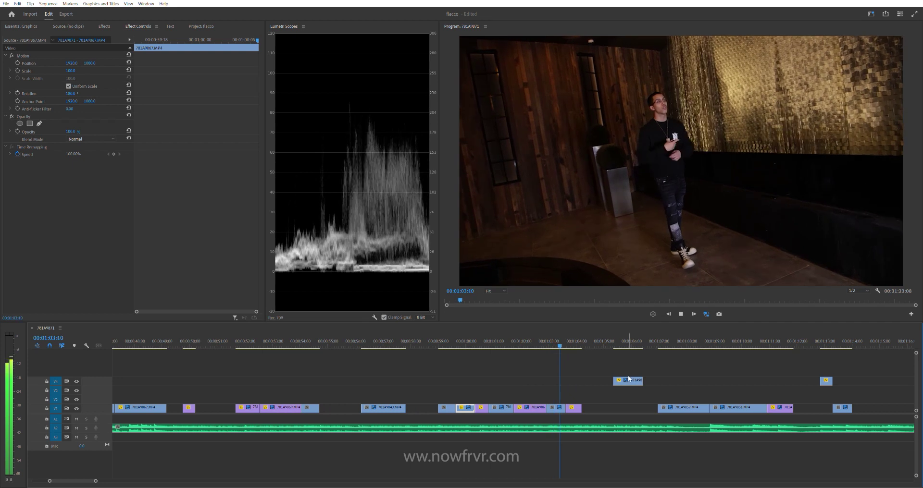
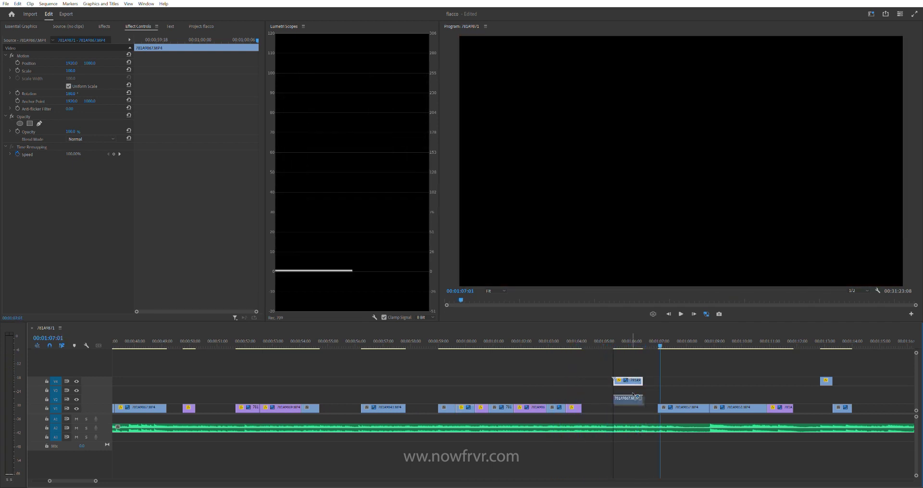
Step: Drop the short overlay clip into the empty V1 gap and zoom the timeline out
left_click_drag(628, 378, 633, 399)
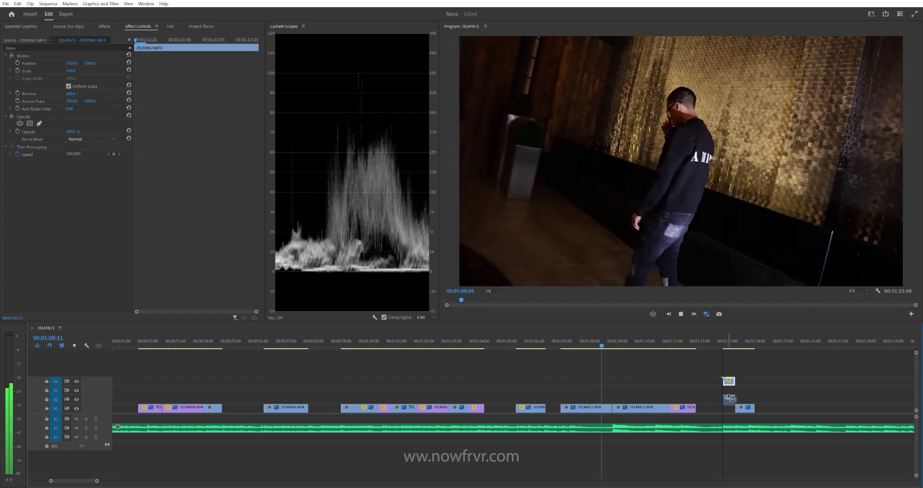
scroll(642, 390, "down", 3)
scroll(612, 394, "down", 5)
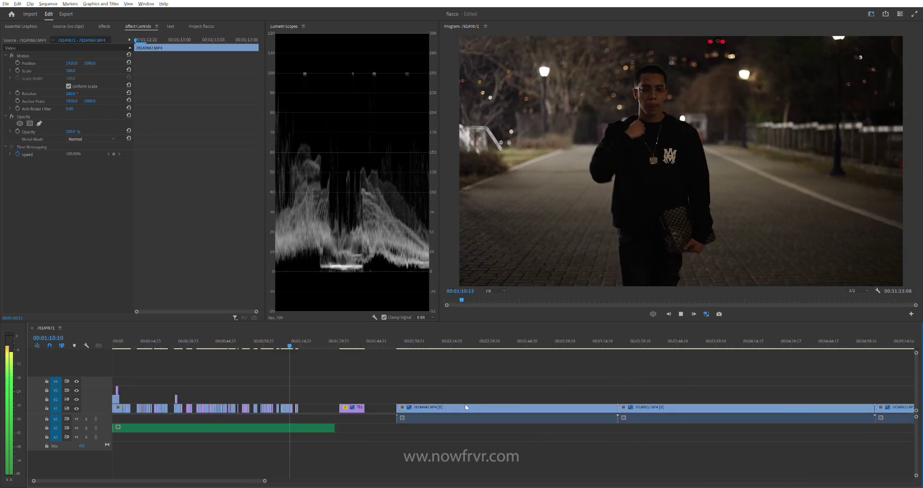
scroll(611, 393, "down", 5)
scroll(389, 412, "down", 3)
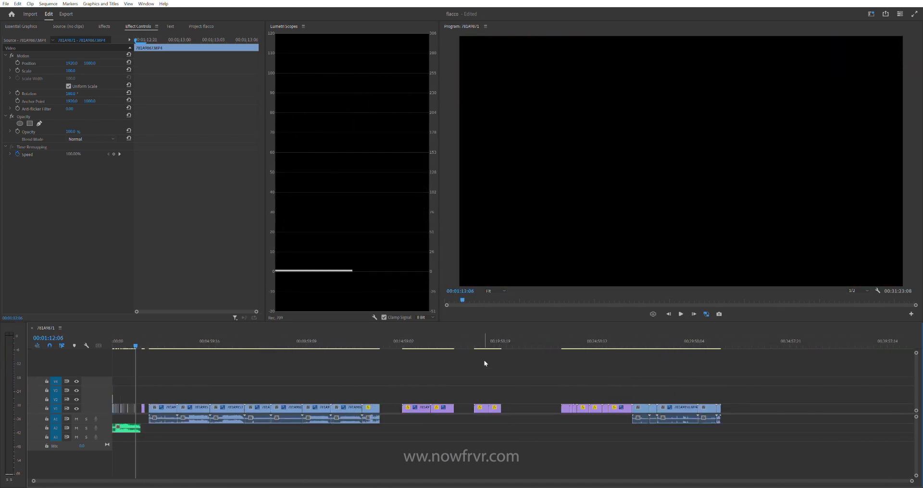
Step: Preview the night wall, sneaker close-up and seated interview shots between 15 and 19 minutes
left_click(495, 338)
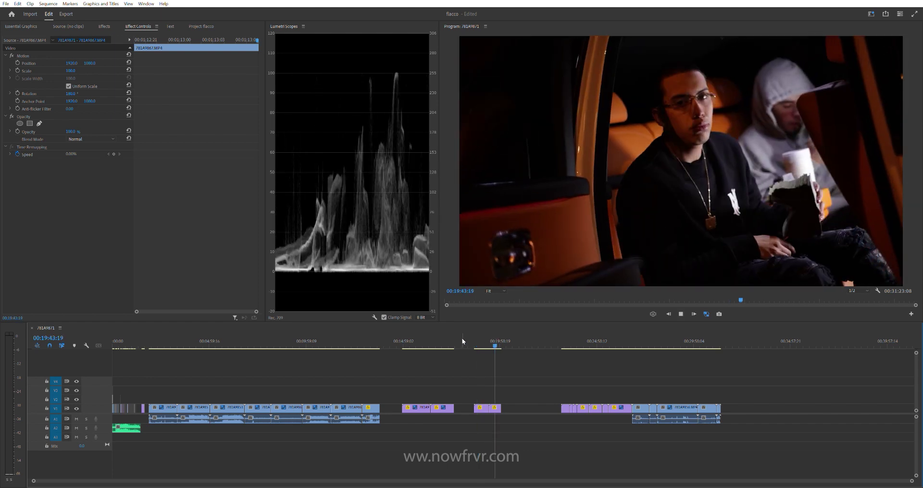
left_click(414, 339)
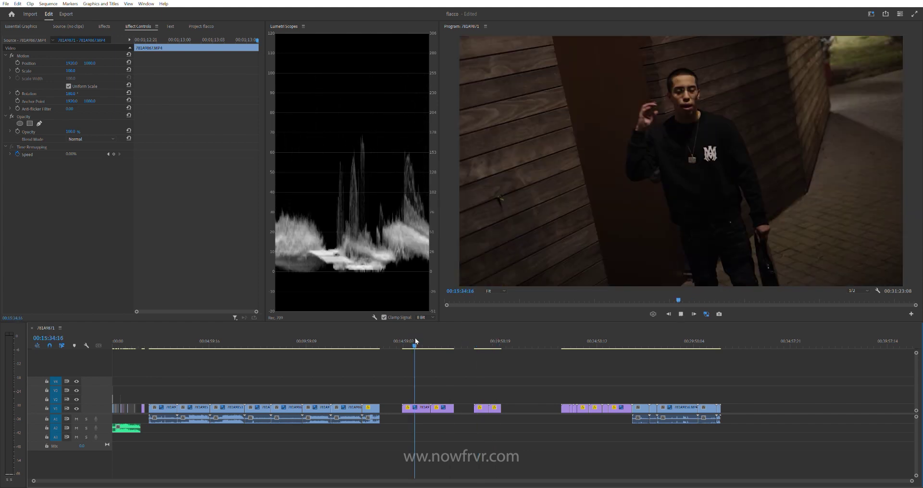
left_click(440, 339)
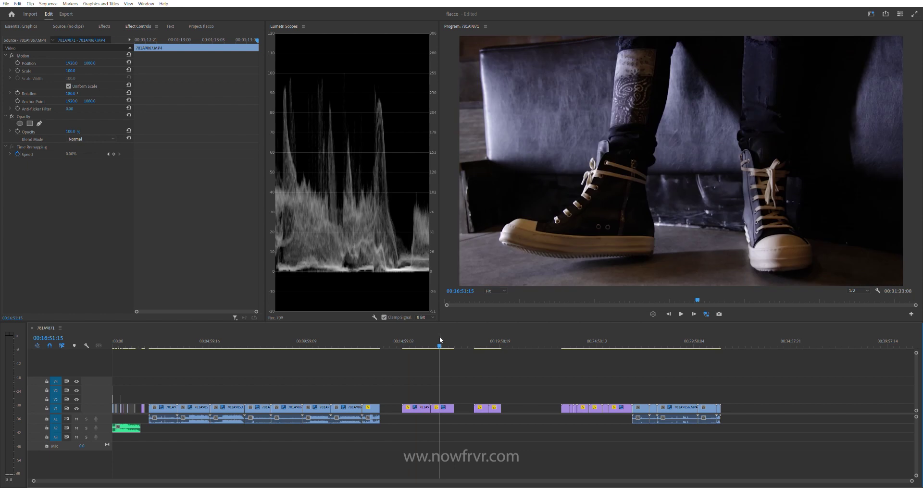
left_click(451, 331)
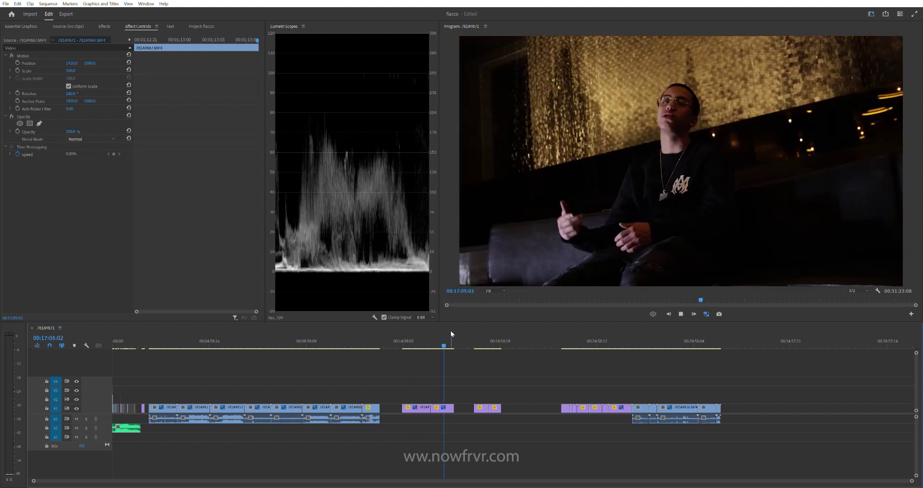
left_click_drag(451, 331, 407, 332)
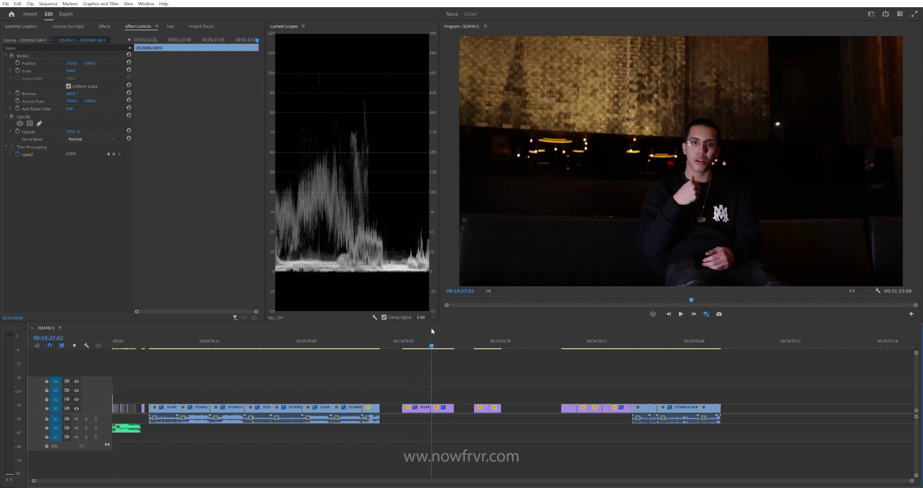
left_click(416, 339)
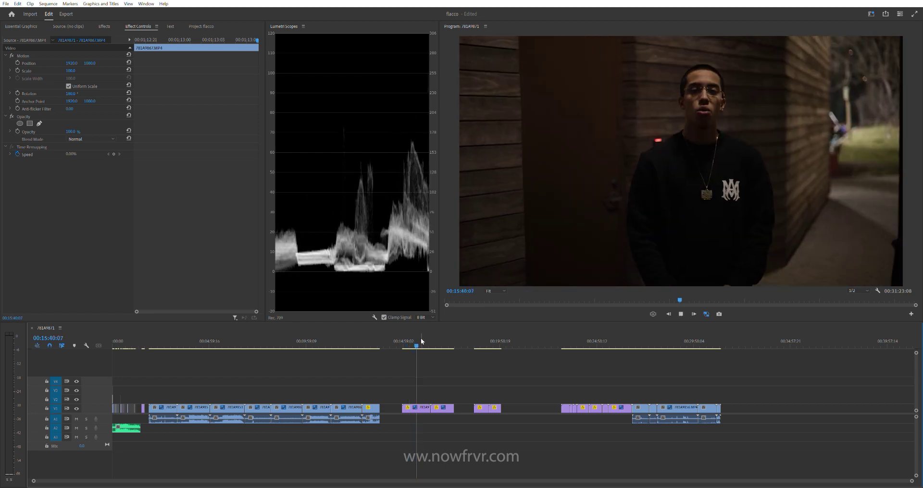
left_click(419, 336)
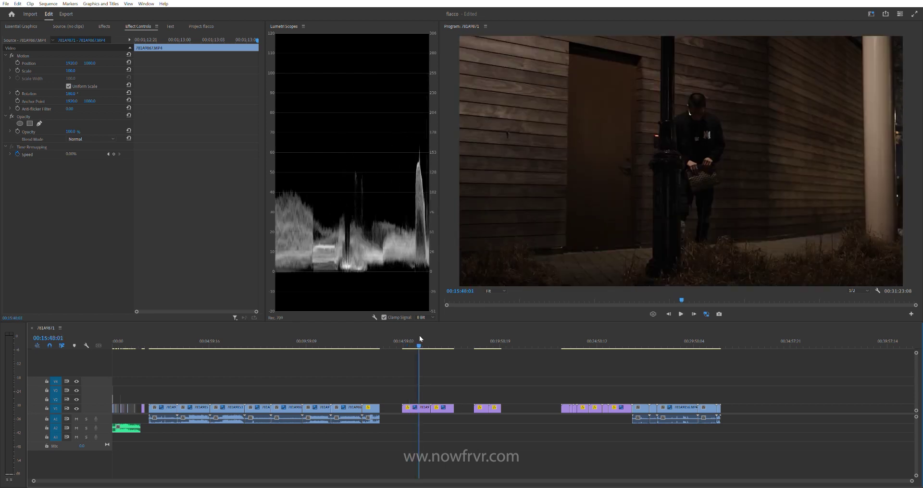
Step: Review the purple night clip from 15:22 to 15:43, then lift 781A9849.MP4 off V1
key("Up")
key("space")
scroll(413, 336, "up", 2)
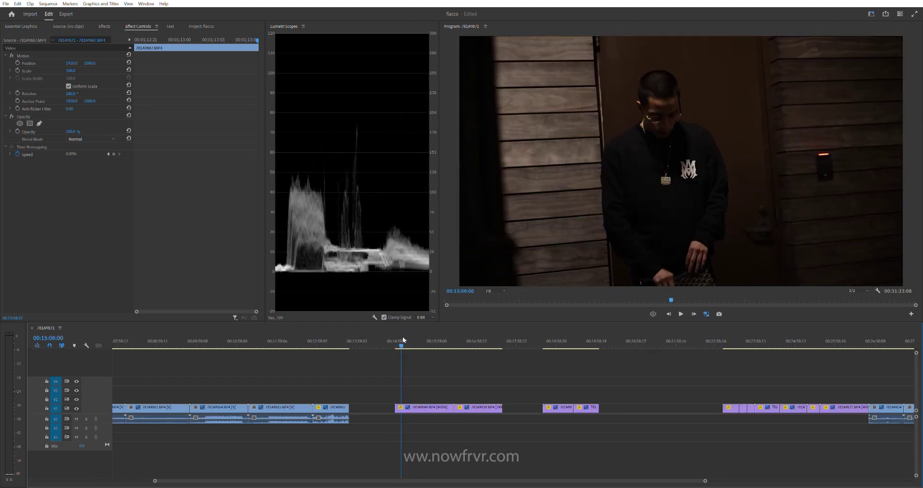
key("space")
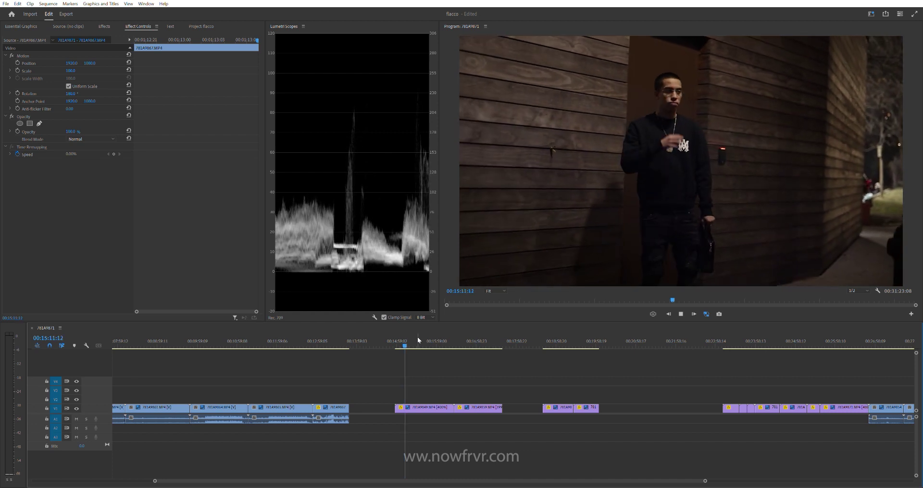
left_click(426, 336)
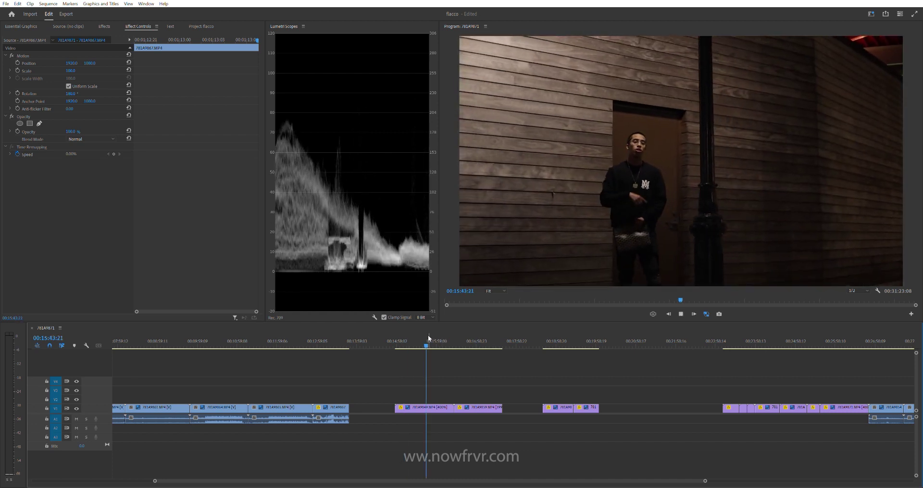
left_click(417, 340)
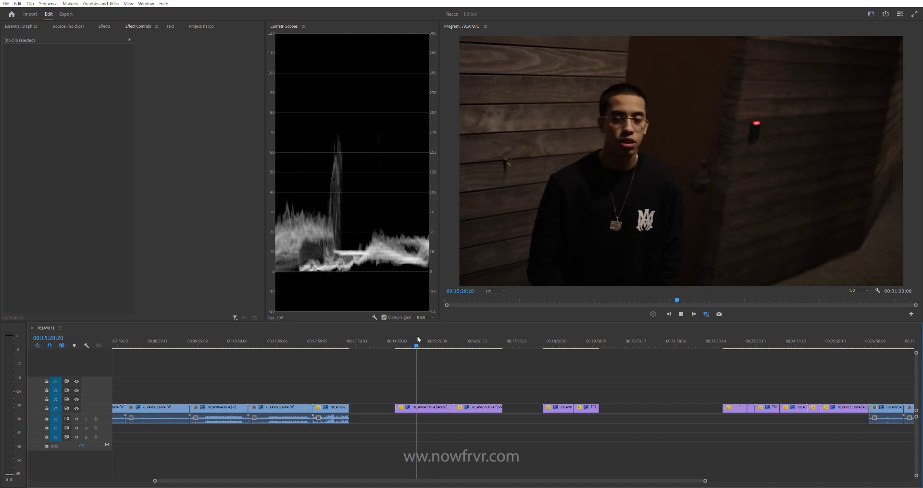
left_click(407, 338)
left_click(413, 338)
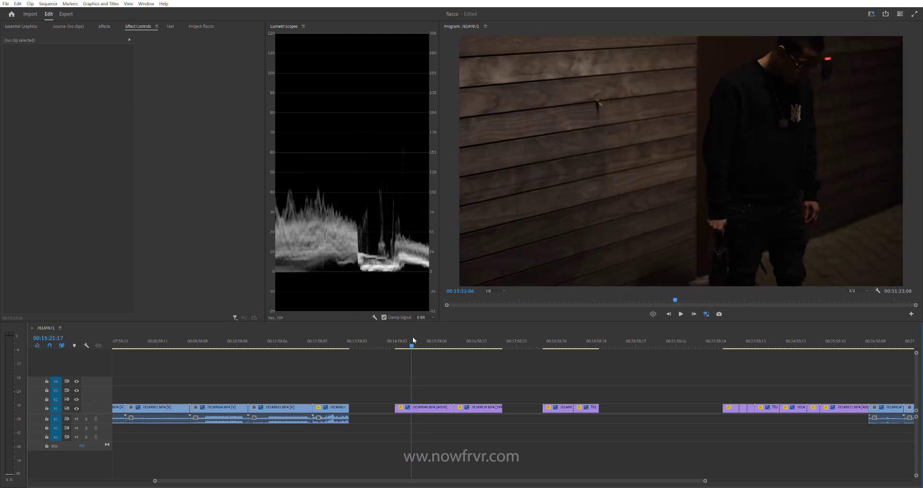
left_click(417, 335)
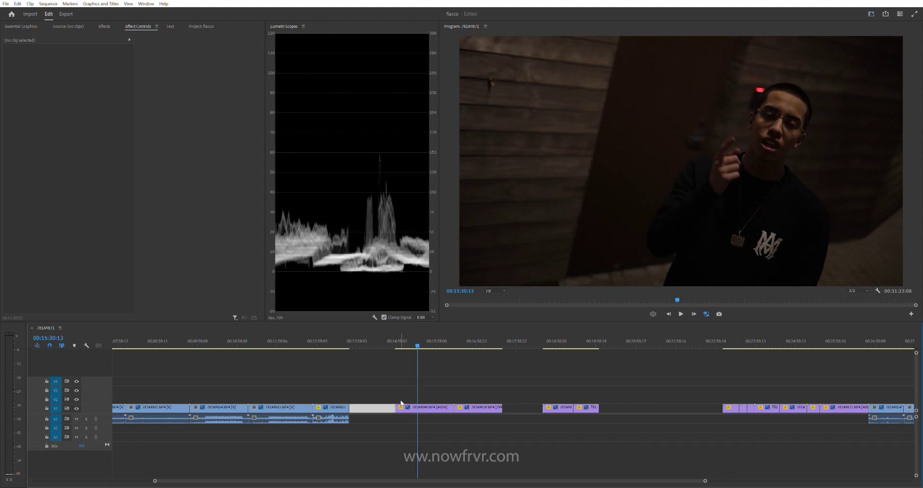
key("minus")
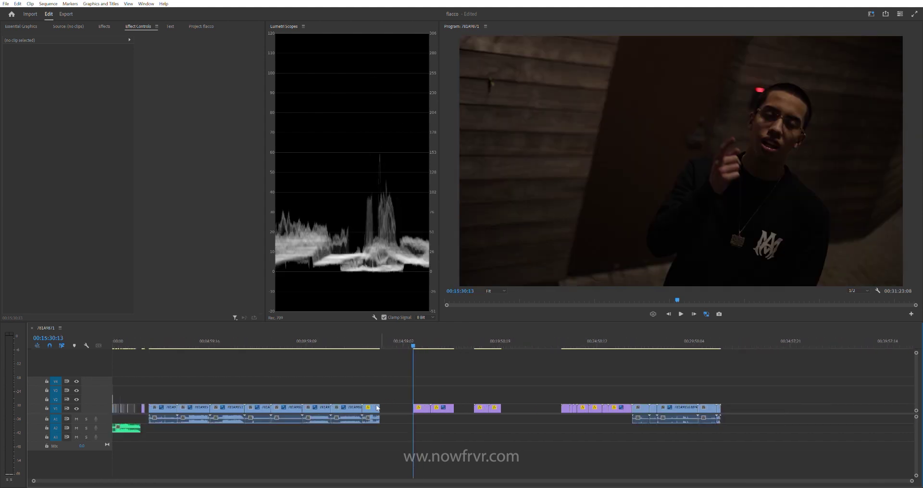
left_click_drag(421, 405, 135, 382)
Step: Preview the sequence around the 10–11 second mark
scroll(120, 389, "up", 2)
scroll(120, 389, "up", 2)
scroll(121, 389, "up", 2)
scroll(134, 375, "up", 2)
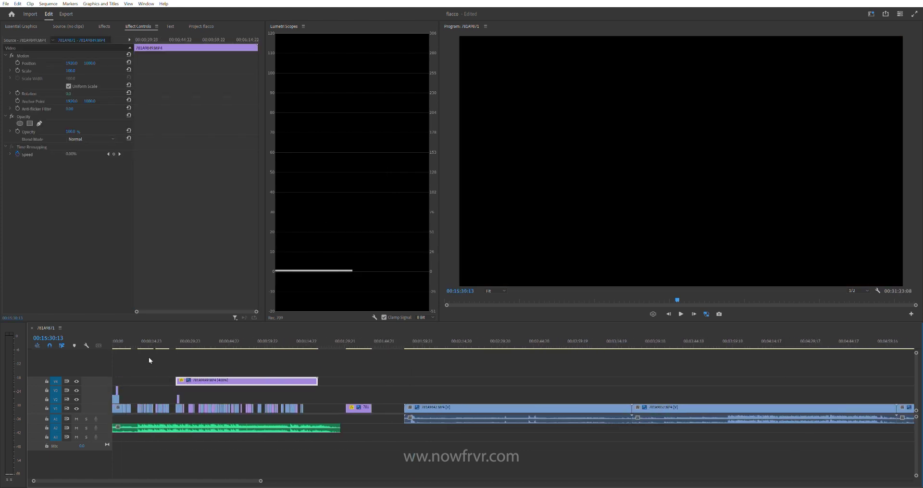
left_click(141, 342)
key("space")
scroll(203, 351, "up", 3)
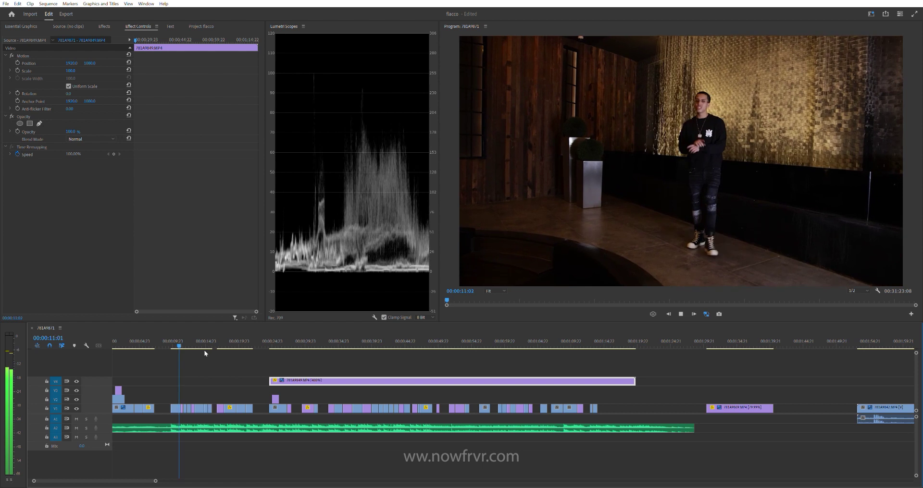
left_click(177, 334)
key("space")
left_click(175, 341)
key("space")
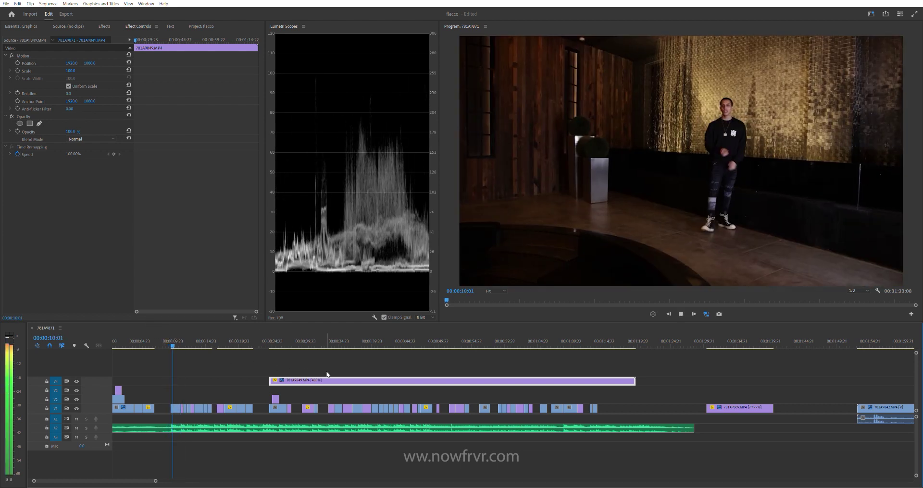
Step: Slide the V4 clip earlier and trim its start slightly, checking the playback
left_click_drag(305, 377, 217, 376)
key("space")
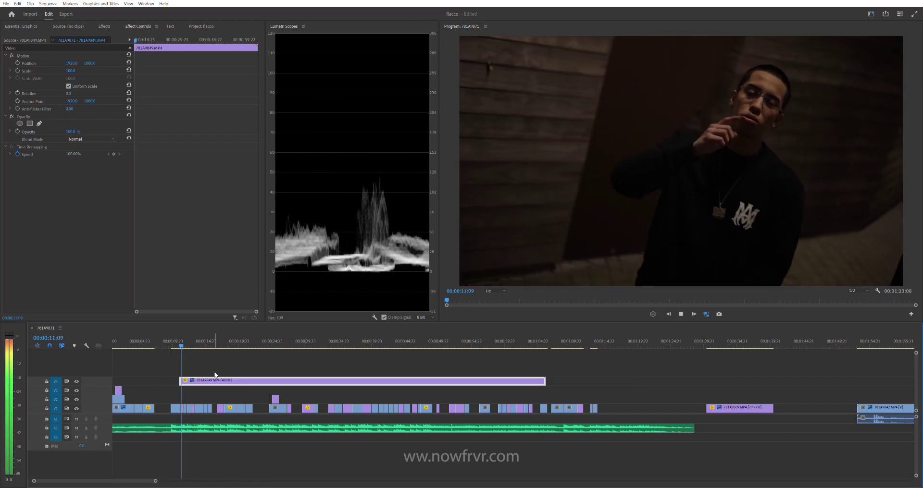
scroll(183, 365, "up", 3)
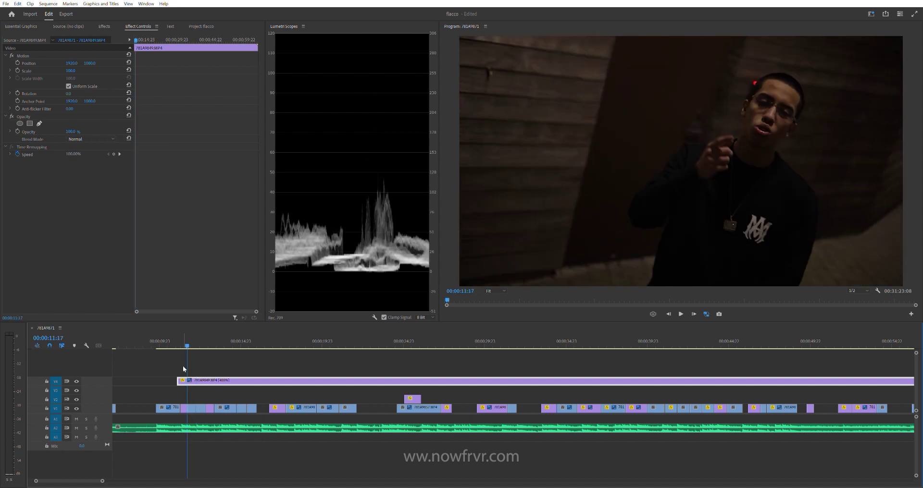
left_click_drag(186, 373, 187, 375)
key("space")
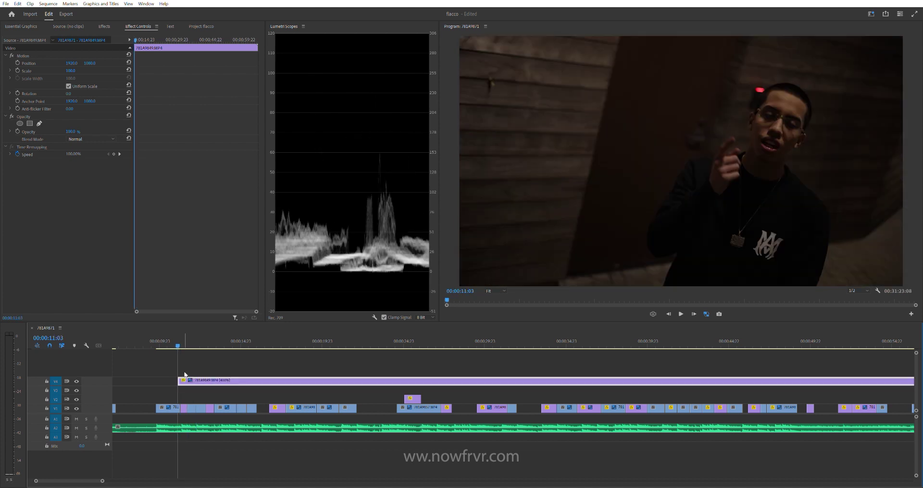
scroll(187, 377, "down", 3)
Step: Extend the V4 clip's start to 00:00:00 and play the sequence from the beginning
left_click_drag(230, 380, 114, 380)
left_click_drag(122, 340, 103, 342)
key("space")
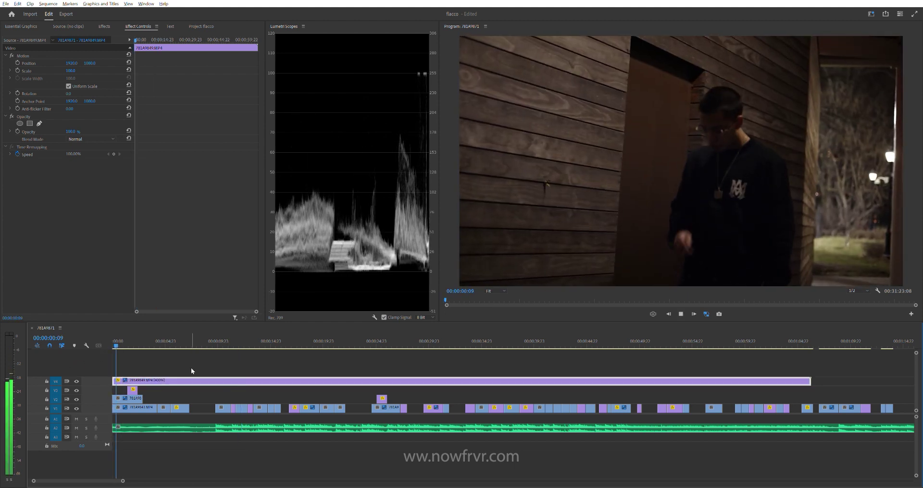
scroll(192, 368, "down", 1)
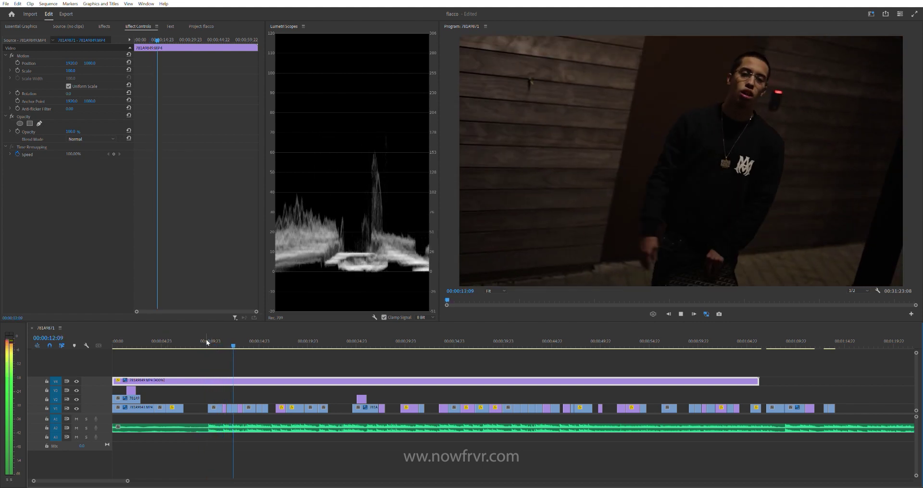
key("space")
Step: Split the V4 clip at 00:00:12:11 and move its first piece down to V3
left_click_drag(139, 343, 112, 345)
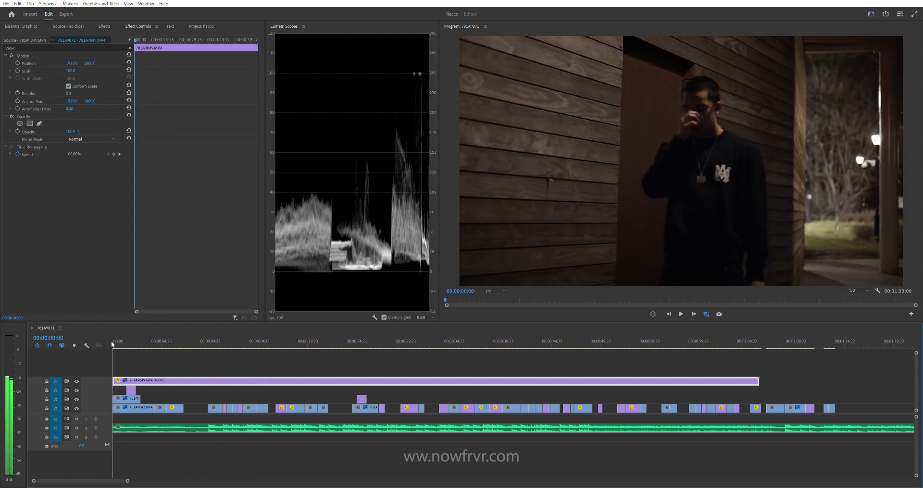
left_click_drag(112, 344, 226, 352)
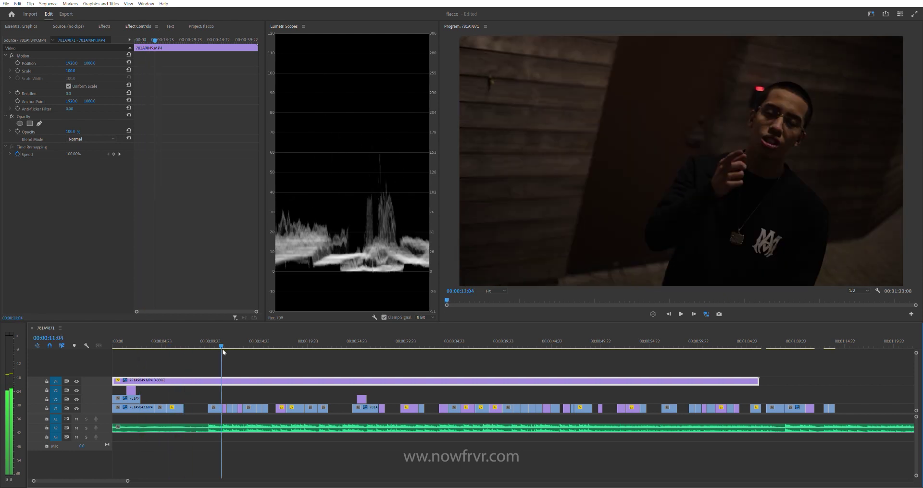
key("space")
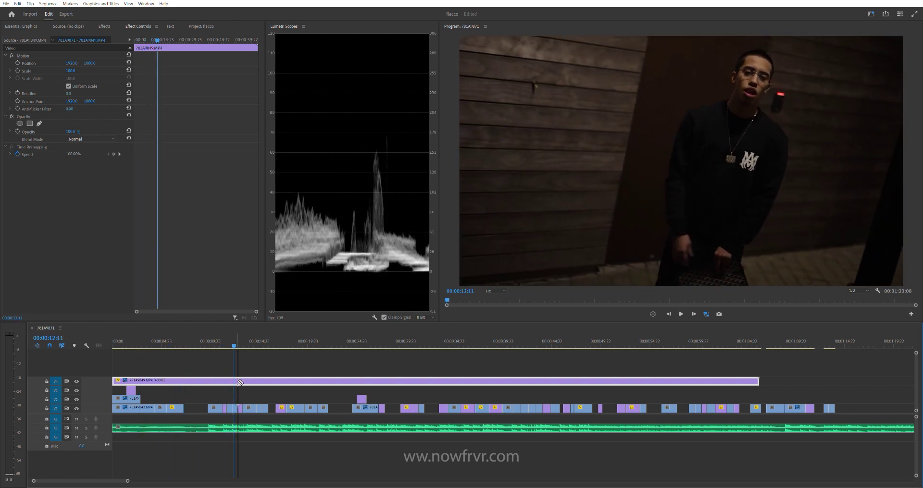
key("ctrl+k")
key("minus")
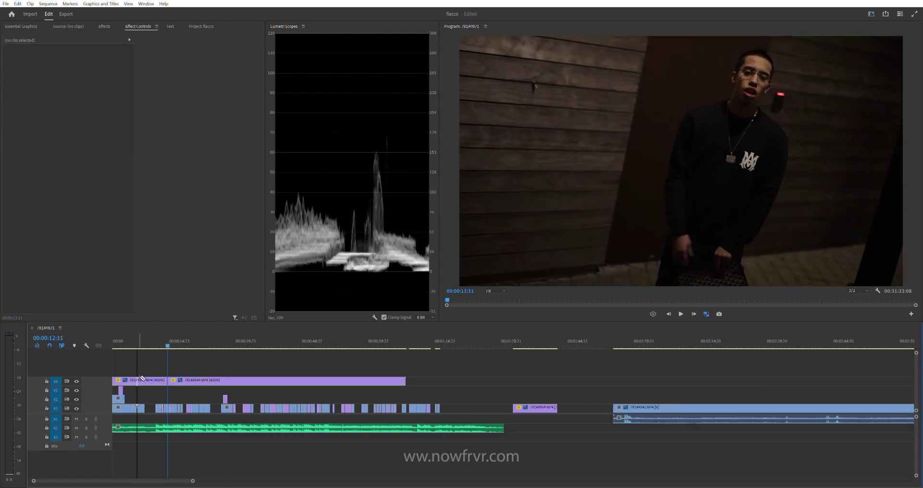
left_click_drag(159, 381, 386, 404)
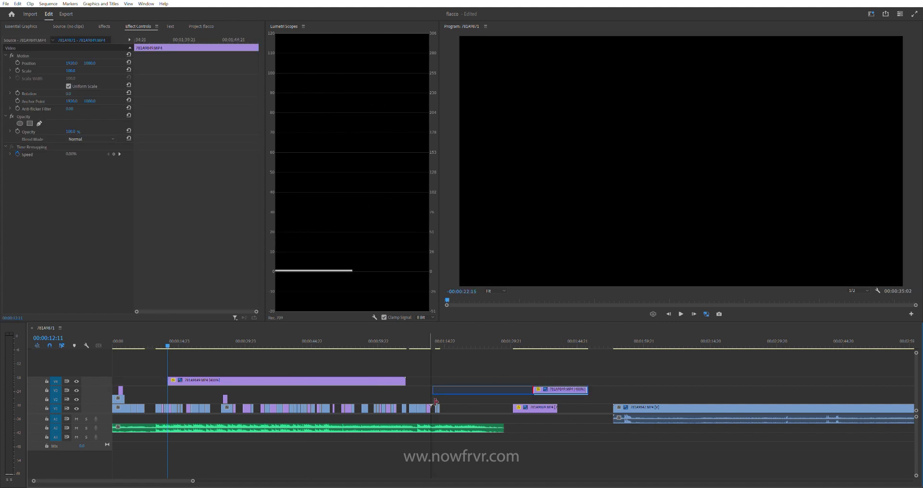
Step: Place the 781A9849.MP4 piece on V3 near 1:25 and review the V4 overlay
left_click_drag(538, 391, 537, 394)
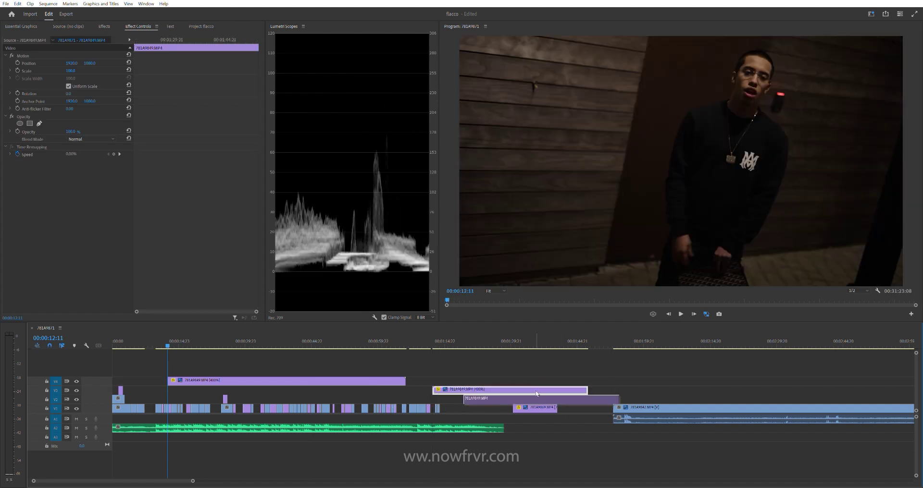
key("space")
key("=")
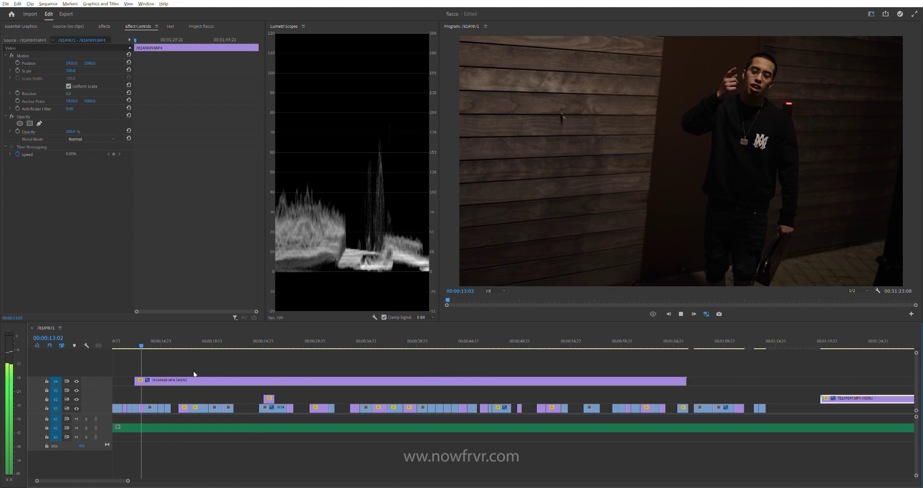
key("Up")
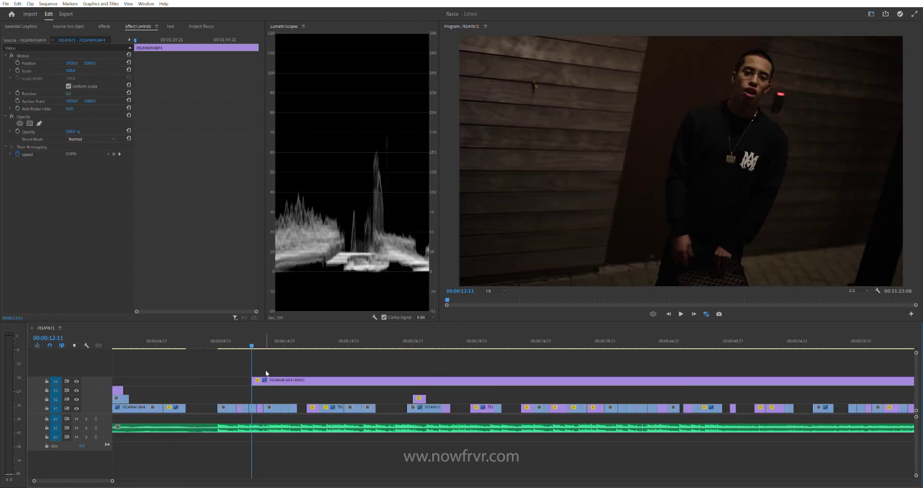
left_click(267, 377)
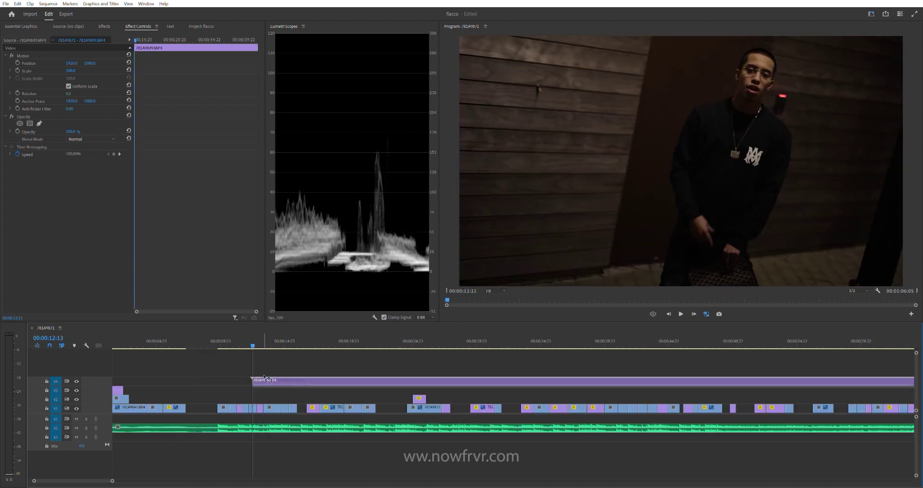
key("space")
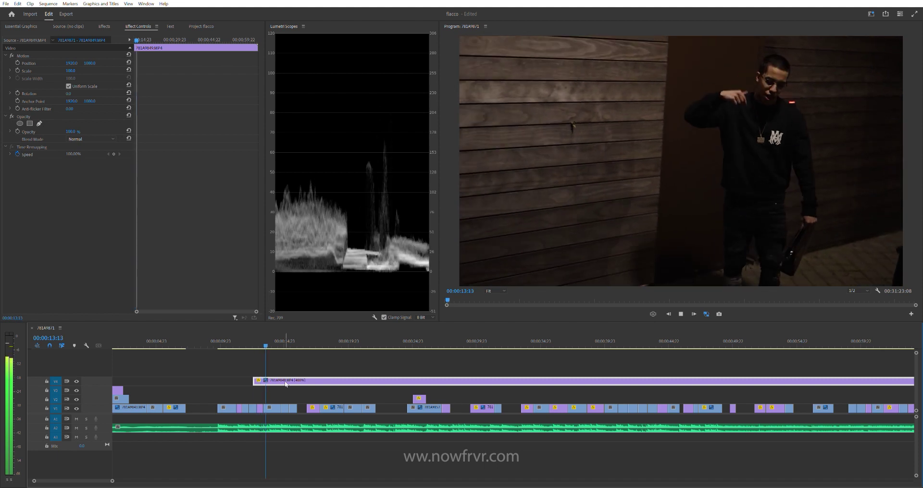
Step: Zoom in and trim the V4 overlay's start to about 00:00:16:00
key("equal")
key("equal")
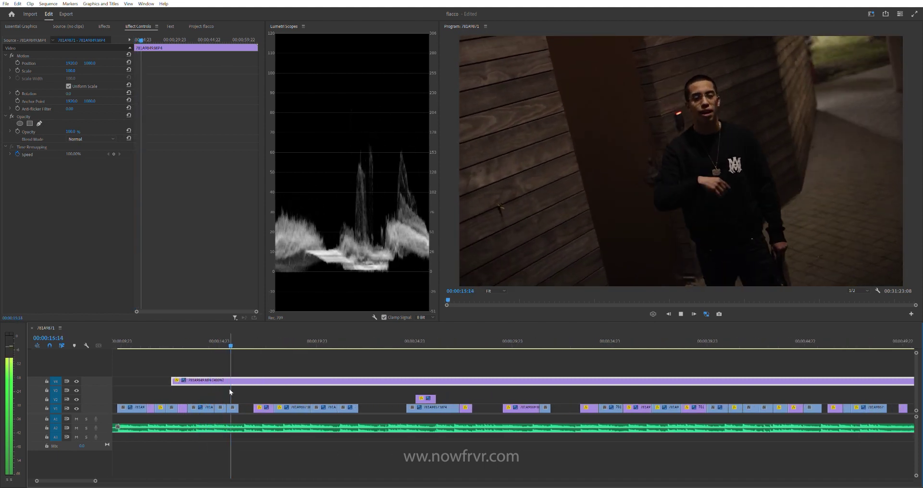
key("equal")
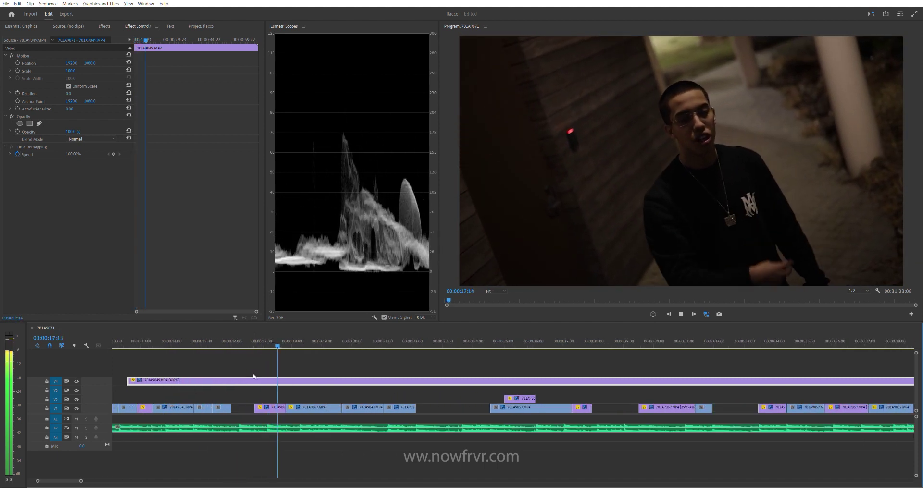
left_click(287, 337)
key("space")
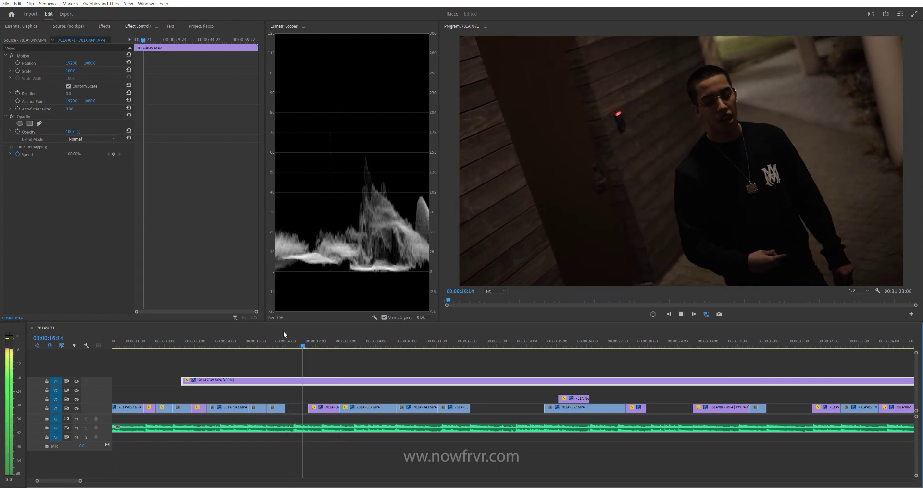
key("space")
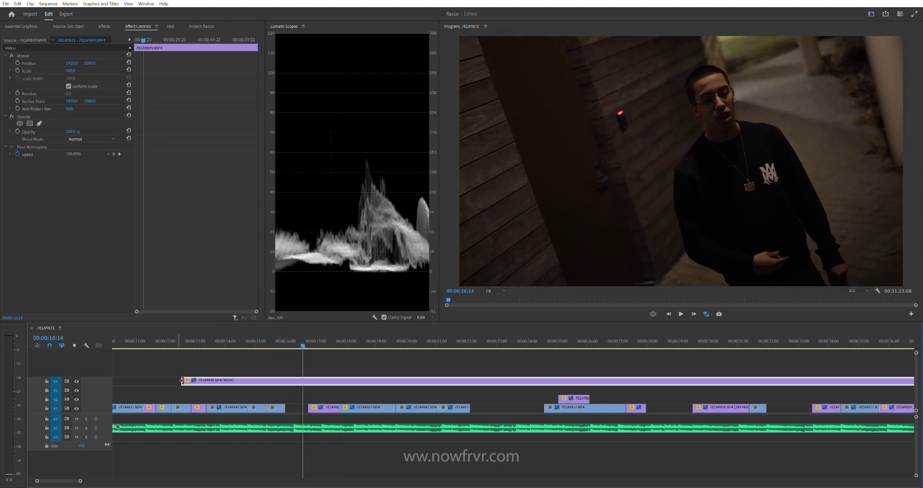
left_click_drag(255, 377, 286, 379)
key("space")
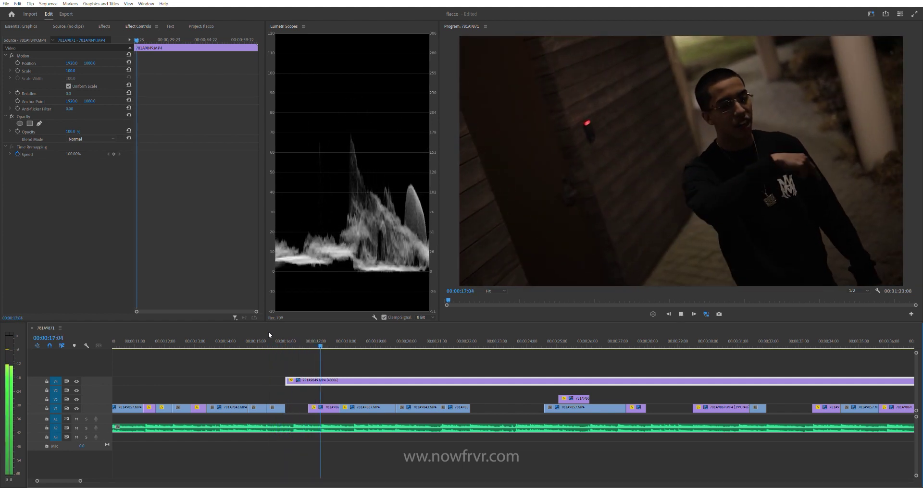
key("space")
Step: Replay the new cut around 00:00:16:00 to check it
key("shift+k")
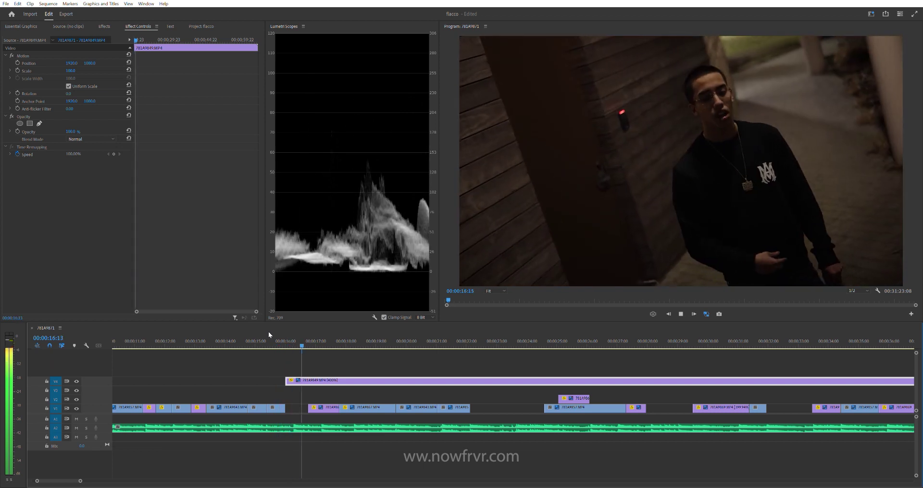
left_click(280, 344)
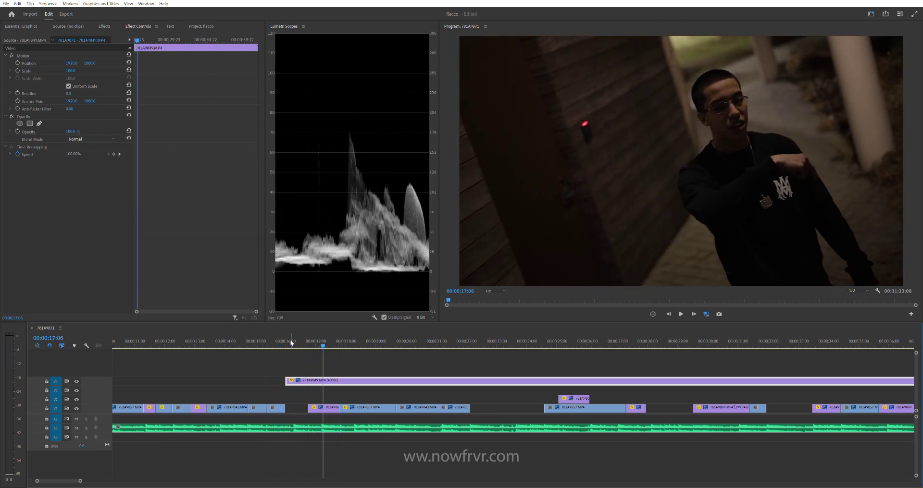
left_click(285, 341)
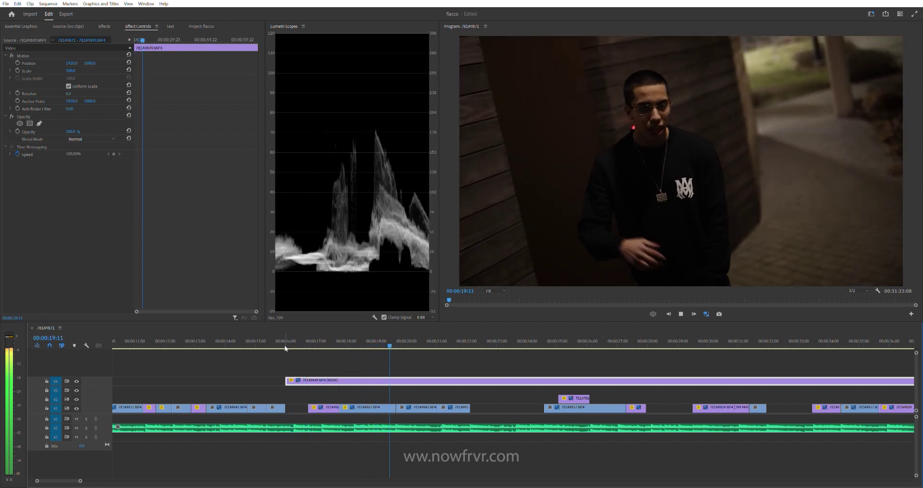
key("space")
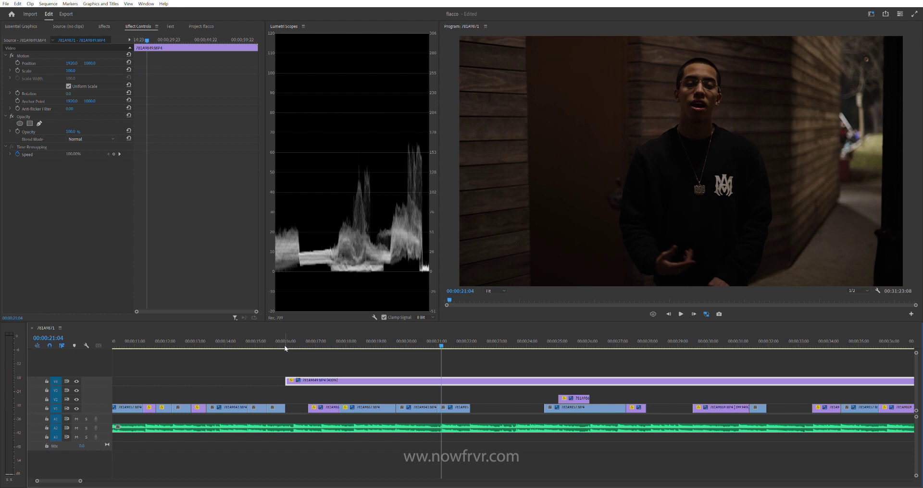
left_click(285, 347)
key("space")
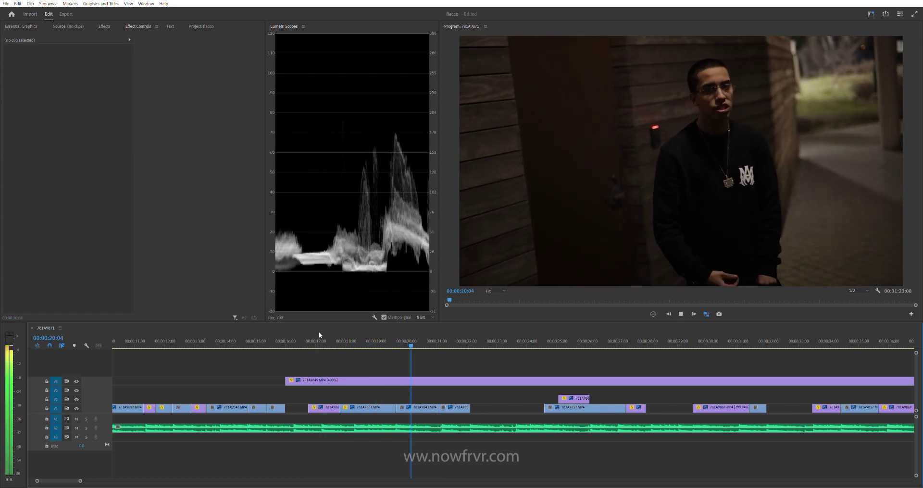
key("space")
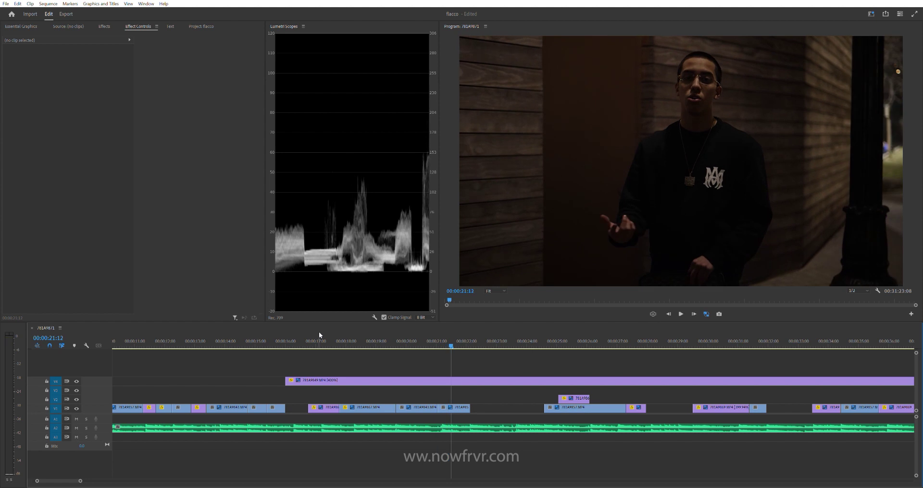
Step: Find 00:00:18:22 and trim the V4 overlay's start later to that point
left_click(378, 337)
key("space")
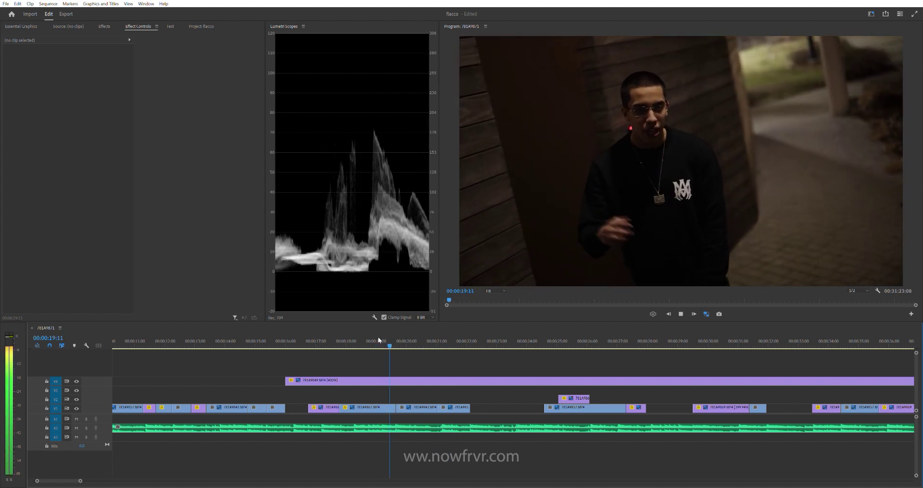
left_click(361, 335)
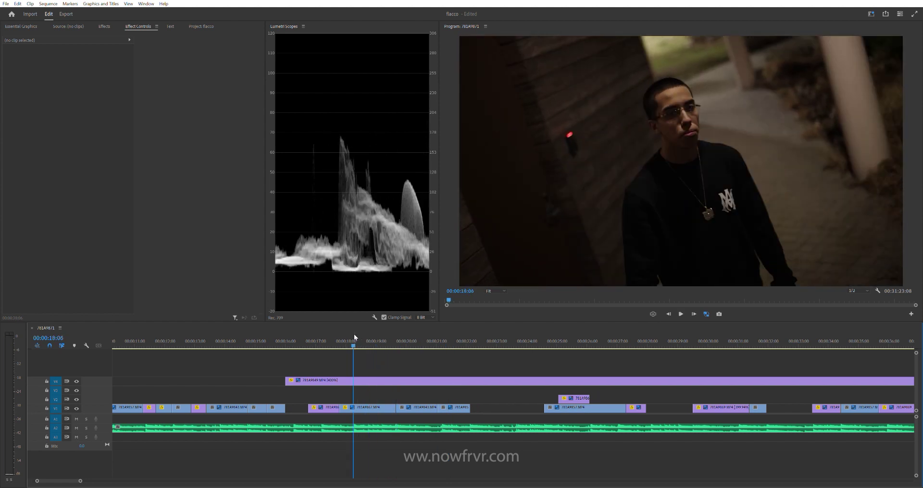
key("space")
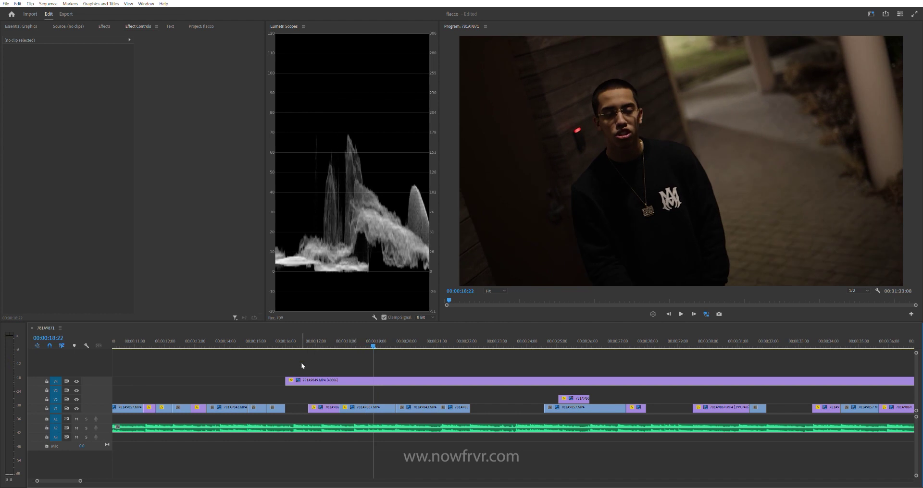
left_click_drag(287, 380, 368, 380)
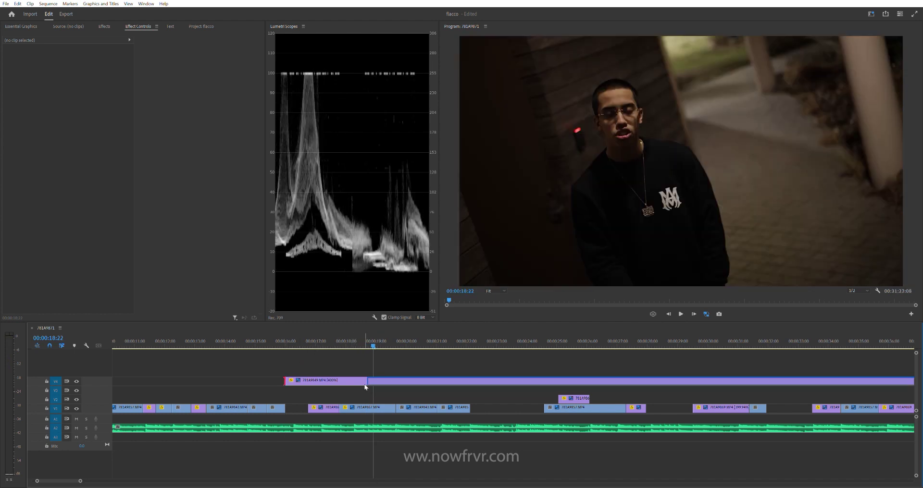
Step: Nudge the V4 overlay's start to about 18:18 and review the edit from 17:17
left_click(359, 335)
key("space")
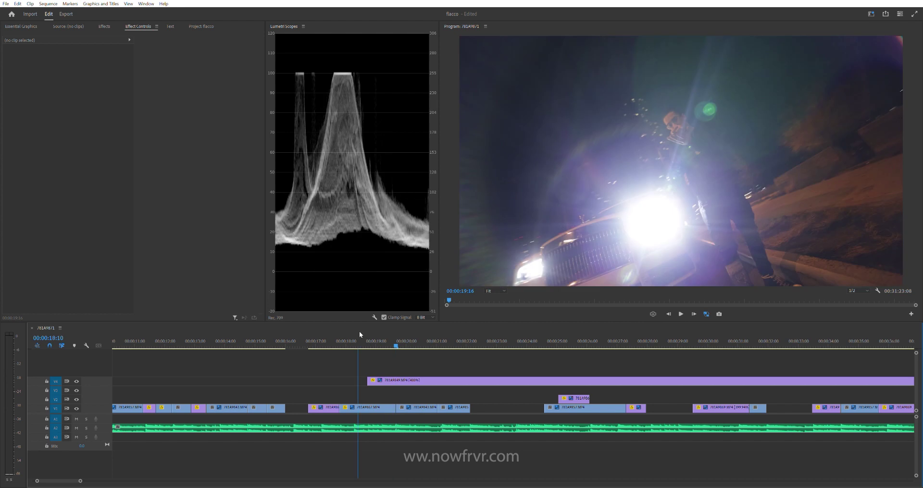
left_click_drag(368, 380, 373, 381)
left_click_drag(362, 339, 364, 338)
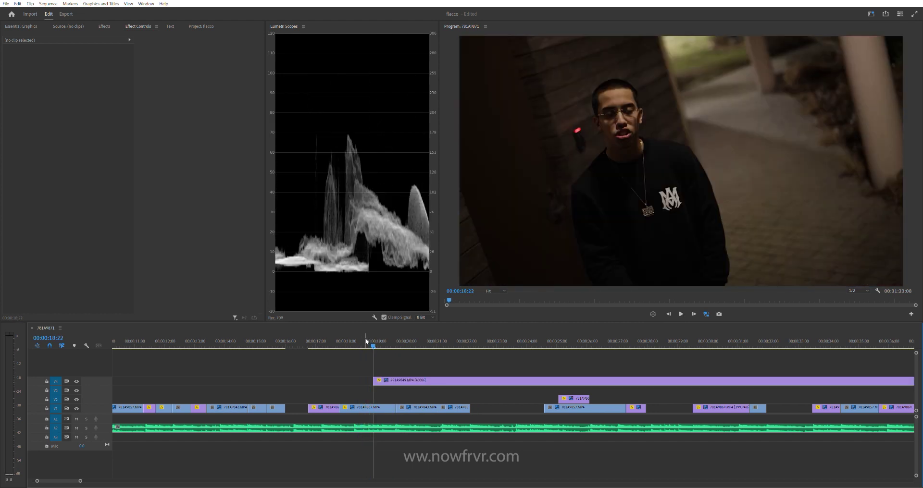
left_click(368, 343)
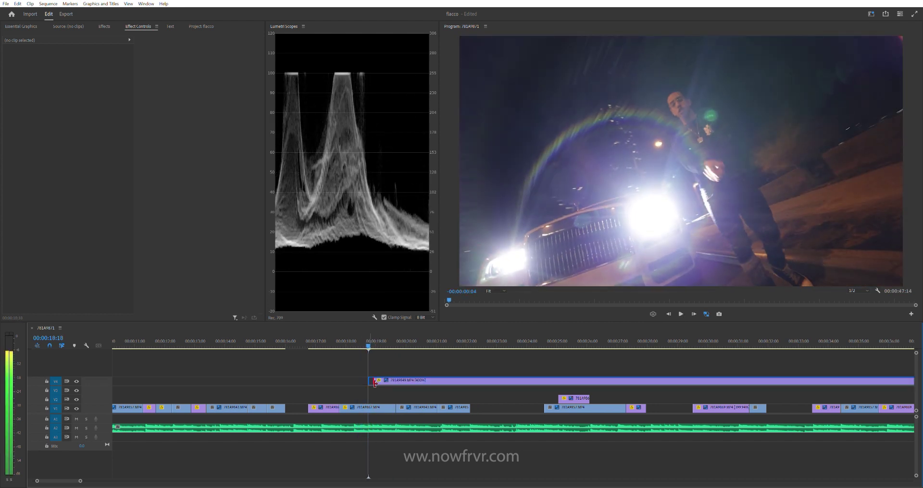
left_click(359, 339)
key("space")
left_click_drag(360, 337, 337, 329)
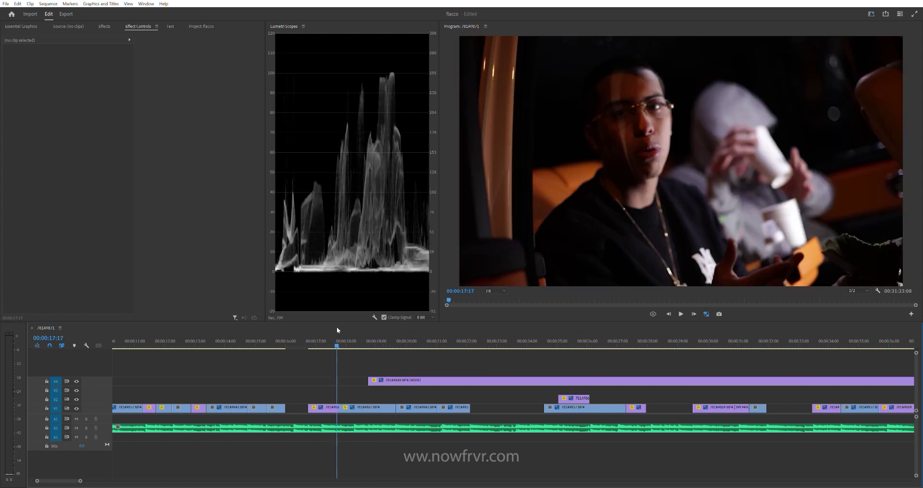
key("space")
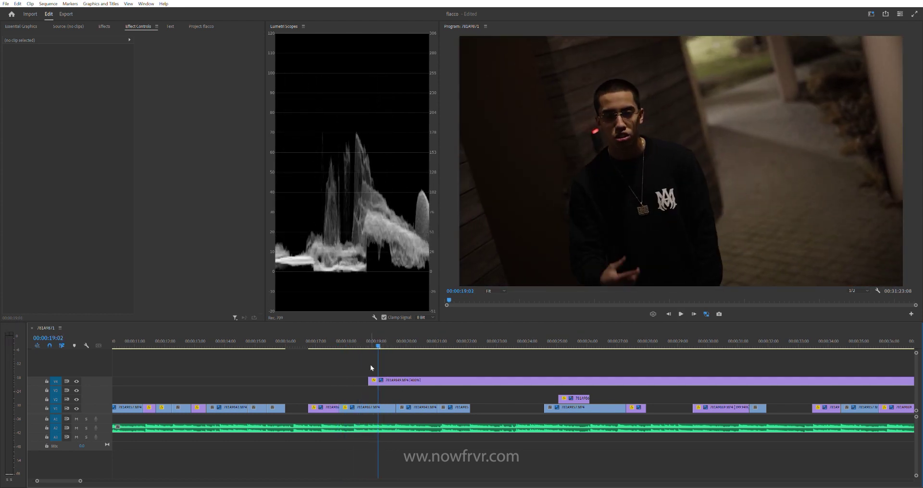
Step: Cut the V4 overlay at 00:00:20:07 and play back the result
left_click(371, 343)
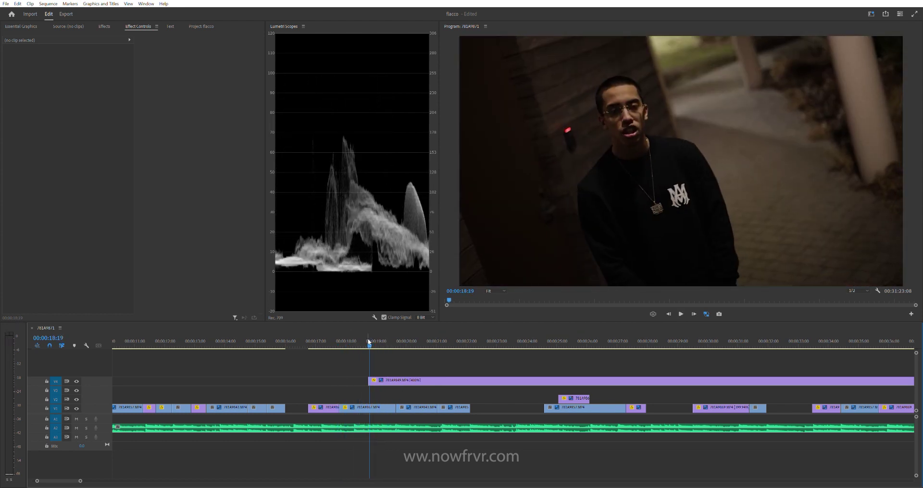
key("space")
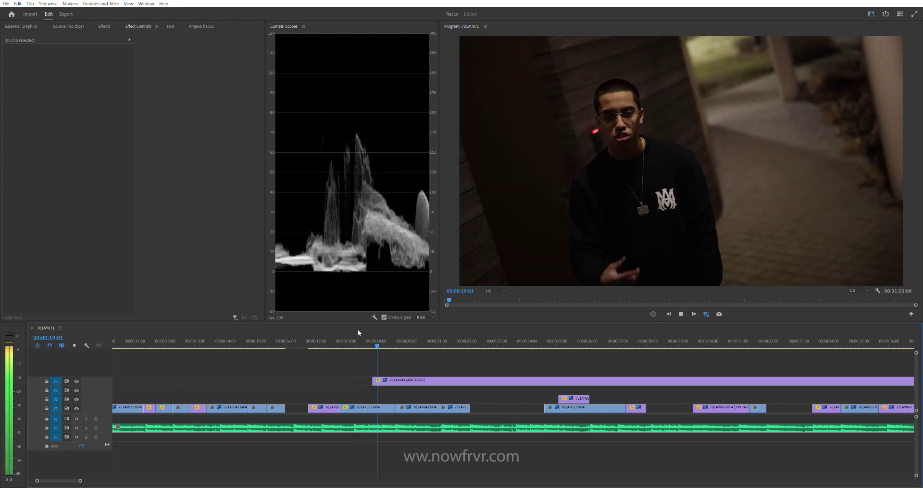
key("space")
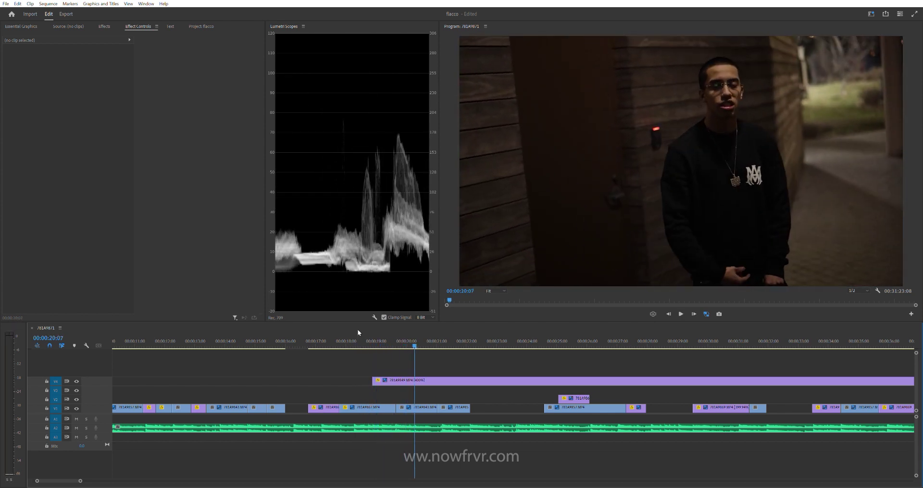
left_click(414, 381)
key("space")
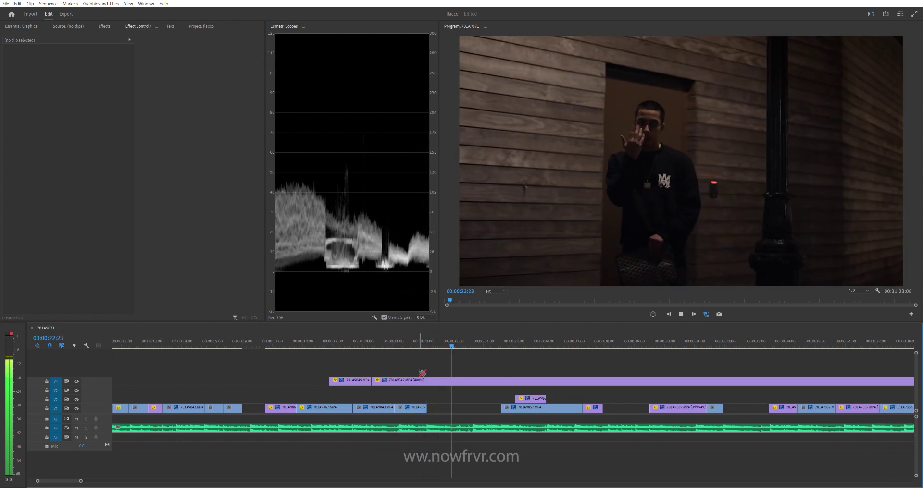
Step: Trim the later V4 piece's start rightward and review around 21–22 seconds
key("space")
left_click_drag(378, 380, 426, 380)
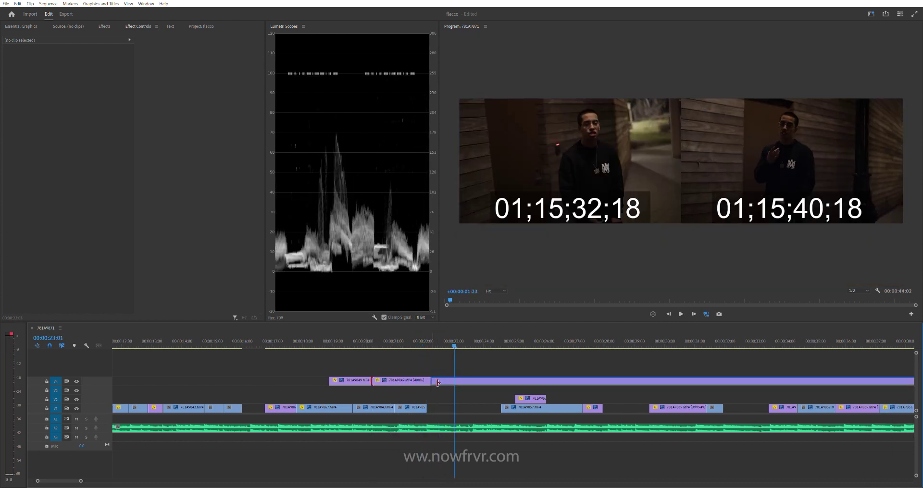
left_click(416, 335)
key("space")
left_click(394, 333)
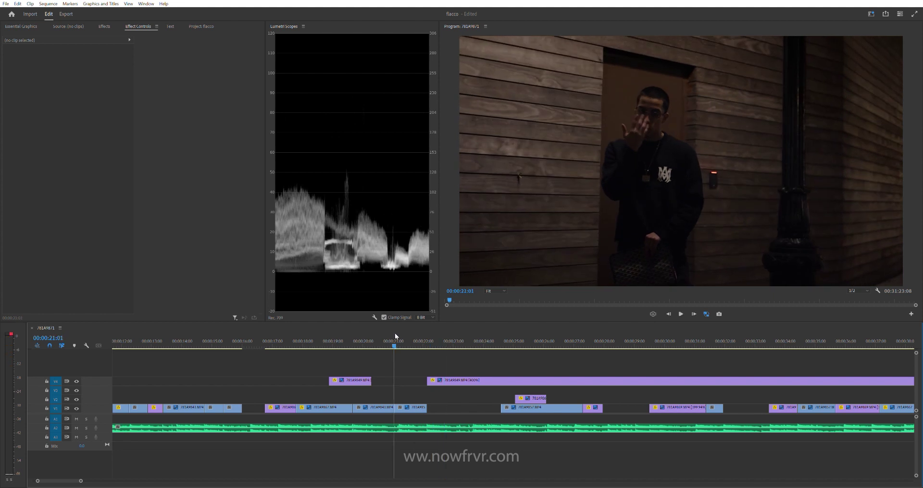
key("space")
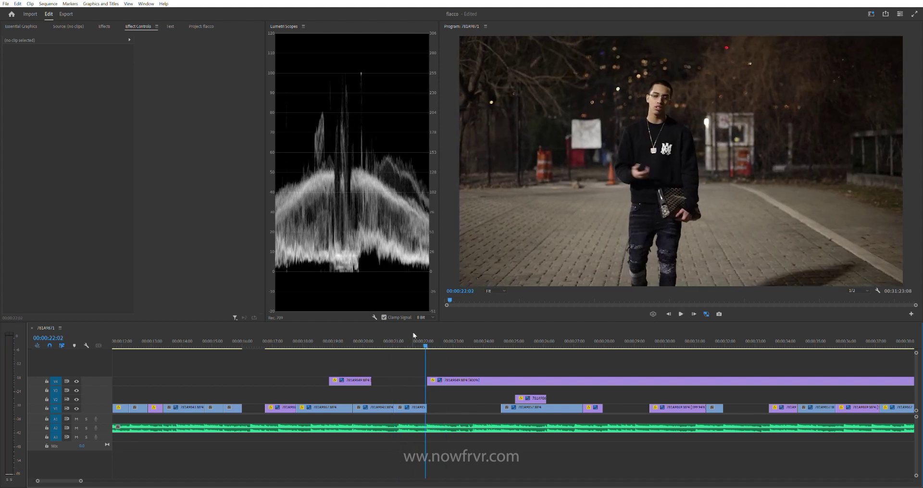
left_click(394, 342)
Step: Replay from 22:04 and cut the long V4 overlay at 00:00:23:21
left_click(402, 406)
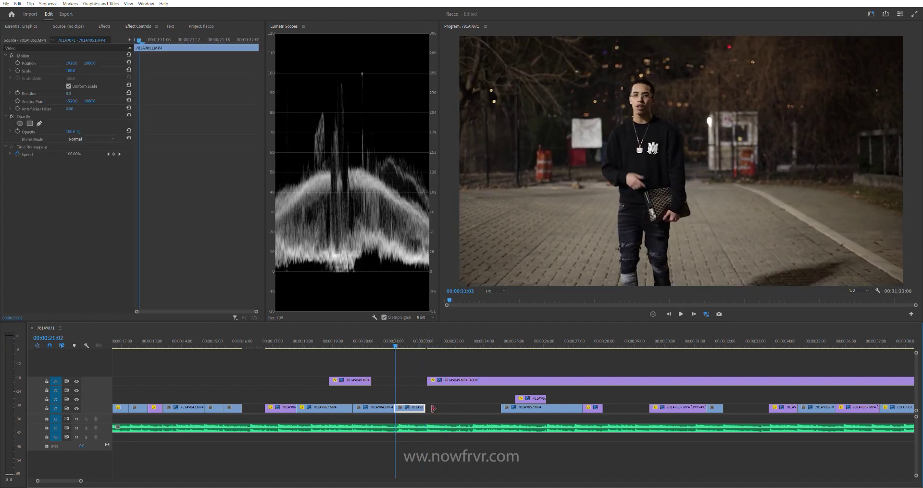
key("space")
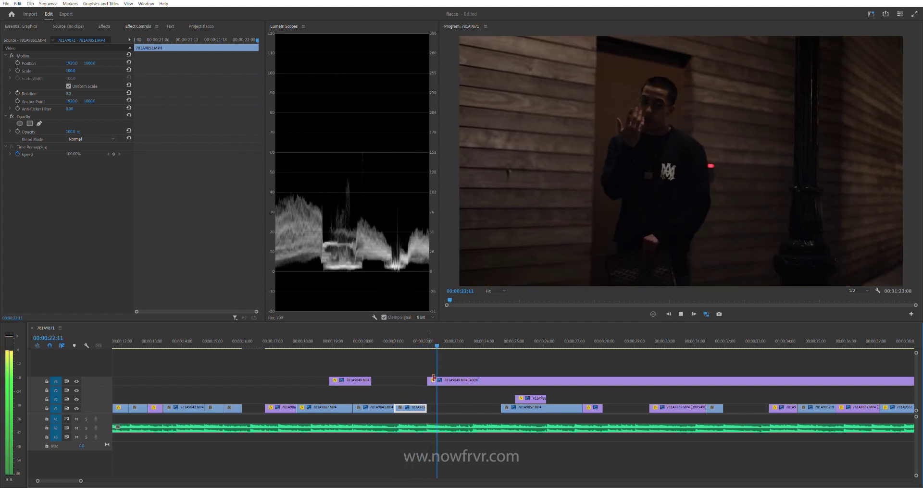
left_click_drag(396, 340, 432, 362)
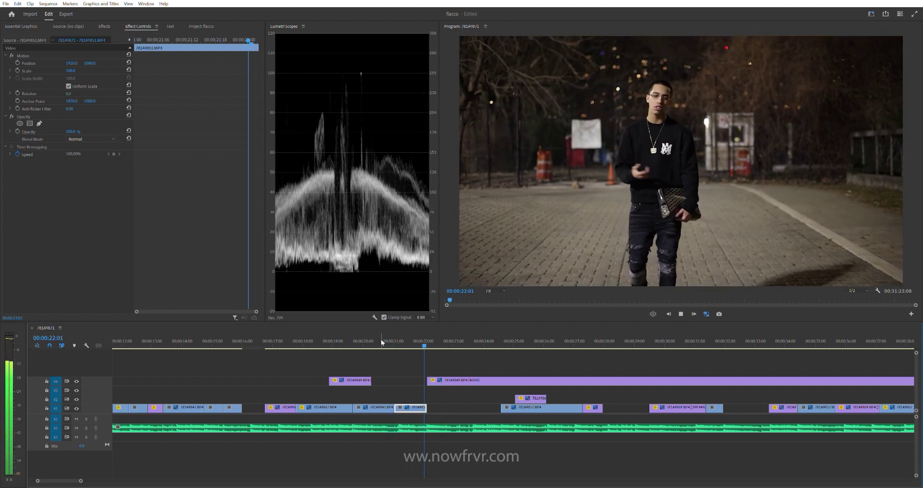
key("space")
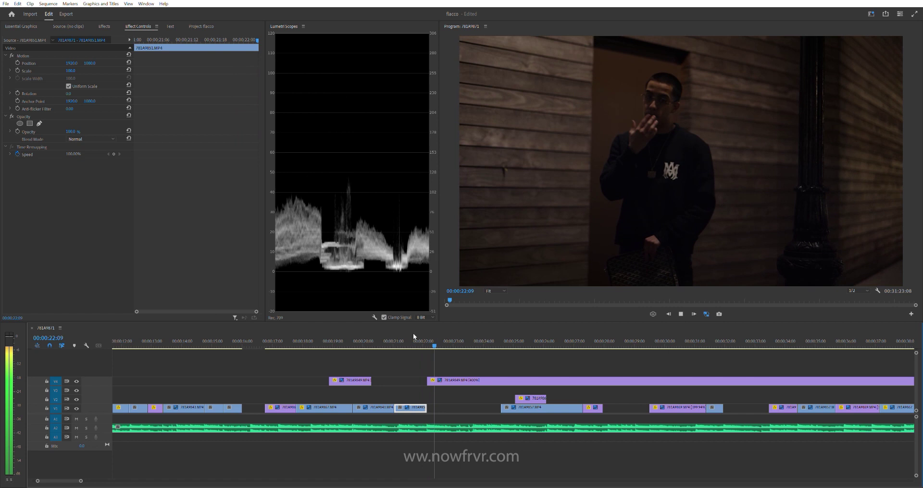
left_click(427, 345)
key("space")
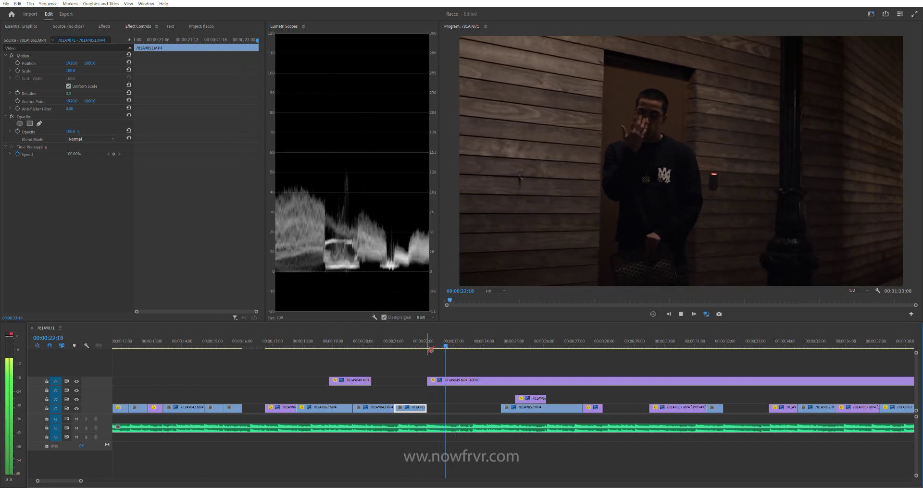
left_click(480, 379)
Step: Zoom the timeline and trim the long V4 overlay's start so it resumes around 32 seconds
scroll(430, 387, "down", 2)
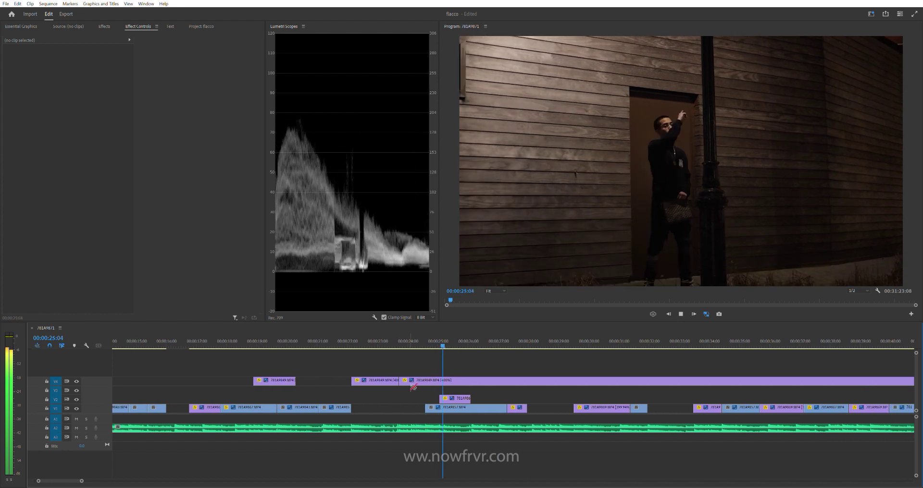
scroll(388, 373, "up", 3)
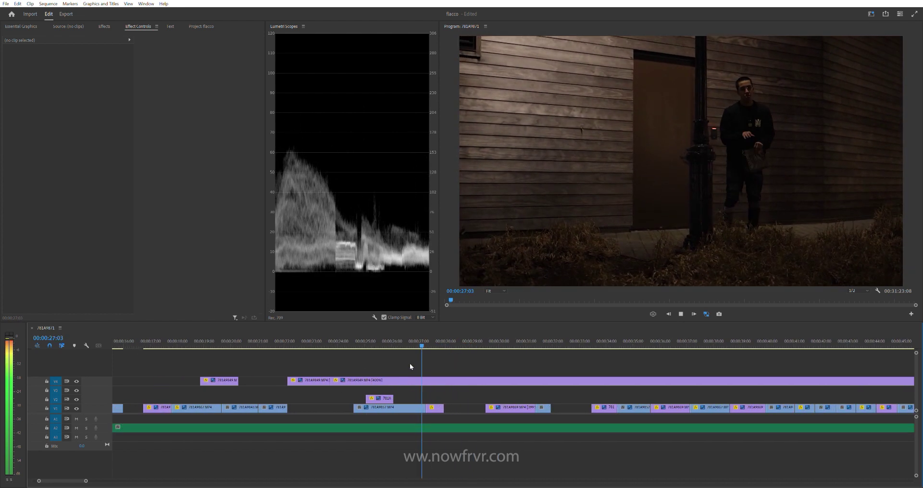
scroll(420, 368, "down", 2)
scroll(412, 369, "down", 2)
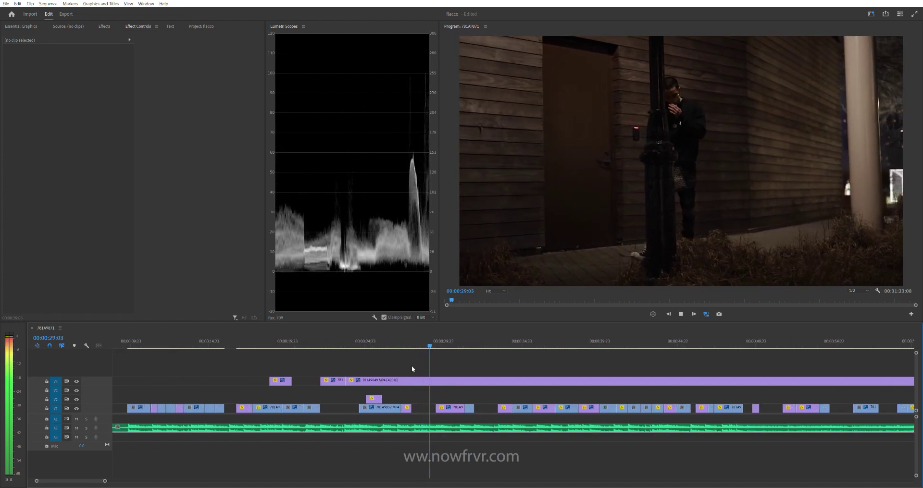
scroll(411, 365, "down", 1)
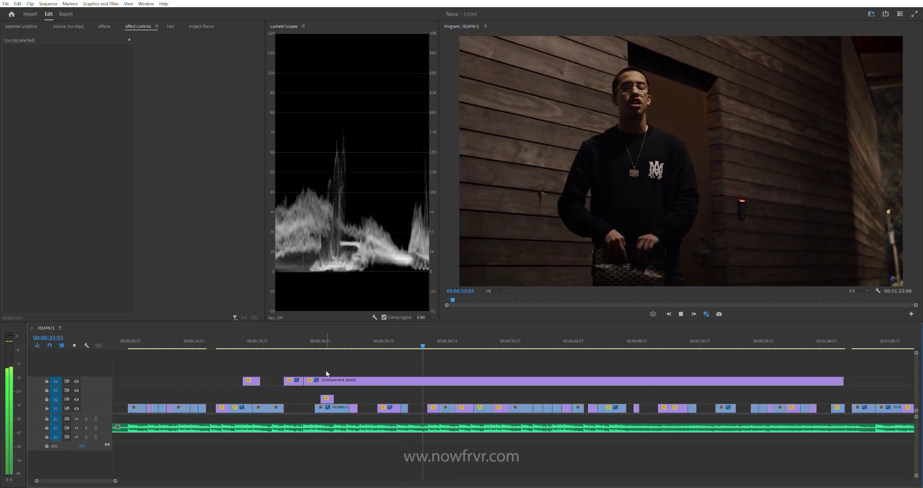
left_click_drag(312, 379, 410, 380)
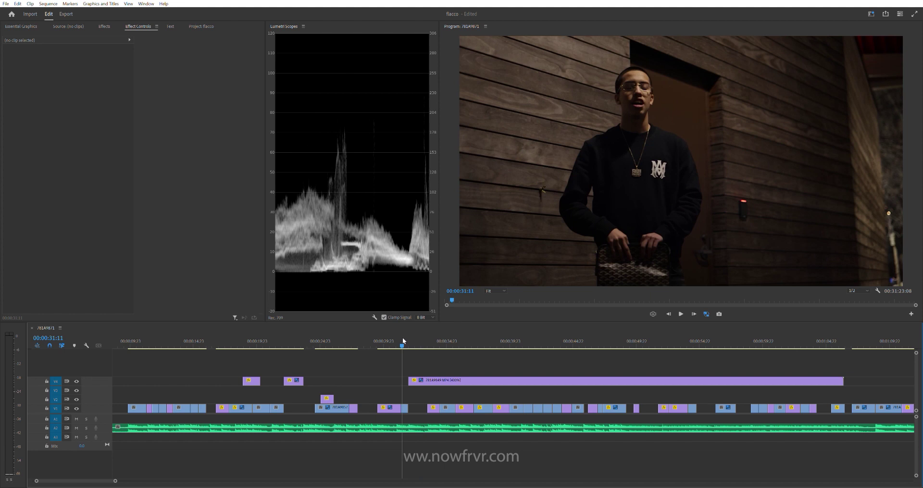
key("space")
Step: Play back the trimmed section, rechecking from about 36:12
scroll(405, 376, "down", 2)
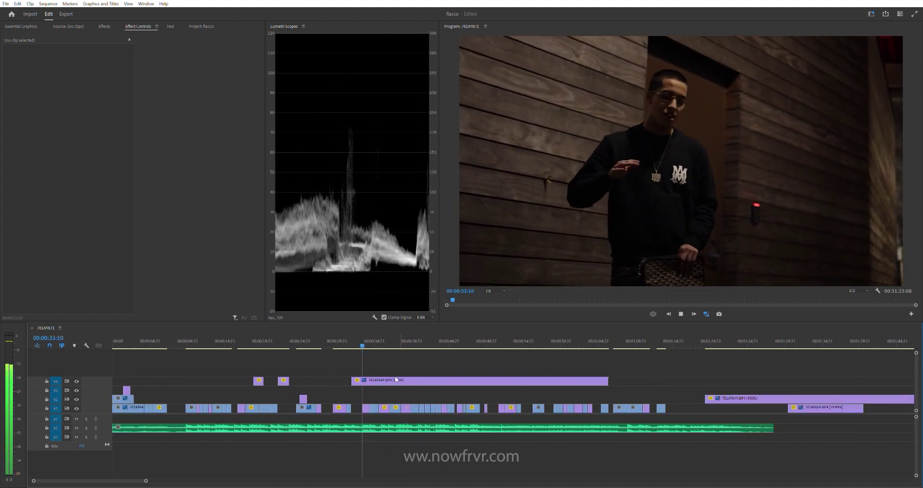
scroll(394, 377, "down", 1)
scroll(323, 356, "down", 2)
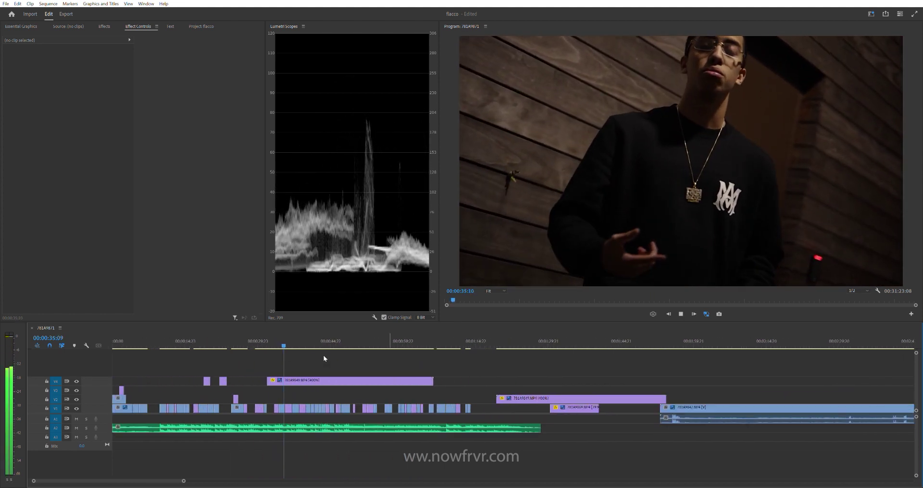
scroll(301, 383, "up", 3)
key("space")
key("space")
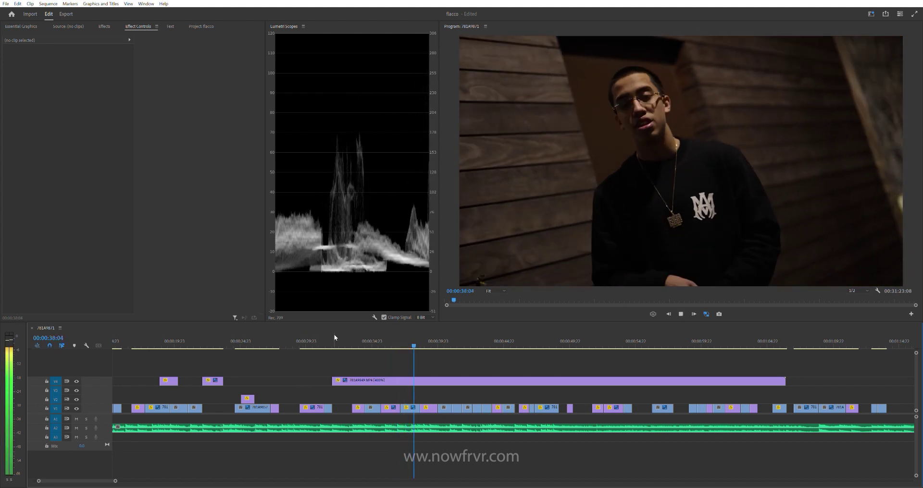
key("space")
left_click(372, 342)
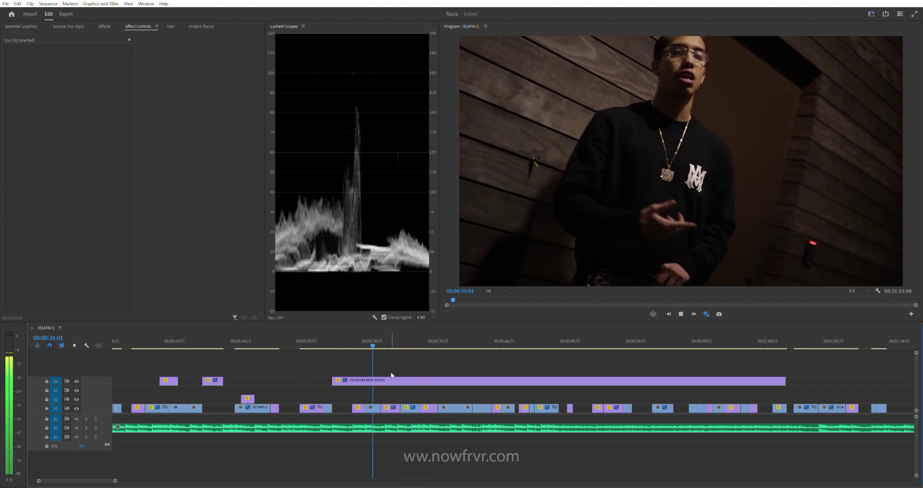
scroll(373, 368, "up", 3)
key("space")
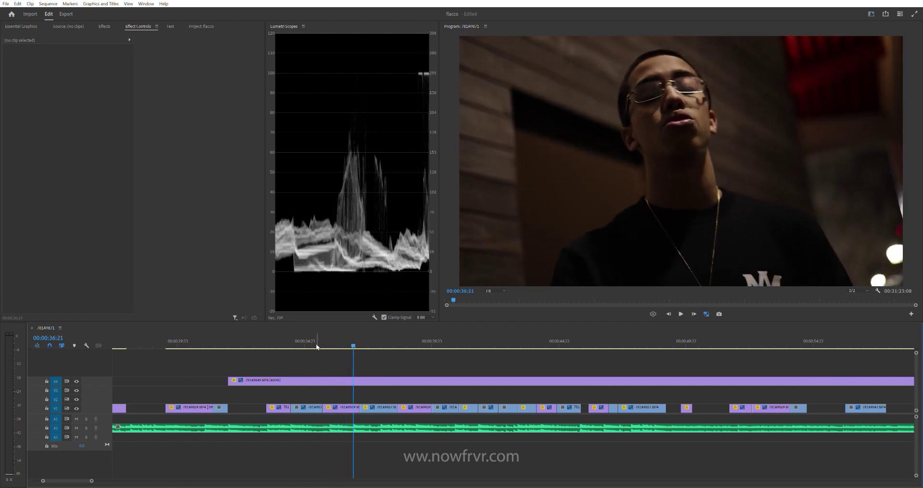
Step: Trim the V4 overlay's start later and preview its entry
left_click_drag(228, 381, 332, 379)
key("space")
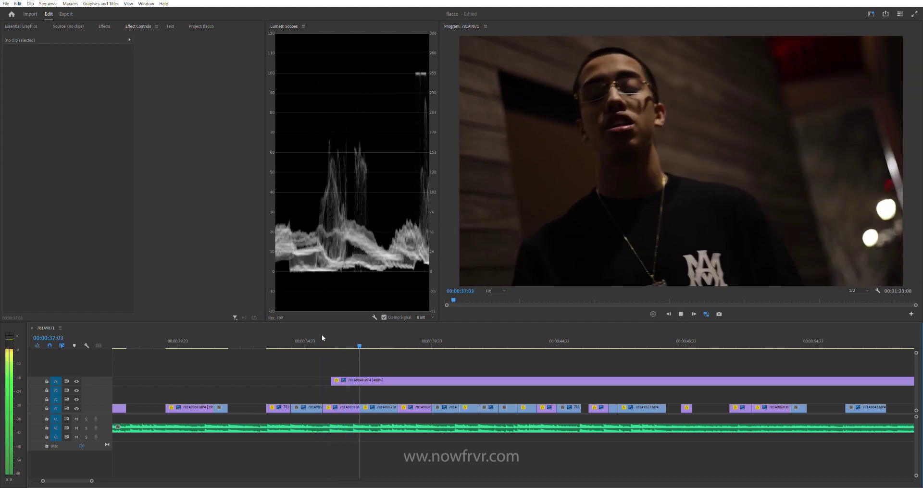
left_click(324, 332)
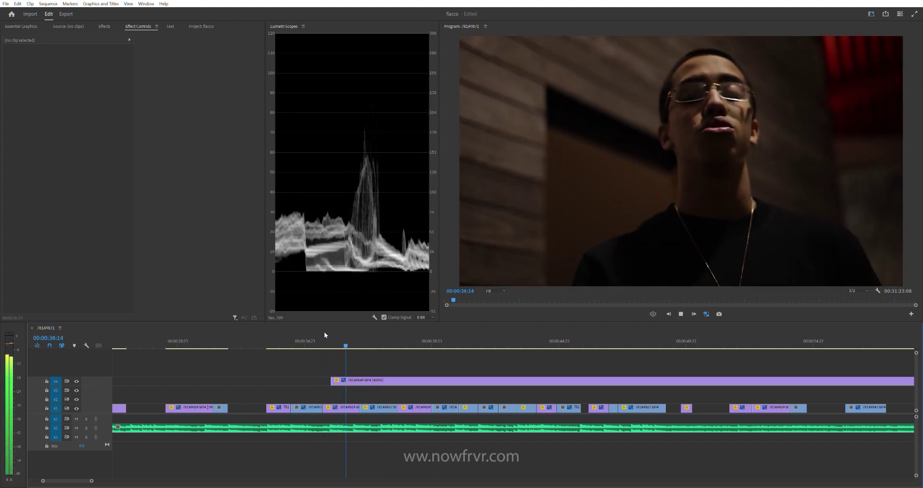
left_click(331, 333)
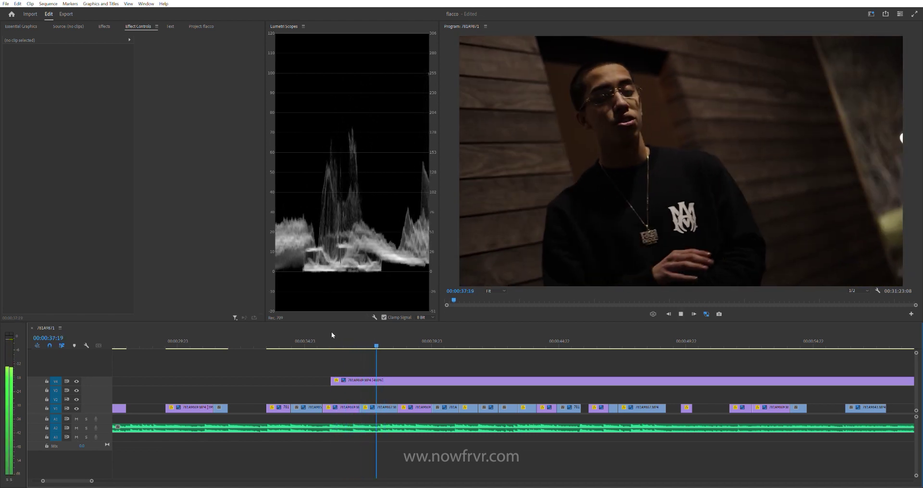
left_click(331, 332)
left_click(326, 331)
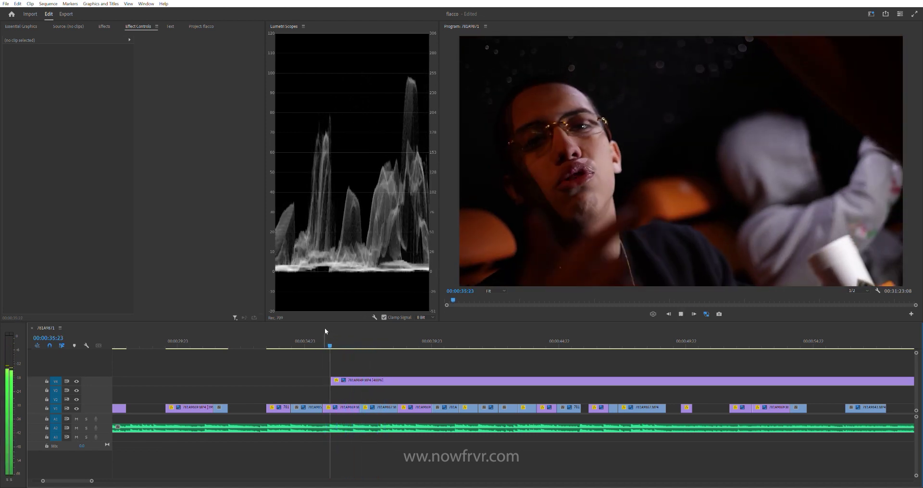
key("space")
Step: Nudge the V4 clip's start slightly later and review playback from around 36:14
left_click_drag(339, 379, 352, 382)
left_click(330, 335)
key("space")
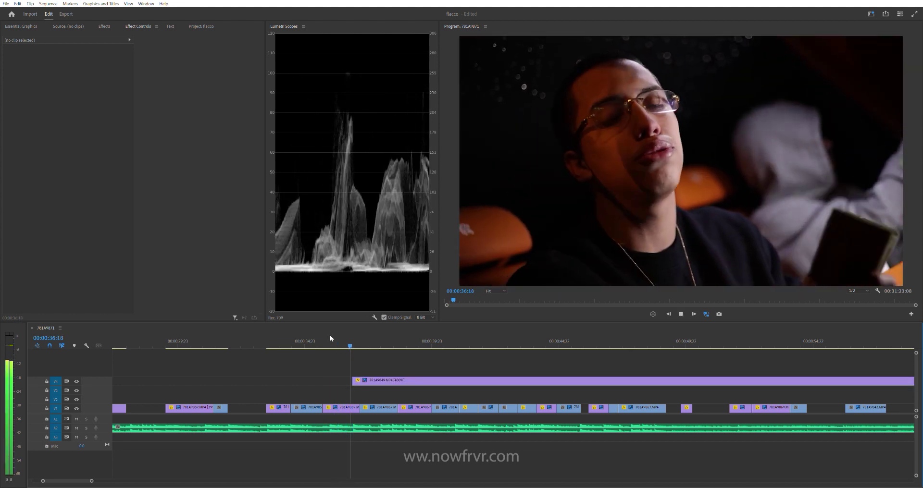
left_click(330, 336)
left_click(344, 335)
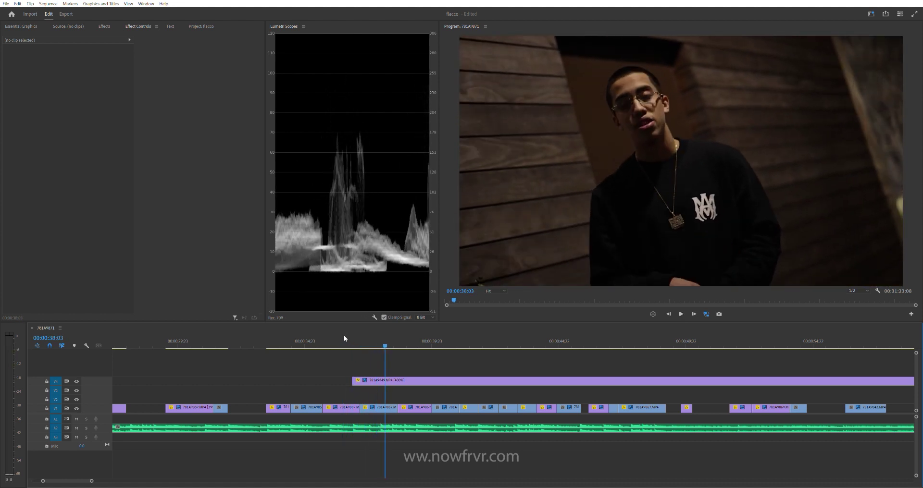
left_click(346, 338)
key("space")
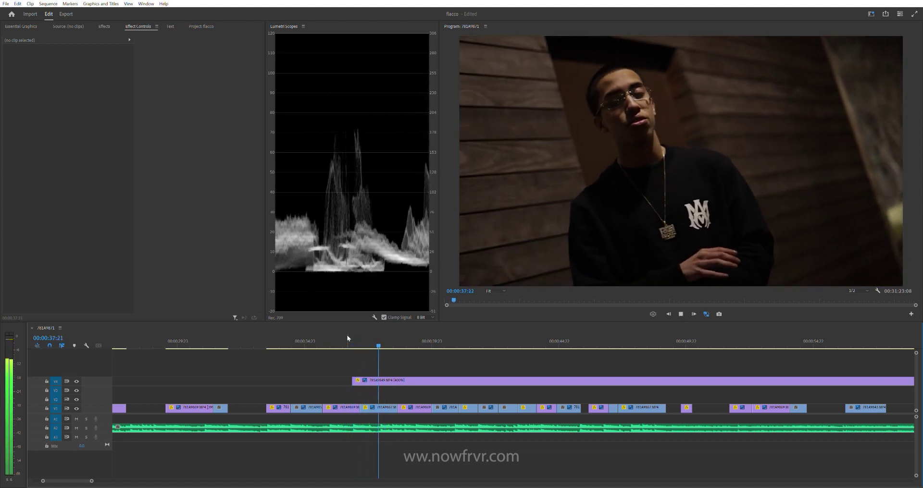
key("space")
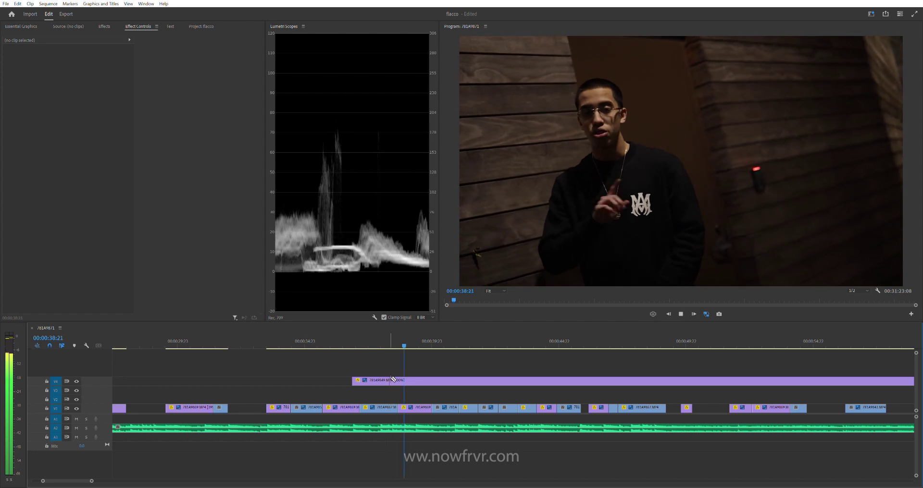
key("space")
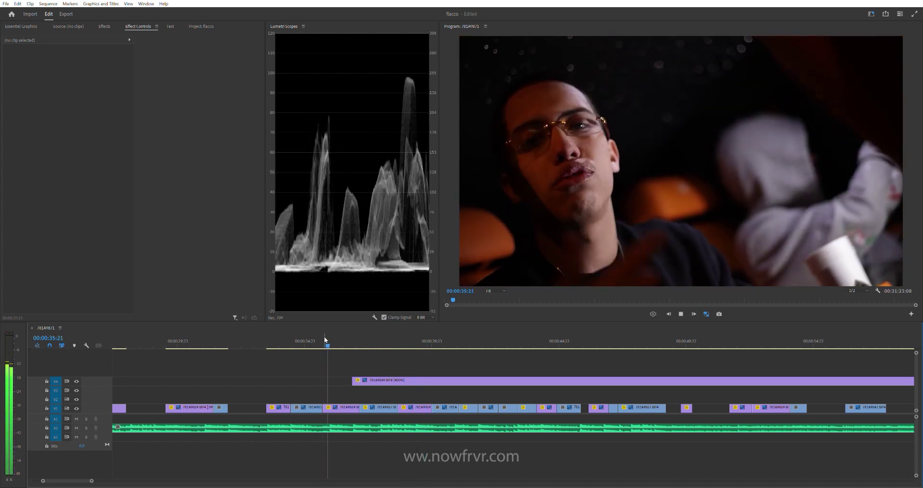
key("space")
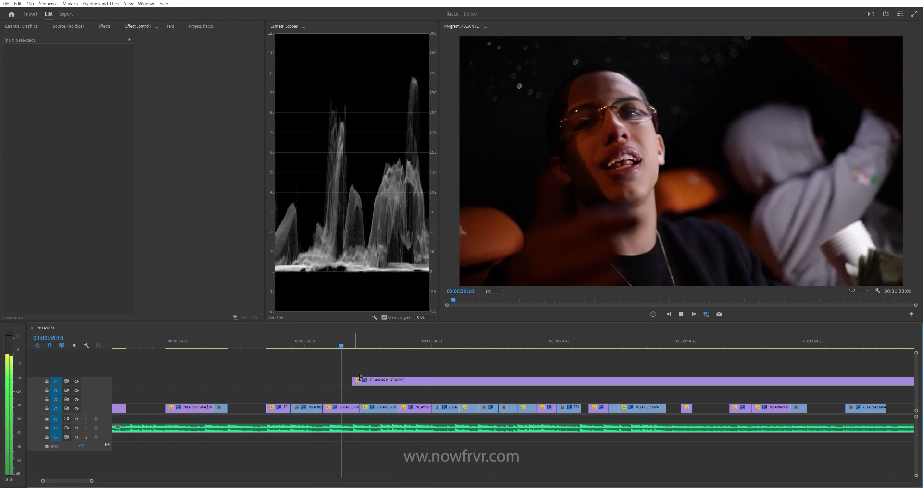
Step: Extend the V4 overlay's start back to the playhead at about 36:08 and review it
left_click_drag(353, 381, 348, 381)
key("space")
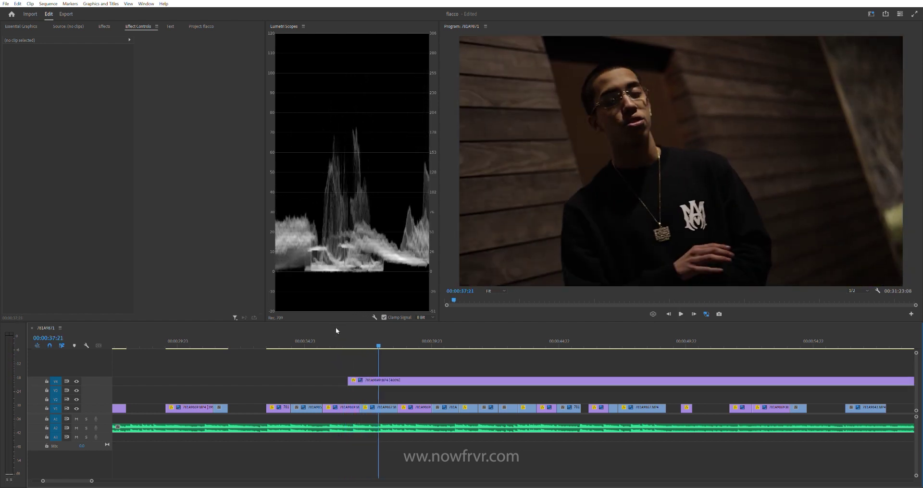
key("space")
left_click(339, 335)
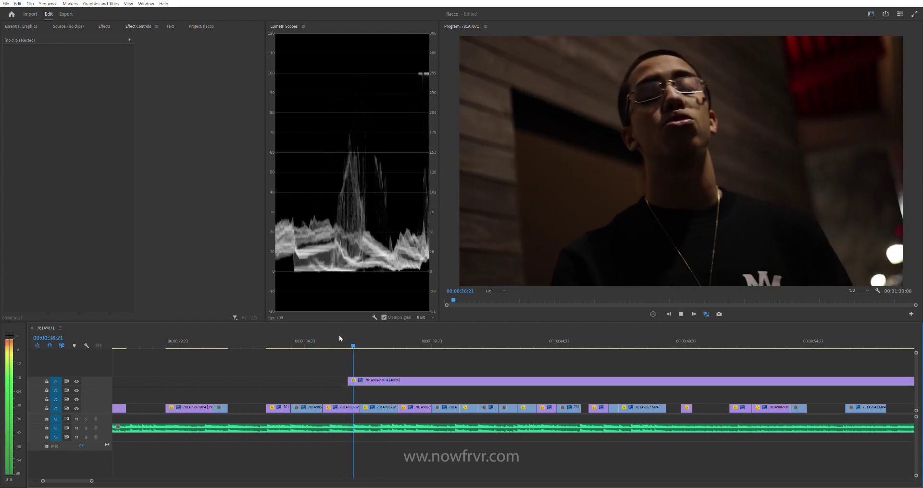
left_click(341, 331)
key("space")
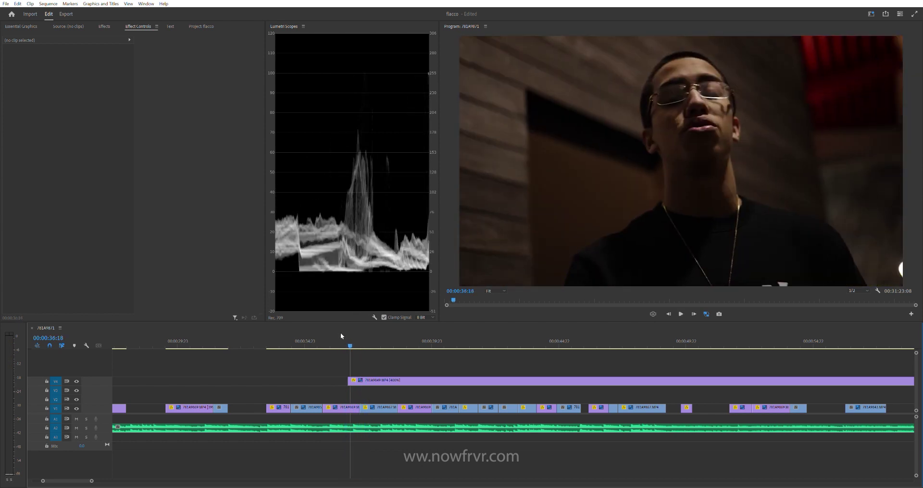
Step: Split the V4 overlay at the playhead near 37:23, then cut it further along
left_click_drag(340, 338, 350, 380)
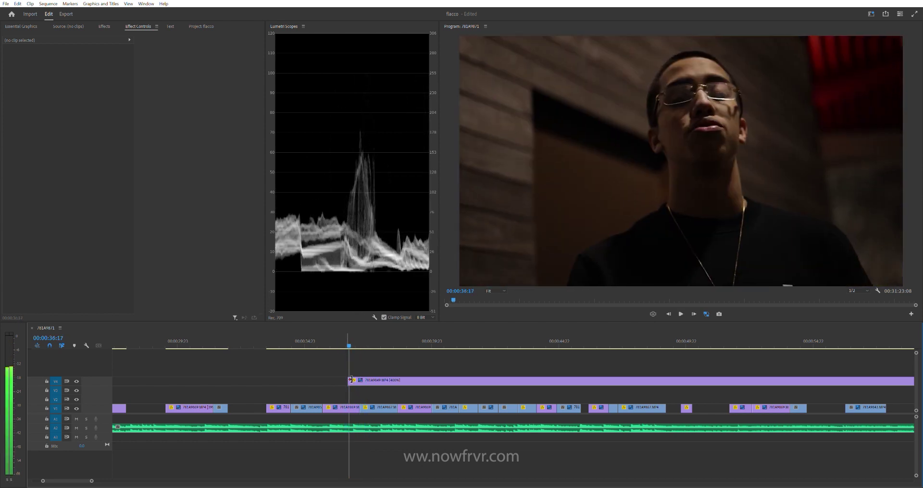
left_click(339, 340)
key("space")
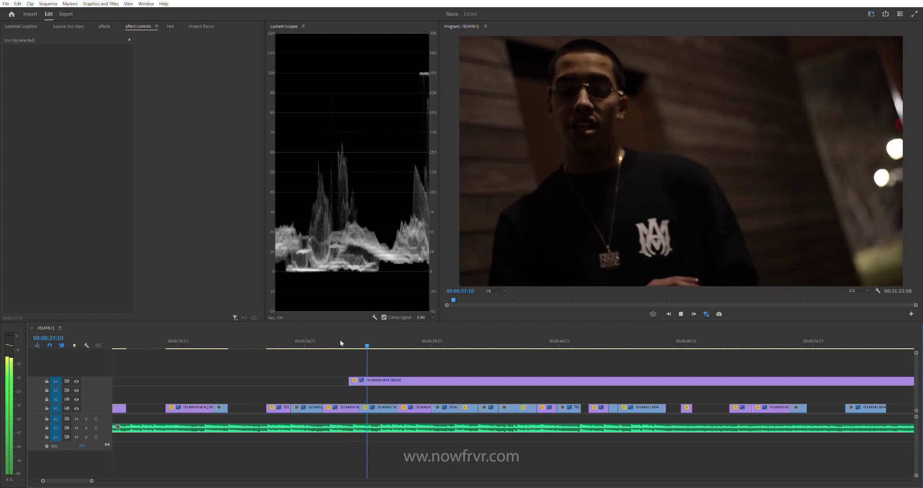
key("ctrl+k")
key("space")
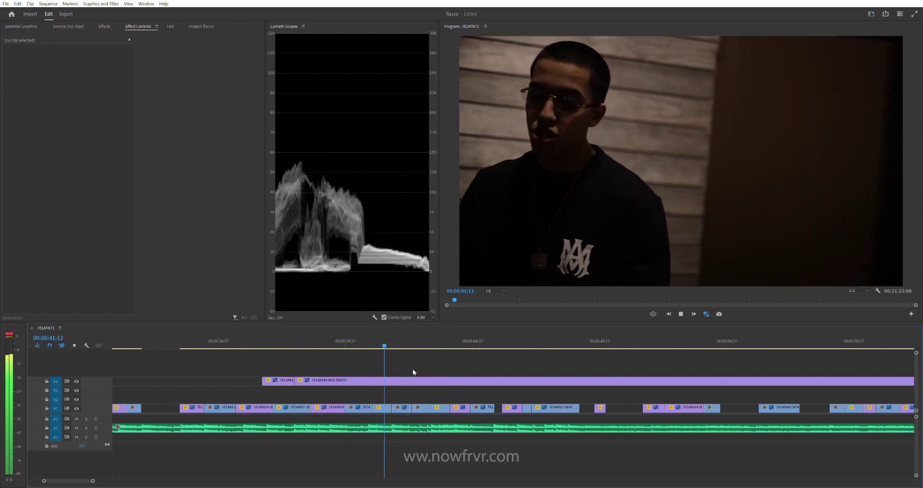
key("c")
left_click(324, 380)
key("minus")
key("space")
key("Up")
key("space")
key("space")
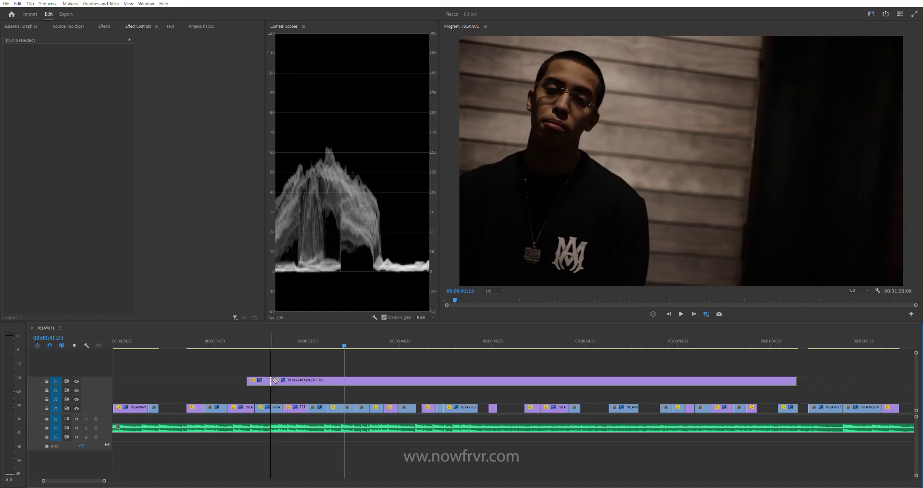
Step: Trim the V4 clip's start to the playhead near 41:19 and review through 46:18
left_click_drag(275, 380, 345, 381)
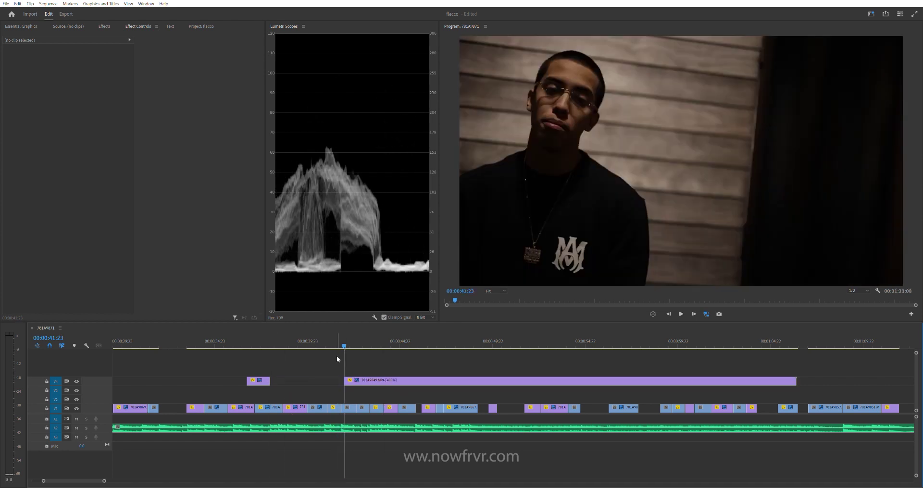
key("space")
scroll(351, 381, "up", 2)
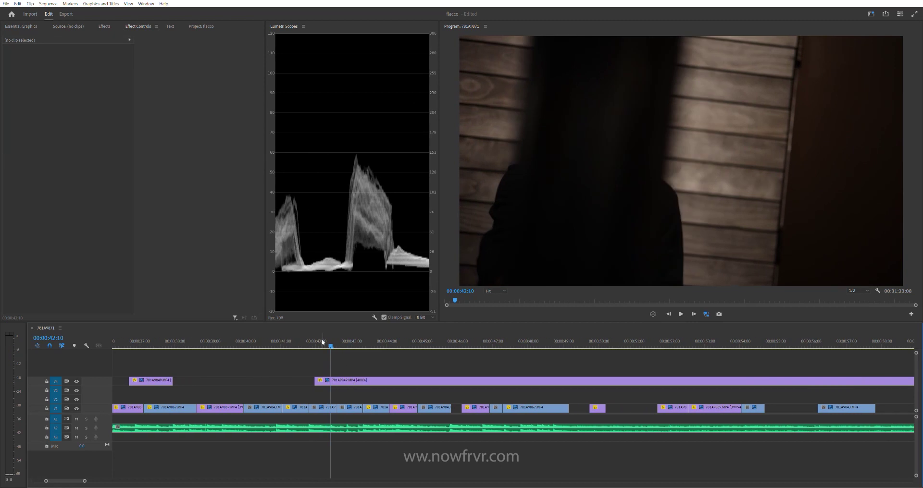
key("space")
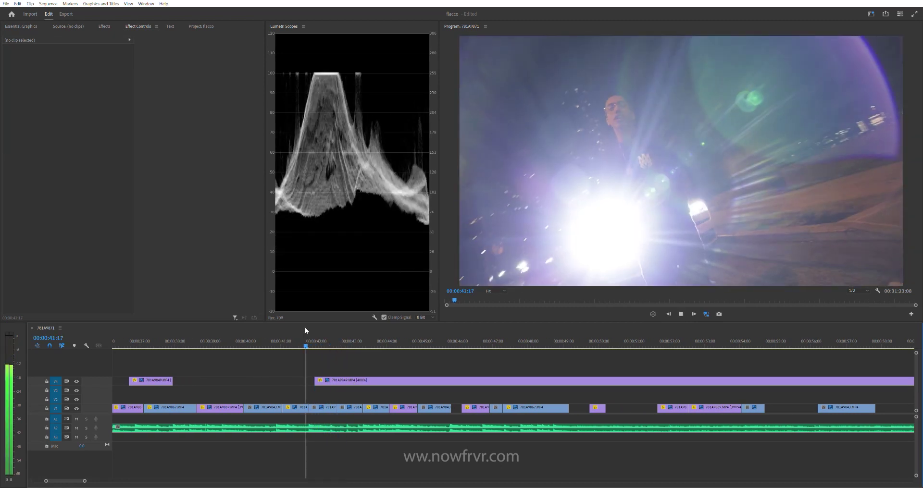
left_click(305, 331)
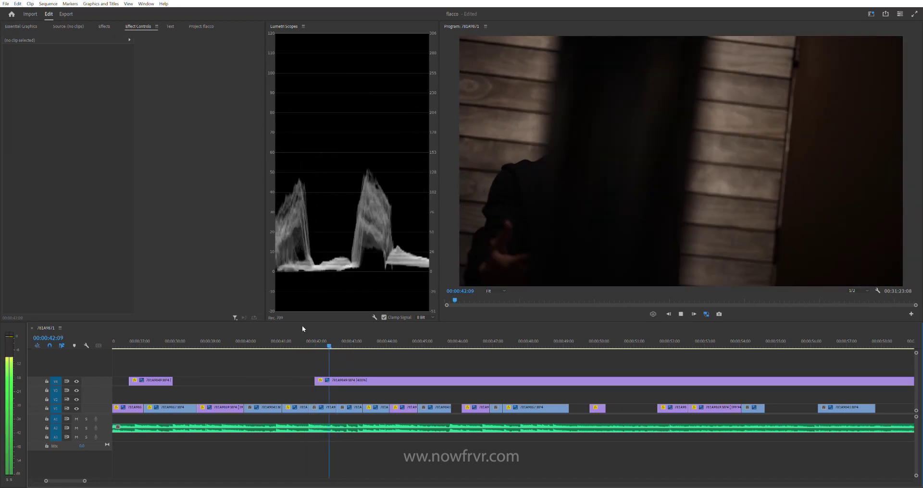
left_click(286, 331)
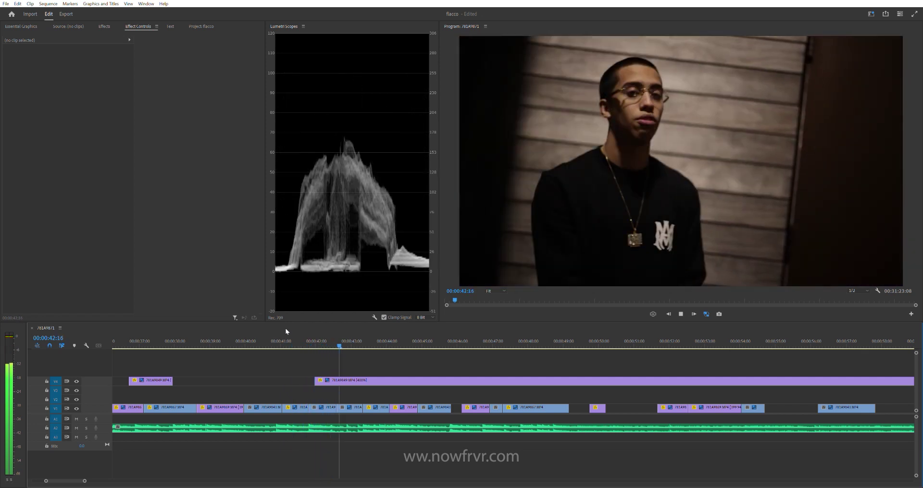
key("space")
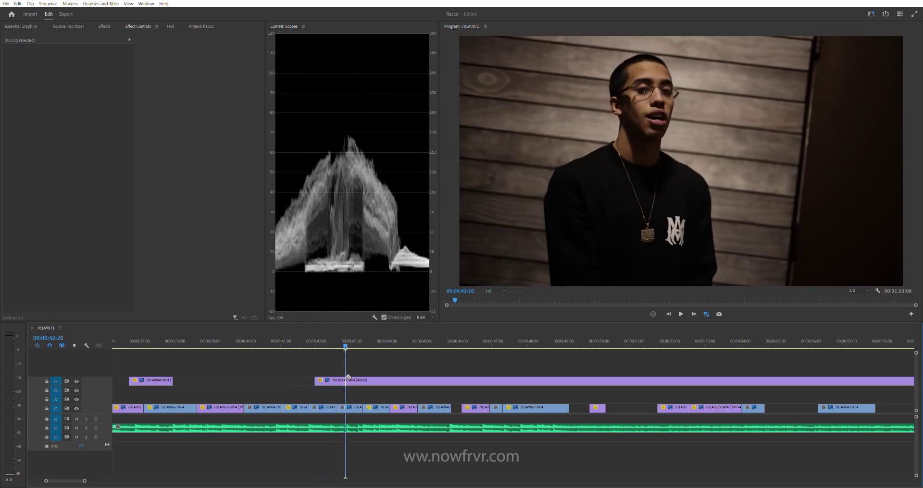
key("space")
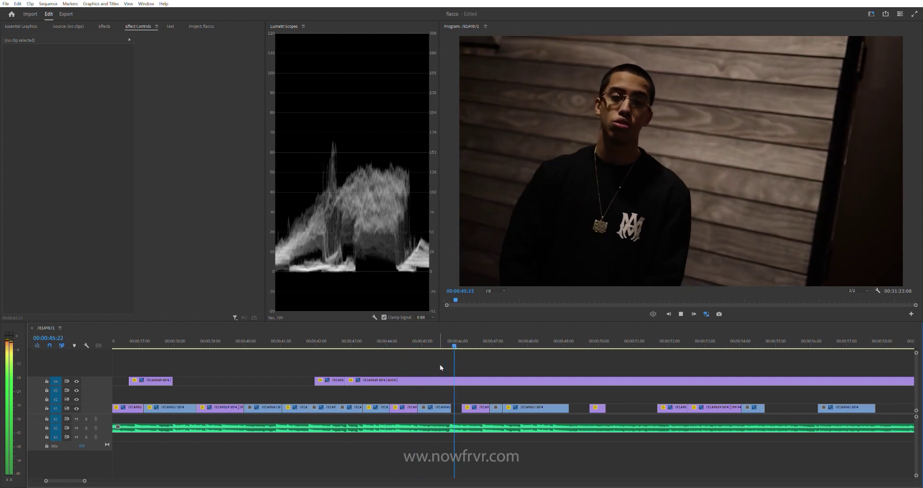
key("space")
Step: Move the V4 overlay's start to about 45:15, check the edit, and rejoin the split piece
left_click_drag(346, 380, 451, 380)
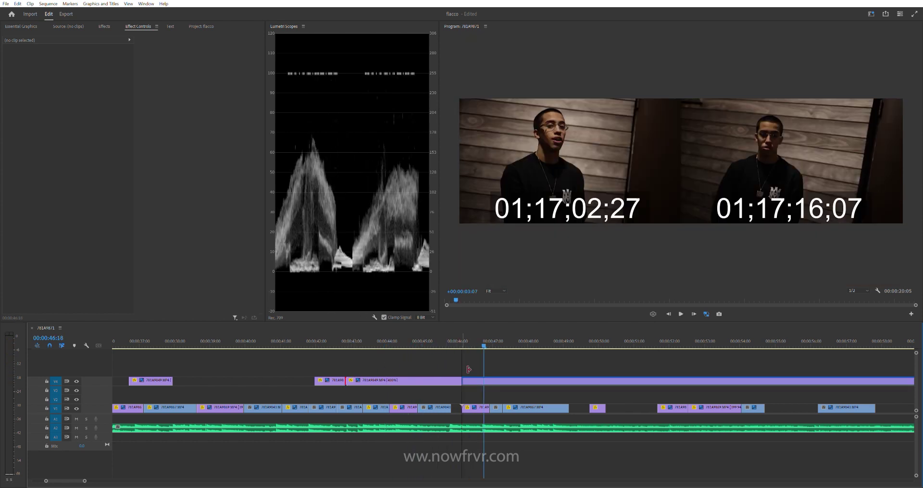
key("shift+k")
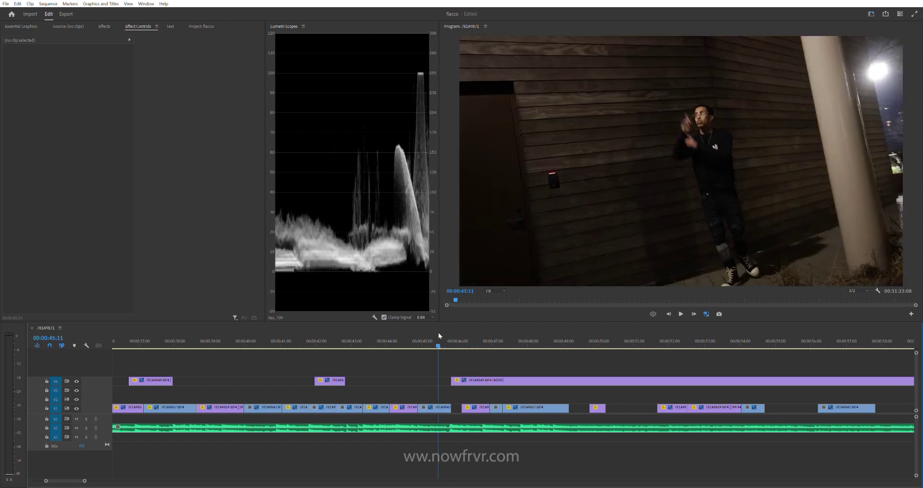
key("e")
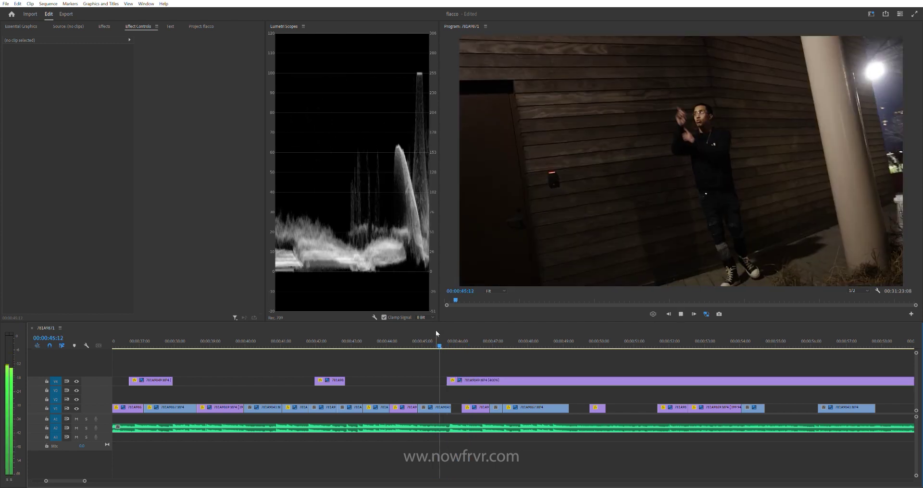
left_click(443, 336)
key("space")
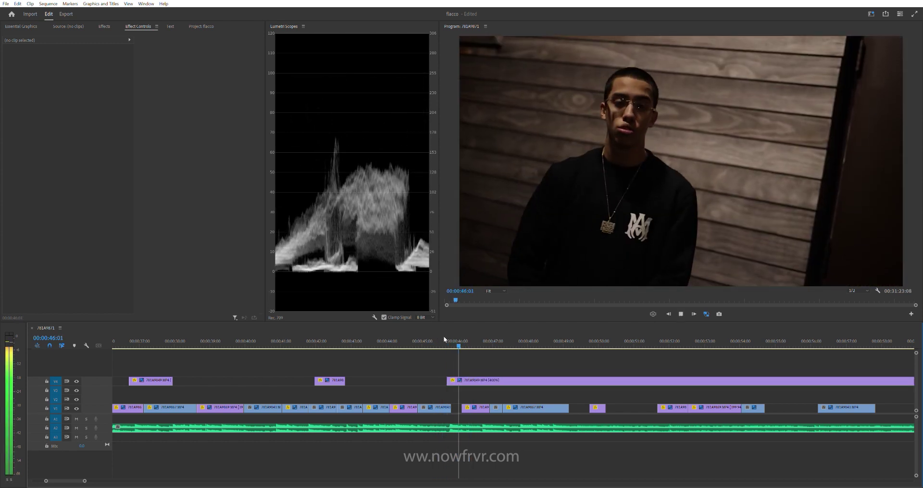
left_click(445, 339)
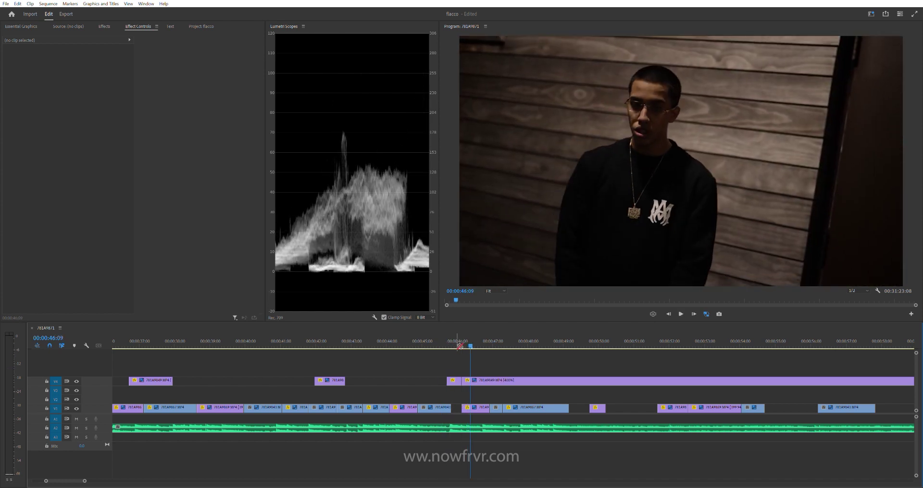
left_click(459, 336)
key("ctrl+z")
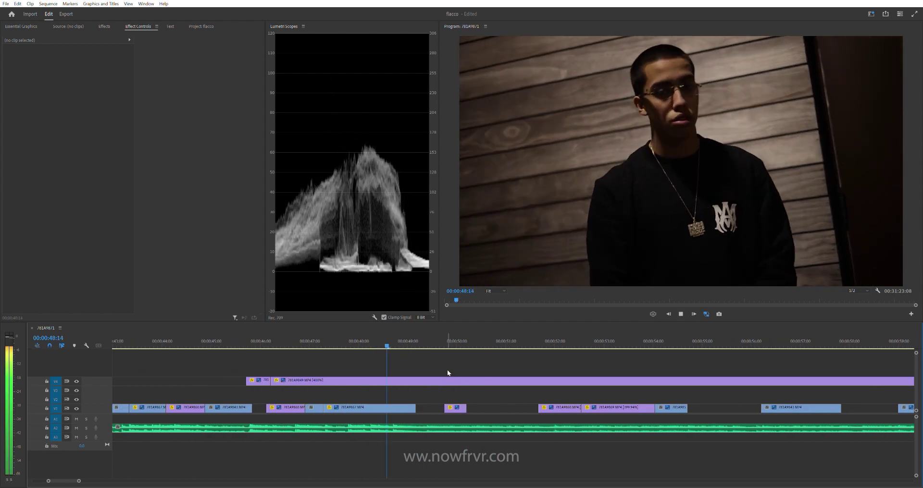
Step: Trim the V4 interview clip 781A9849's start later and review from 47:18
key("minus")
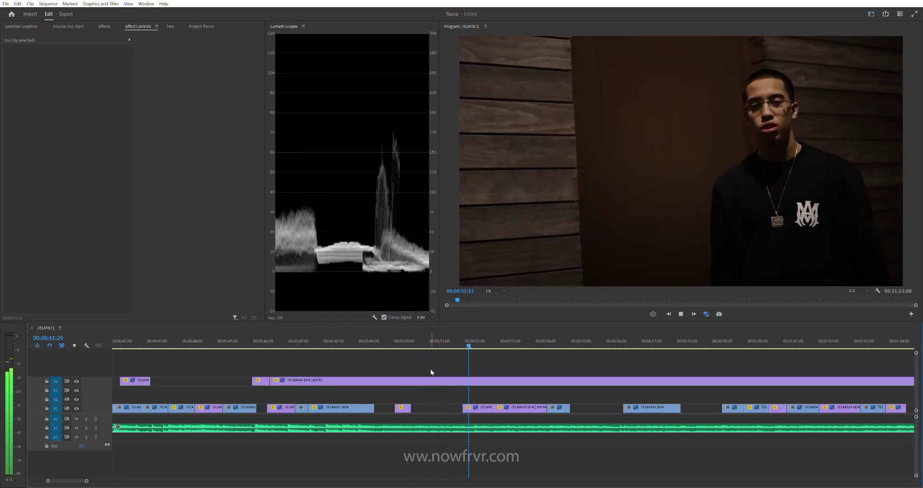
key("space")
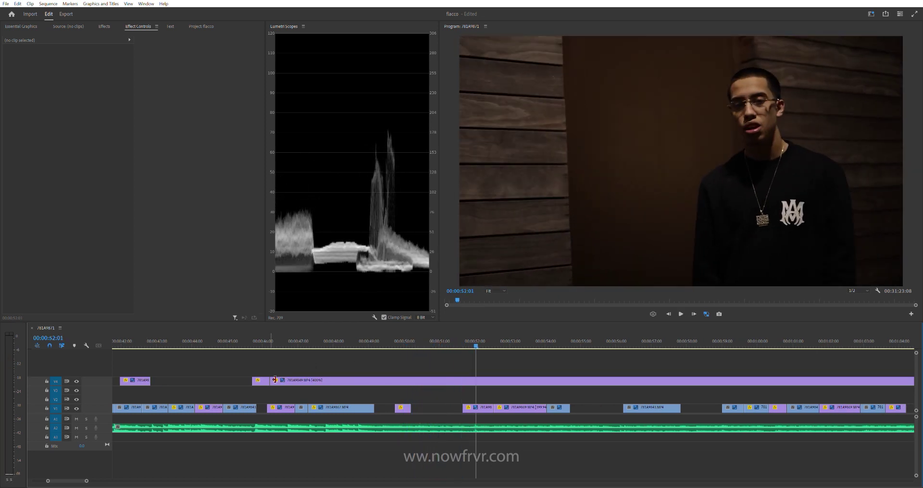
left_click(276, 379)
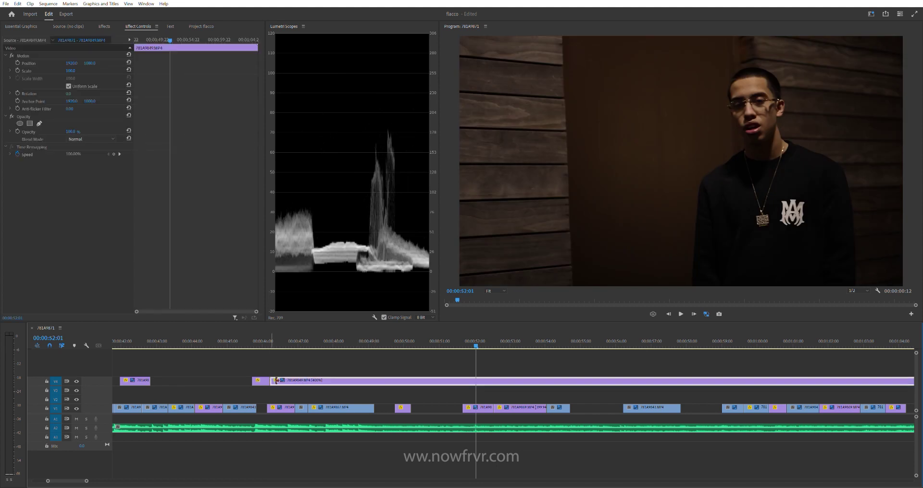
left_click_drag(278, 380, 330, 380)
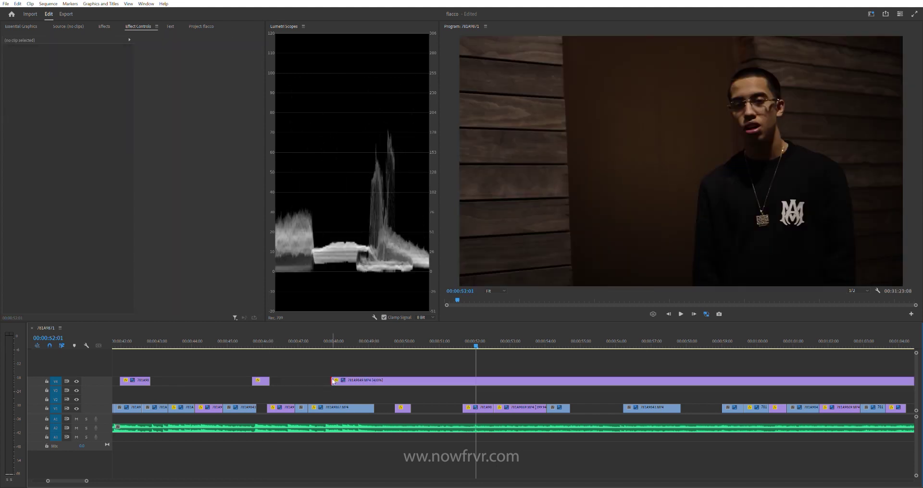
left_click_drag(339, 345, 324, 346)
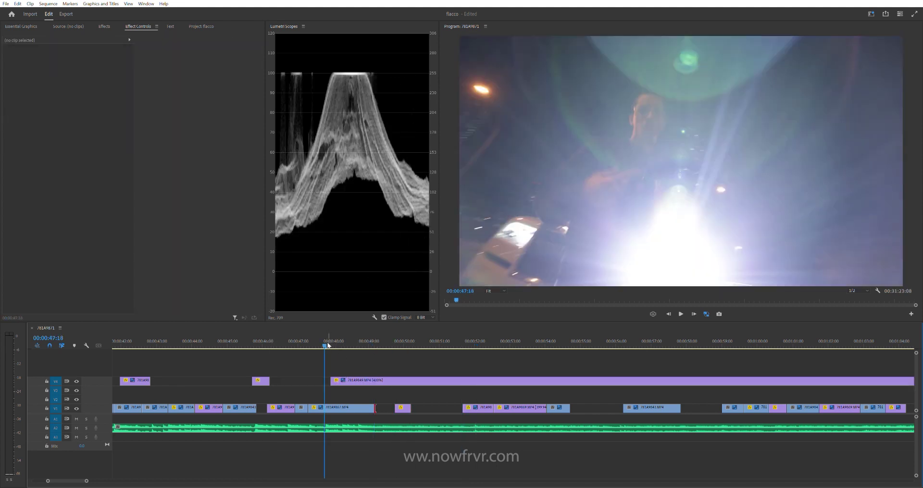
left_click(352, 380)
key("space")
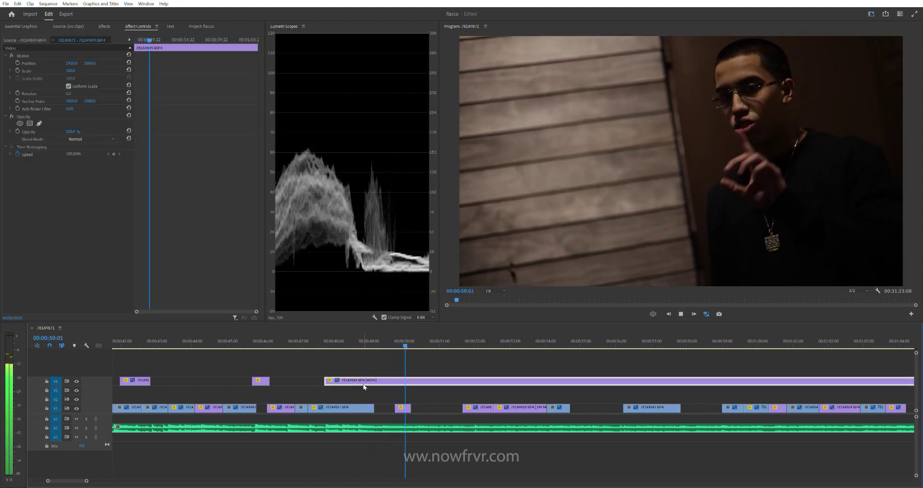
left_click(376, 341)
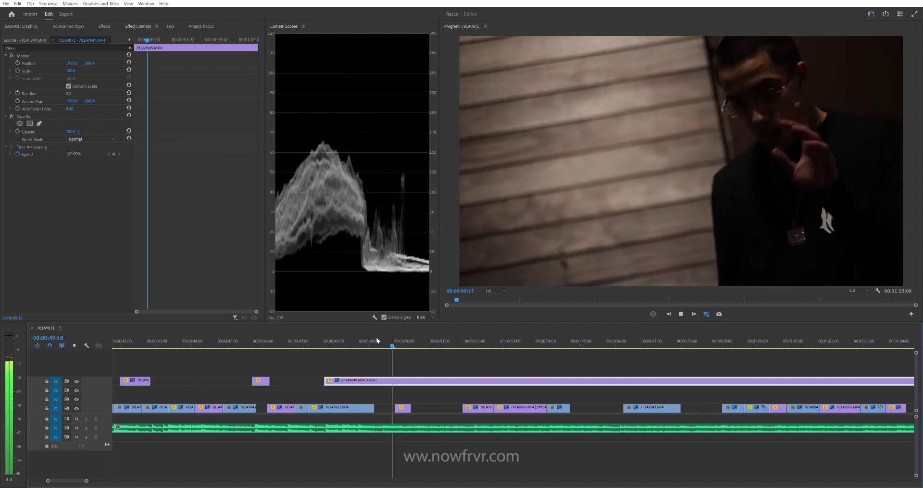
key("space")
Step: Trim the V4 clip to start around 00:00:50:05 and cut it near 51:03
left_click_drag(332, 381, 419, 381)
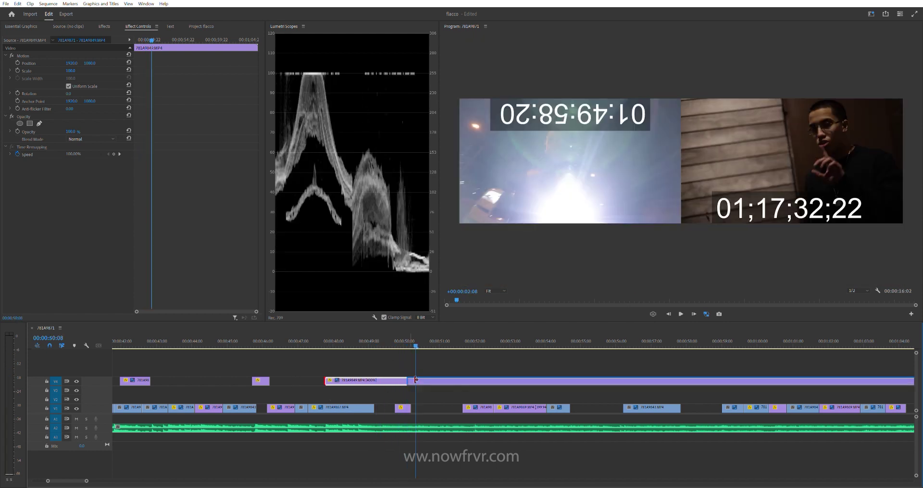
key("space")
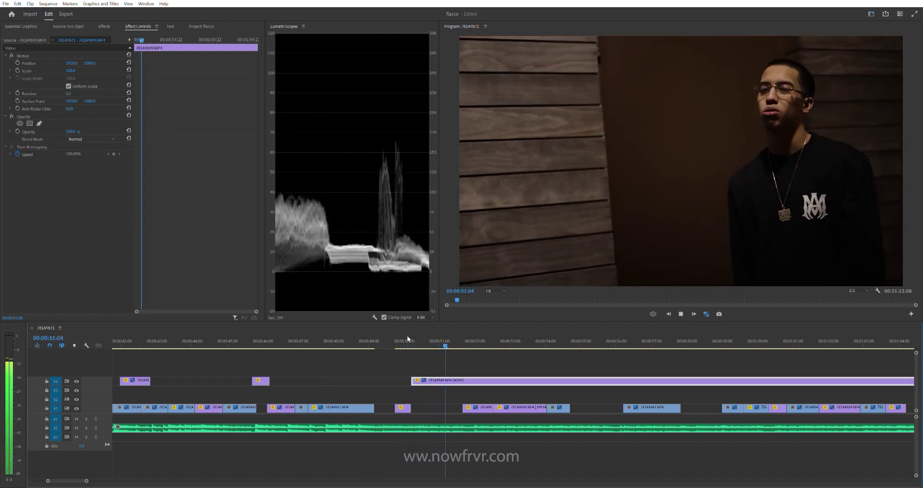
key("space")
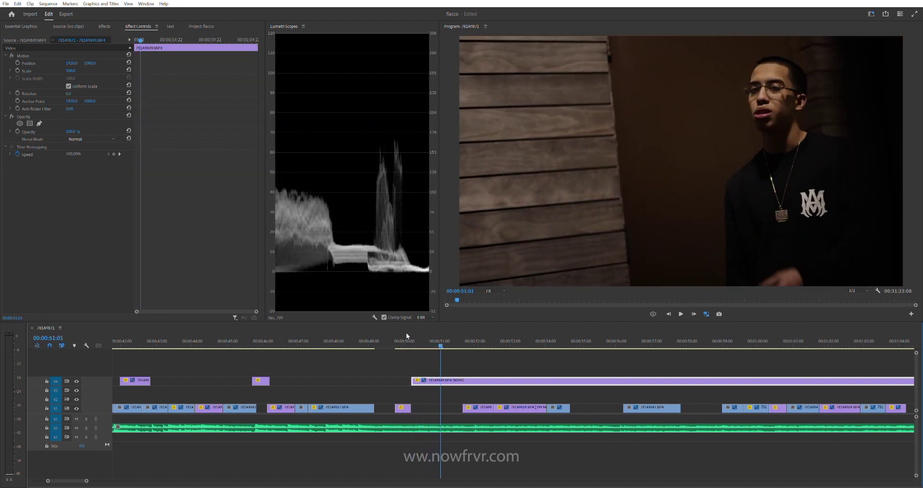
left_click(445, 381)
key("space")
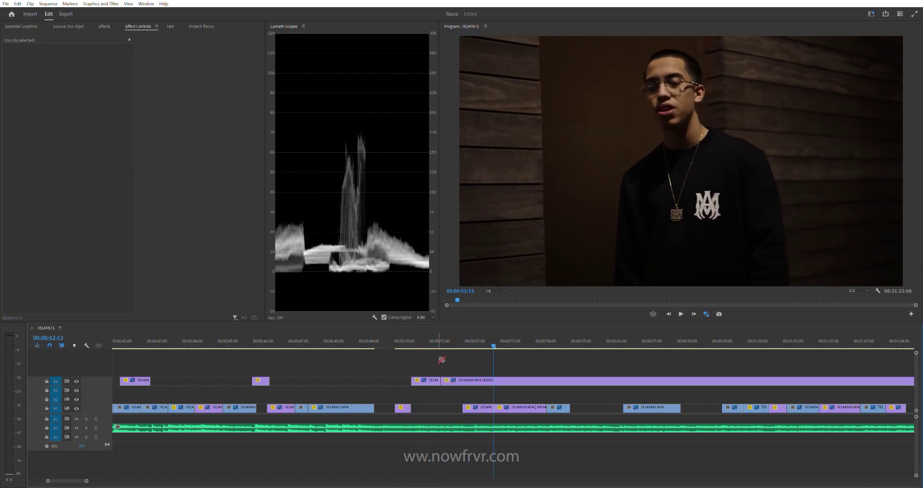
Step: Undo the V4 cut and split the V4 clip near 52 seconds instead
key("ctrl+z")
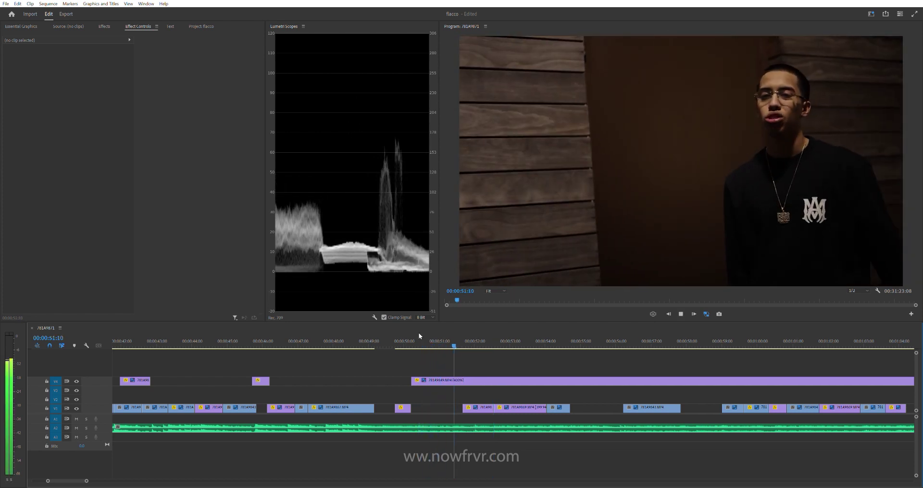
left_click(464, 380)
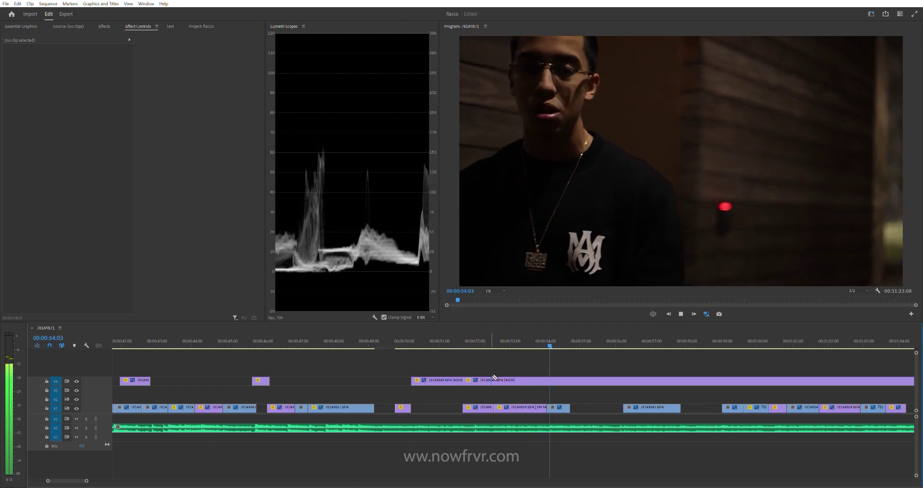
key("v")
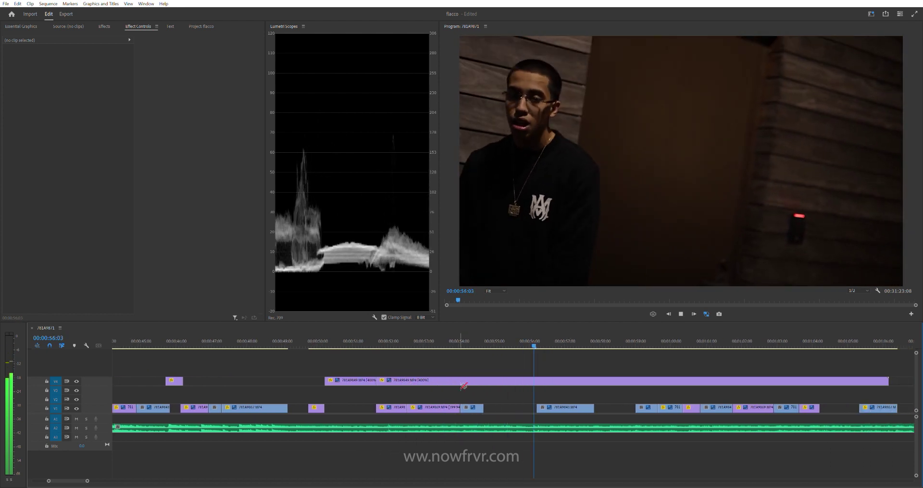
scroll(436, 366, "down", 2)
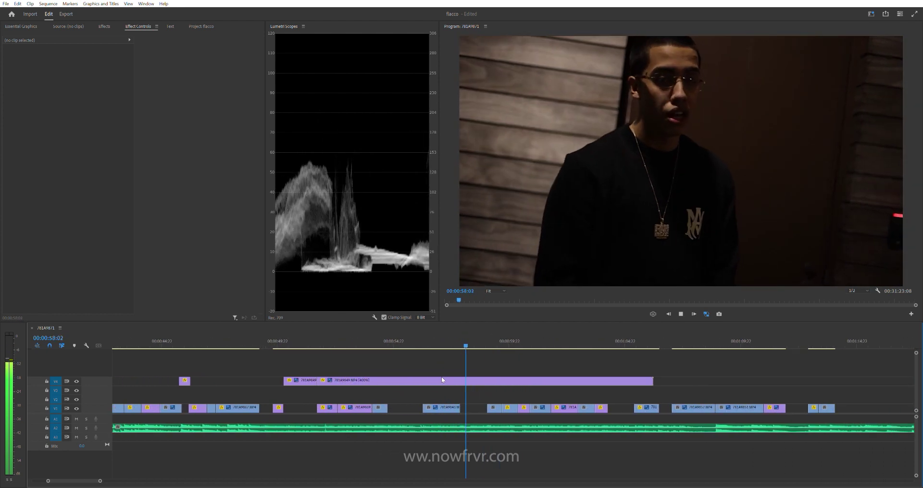
key("space")
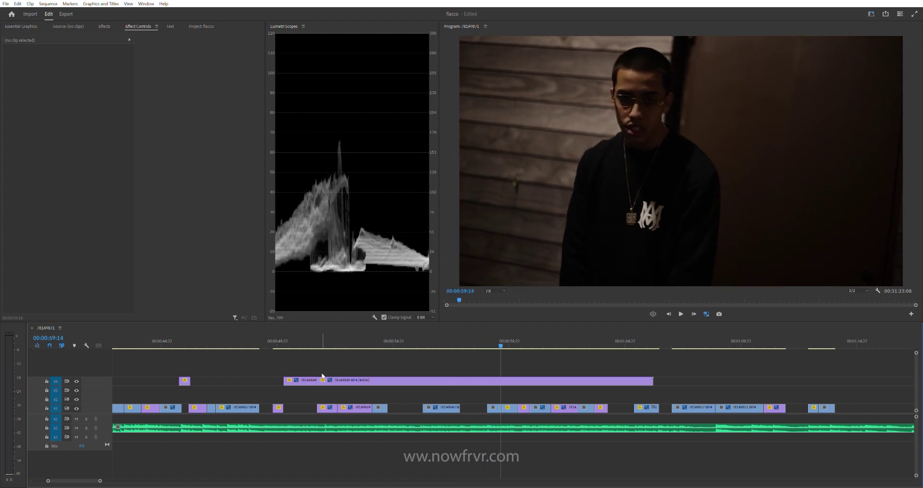
Step: Trim the later V4 piece's start and replay the edit around 57 seconds
left_click_drag(471, 381, 461, 381)
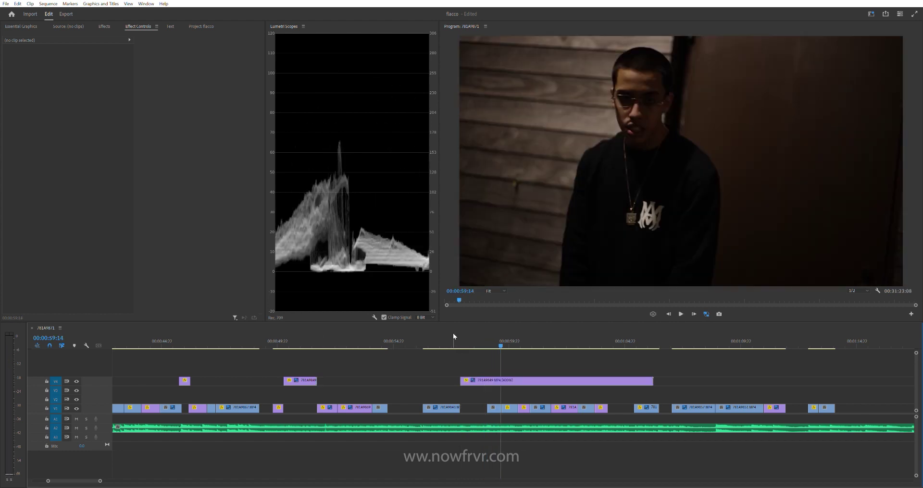
left_click(457, 343)
key("space")
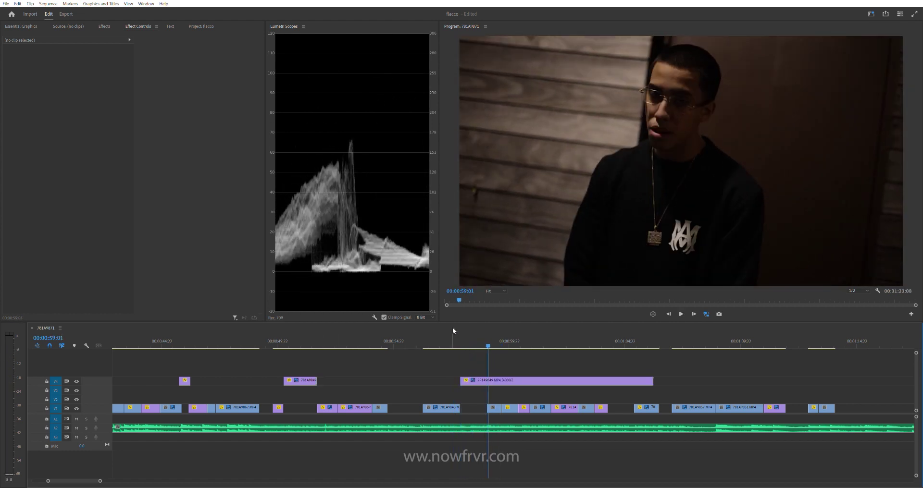
left_click(452, 330)
left_click(429, 332)
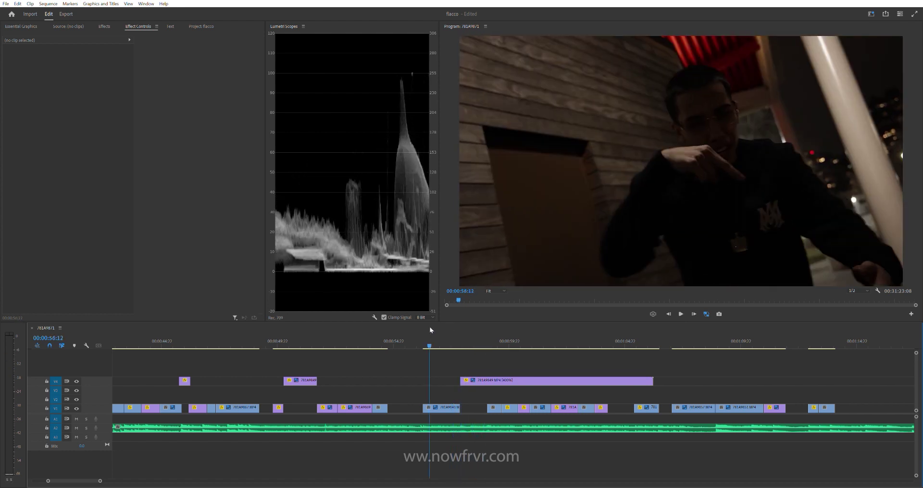
left_click(429, 332)
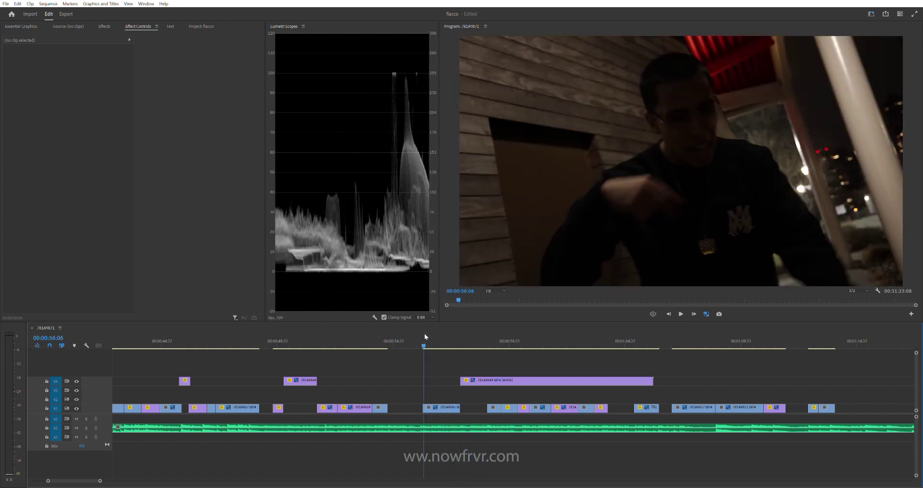
key("space")
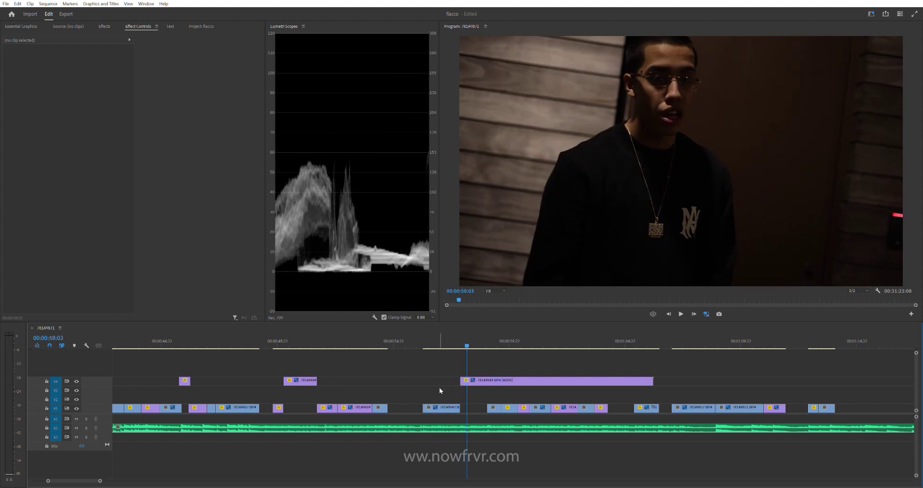
Step: Delete clip 781A9843 from V1 and extend the V4 overlay's start earlier to about 56 seconds
left_click(442, 406)
key("Delete")
left_click(411, 343)
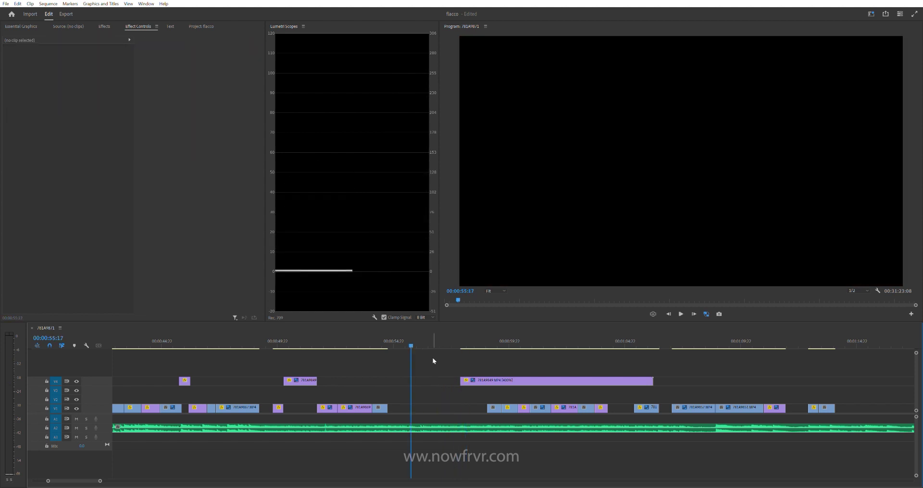
left_click_drag(461, 379, 431, 380)
key("space")
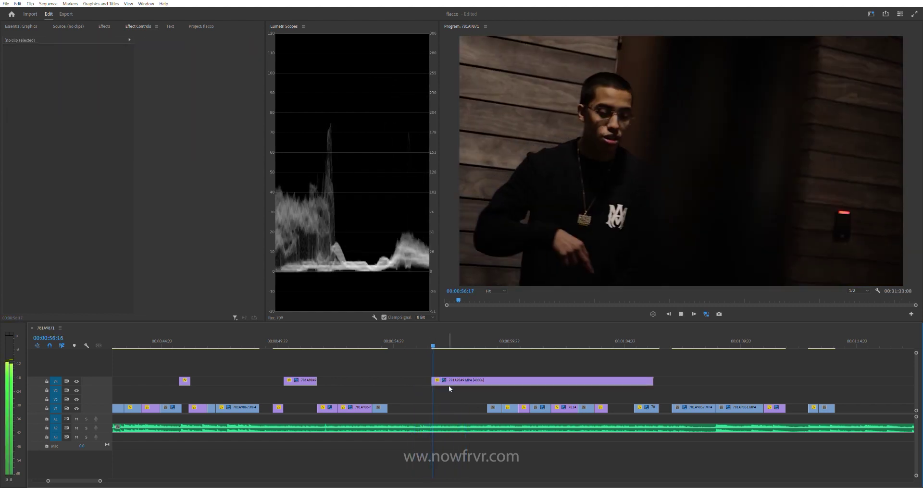
left_click_drag(432, 380, 417, 380)
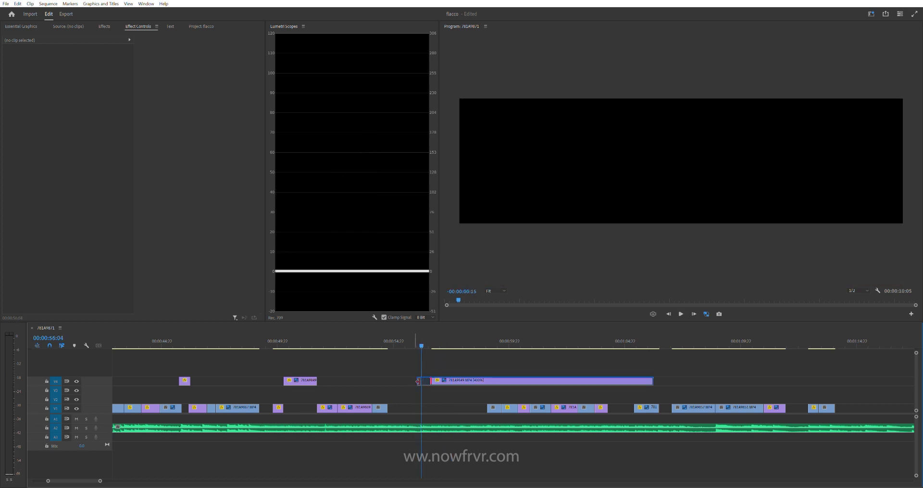
key("space")
Step: Review the extended overlay from 00:00:56:11, then zoom the timeline out
left_click(423, 342)
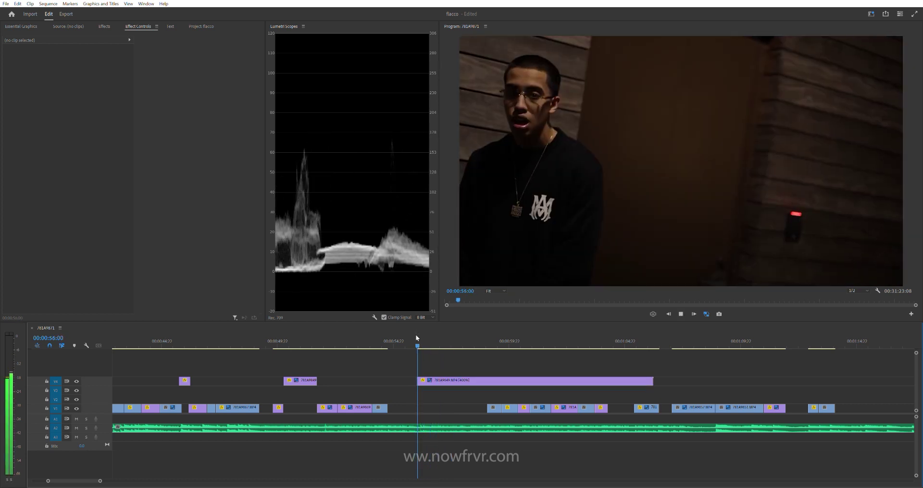
key("space")
left_click(415, 340)
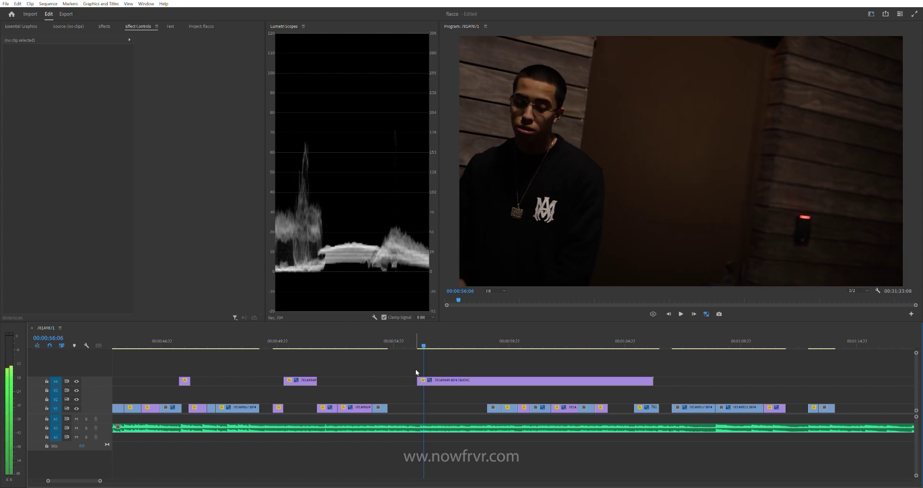
key("space")
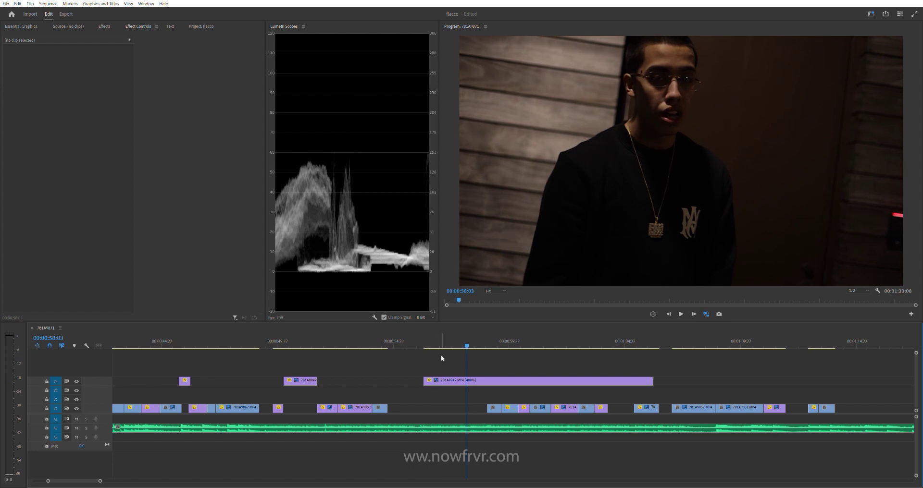
left_click(418, 334)
key("space")
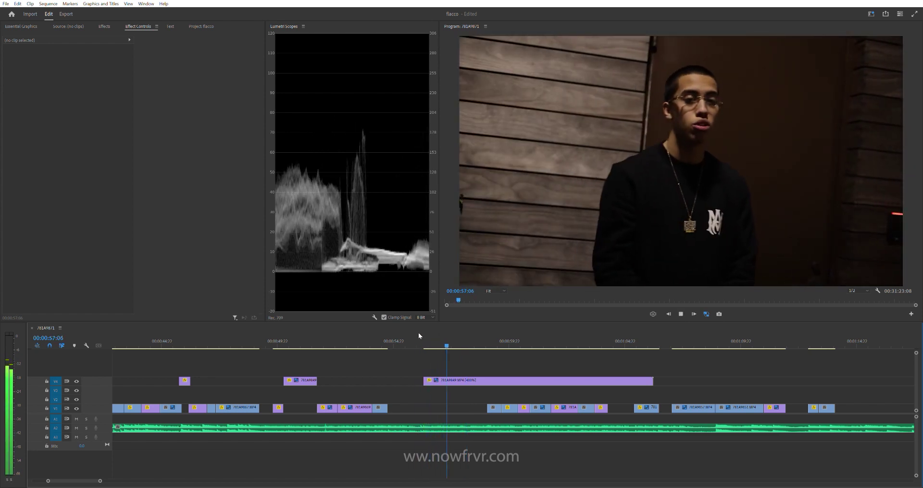
key("space")
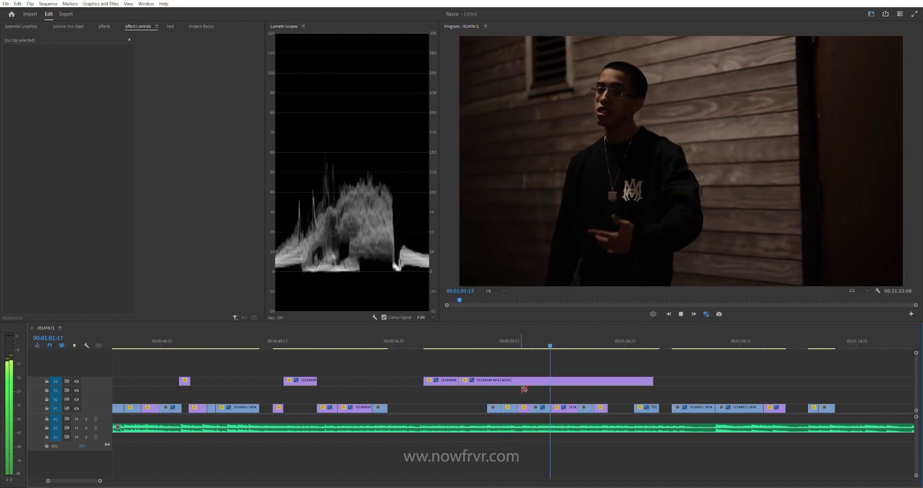
key("minus")
scroll(525, 375, "down", 2)
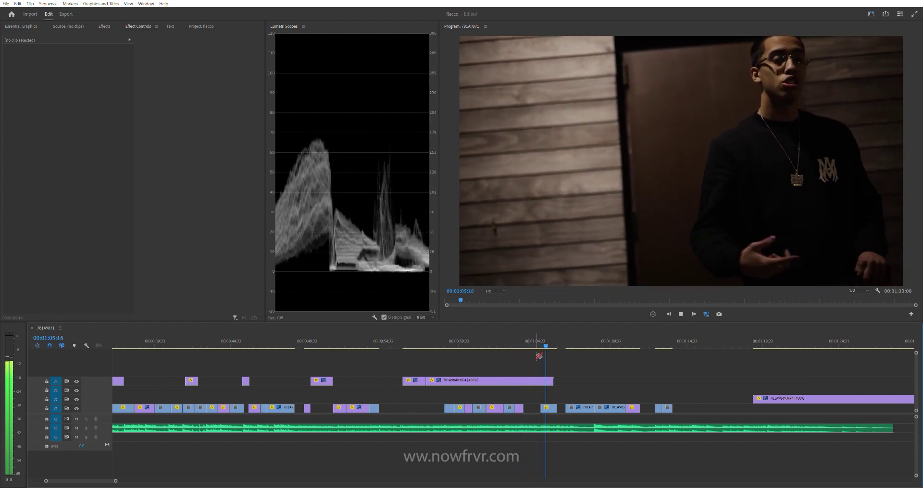
Step: Trim 10 frames off the V4 overlay's end near 19:16 and move 781A9849 onto V1
left_click(536, 376)
left_click(535, 372)
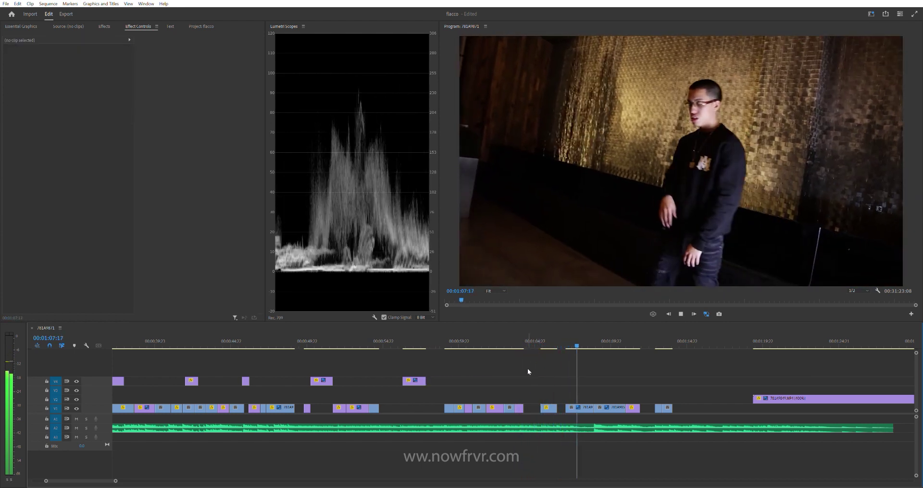
key("minus")
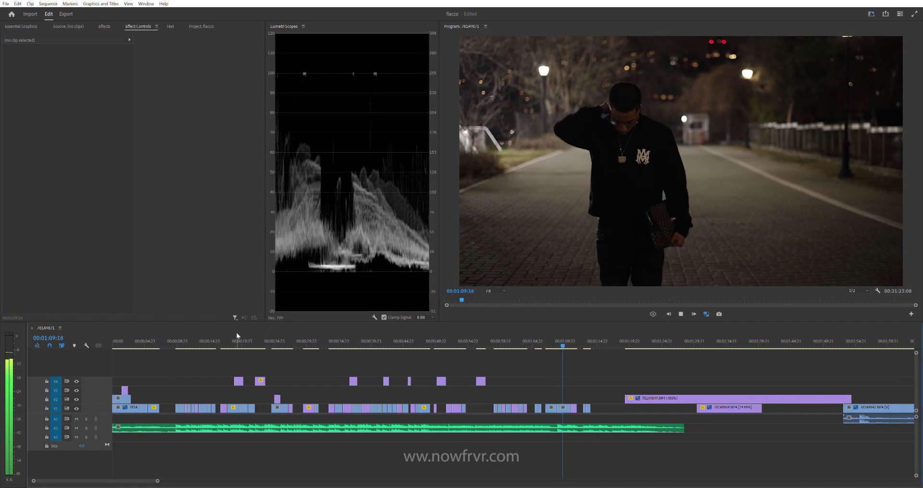
left_click(226, 342)
key("equal")
key("equal")
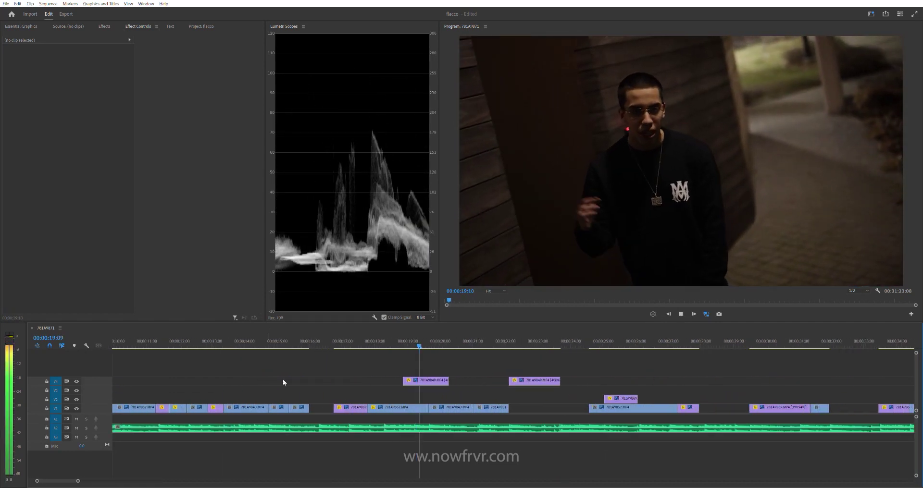
key("equal")
key("equal")
left_click(385, 340)
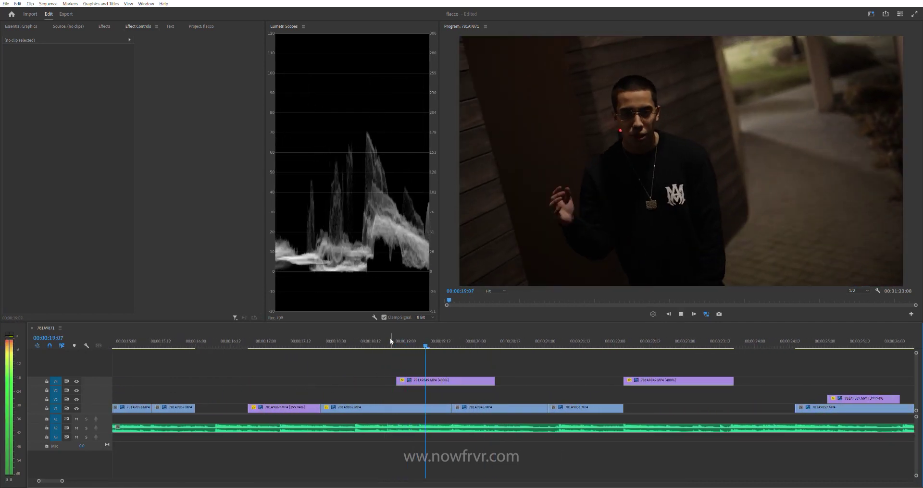
left_click_drag(494, 381, 451, 384)
key("space")
left_click(382, 330)
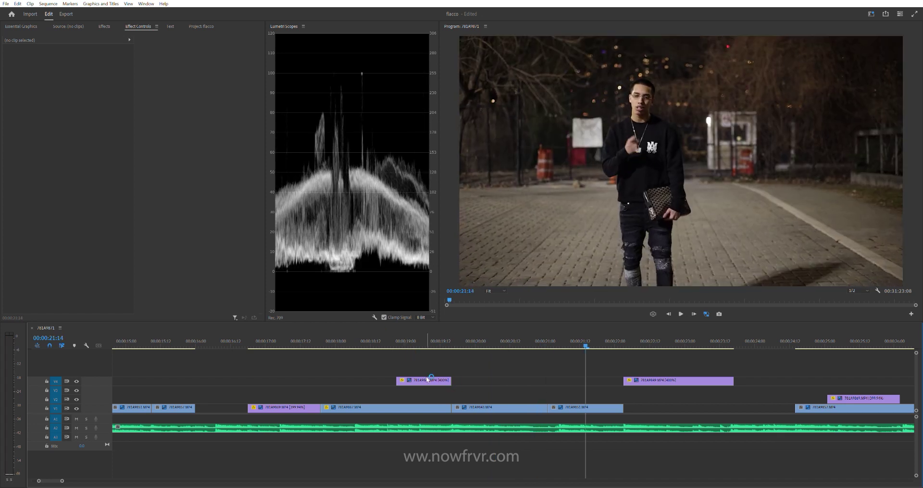
left_click_drag(428, 379, 432, 408)
key("space")
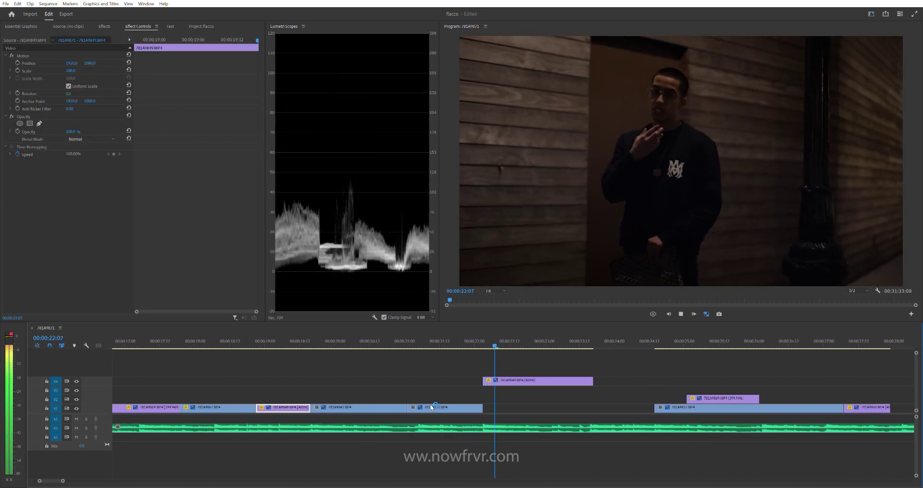
key("minus")
left_click(489, 331)
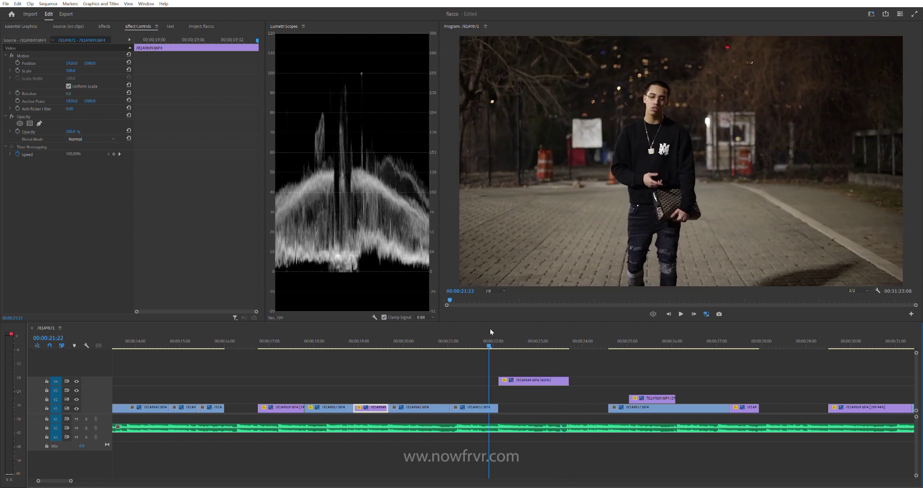
key("space")
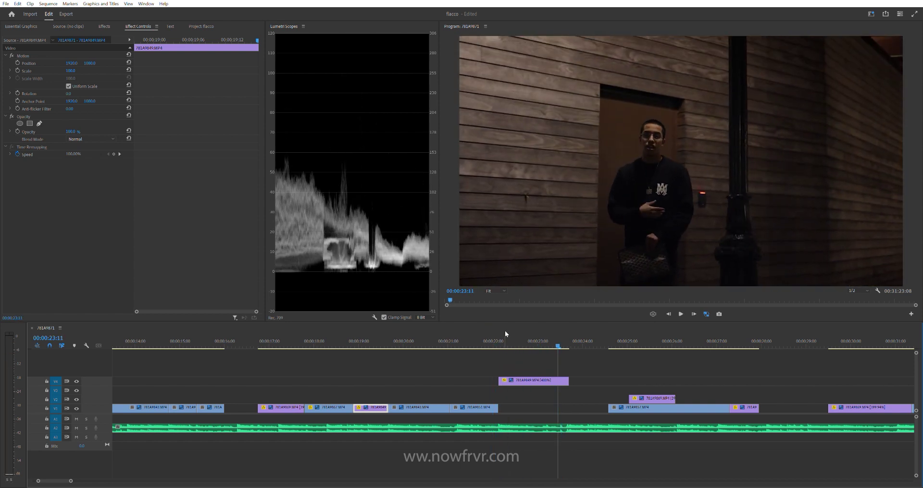
left_click(499, 337)
key("space")
key("space")
key("minus")
key("minus")
key("minus")
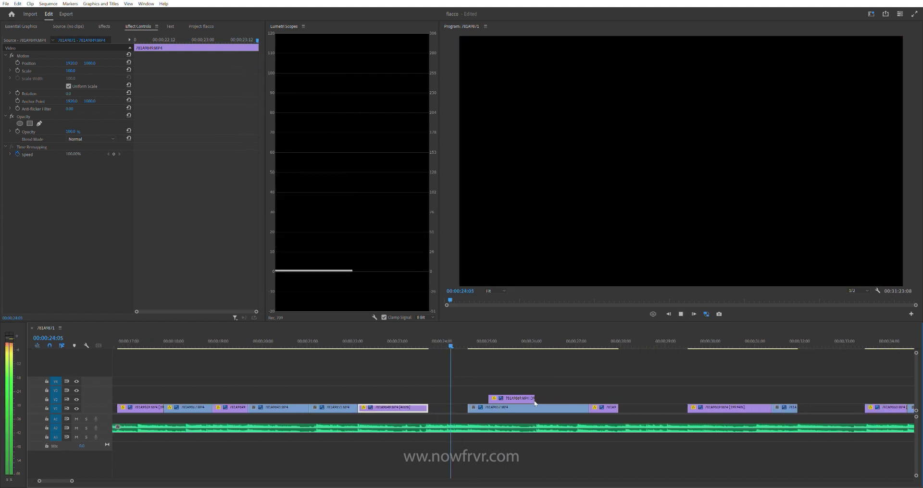
scroll(488, 385, "down", 2)
key("space")
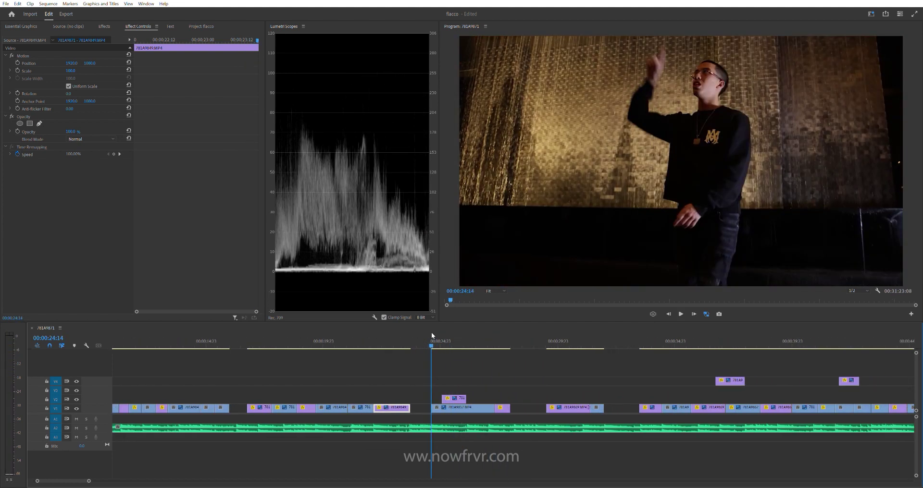
left_click(428, 330)
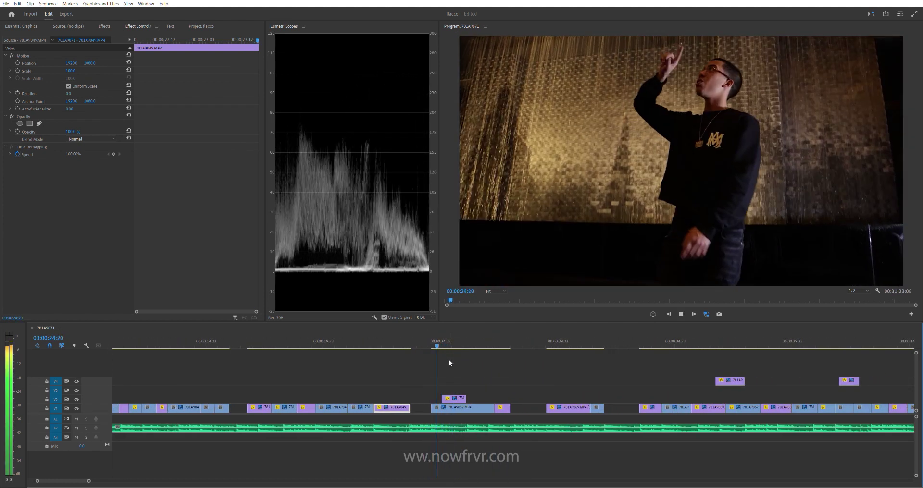
key("space")
key("space")
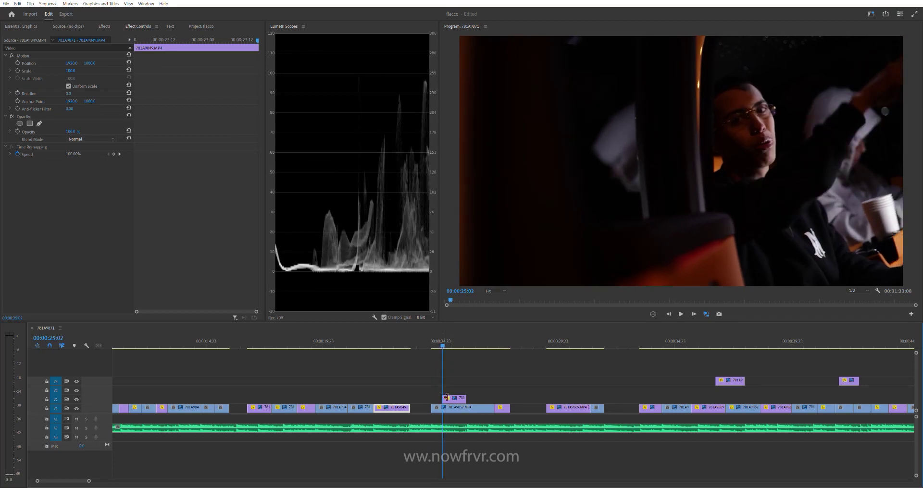
left_click(436, 342)
key("space")
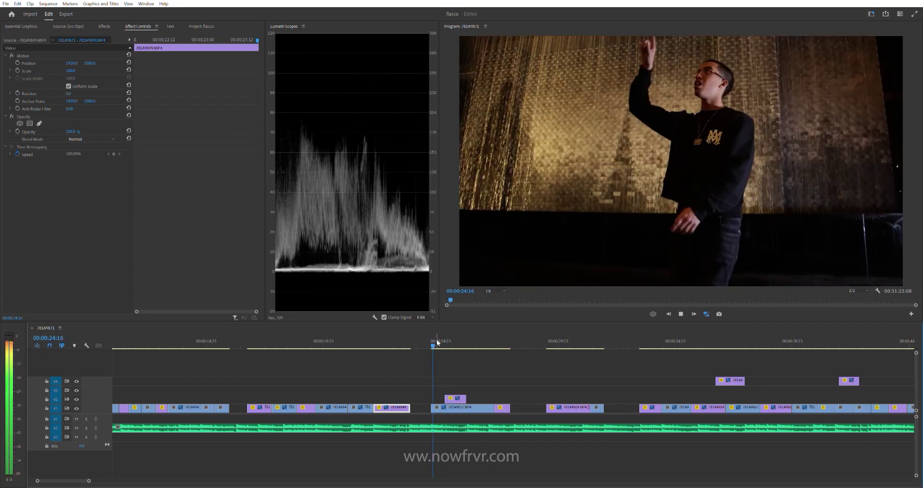
left_click(439, 345)
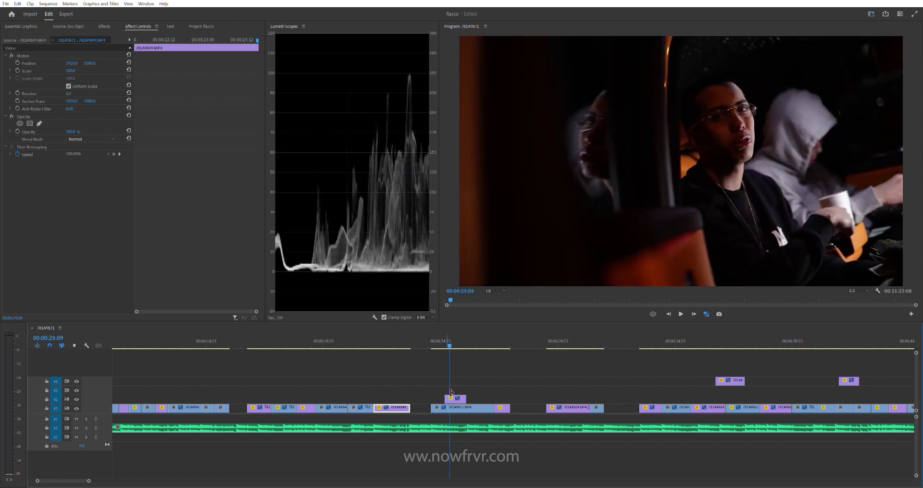
left_click(428, 331)
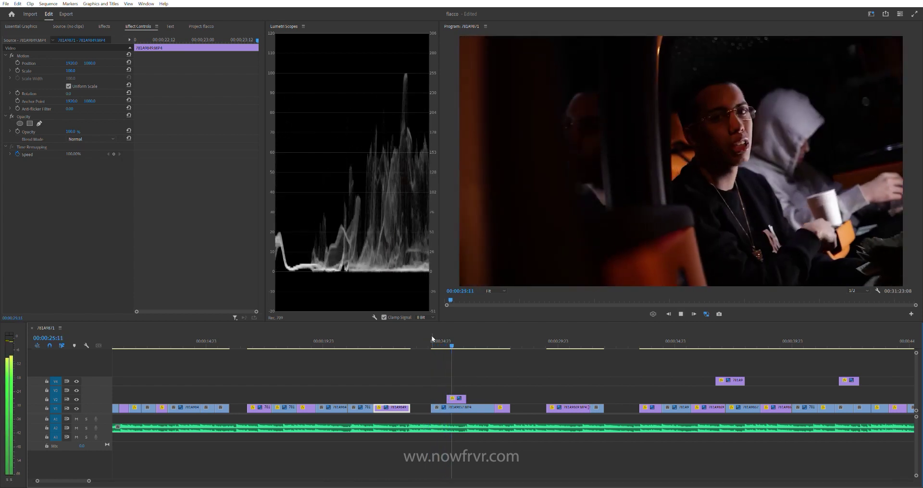
left_click(434, 334)
key("space")
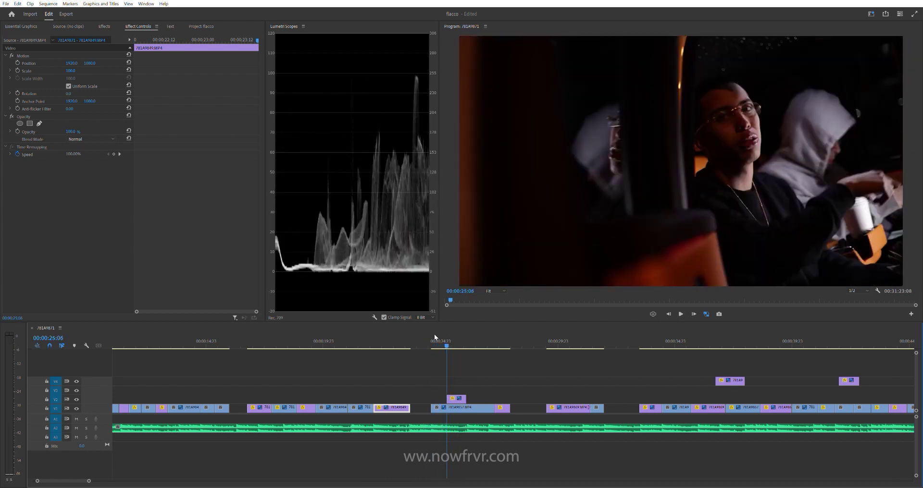
left_click(435, 334)
left_click(450, 406)
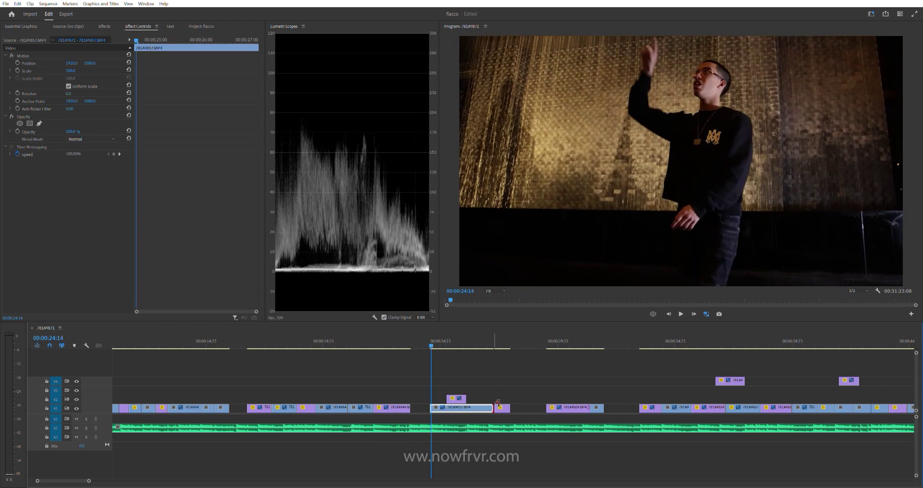
Step: Review the car shot edit from around 00:00:24:14
key("space")
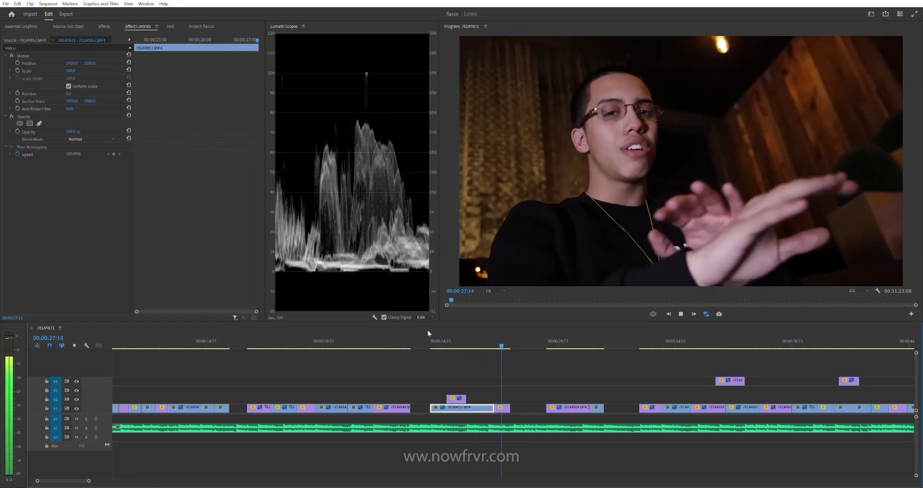
left_click(432, 340)
key("space")
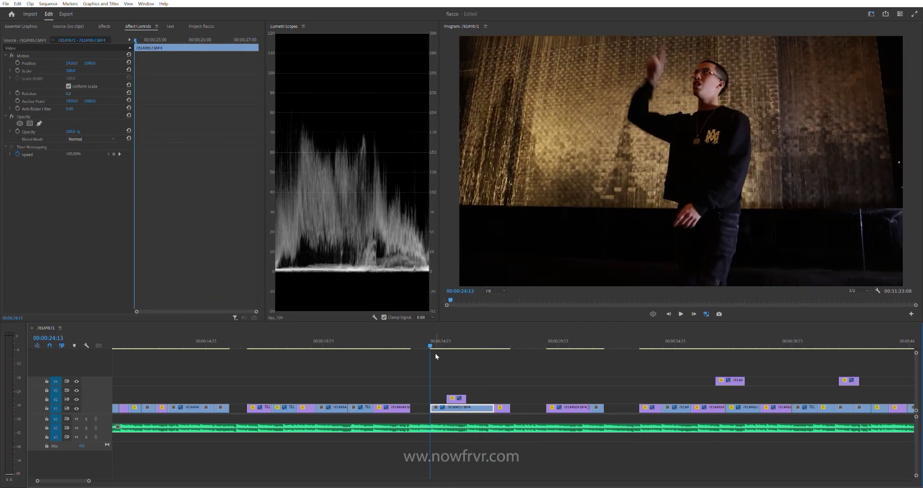
key("space")
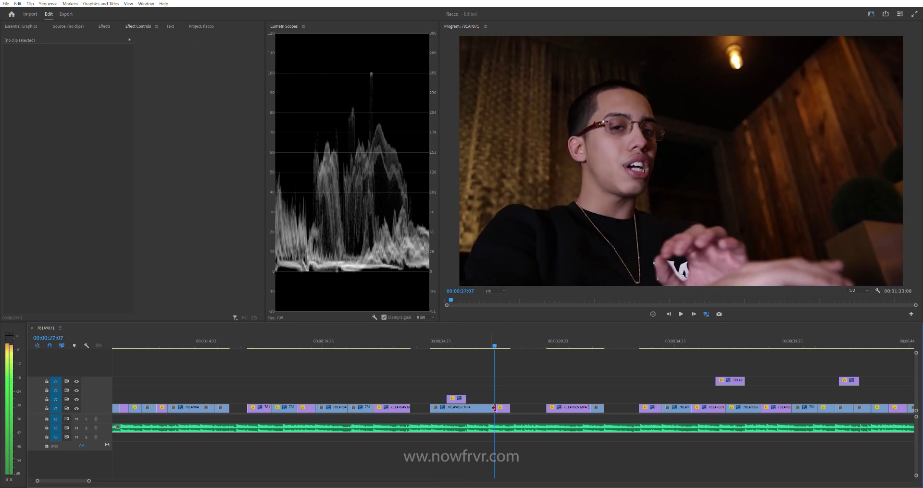
Step: Trim clip 781A9857's start by two frames, restore it, and replay the edit
left_click_drag(495, 407, 493, 406)
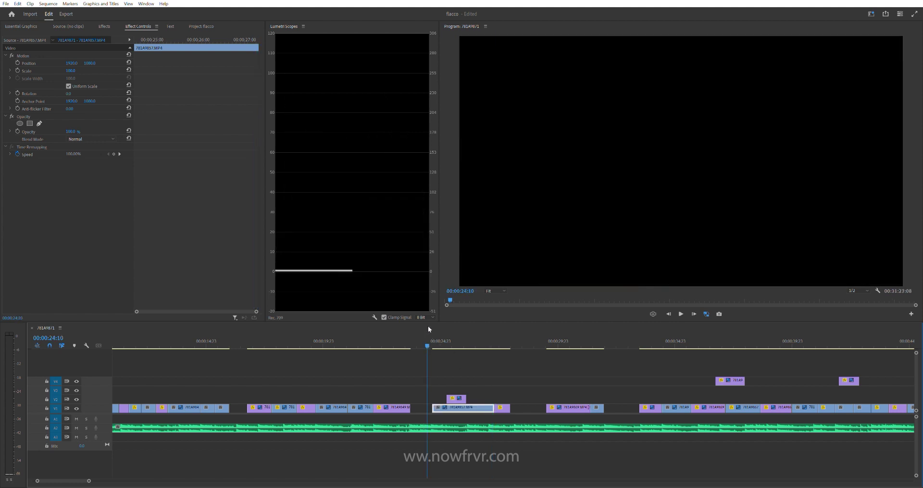
left_click(414, 339)
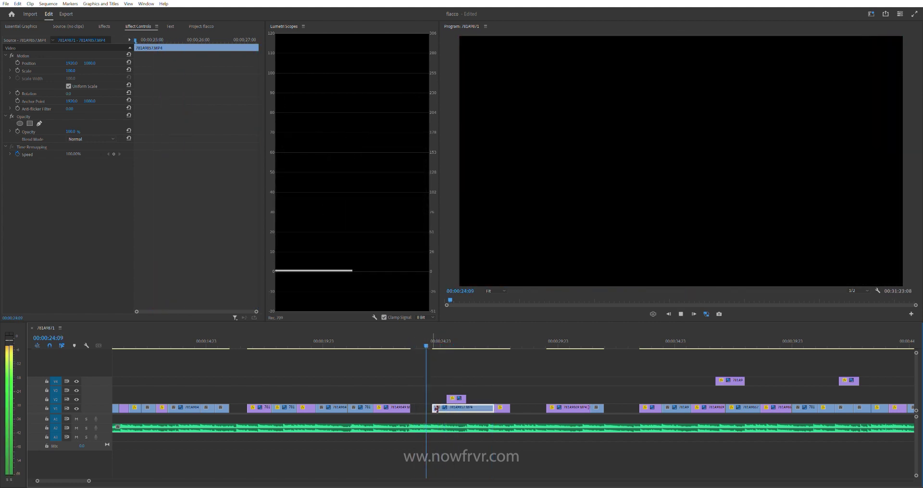
left_click_drag(434, 408, 431, 408)
key("space")
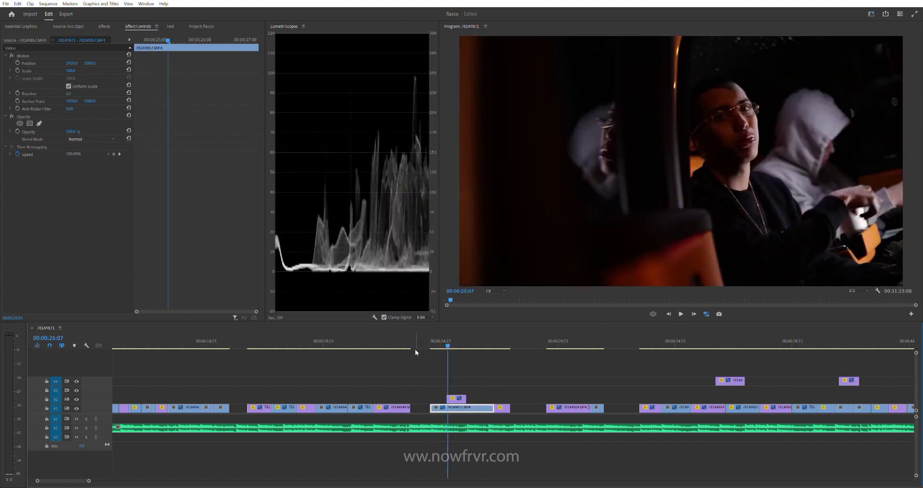
scroll(446, 380, "up", 3)
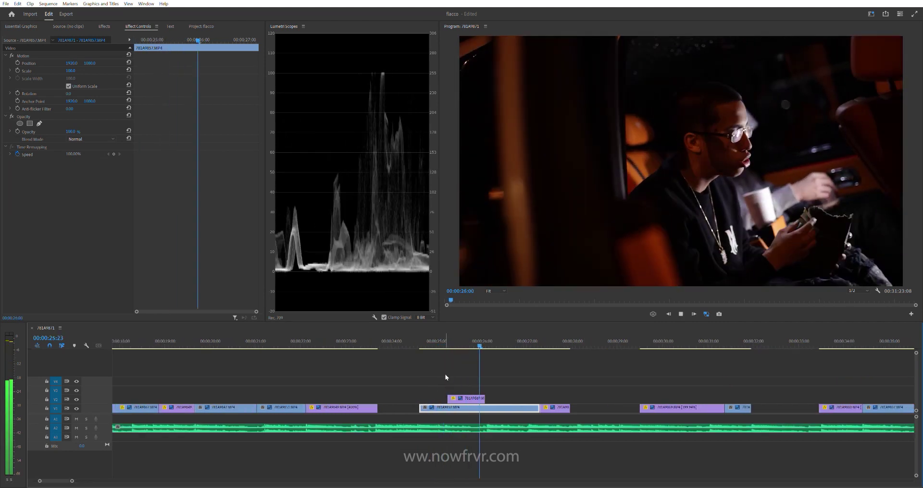
Step: Review the cuts around 25 seconds and trim the start edge of clip 781A9857 on V1
left_click(442, 356)
key("Up")
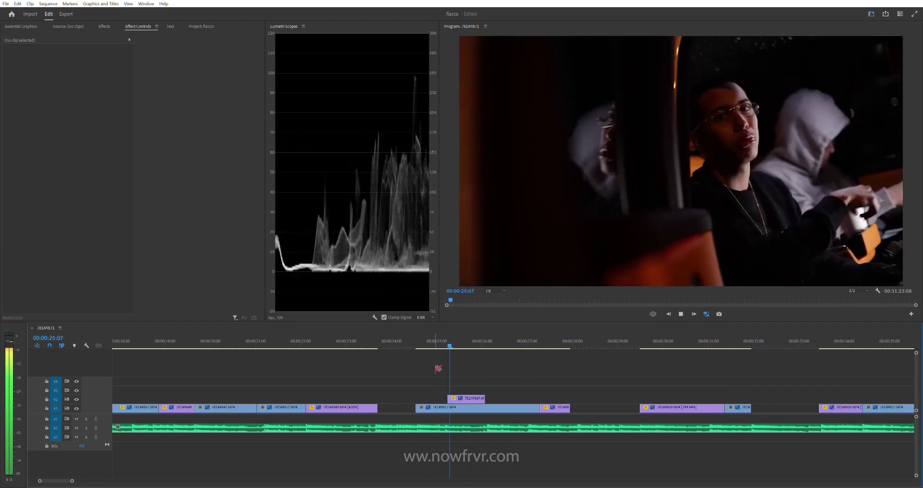
key("space")
key("Down")
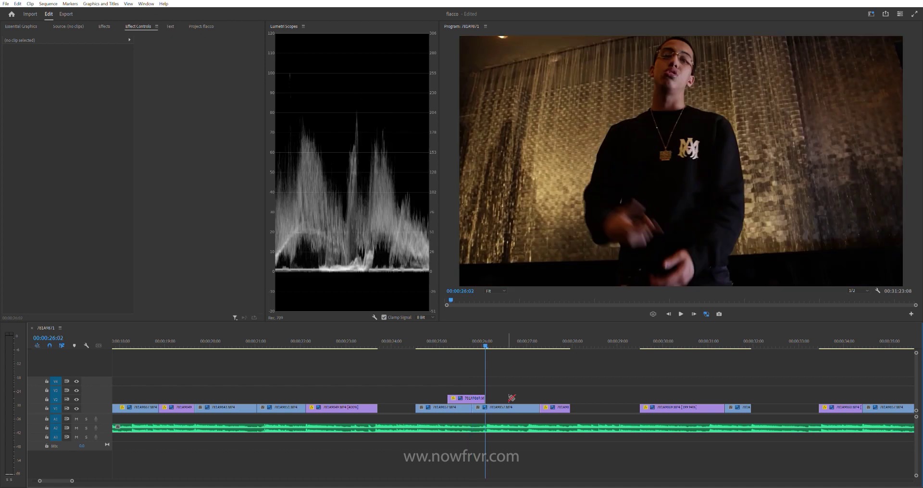
key("Down")
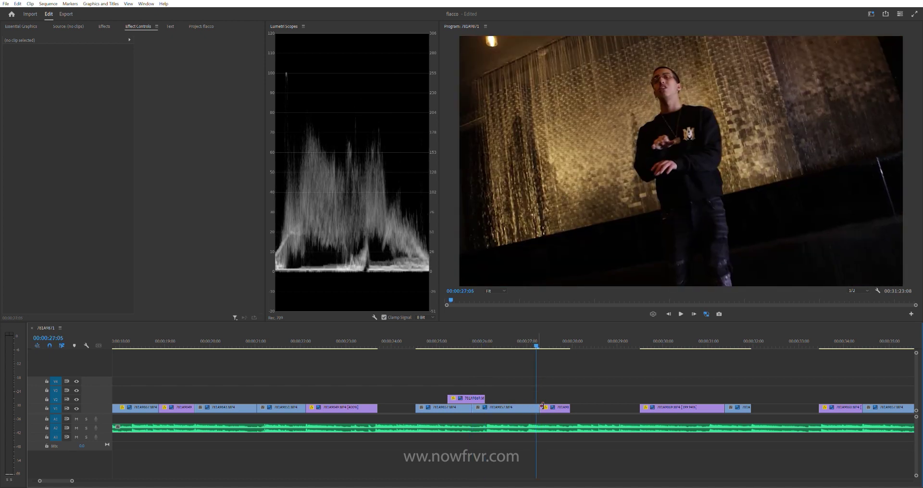
left_click(529, 403)
key("space")
key("Up")
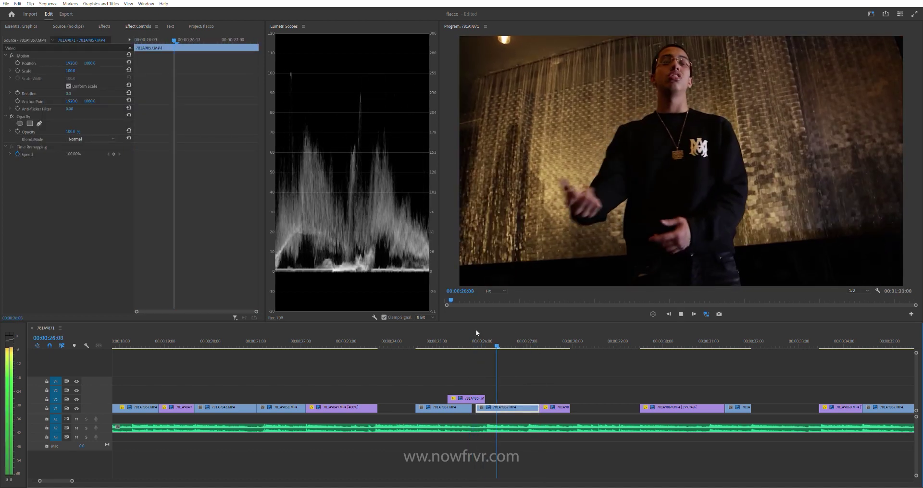
key("Up")
key("Up")
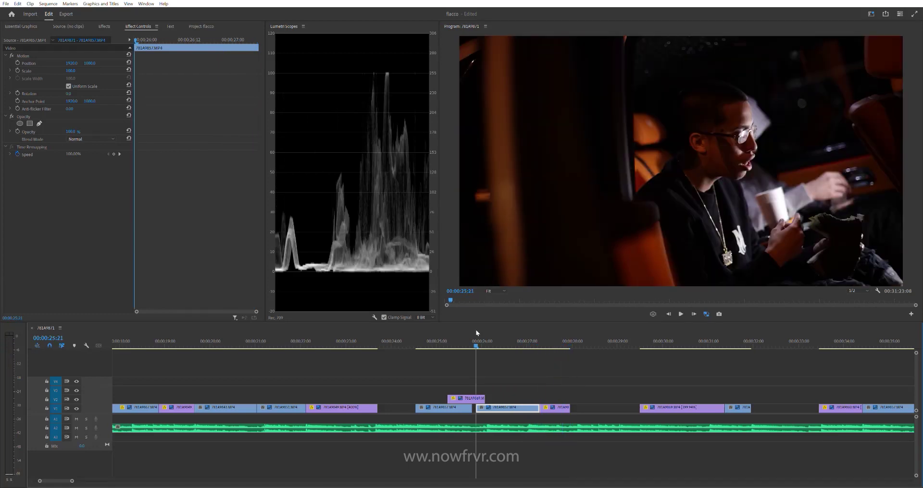
key("space")
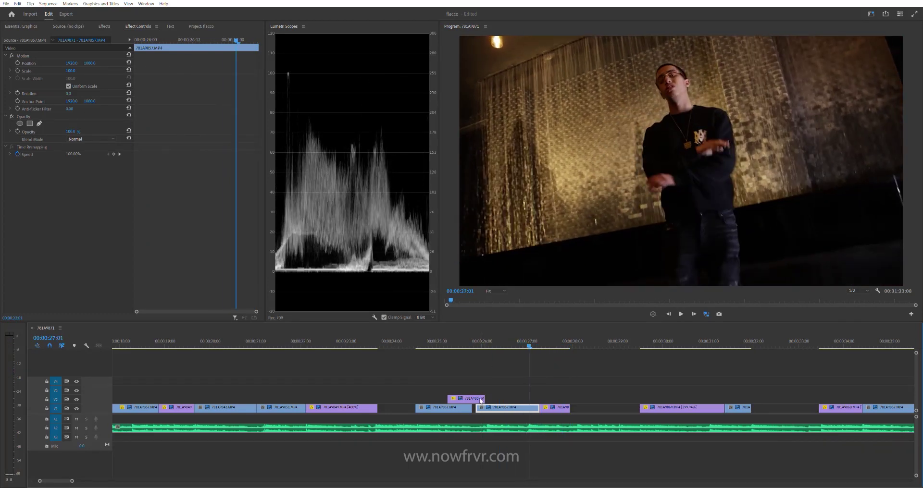
left_click_drag(478, 407, 485, 410)
Step: Extend the V2 overlay's start earlier and review it from about 24:17 to 25:03
left_click(419, 338)
key("space")
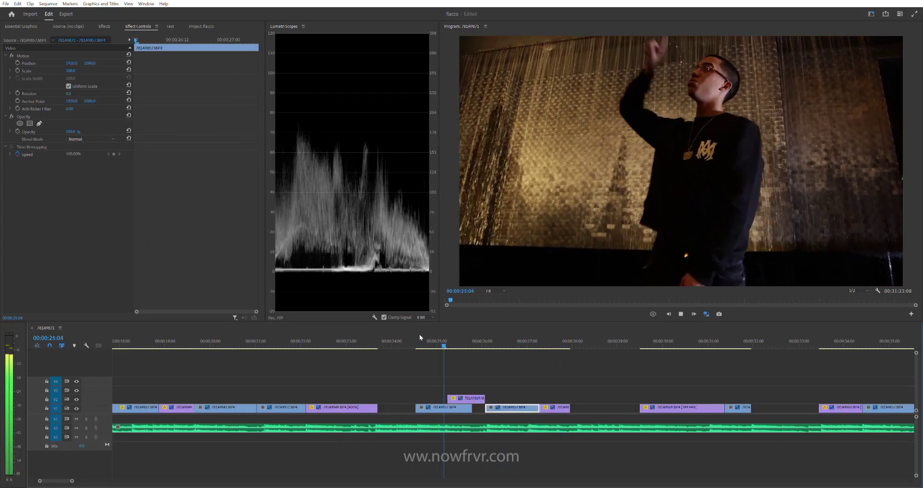
key("space")
left_click_drag(453, 395, 444, 395)
key("space")
left_click(427, 342)
left_click(414, 336)
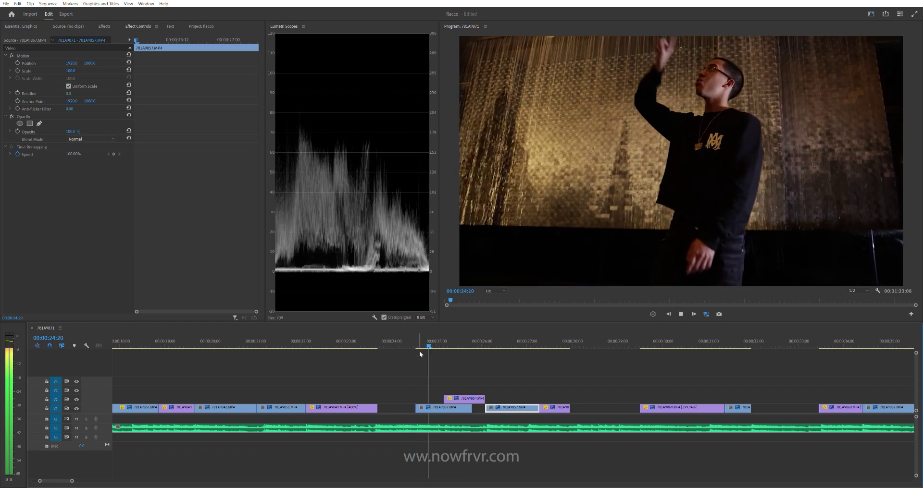
key("space")
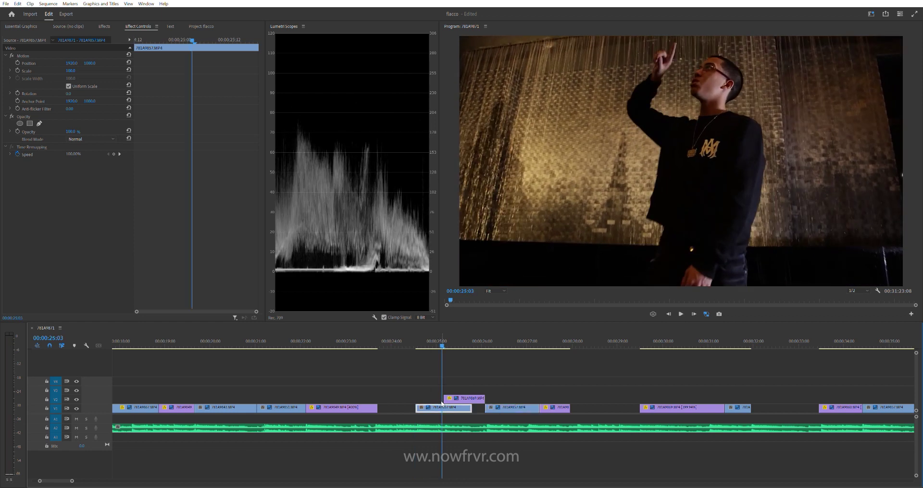
Step: Delete the V1 clip under the playhead, extend the V2 overlay over the gap, and shorten its end
key("Delete")
left_click_drag(403, 402, 403, 401)
key("space")
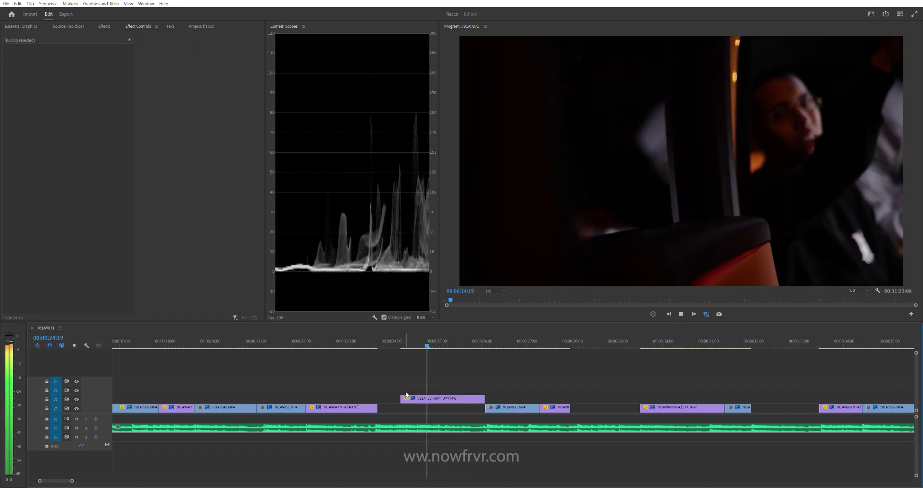
left_click(406, 340)
left_click(410, 403)
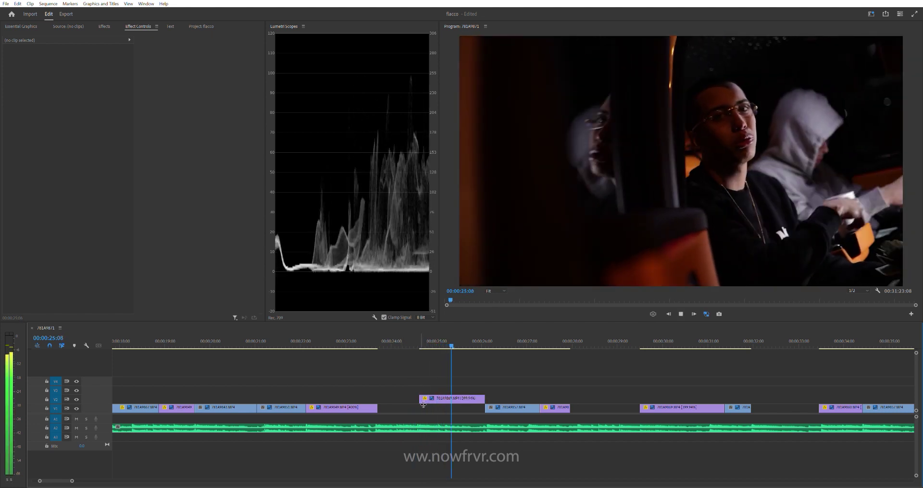
key("space")
left_click_drag(484, 399, 479, 399)
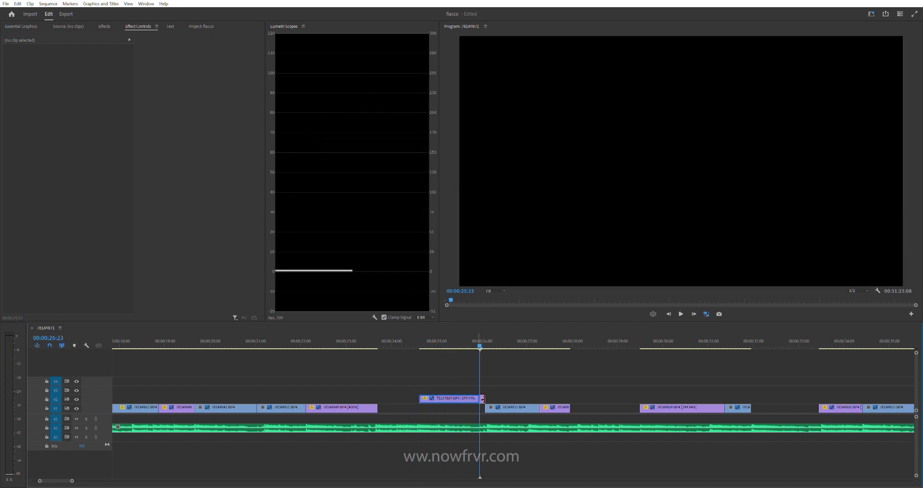
key("space")
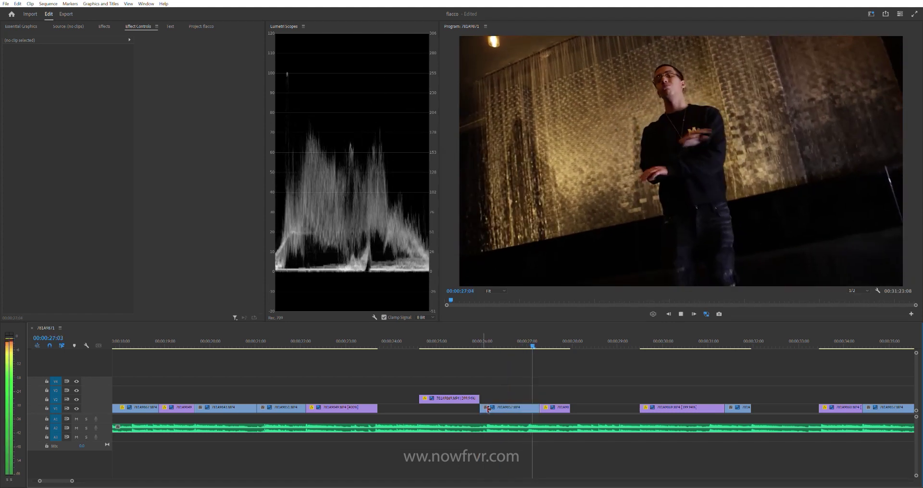
Step: Move the trimmed V2 overlay clip down into the V1 gap
left_click_drag(455, 394, 455, 408)
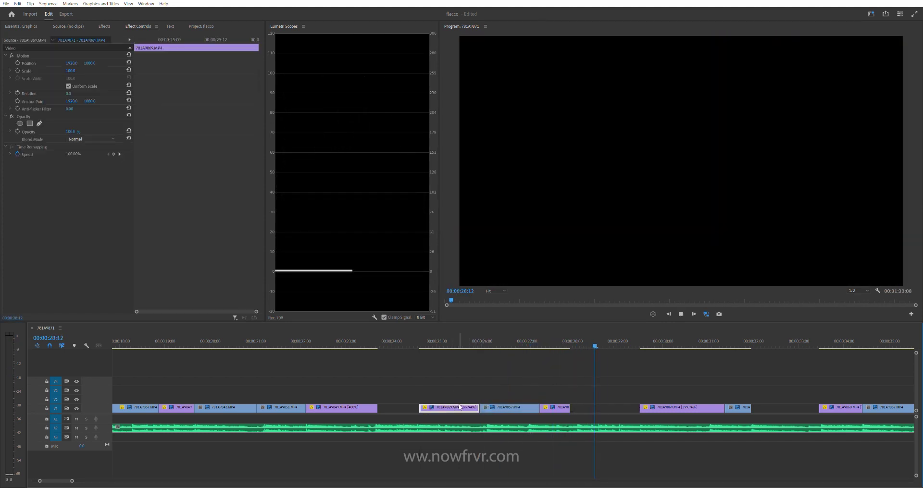
key("minus")
key("minus")
key("minus")
left_click(549, 342)
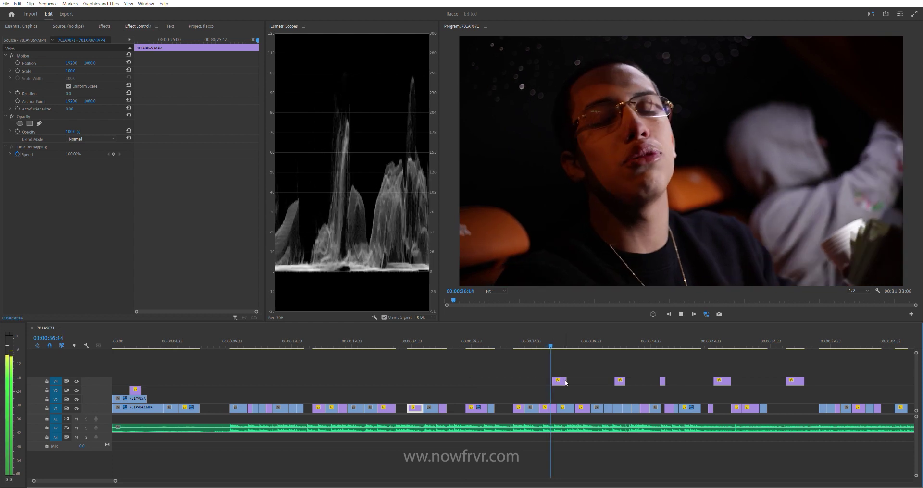
Step: Replay the shaky night street shot around 36:20–37:13, then bring up the Effects panel
key("equal")
key("equal")
left_click(476, 339)
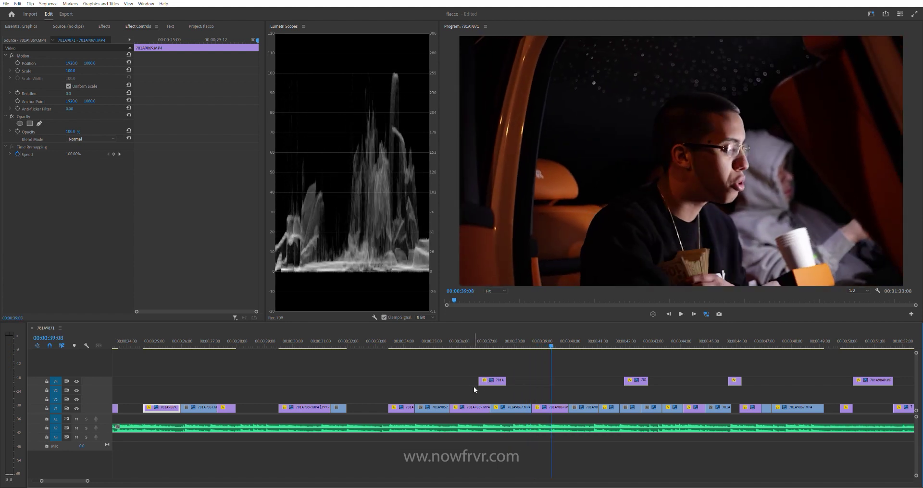
left_click(493, 336)
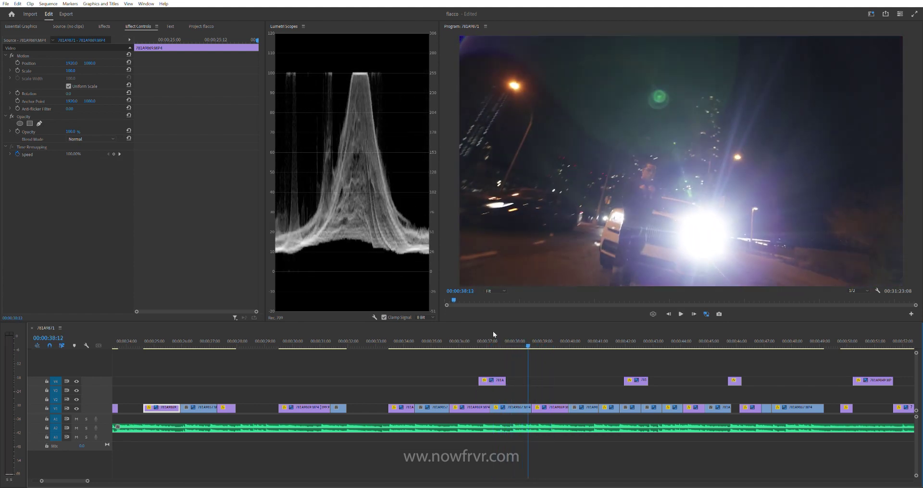
left_click(492, 339)
key("space")
key("space")
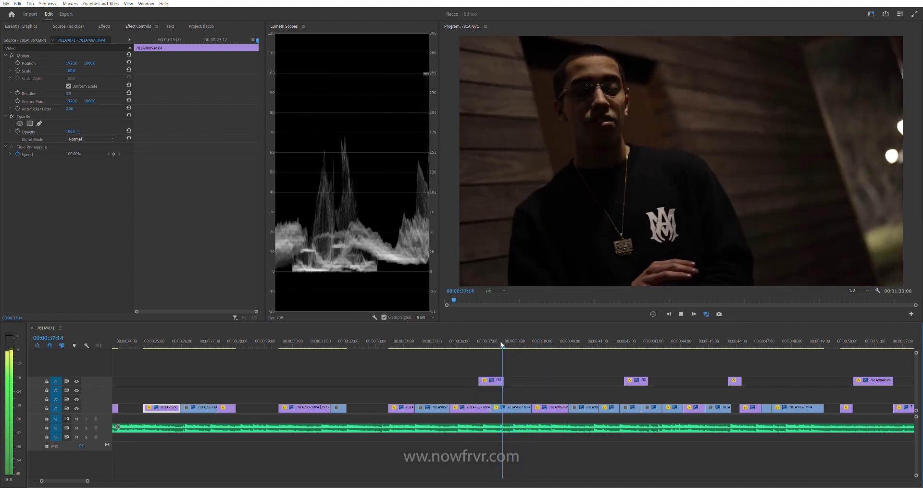
left_click(500, 342)
key("space")
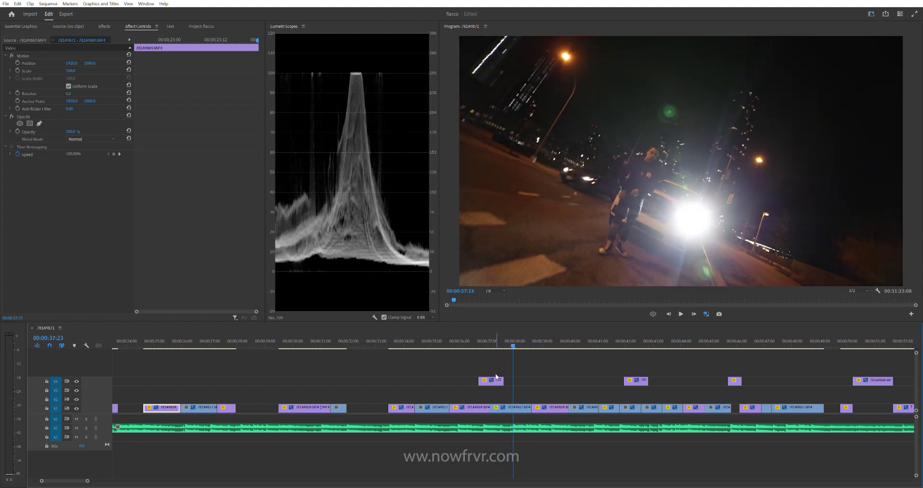
left_click(103, 26)
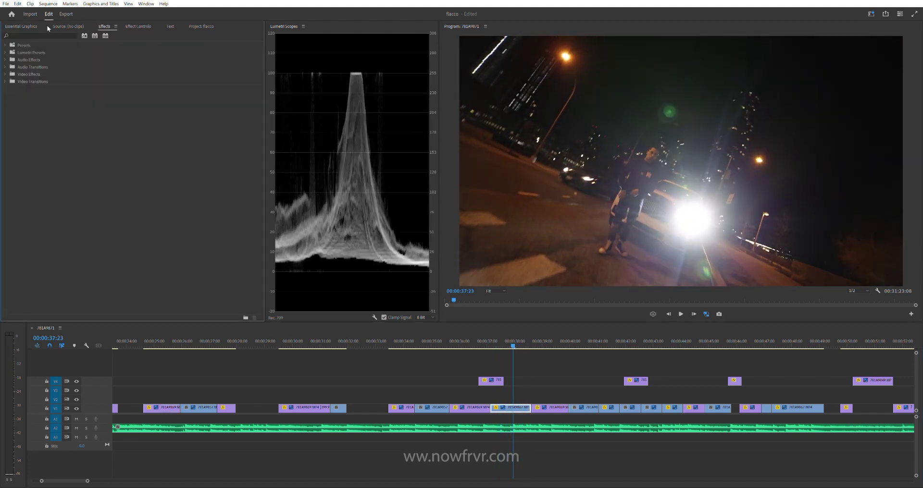
Step: Search for Warp Stabilizer, apply it to the night clip, and replay it from about 37:00
type("war")
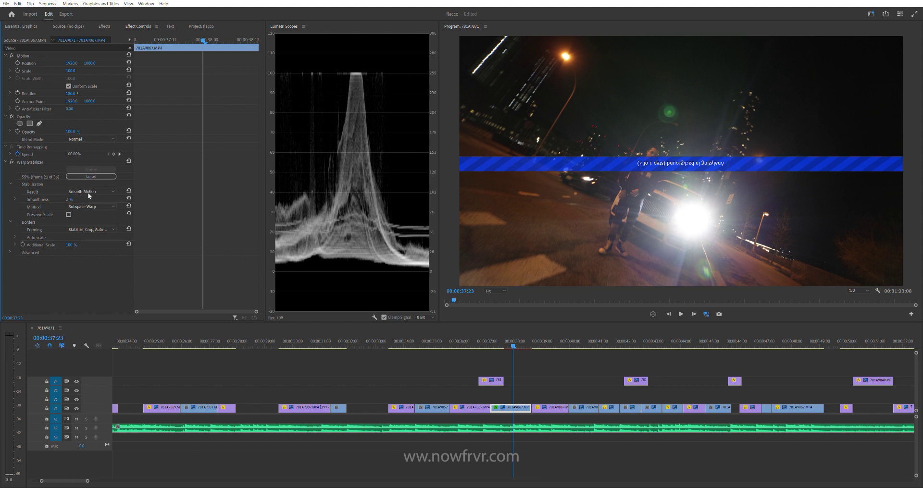
left_click(490, 337)
key("space")
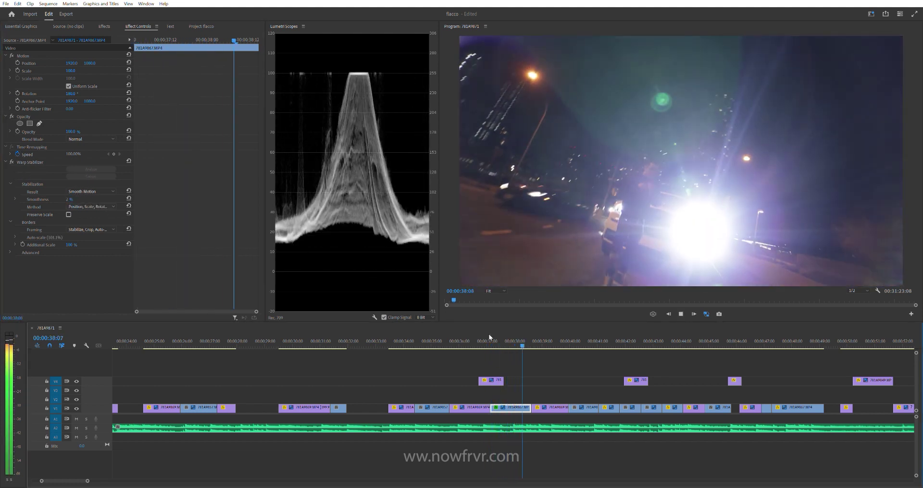
key("space")
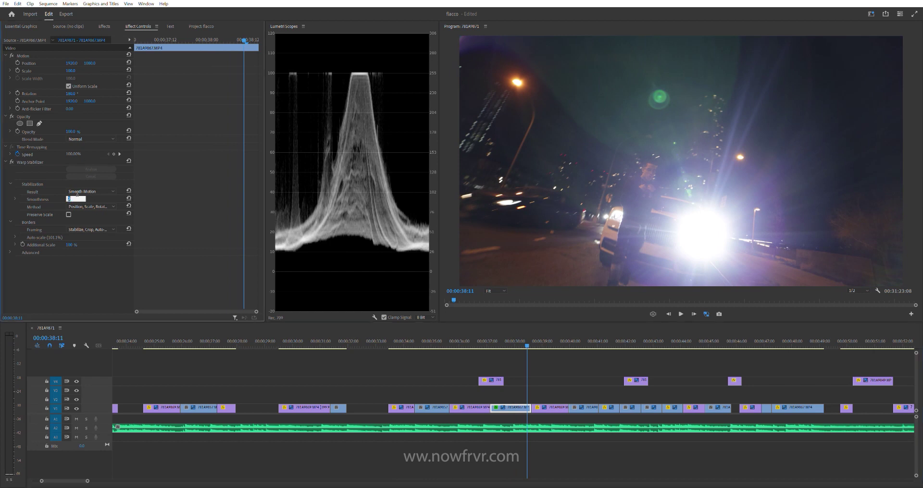
Step: Set the Warp Stabilizer smoothness to 10 and review the stabilized night clip
key("Return")
left_click(495, 339)
key("space")
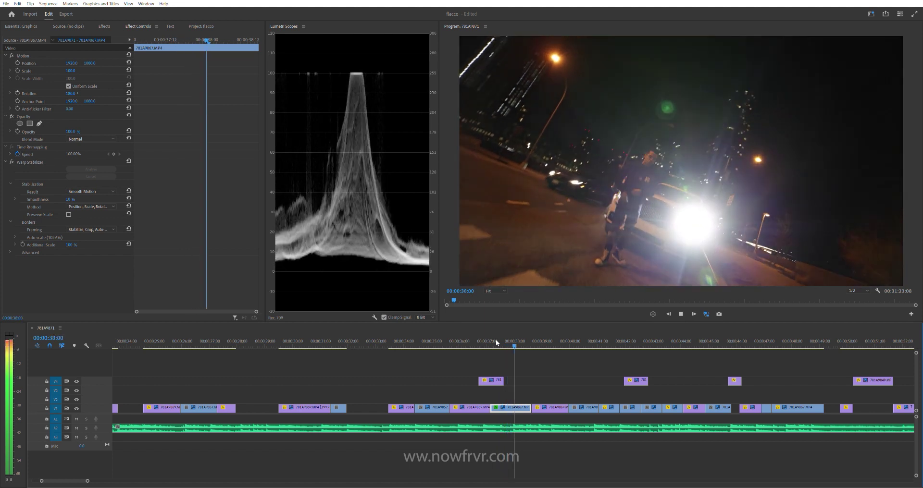
left_click(495, 339)
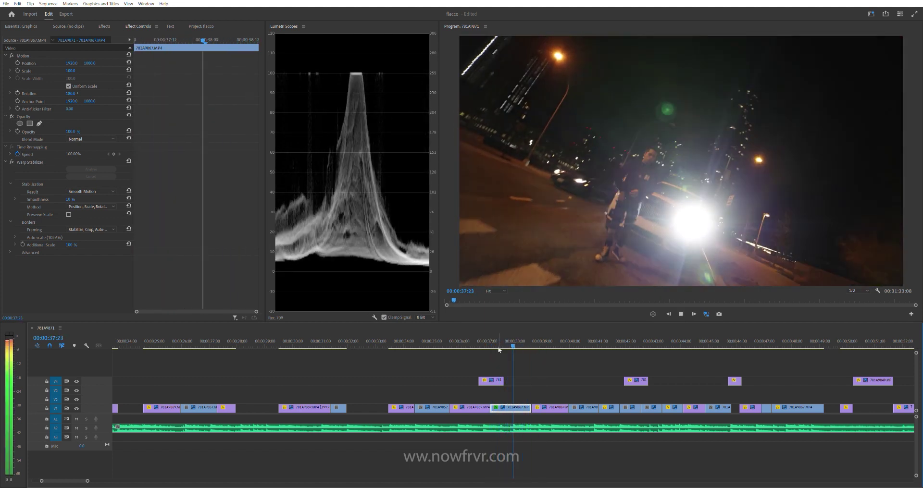
key("space")
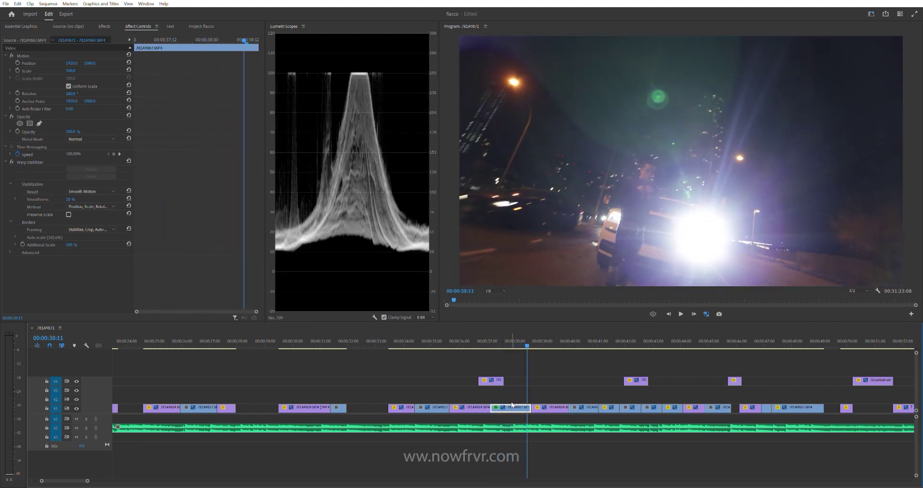
key("Up")
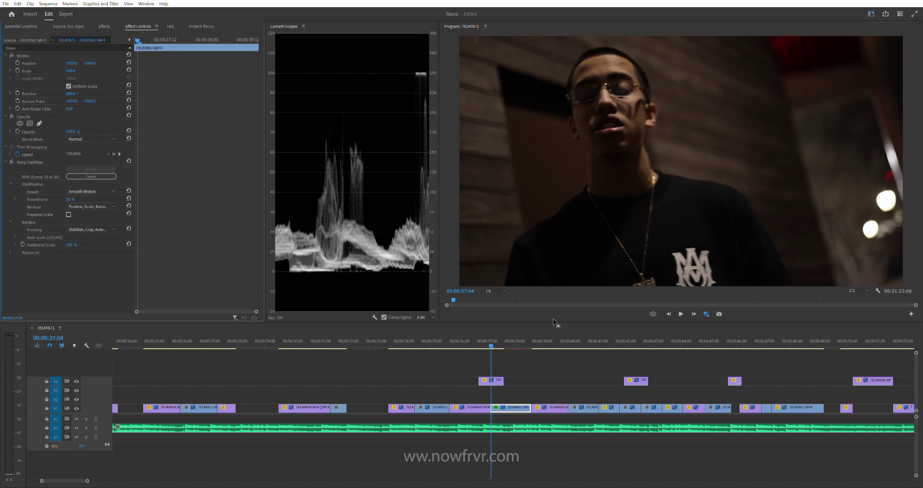
key("space")
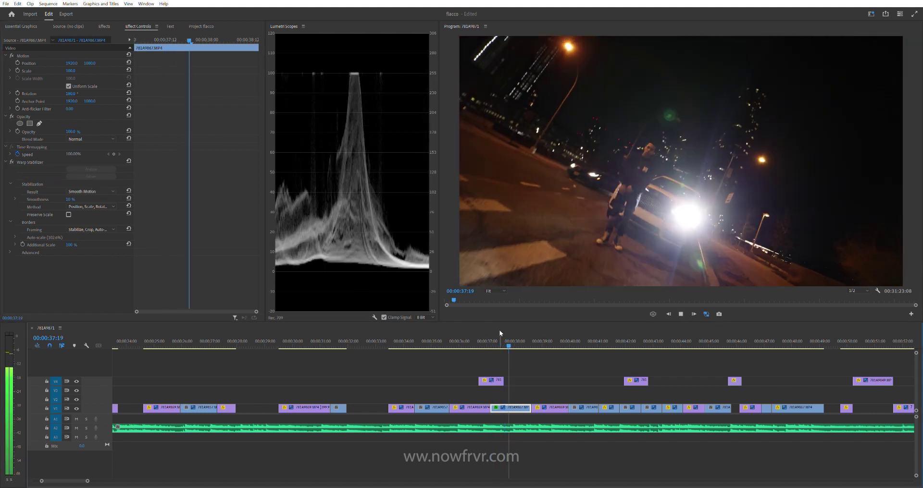
key("space")
Step: Adjust the stabilizer to 5% smoothness with the Perspective method and replay from 37:14
left_click(80, 194)
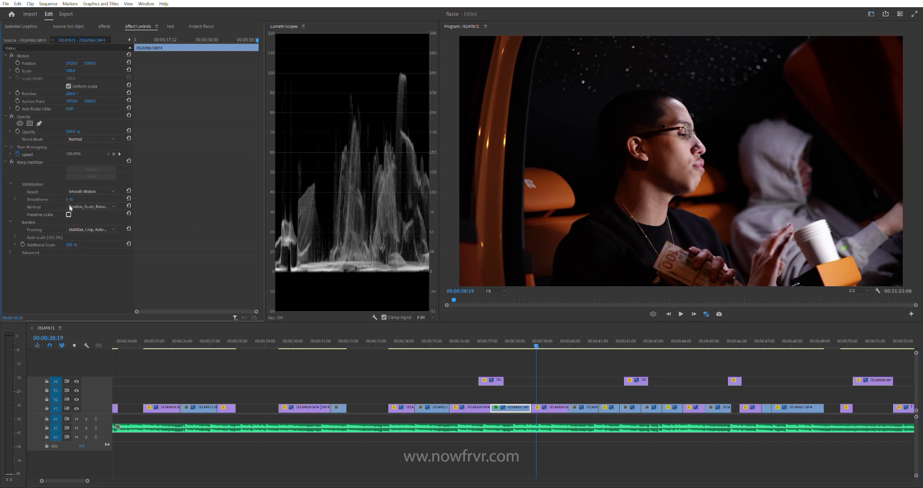
left_click(500, 341)
key("space")
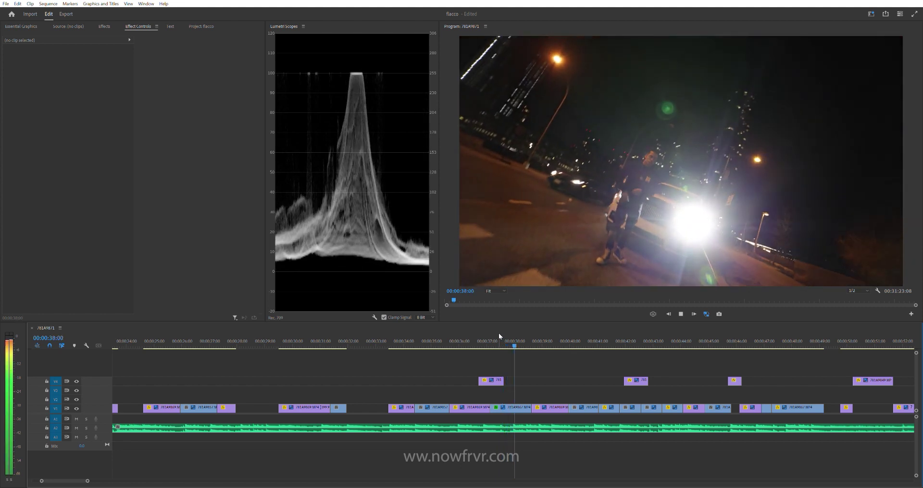
key("space")
Step: Delete clip 781A9867 from V1, leaving a gap near 37 seconds
left_click(516, 407)
left_click(495, 341)
key("space")
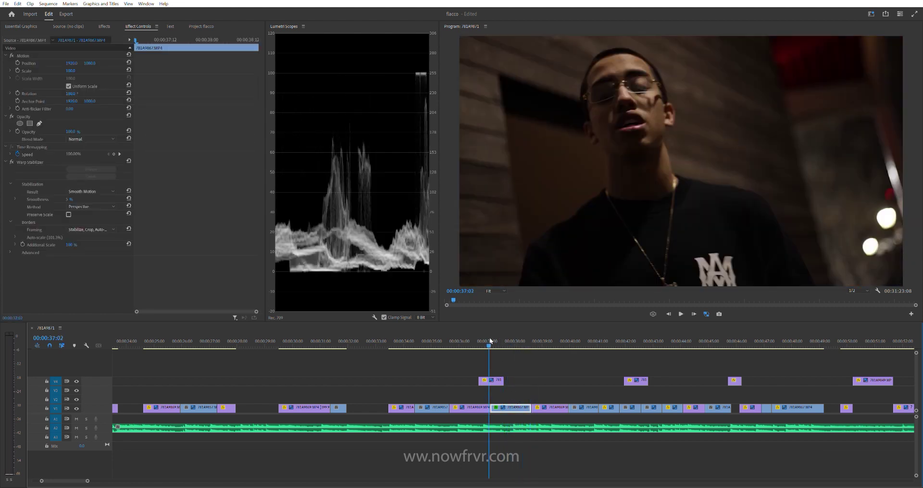
key("space")
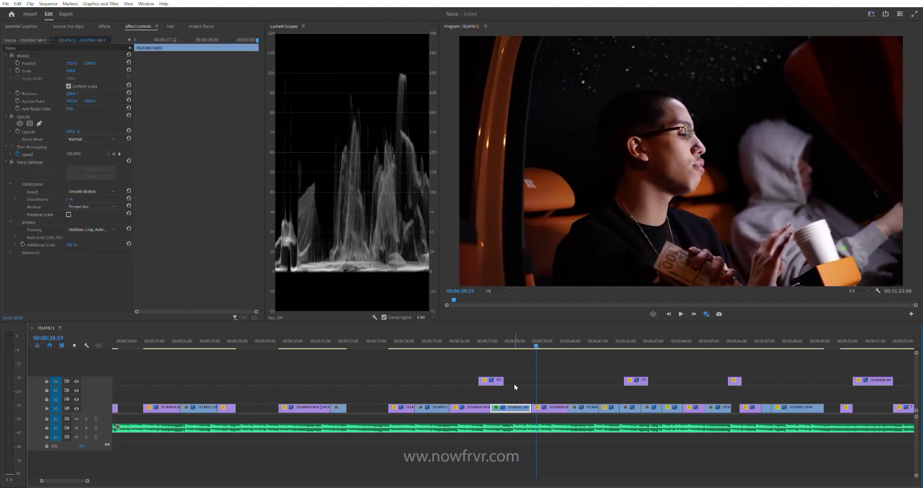
key("Delete")
left_click(485, 340)
key("space")
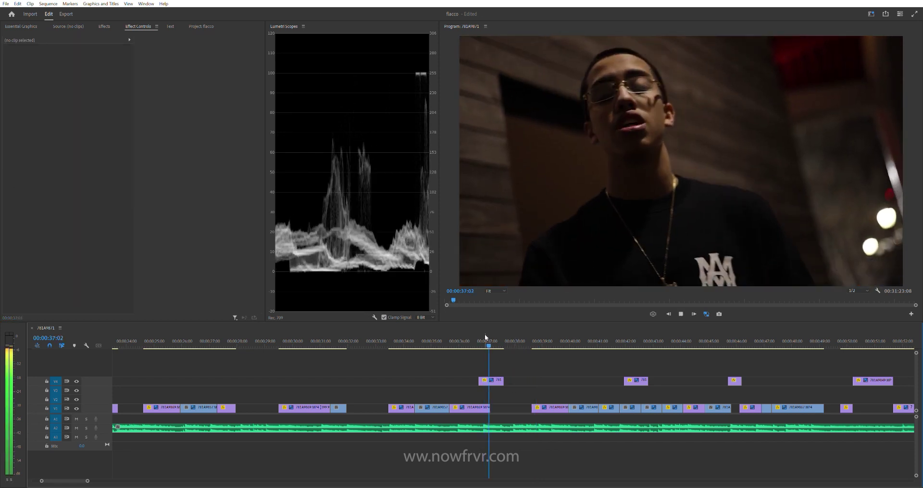
Step: Extend the V4 clip's end and the next V1 clip's start into the gap
left_click_drag(503, 381, 509, 380)
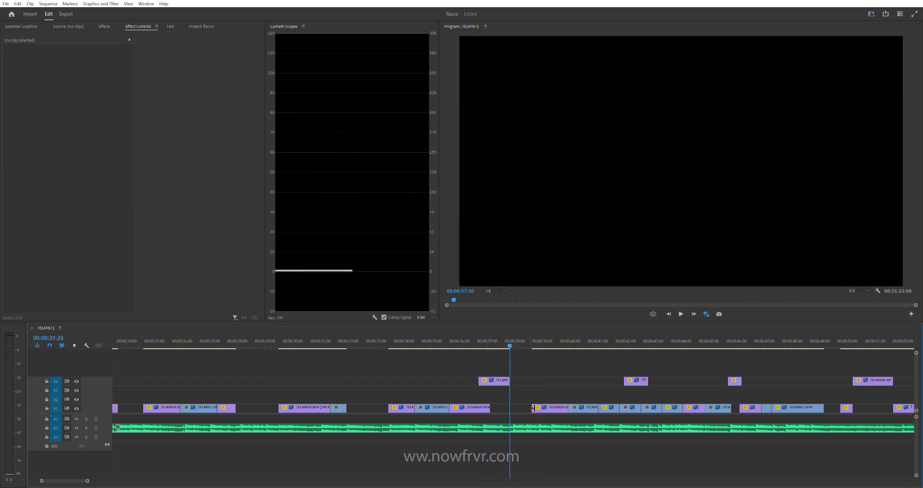
left_click_drag(532, 408, 504, 408)
key("space")
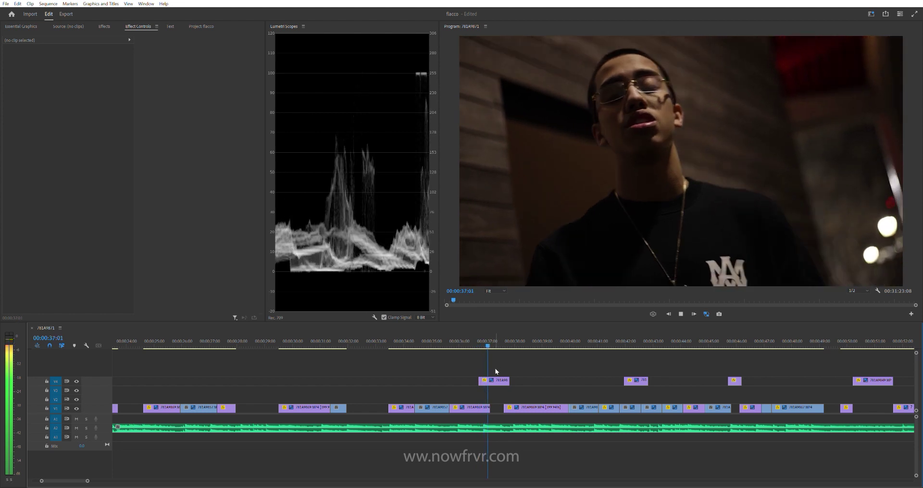
key("minus")
key("space")
key("Up")
Step: Shift clip 781A9849 on V4 slightly and review the overlay from about 36:19 to 37:22
left_click(515, 377)
left_click_drag(516, 375, 510, 381)
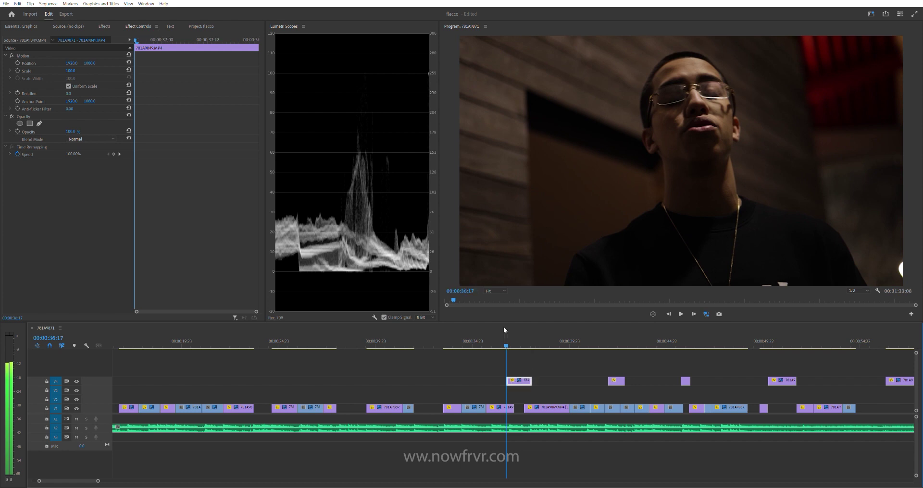
key("space")
key("equal")
key("equal")
key("equal")
key("space")
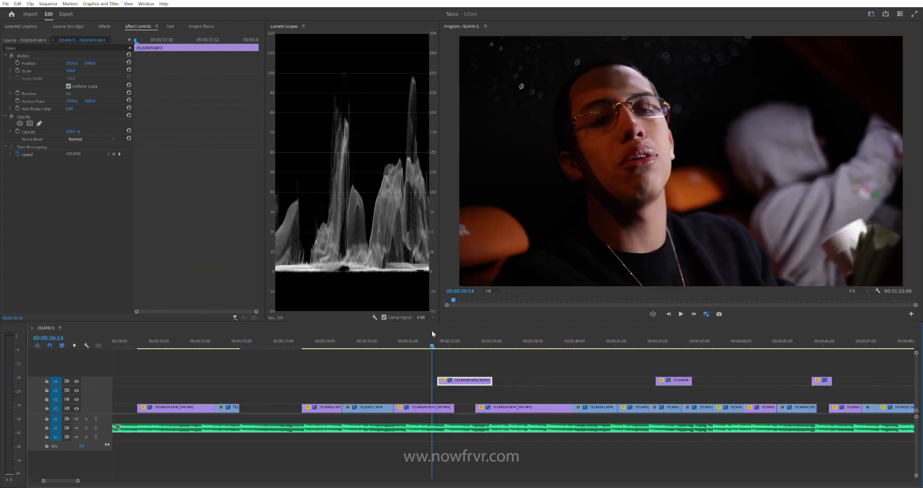
key("space")
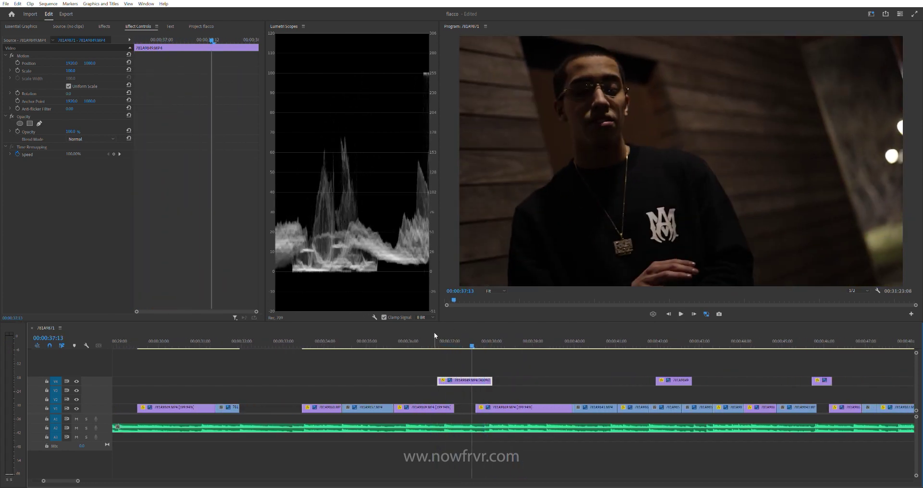
left_click(438, 344)
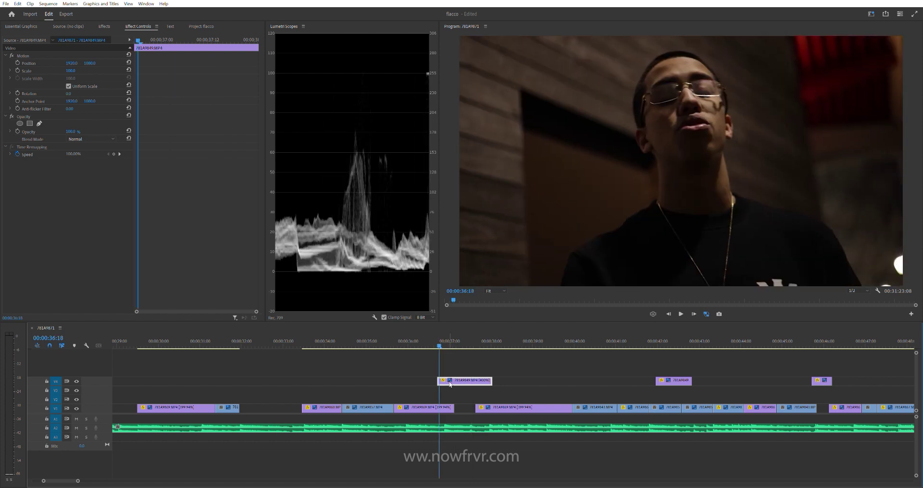
key("space")
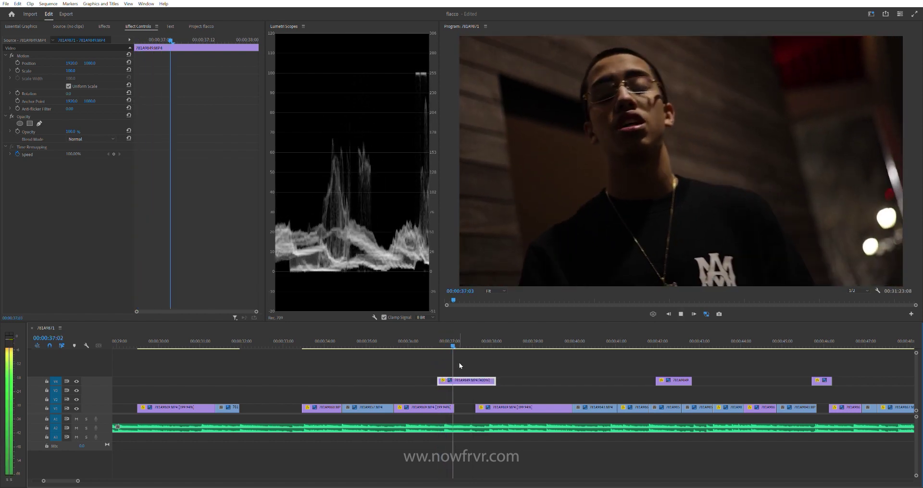
left_click(434, 336)
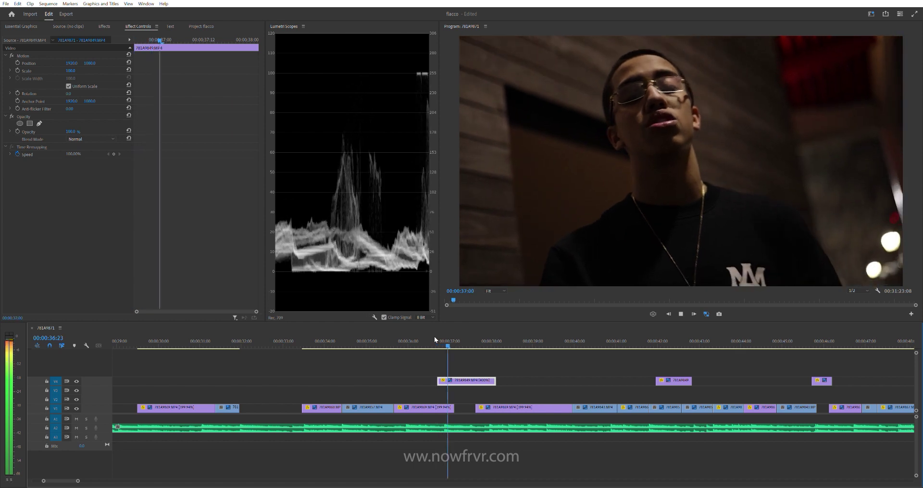
key("space")
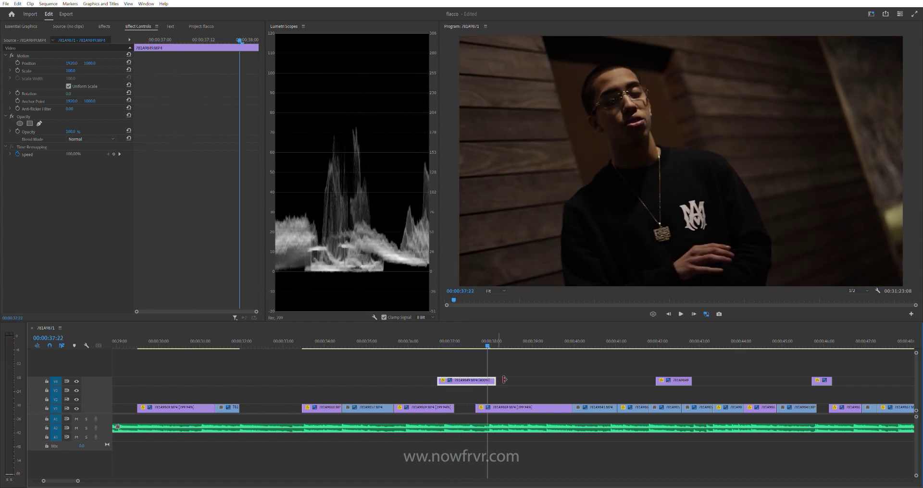
key("Right")
Step: Trim the V4 clip's end back to the playhead and move 781A9849 down into the V1 gap
left_click_drag(502, 380, 492, 381)
key("space")
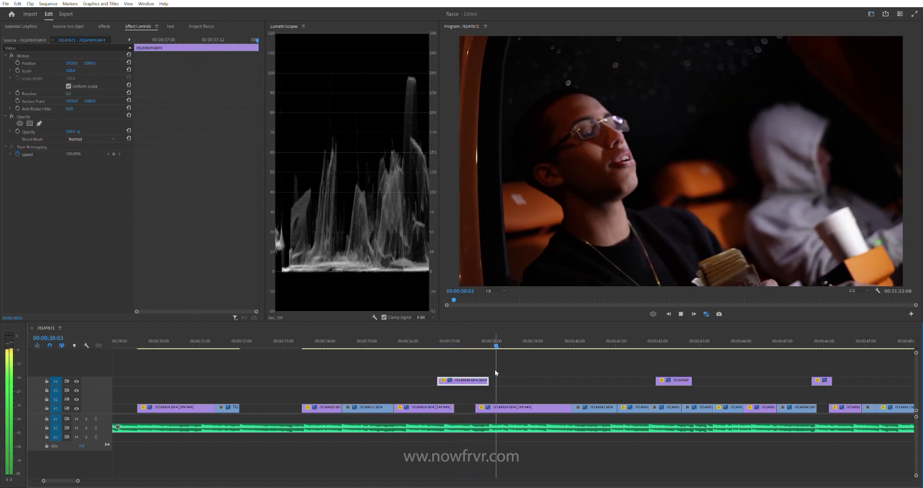
key("space")
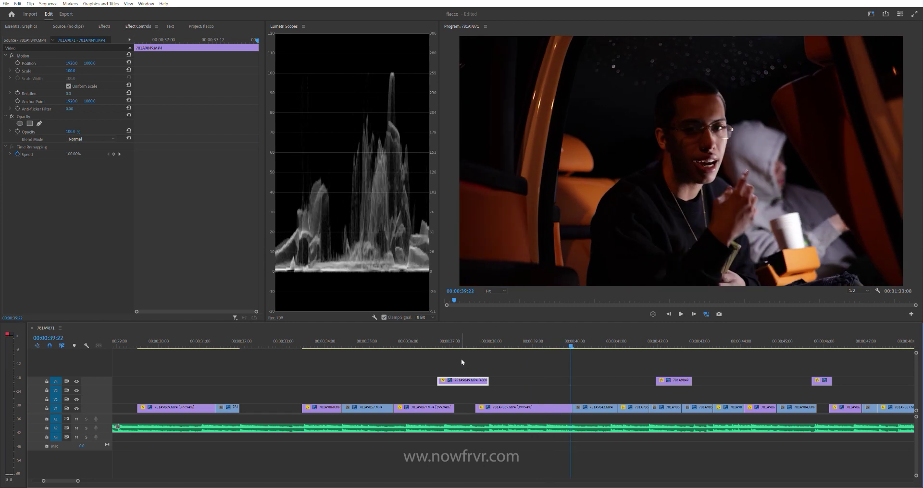
left_click_drag(472, 381, 472, 402)
key("space")
key("minus")
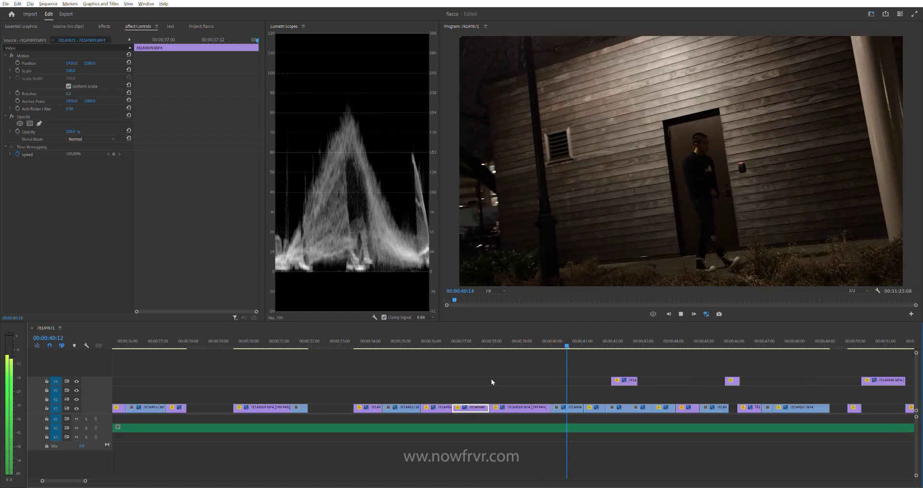
Step: Trim the next V1 clip's start to the playhead at about 40:20 and close the gap
key("minus")
left_click(543, 341)
key("equal")
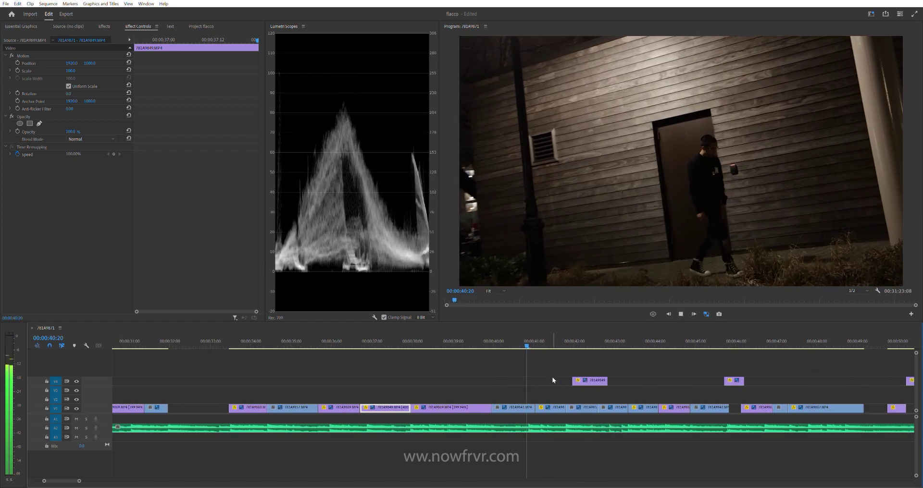
key("Right")
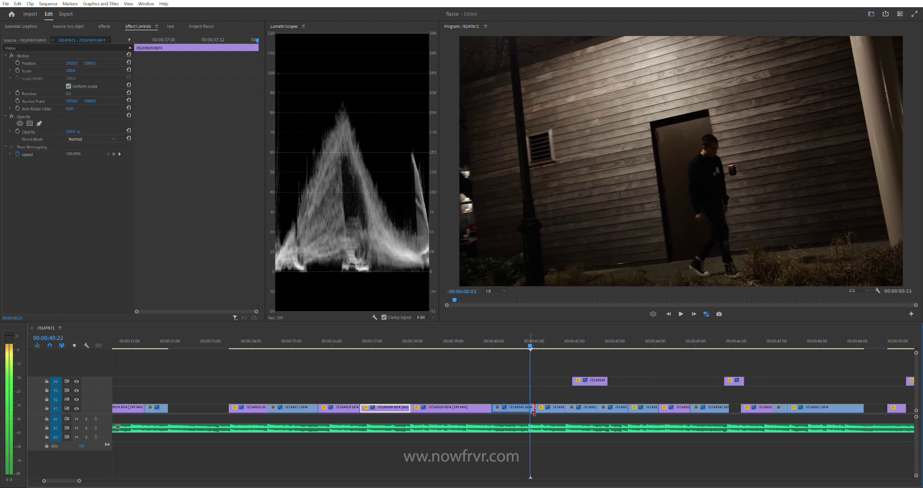
left_click_drag(534, 411, 537, 409)
key("space")
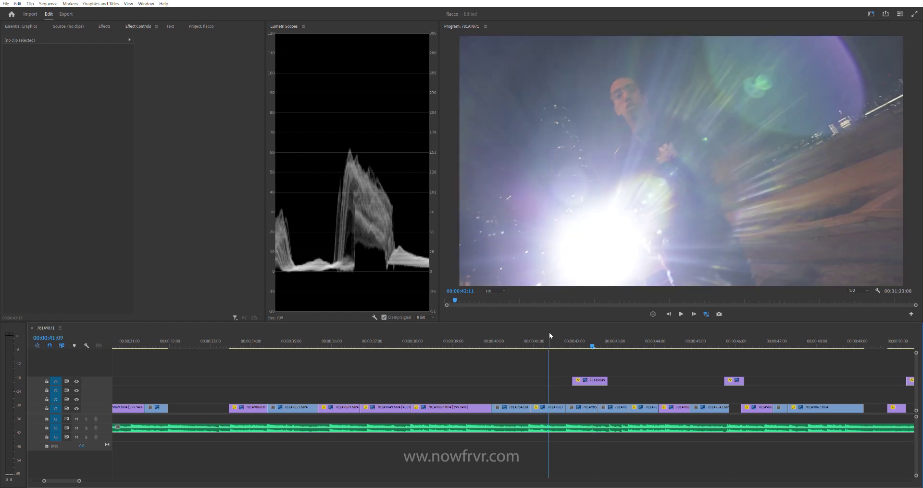
key("space")
Step: Review from about 42:00 and move the 781A9849 overlay down onto V1
left_click_drag(555, 343, 568, 345)
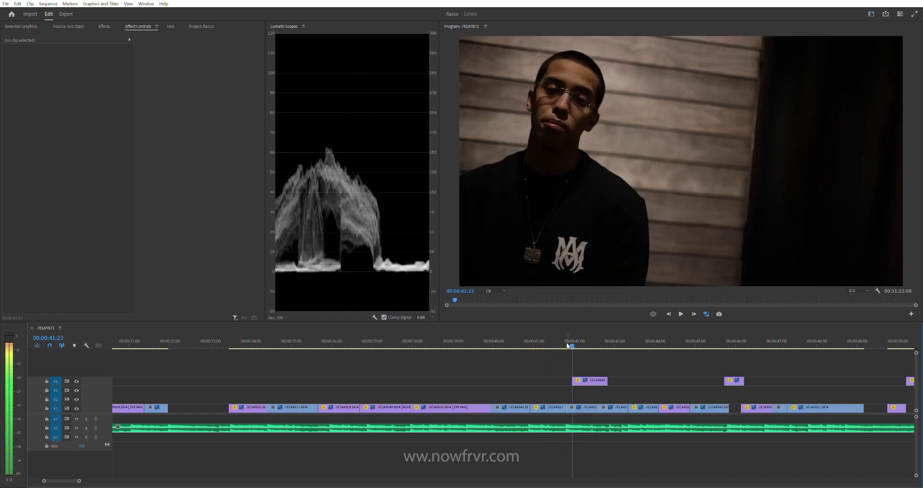
key("space")
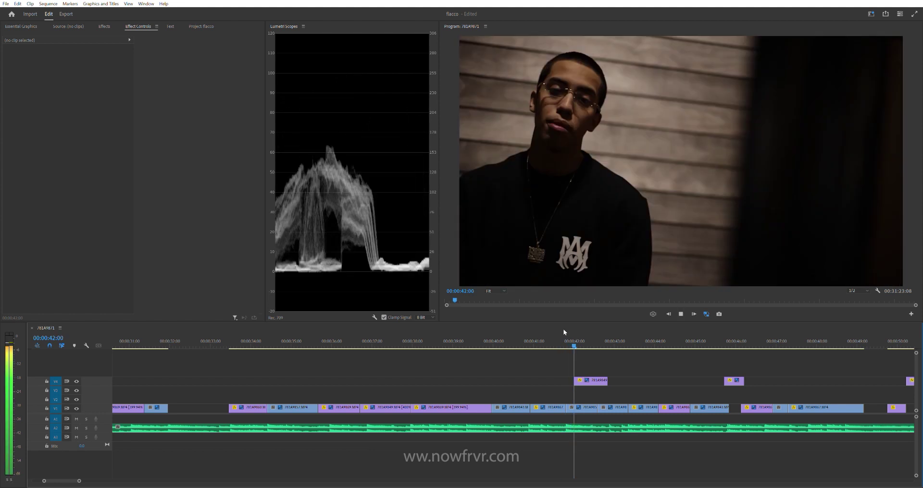
key("space")
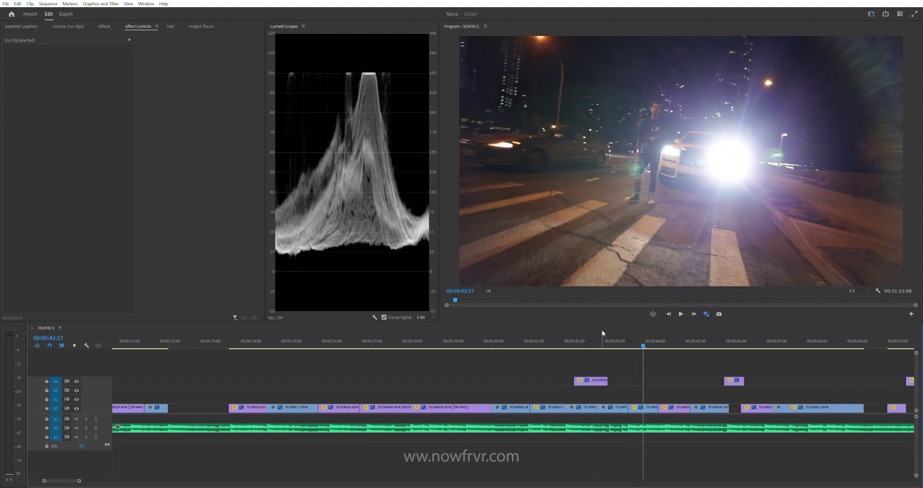
left_click_drag(591, 381, 591, 408)
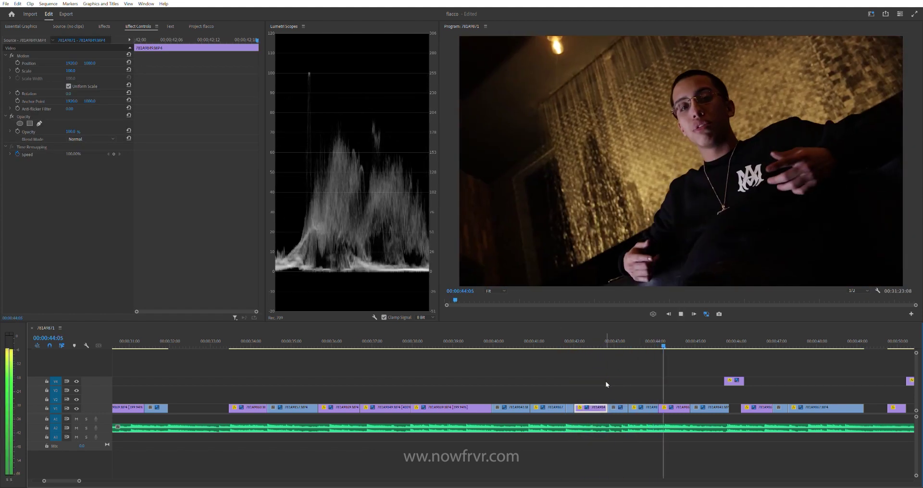
key("=")
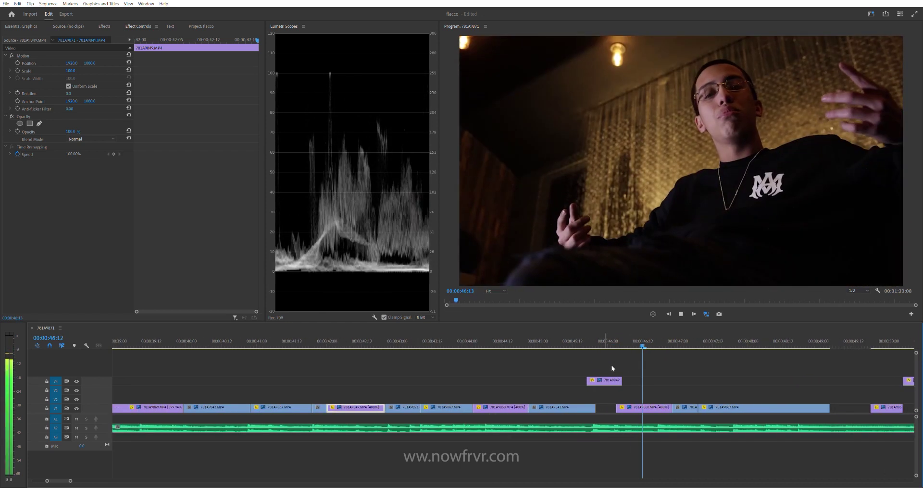
key("space")
key("space")
key("minus")
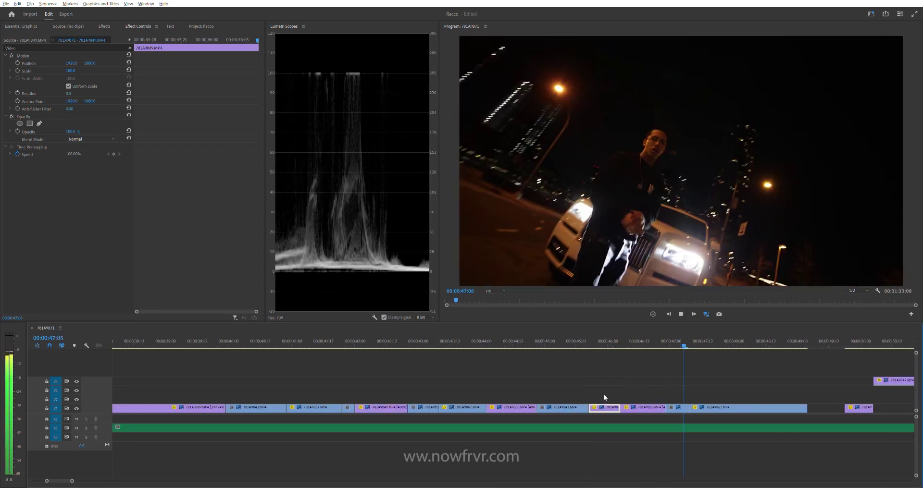
key("minus")
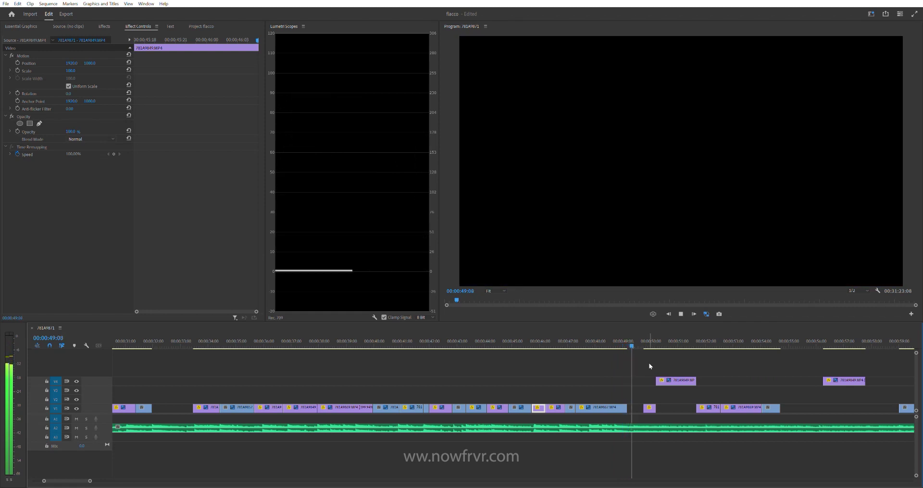
key("=")
Step: Extend the next V1 clip's start into the gap near 49:01 and review the cut
left_click(540, 338)
left_click_drag(566, 408, 545, 408)
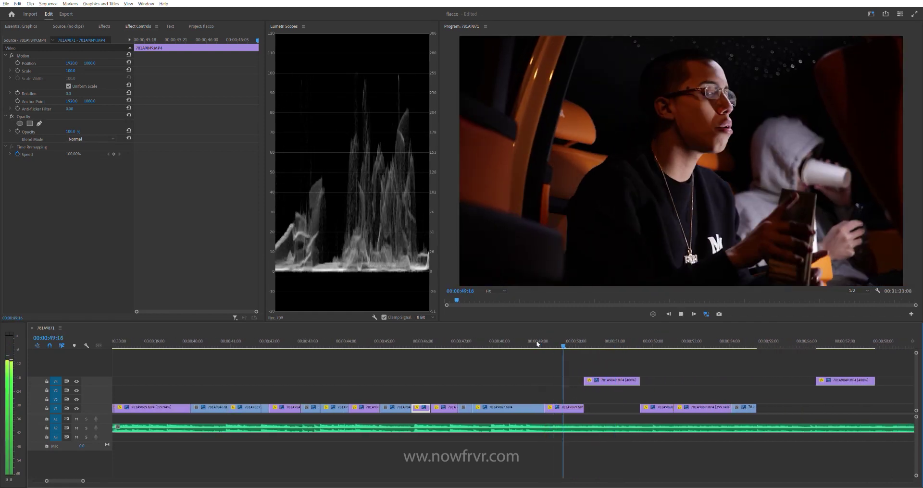
left_click(548, 336)
key("space")
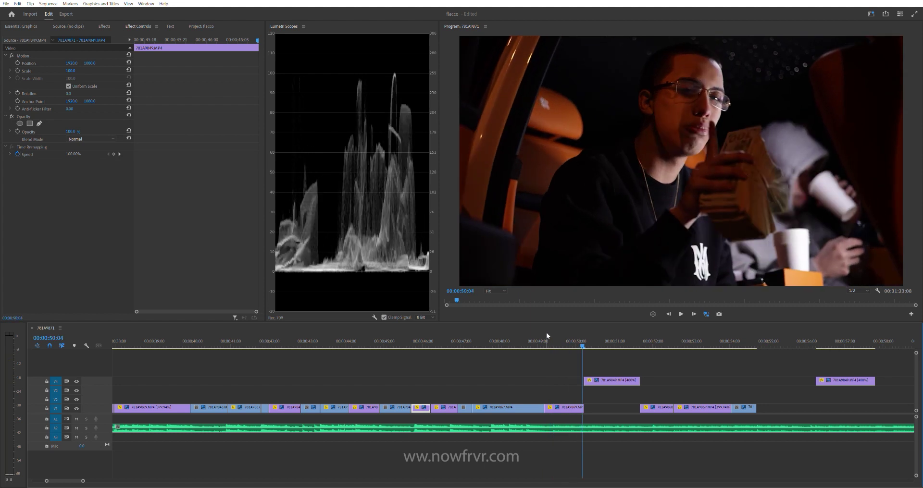
key("space")
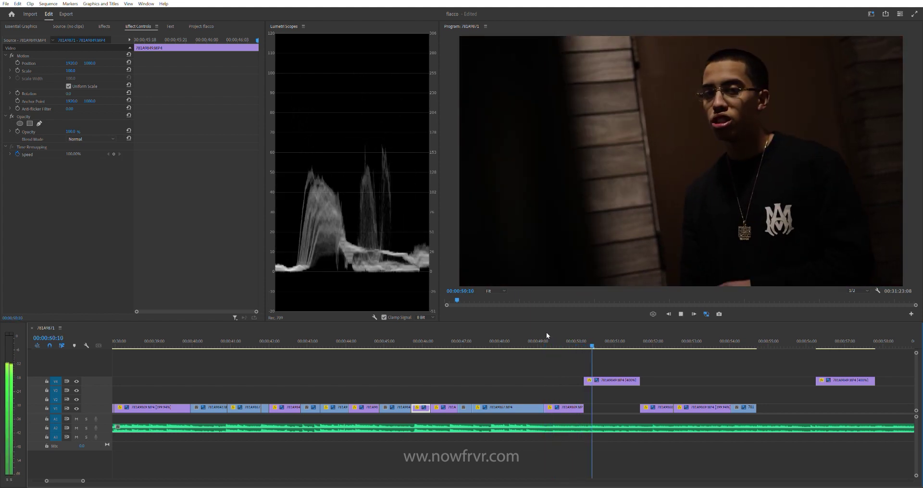
left_click(545, 331)
key("space")
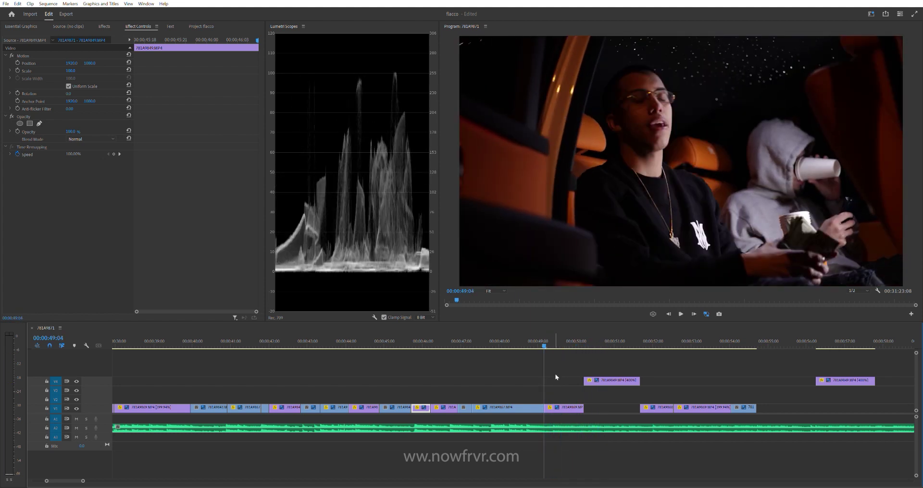
Step: Move the short V4 overlay clip down into the V1 gap near 50 seconds with Alt+Down
left_click(564, 407)
key("space")
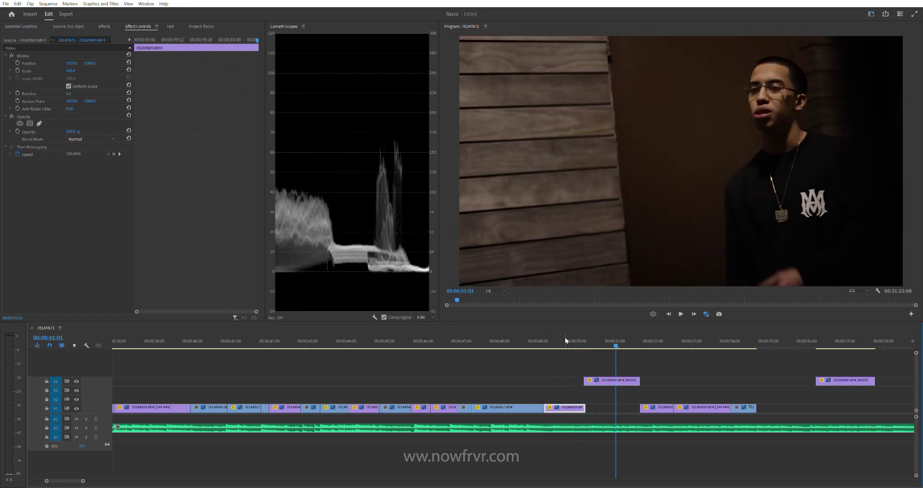
left_click(563, 333)
left_click(609, 381)
key("space")
key("alt+Down")
key("alt+Down")
key("alt+Down")
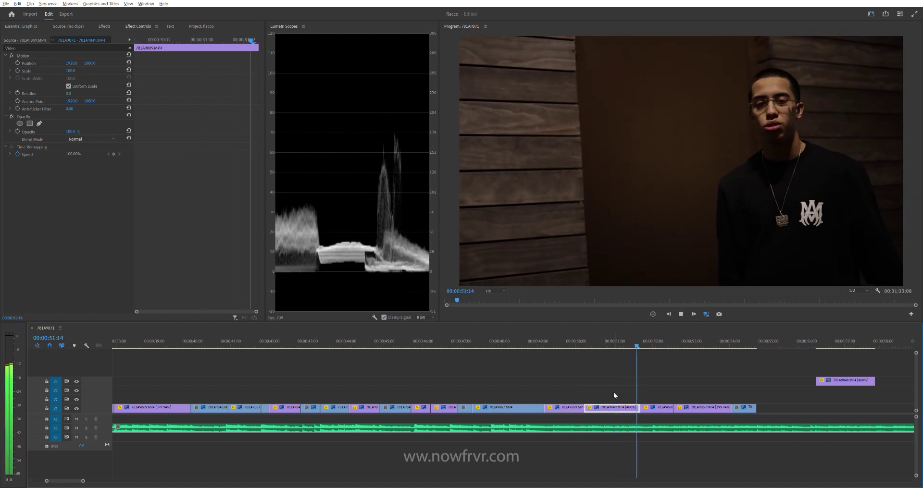
key("minus")
key("minus")
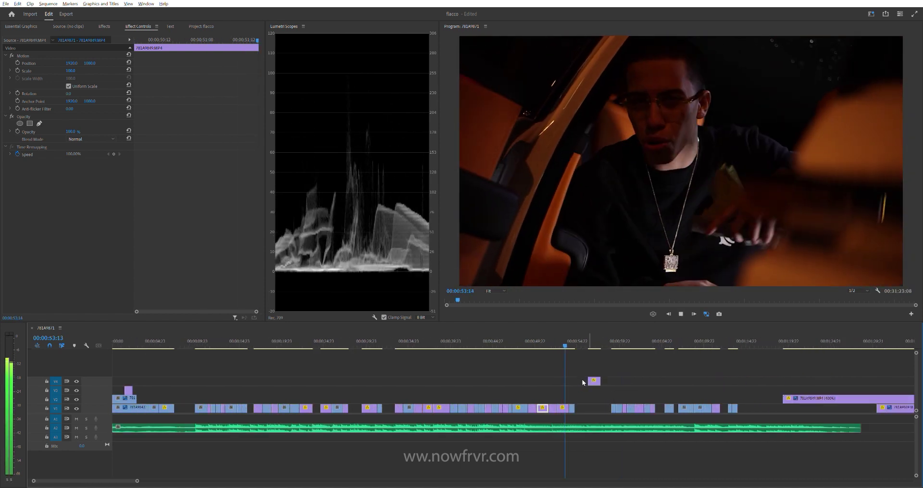
Step: Adjust the timeline zoom and drag a clip near the sequence start between the upper and lower tracks
key("minus")
key("equal")
key("equal")
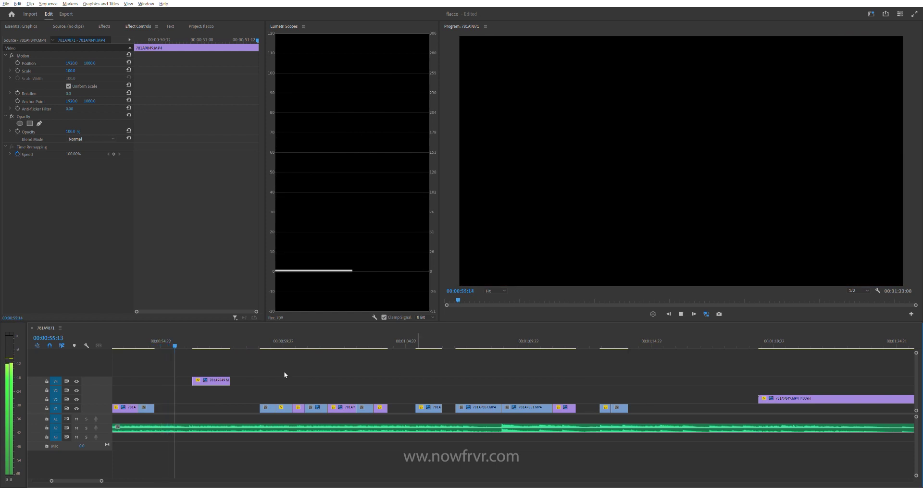
key("minus")
key("equal")
key("minus")
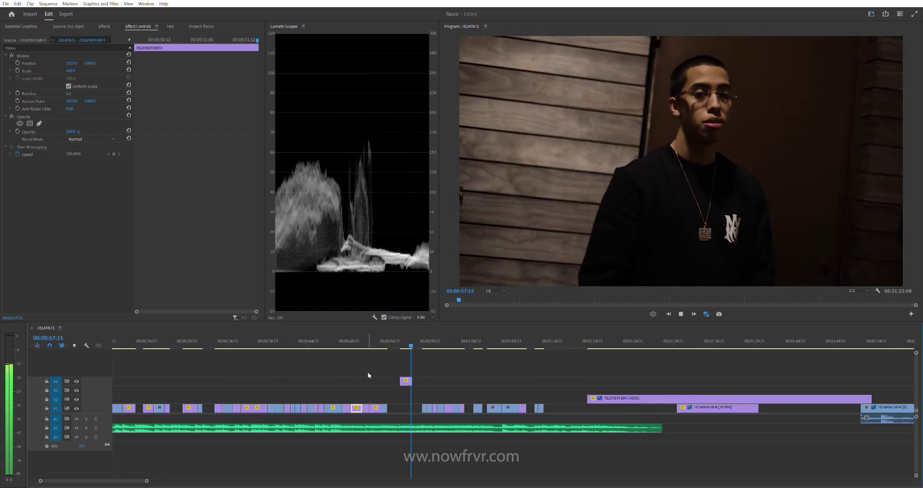
key("equal")
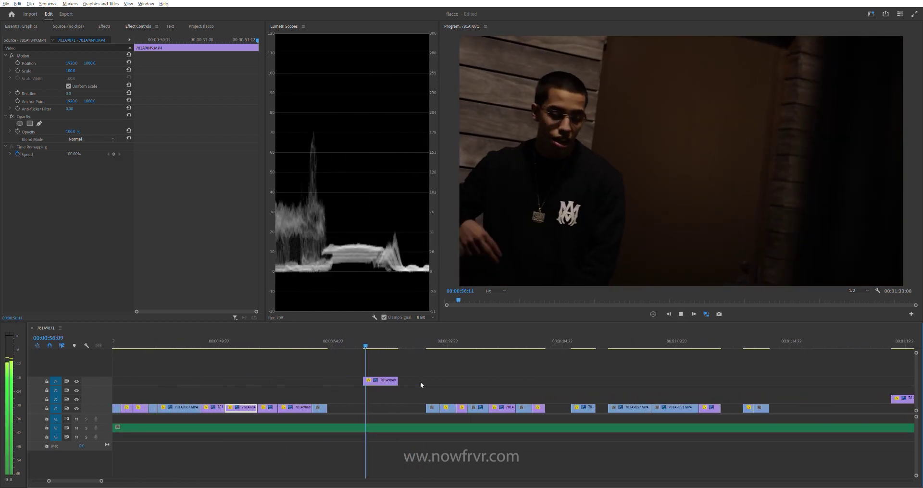
left_click_drag(384, 380, 390, 412)
Step: Show the whole sequence and review the wide and close-up interview footage around 16:42–19:17
key("minus")
key("minus")
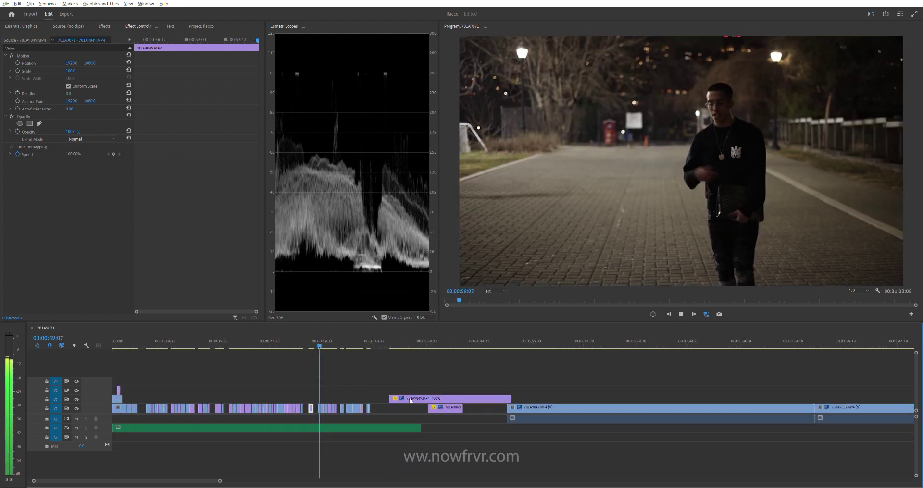
key("minus")
key("minus")
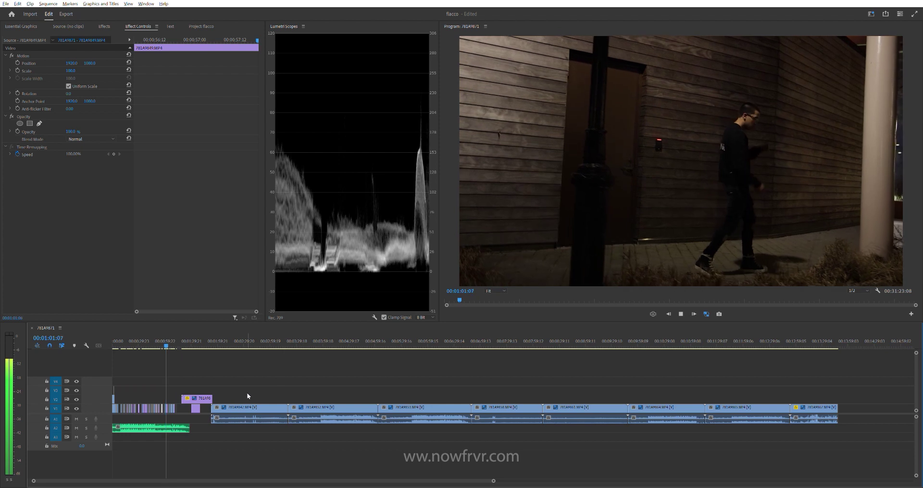
key("minus")
key("minus")
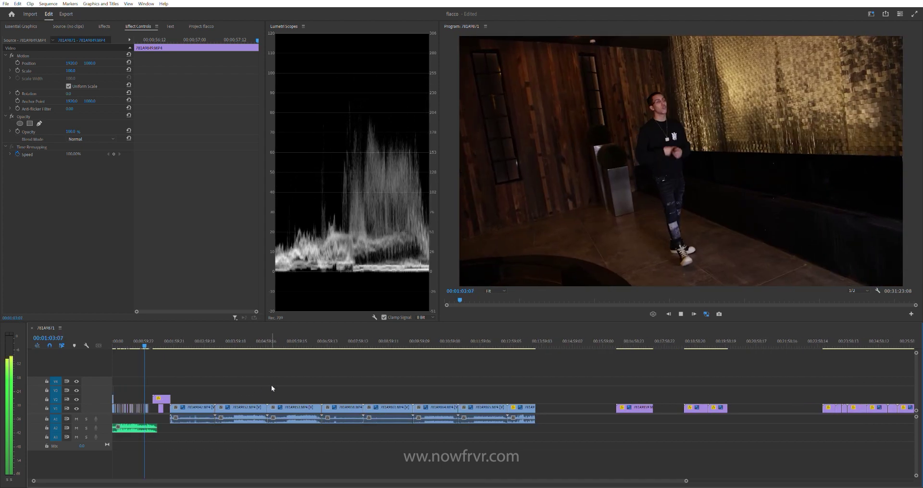
key("minus")
left_click_drag(426, 335, 437, 333)
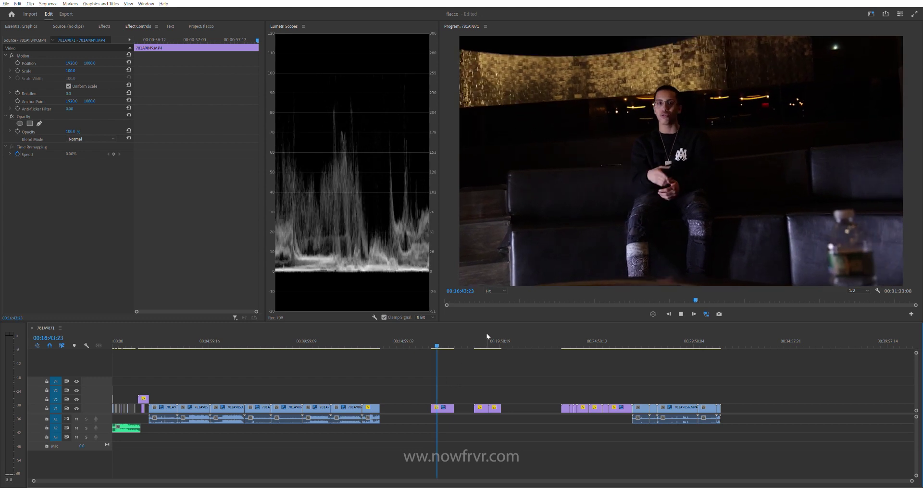
left_click(486, 342)
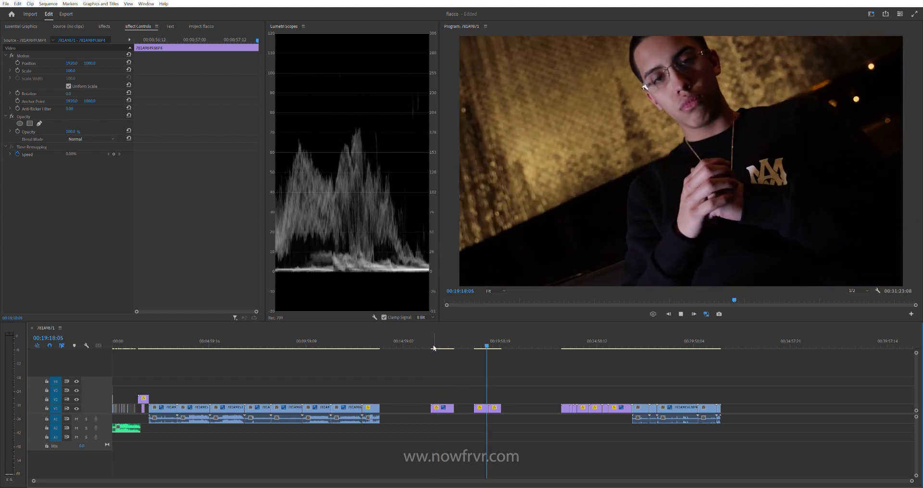
left_click(431, 337)
key("space")
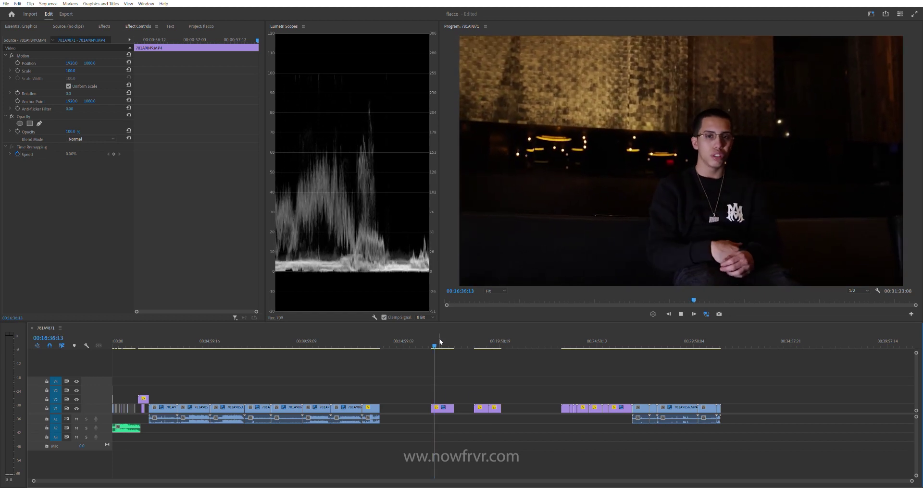
key("=")
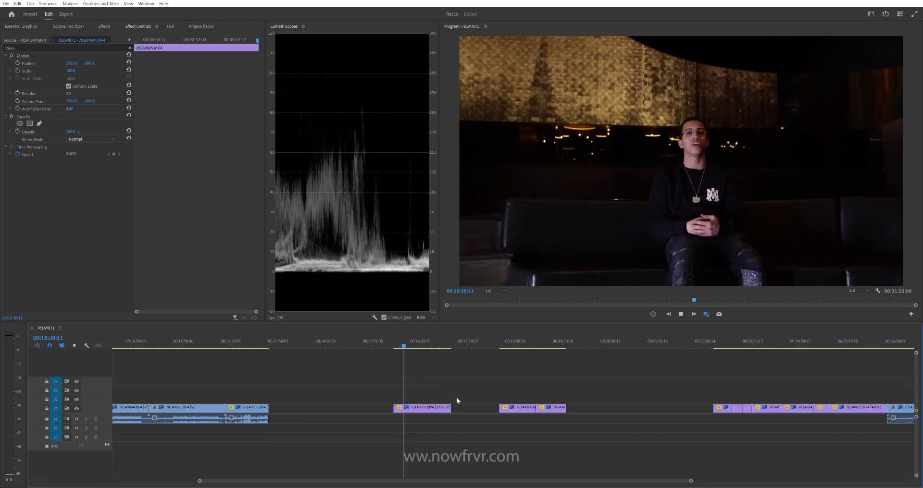
key("space")
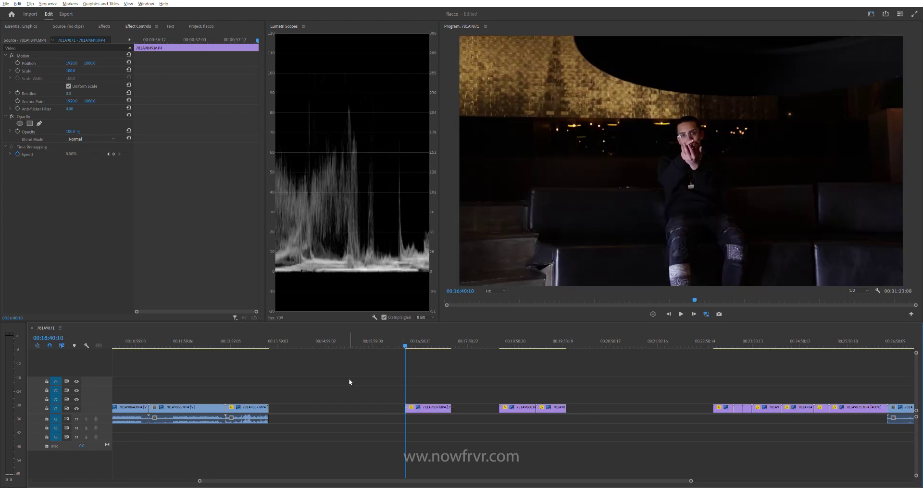
key("minus")
key("minus")
key("minus")
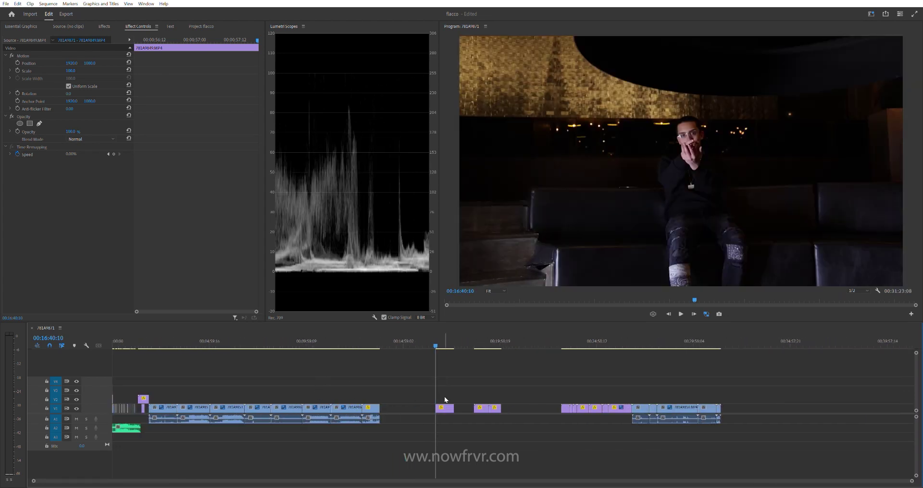
scroll(121, 394, "up", 5)
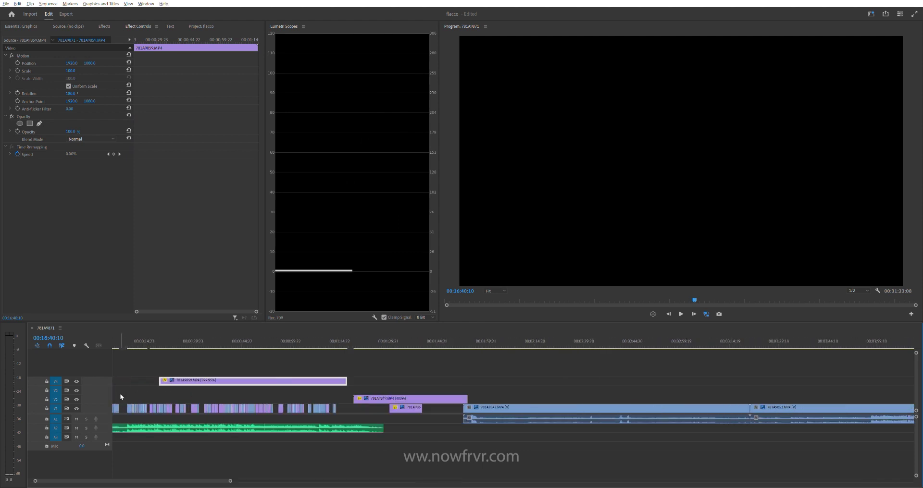
Step: Play the opening from about 11 seconds, zoomed in, to review the V4 interview layer
scroll(120, 397, "up", 1)
left_click(157, 338)
left_click(158, 379)
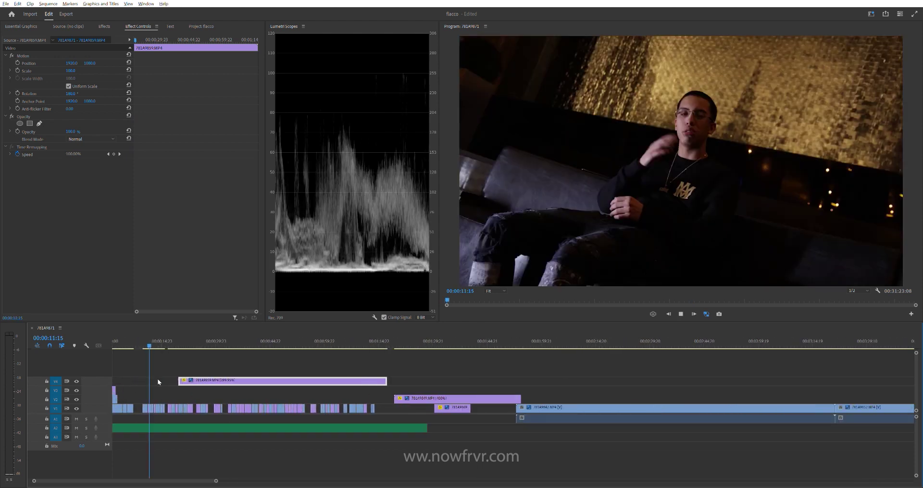
key("space")
key("equal")
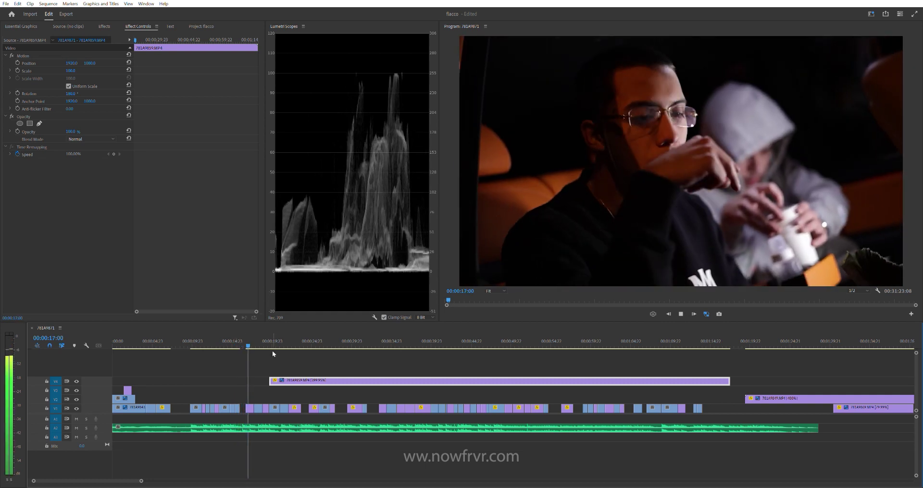
key("space")
Step: Shift the V4 interview clip slightly earlier and replay from about 9 seconds to check timing
left_click_drag(291, 378, 282, 381)
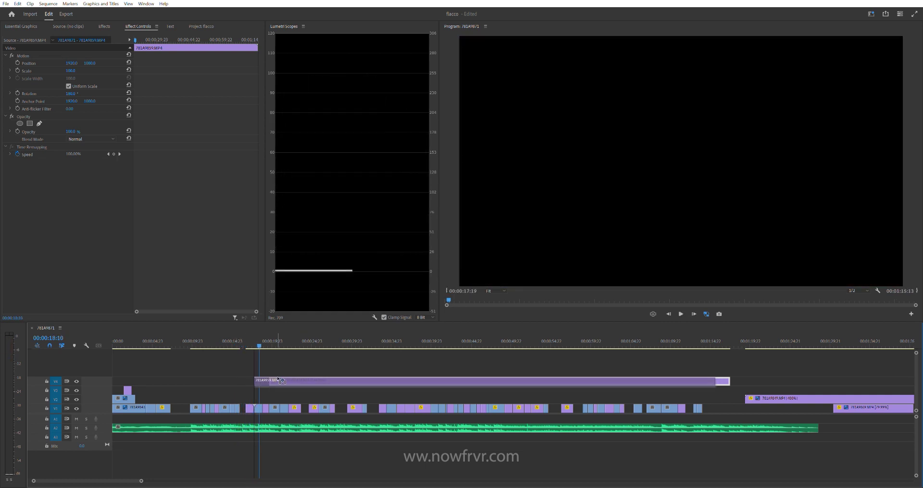
key("space")
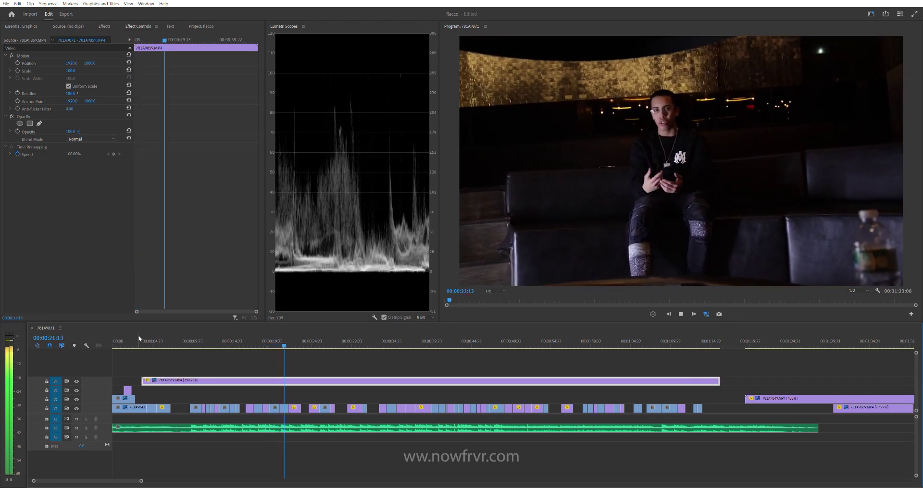
left_click(153, 343)
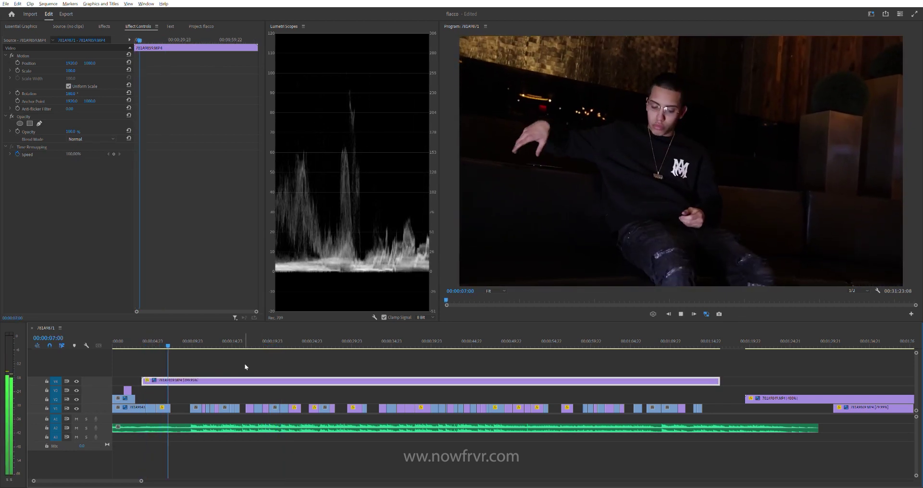
scroll(250, 368, "up", 1)
scroll(250, 368, "up", 1)
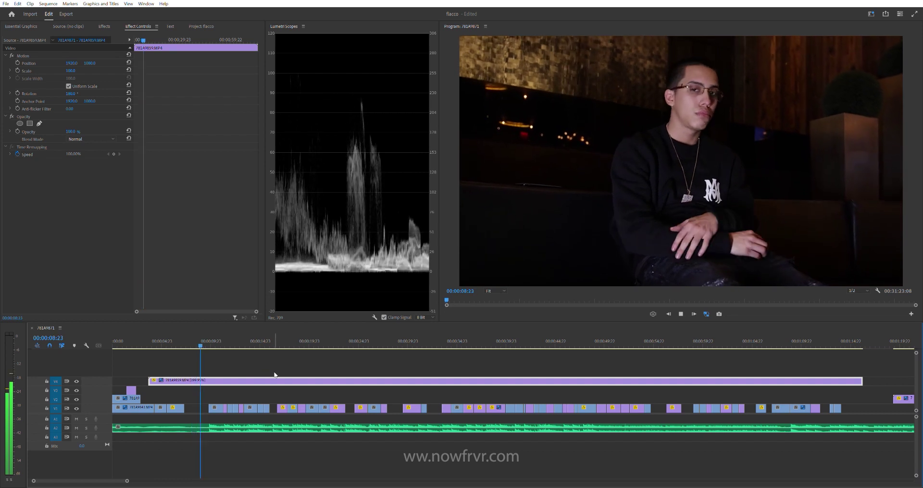
left_click(205, 343)
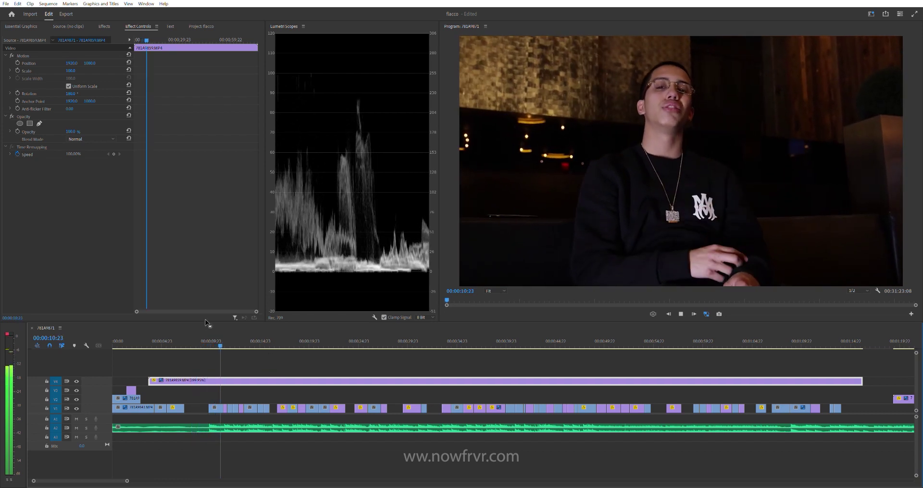
scroll(211, 354, "up", 1)
scroll(212, 364, "up", 2)
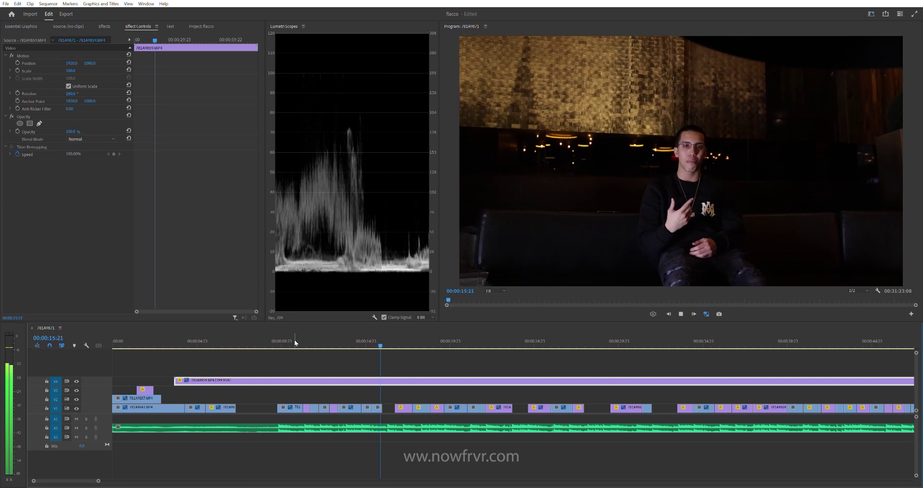
Step: Play from about 15 seconds and trim the V4 clip's start later
key("space")
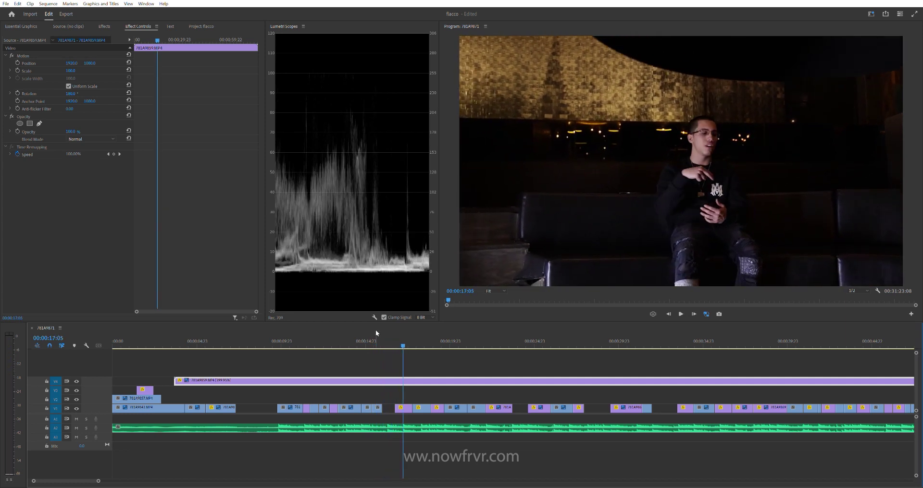
left_click(382, 335)
key("space")
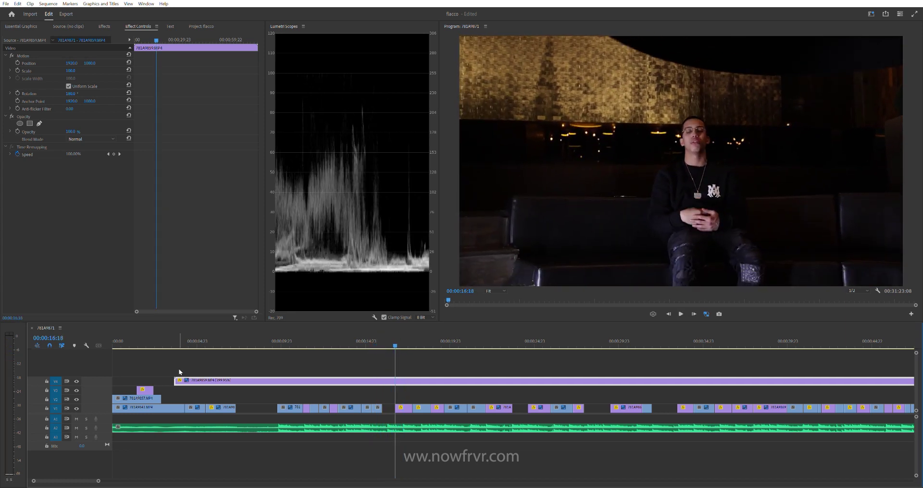
left_click_drag(175, 380, 382, 380)
Step: Replay the trimmed V4 section from about 15 seconds and step back a few frames
left_click(373, 334)
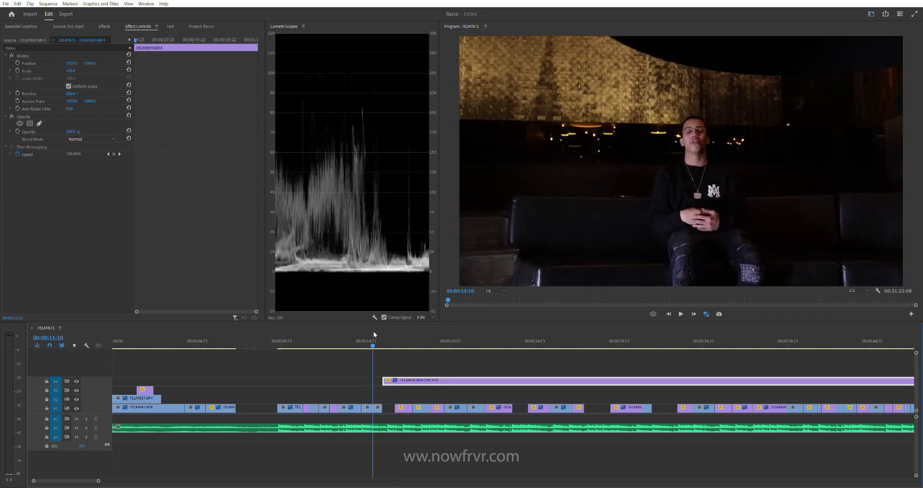
key("space")
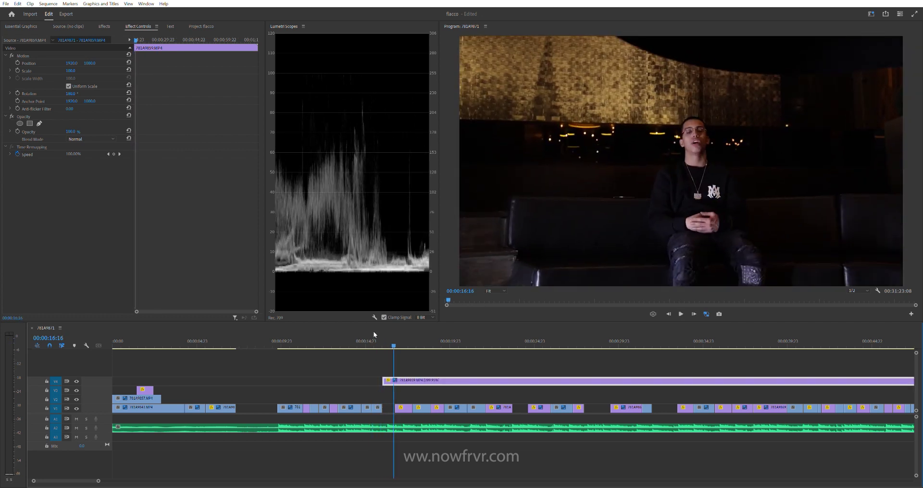
left_click(400, 380)
key("space")
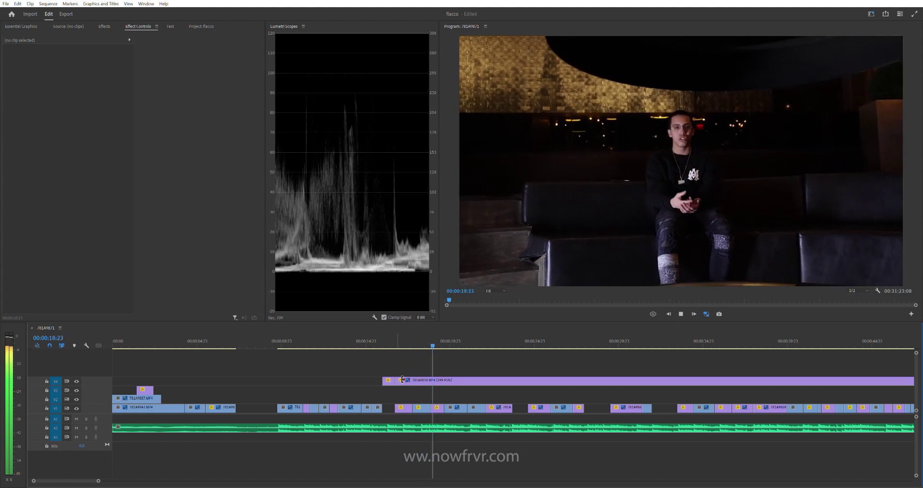
key("space")
scroll(406, 367, "down", 2)
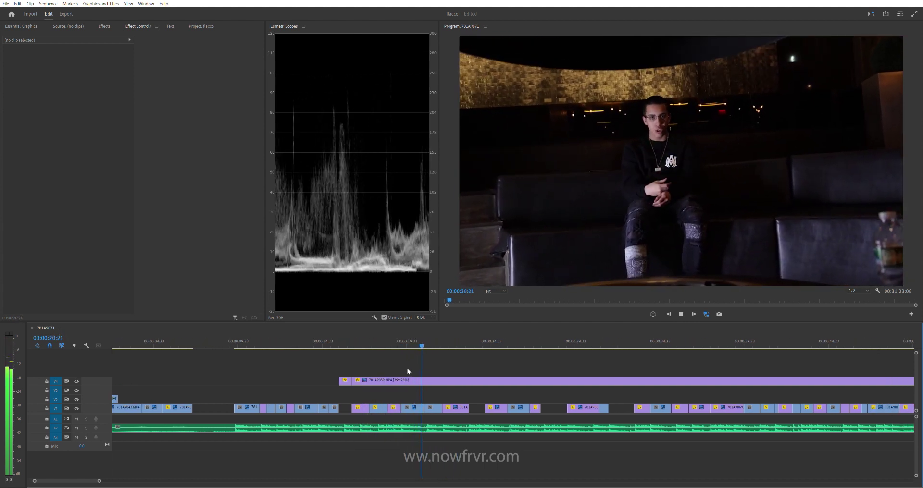
key("Left")
key("Left")
key("Left")
key("Left")
key("Left")
key("Left")
key("Left")
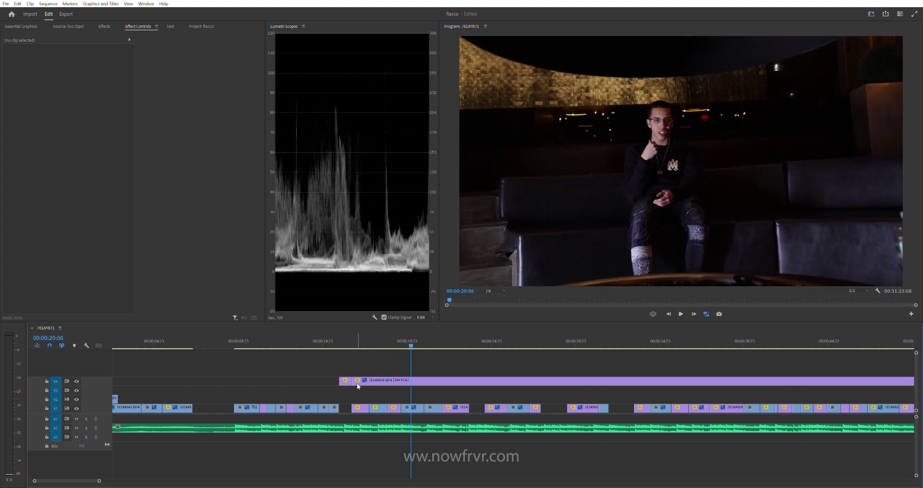
Step: Trim the V4 interview clip to enter around 19 seconds and play back its new entry
left_click_drag(355, 382, 407, 382)
left_click(397, 336)
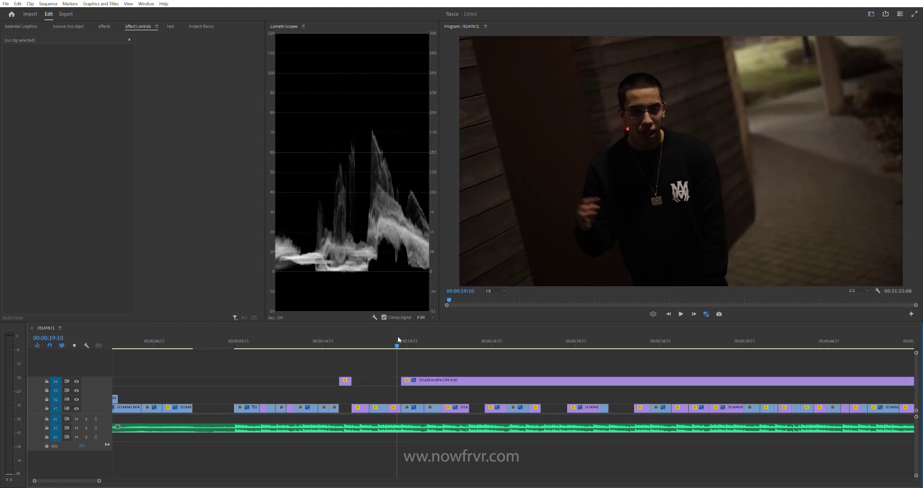
key("space")
left_click(397, 337)
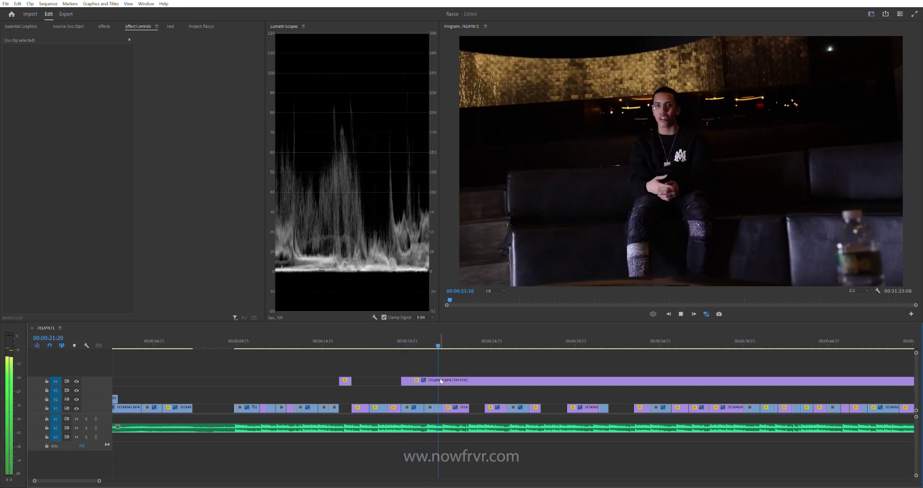
key("space")
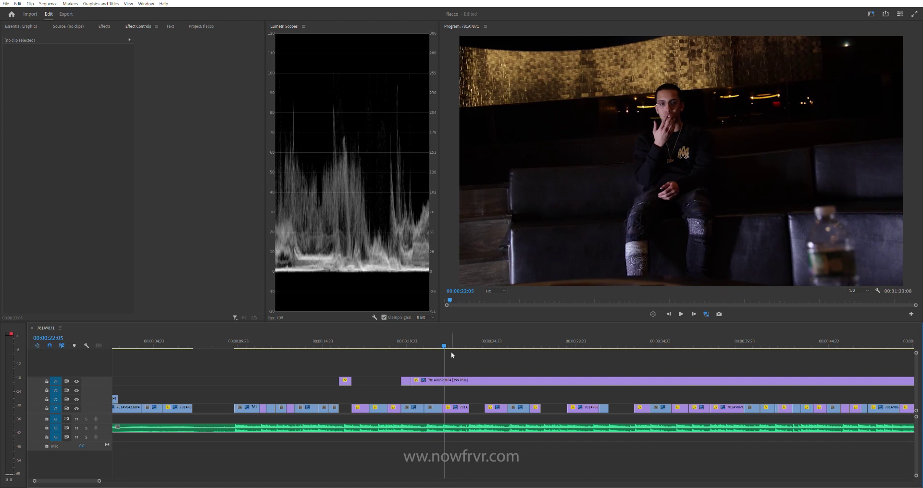
left_click(406, 342)
key("space")
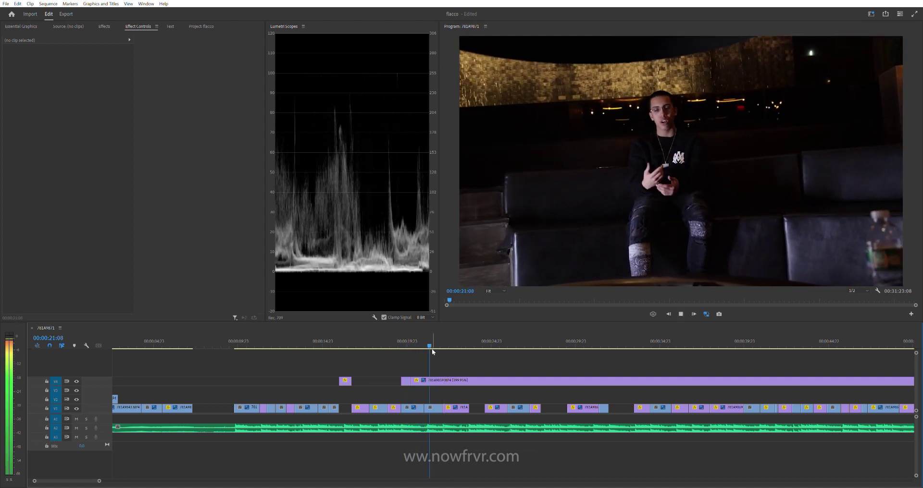
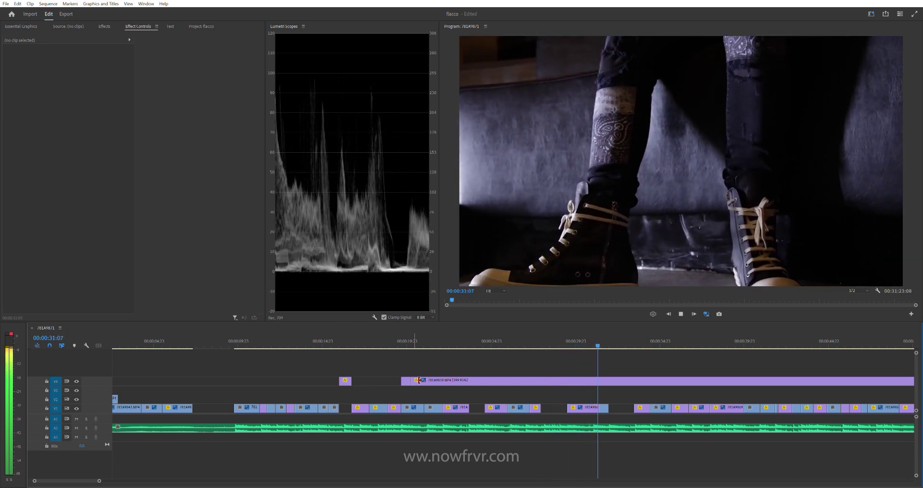
Step: Trim the long V4 clip's start later with the Selection tool
key("space")
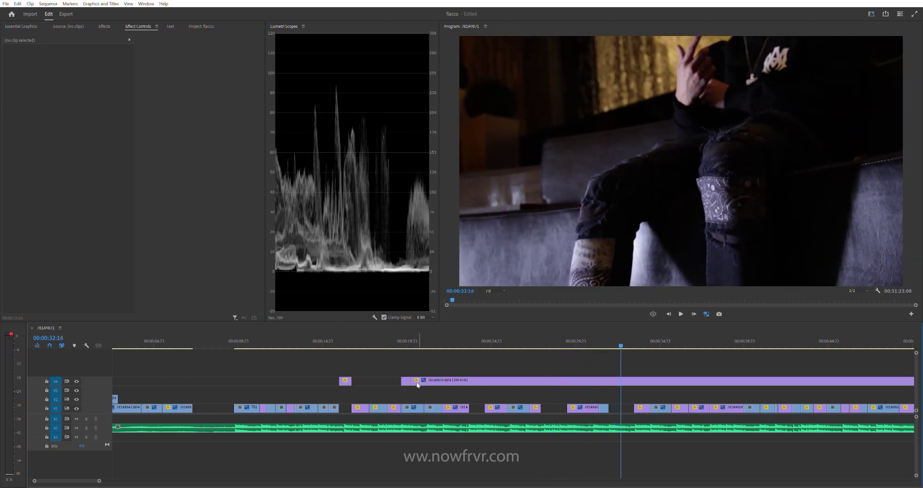
left_click_drag(418, 380, 543, 380)
left_click_drag(540, 344, 580, 350)
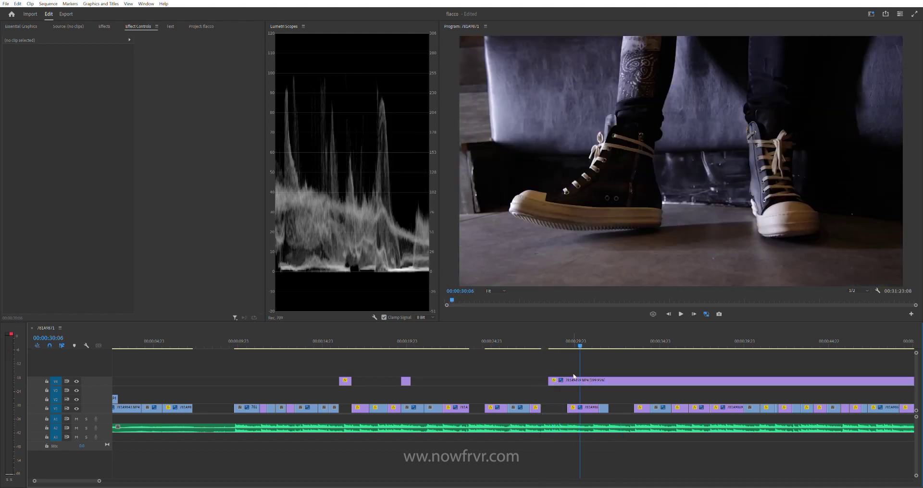
key("minus")
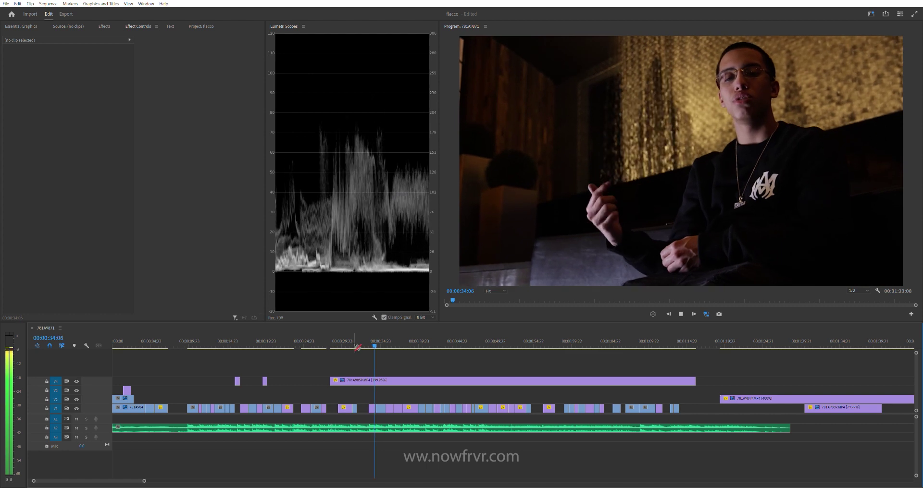
Step: Razor the V4 clip at the beat near 32 seconds and move its head piece to V3
left_click(363, 336)
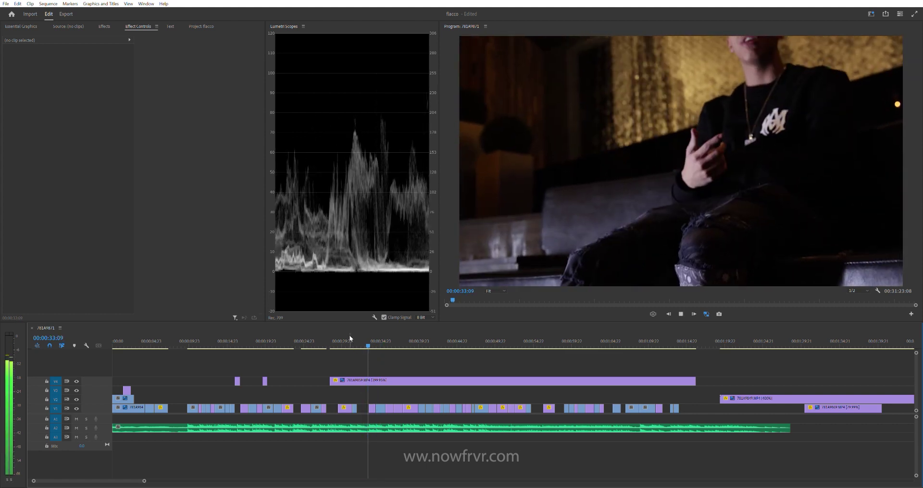
key("space")
key("space")
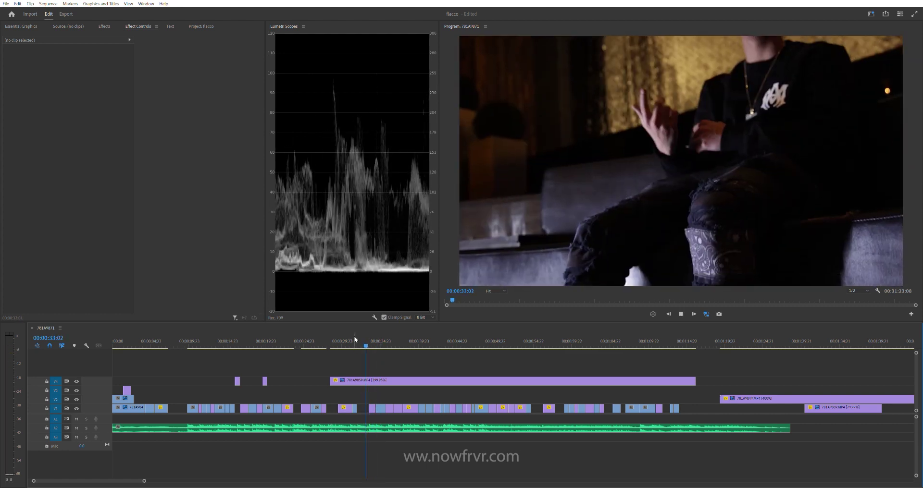
left_click(354, 336)
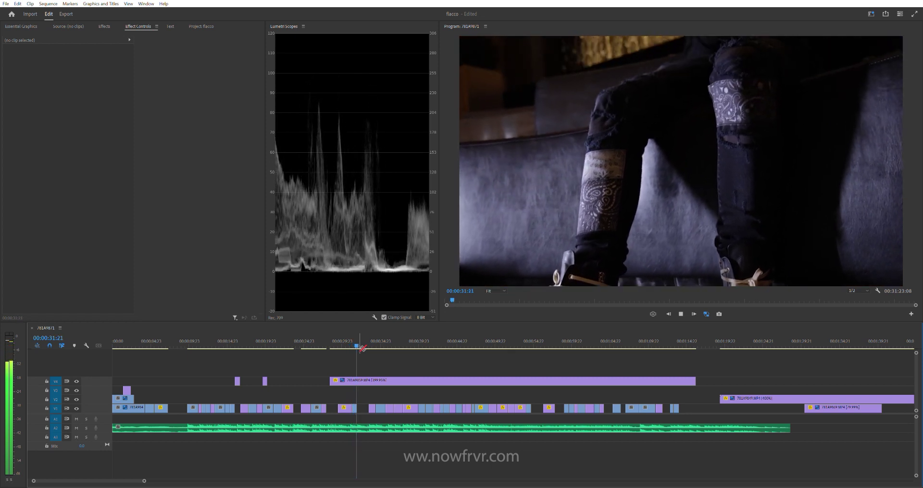
key("space")
key("space")
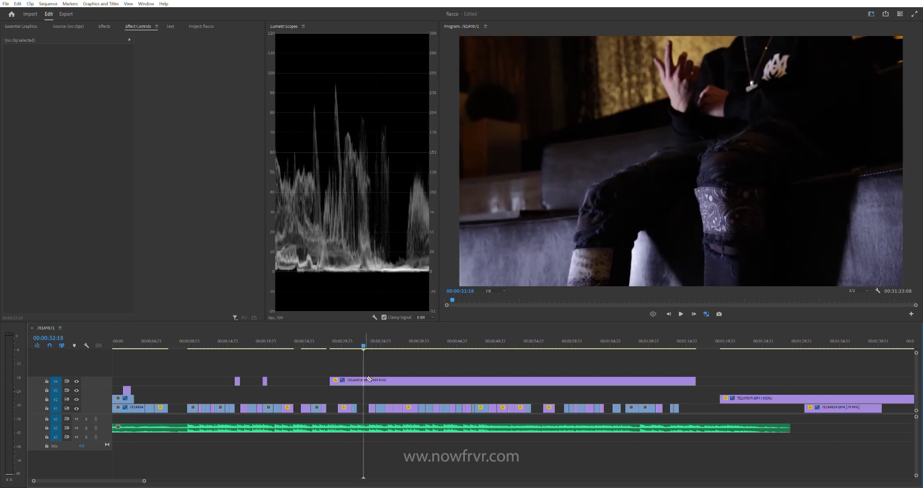
left_click(366, 380)
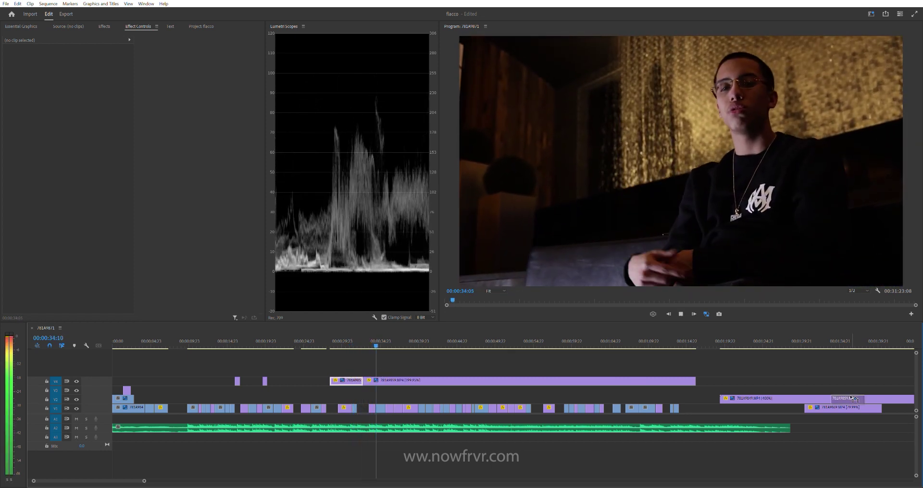
left_click_drag(350, 378, 844, 389)
Step: Review the new cut at 00:00:32:22 frame by frame
left_click(358, 342)
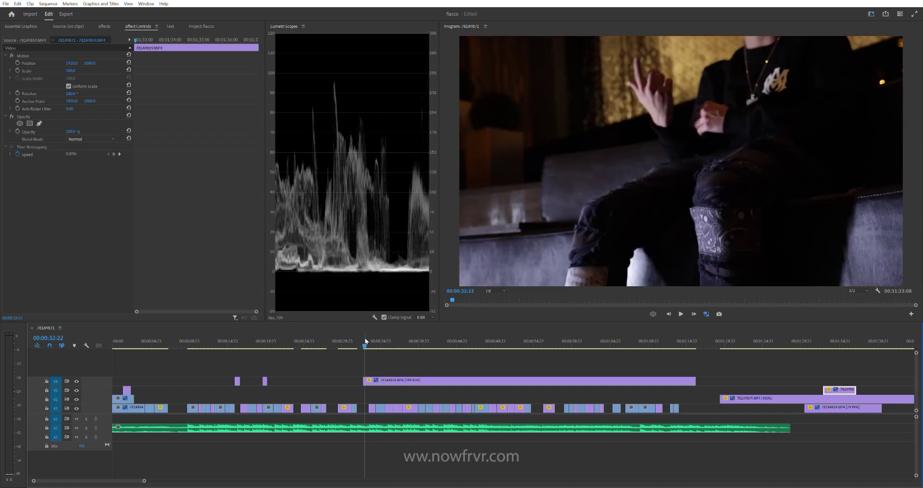
key("space")
key("=")
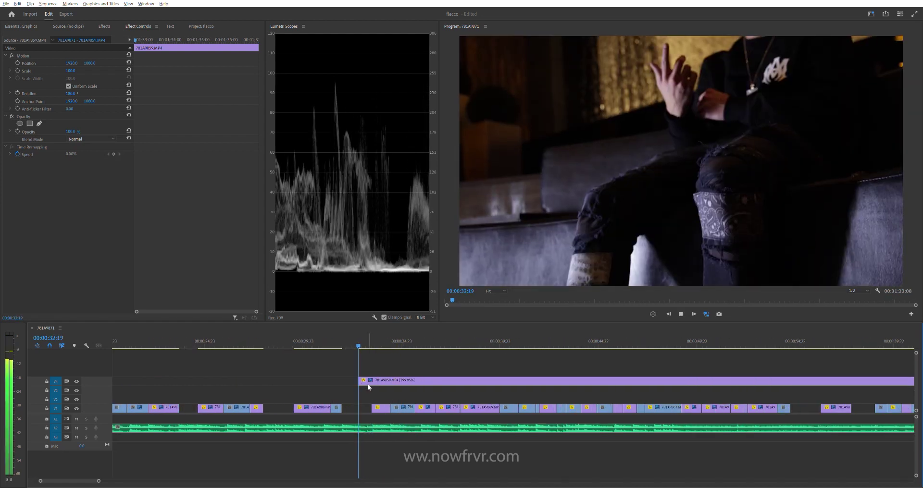
key("space")
left_click(360, 346)
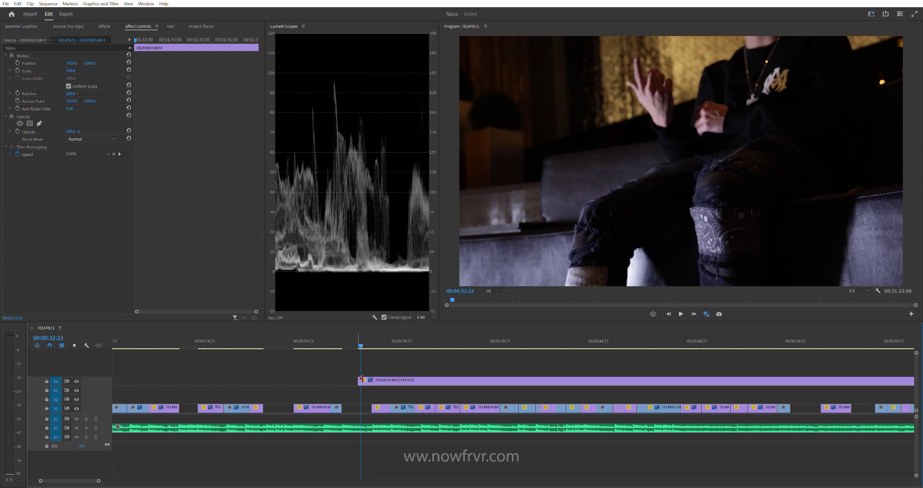
key("shift+Right")
key("shift+Right")
key("shift+Right")
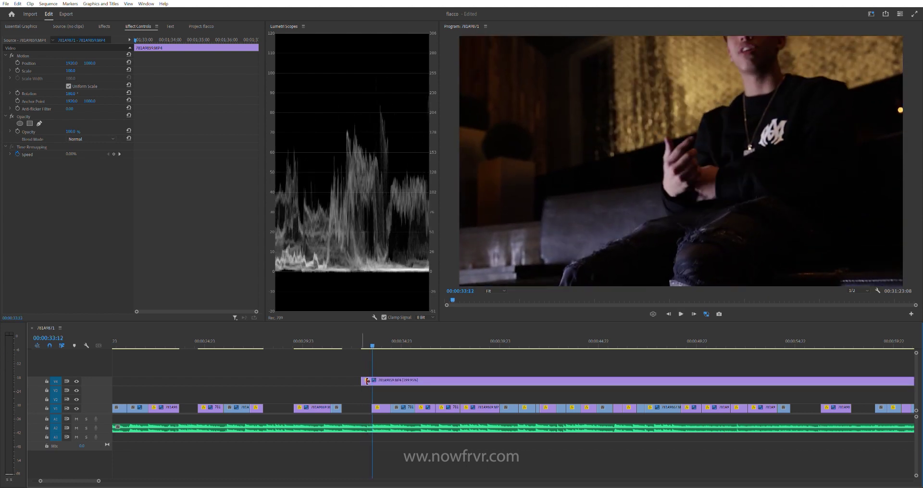
key("space")
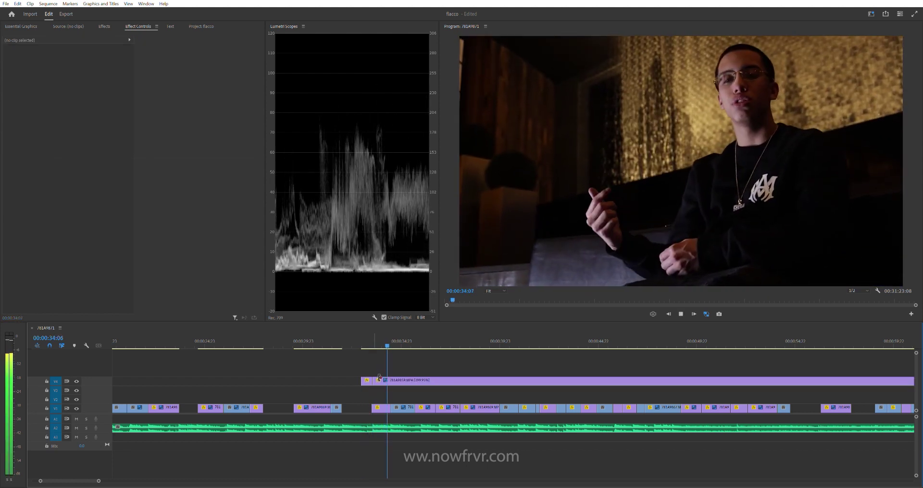
key("minus")
key("minus")
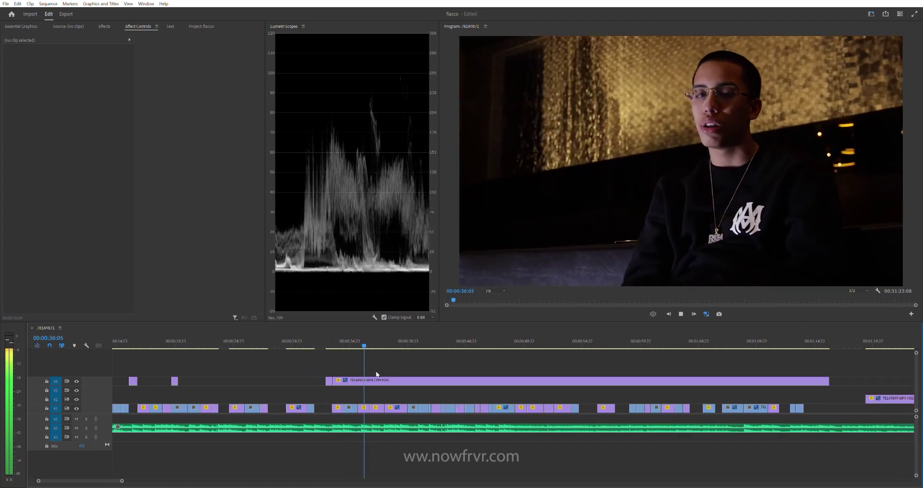
Step: Play back the edit and park the playhead at 00:00:46:02
scroll(376, 375, "down", 1)
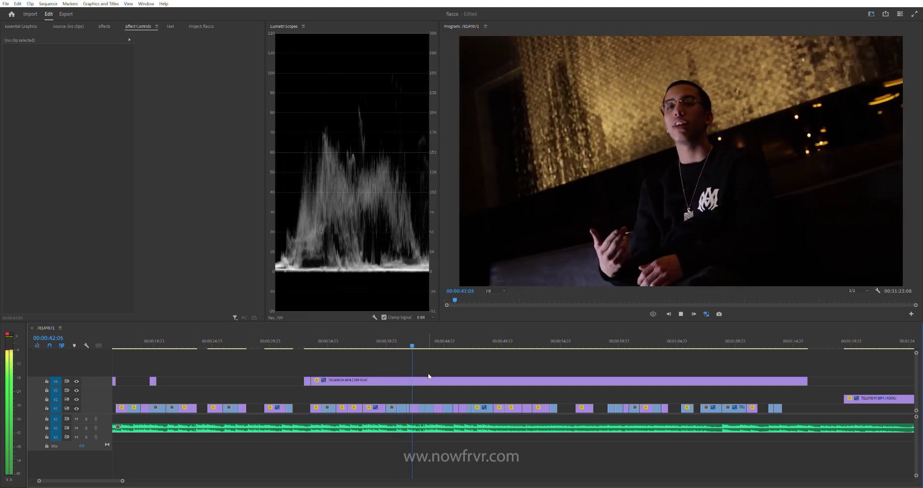
key("space")
scroll(392, 345, "down", 1)
key("space")
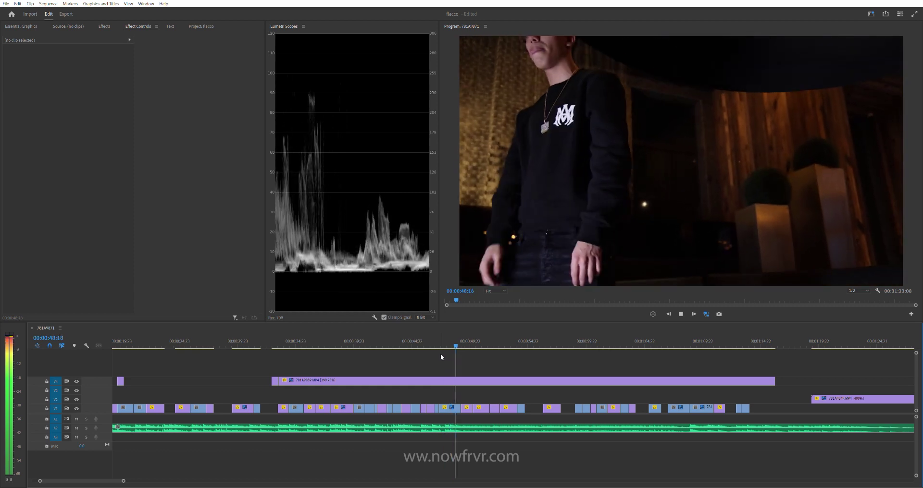
left_click(430, 342)
left_click(415, 332)
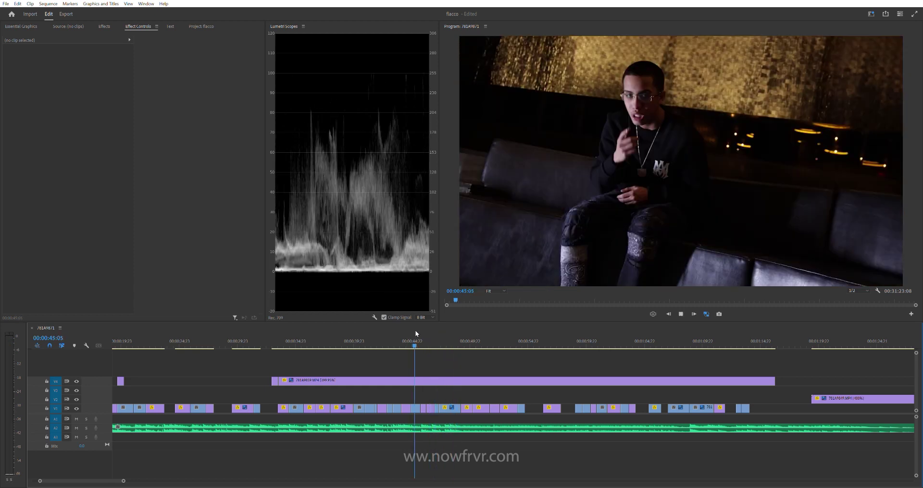
key("space")
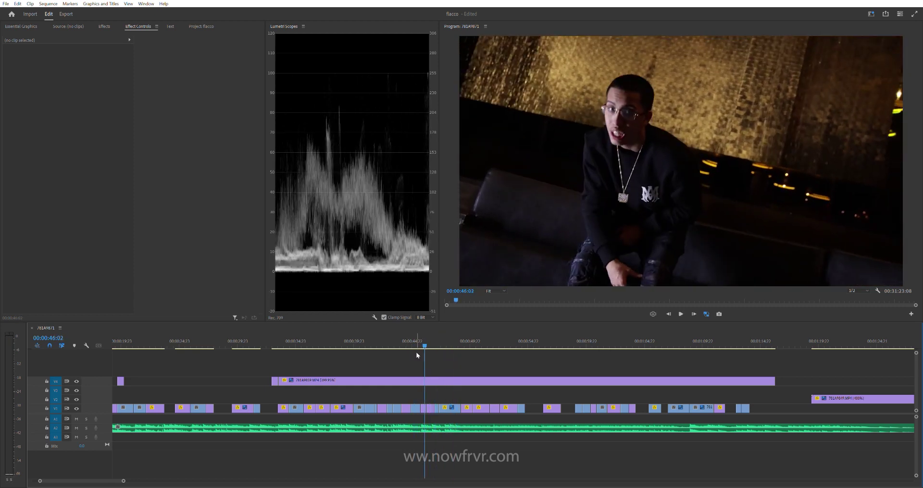
Step: Push the V4 clip's start about 13 seconds later
left_click(281, 380)
left_click_drag(327, 378, 432, 382)
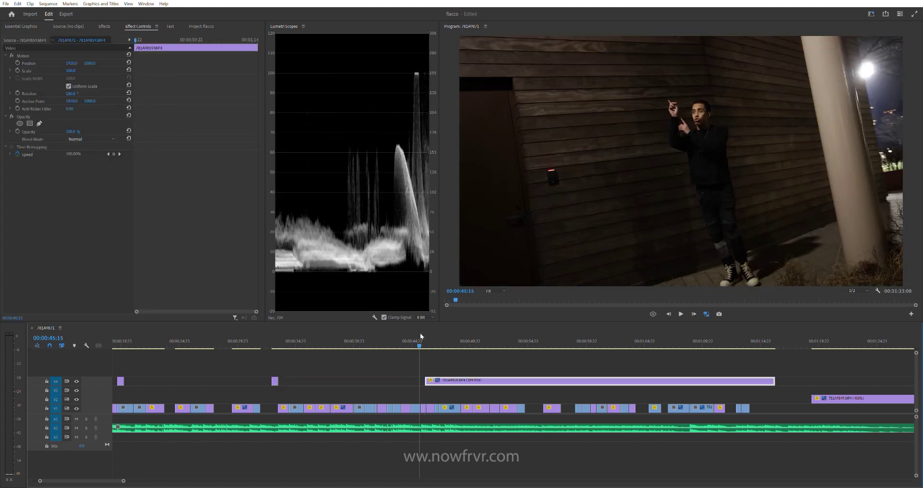
key("space")
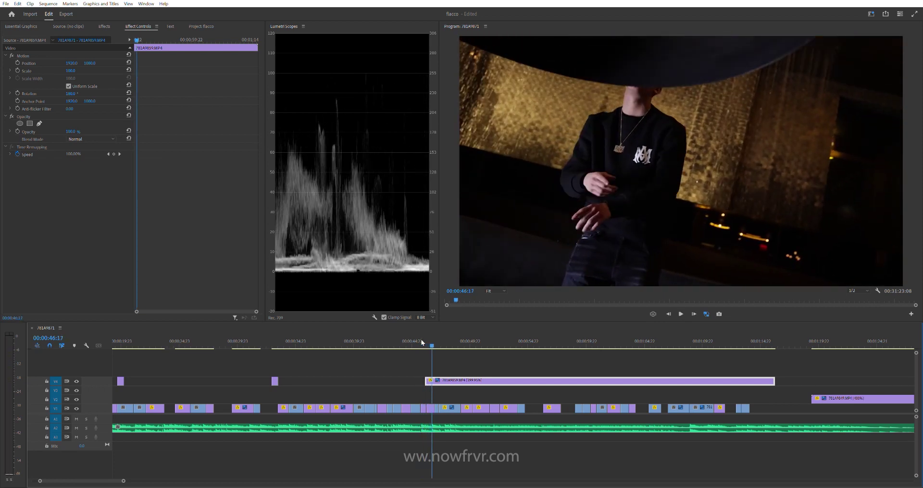
left_click_drag(434, 379, 443, 375)
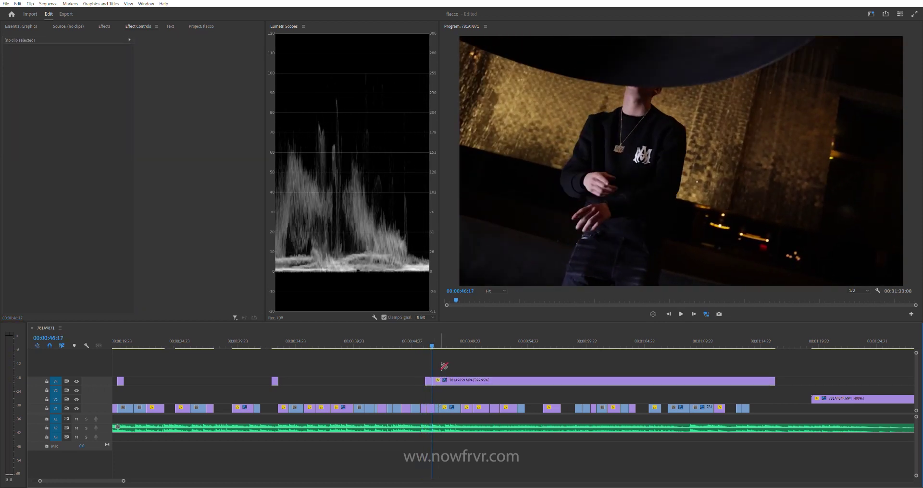
key("space")
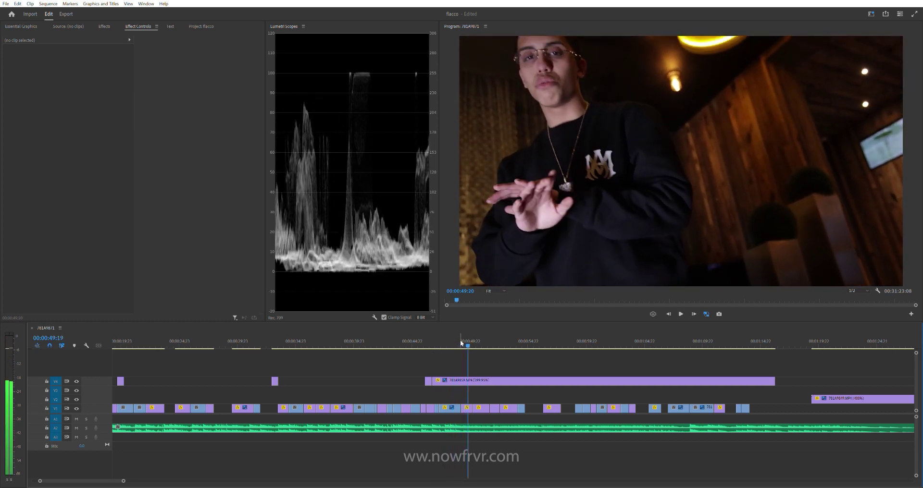
Step: Fine-trim the V4 clip's start to the playhead at 00:00:49:00 and review it
left_click(457, 333)
key("space")
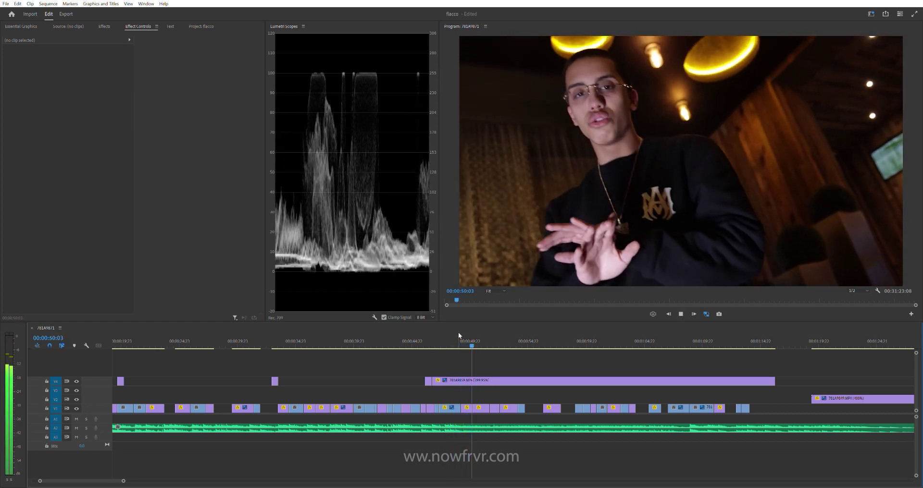
left_click(458, 333)
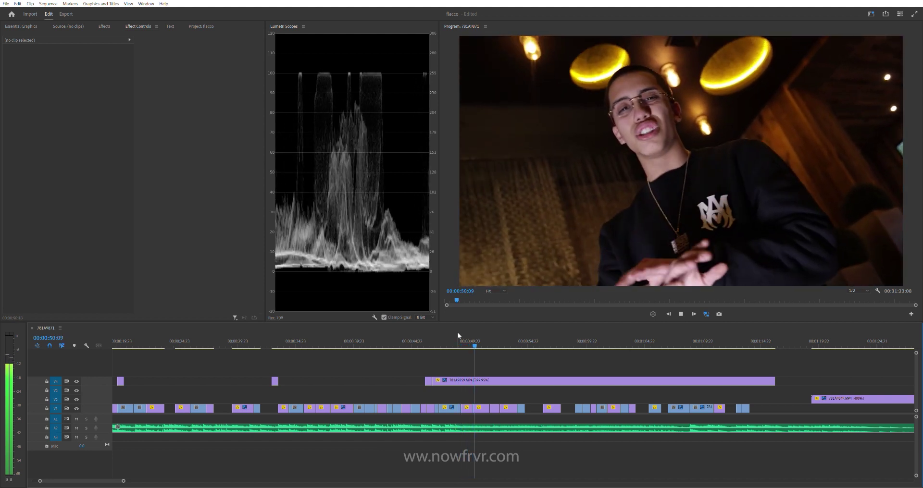
left_click(457, 333)
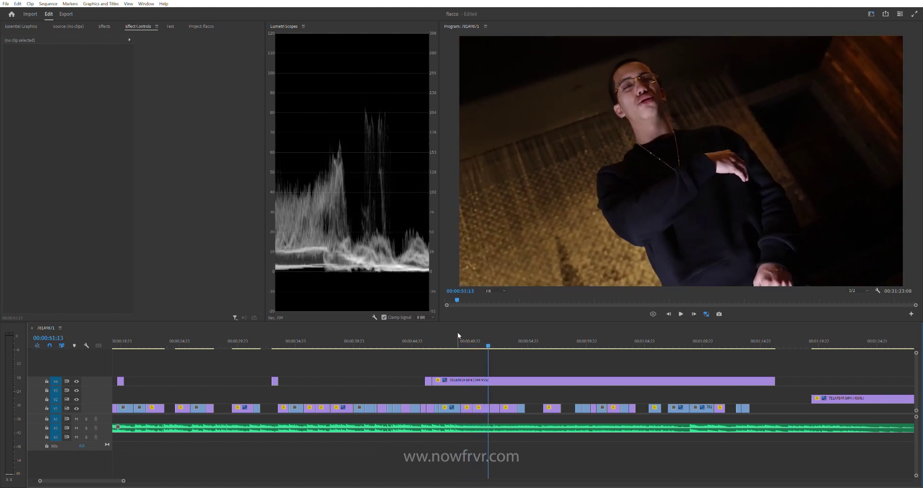
key("space")
left_click_drag(440, 380, 478, 379)
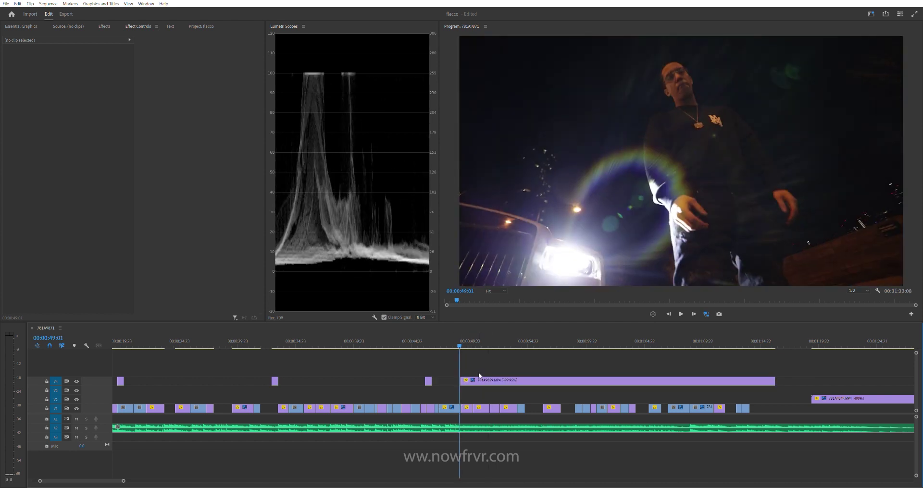
left_click(477, 379)
key("space")
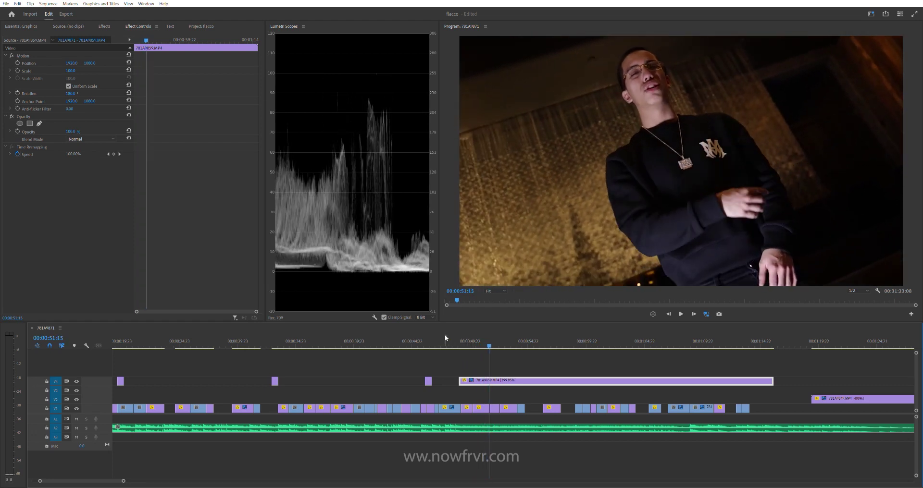
key("Up")
key("=")
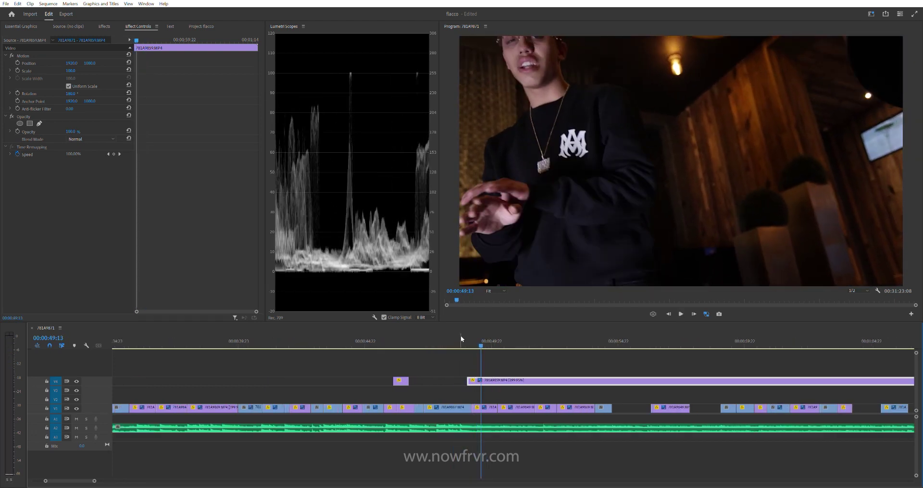
left_click(460, 340)
left_click(461, 340)
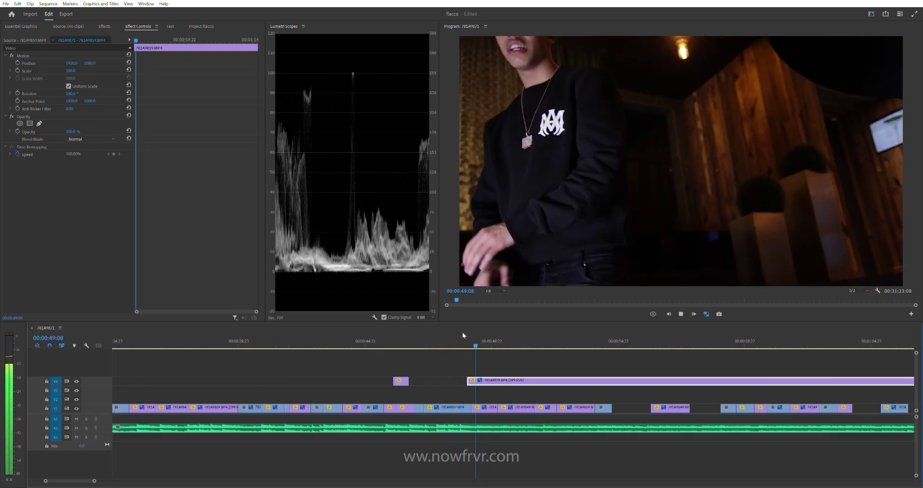
key("space")
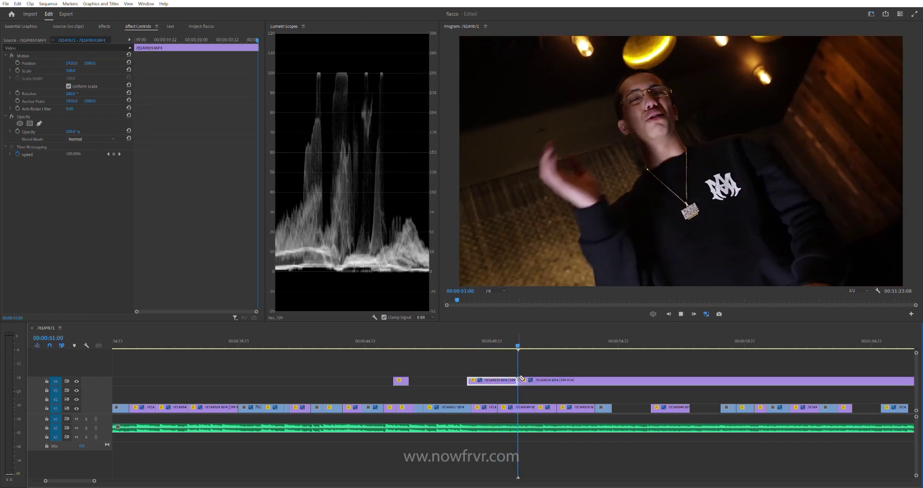
key("space")
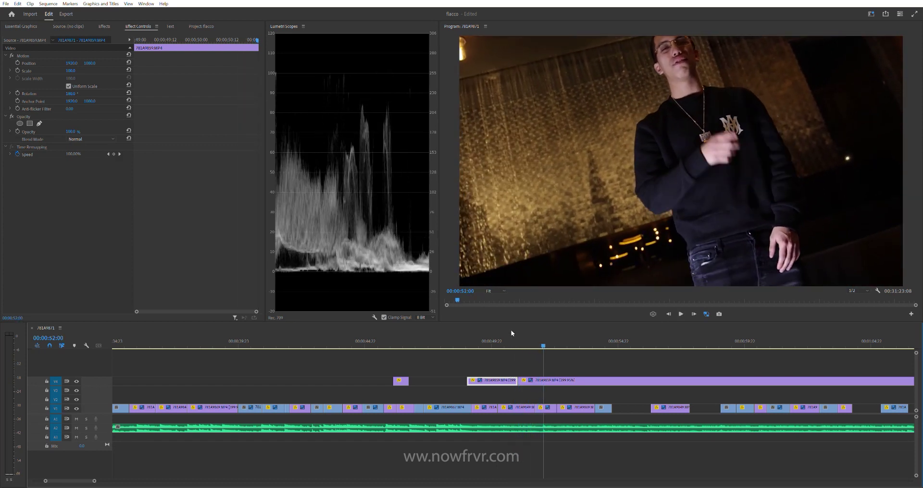
key("ctrl+z")
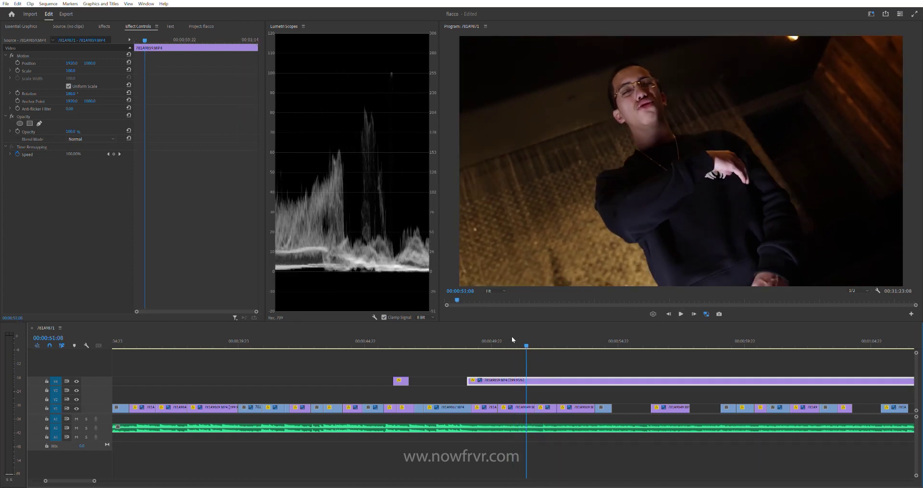
key("ctrl+shift+z")
key("space")
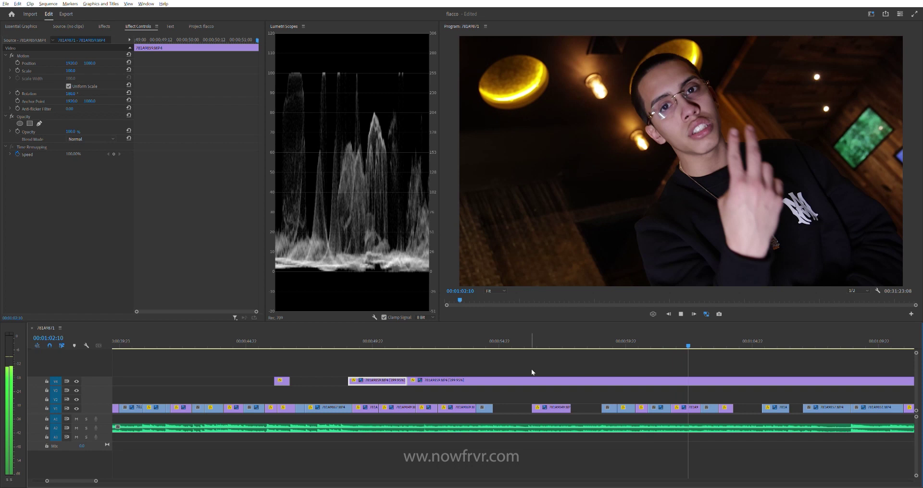
key("minus")
key("minus")
key("minus")
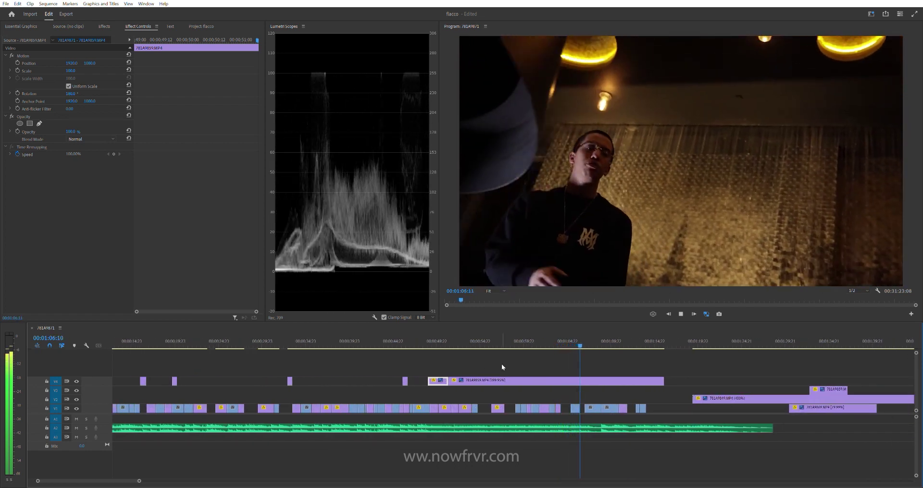
Step: Trim the V4 clip's start to about 1:06:02 and review the edit
left_click(575, 338)
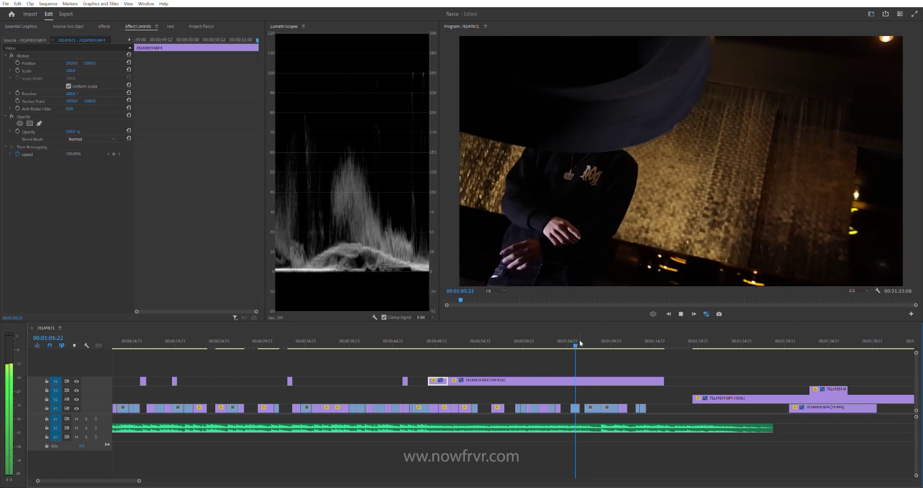
key("space")
left_click_drag(455, 377, 584, 367)
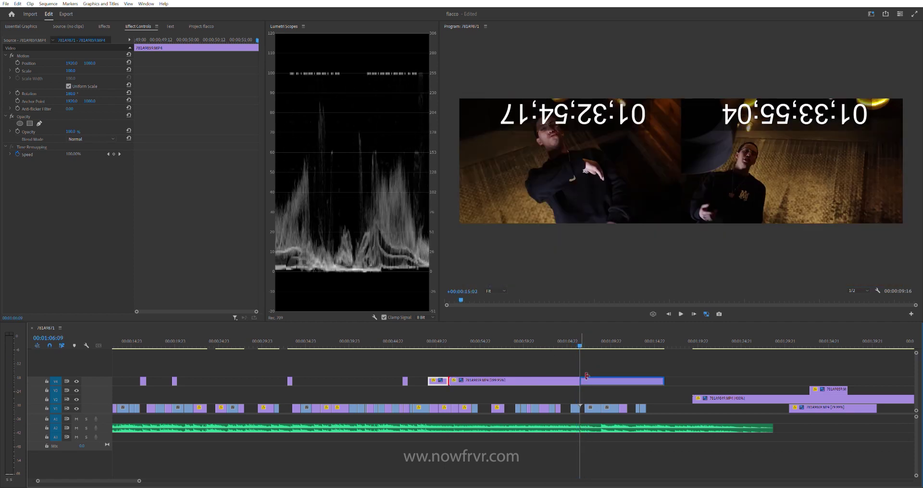
left_click(577, 339)
left_click_drag(581, 380, 580, 380)
key("space")
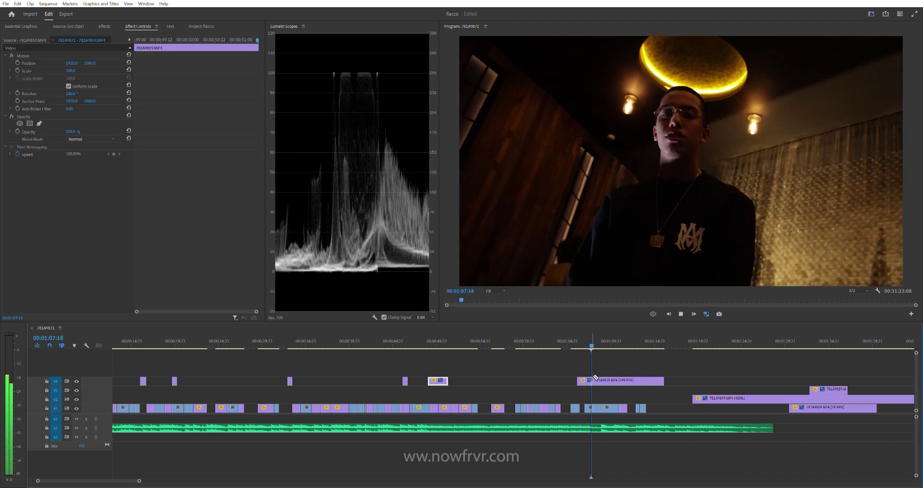
left_click(612, 368)
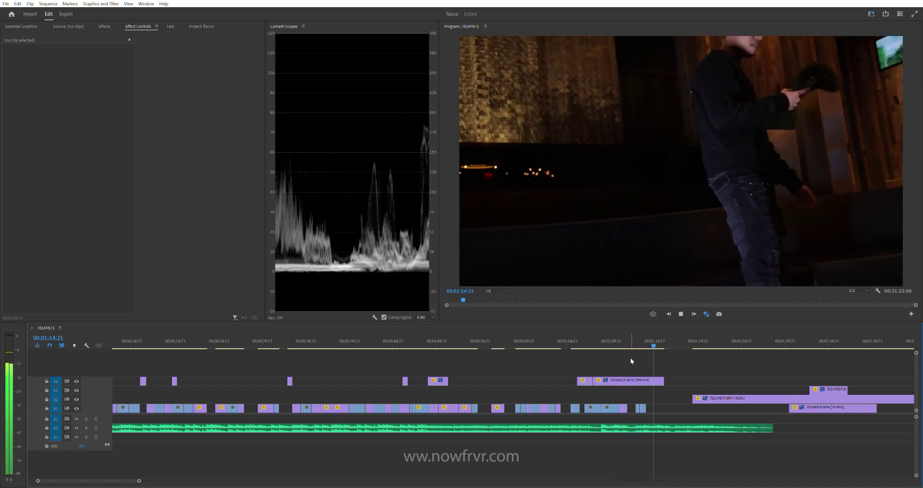
key("space")
Step: Move clip 781A9859 later along V4 and skim the sequence from the start
left_click(632, 380)
left_click_drag(632, 380, 841, 375)
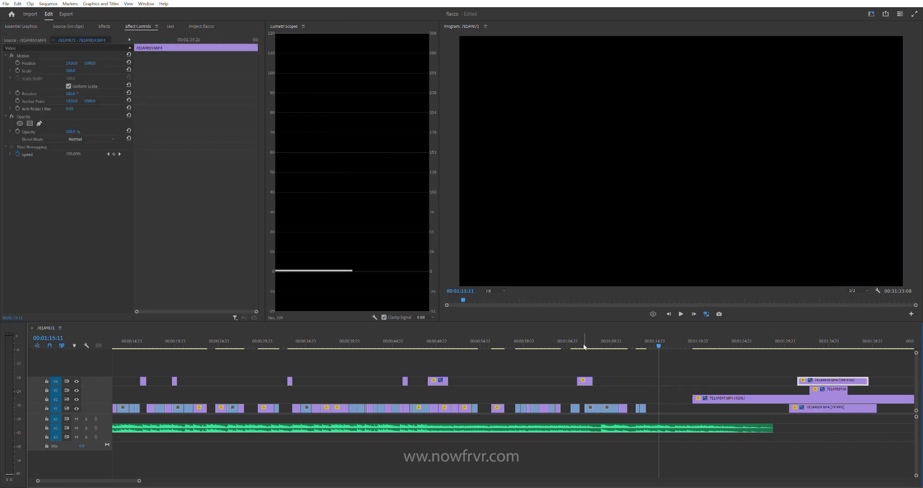
key("Home")
key("l")
key("l")
key("l")
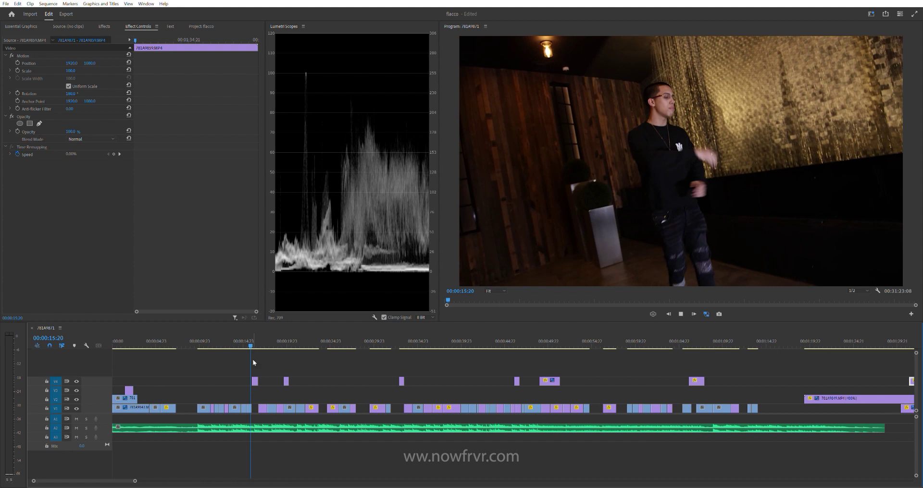
key("=")
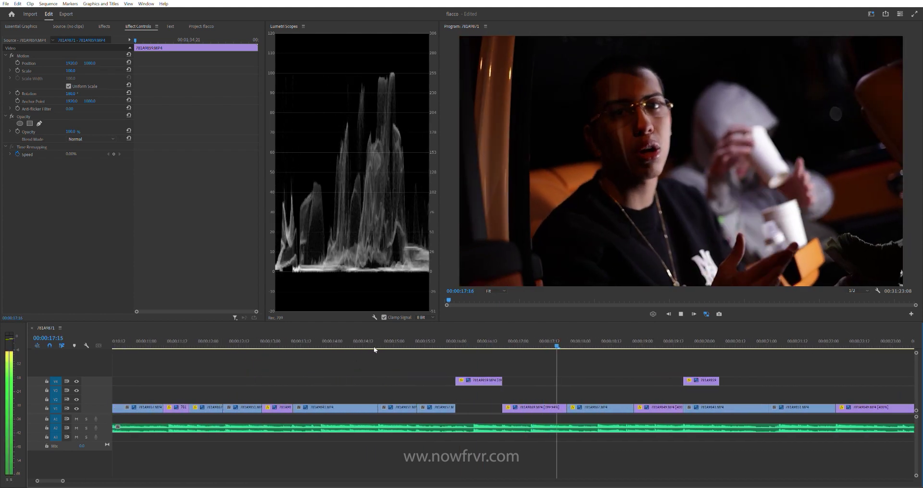
left_click(452, 337)
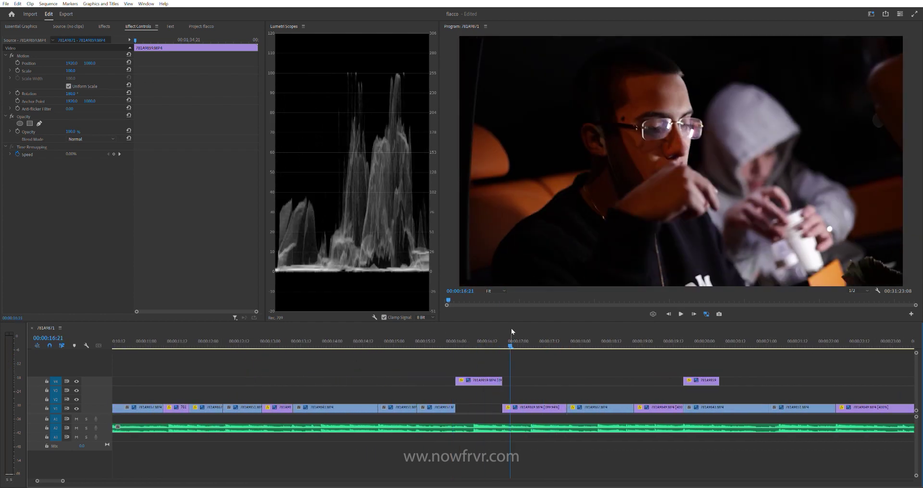
key("space")
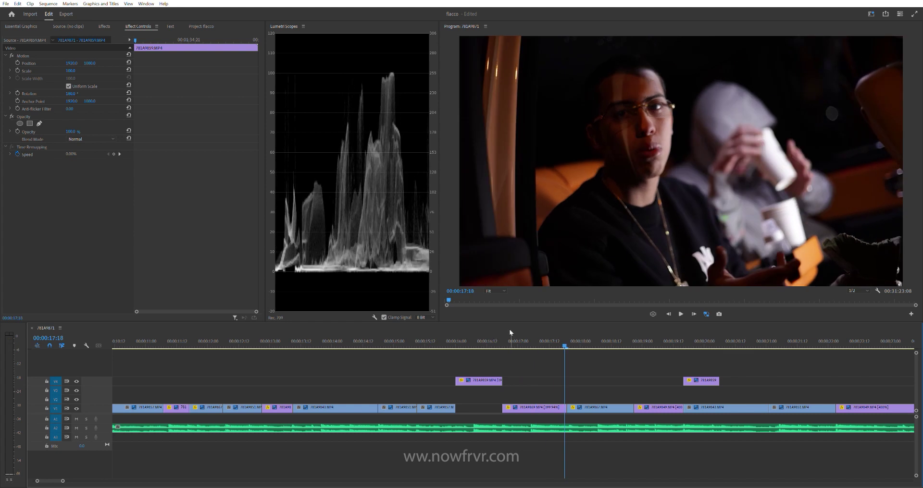
Step: Drop the short V4 clip near 16 seconds into the V1 gap and review it
left_click(505, 342)
left_click(510, 407)
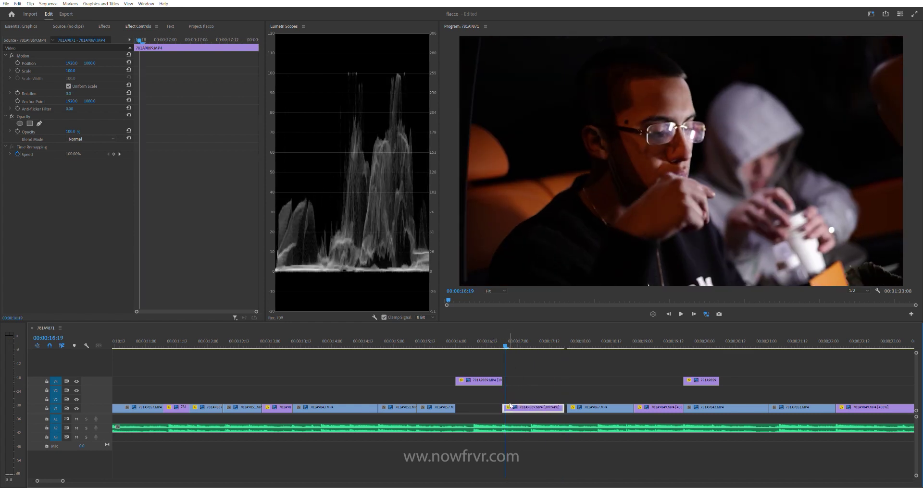
key("space")
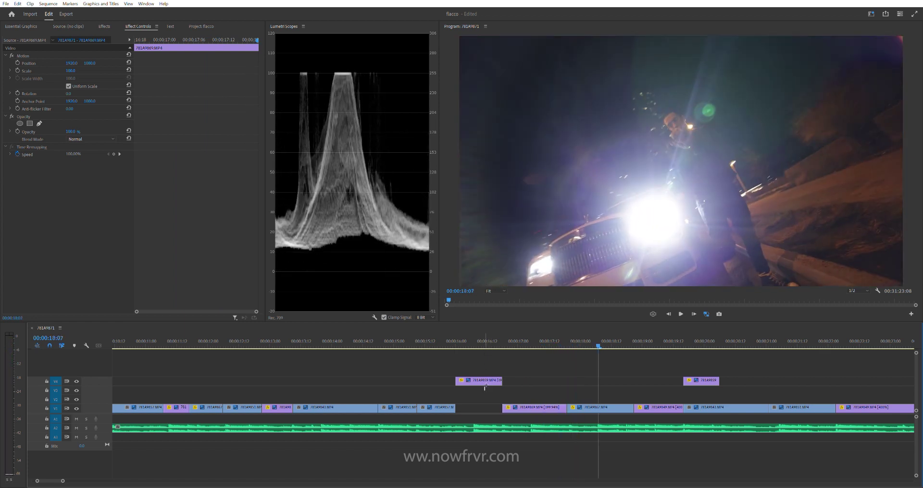
left_click_drag(480, 380, 479, 408)
left_click(486, 339)
key("space")
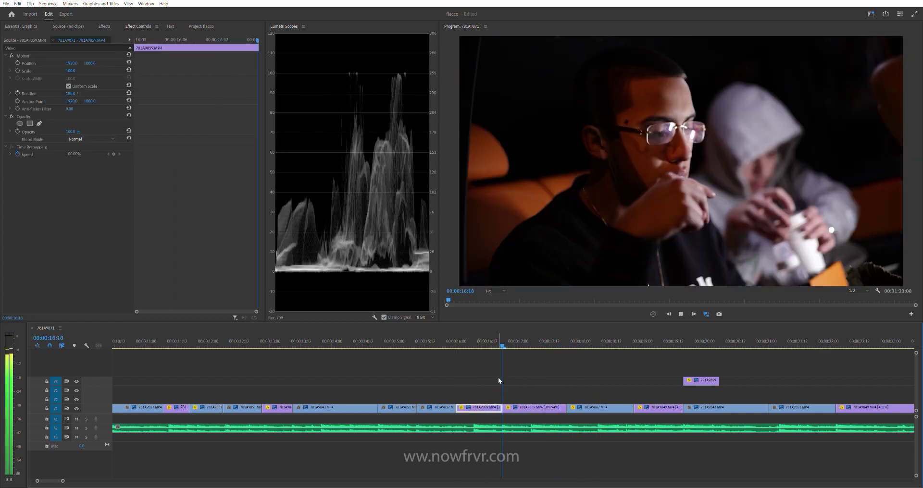
key("minus")
key("space")
Step: Replay the section from 19:11 to 20:20 to check the shots
left_click(557, 340)
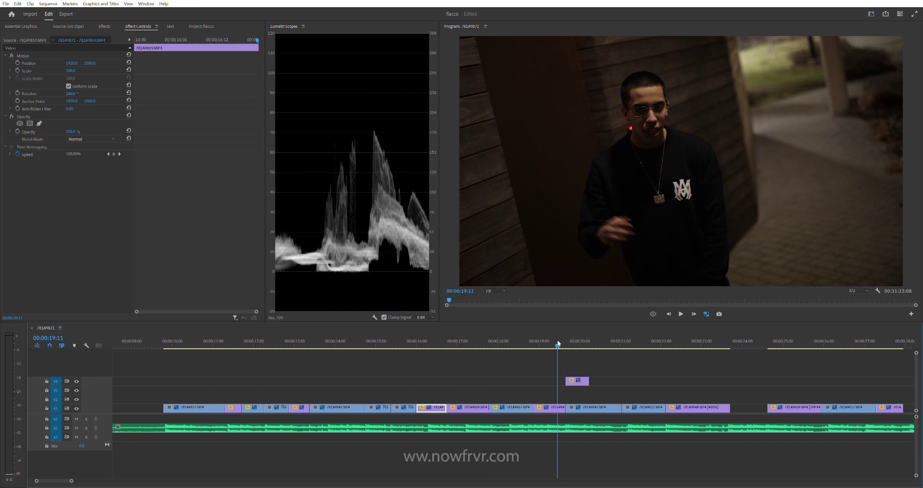
key("space")
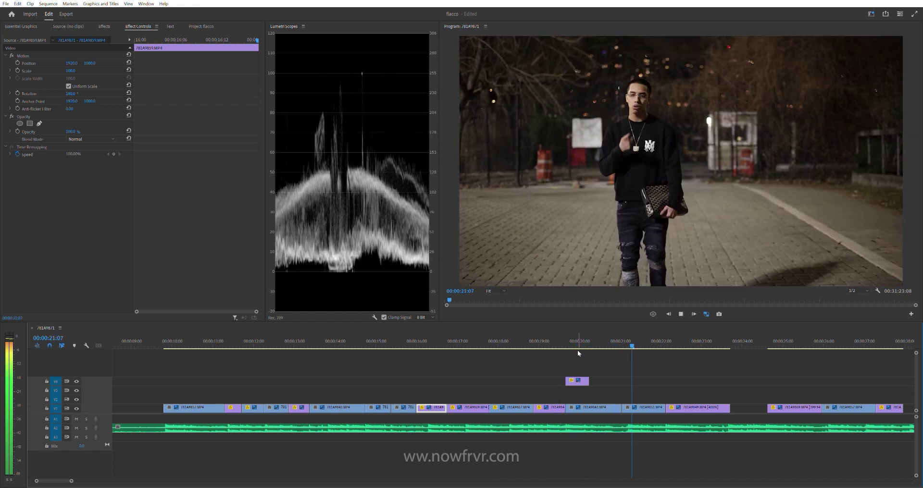
left_click(571, 343)
key("space")
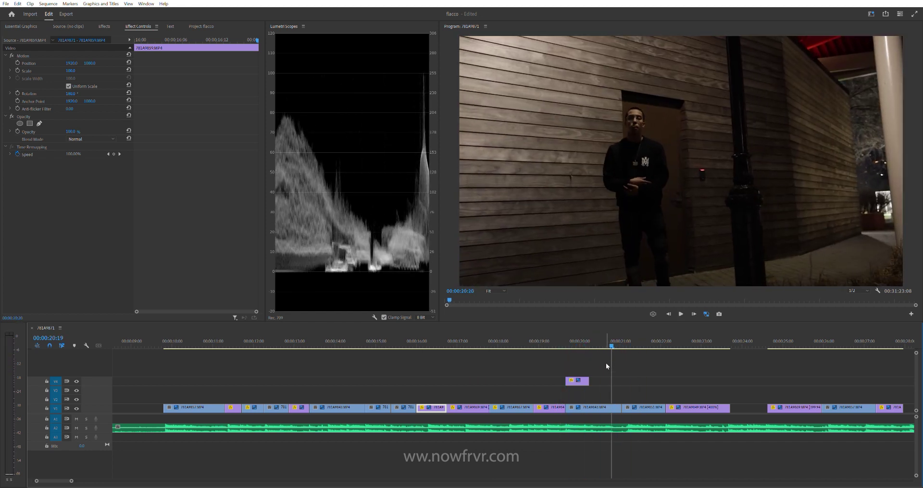
key("space")
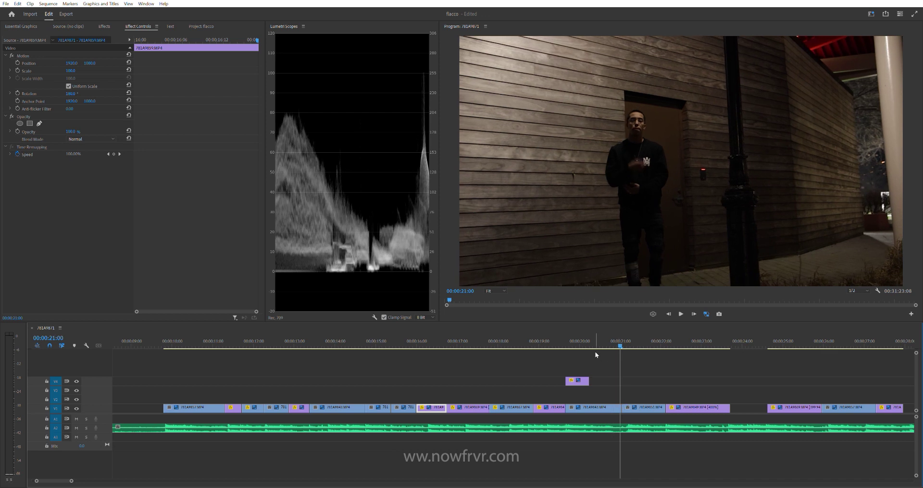
left_click(595, 350)
key("space")
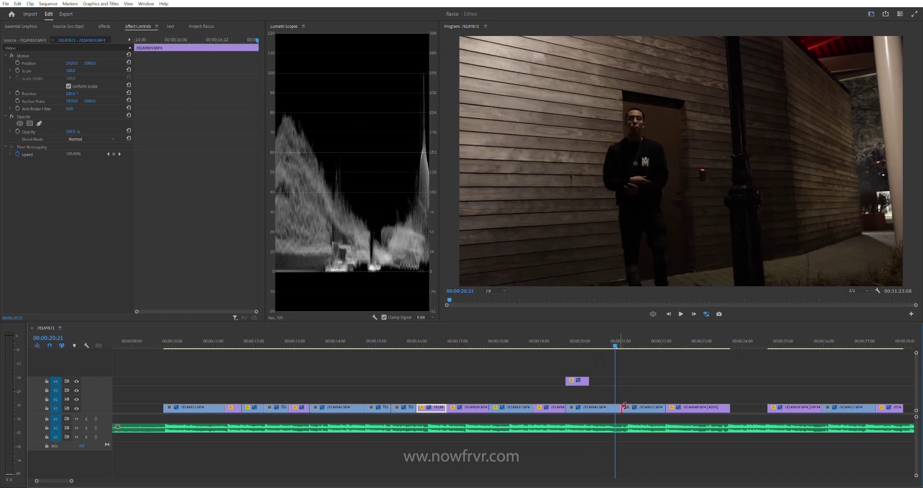
key("space")
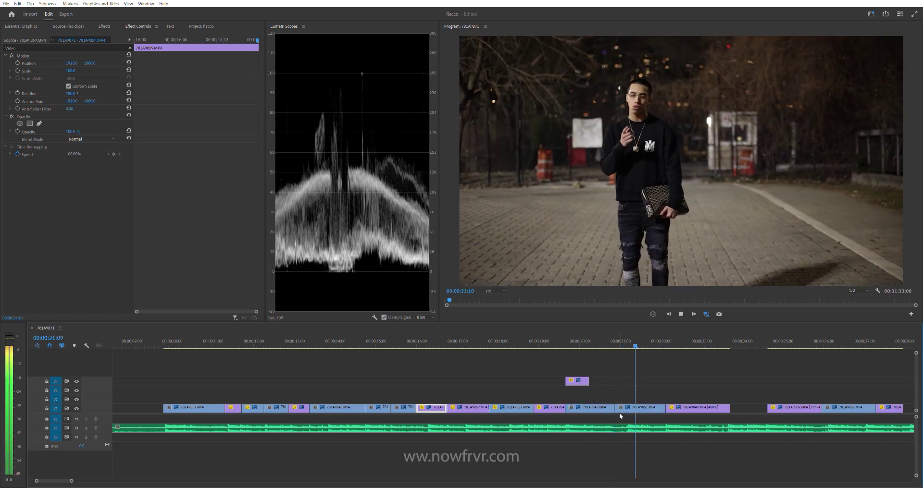
Step: Check the cut around 21:08 and select clip 781A9851 on V1
left_click(554, 336)
key("space")
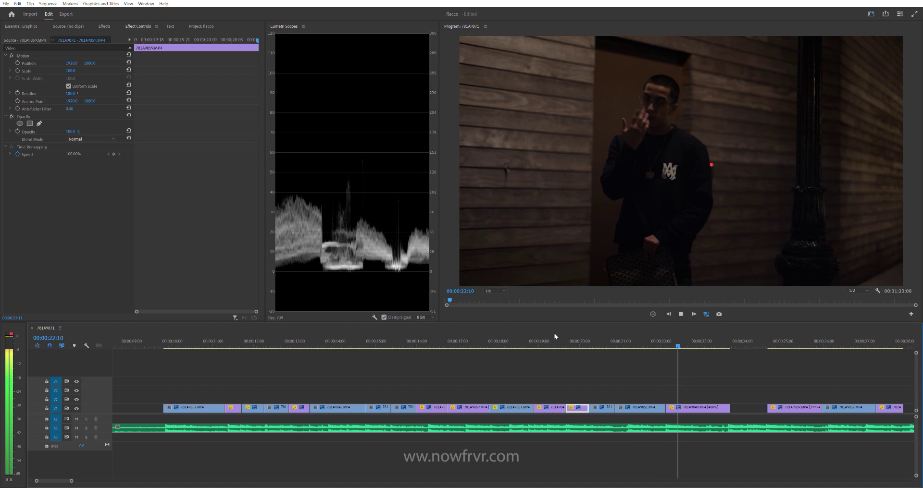
left_click_drag(616, 342, 637, 362)
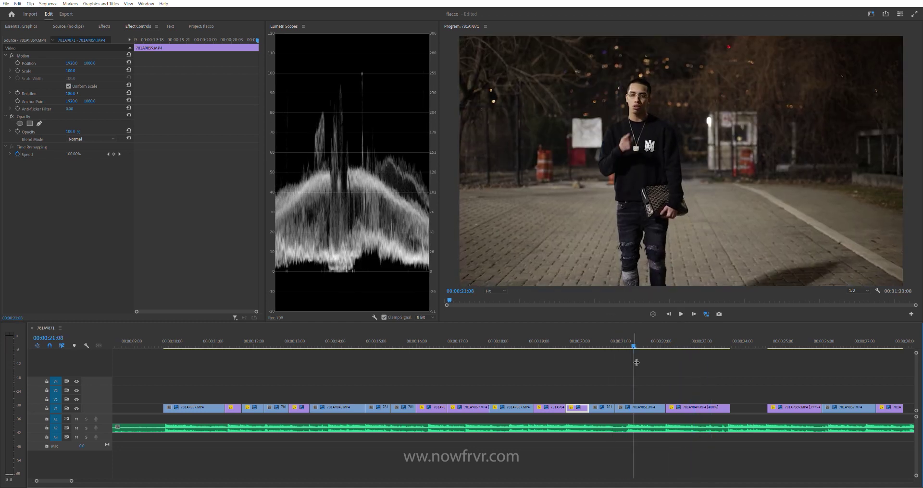
left_click(626, 405)
key("space")
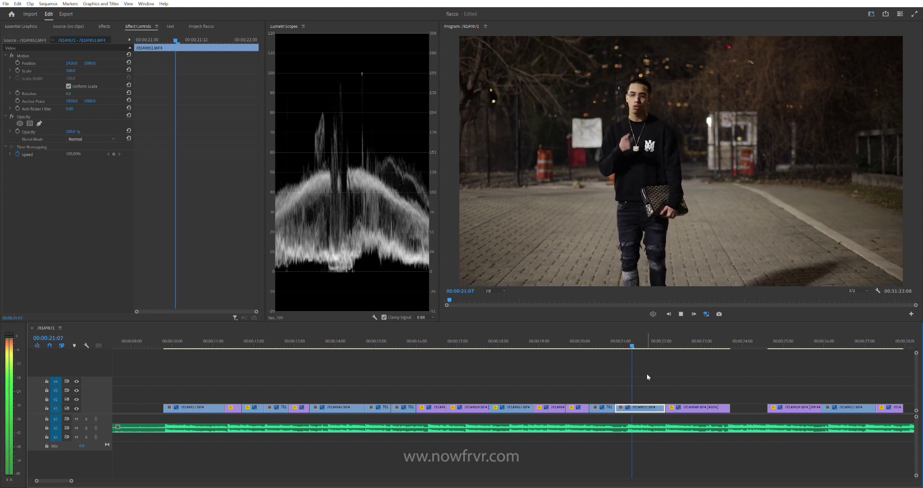
key("minus")
key("minus")
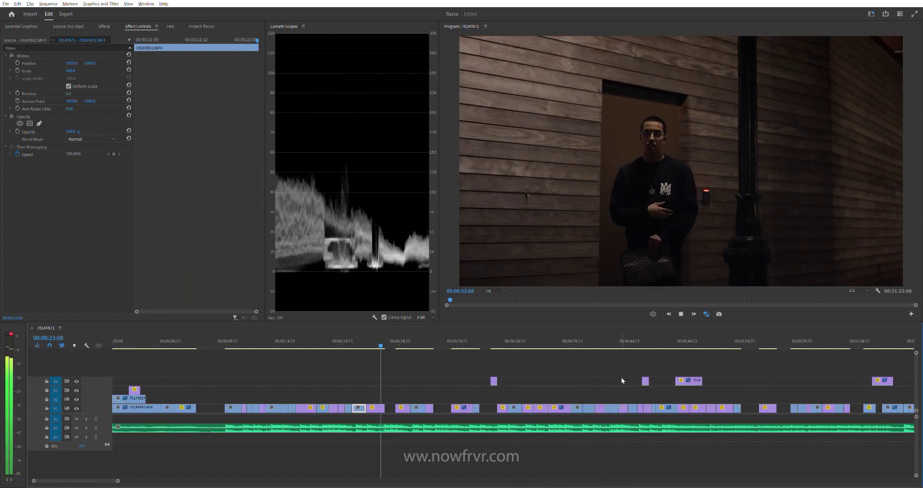
key("minus")
Step: Scrub around 33 seconds to check the V1 gap
key("space")
left_click(480, 343)
key("space")
key("equal")
key("equal")
key("equal")
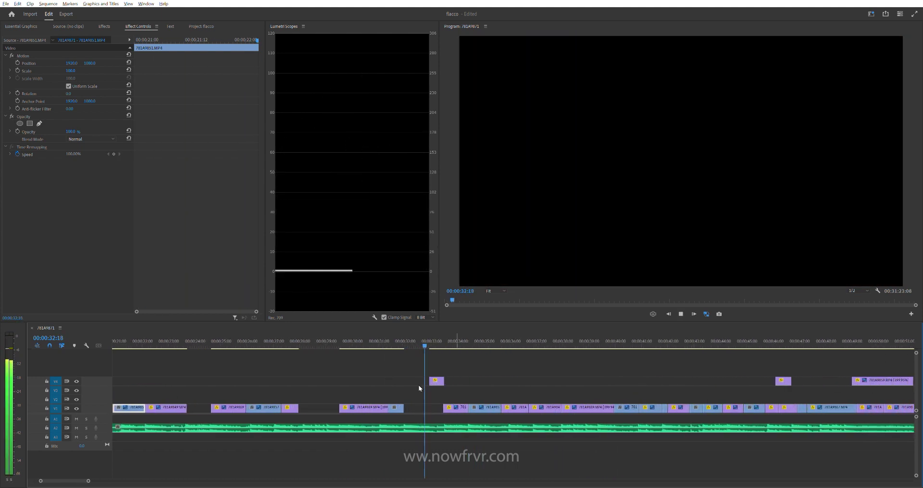
left_click(437, 342)
left_click_drag(455, 358, 454, 343)
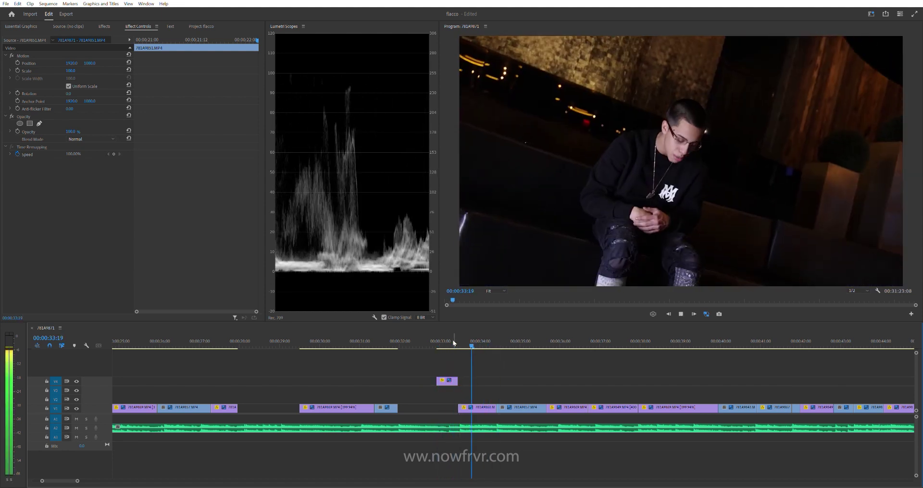
Step: Move the V4 clip near 33 seconds down into the V1 gap and review it
left_click_drag(447, 381, 446, 408)
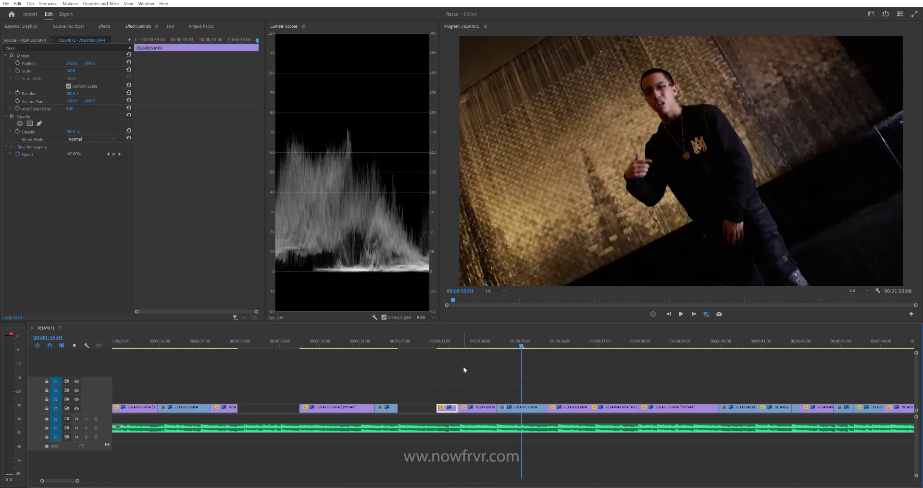
left_click(451, 339)
key("space")
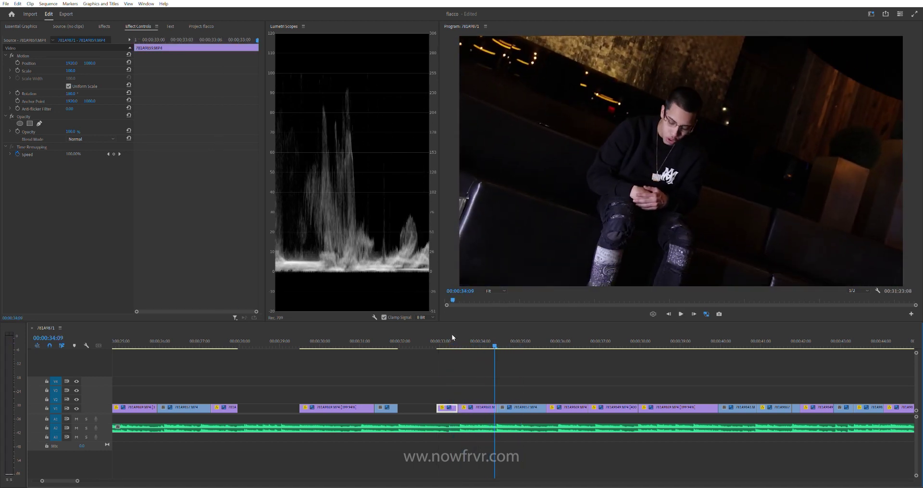
key("space")
key("minus")
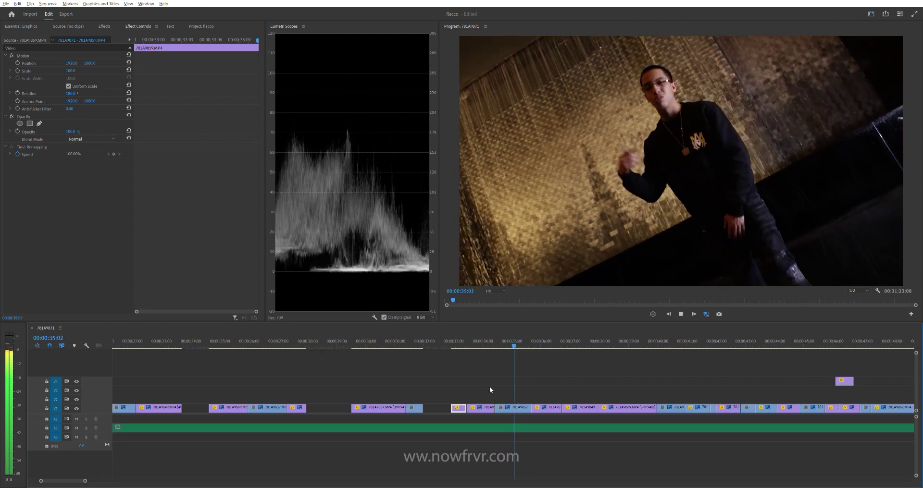
key("minus")
key("minus")
Step: Trim the short V4 clip near 46 seconds shorter and preview the cut
left_click_drag(636, 339, 580, 339)
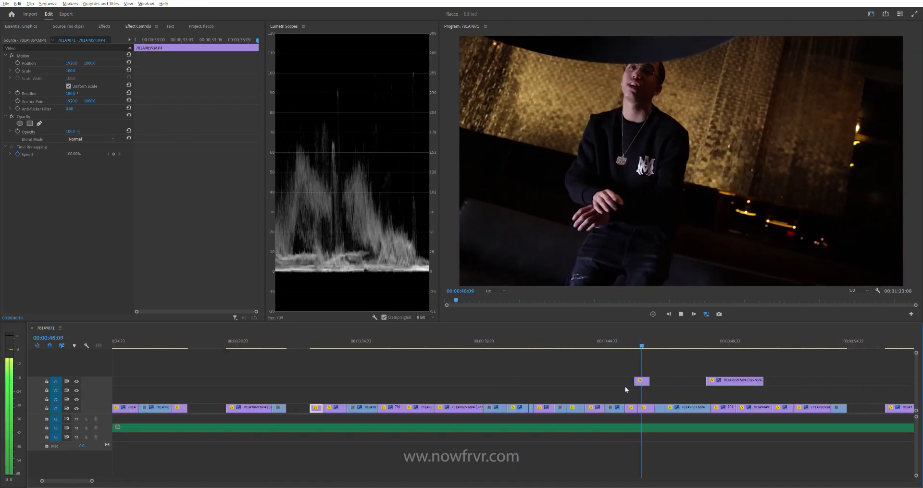
key("=")
key("space")
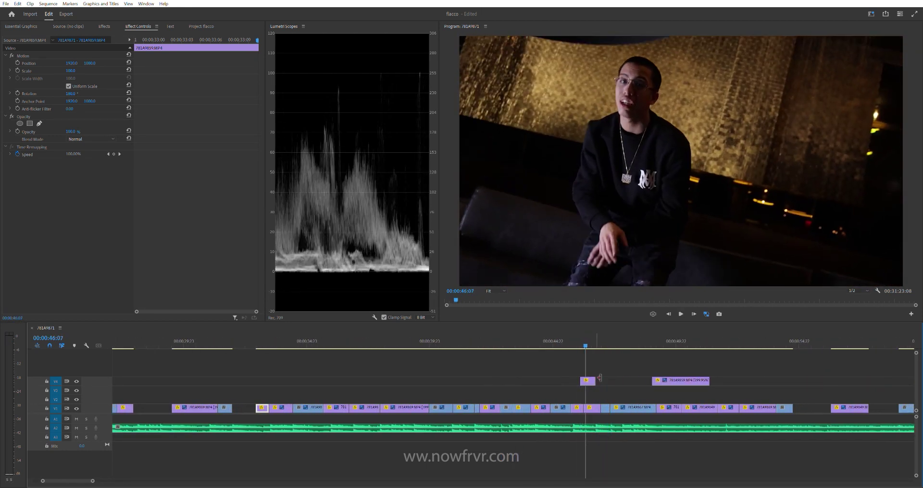
left_click_drag(595, 381, 585, 381)
left_click(573, 339)
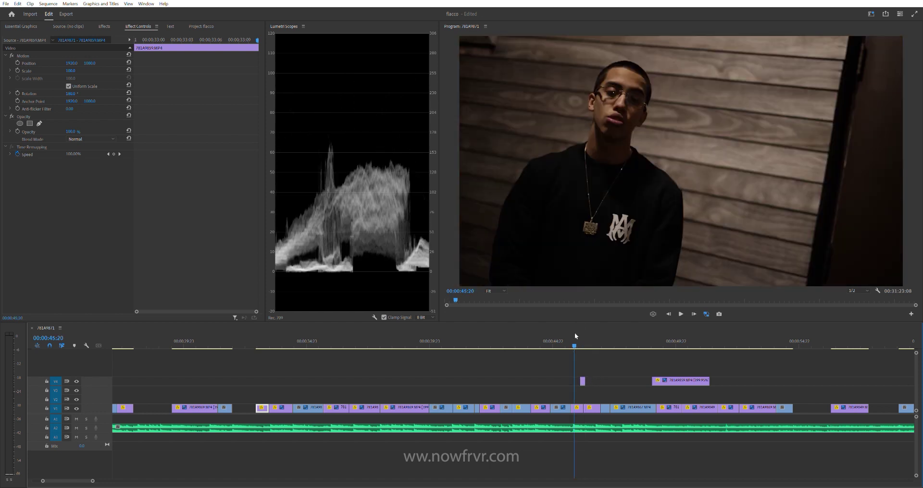
key("space")
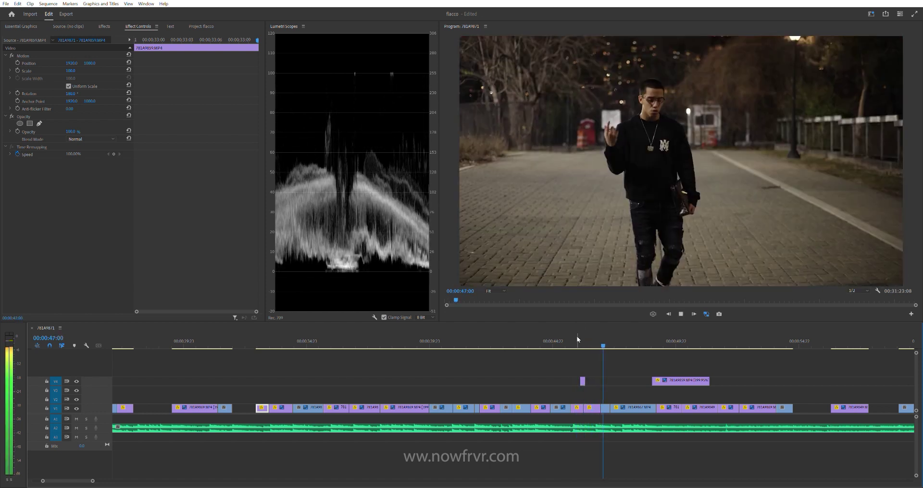
key("space")
left_click(582, 381)
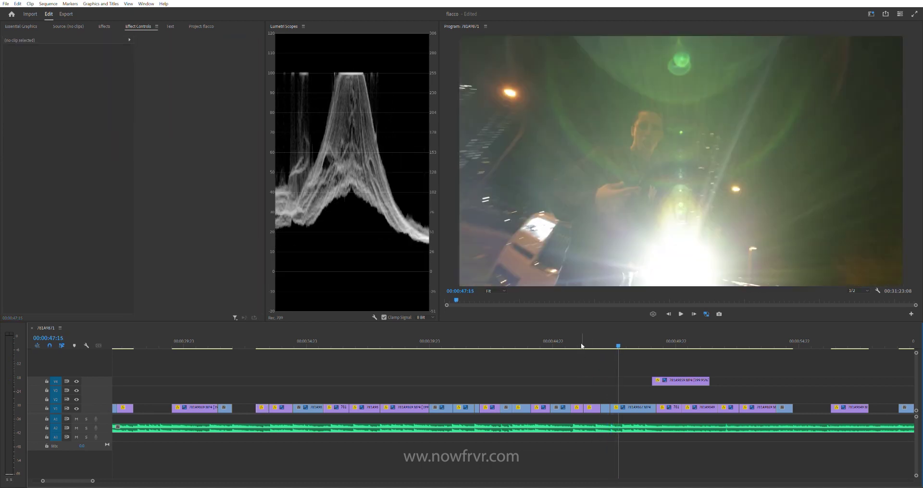
key("space")
key("=")
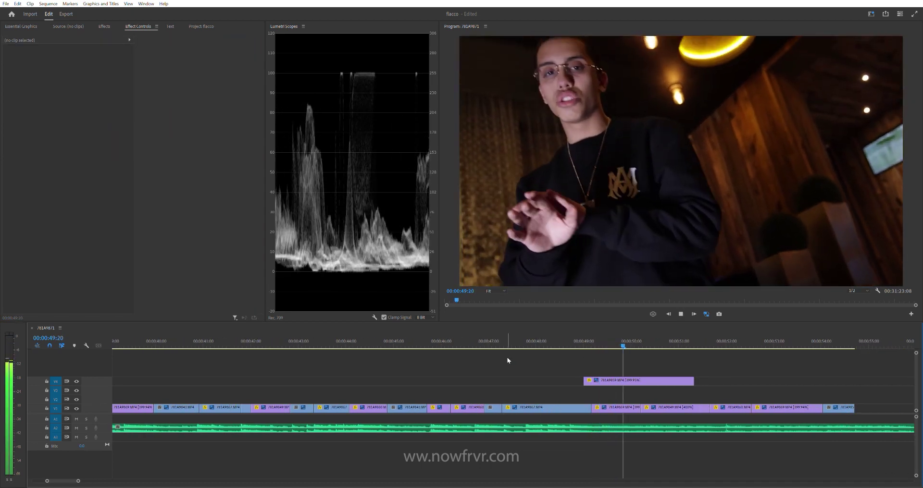
Step: Trim the V4 clip's start near 49 seconds and review around 49:13
left_click(581, 340)
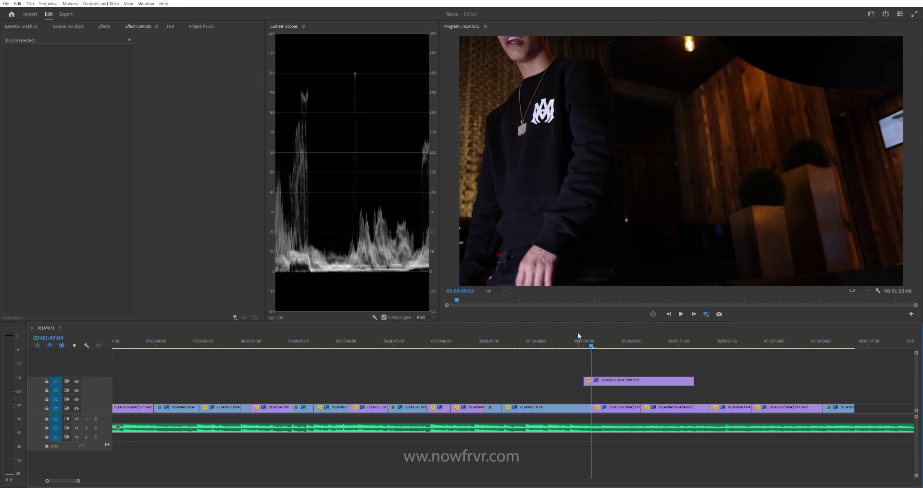
left_click_drag(600, 385, 592, 382)
key("space")
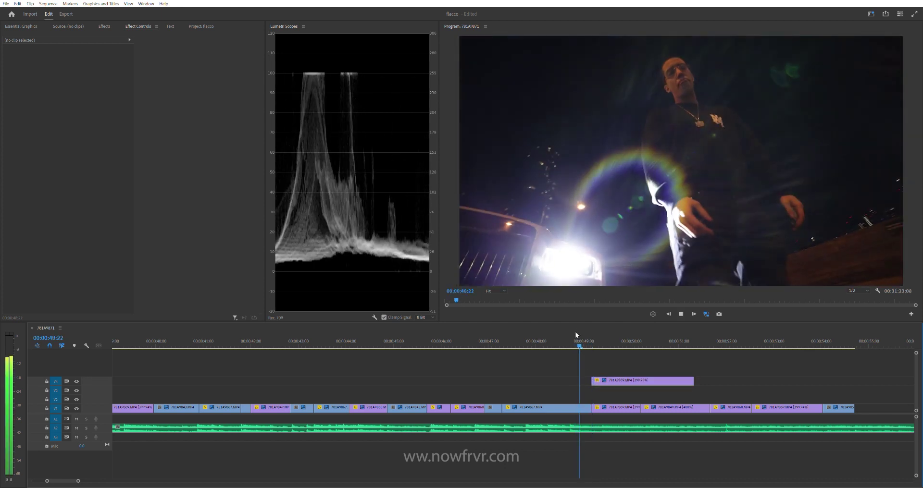
left_click_drag(598, 378, 597, 381)
key("space")
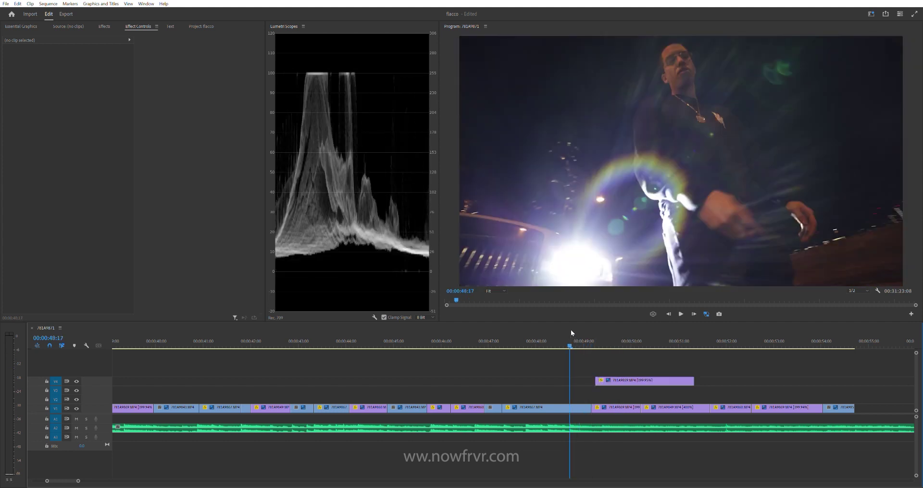
key("space")
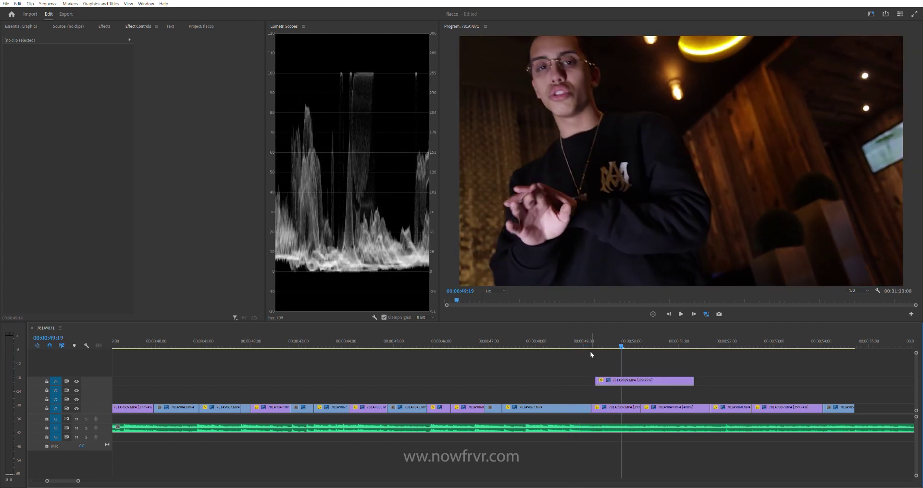
left_click(592, 337)
key("space")
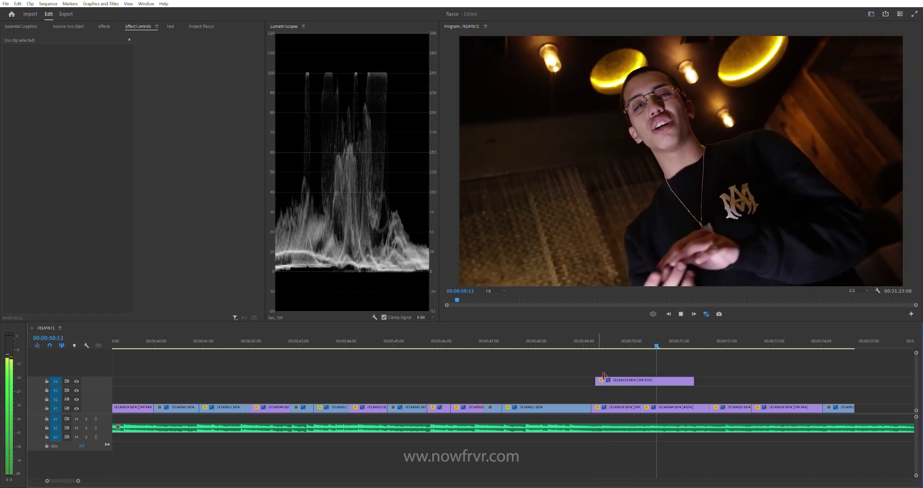
Step: Delete the V4 clip near 49 seconds and replay the section
left_click(623, 379)
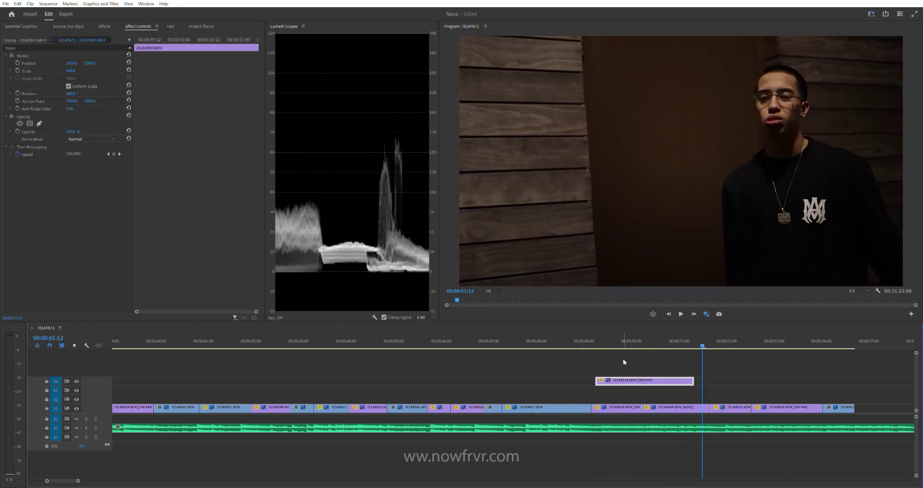
key("Delete")
left_click(594, 340)
key("space")
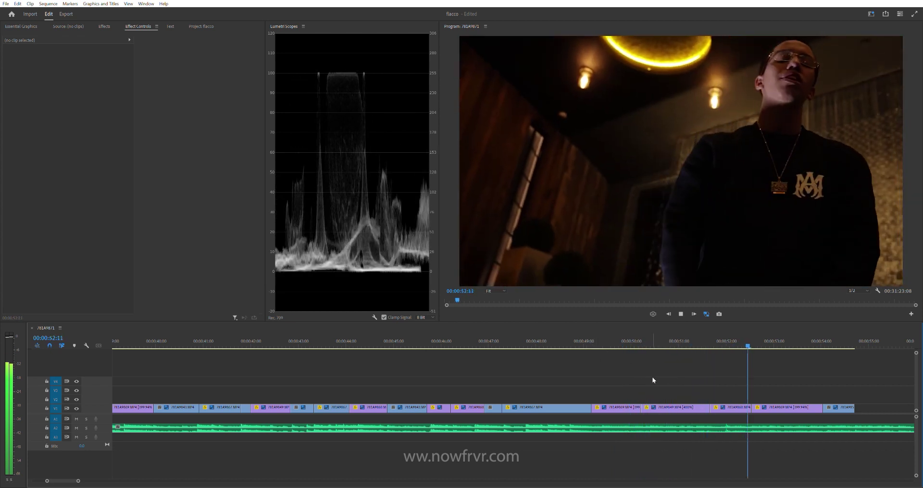
Step: Drop clip 781A9859 near 1:06 down into the V1 gap and play the edit
key("minus")
key("minus")
key("l")
key("l")
key("l")
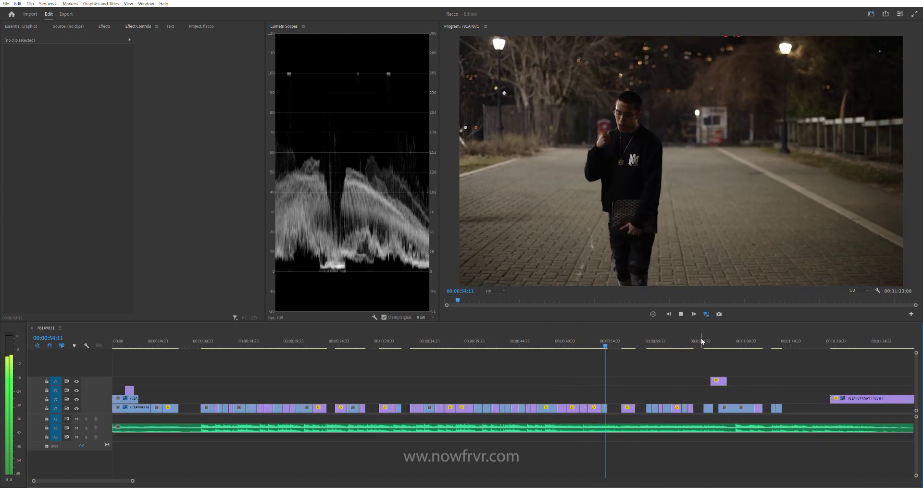
key("equal")
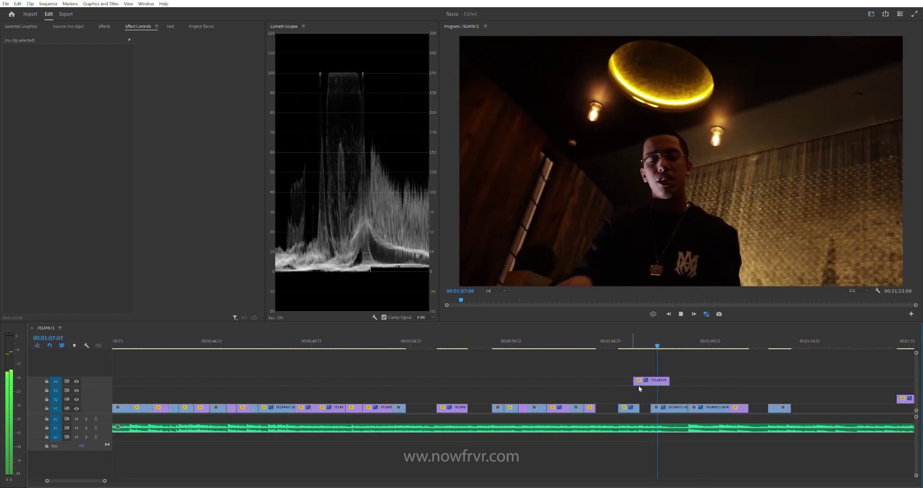
left_click_drag(622, 340, 636, 342)
key("equal")
key("space")
key("minus")
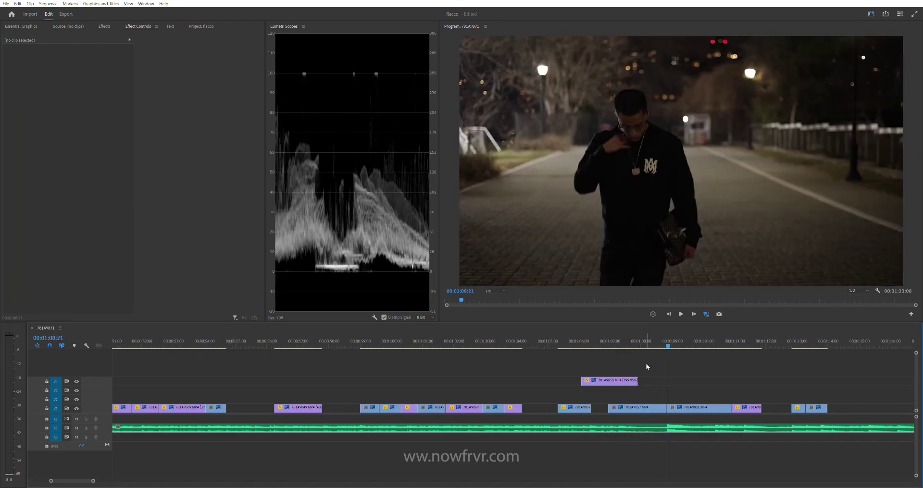
mouse_move(620, 381)
left_mouse_down()
mouse_move(620, 399)
mouse_move(618, 391)
left_mouse_up()
key("space")
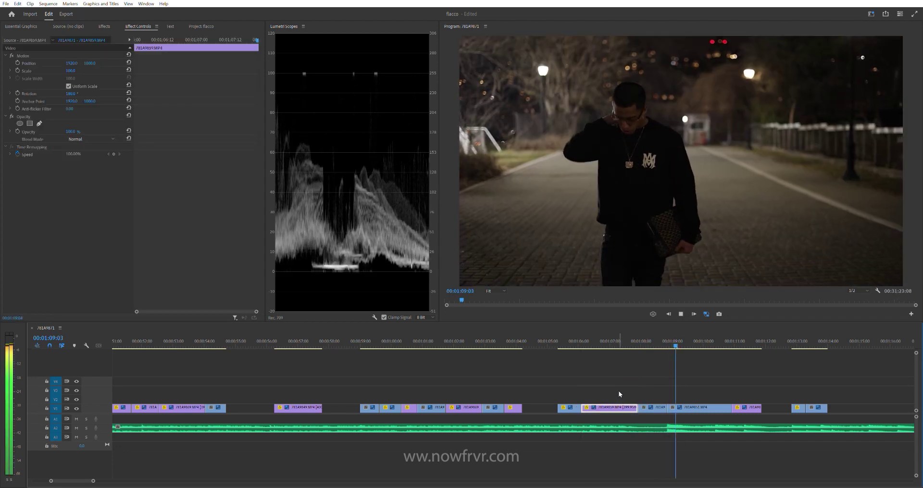
key("minus")
key("minus")
key("minus")
key("minus")
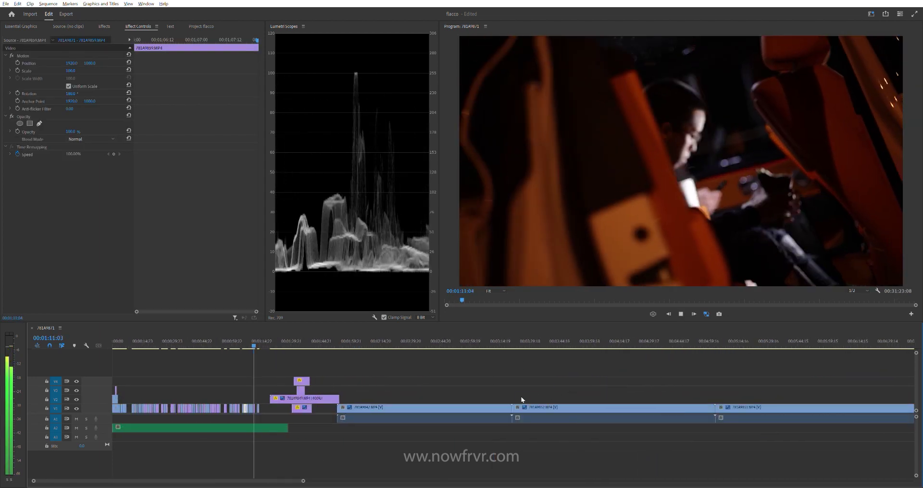
key("minus")
Step: Clear the selection, adjust the timeline zoom and marquee-select the V1 and A1 clip run
left_click(333, 363)
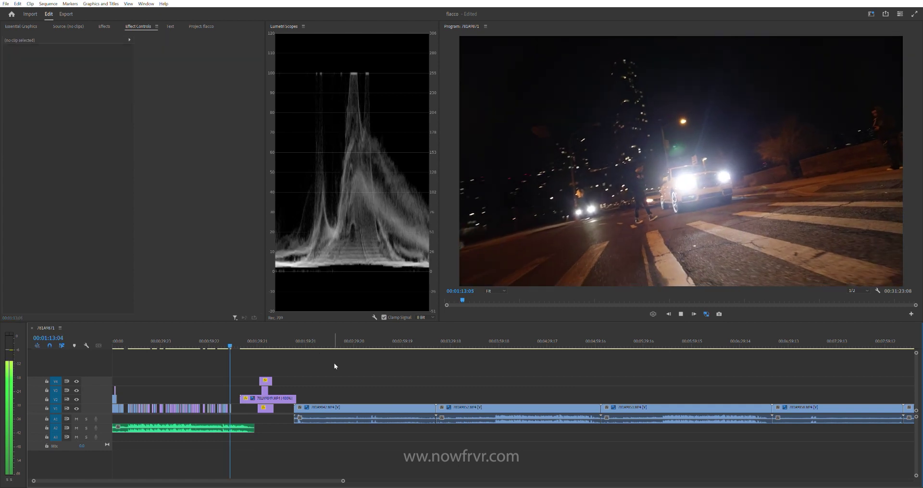
key("minus")
key("minus")
key("equal")
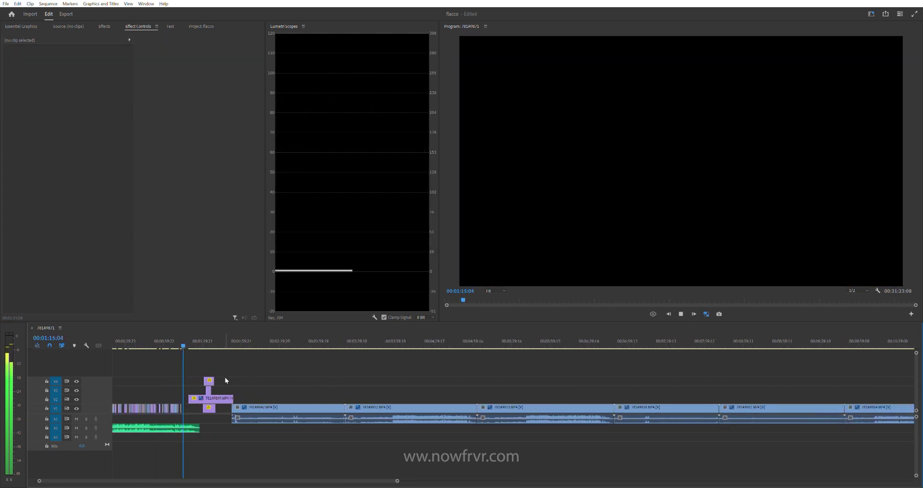
key("equal")
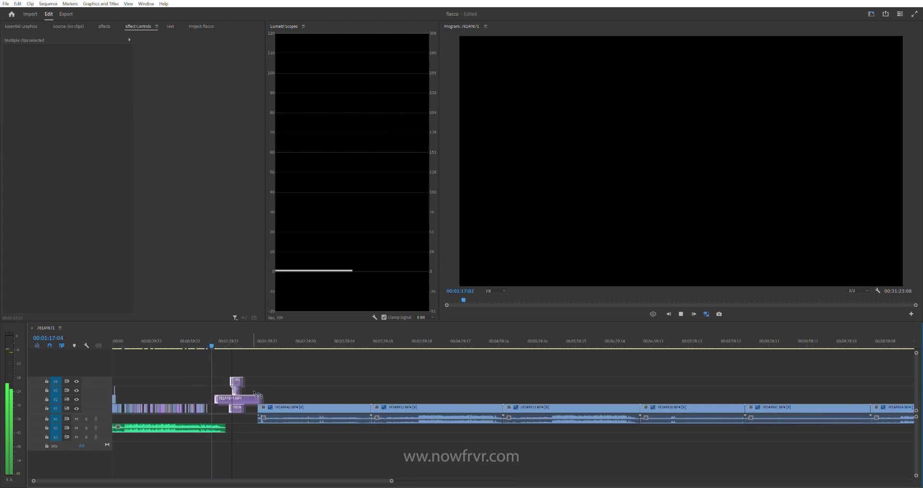
key("minus")
key("minus")
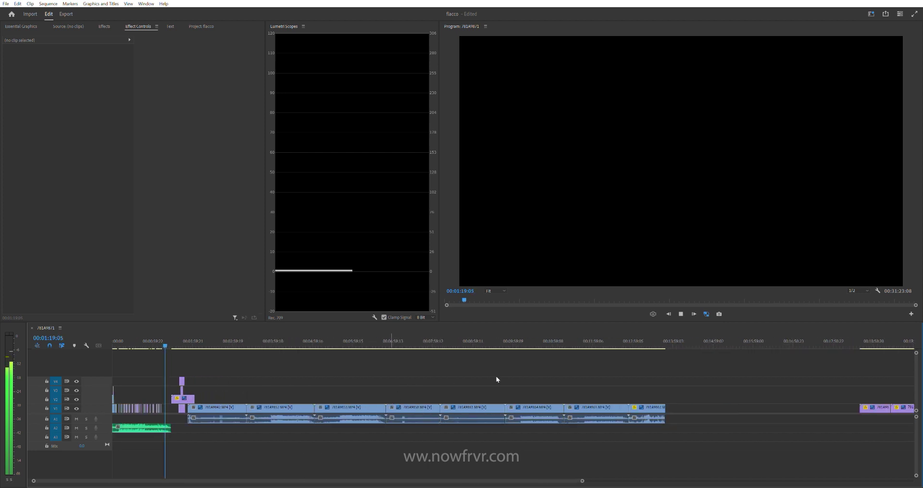
left_click_drag(228, 387, 609, 398)
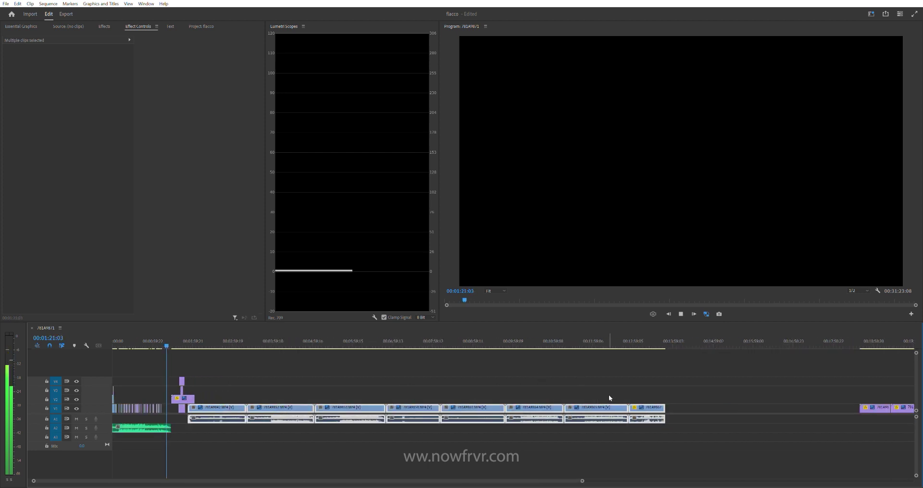
key("minus")
key("minus")
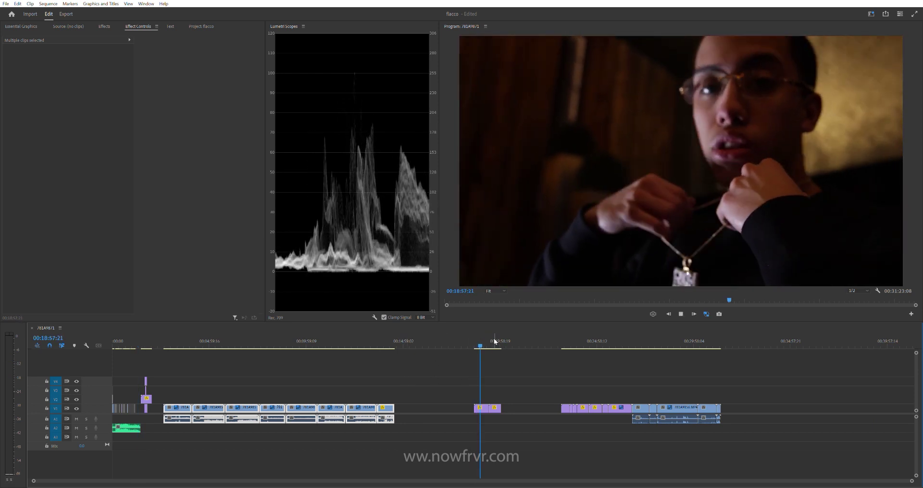
Step: Move the small V2 clip later, beside the purple clips near 23 minutes
left_click(494, 337)
left_click_drag(494, 336, 479, 332)
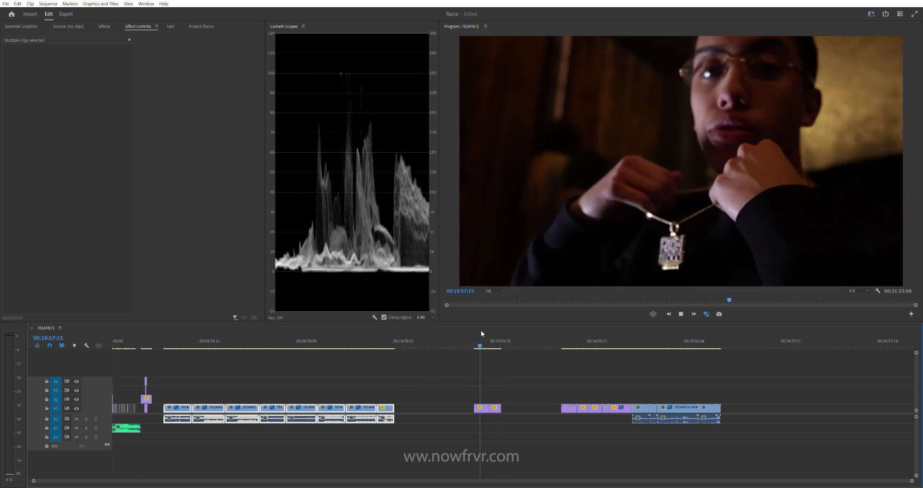
left_click(565, 337)
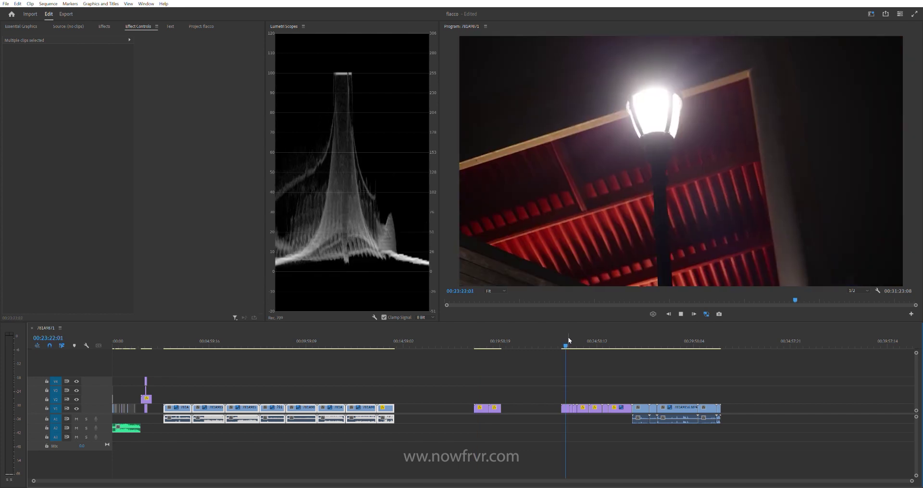
mouse_move(477, 397)
left_mouse_down()
mouse_move(506, 423)
mouse_move(554, 408)
left_mouse_up()
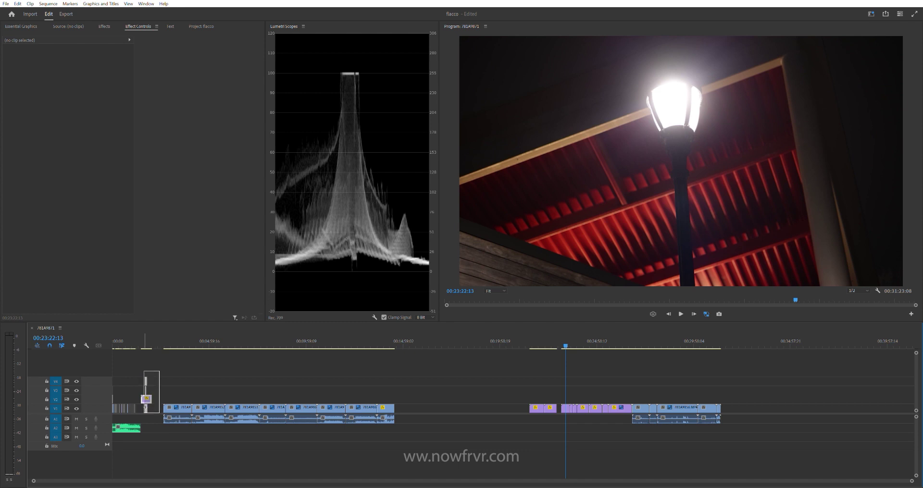
left_click_drag(146, 399, 352, 391)
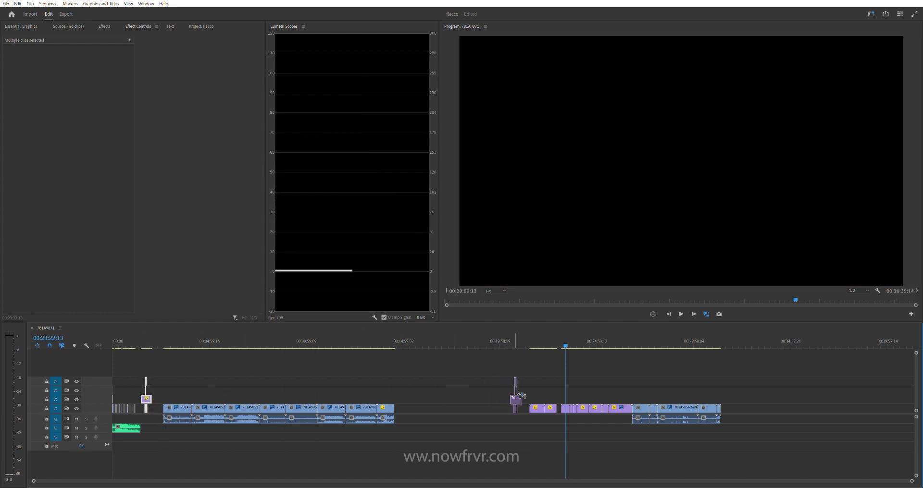
left_click_drag(523, 393, 524, 394)
left_click(461, 391)
Step: Shift the V1/A1 clip block slightly earlier and play the sequence from the start
left_click_drag(178, 395, 356, 422)
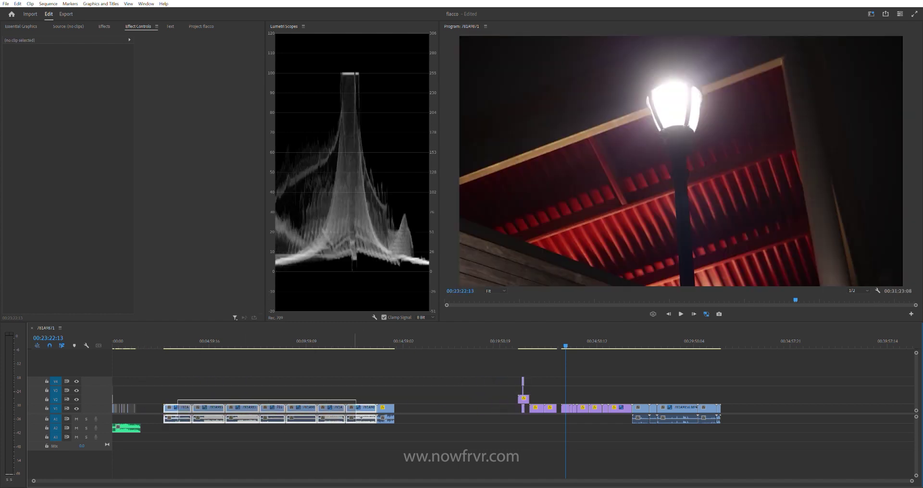
left_click_drag(234, 404, 220, 405)
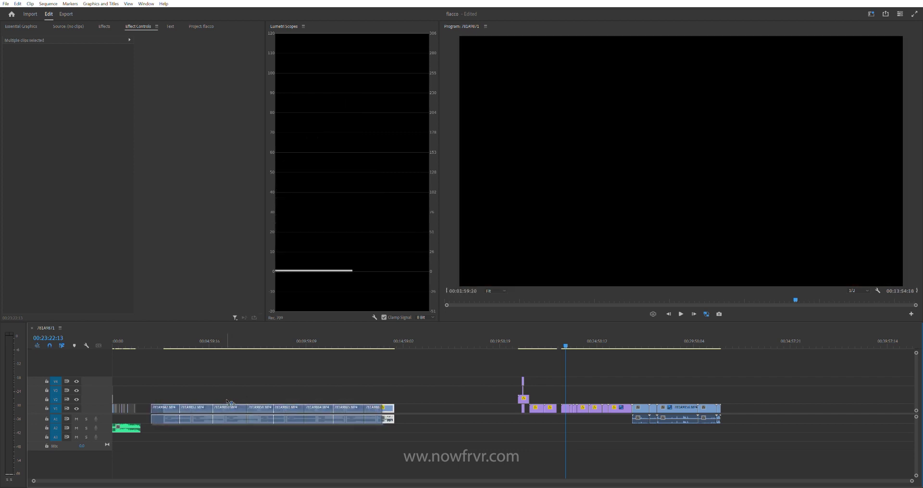
scroll(137, 386, "up", 3)
scroll(181, 391, "up", 2)
left_click_drag(142, 336, 106, 336)
key("space")
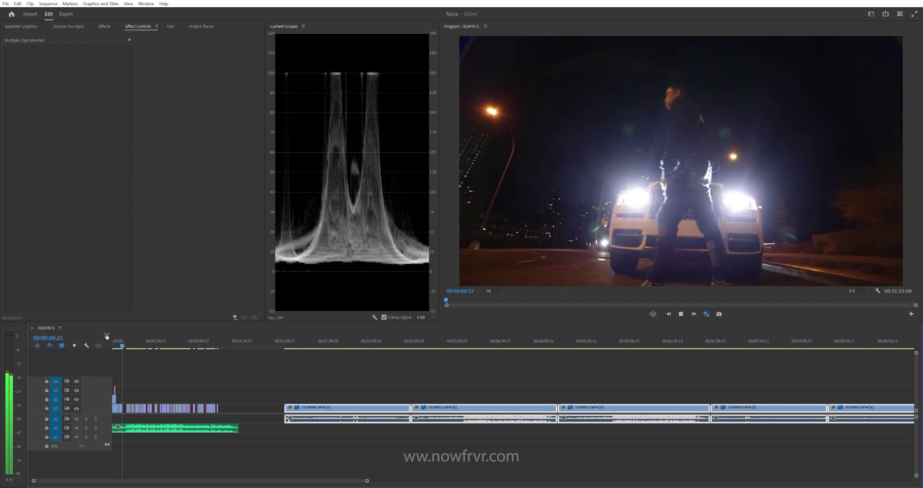
Step: Preview shots along the timeline from about 3:56 through 13:49
left_click(397, 379)
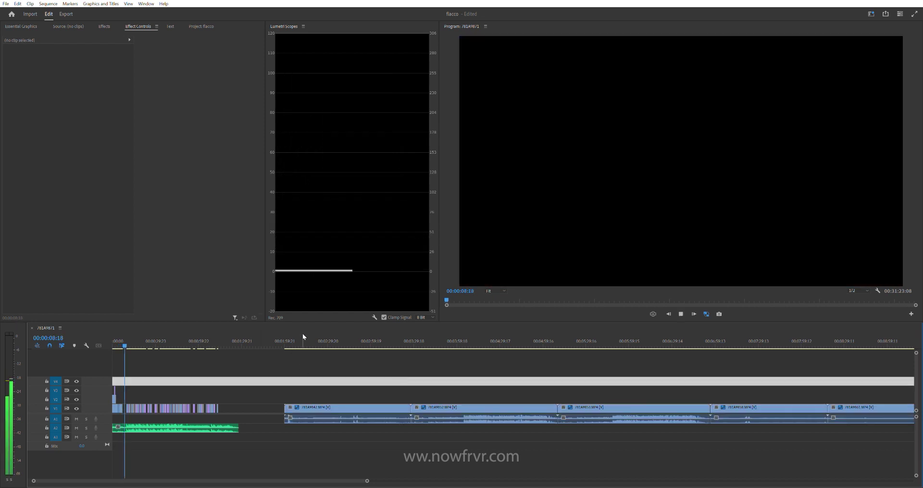
left_click(303, 342)
key("minus")
left_click(251, 341)
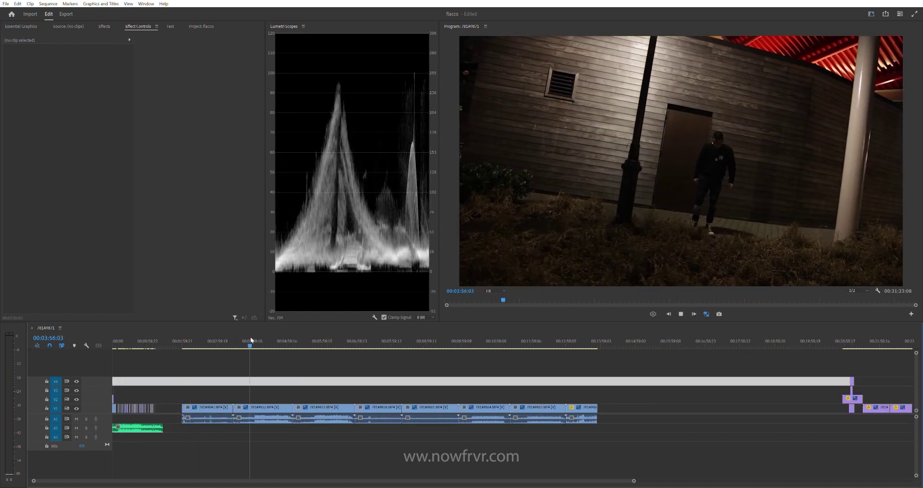
left_click(309, 342)
left_click(393, 341)
key("space")
key("space")
left_click(429, 341)
left_click(482, 341)
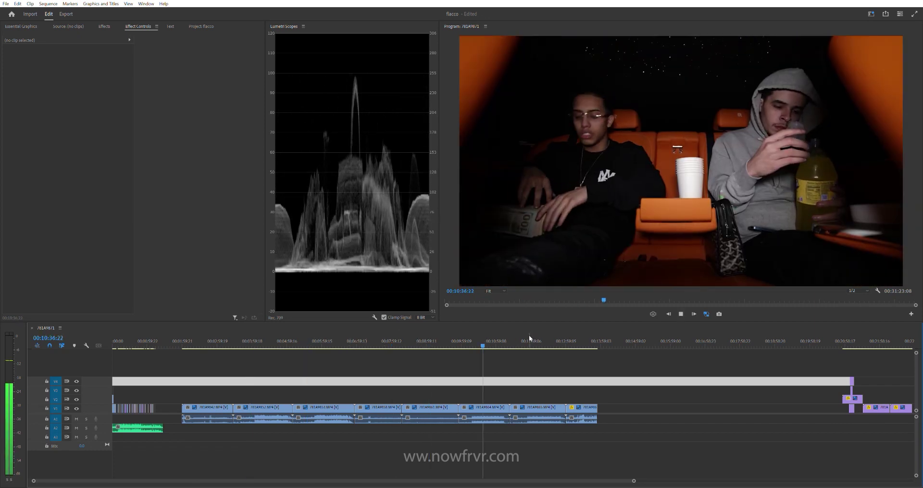
left_click(529, 336)
left_click(578, 335)
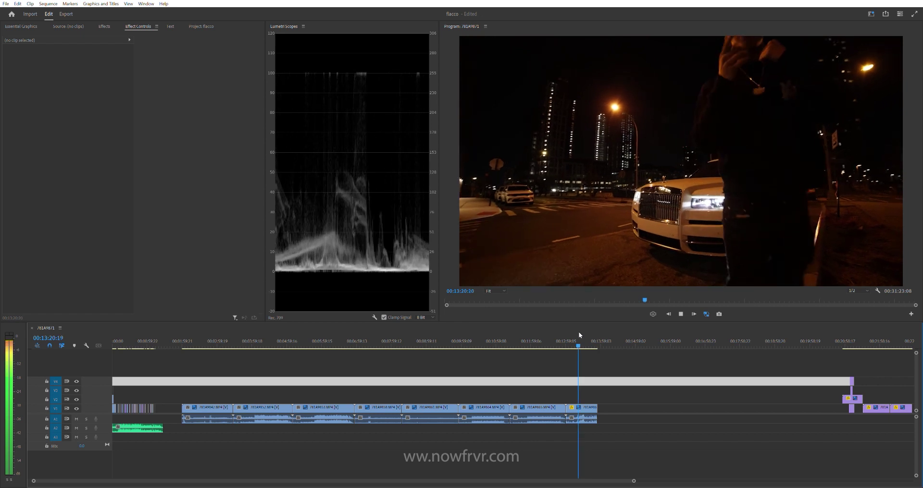
left_click(584, 335)
left_click(596, 335)
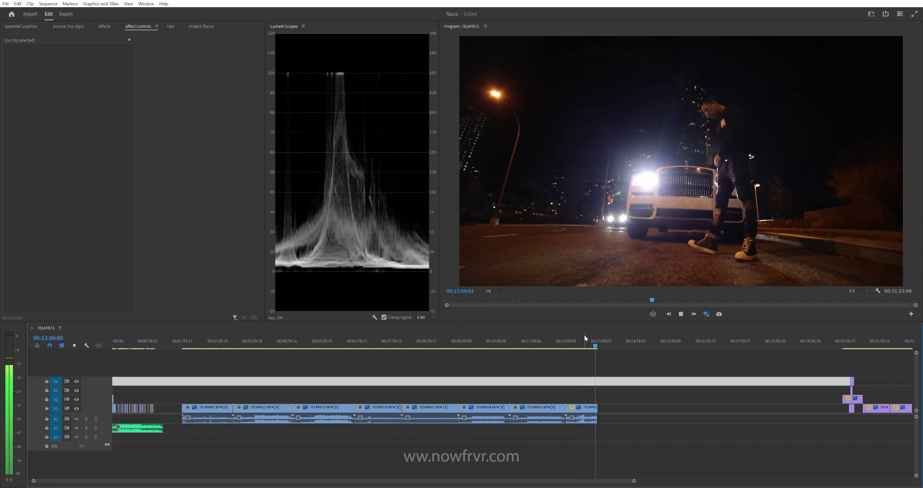
Step: Move the last V1 clip far right beside the purple clips, then lift the car-interior clip to V4
left_click_drag(588, 408, 820, 408)
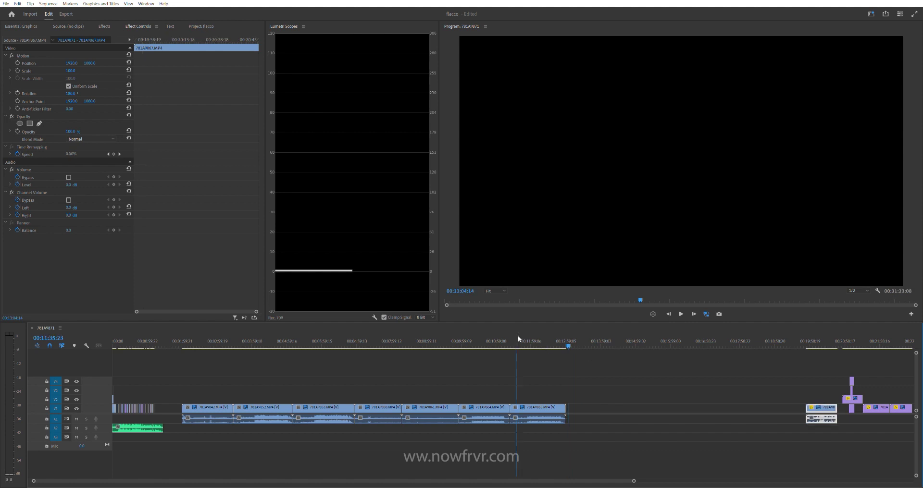
left_click(518, 336)
key("space")
left_click(510, 343)
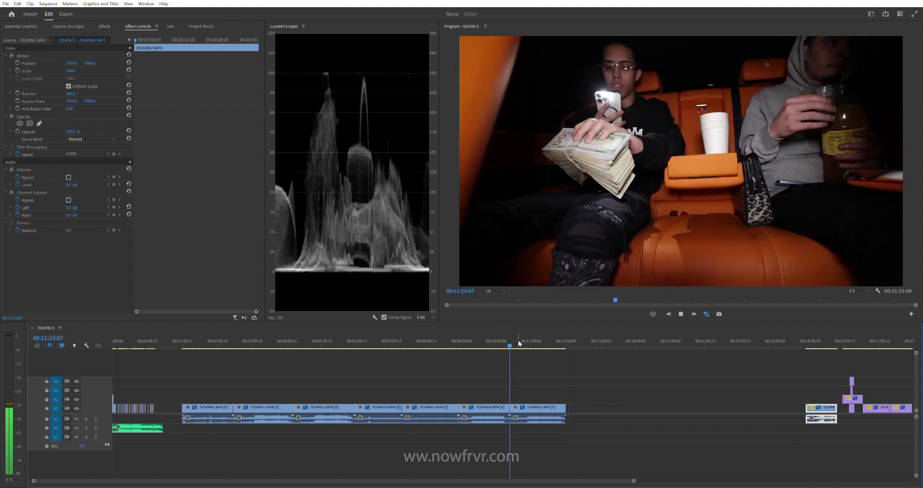
left_click(530, 331)
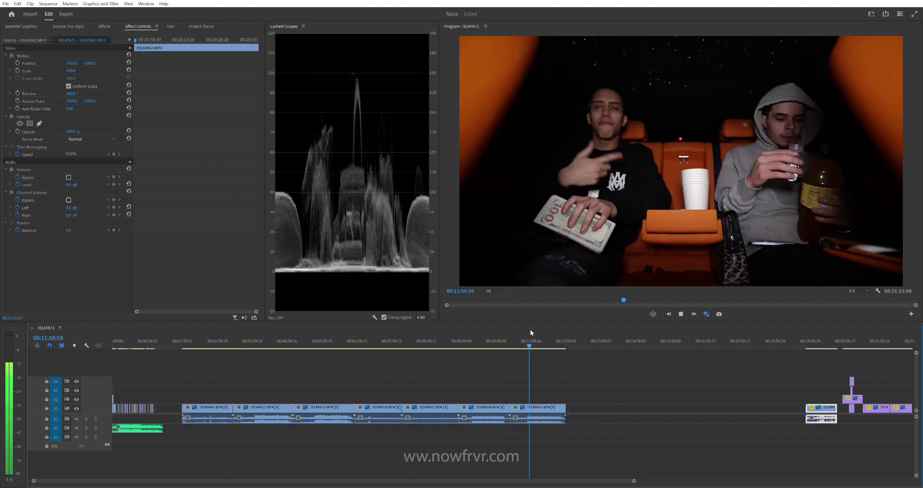
left_click(524, 332)
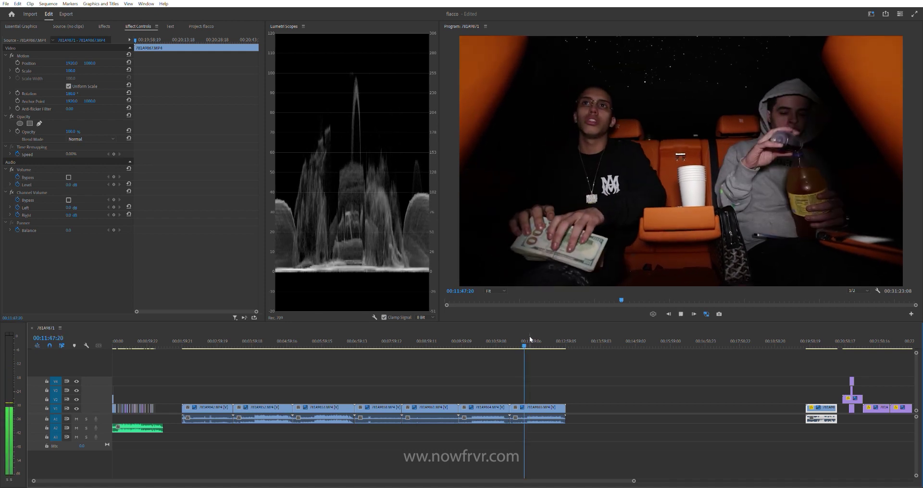
left_click(528, 339)
key("space")
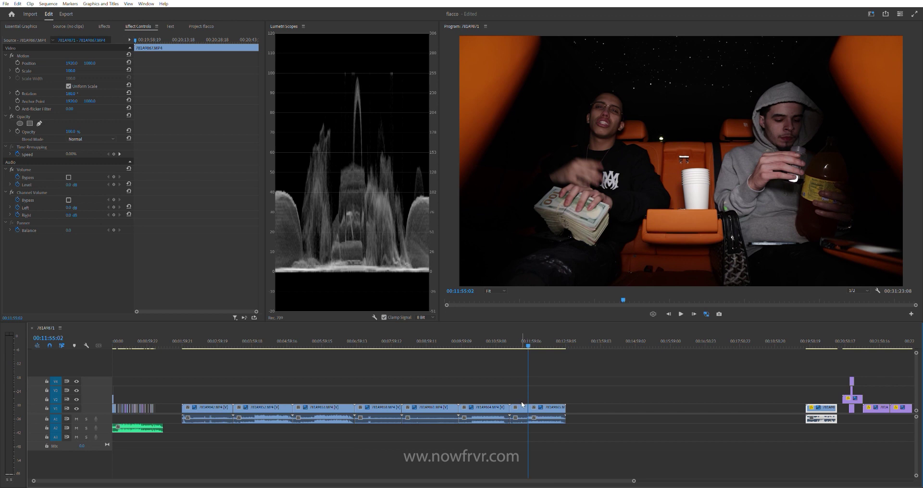
left_click_drag(537, 405, 73, 368)
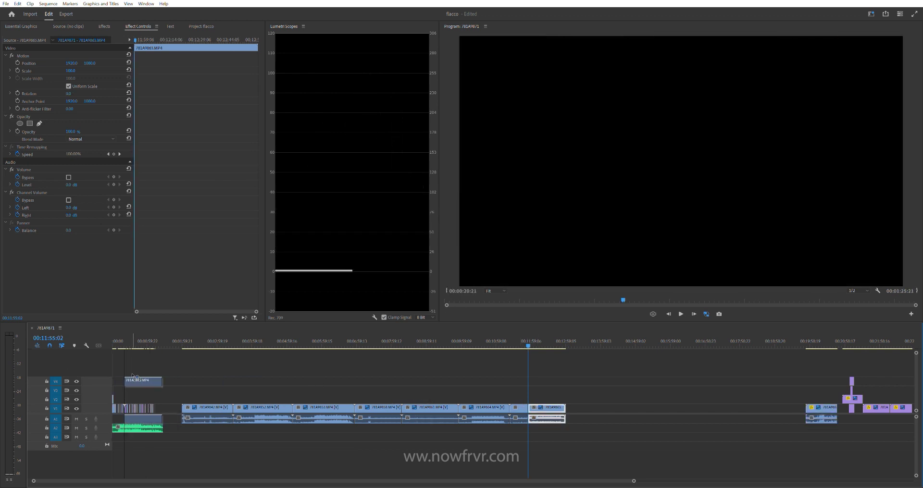
Step: Slide the 781A9861 car-interior clip left on V4 and extend its start to the sequence beginning
scroll(131, 375, "up", 5)
scroll(131, 373, "up", 3)
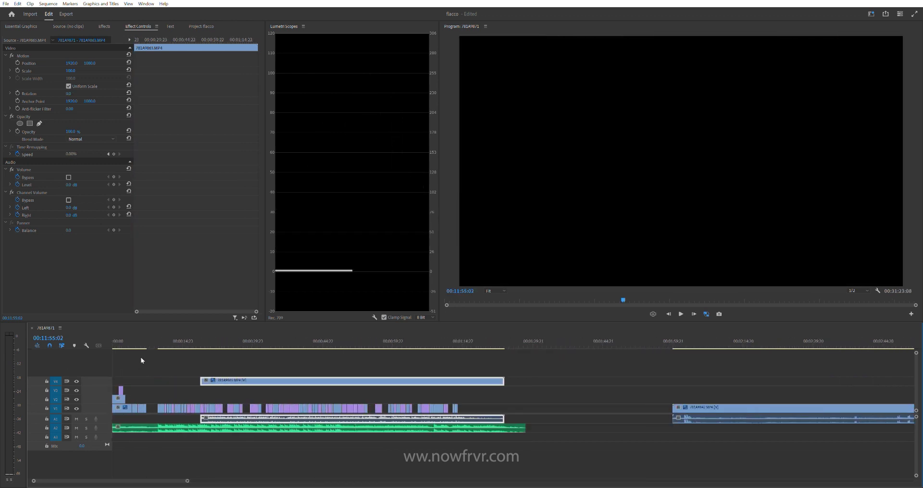
left_click(158, 340)
key("space")
scroll(168, 359, "up", 3)
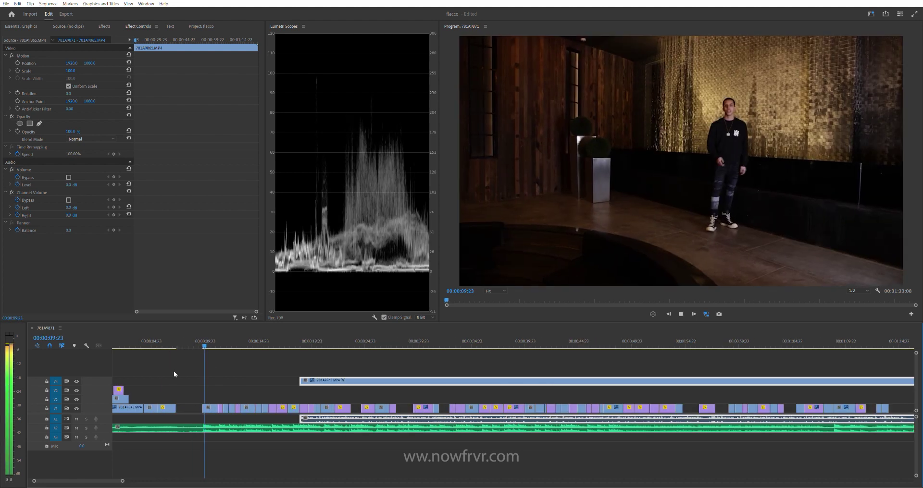
left_click_drag(317, 381, 234, 378)
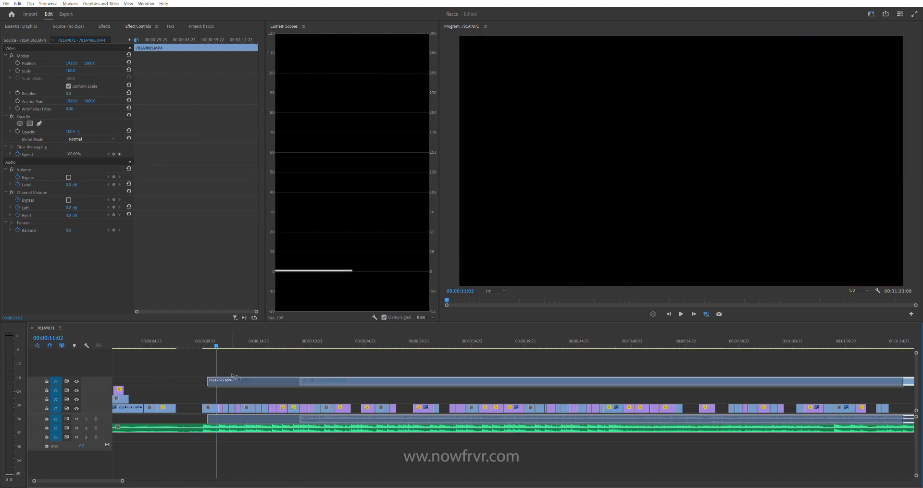
key("space")
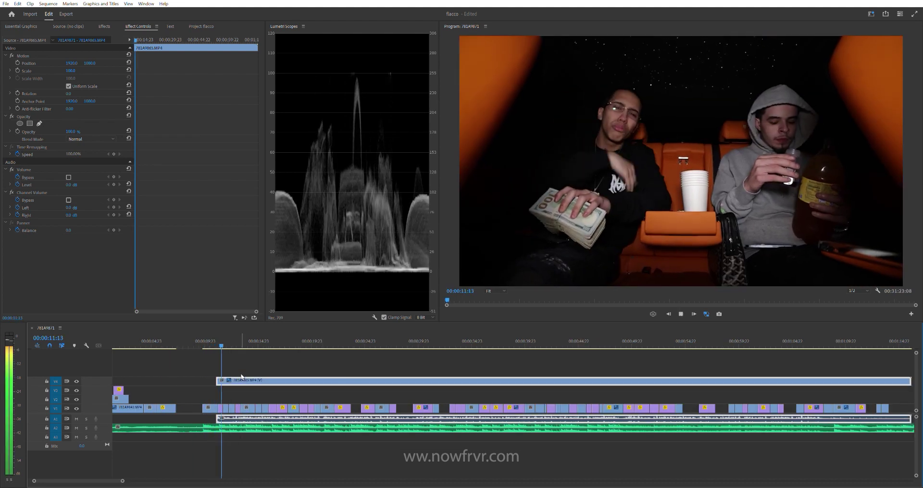
left_click(292, 413)
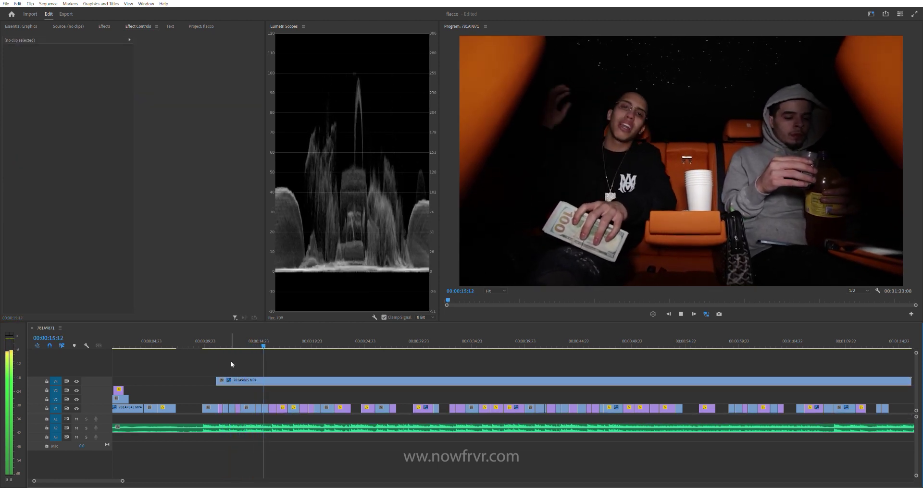
left_click_drag(219, 375, 116, 380)
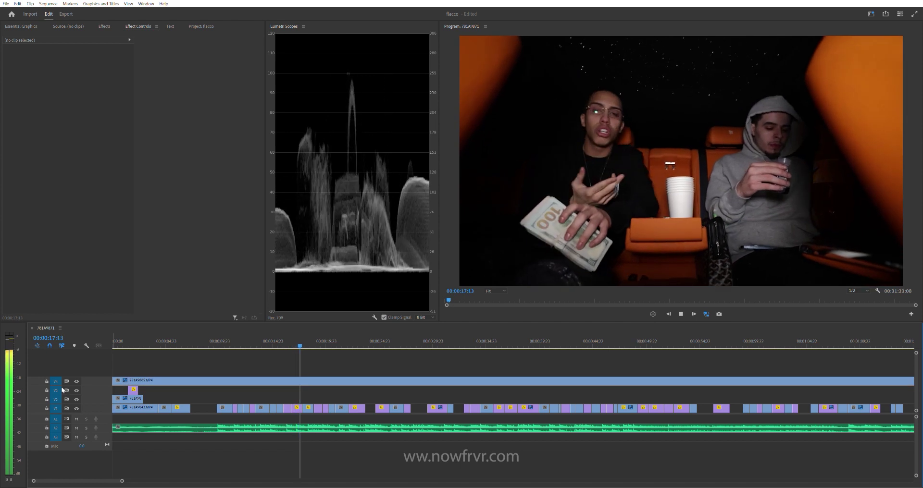
key("Home")
key("space")
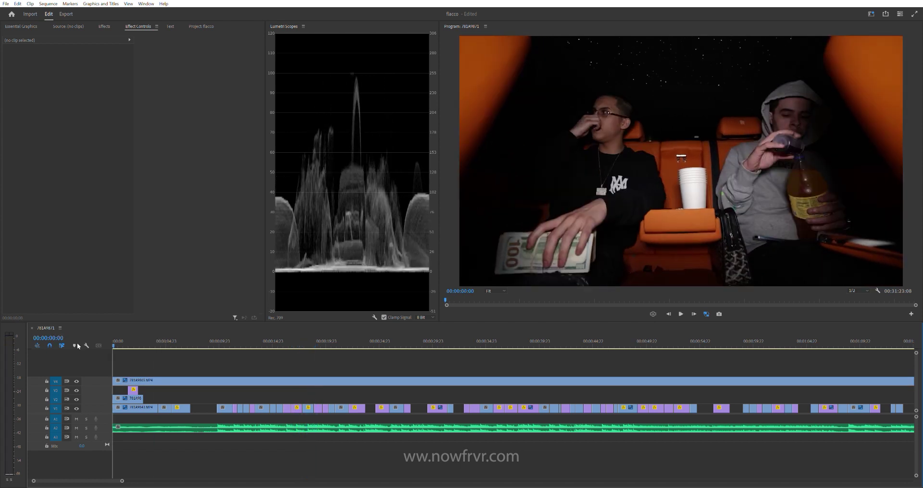
key("equal")
left_click_drag(206, 339, 283, 329)
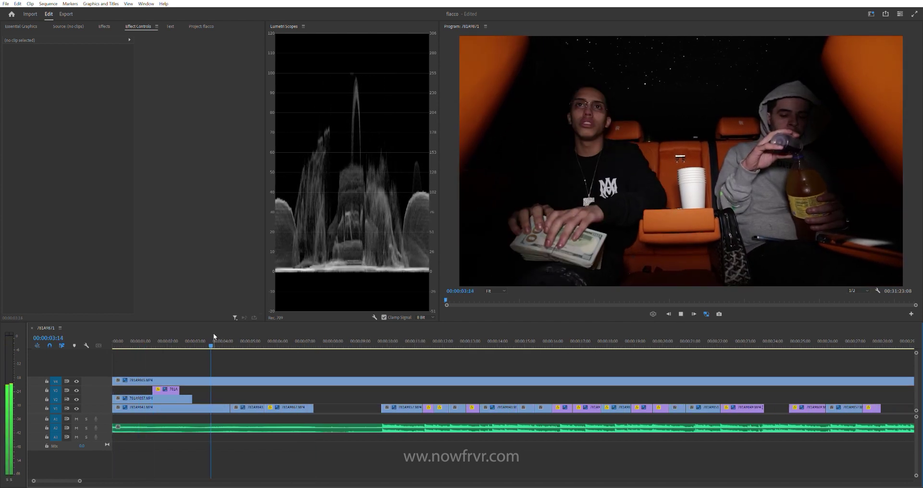
key("space")
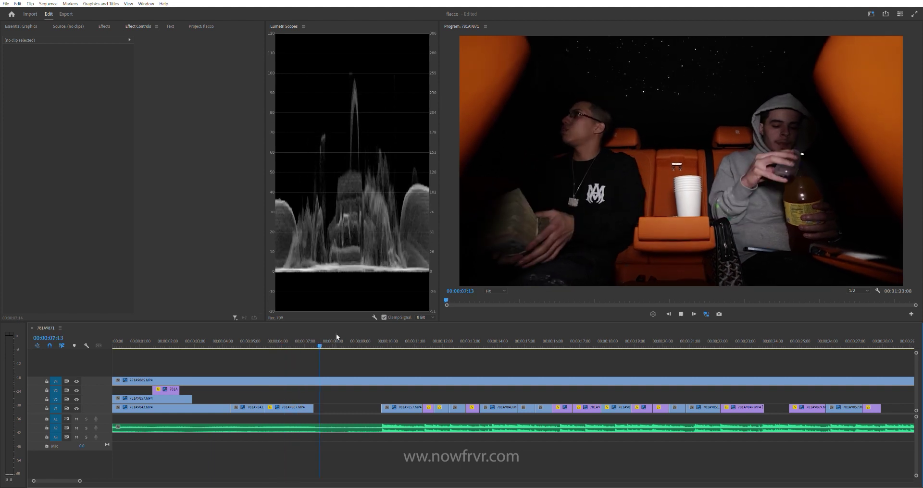
key("minus")
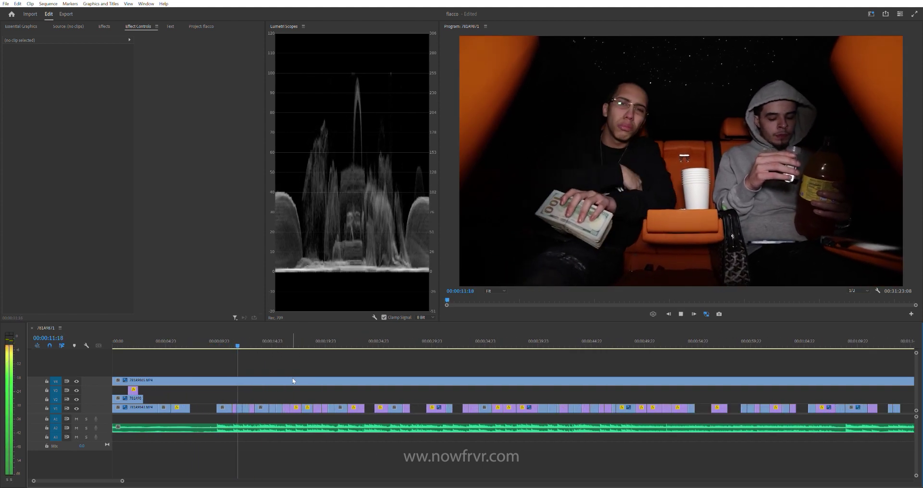
key("minus")
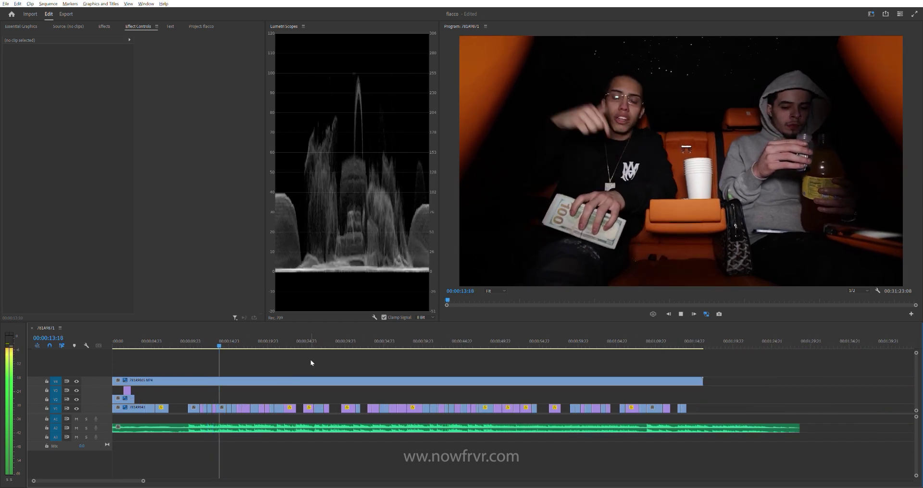
key("minus")
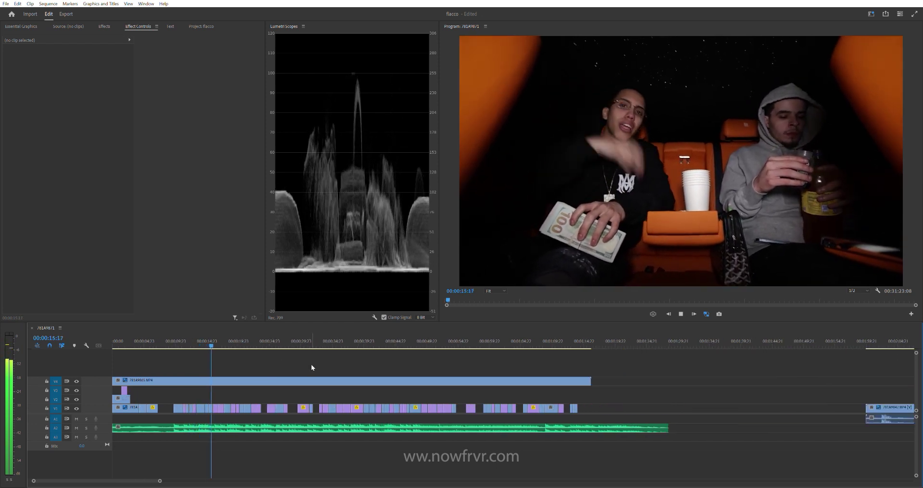
key("minus")
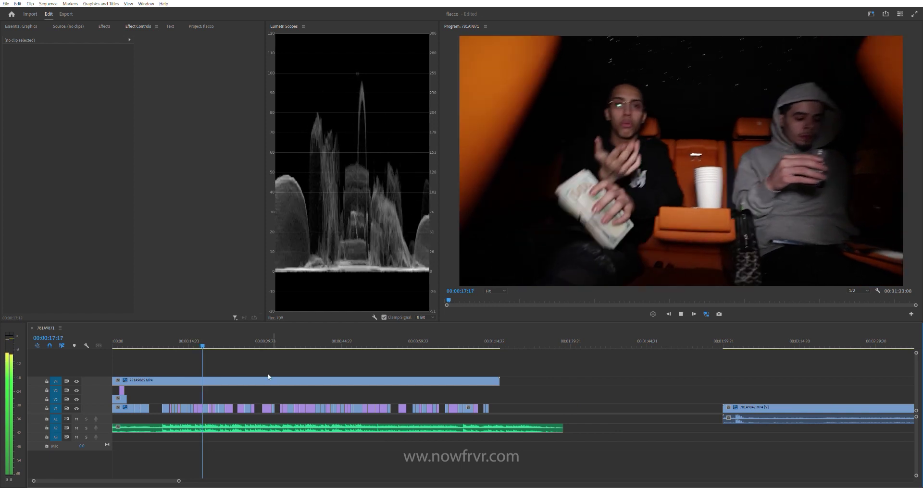
key("equal")
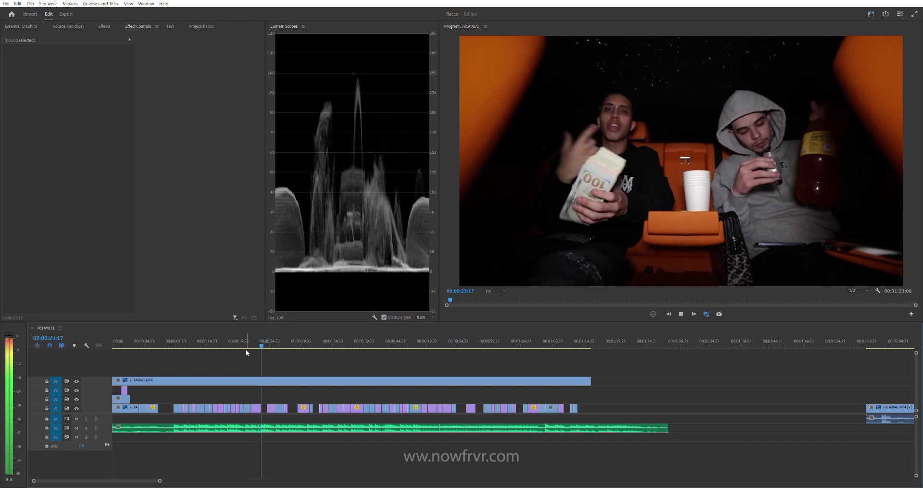
key("space")
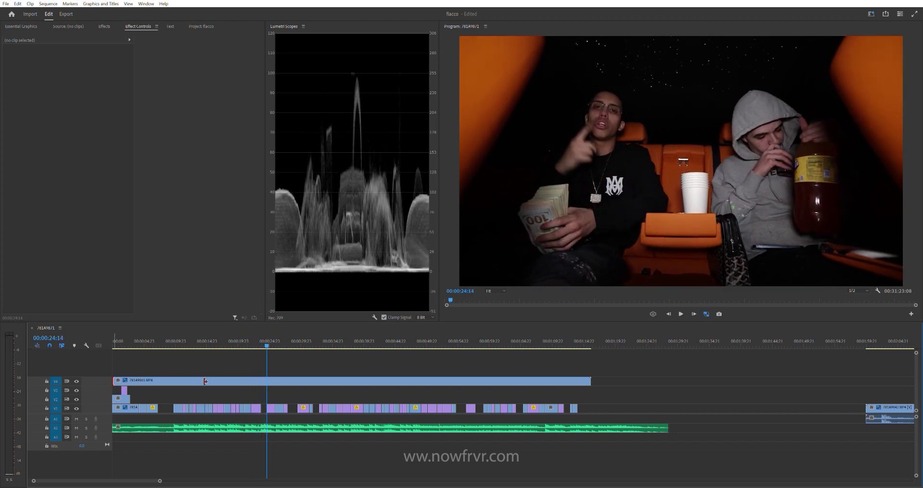
Step: Trim the V4 car clip's start later twice, previewing each edit around 31–33 seconds
left_click_drag(113, 380, 261, 381)
key("j")
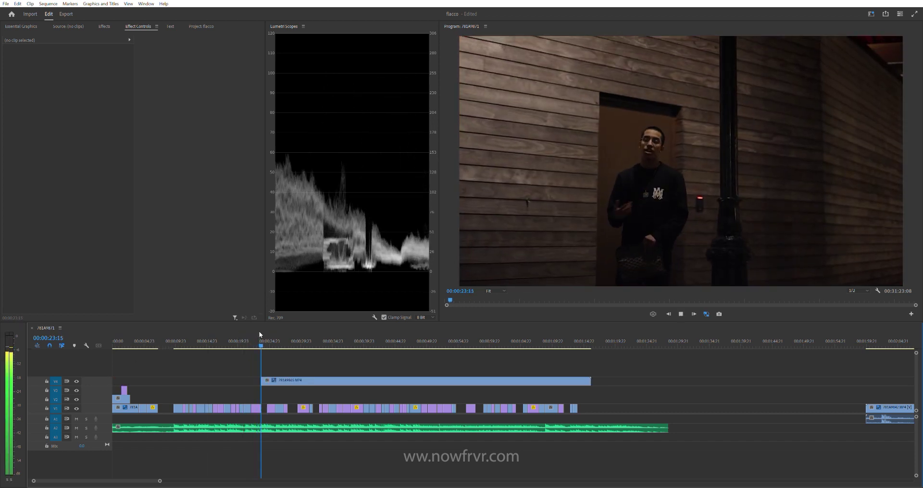
key("shift+k")
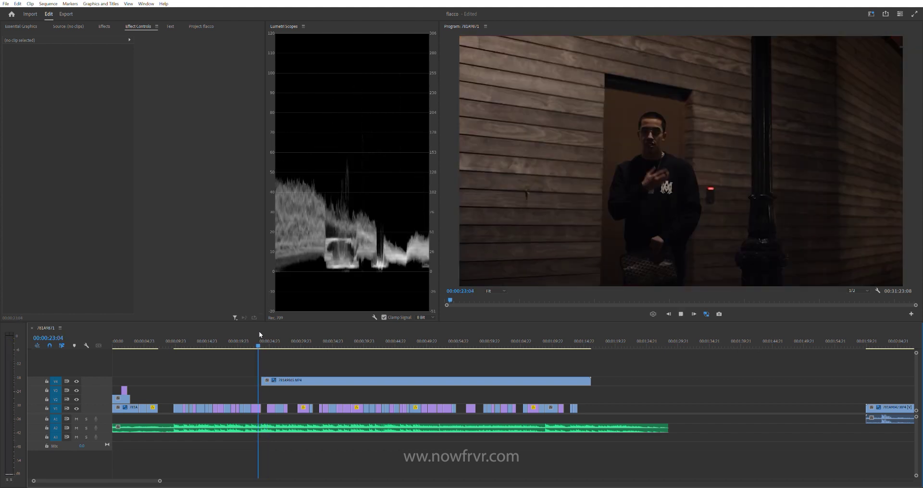
key("space")
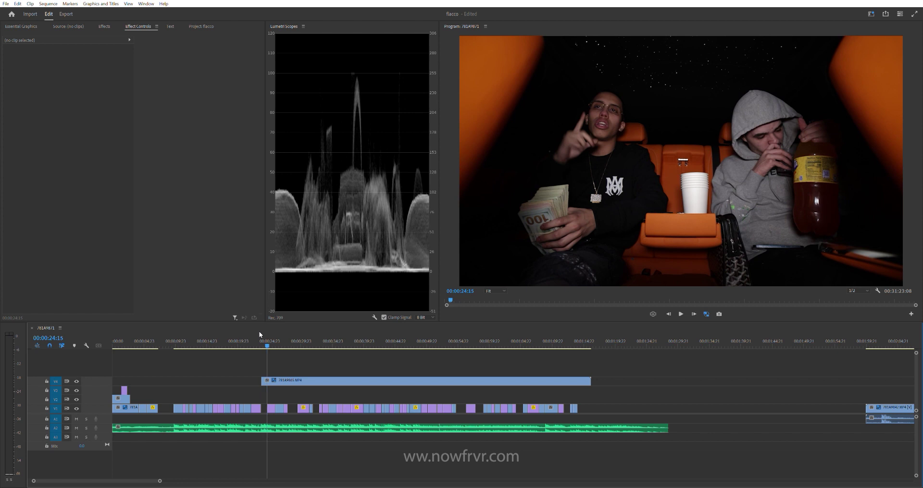
key("space")
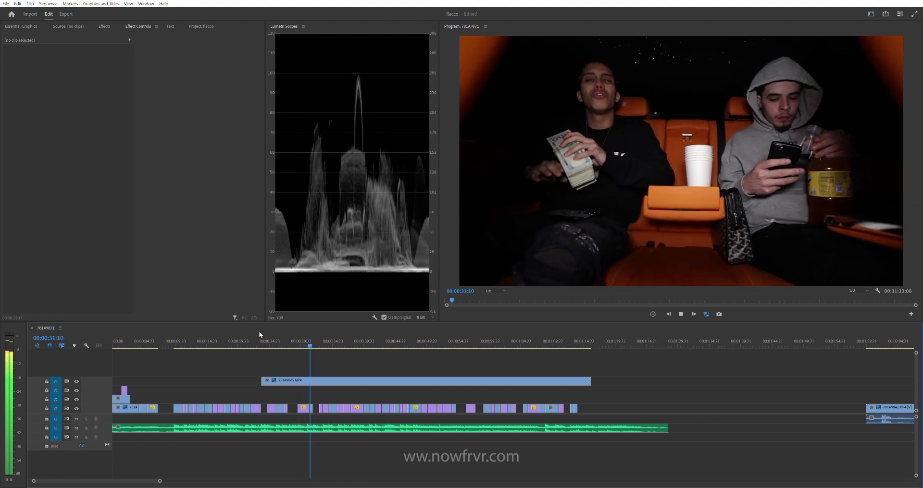
key("space")
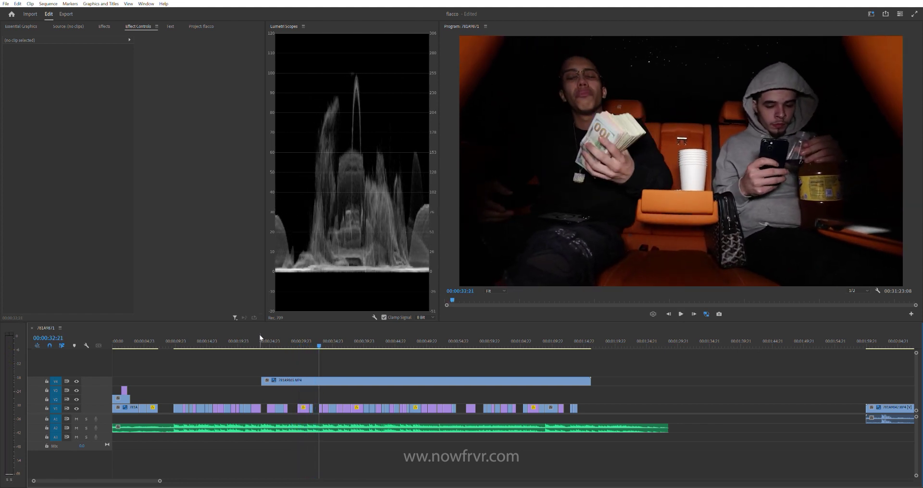
left_click_drag(268, 375, 313, 380)
left_click(308, 337)
key("space")
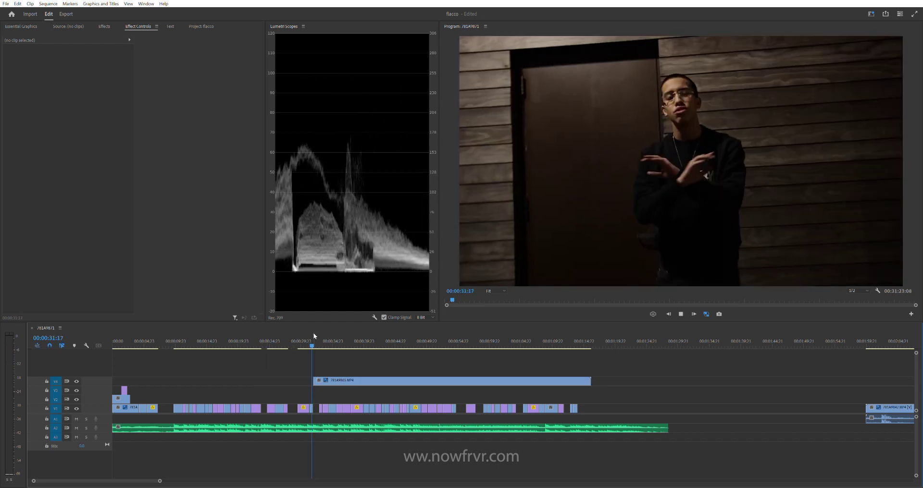
key("space")
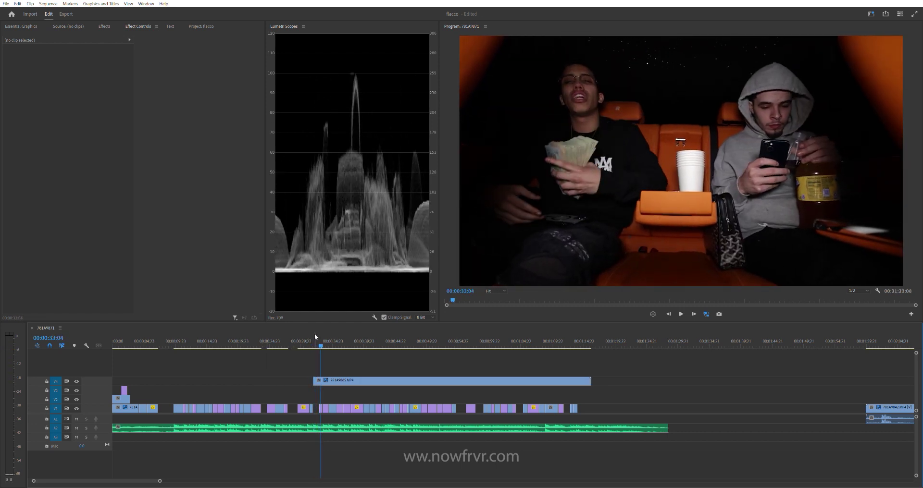
left_click(308, 334)
key("space")
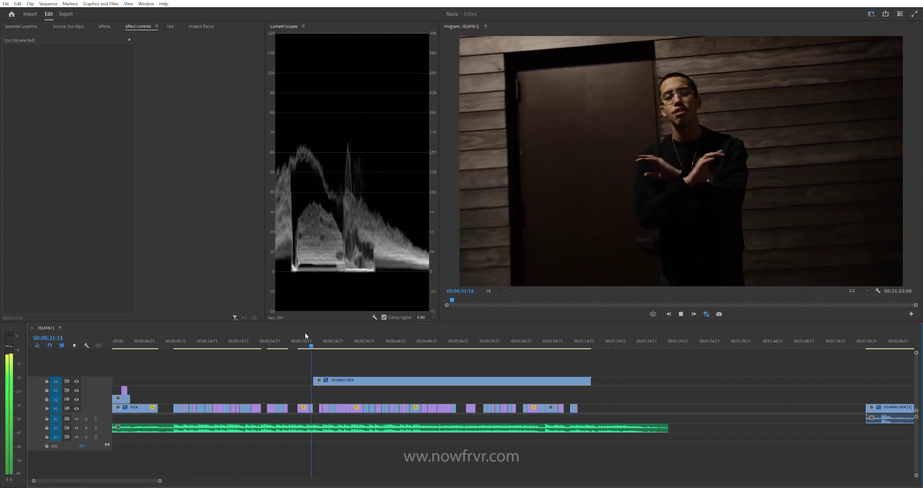
key("space")
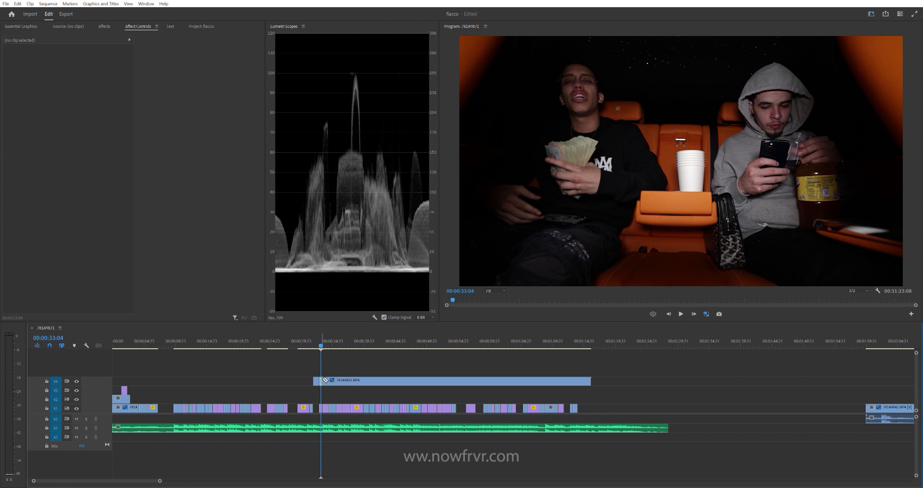
key("space")
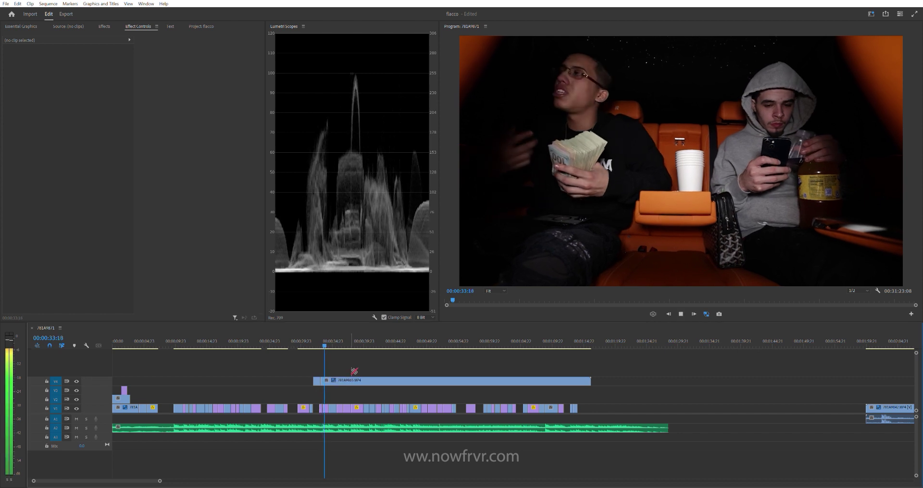
Step: Zoom in and trim the car clip's start to about 40 seconds, replaying the edit
key("equal")
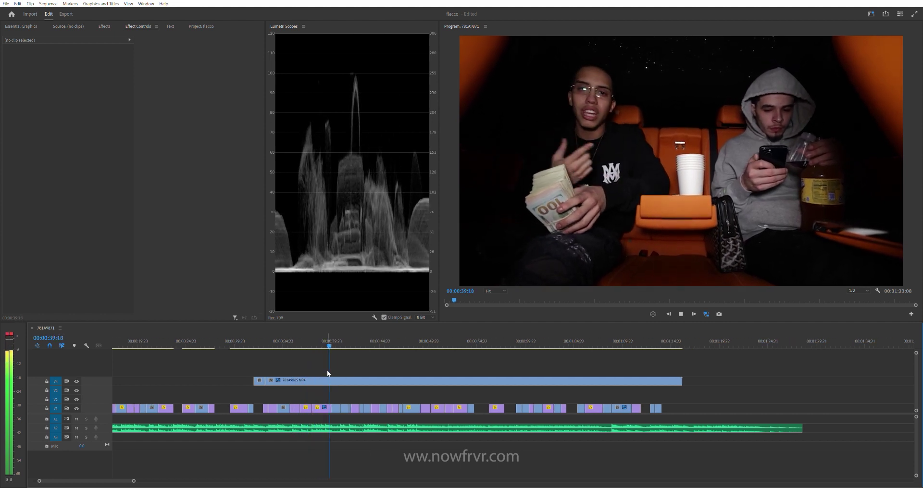
left_click_drag(335, 336, 333, 336)
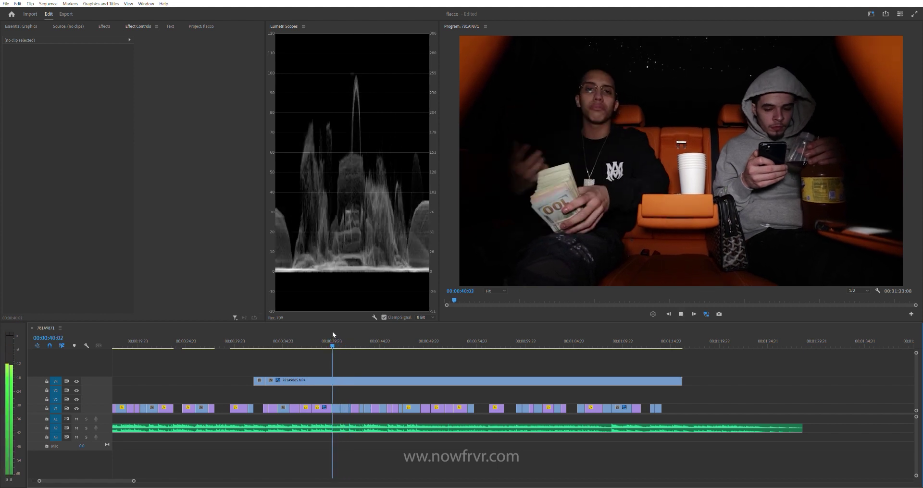
key("space")
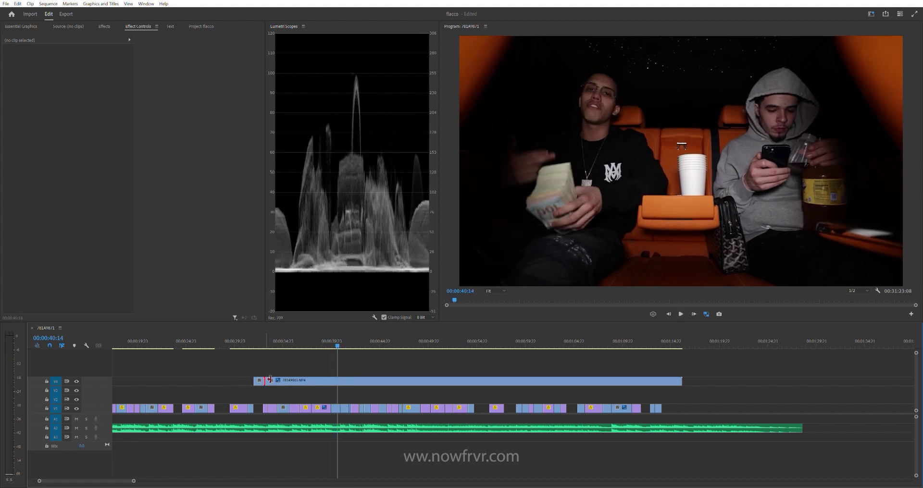
left_click_drag(273, 380, 338, 380)
key("space")
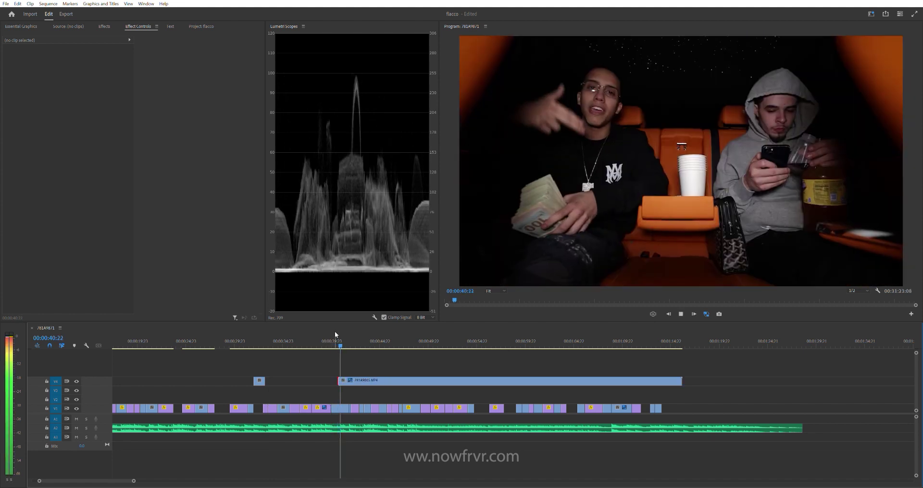
key("space")
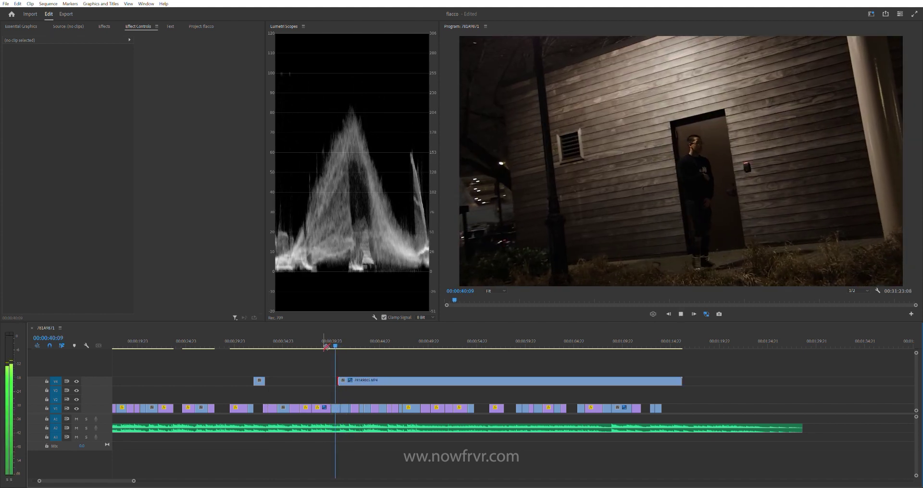
key("space")
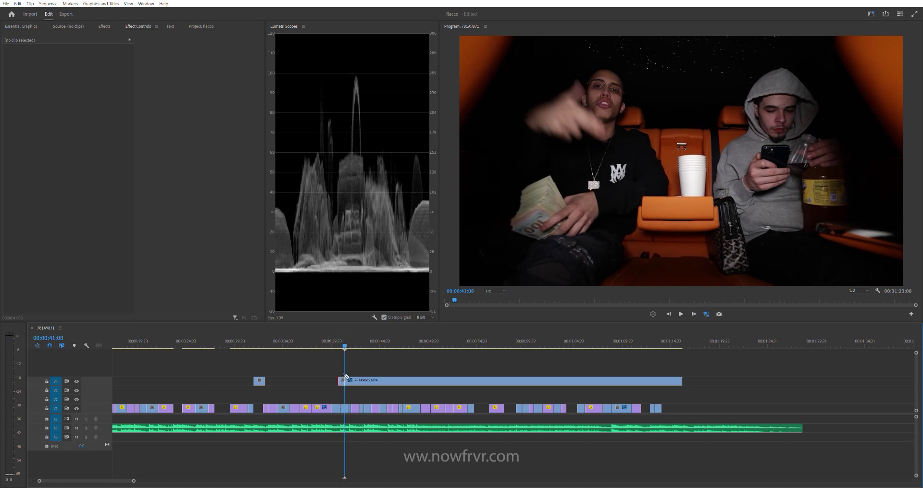
key("Up")
key("space")
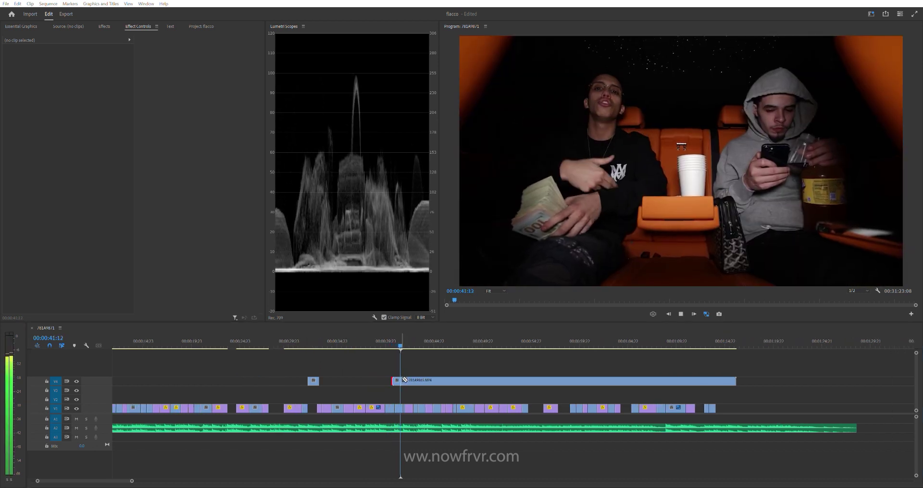
key("Up")
key("space")
key("space")
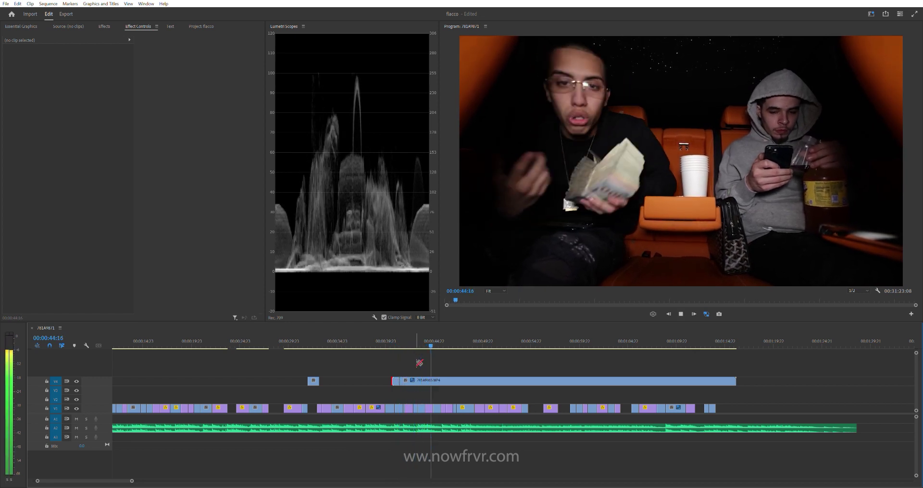
key("c")
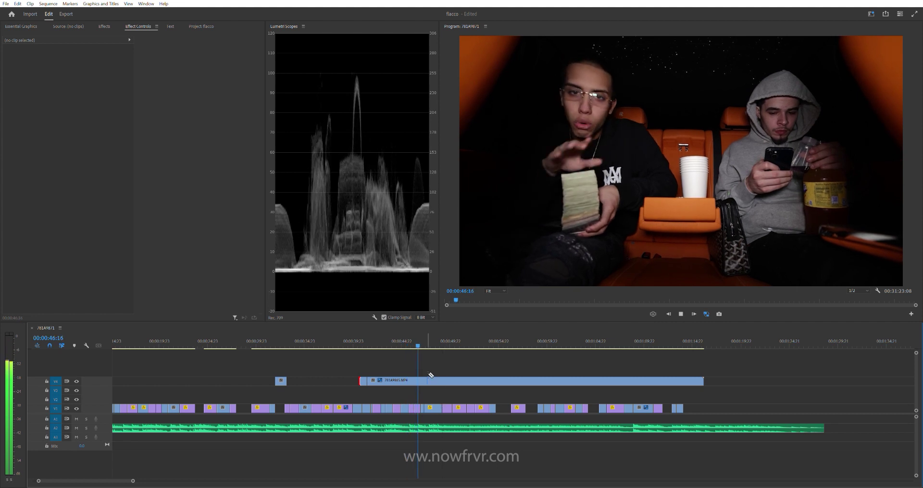
Step: Trim the car clip's start to about 48, then 54 seconds, previewing each edit
left_click(423, 335)
key("space")
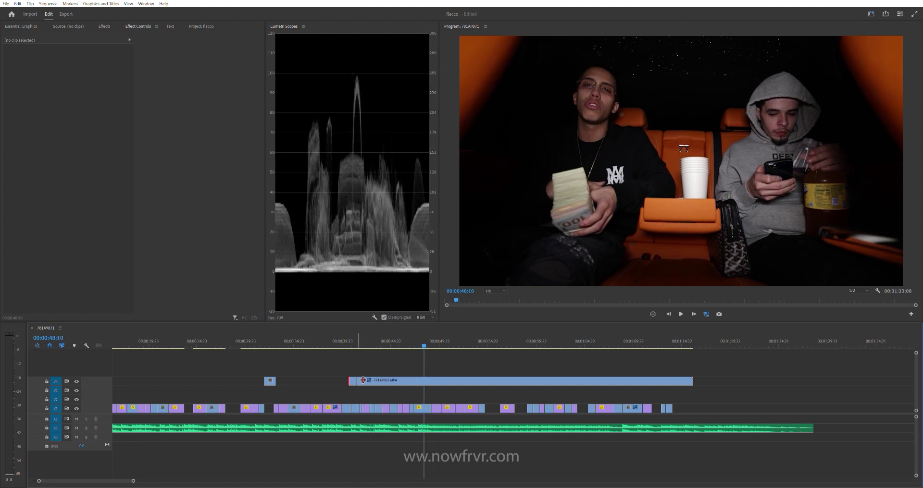
left_click_drag(363, 380, 425, 380)
key("space")
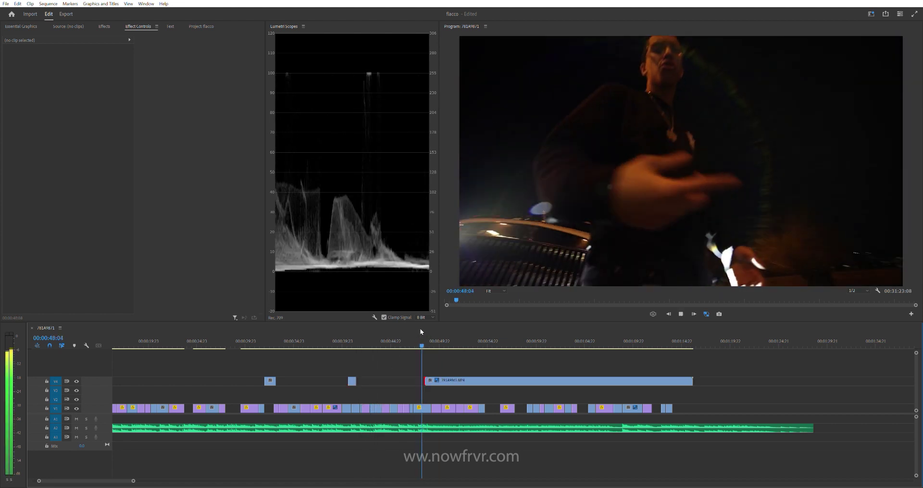
key("space")
key("space")
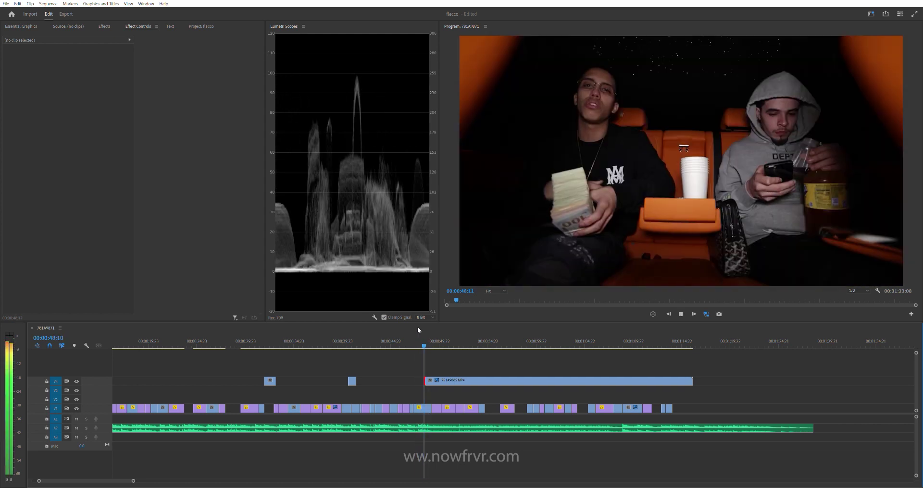
key("space")
key("space")
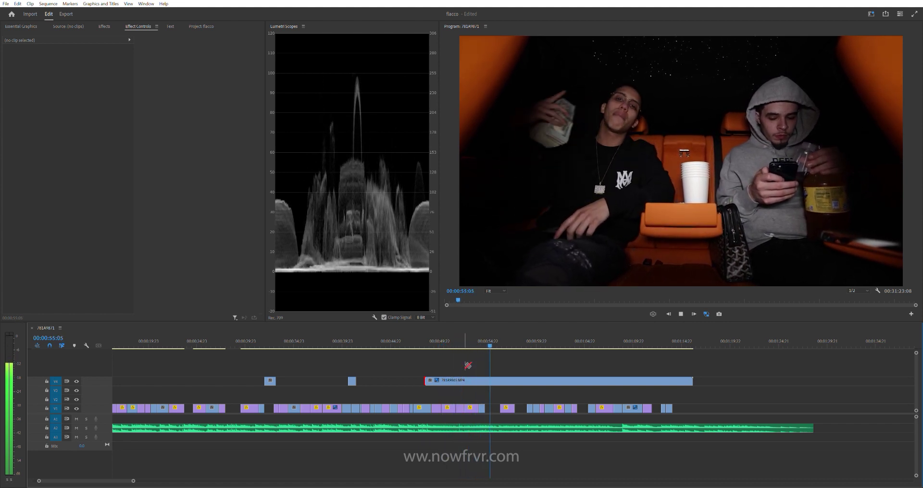
key("space")
left_click_drag(426, 381, 486, 381)
key("space")
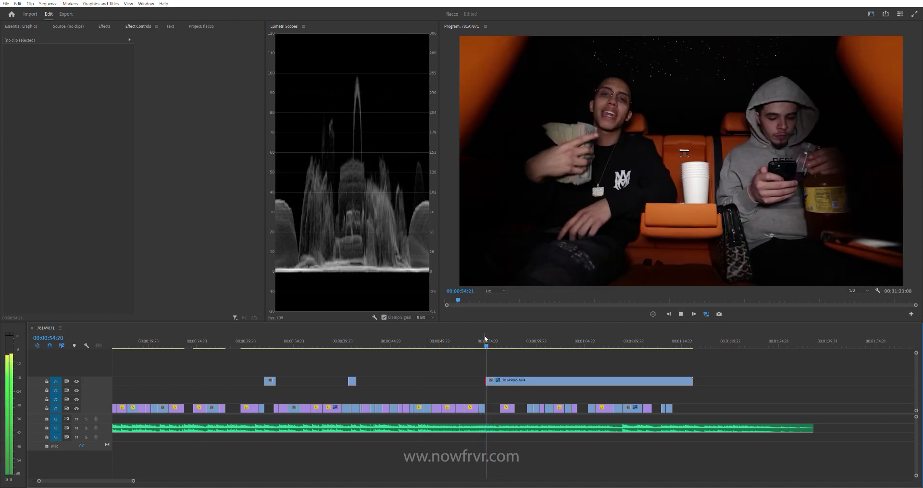
key("space")
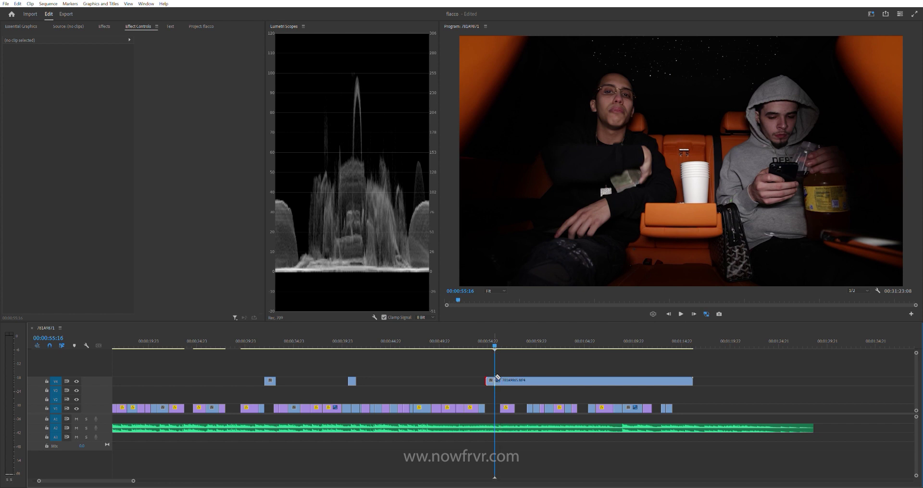
key("Up")
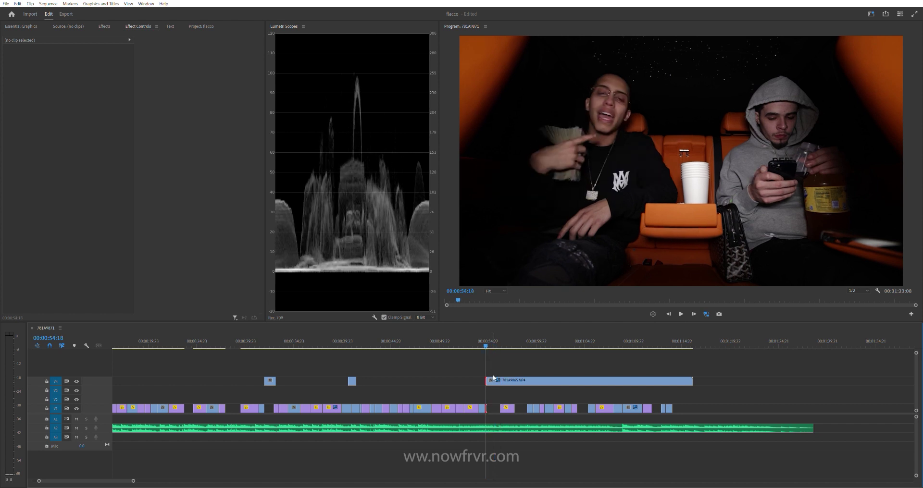
left_click(495, 379)
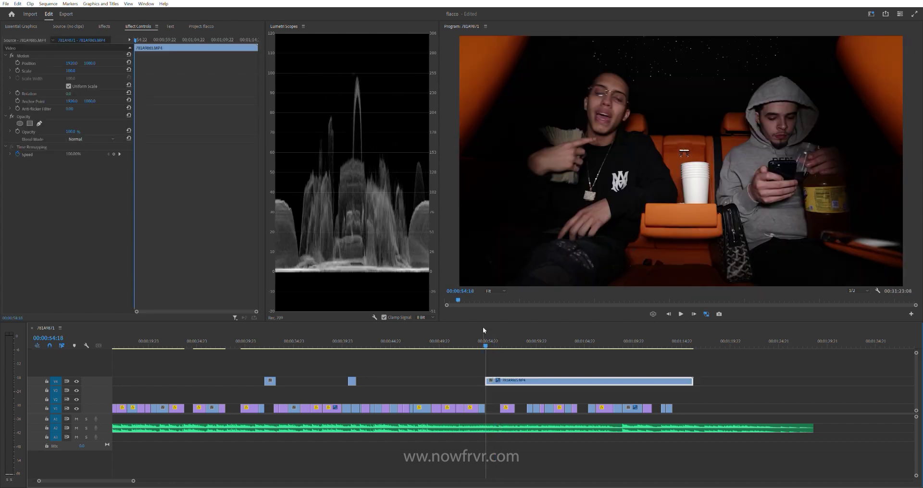
Step: Trim the V4 car clip to start near 1:04, preview it, then delete the long clip near 1:07
key("space")
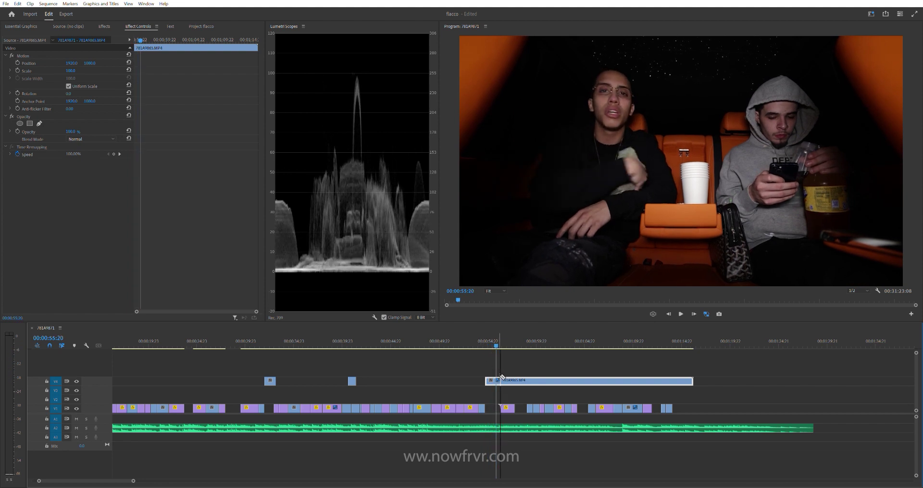
left_click(501, 379)
key("space")
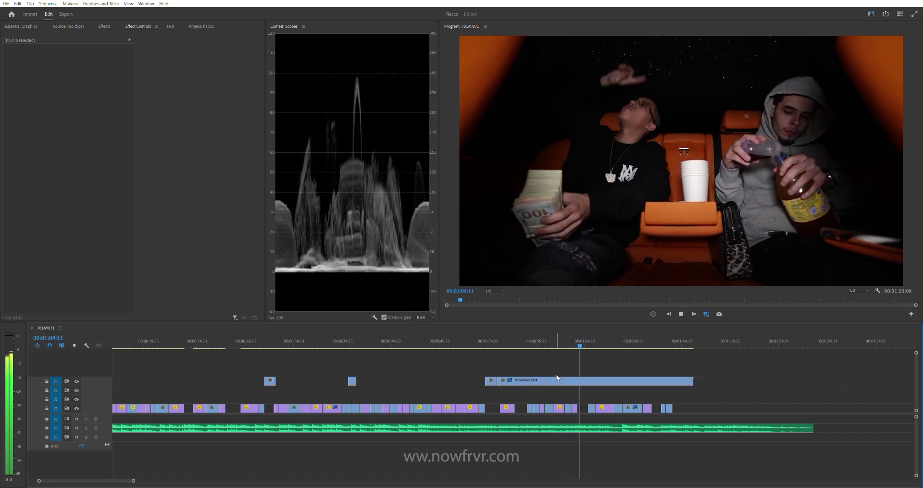
left_click(575, 345)
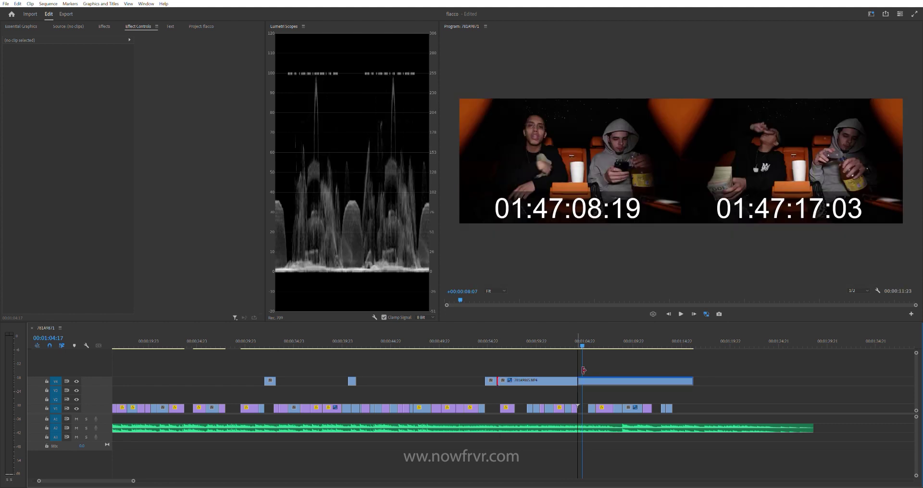
left_click_drag(500, 380, 577, 381)
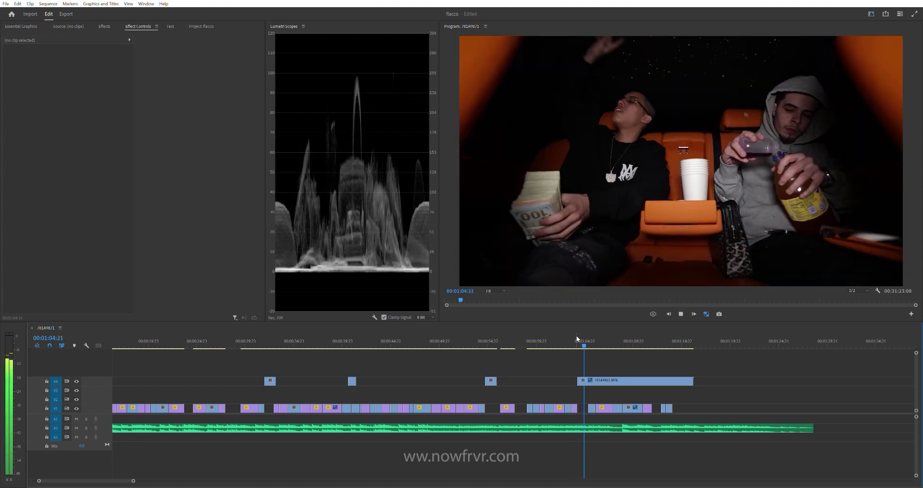
key("space")
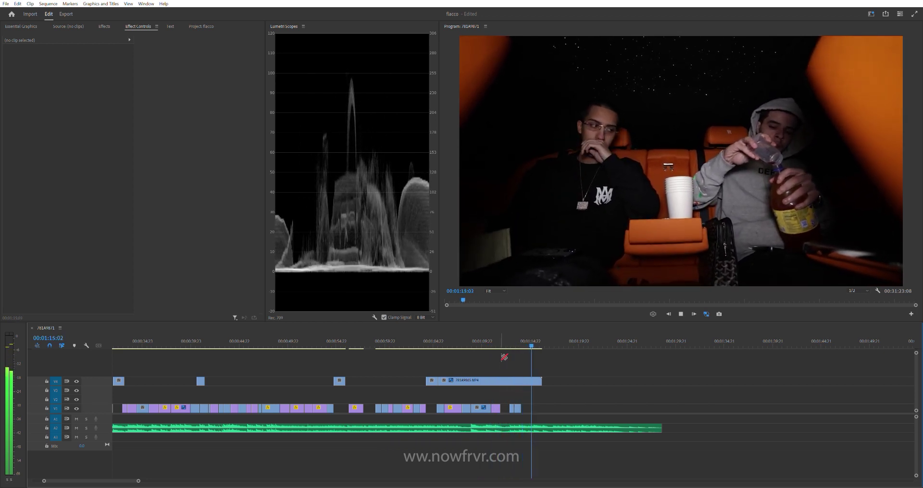
left_click(491, 380)
key("Delete")
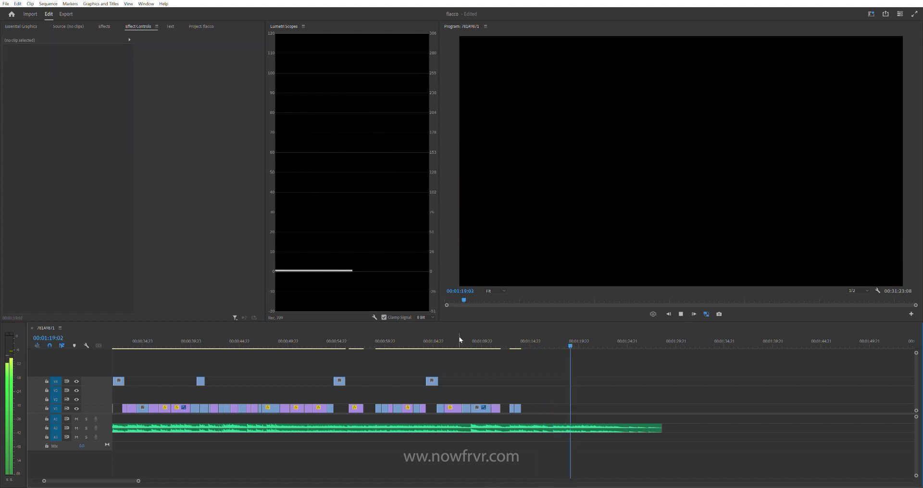
Step: Play from the start and delete the short V4 clip near 0:31
left_click(459, 340)
key("Home")
key("space")
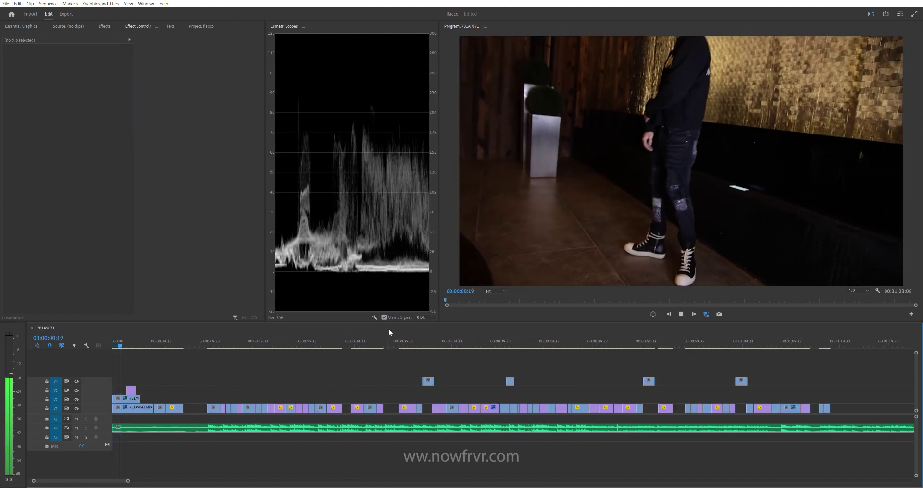
left_click(422, 342)
scroll(441, 376, "up", 3)
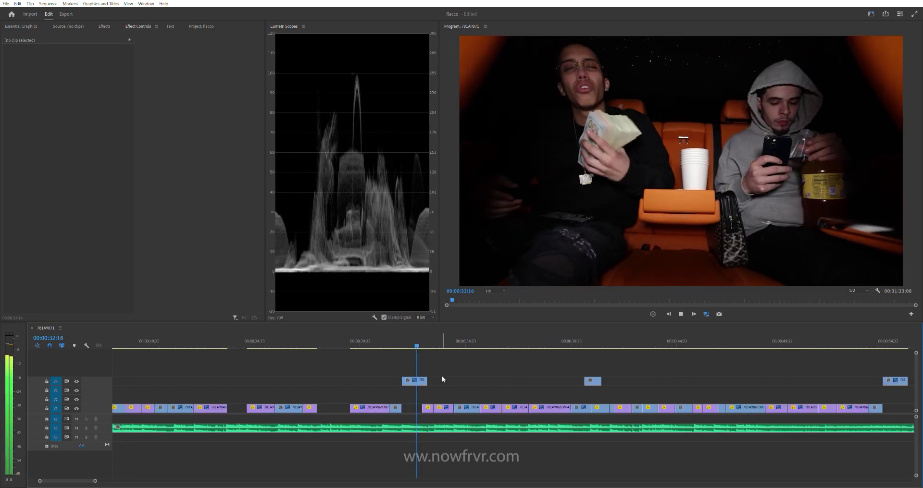
left_click(396, 340)
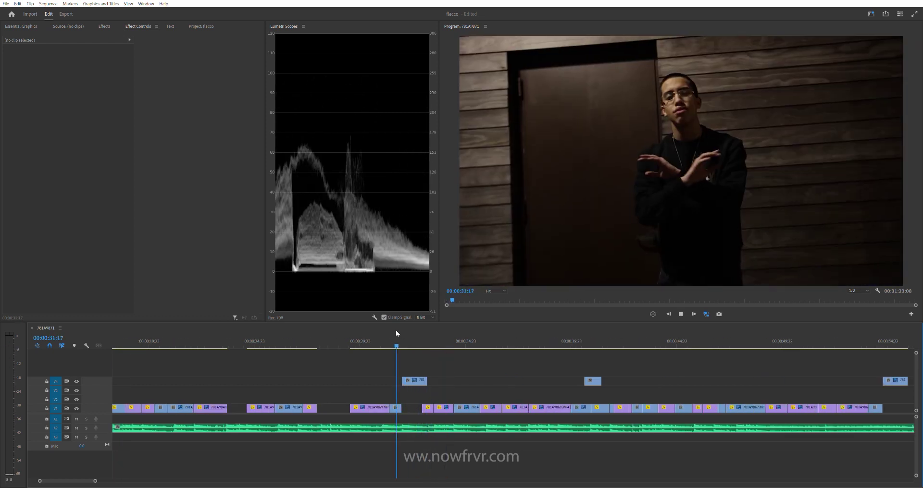
left_click(393, 340)
left_click(414, 381)
key("Delete")
Step: Trim the start of the V4 clip near 0:40 to the playhead
left_click(577, 339)
key("space")
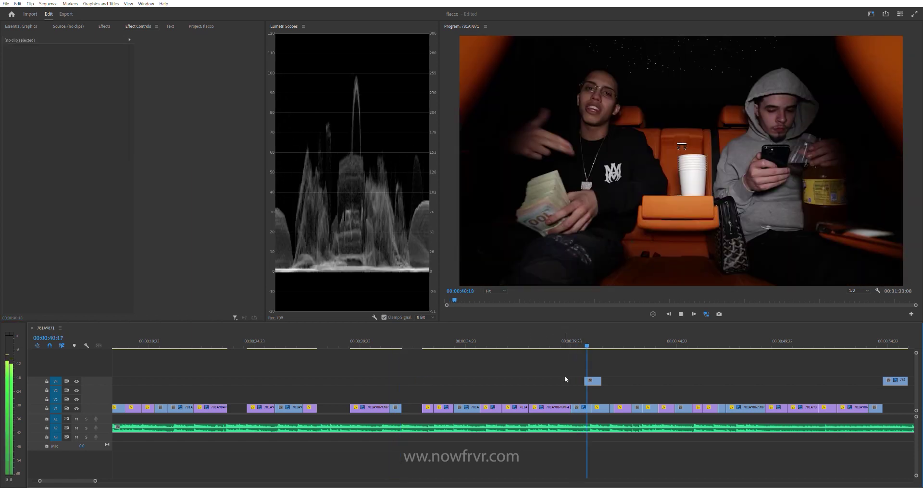
scroll(524, 356, "up", 2)
scroll(496, 354, "up", 2)
left_click(547, 340)
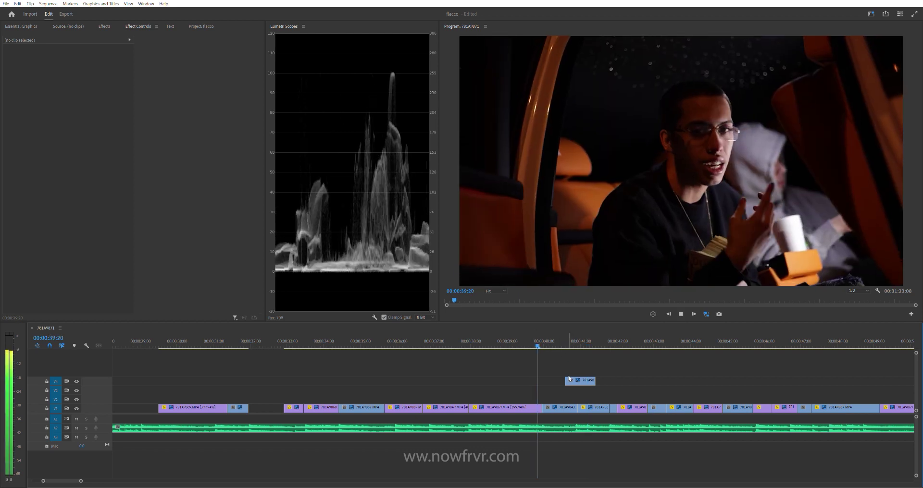
left_click(538, 341)
key("space")
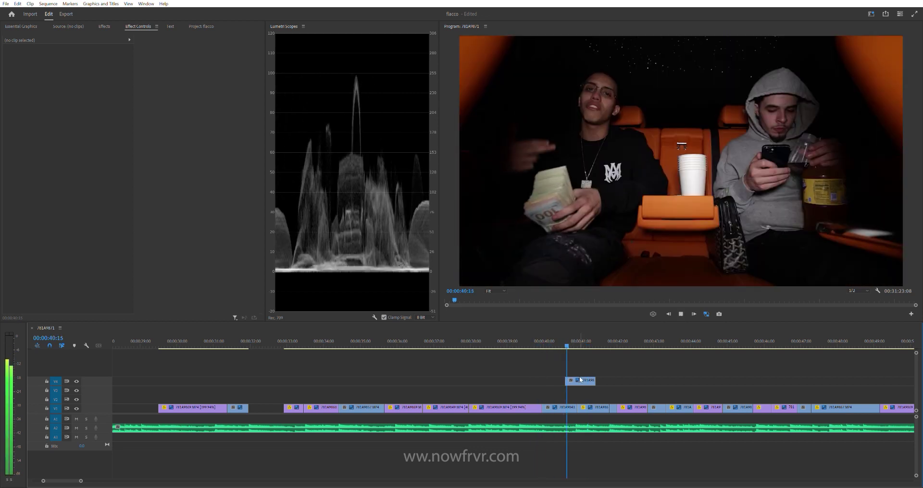
left_click(576, 379)
left_click_drag(565, 380, 578, 380)
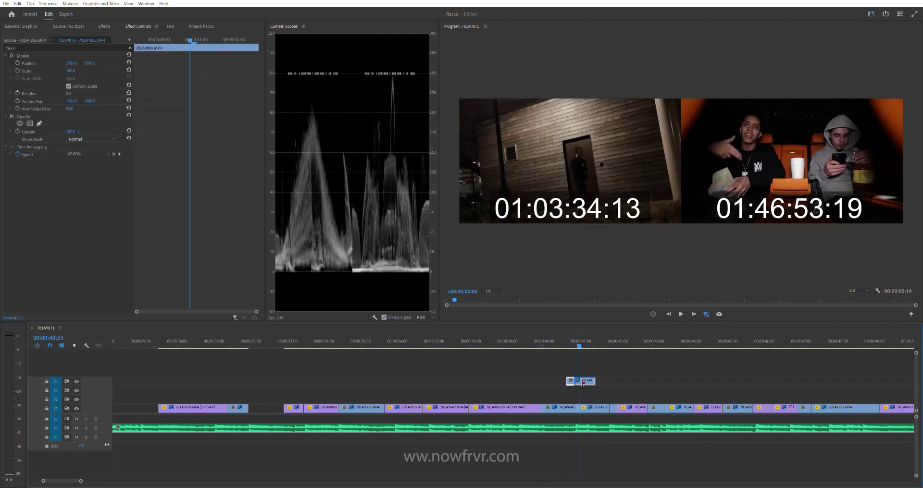
Step: Replay the trimmed 0:40 edit from about 0:40:13 to check the cut
left_click(564, 340)
key("space")
left_click(562, 340)
left_click(568, 364)
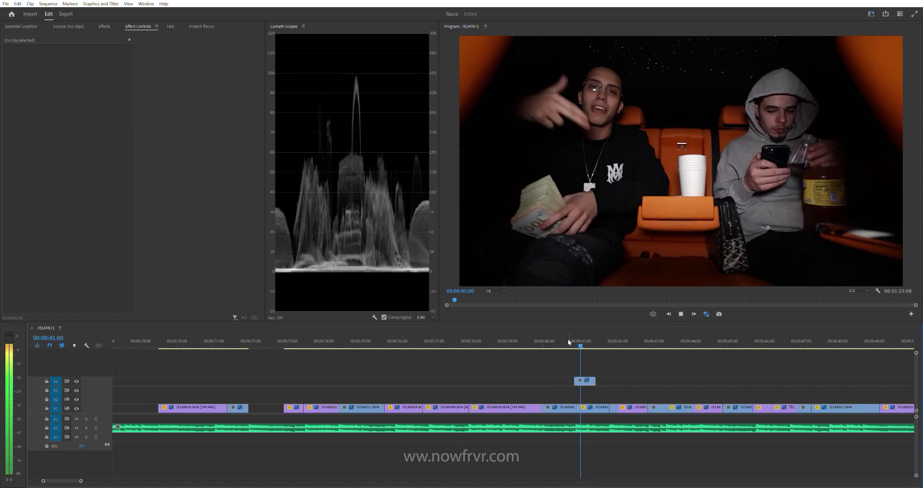
left_click(568, 340)
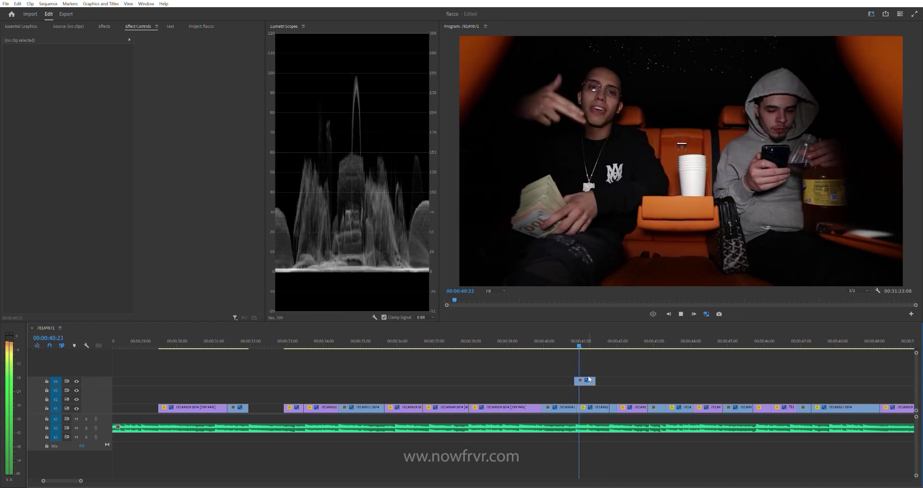
left_click(587, 380)
left_click(586, 370)
key("space")
Step: Preview the section around 0:54–0:55 to locate the next V4 clip
key("minus")
key("minus")
key("minus")
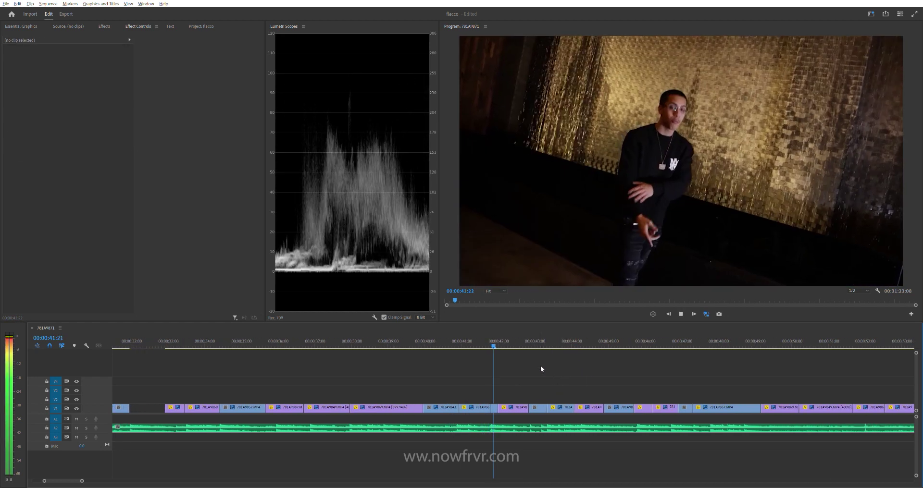
left_click(650, 341)
key("equal")
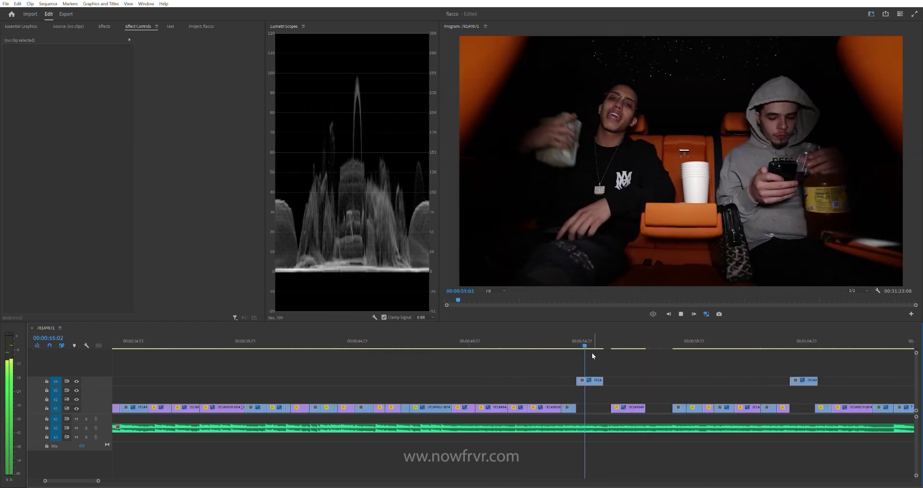
key("minus")
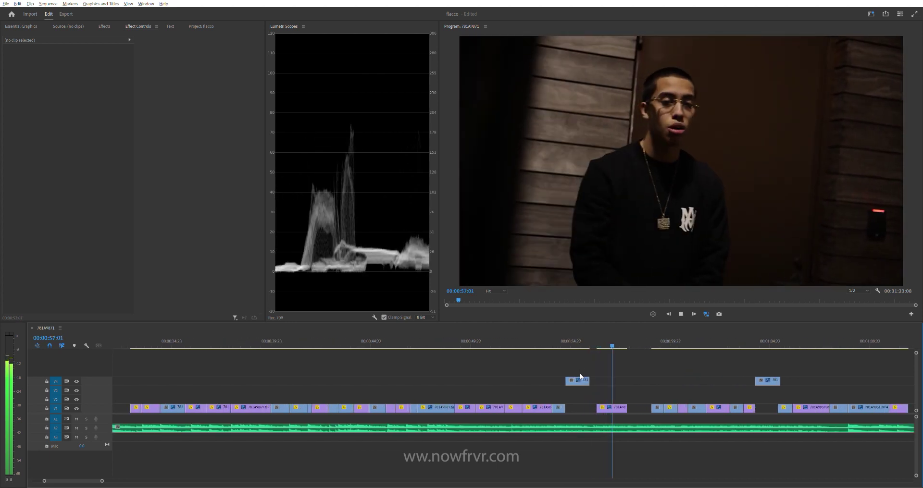
key("minus")
key("space")
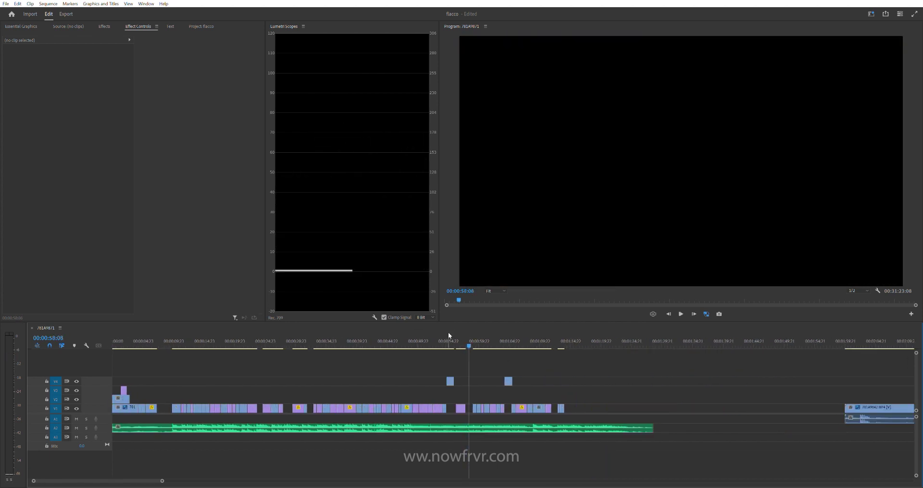
left_click(448, 335)
key("space")
key("equal")
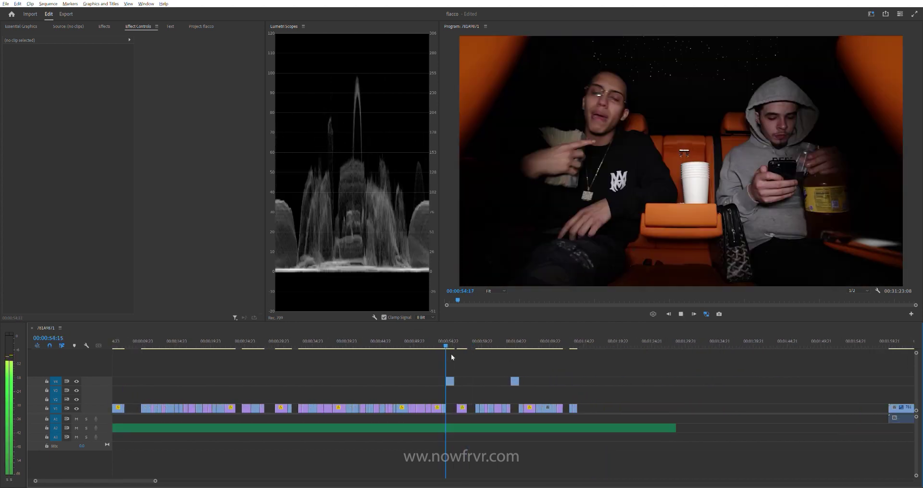
left_click(425, 338)
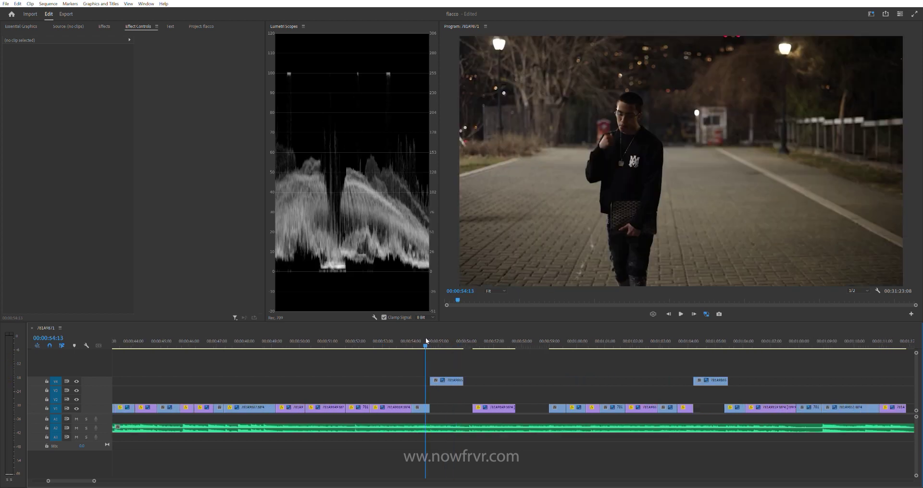
left_click(426, 338)
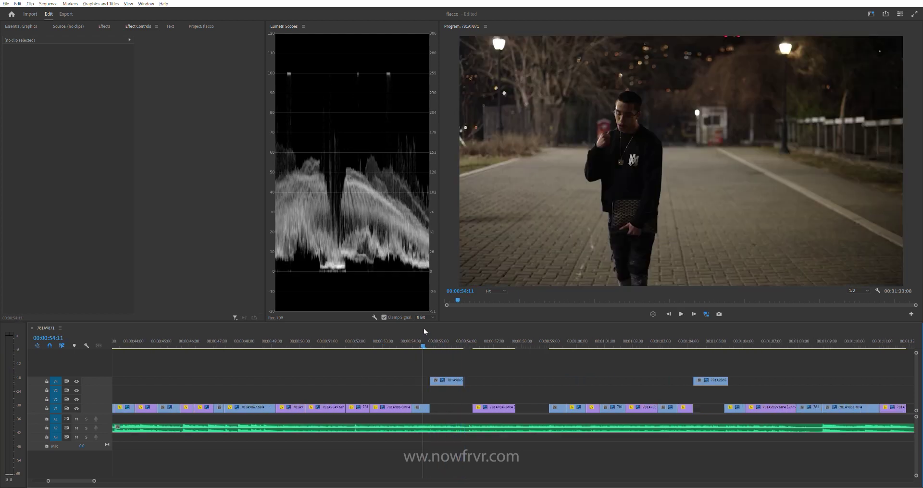
left_click(411, 330)
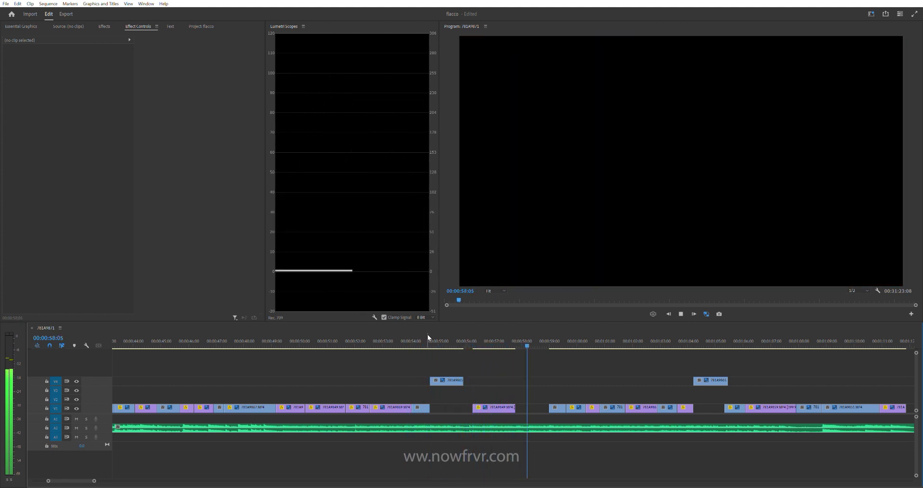
Step: Move the 0:55 V4 clip down into the V1 gap and preview the result
left_click_drag(451, 381, 452, 408)
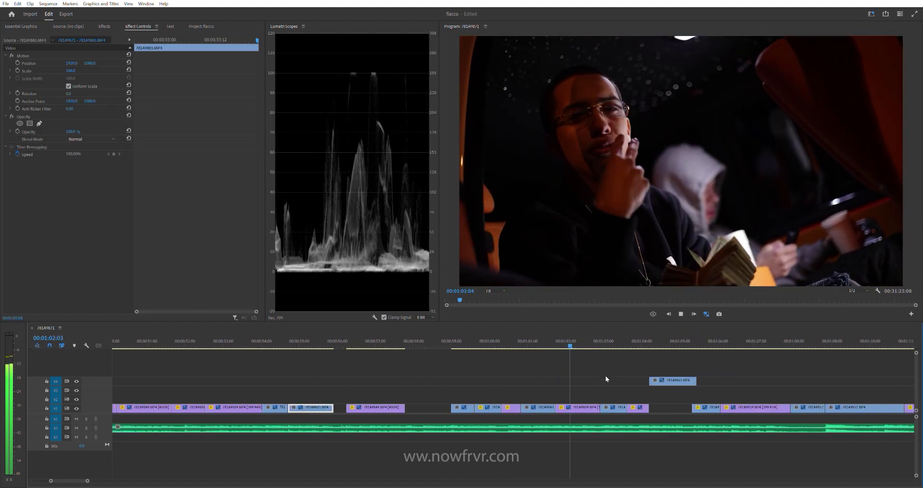
scroll(604, 376, "down", 5)
scroll(588, 392, "up", 3)
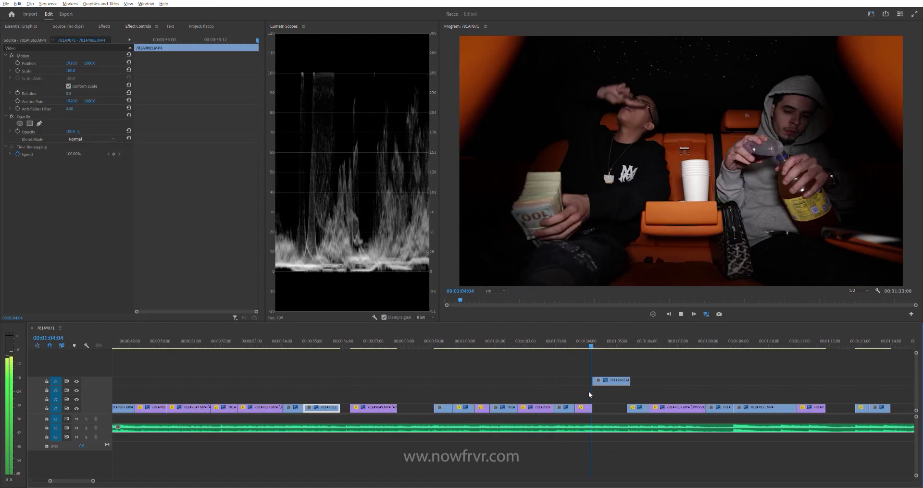
key("space")
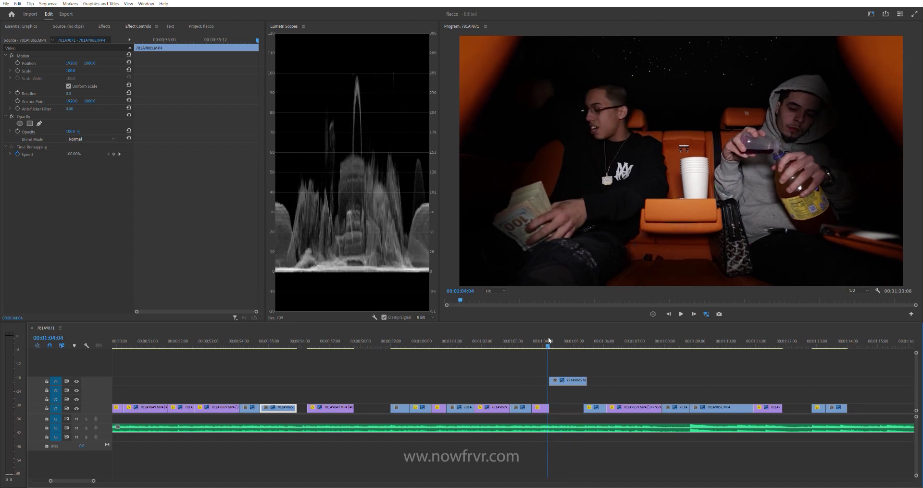
key("space")
key("space")
Step: Move the last upper-track V4 clip down into the V1 gap near 1:04
left_click_drag(567, 380, 563, 408)
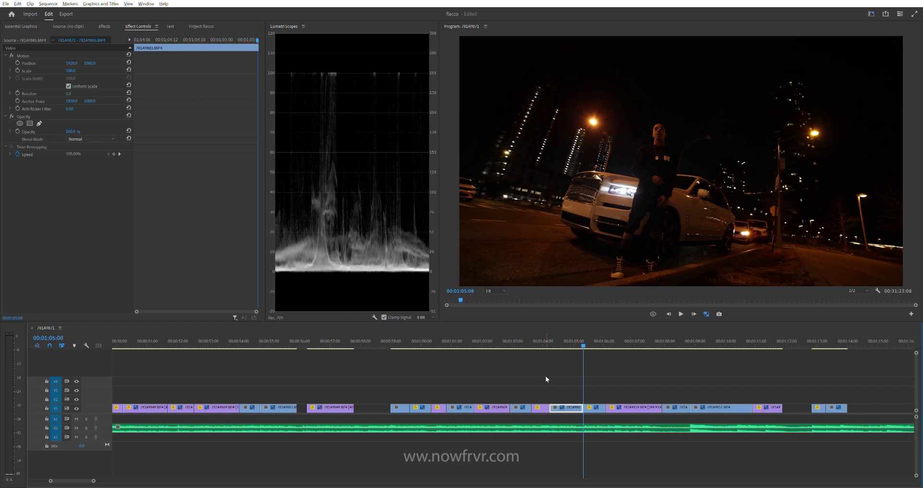
key("minus")
left_click_drag(543, 342, 548, 342)
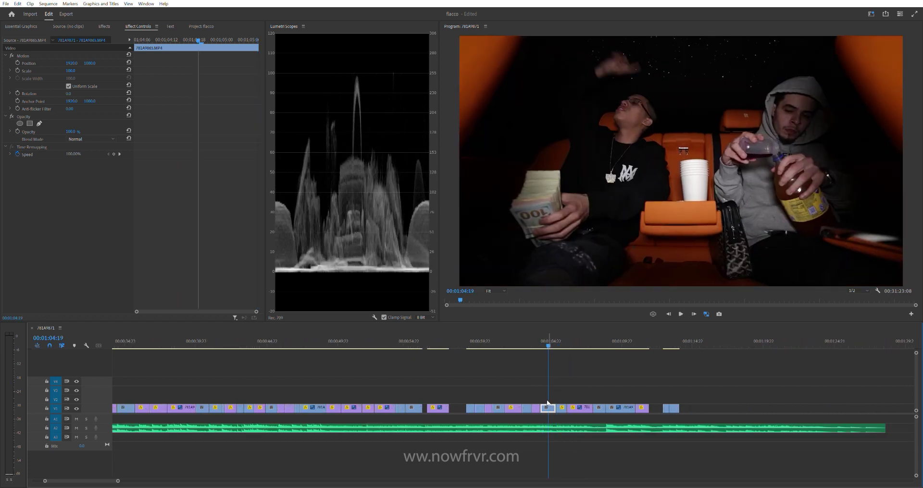
Step: Apply Warp Stabilizer with the Position, Scale, Rotation method to the car-interior clip and play it back
left_click(104, 26)
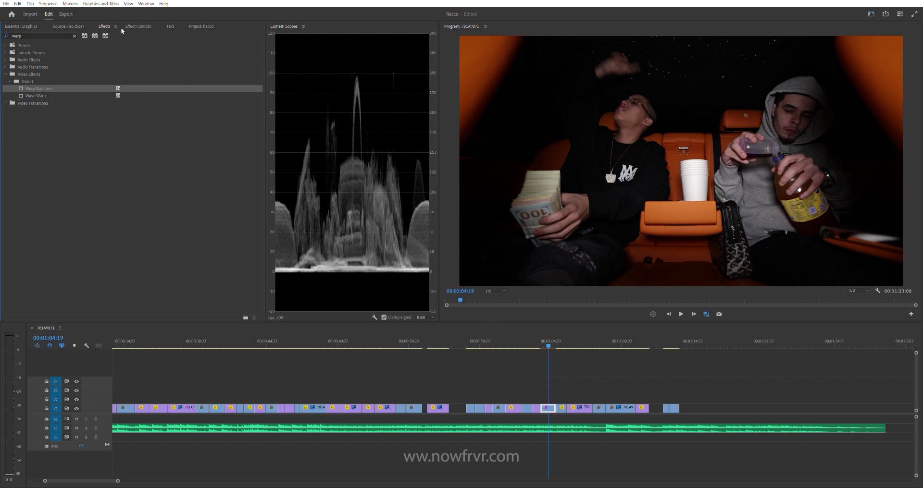
left_click(136, 26)
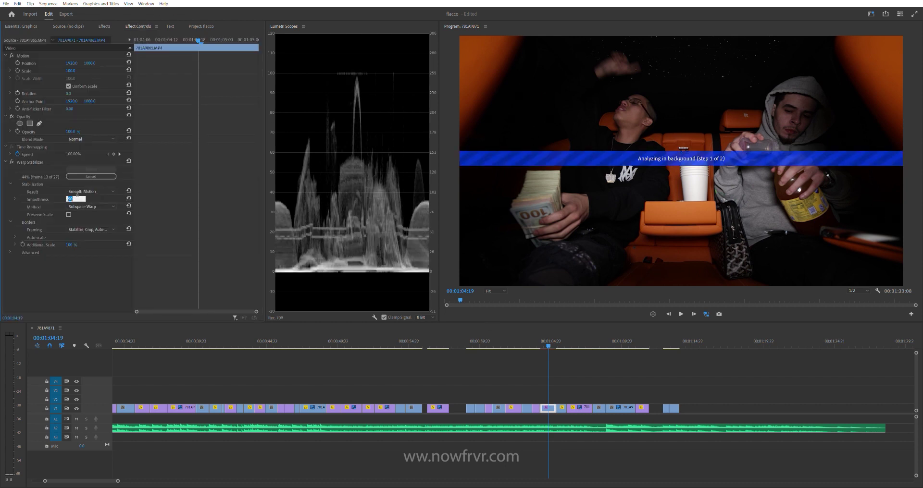
left_click(82, 207)
left_click(92, 211)
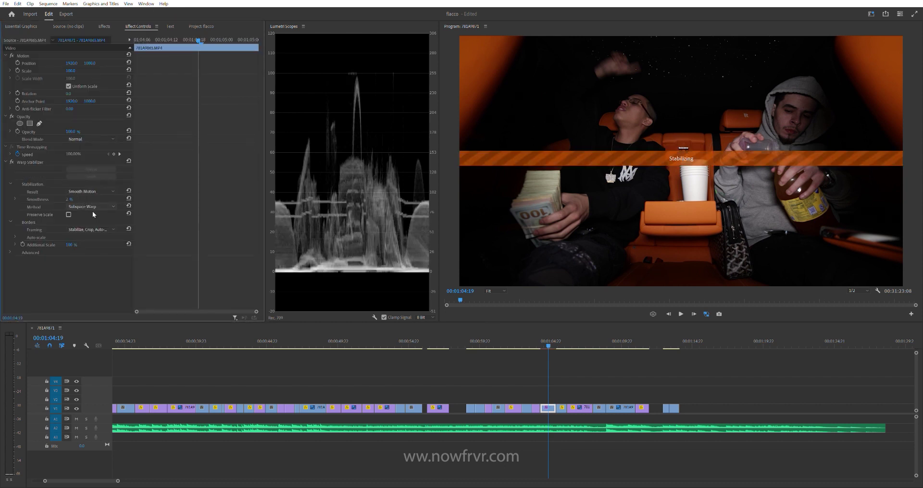
left_click(538, 337)
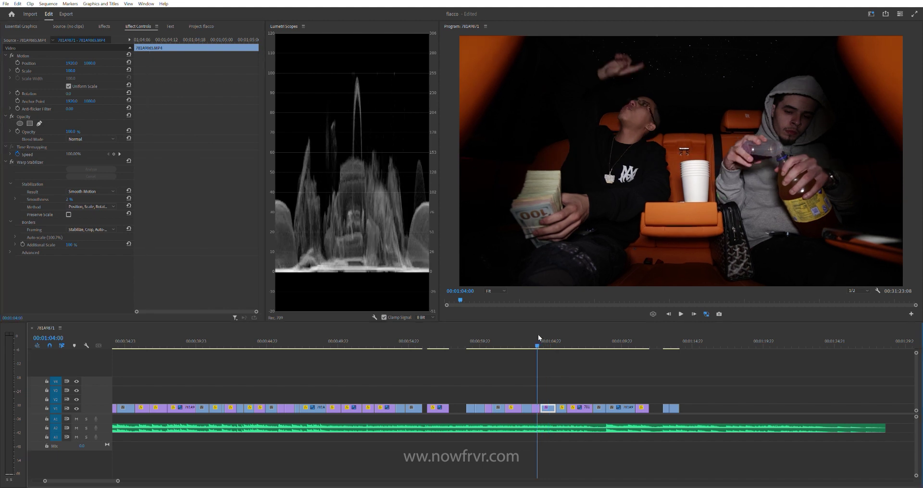
key("space")
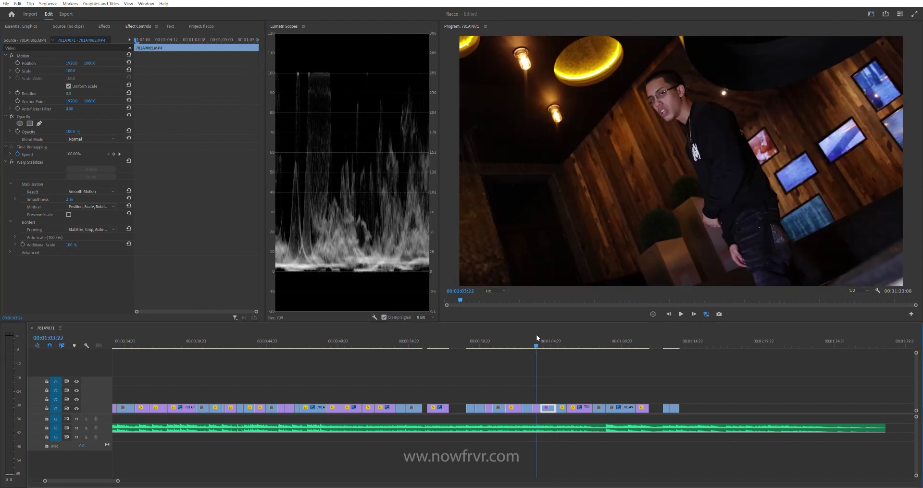
Step: Navigate the timeline to the run of car-interior clips and start playback among them
scroll(529, 353, "down", 2)
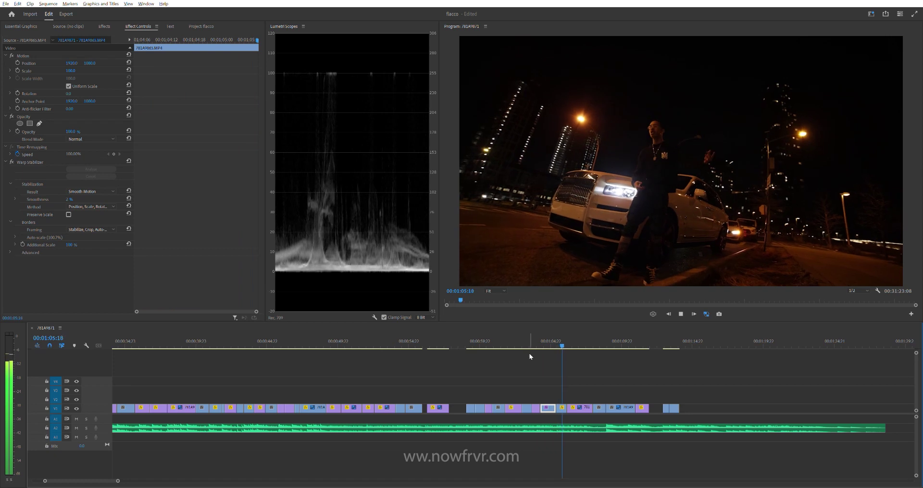
scroll(509, 362, "down", 2)
scroll(507, 360, "down", 2)
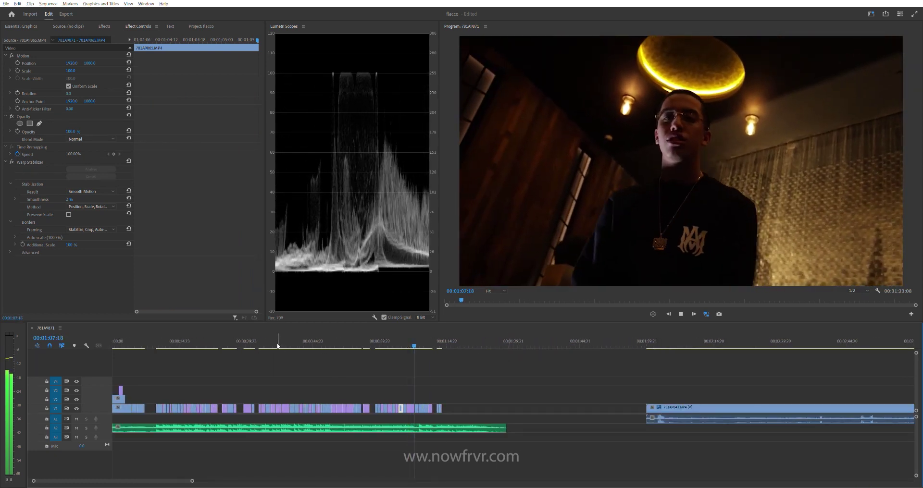
scroll(404, 360, "down", 2)
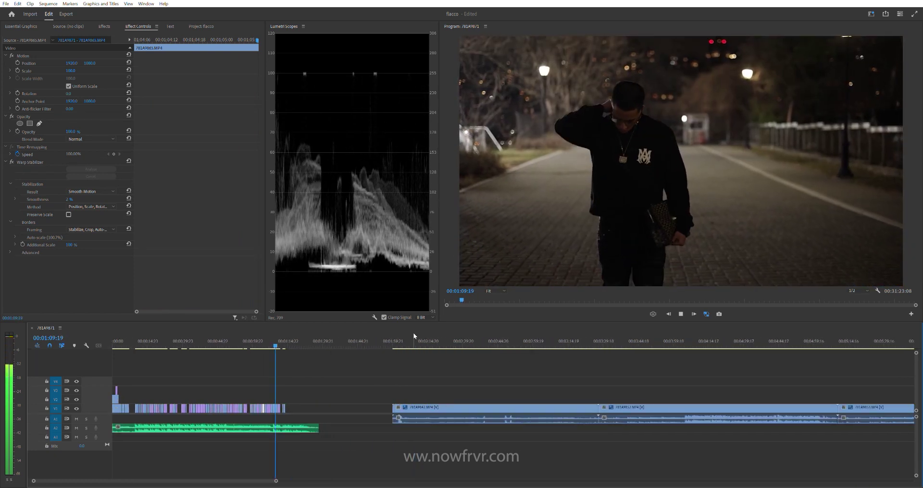
left_click(413, 342)
scroll(457, 377, "down", 2)
scroll(411, 348, "down", 2)
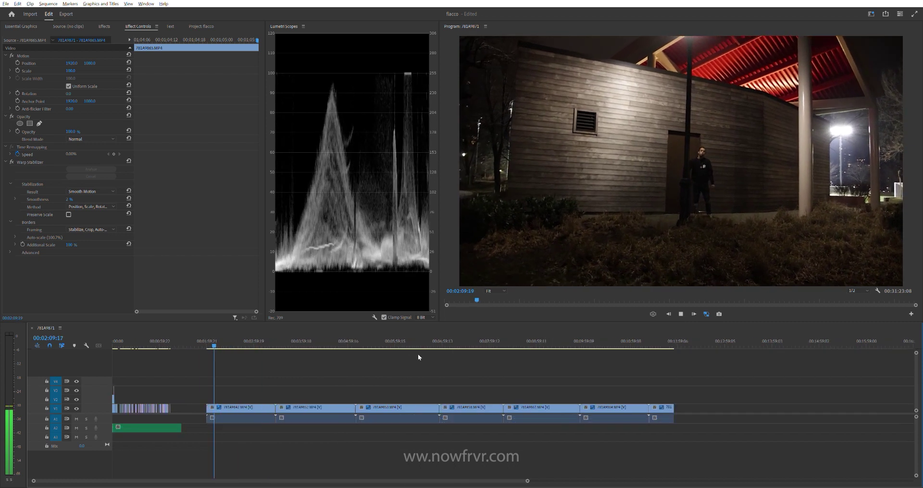
left_click(604, 341)
scroll(518, 342, "down", 2)
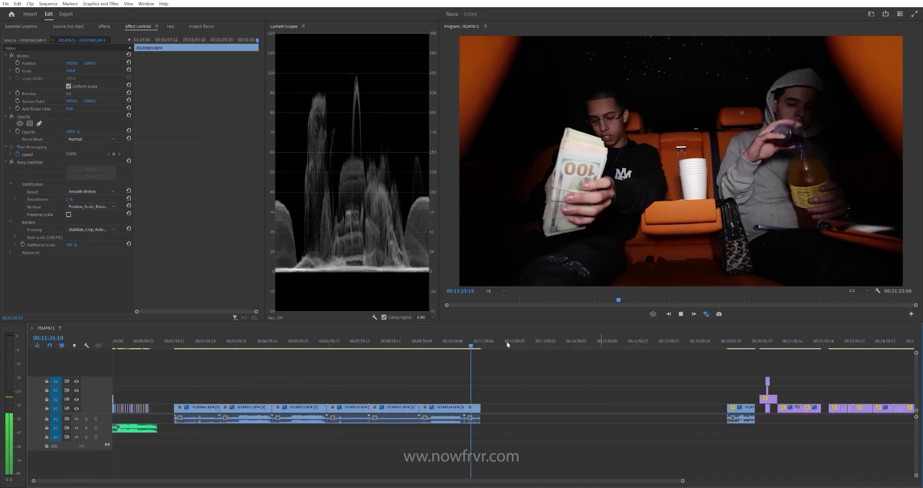
left_click_drag(508, 407, 716, 409)
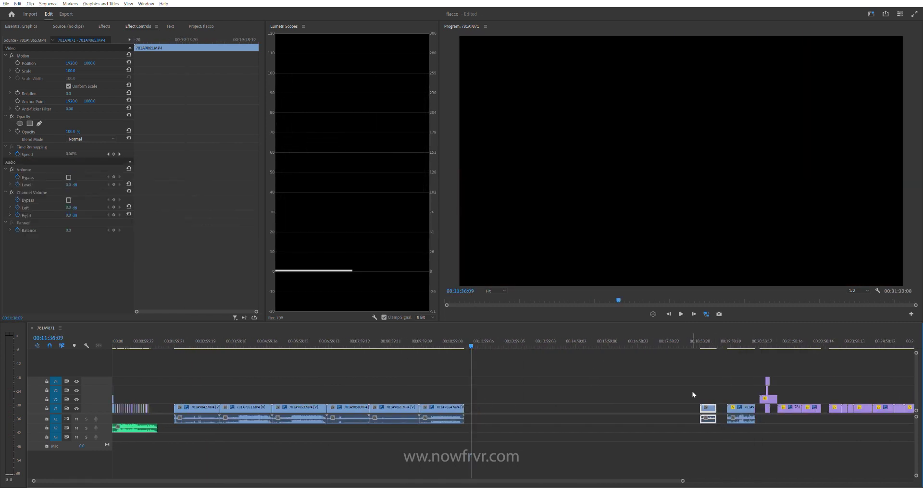
left_click(422, 342)
key("space")
scroll(428, 364, "up", 1)
scroll(536, 337, "up", 1)
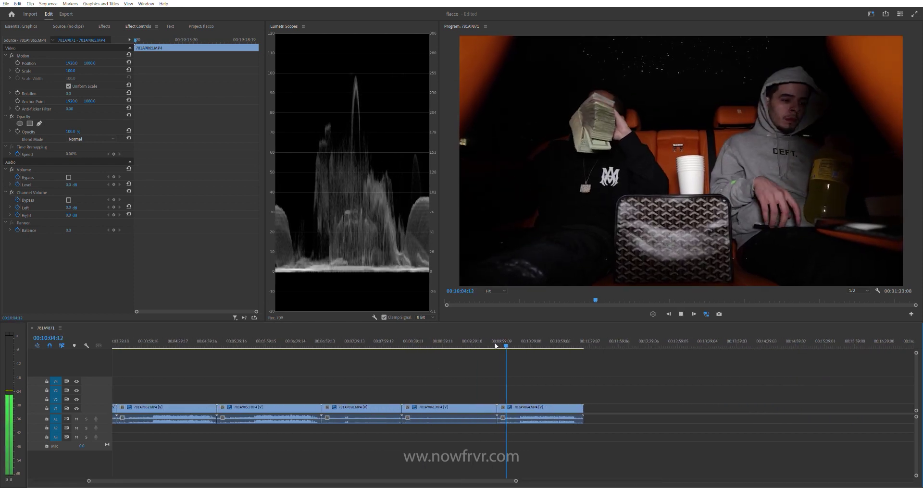
Step: Review the clips between 10:05 and 11:09, then delete the last one, 781A9864
left_click(570, 335)
key("space")
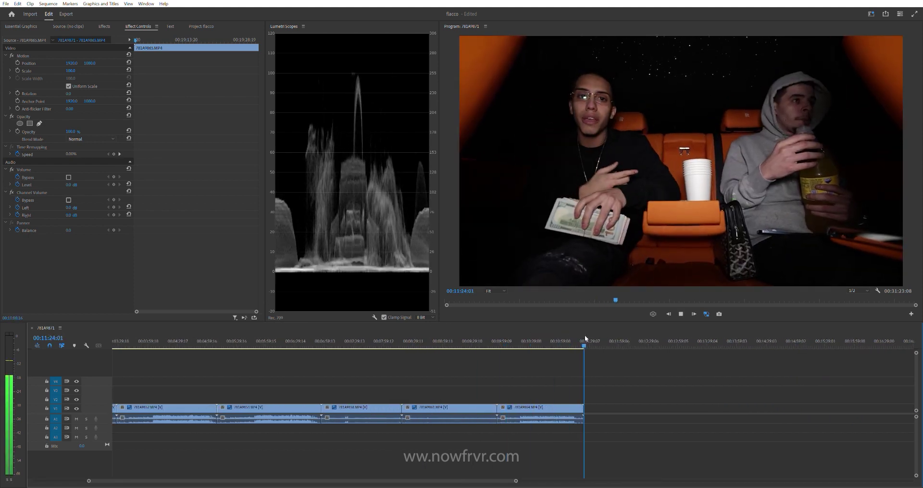
left_click_drag(571, 341, 533, 340)
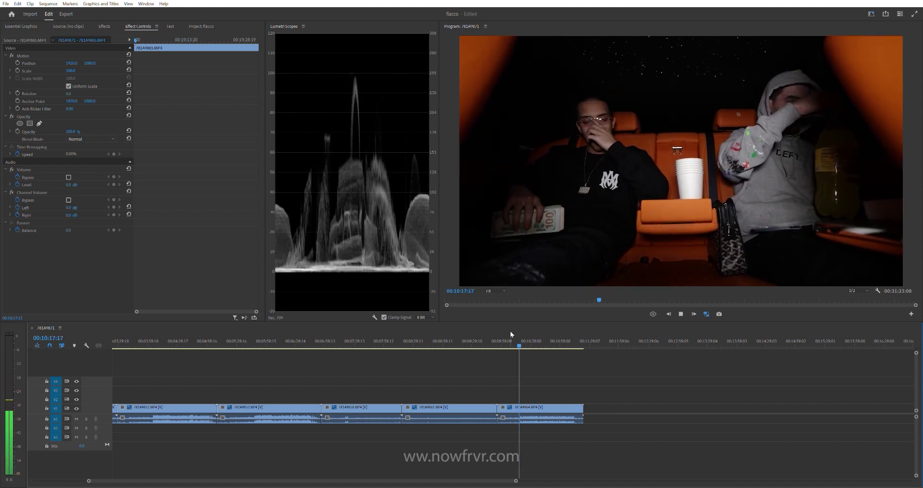
left_click_drag(519, 331, 508, 333)
key("space")
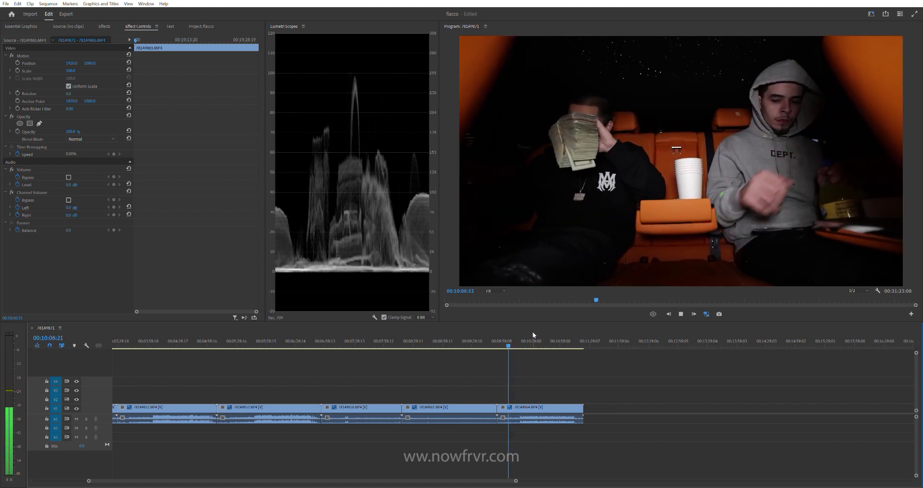
left_click_drag(538, 331, 557, 332)
left_click(574, 339)
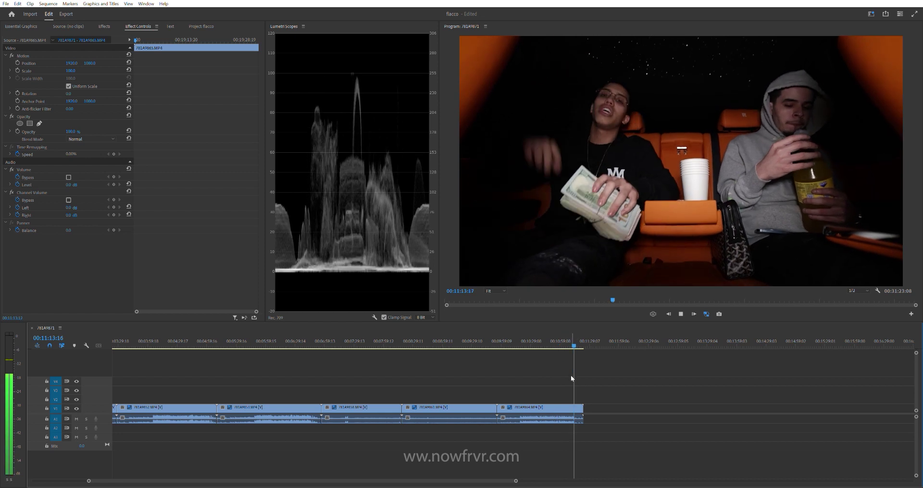
key("Delete")
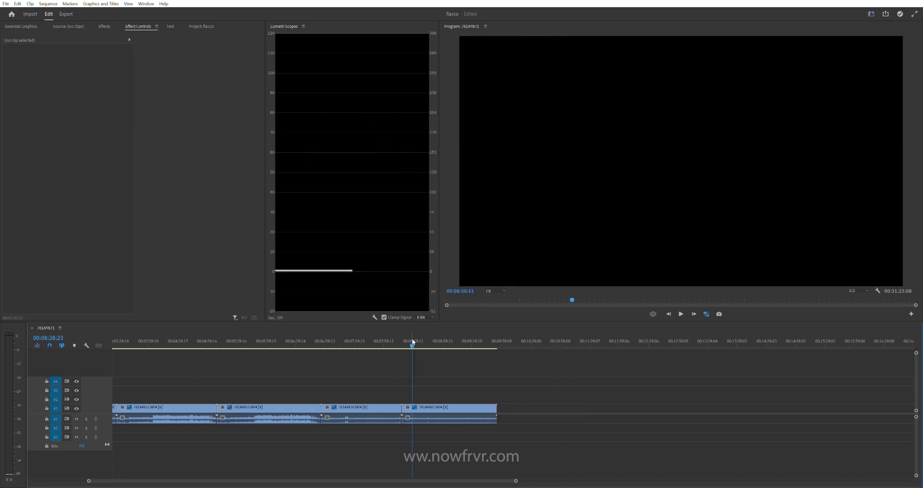
key("space")
Step: Locate the upside-down lounge clip 781A9861 and rotate it 180° so it plays upright
left_click_drag(413, 342, 465, 341)
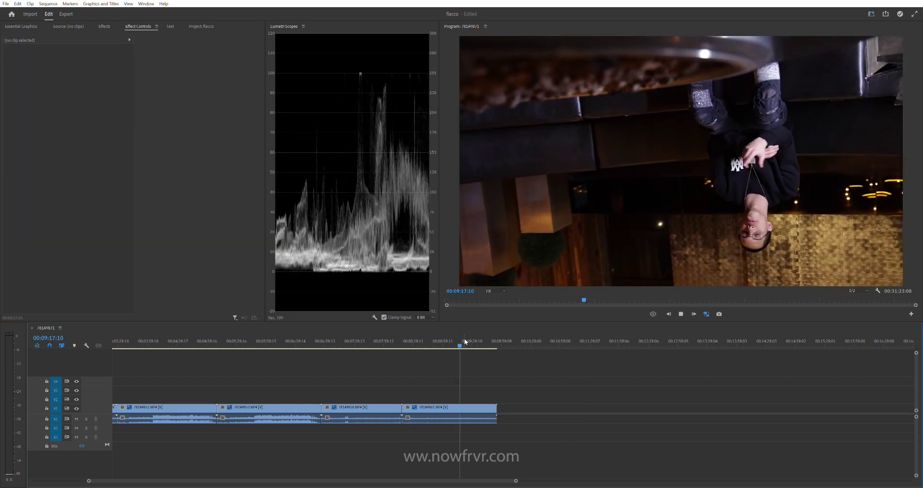
scroll(470, 361, "up", 2)
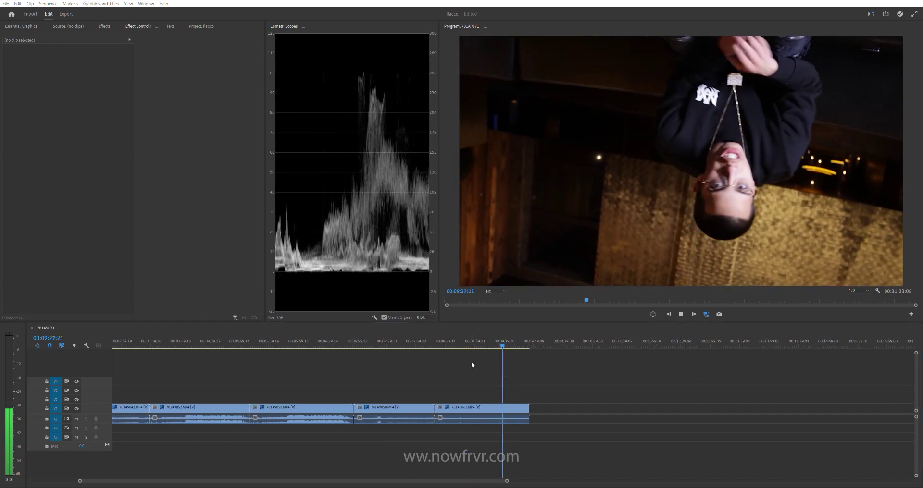
scroll(471, 361, "down", 3)
left_click(434, 341)
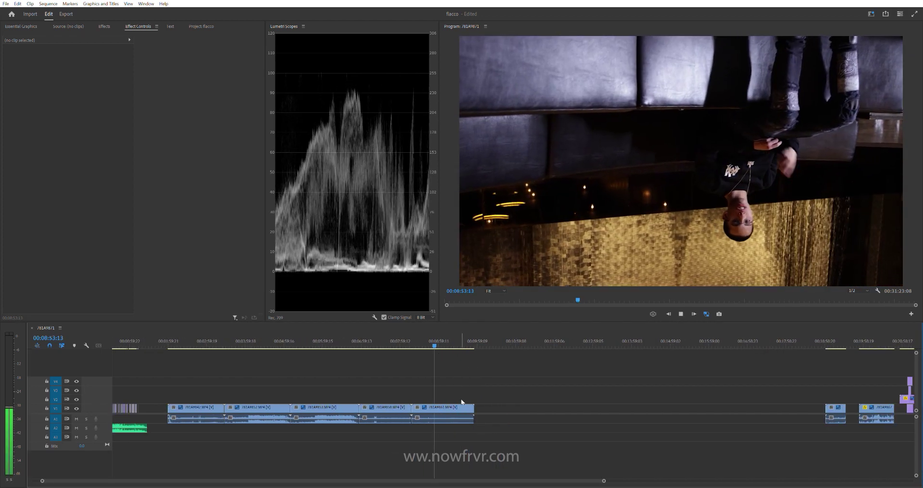
left_click(449, 341)
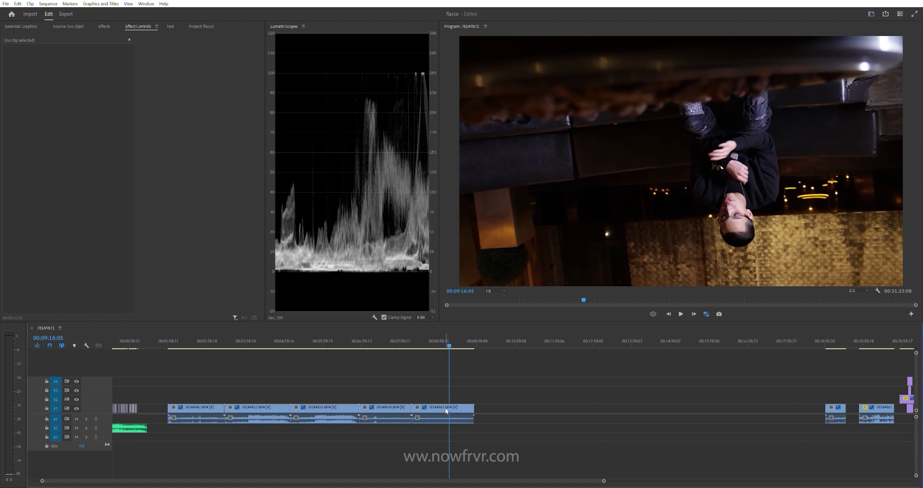
left_click(447, 409)
left_click_drag(68, 93, 66, 93)
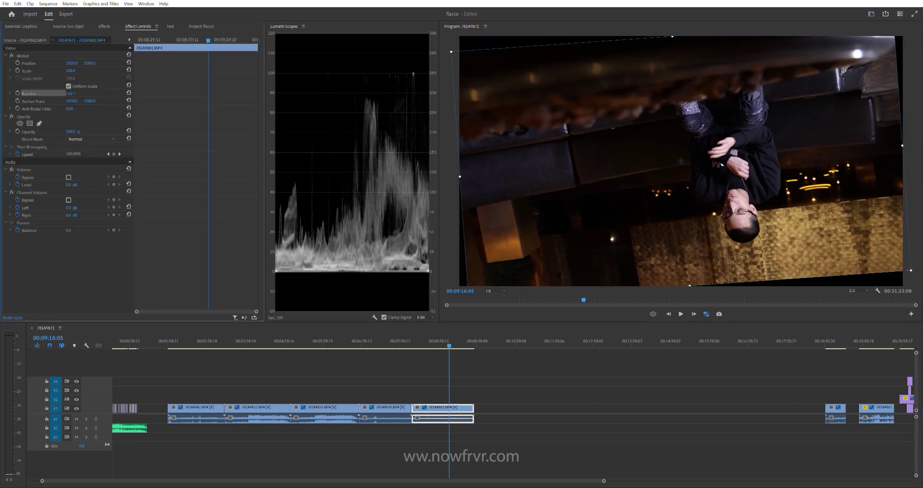
key("Return")
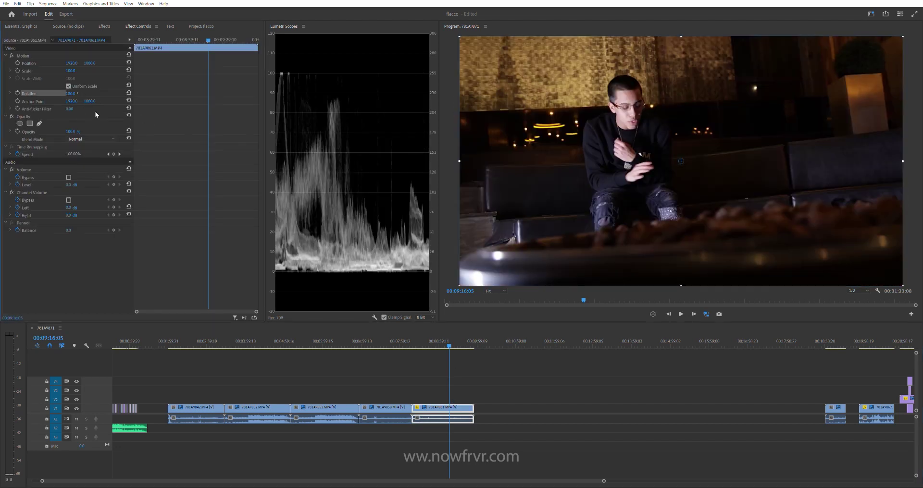
left_click(457, 390)
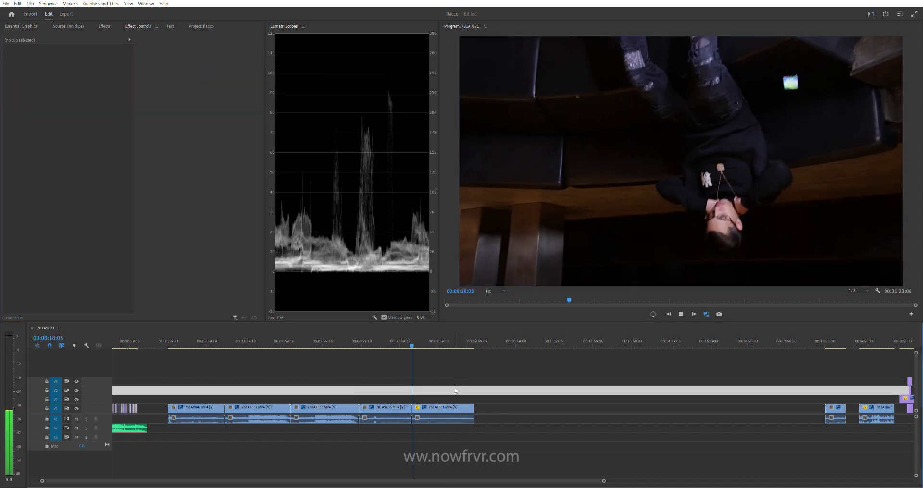
key("space")
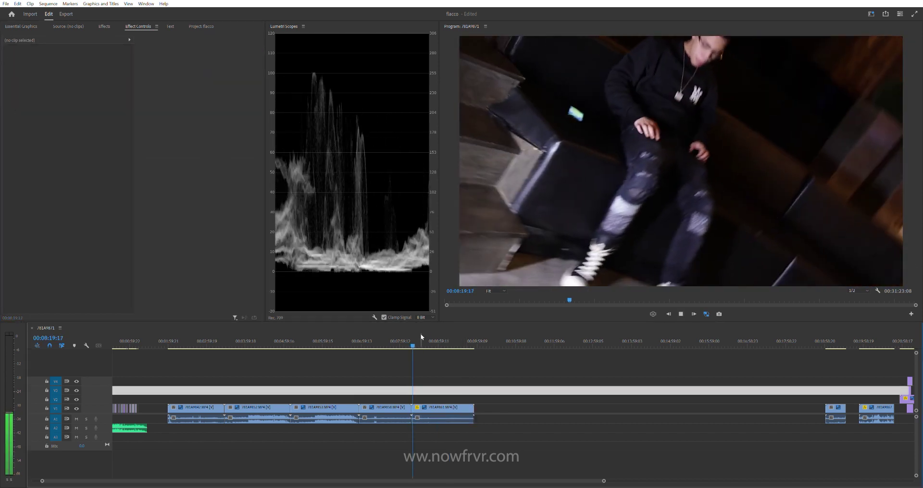
Step: Trim the clip's start to the playhead at about 8:48 and lift it onto V4
left_click_drag(418, 332, 429, 332)
key("space")
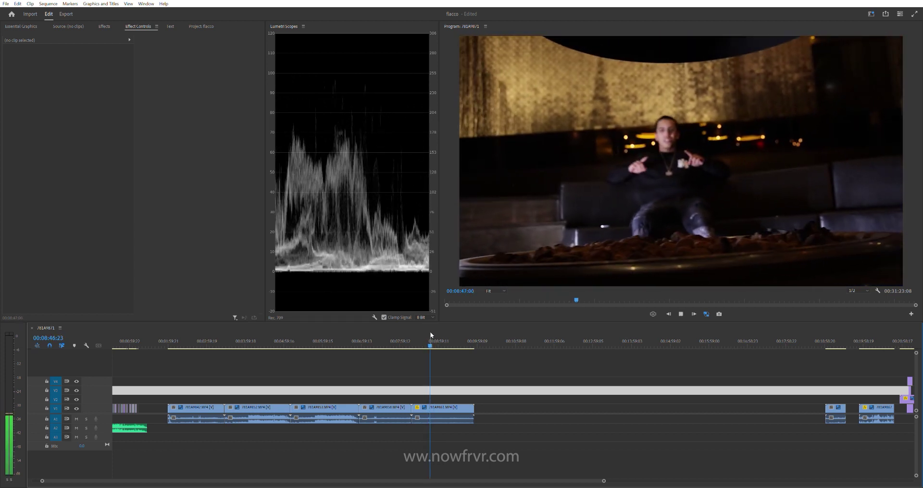
key("space")
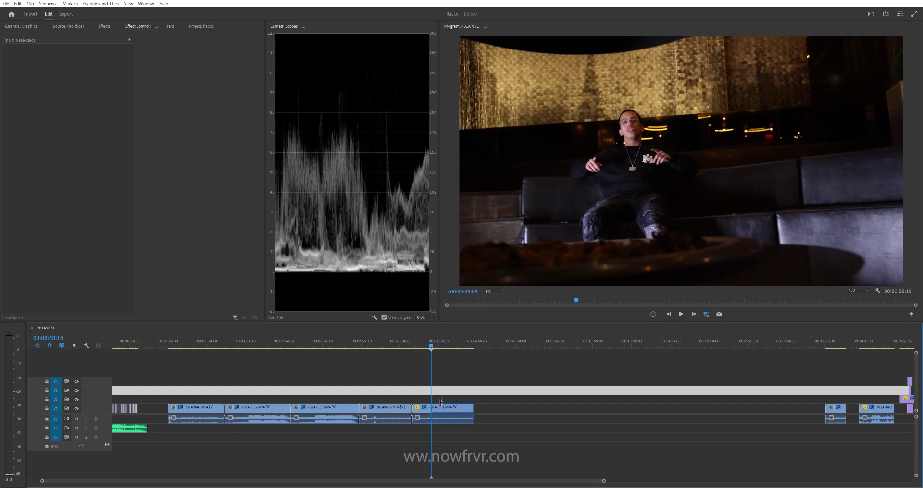
left_click_drag(441, 402, 432, 403)
left_click_drag(146, 360, 136, 372)
scroll(136, 372, "up", 5)
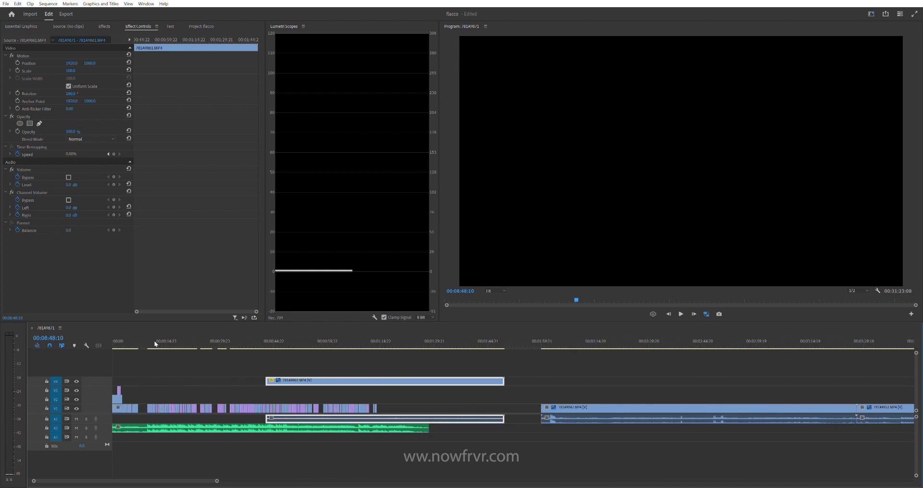
Step: Slide the V4 lounge clip left to the playhead at about 0:11
left_click(149, 343)
key("space")
left_click_drag(292, 381, 179, 379)
key("space")
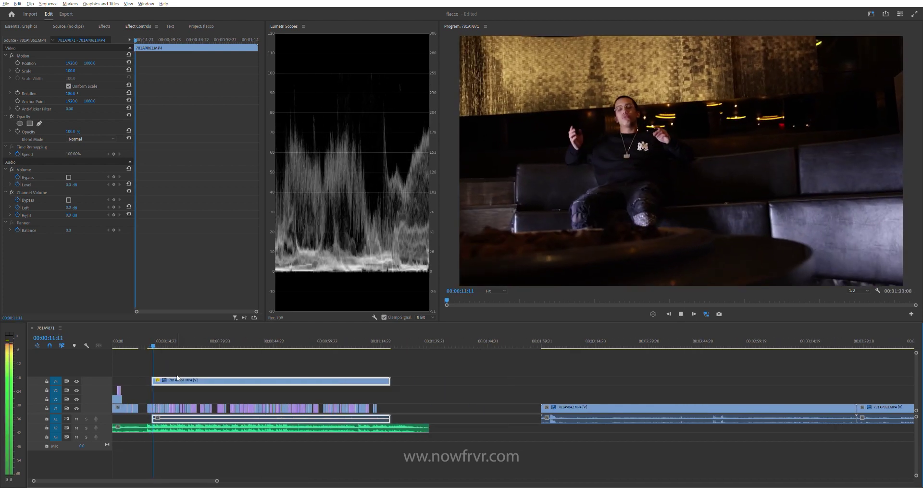
scroll(189, 376, "up", 3)
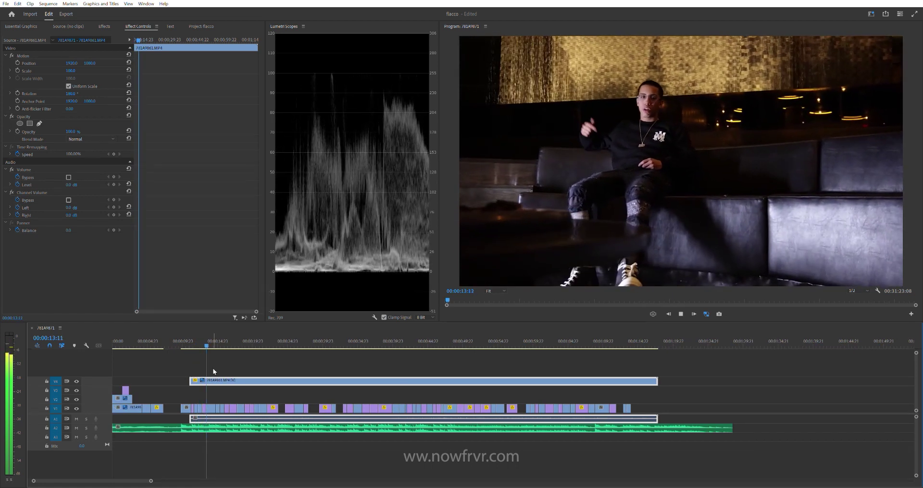
scroll(213, 368, "up", 3)
key("space")
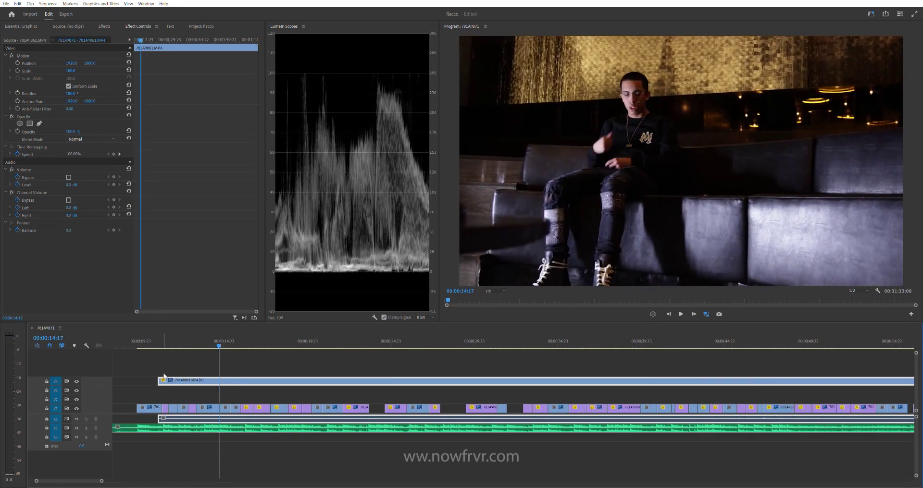
scroll(165, 379, "down", 3)
Step: Extend the V4 clip's start to 00:00:00:00, unlink its audio, and play from the beginning
left_click_drag(219, 381, 146, 378)
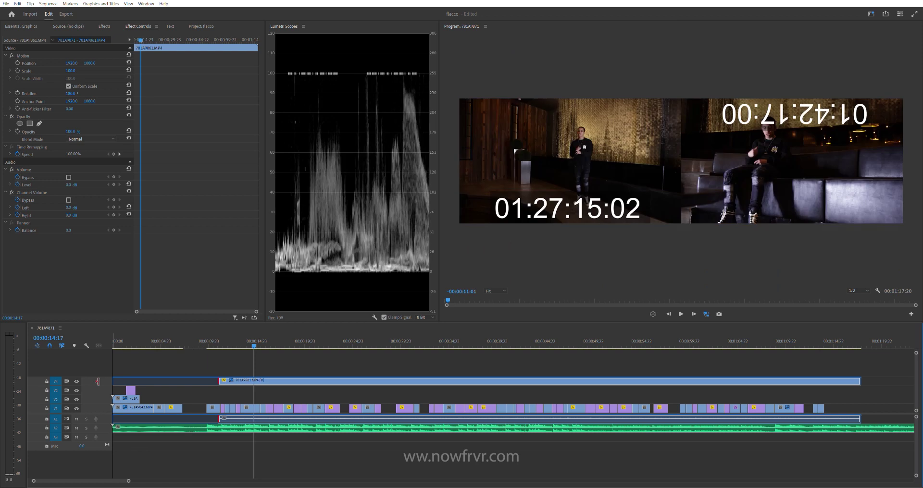
key("ctrl+l")
left_click(167, 382)
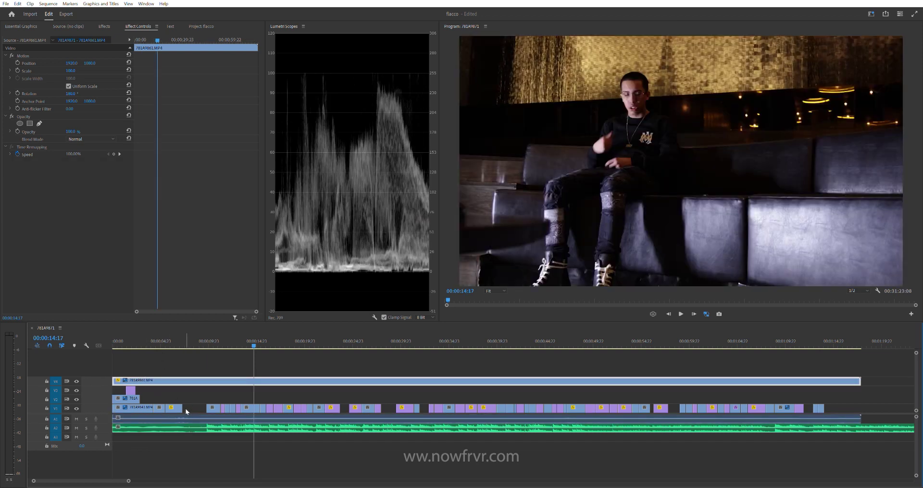
left_click(159, 359)
key("Home")
key("space")
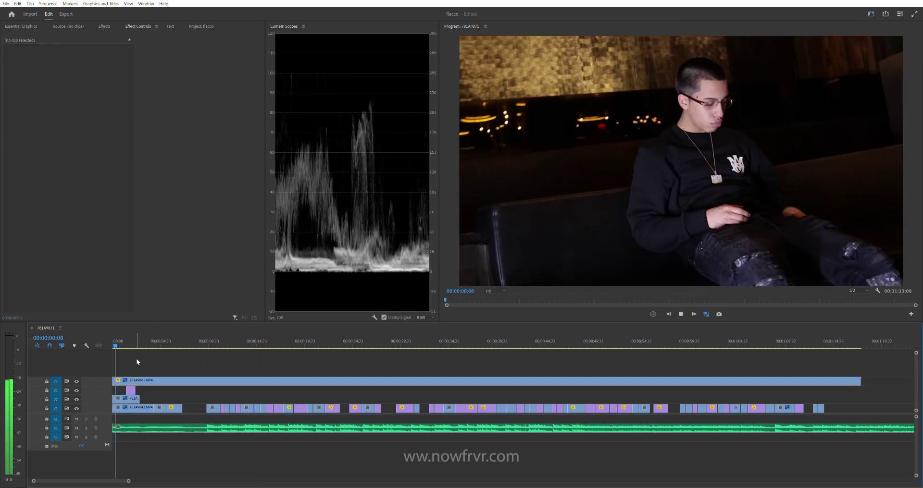
key("=")
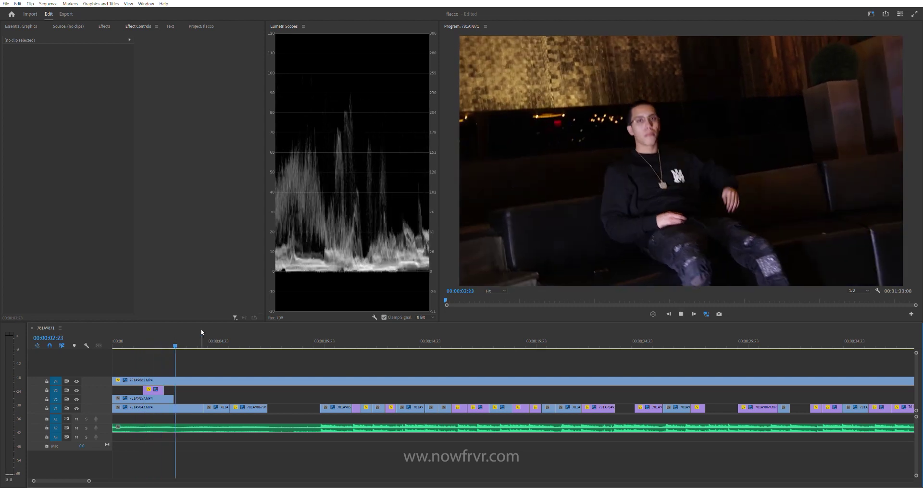
left_click_drag(205, 339, 279, 332)
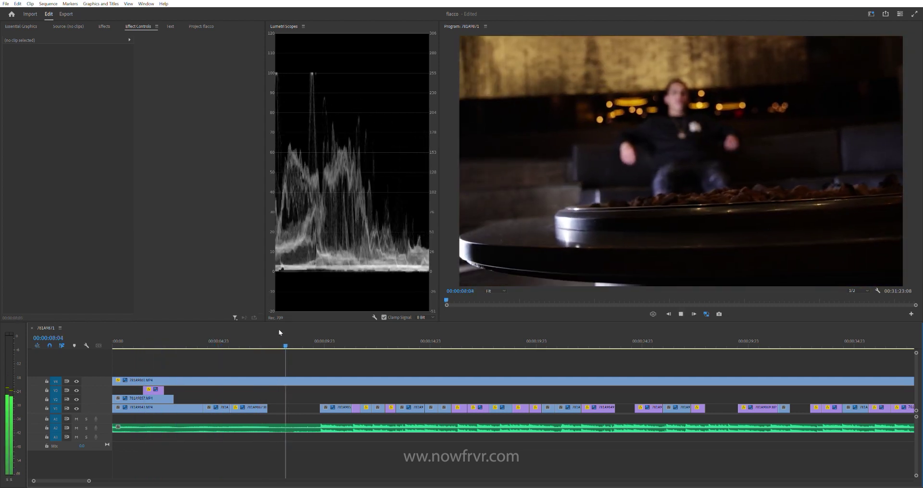
key("space")
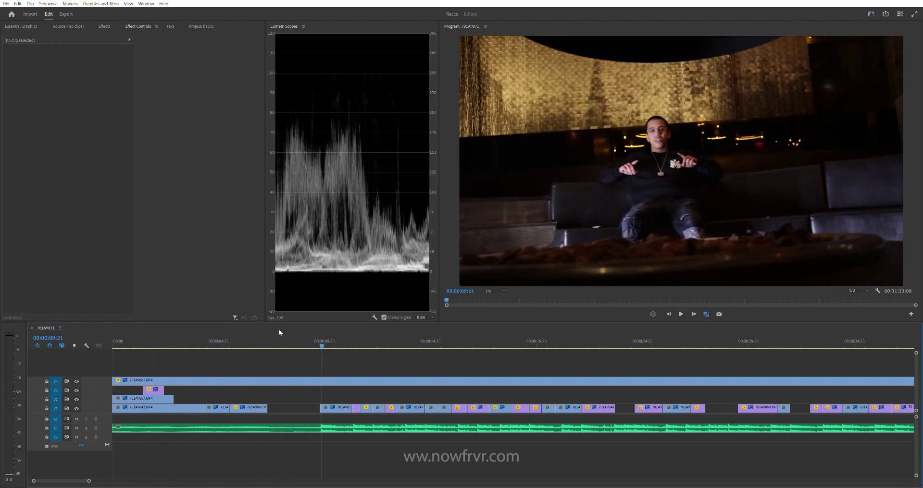
Step: Trim the V4 clip's start to the playhead at 00:00:20:21 and review the cut
key("space")
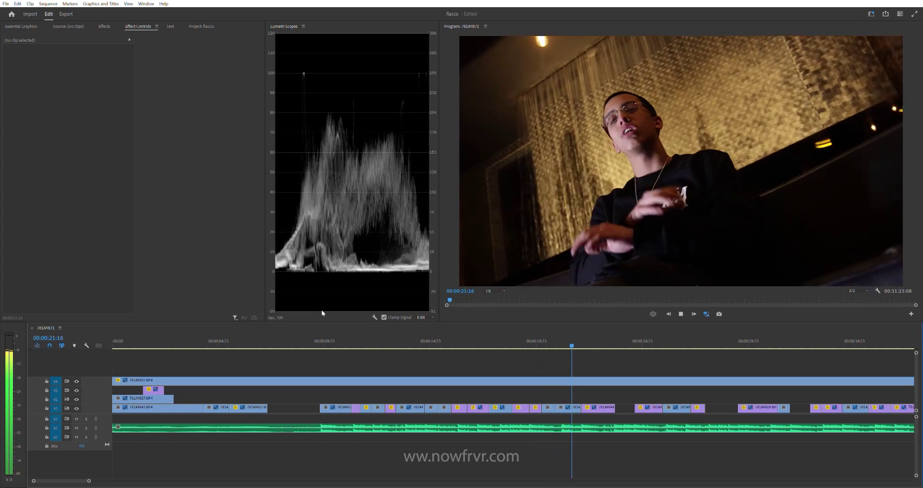
key("space")
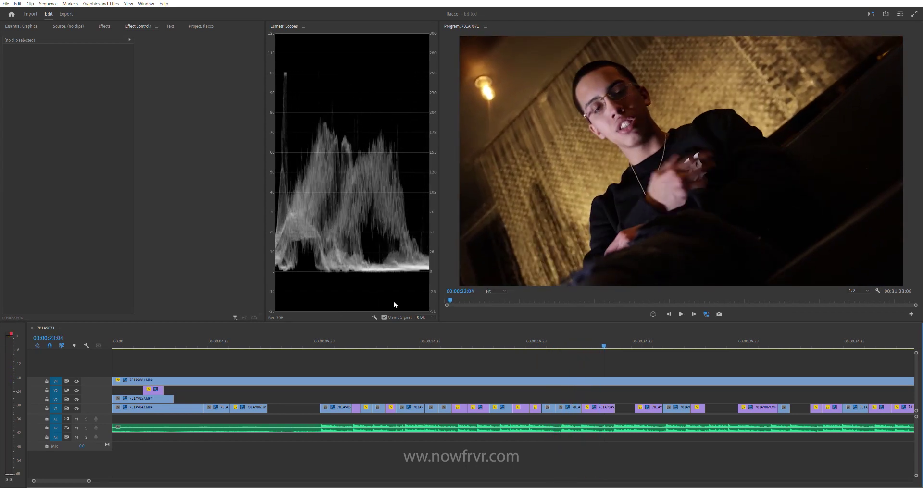
mouse_move(571, 338)
left_mouse_down()
mouse_move(557, 338)
mouse_move(565, 339)
left_mouse_up()
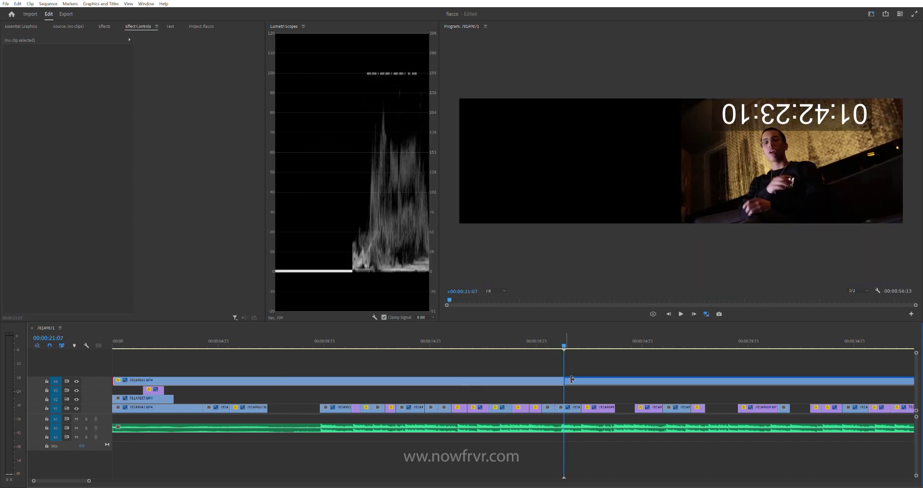
left_click_drag(130, 381, 563, 380)
left_click(553, 339)
key("space")
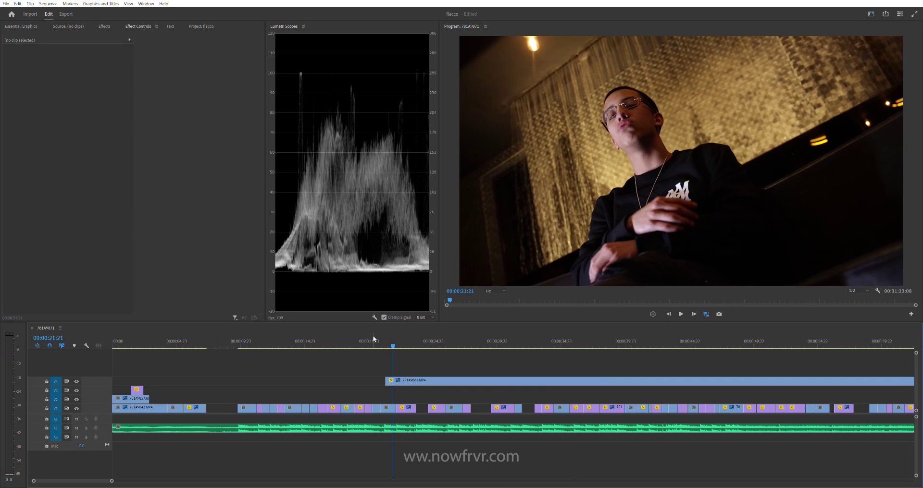
left_click(373, 337)
key("equal")
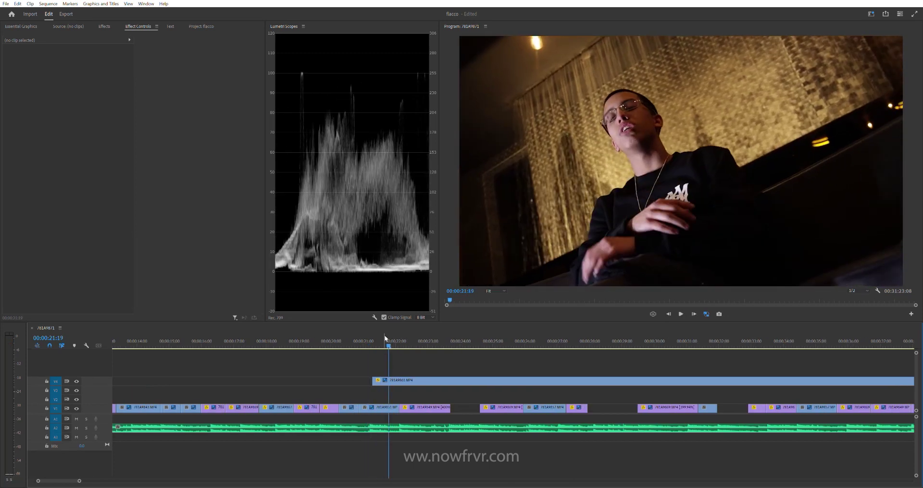
key("space")
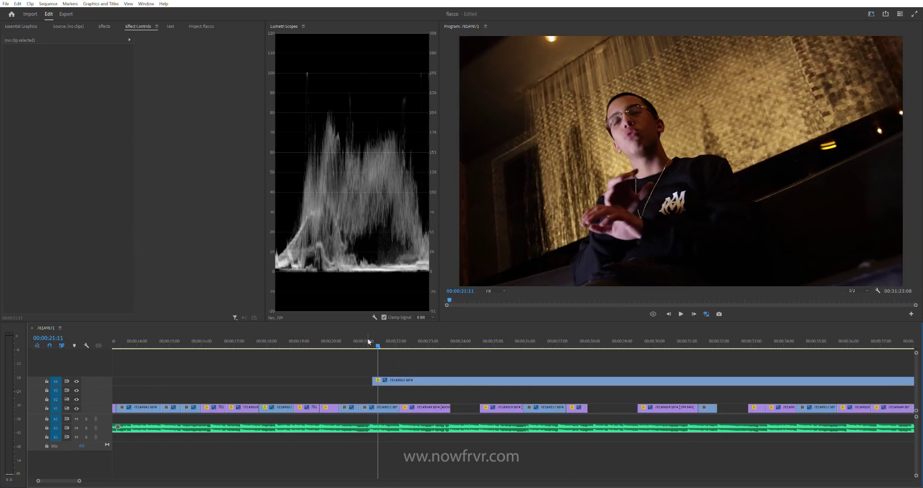
key("space")
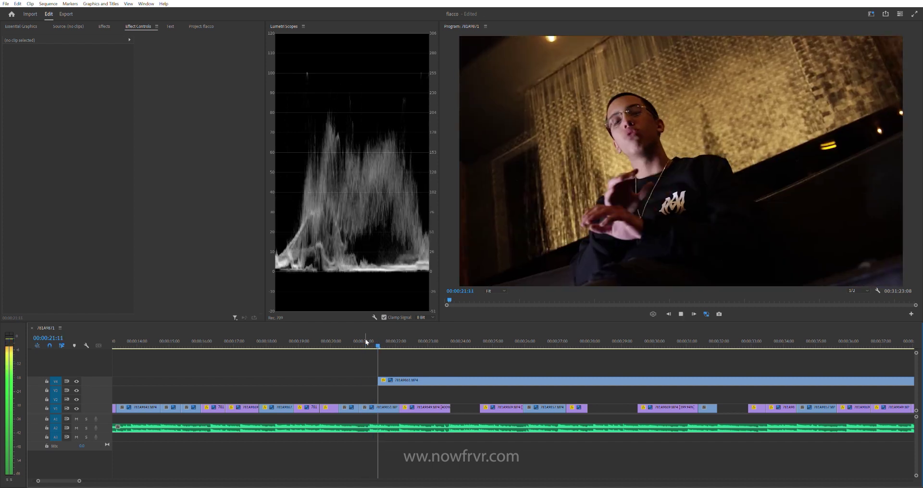
Step: Extend the V4 clip's start slightly earlier and replay the edit from 21:08
left_click_drag(371, 342, 379, 342)
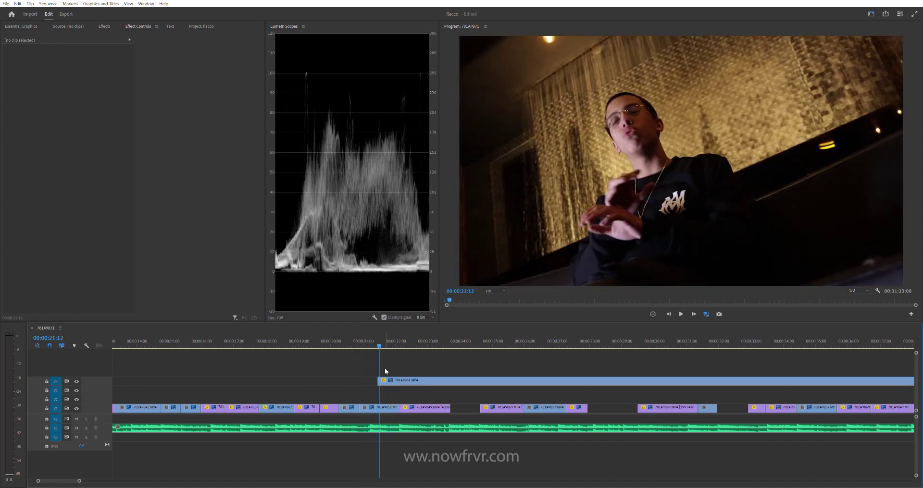
left_click_drag(384, 379, 379, 380)
left_click(365, 342)
key("space")
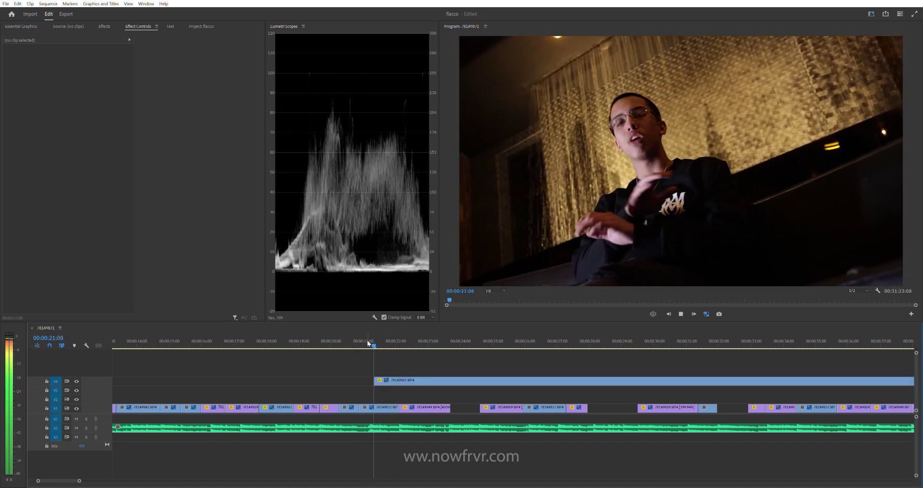
left_click(383, 380)
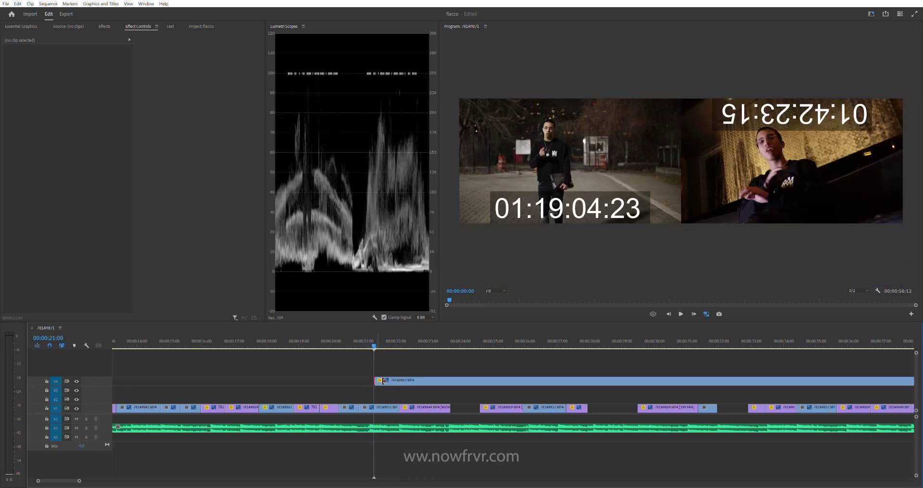
key("space")
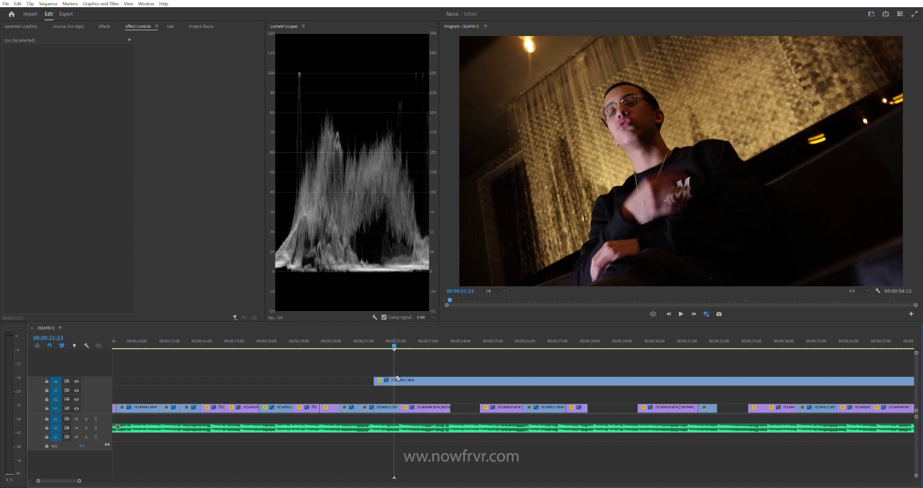
key("space")
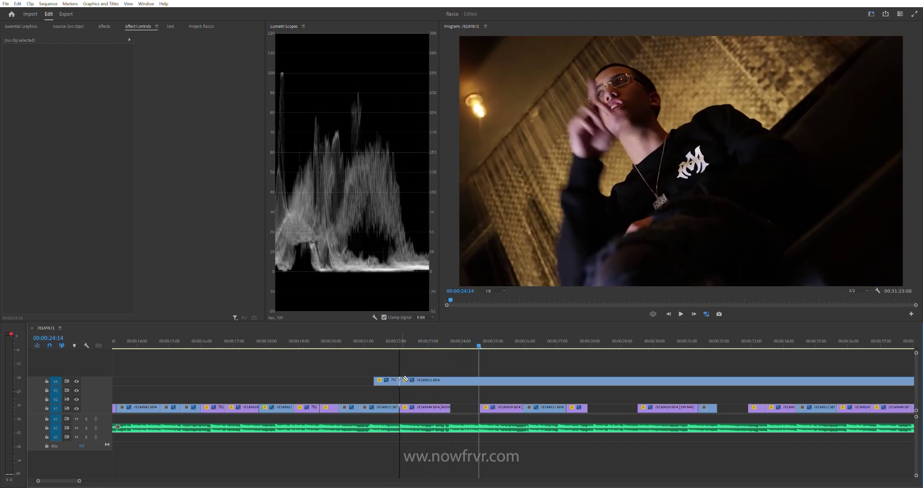
Step: Trim the V4 clip's start later, opening a gap that resumes around 00:00:23:20
left_click_drag(408, 378, 450, 379)
left_click(451, 338)
key("space")
scroll(446, 376, "down", 2)
key("space")
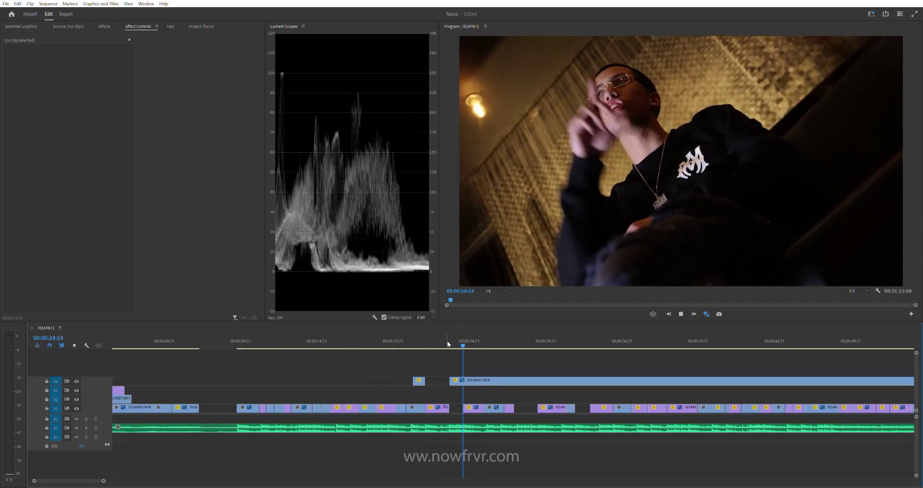
Step: Trim the long V4 clip's start later again and review playback from about 26 seconds
scroll(466, 383, "down", 2)
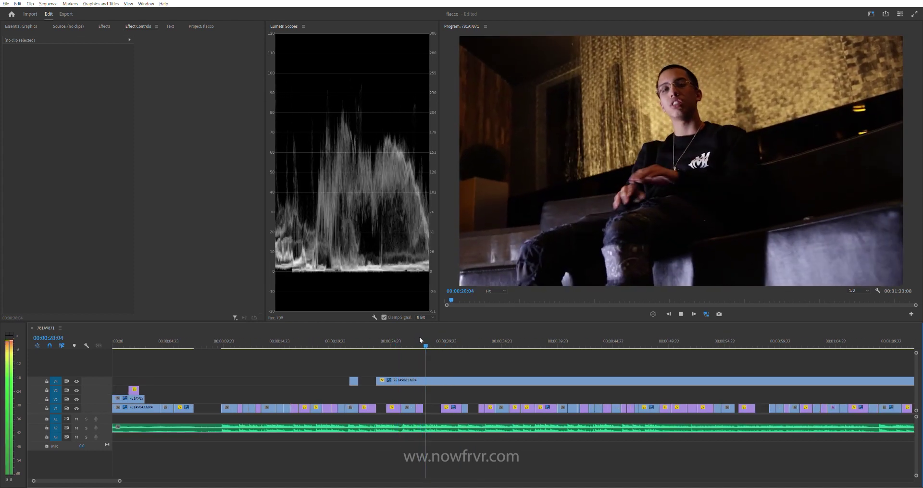
key("space")
left_click_drag(380, 379, 423, 379)
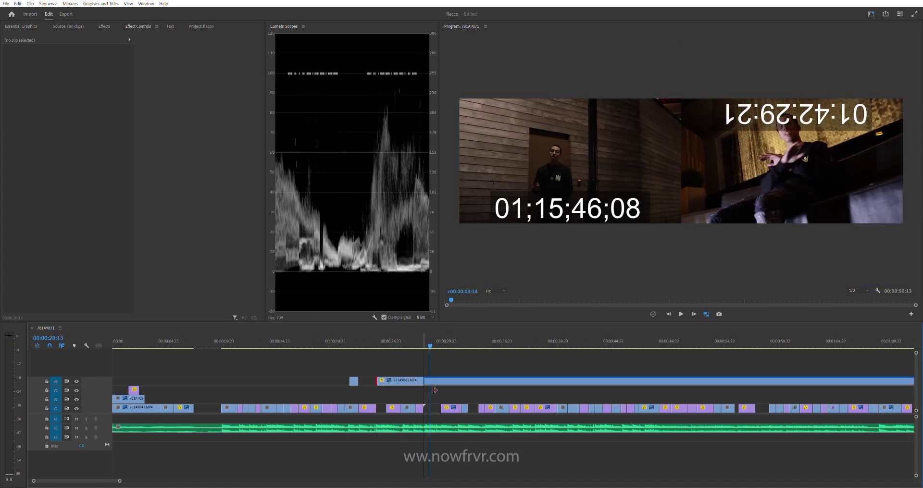
left_click(412, 341)
key("space")
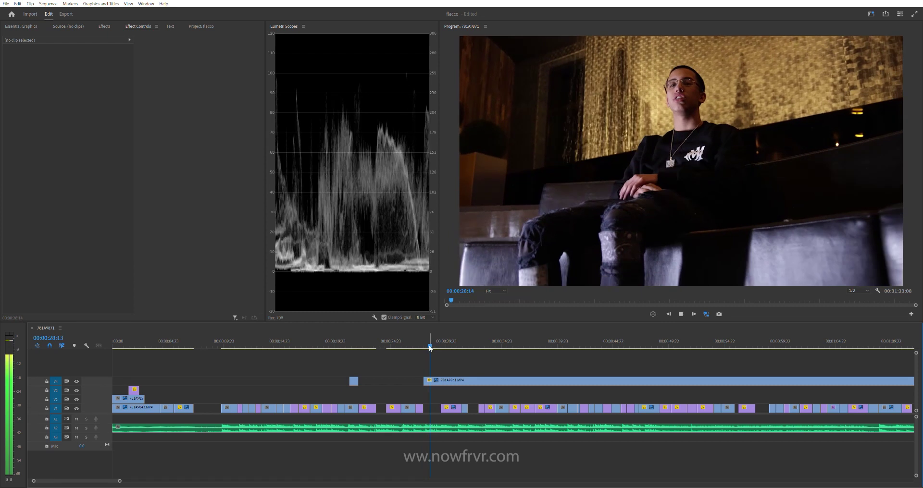
left_click(407, 344)
key("space")
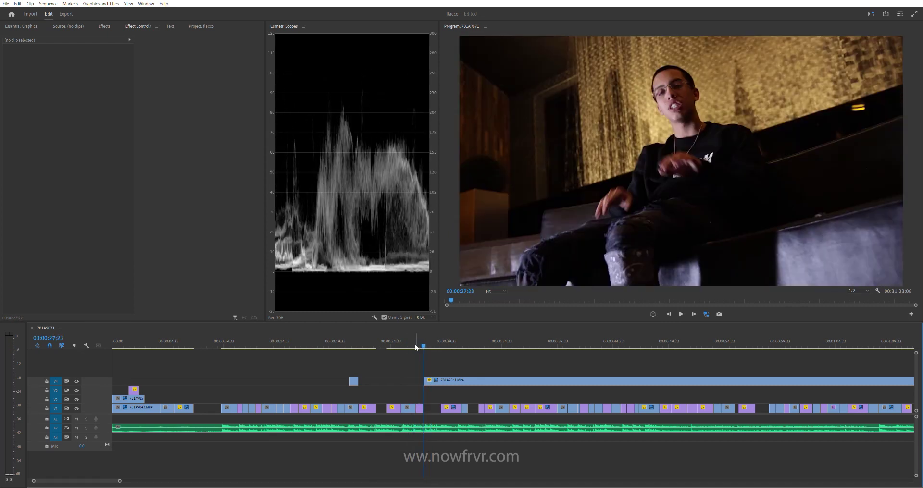
key("space")
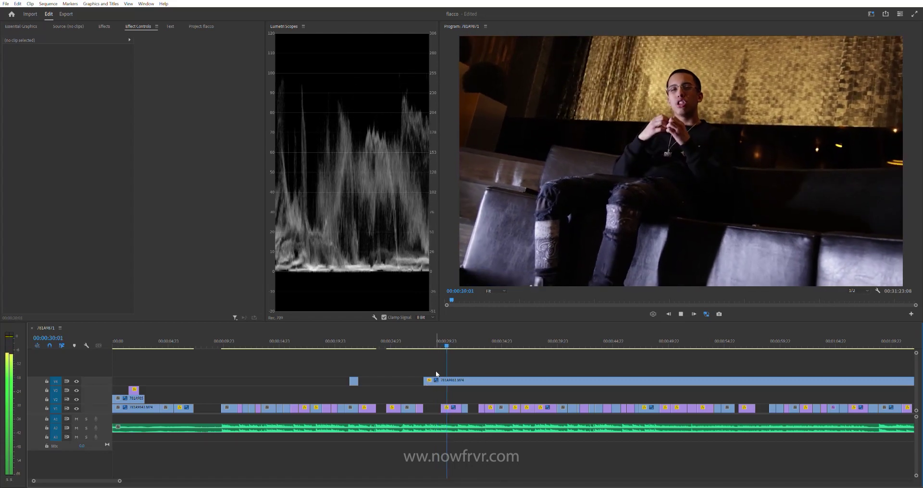
scroll(440, 366, "down", 2)
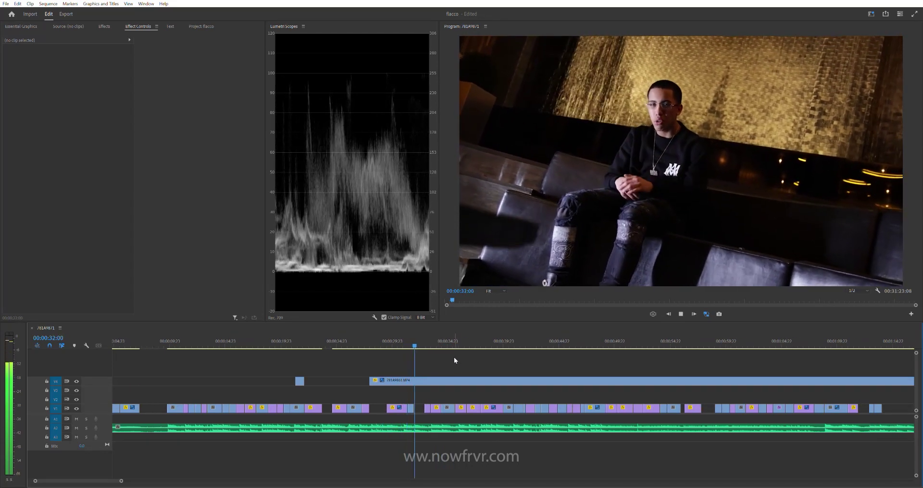
key("space")
Step: Push the V4 clip's start to about 00:00:32 and play back the new edit
mouse_move(369, 375)
left_mouse_down()
mouse_move(439, 378)
mouse_move(414, 384)
left_mouse_up()
left_click(408, 348)
key("space")
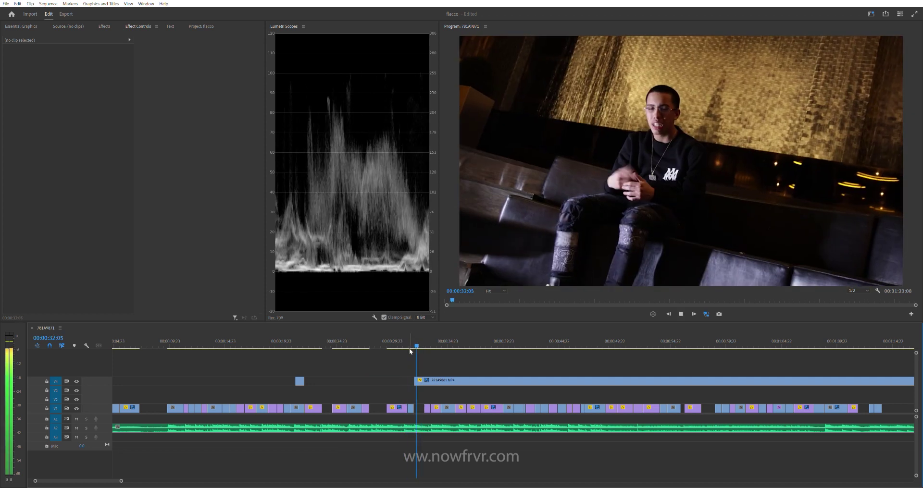
key("space")
key("c")
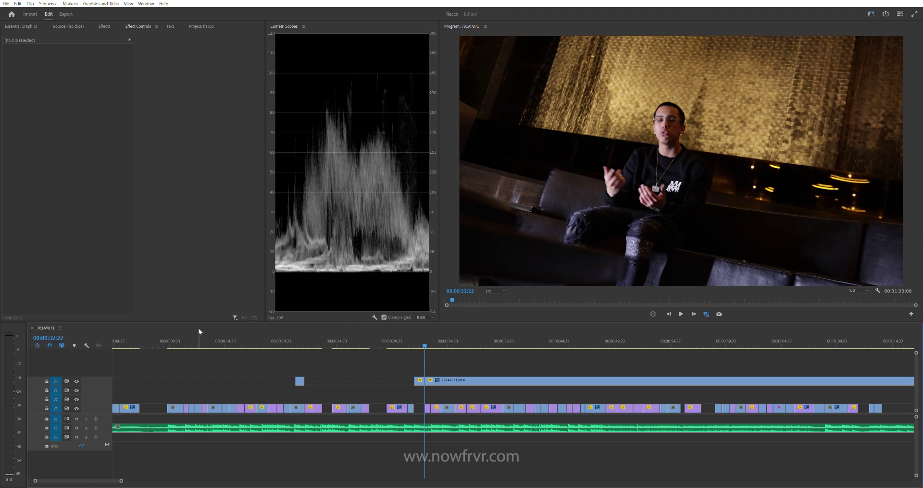
left_click(293, 342)
key("space")
key("=")
key("=")
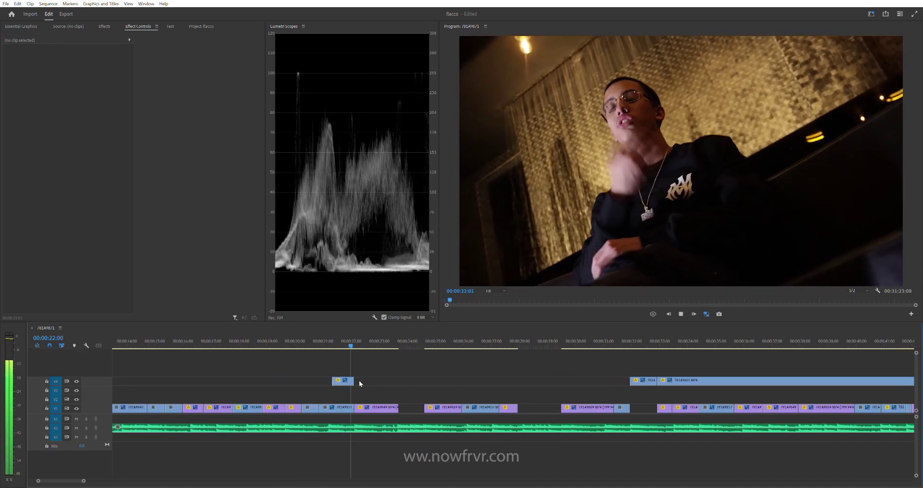
Step: Shorten the short V4 piece's end to 21:20 and play it back
left_click(324, 339)
left_click(325, 339)
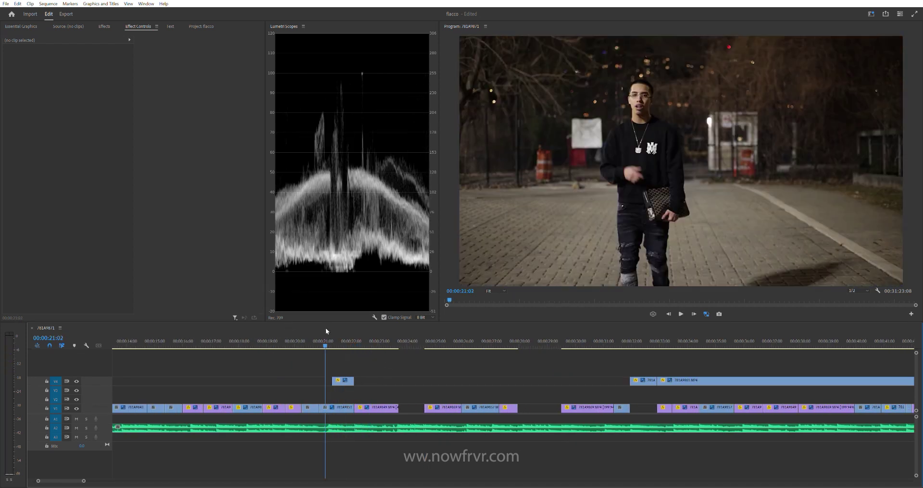
left_click(320, 340)
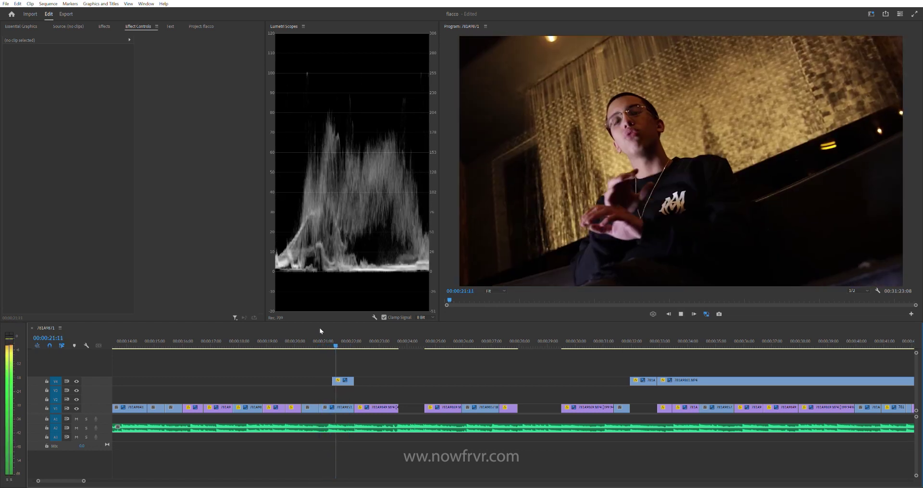
key("space")
left_click_drag(353, 381, 343, 381)
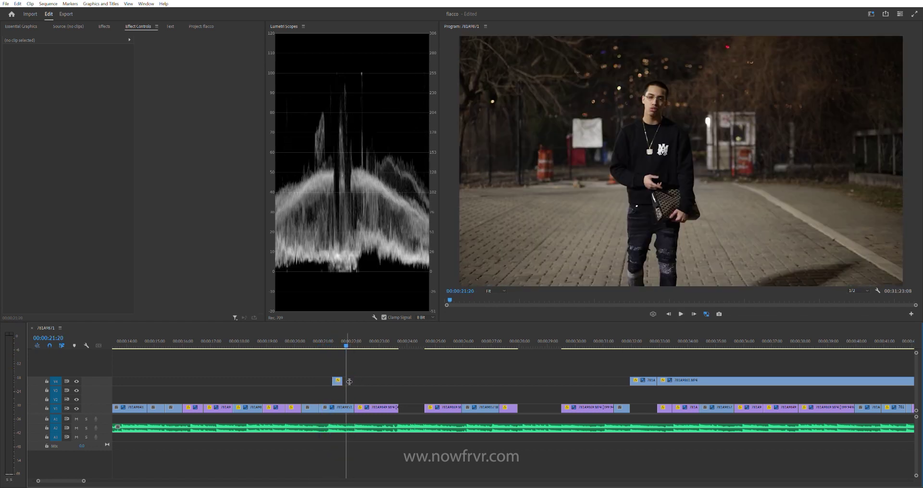
key("Left")
left_click(333, 339)
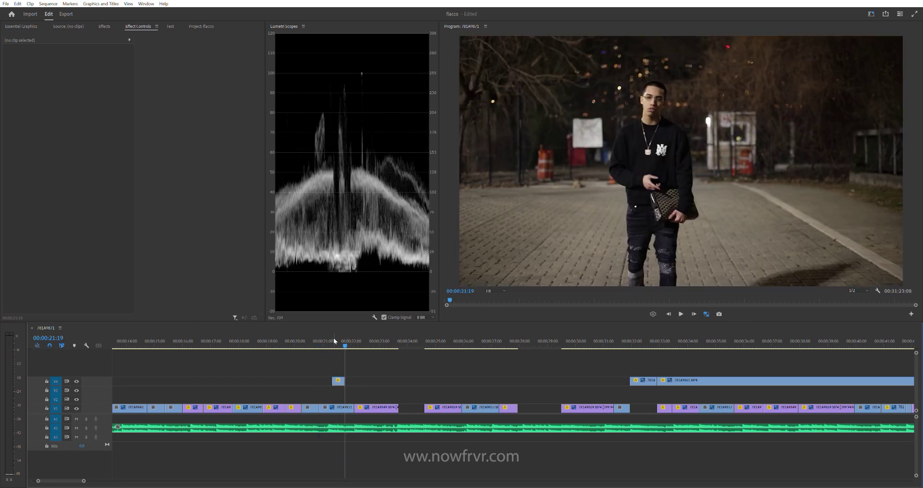
key("space")
Step: Replay the cut around 21 seconds, then move the short V4 clip down onto V2
left_click(347, 337)
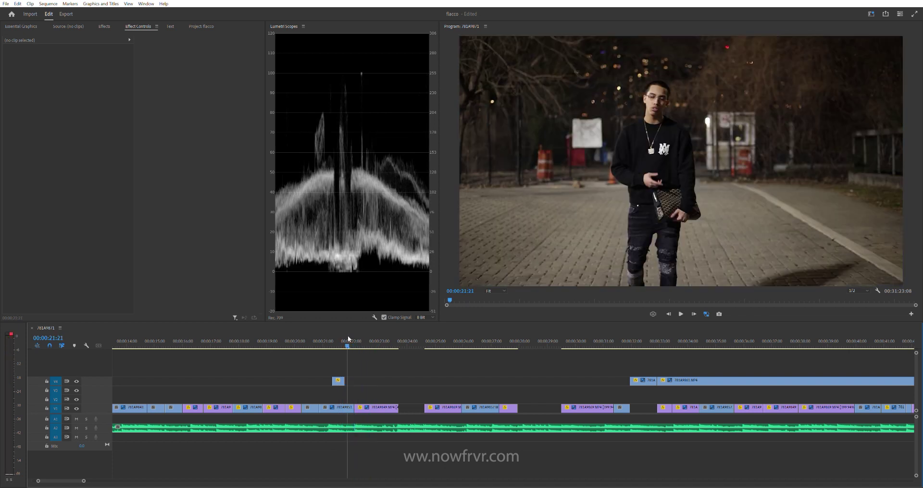
key("space")
left_click(346, 336)
key("space")
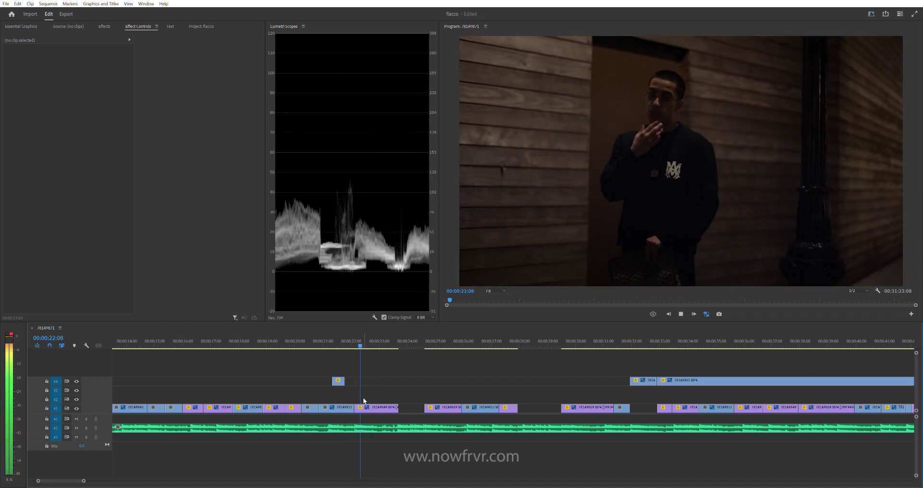
left_click(347, 337)
key("space")
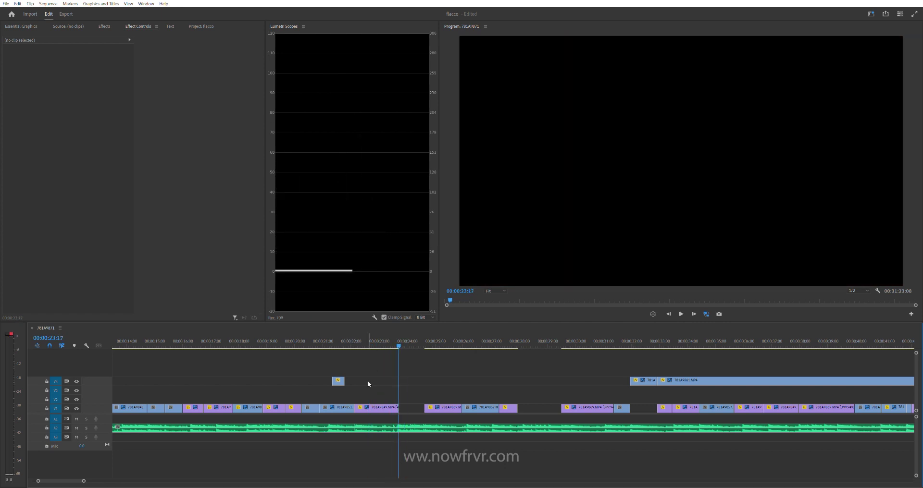
key("Up")
key("space")
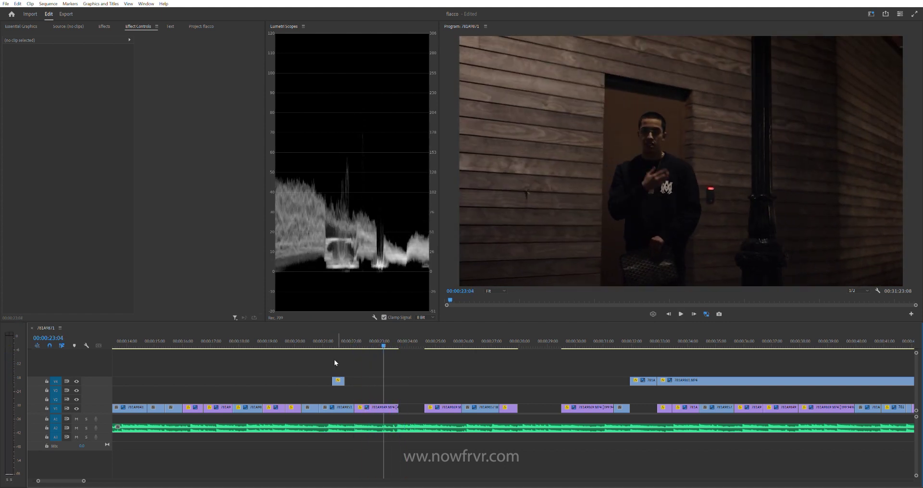
left_click(325, 338)
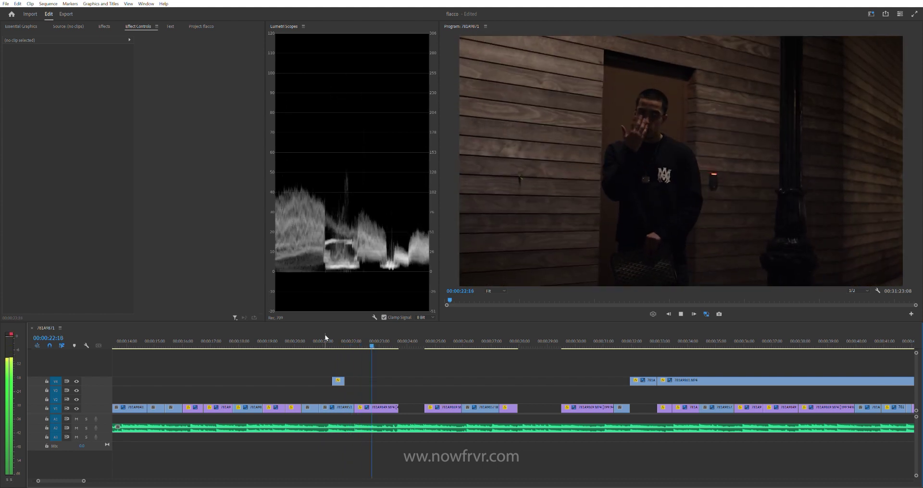
left_click(322, 342)
left_click(328, 346)
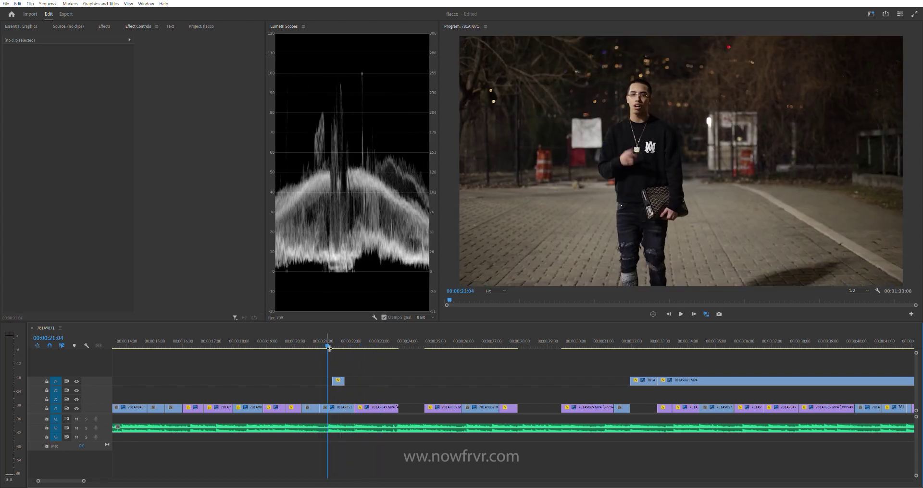
key("space")
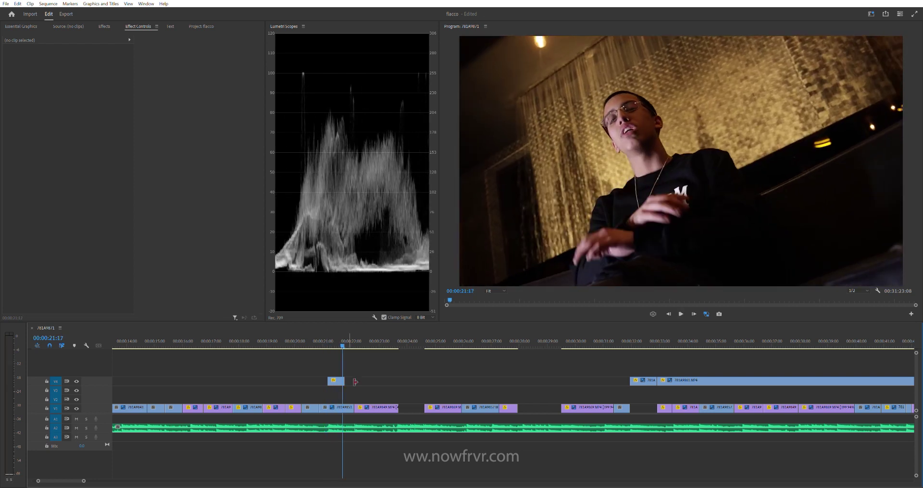
left_click(321, 336)
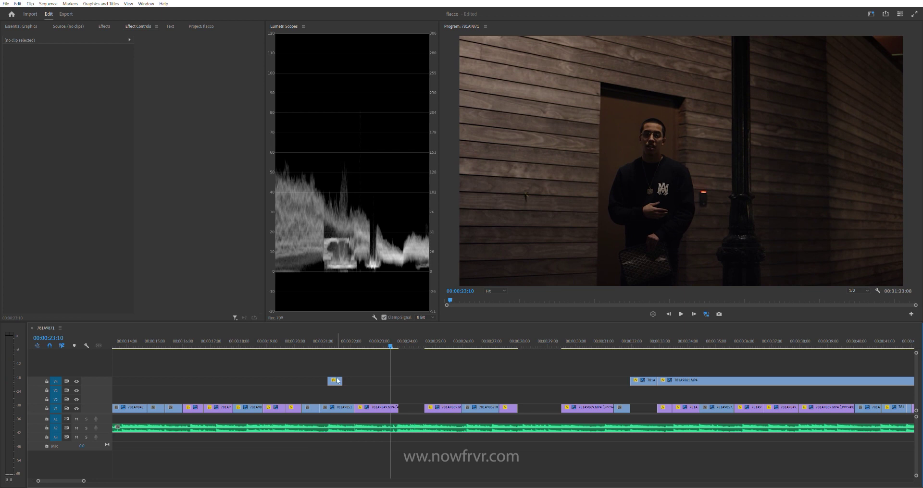
left_click_drag(334, 380, 342, 383)
scroll(473, 356, "down", 3)
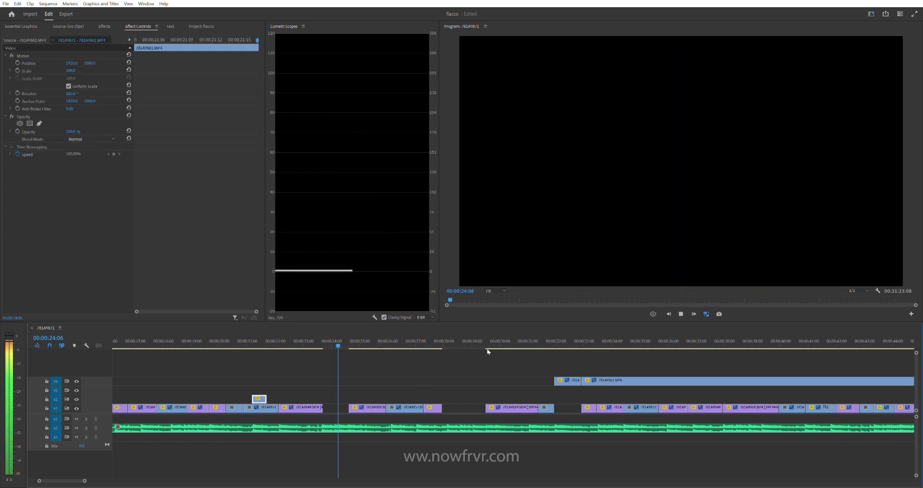
Step: Review the sequence from about 31 seconds and delete the short leftover V4 clip piece
scroll(433, 375, "down", 3)
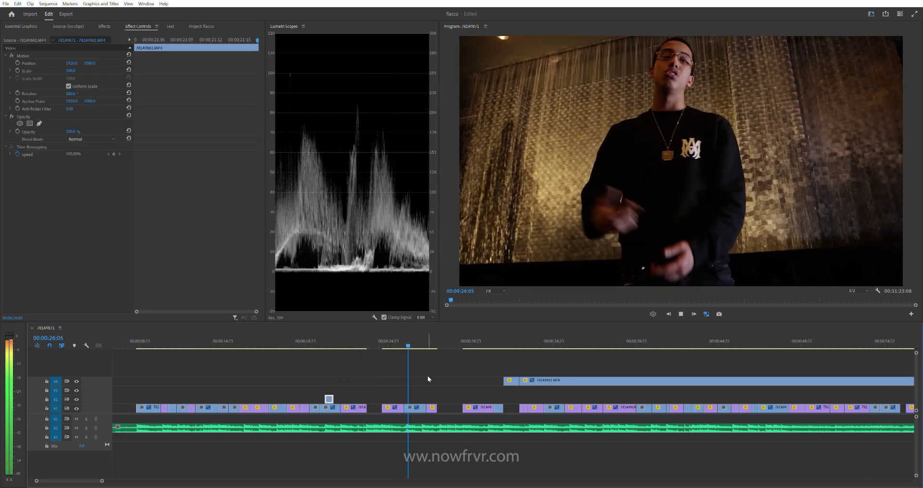
left_click(497, 342)
key("space")
scroll(474, 380, "up", 2)
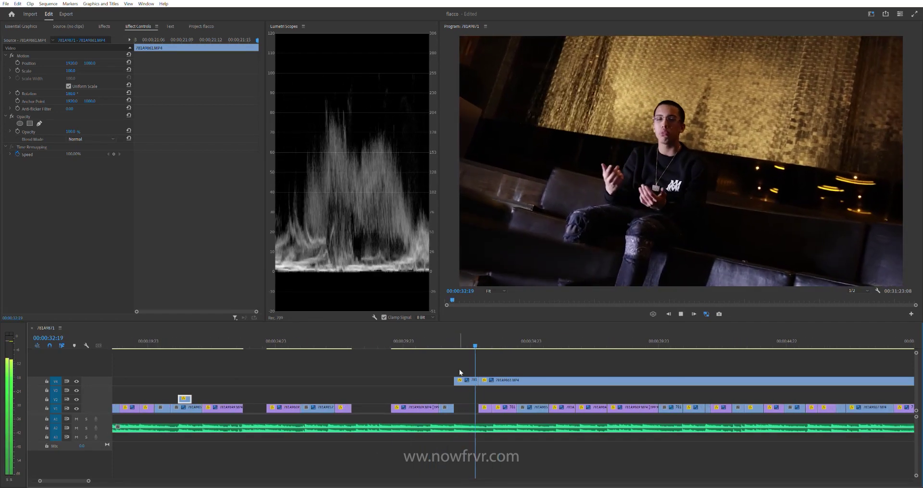
scroll(489, 366, "down", 2)
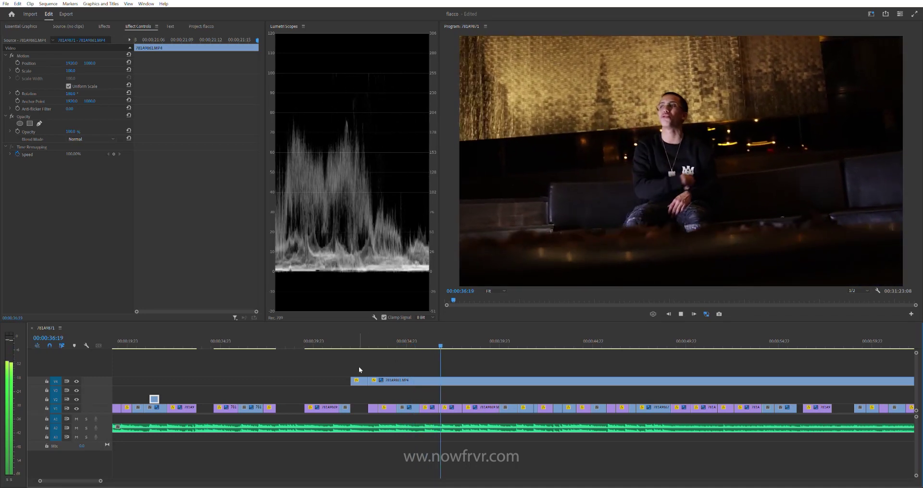
key("Delete")
Step: Trim the long V4 clip's start to about 33 seconds, then slightly later, reviewing each trim
left_click_drag(370, 336, 375, 332)
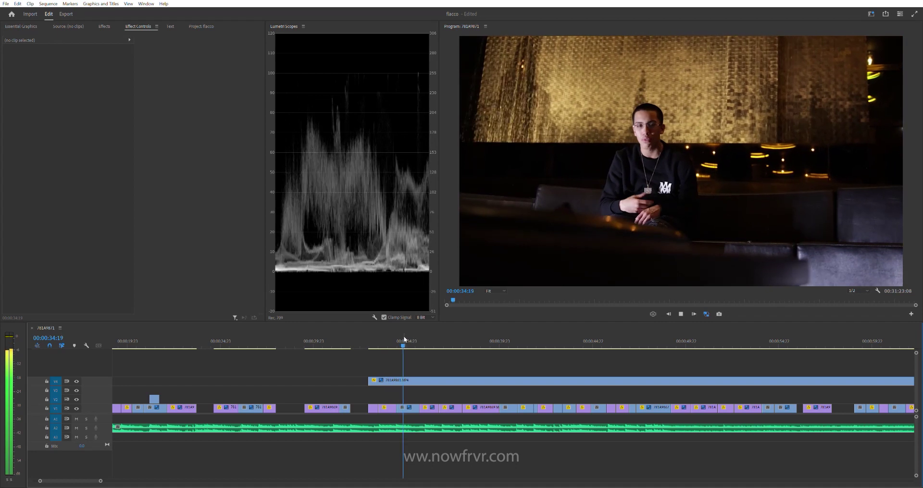
key("space")
left_click_drag(370, 380, 407, 380)
key("space")
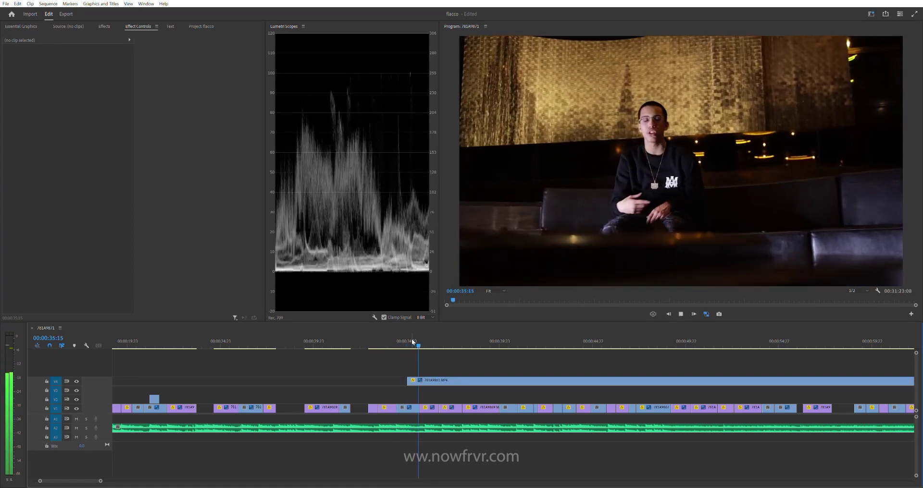
key("space")
left_click(408, 338)
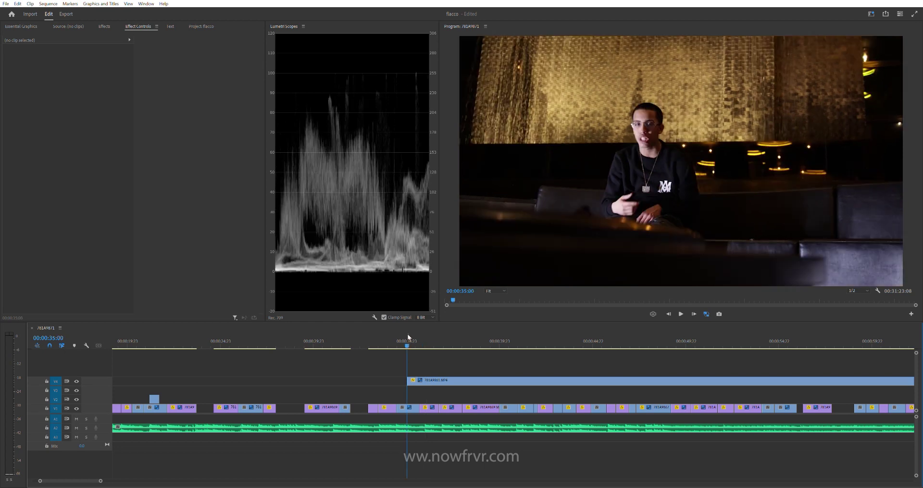
key("space")
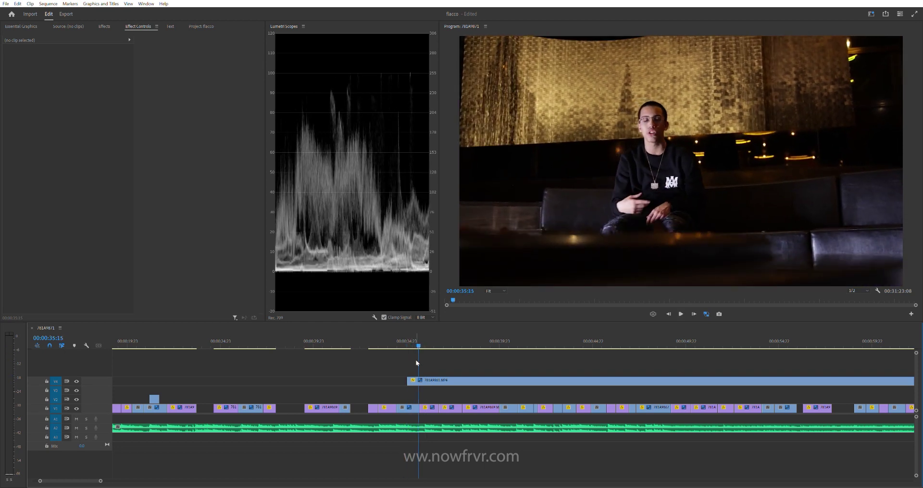
left_click_drag(405, 383, 416, 382)
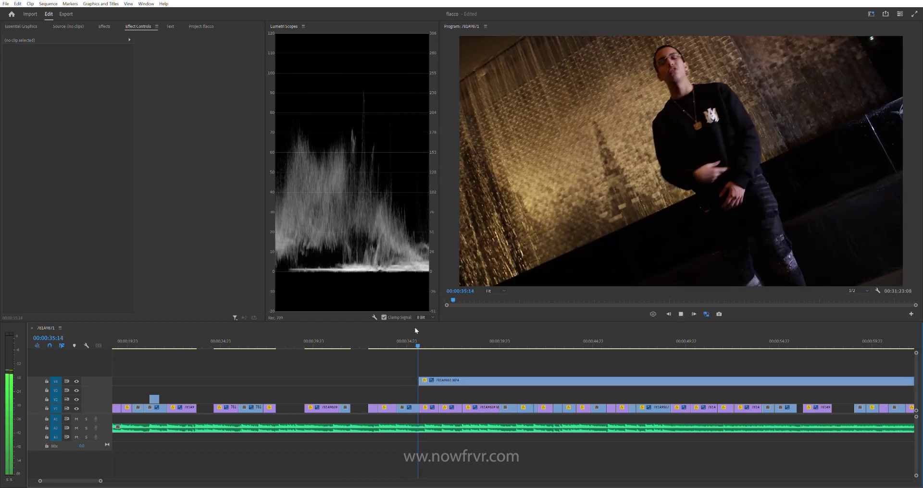
key("space")
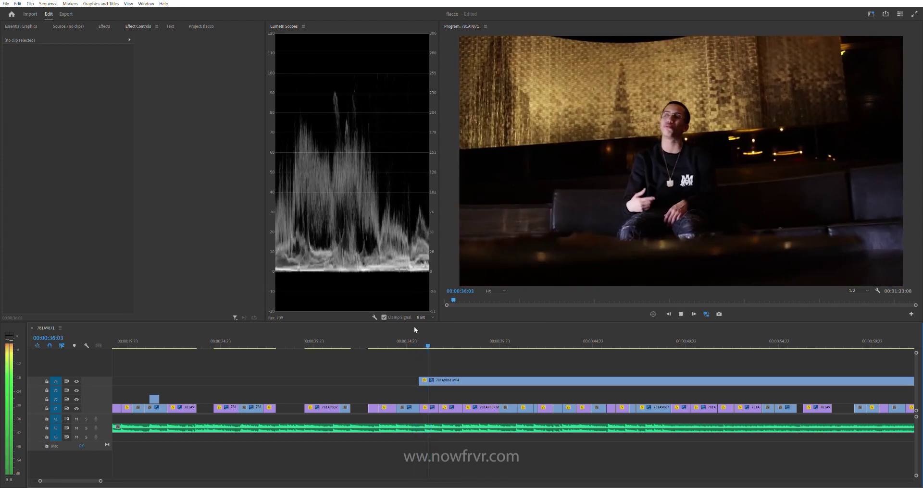
key("space")
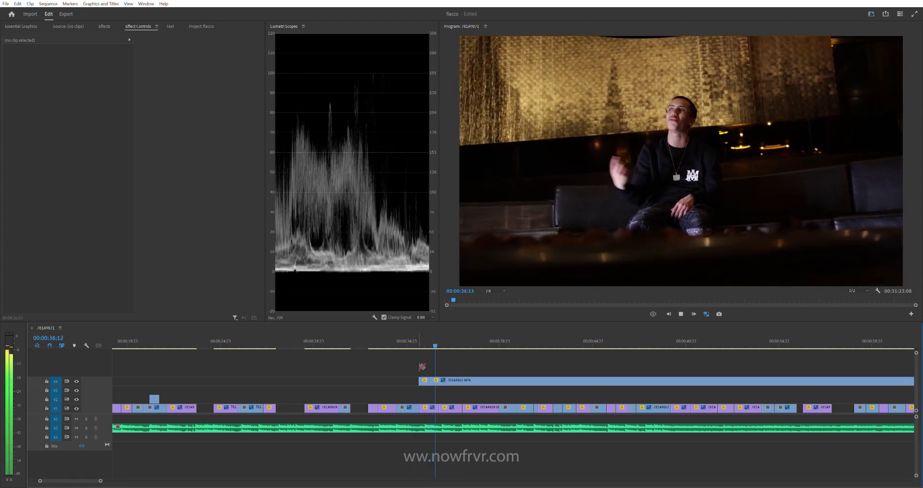
Step: Trim the long V4 clip's start later, to about 50 seconds, and play back the edit
key("minus")
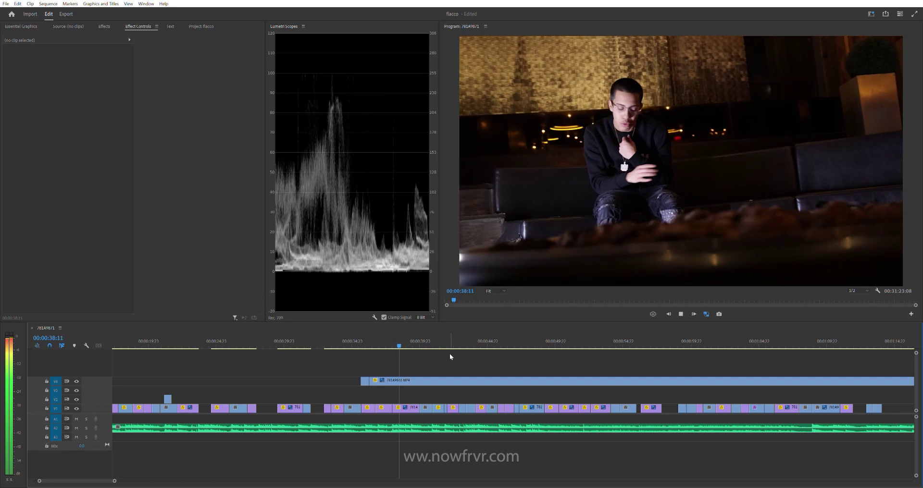
key("minus")
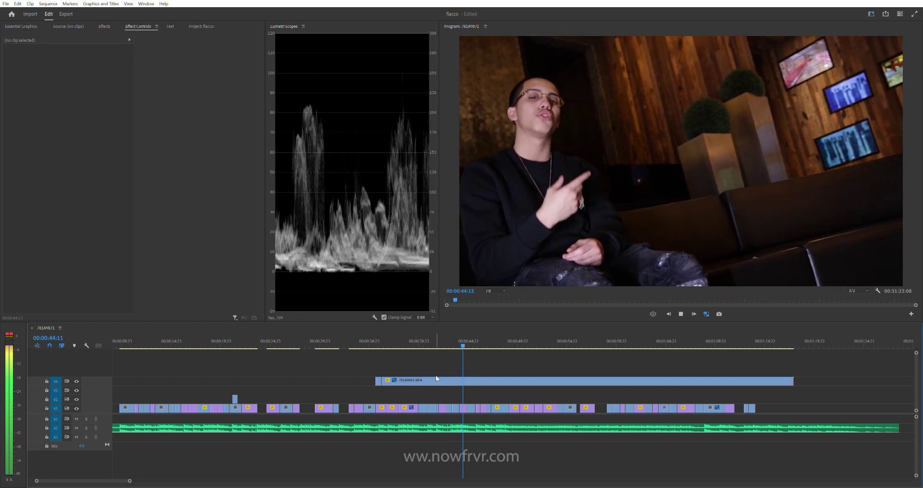
key("minus")
key("minus")
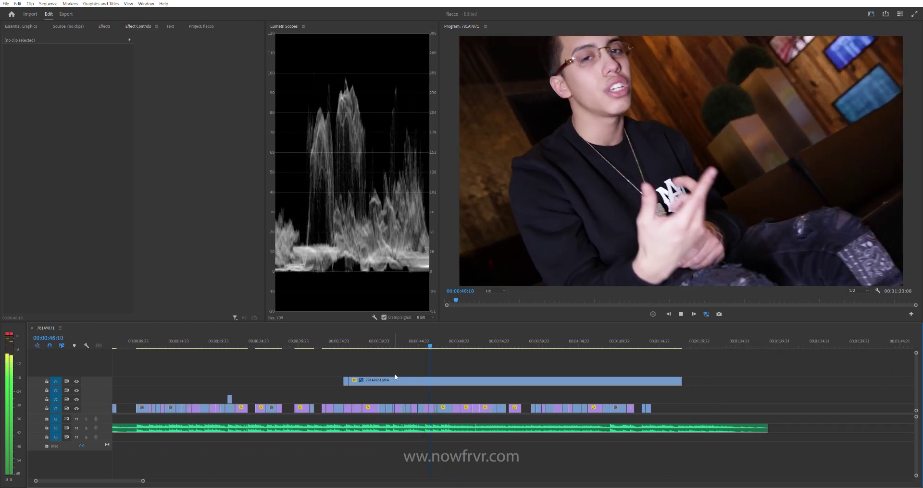
key("minus")
key("equal")
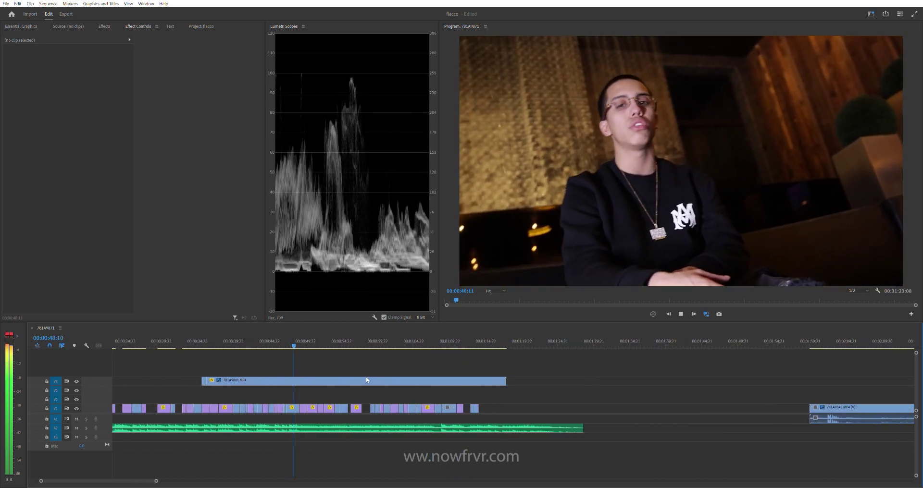
scroll(367, 380, "up", 3)
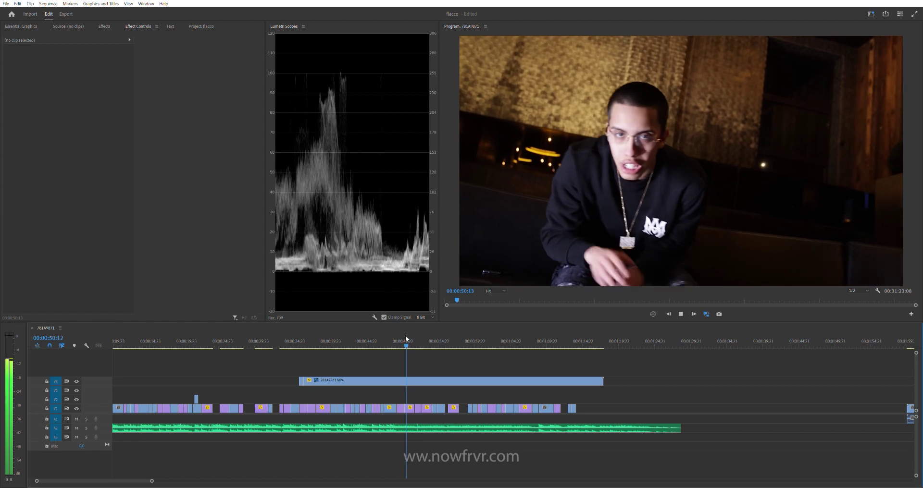
left_click_drag(409, 371, 404, 371)
key("space")
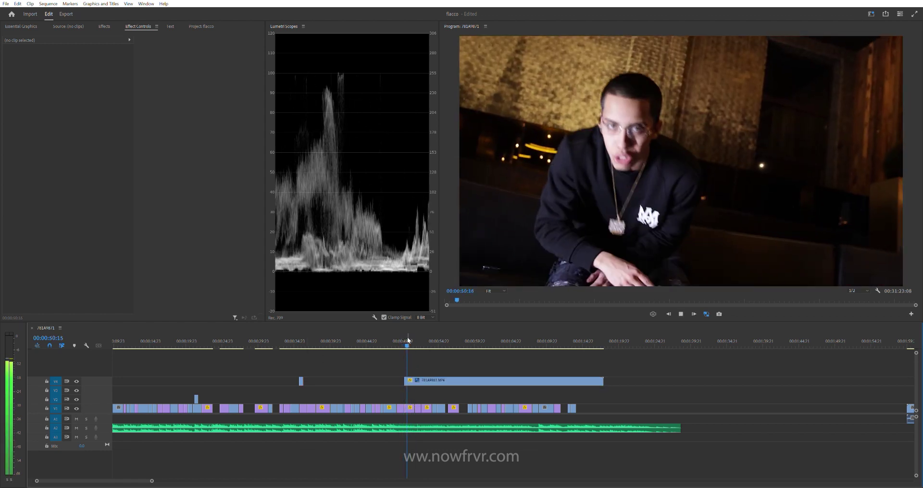
key("space")
Step: After reviewing around 50 seconds, trim the V4 clip's start about 3 seconds later, near 00:00:55
left_click_drag(407, 335, 404, 336)
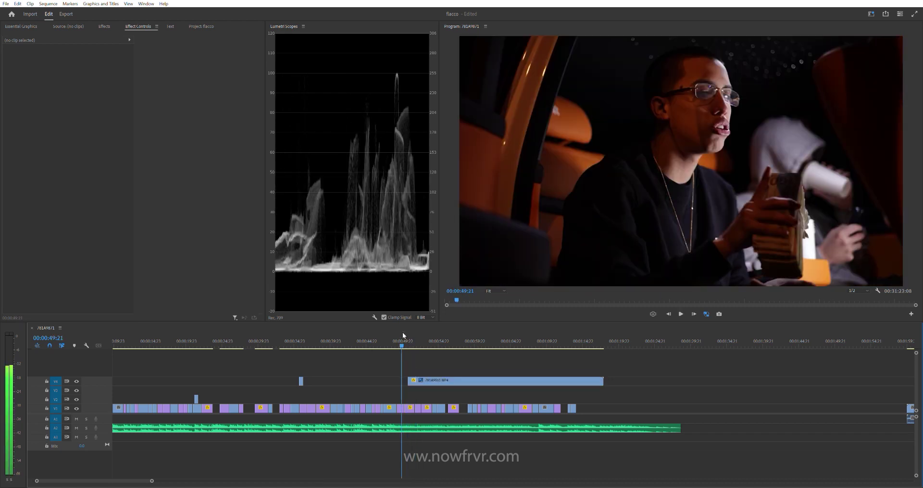
left_click_drag(403, 332, 408, 336)
key("space")
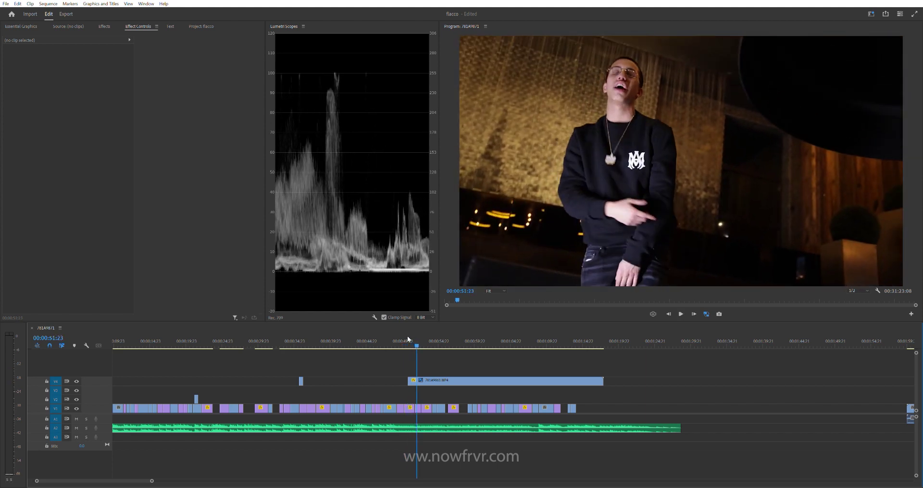
key("j")
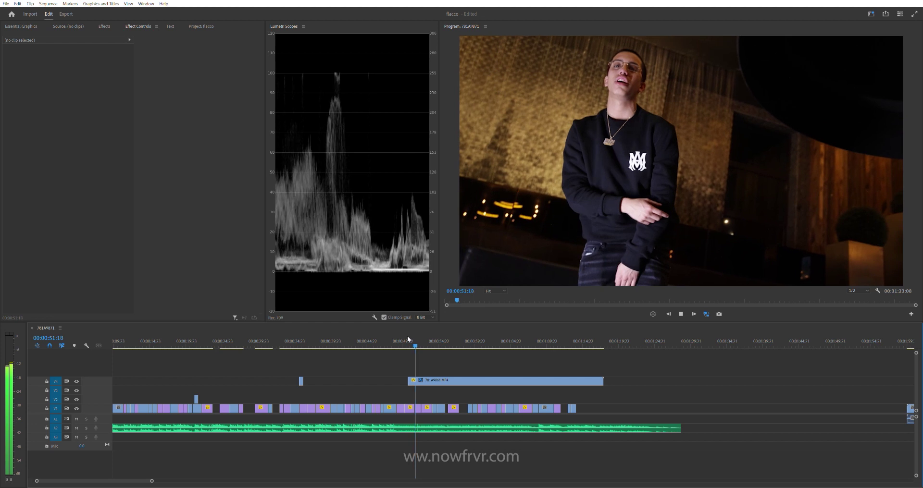
key("space")
key("space")
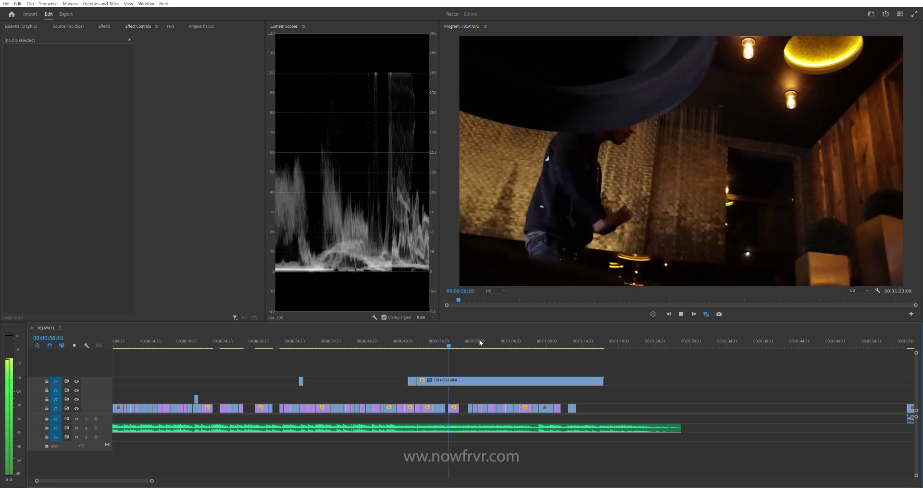
key("space")
left_click(446, 336)
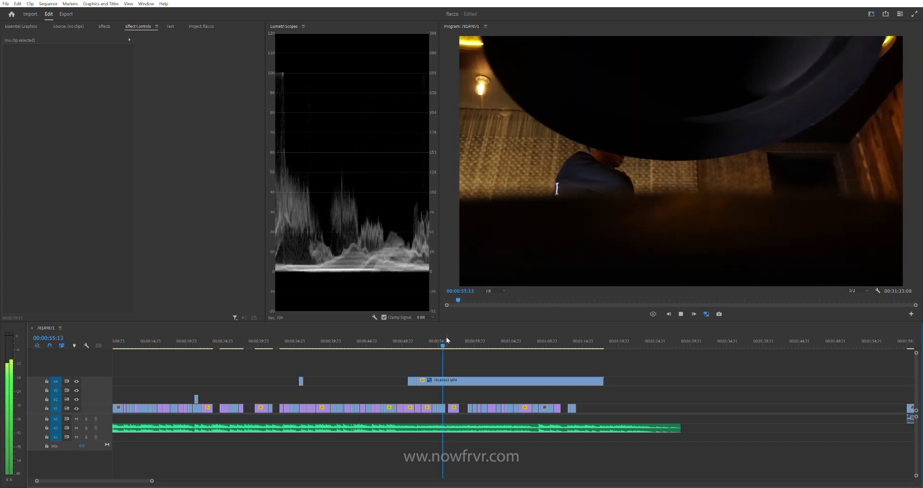
left_click_drag(423, 379, 446, 379)
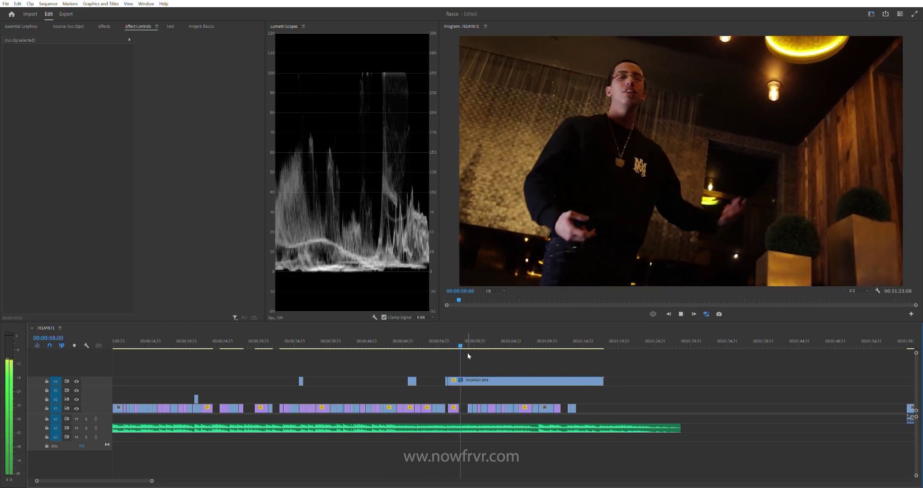
Step: Delete the long V4 lounge clip starting near 00:00:55, then zoom in around 34 seconds
key("minus")
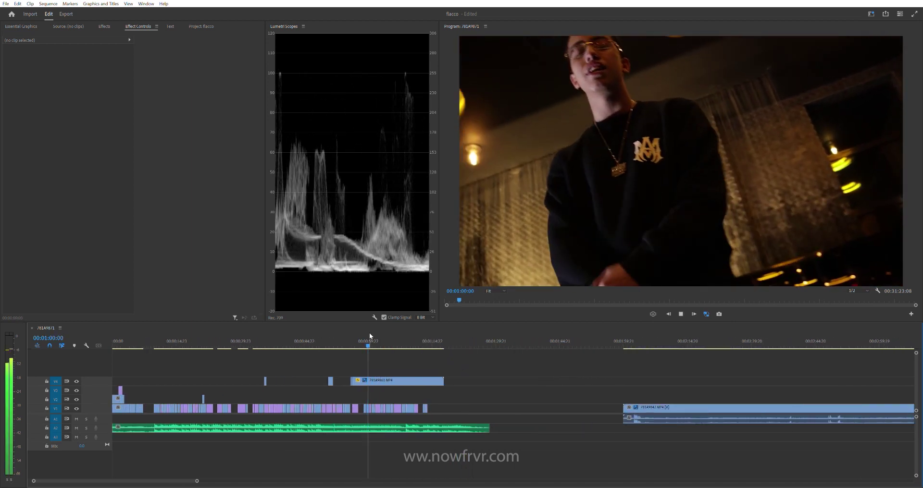
left_click(383, 333)
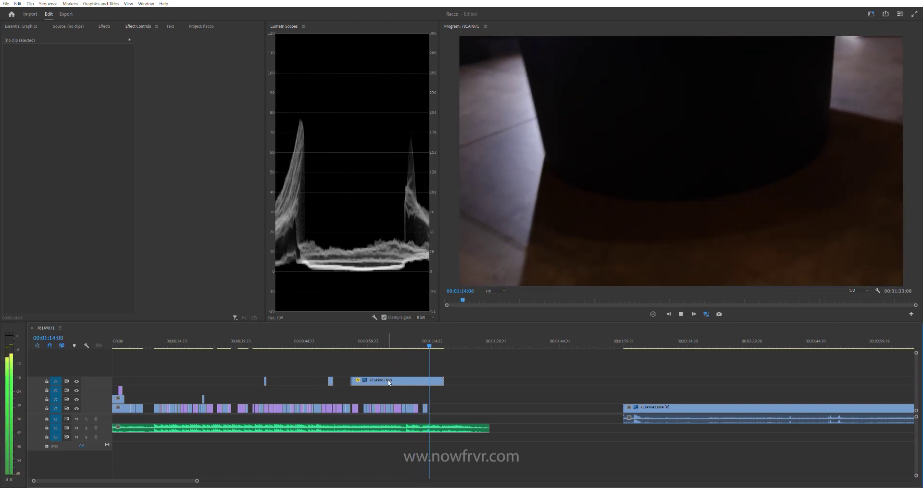
left_click(393, 380)
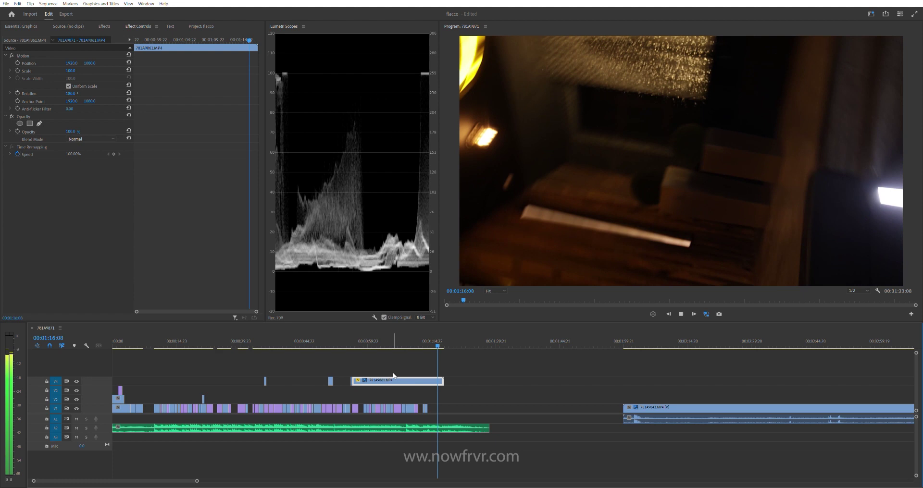
key("Delete")
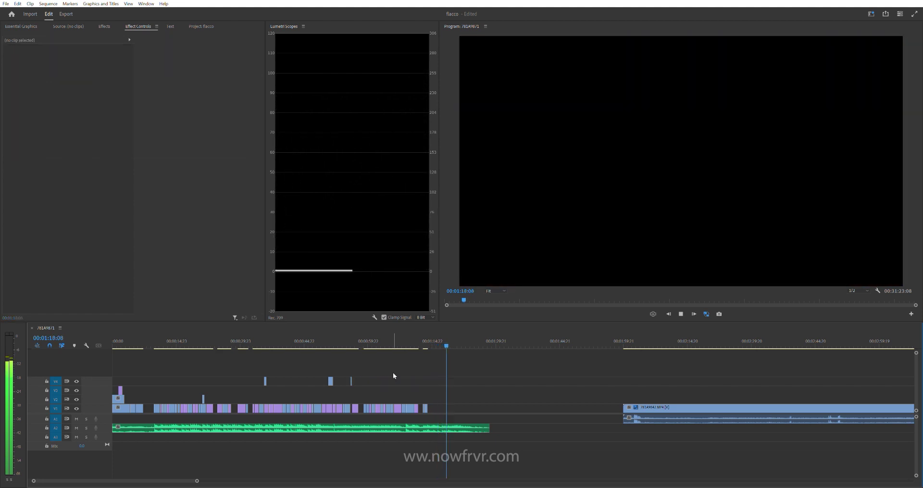
key("Home")
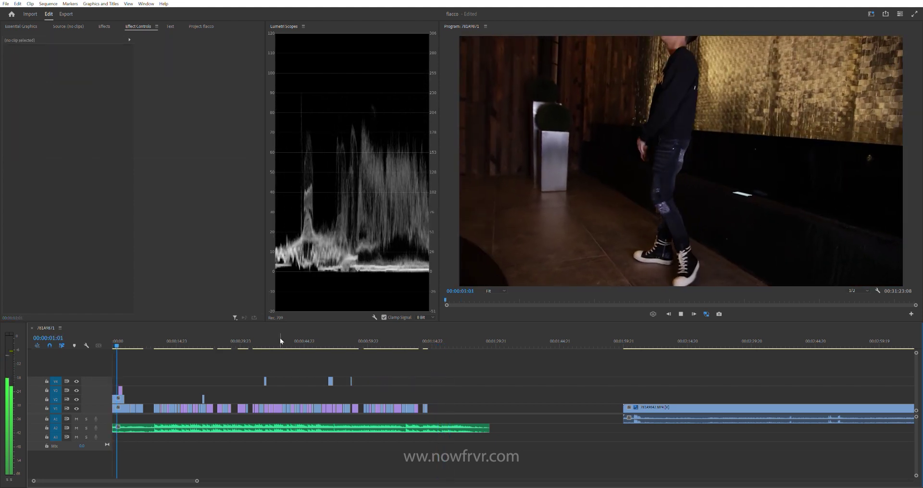
left_click(259, 339)
key("=")
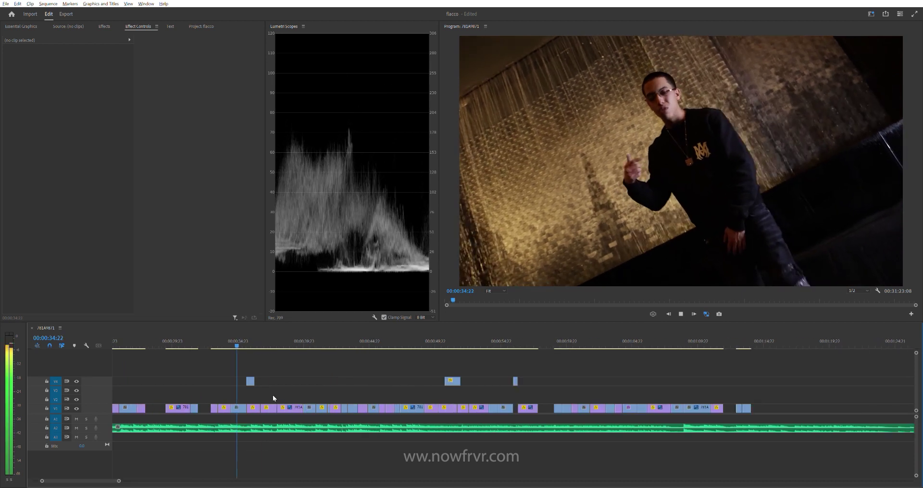
Step: Move the short upper-track clip near 36 seconds down to V2 and review the move
key("=")
key("=")
key("=")
key("space")
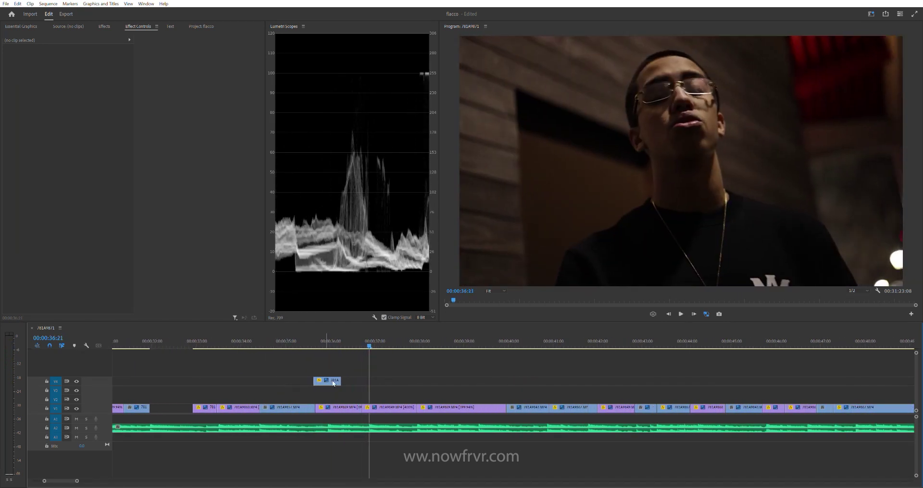
left_click_drag(335, 378, 333, 399)
key("space")
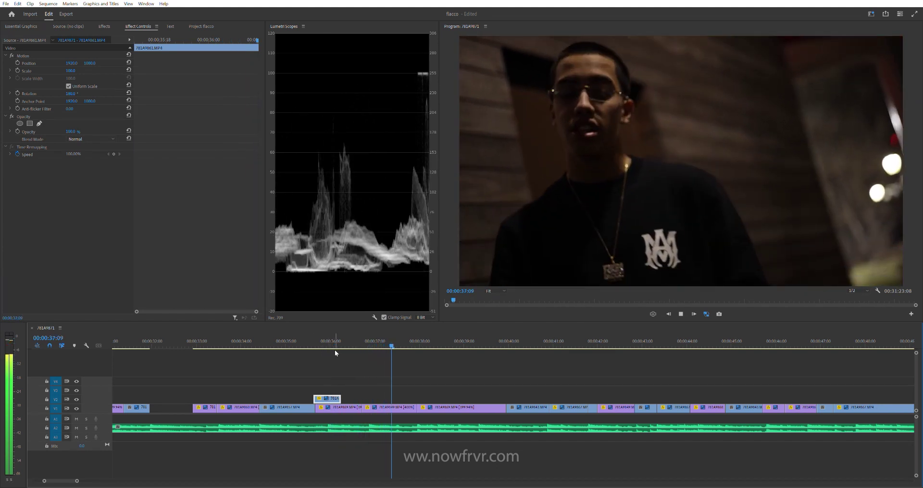
key("space")
left_click_drag(321, 398, 321, 408)
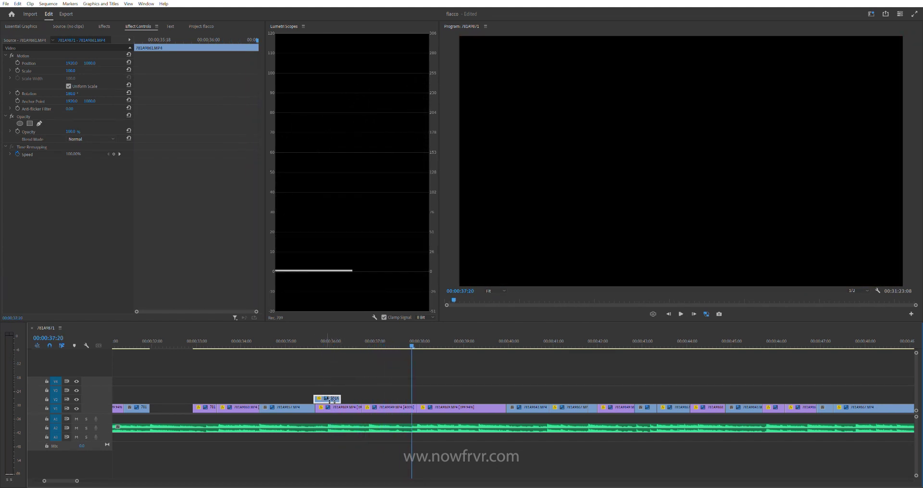
Step: Place the playhead at 51:00 and trim the upper clip's start to it
key("minus")
left_click(596, 342)
key("equal")
left_click_drag(523, 342, 533, 380)
key("space")
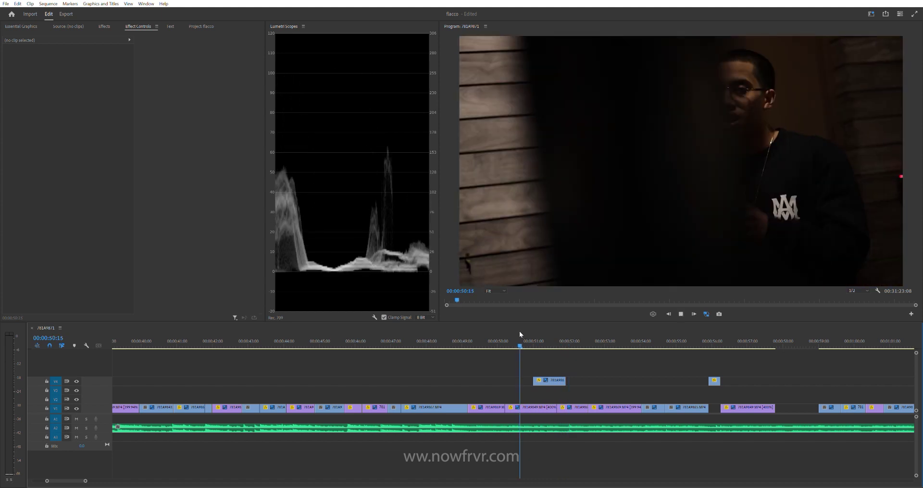
key("space")
Step: Move the short clip near 51 seconds down to V2, review it, then delete it
left_click_drag(548, 380, 548, 398)
left_click(529, 342)
key("space")
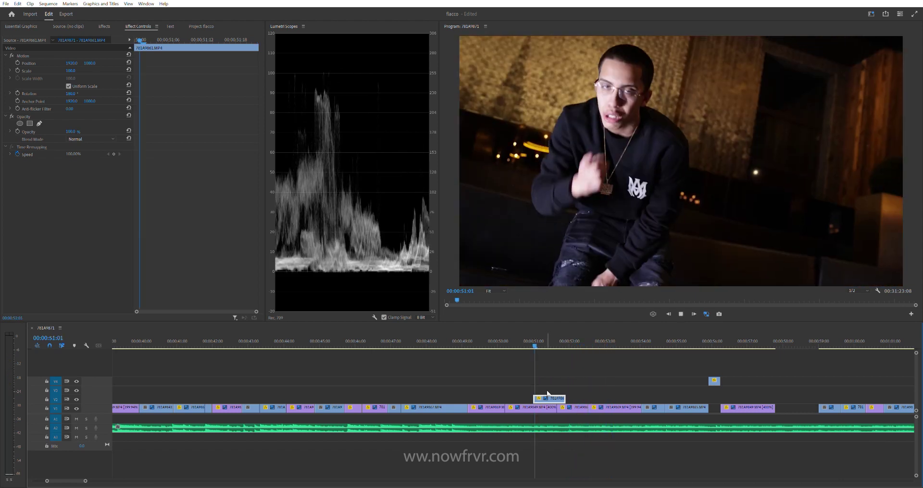
key("Delete")
left_click(525, 340)
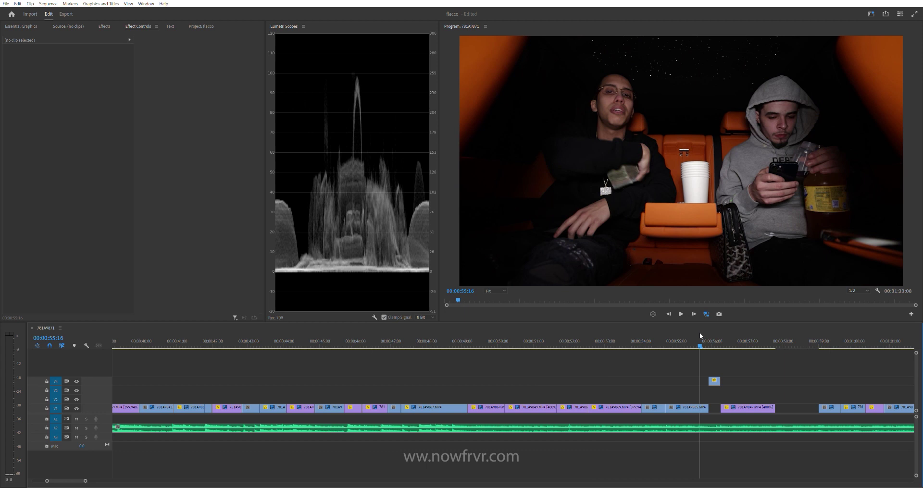
key("space")
key("shift+k")
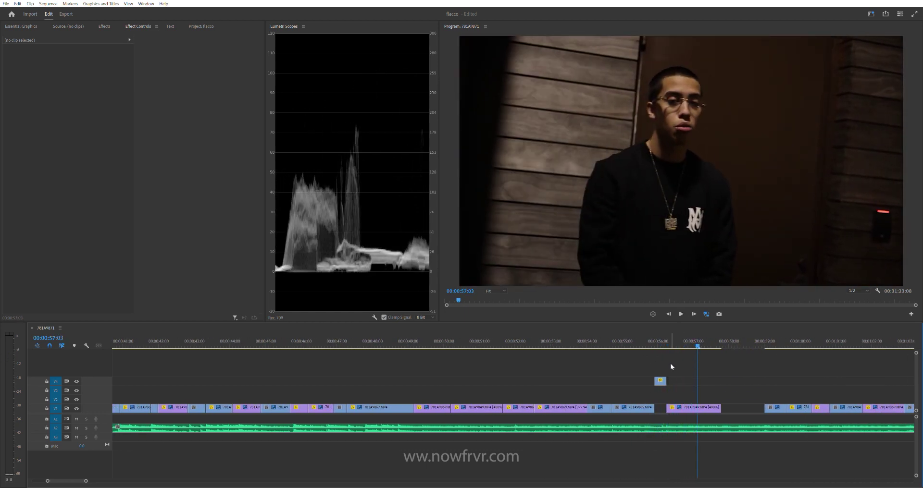
Step: Trim the start of the upper-track clip near 56 seconds to about 55:07
left_click_drag(644, 342, 635, 344)
key("space")
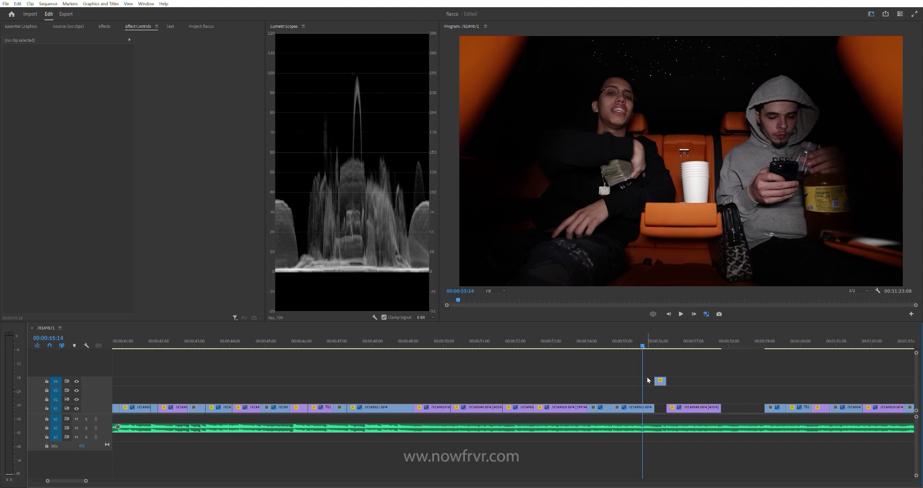
left_click_drag(653, 380, 639, 380)
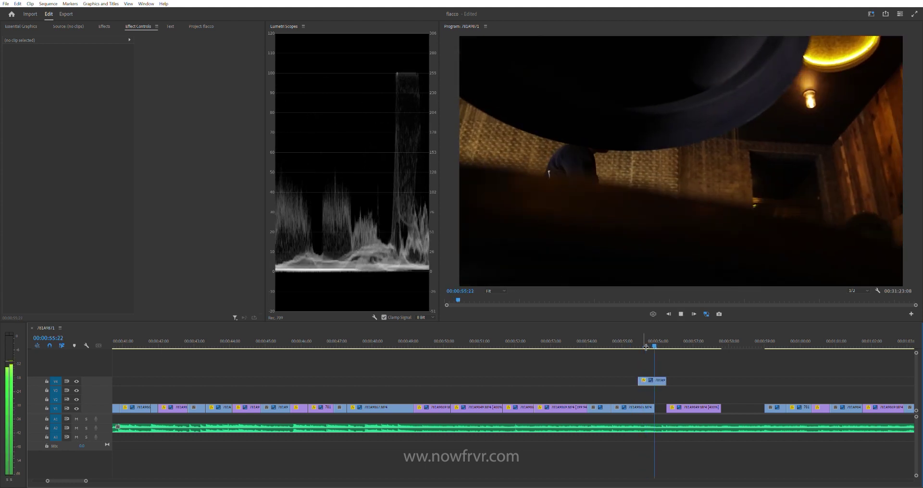
left_click(638, 335)
left_click(633, 337)
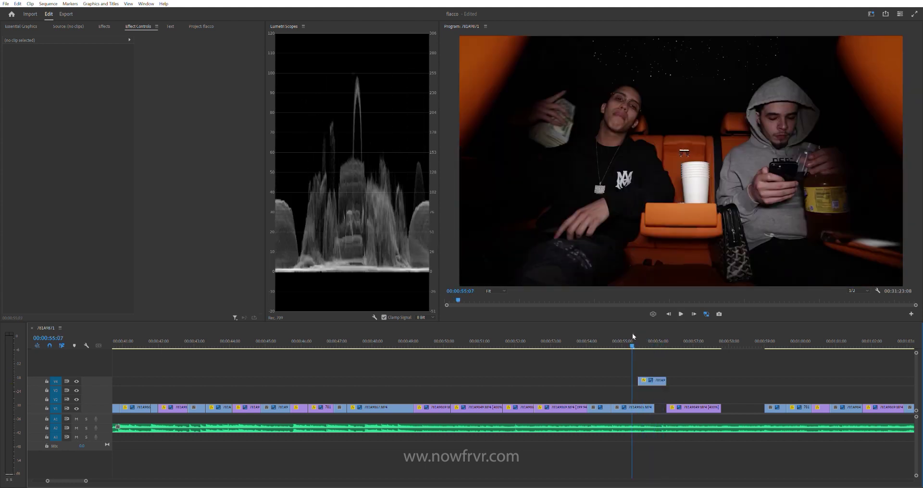
left_click_drag(632, 333, 639, 352)
key("space")
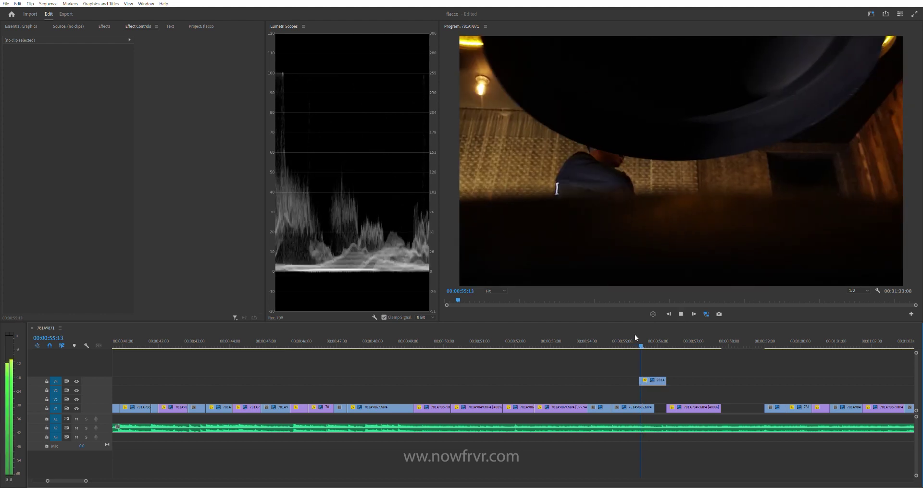
Step: Trim the end of the short upper clip near 56 seconds to the playhead, one frame before 55:23
left_click(643, 344)
left_click_drag(642, 345, 656, 338)
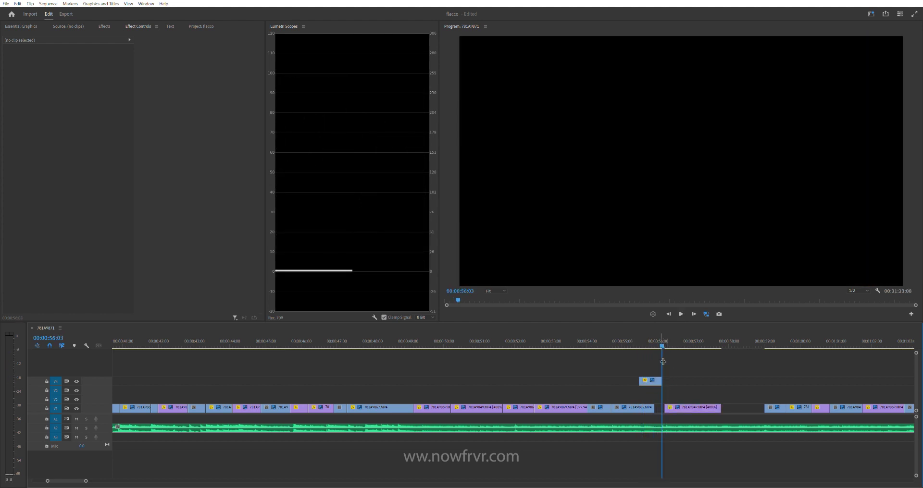
left_click_drag(656, 338, 662, 339)
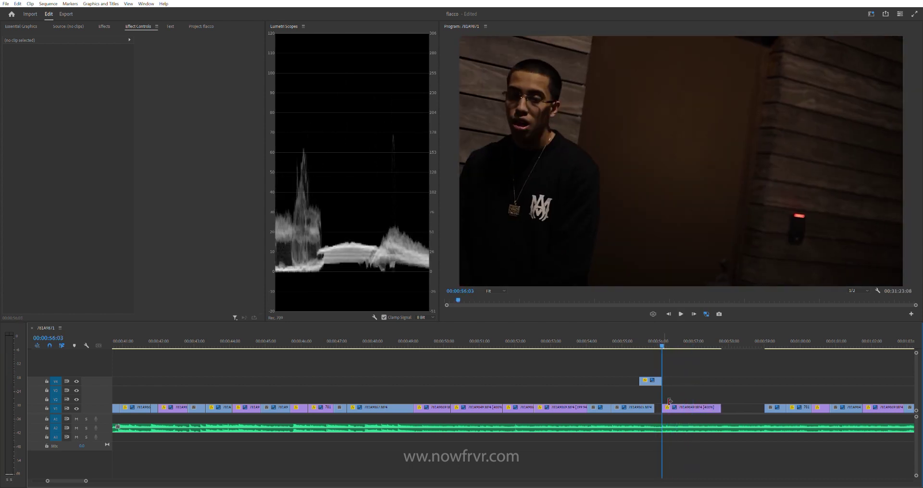
key("Left")
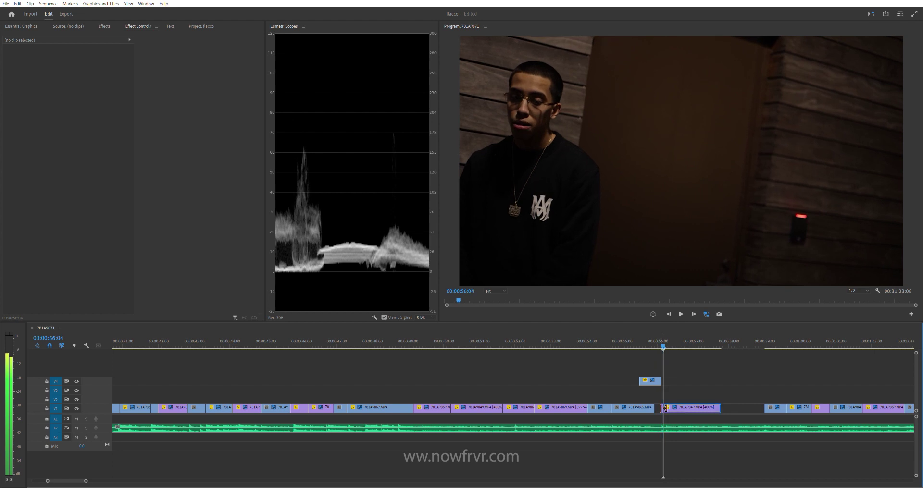
left_click(661, 380)
left_click_drag(662, 380, 658, 376)
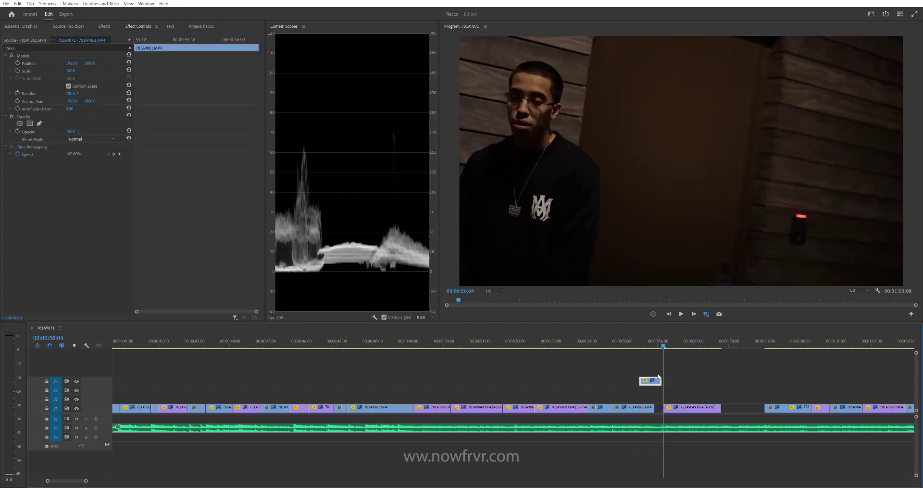
key("space")
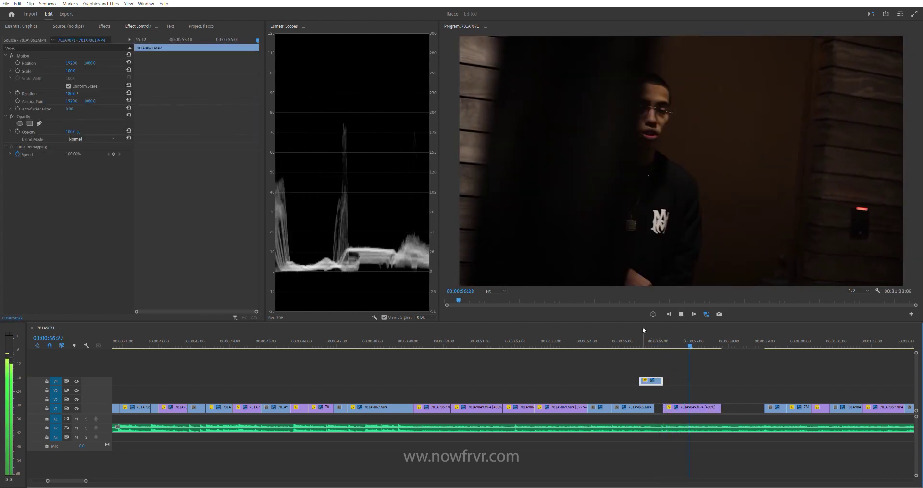
key("Up")
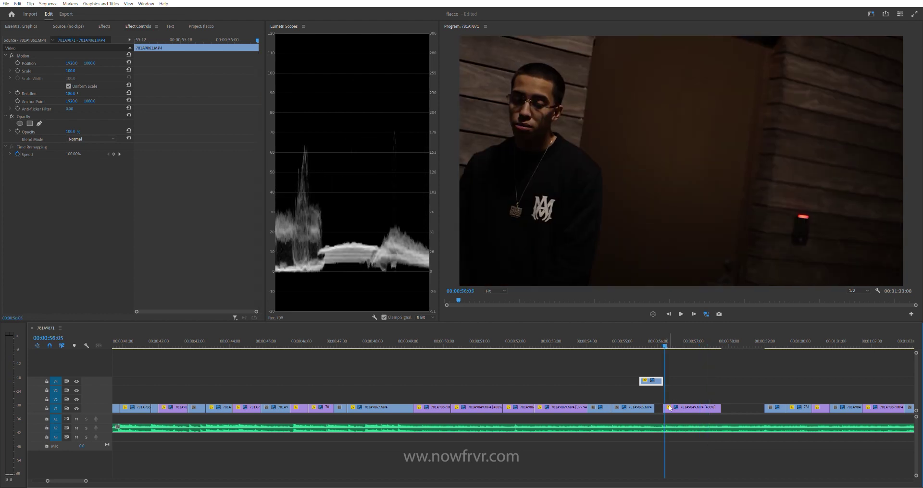
Step: Move the short clip into the V1 gap near 56 seconds and review from 55:07
left_click(673, 408)
key("shift+k")
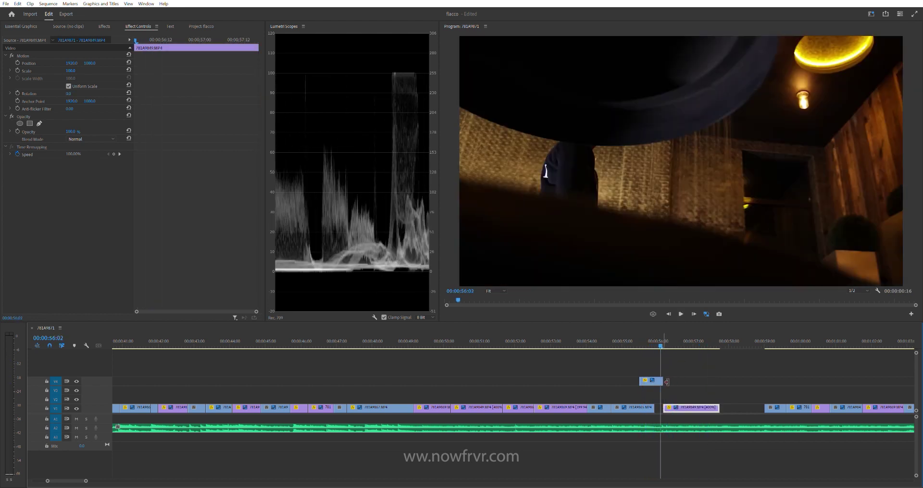
key("shift+k")
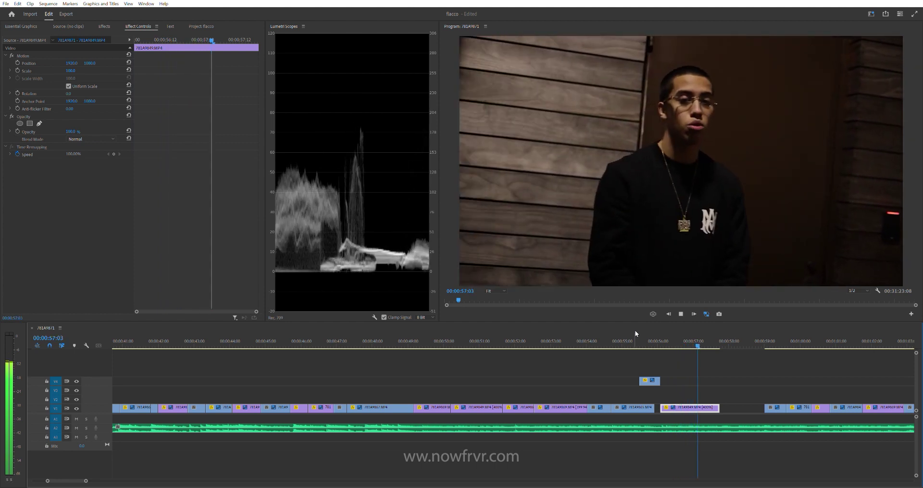
key("space")
left_click_drag(649, 398, 645, 401)
key("space")
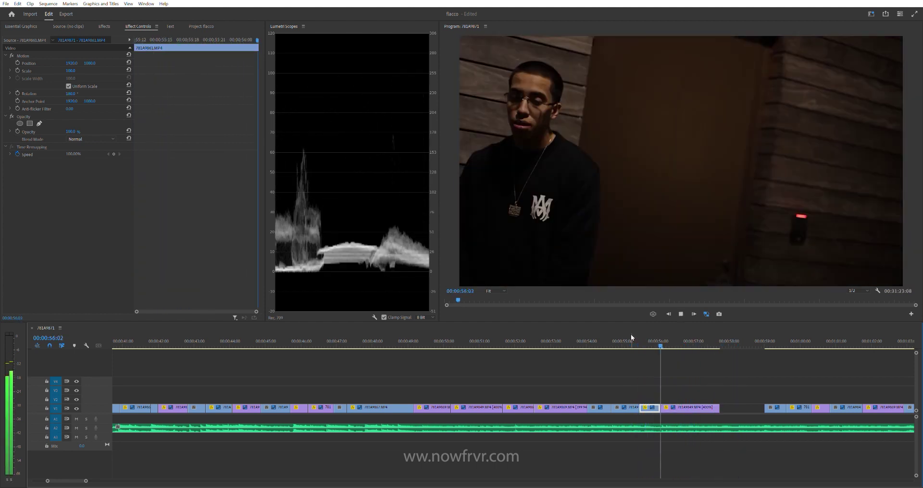
key("space")
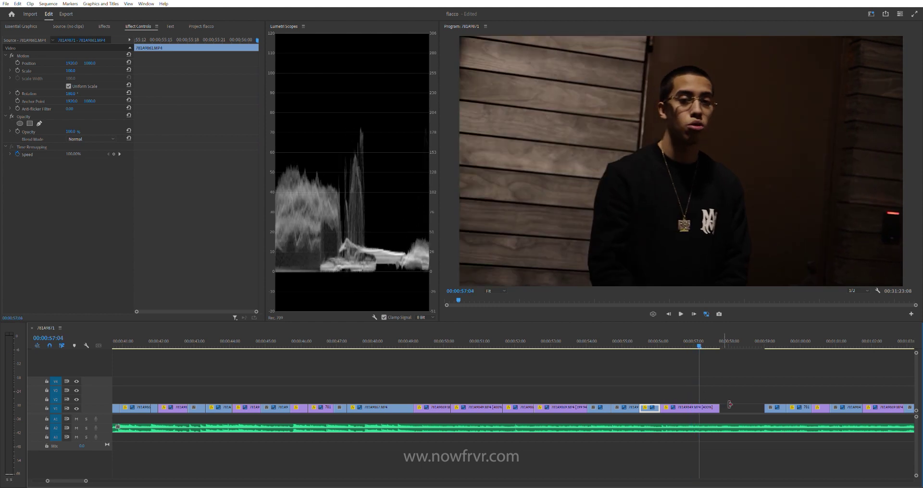
Step: Shorten the following purple lounge clip's end by two frames and review the result
left_click_drag(731, 405, 724, 408)
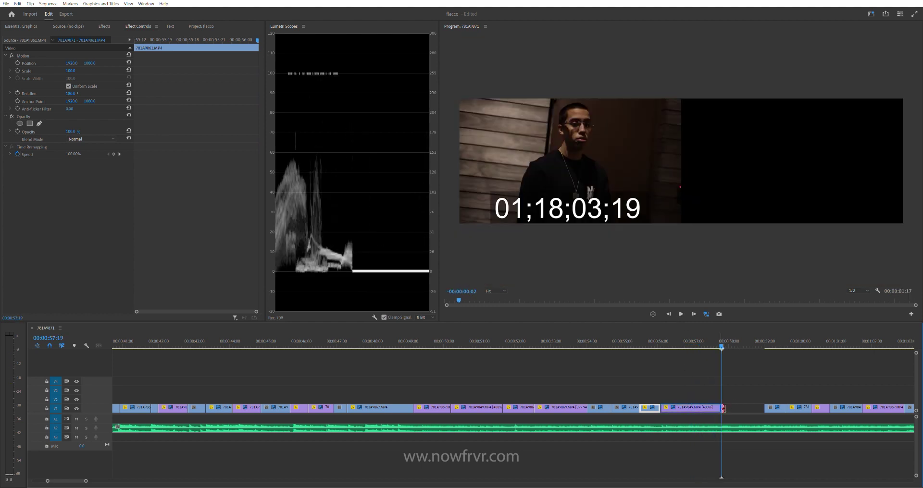
key("space")
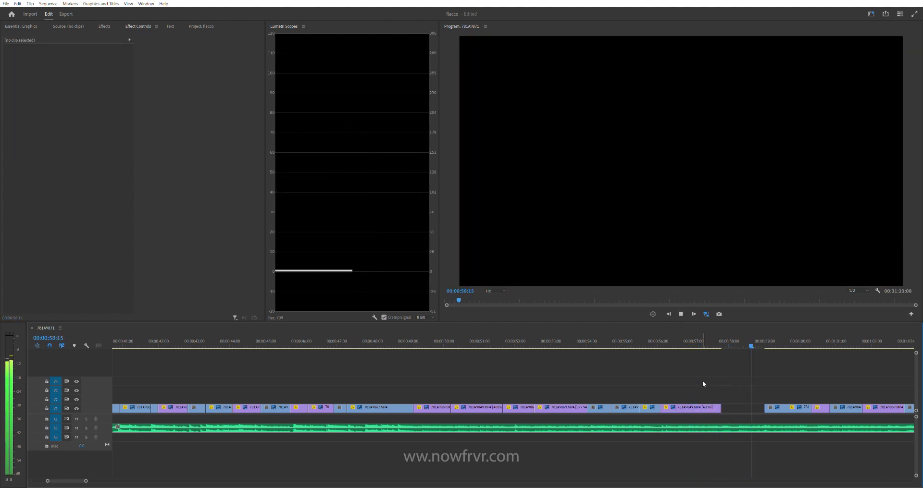
key("minus")
key("minus")
key("minus")
key("minus")
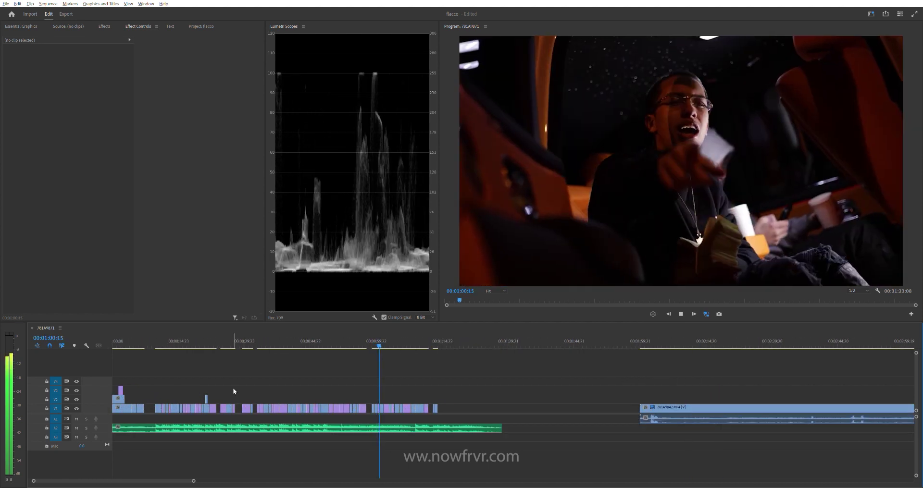